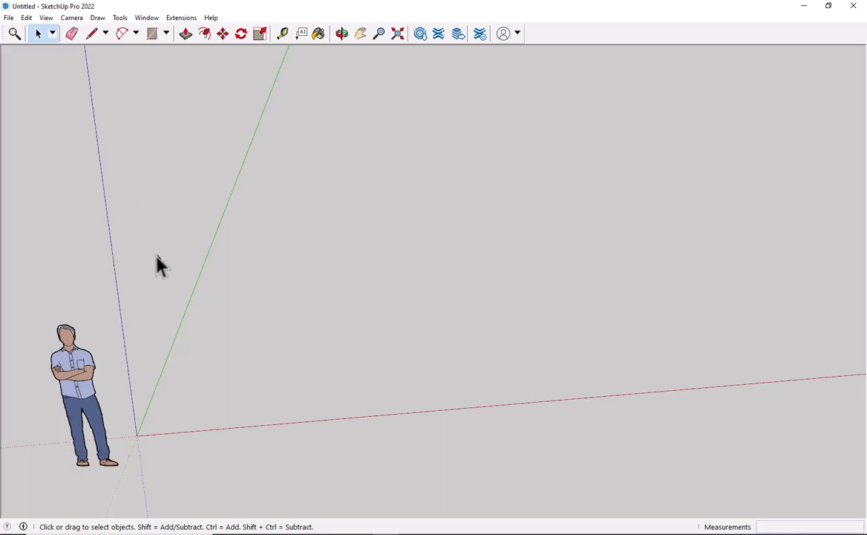
pyautogui.scroll(-1, 126, 230)
pyautogui.scroll(-2, 108, 235)
pyautogui.keyDown('shift'); pyautogui.moveTo(104, 234); pyautogui.dragTo(116, 224, button='middle'); pyautogui.keyUp('shift')
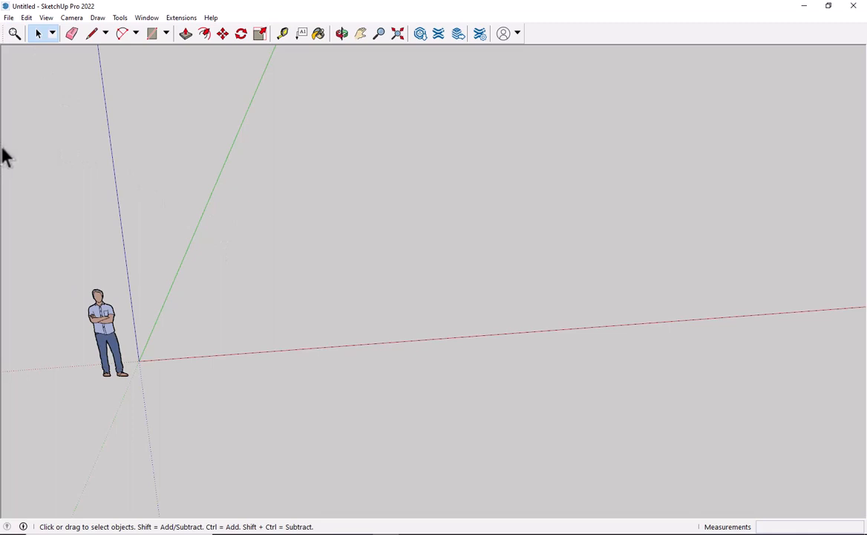
pyautogui.click(45, 18)
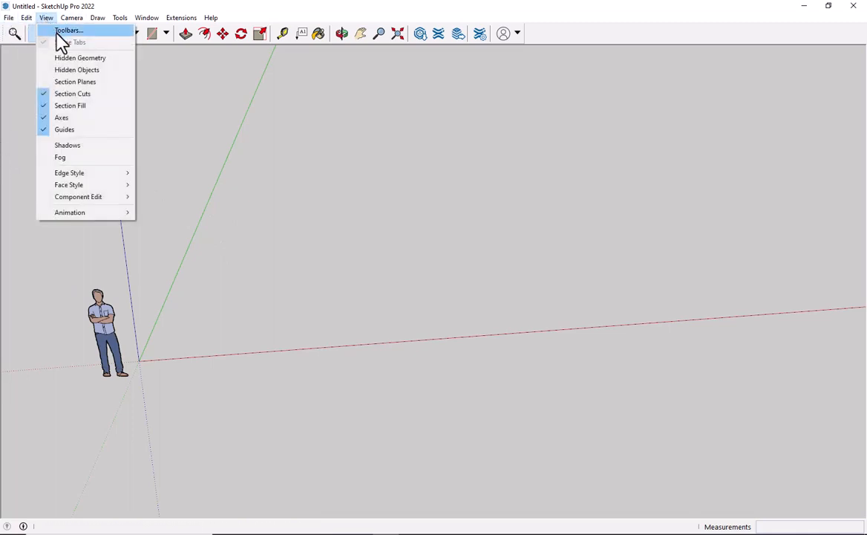
pyautogui.click(253, 108)
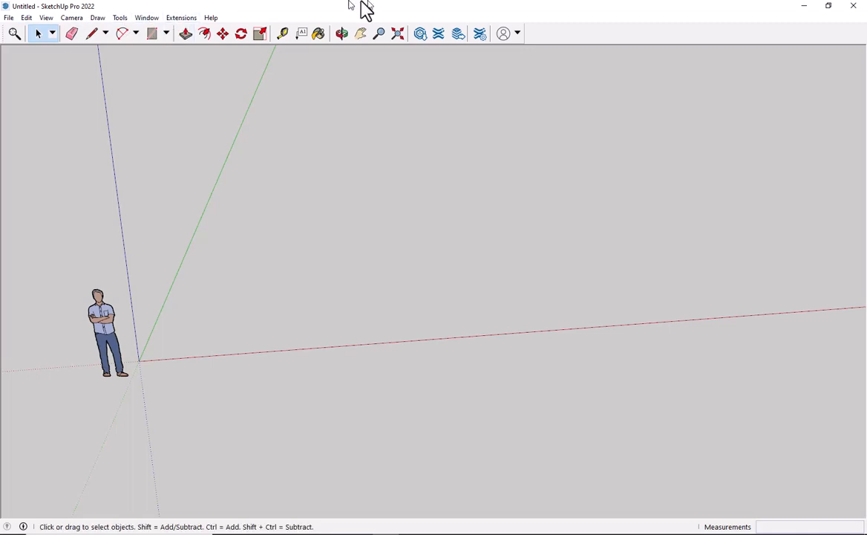
pyautogui.moveTo(254, 188); pyautogui.dragTo(212, 214, button='middle')
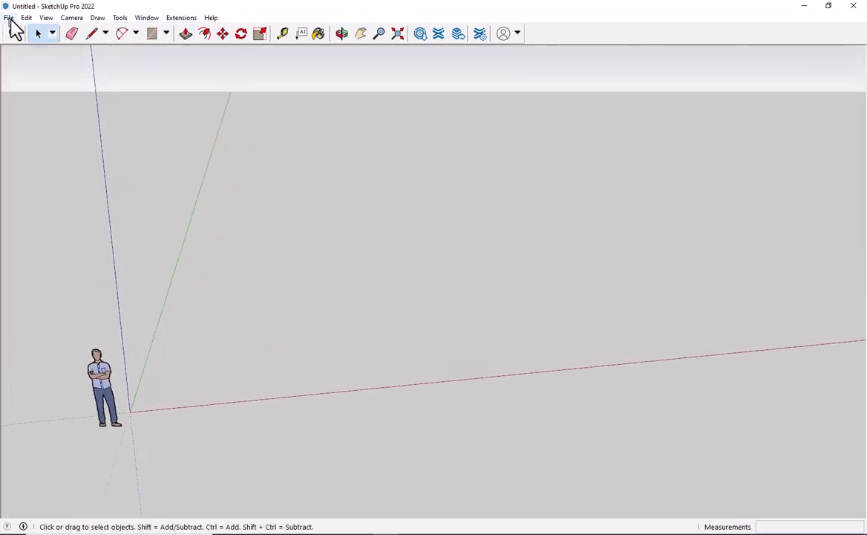
pyautogui.scroll(-1, 180, 178)
pyautogui.scroll(-2, 236, 182)
pyautogui.moveTo(248, 188); pyautogui.dragTo(77, 310, button='middle')
pyautogui.scroll(2, 76, 310)
pyautogui.scroll(-1, 149, 190)
pyautogui.keyDown('shift'); pyautogui.moveTo(149, 192); pyautogui.dragTo(61, 315, button='middle'); pyautogui.keyUp('shift')
pyautogui.moveTo(61, 315); pyautogui.dragTo(105, 197, button='middle')
pyautogui.scroll(1, 49, 11)
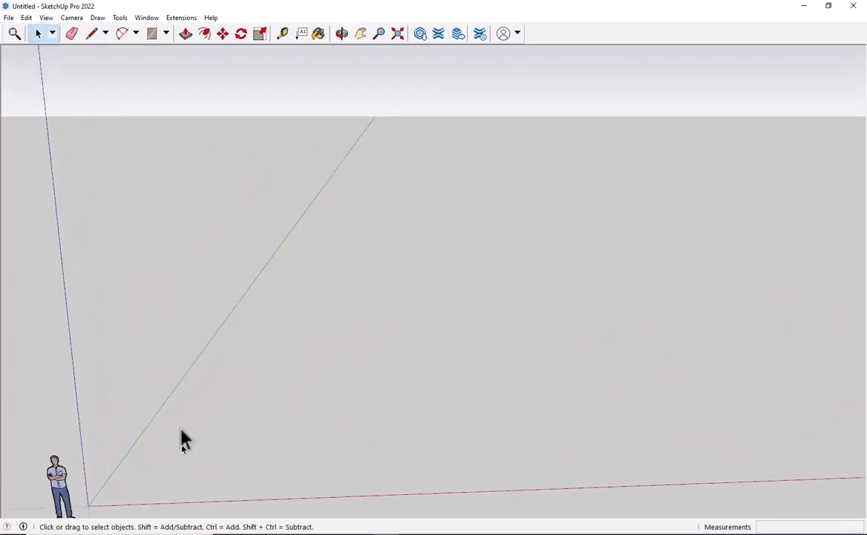
pyautogui.scroll(-2, 180, 422)
pyautogui.keyDown('shift'); pyautogui.moveTo(179, 421); pyautogui.dragTo(154, 365, button='middle'); pyautogui.keyUp('shift')
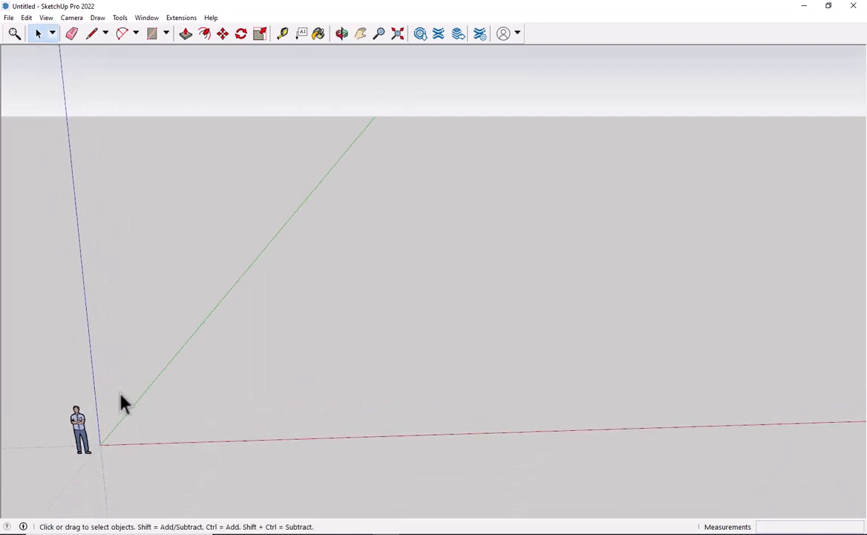
# Step: Import the 30X45 DWG floor plan drawing into the empty model and dismiss the import results
pyautogui.click(9, 18)
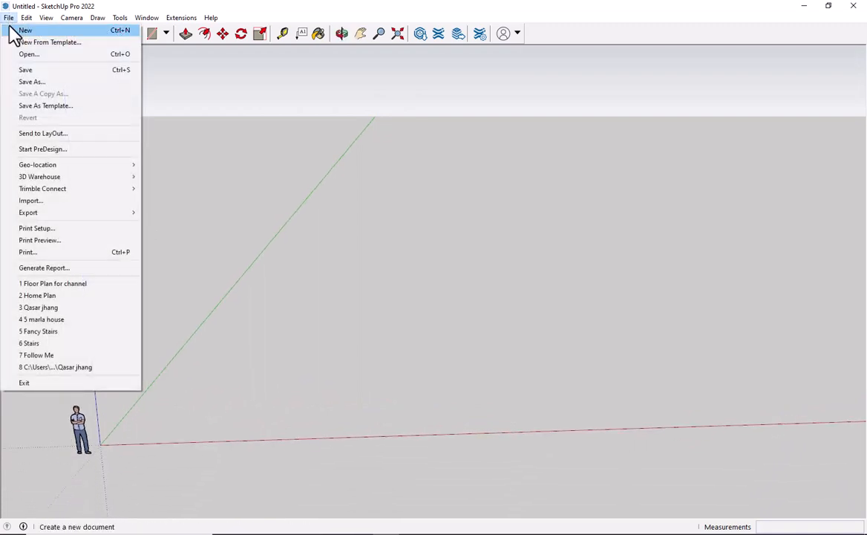
pyautogui.click(82, 200)
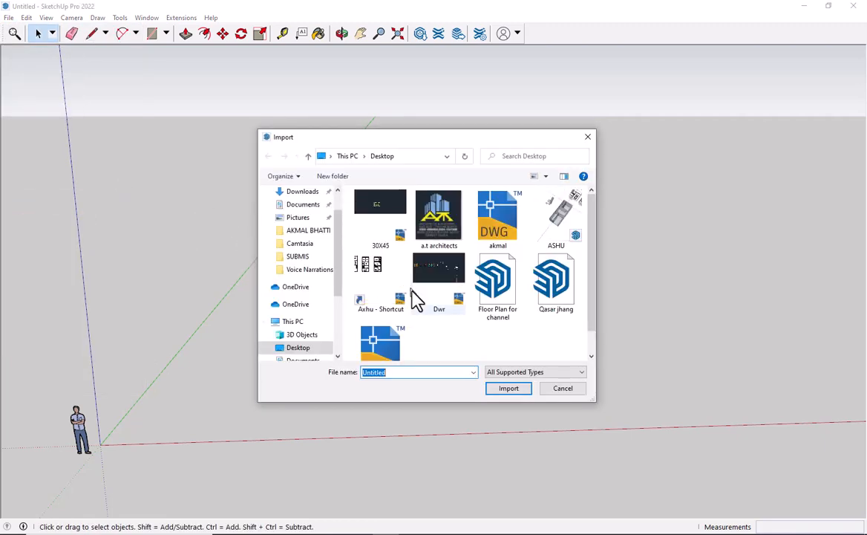
pyautogui.scroll(-1, 432, 276)
pyautogui.scroll(1, 371, 256)
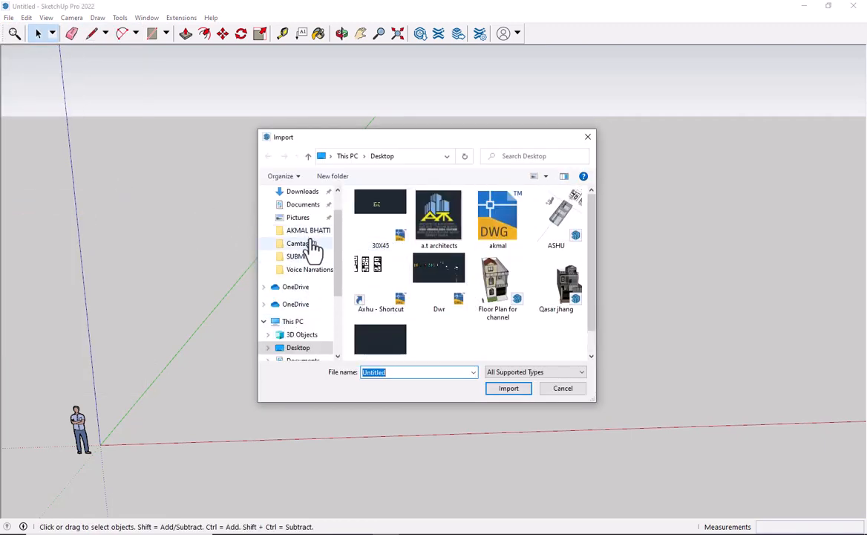
pyautogui.click(308, 231)
pyautogui.click(374, 209)
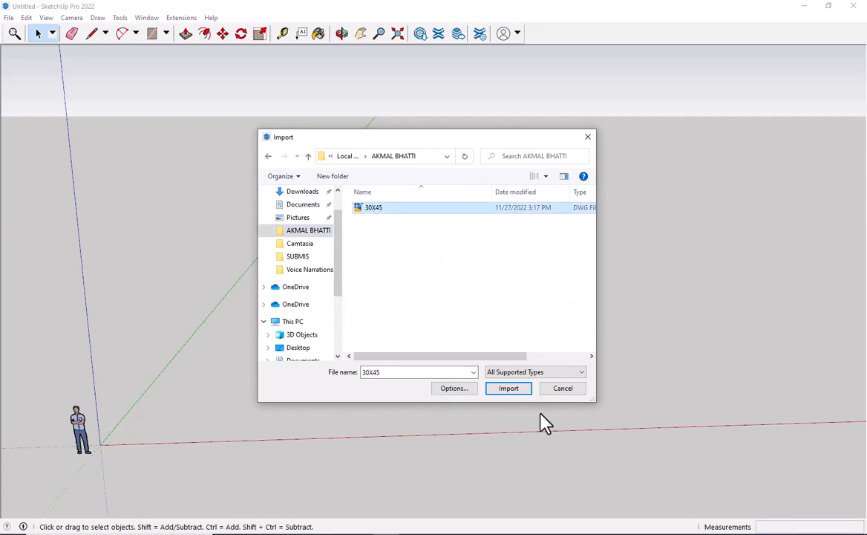
pyautogui.click(507, 388)
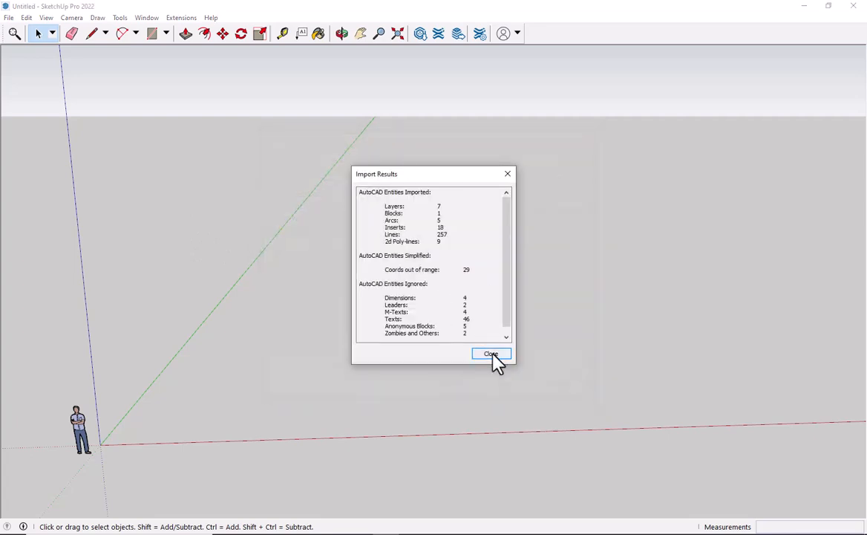
pyautogui.click(491, 351)
pyautogui.moveTo(442, 309); pyautogui.dragTo(341, 459, button='middle')
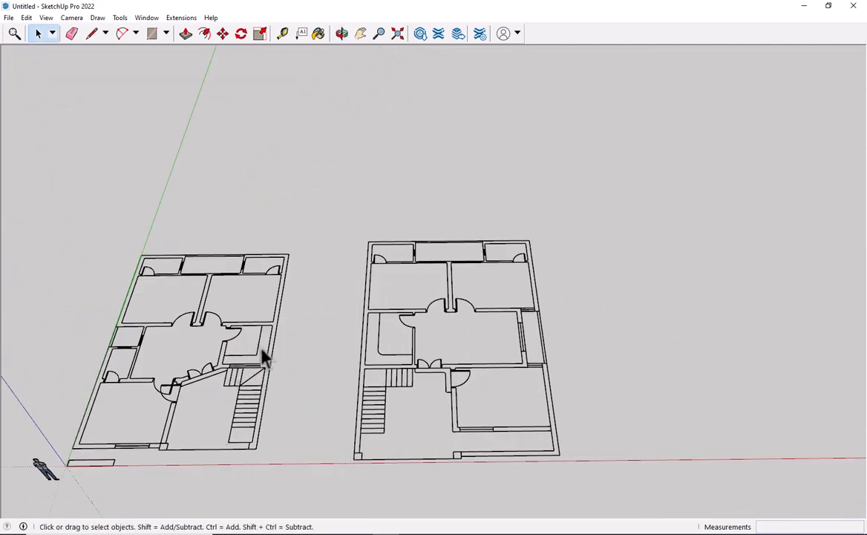
pyautogui.moveTo(343, 398)
pyautogui.mouseDown(button='middle')
pyautogui.moveTo(223, 407)
pyautogui.moveTo(297, 413)
pyautogui.moveTo(215, 407)
pyautogui.mouseUp(button='middle')
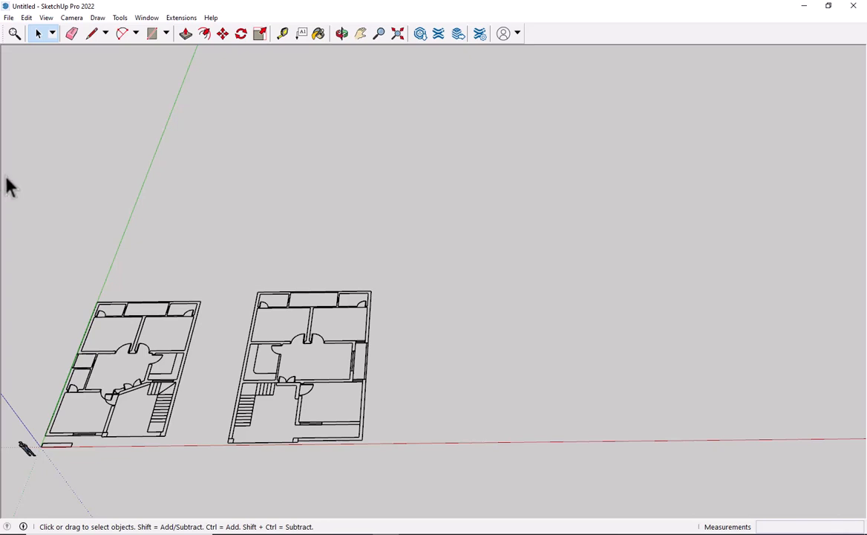
# Step: Open the toolbar settings, hide the Getting Started toolbar and look through the available toolbars
pyautogui.keyDown('shift'); pyautogui.moveTo(13, 191); pyautogui.dragTo(245, 238, button='middle'); pyautogui.keyUp('shift')
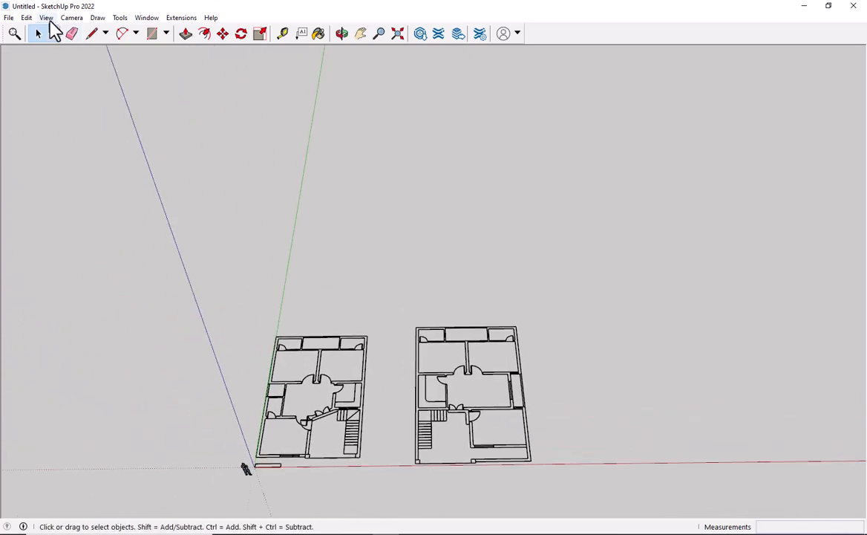
pyautogui.click(46, 17)
pyautogui.click(67, 32)
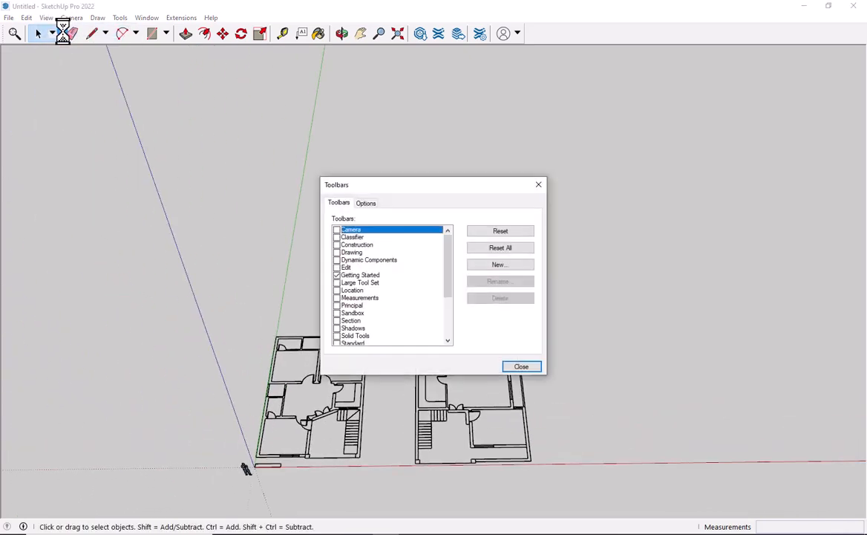
pyautogui.click(336, 274)
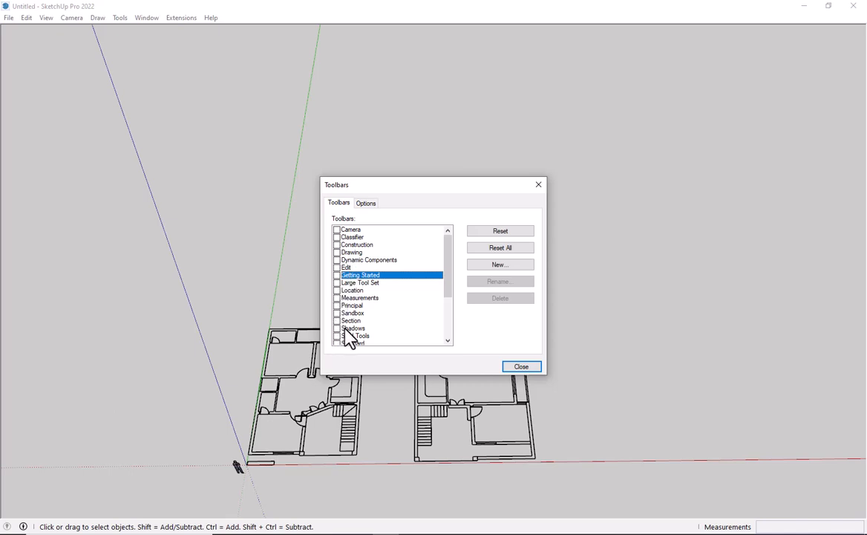
pyautogui.scroll(-2, 346, 336)
pyautogui.scroll(-1, 348, 338)
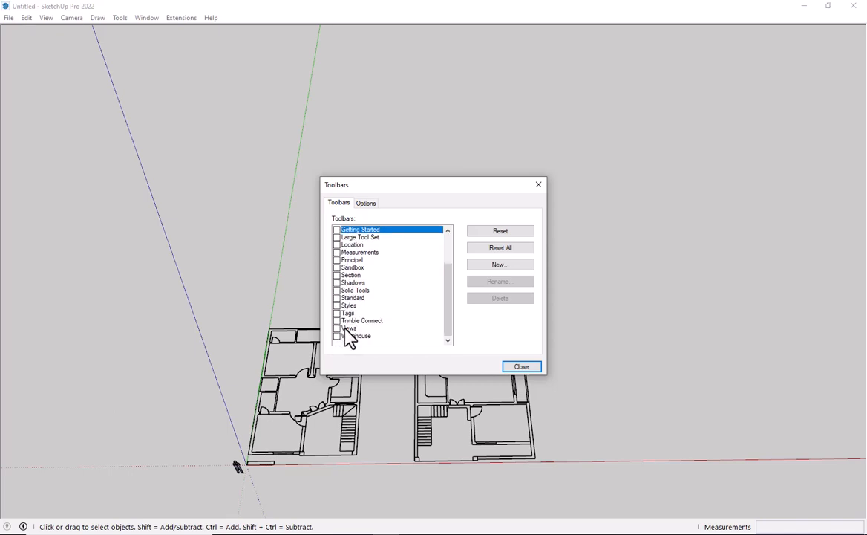
pyautogui.scroll(2, 349, 346)
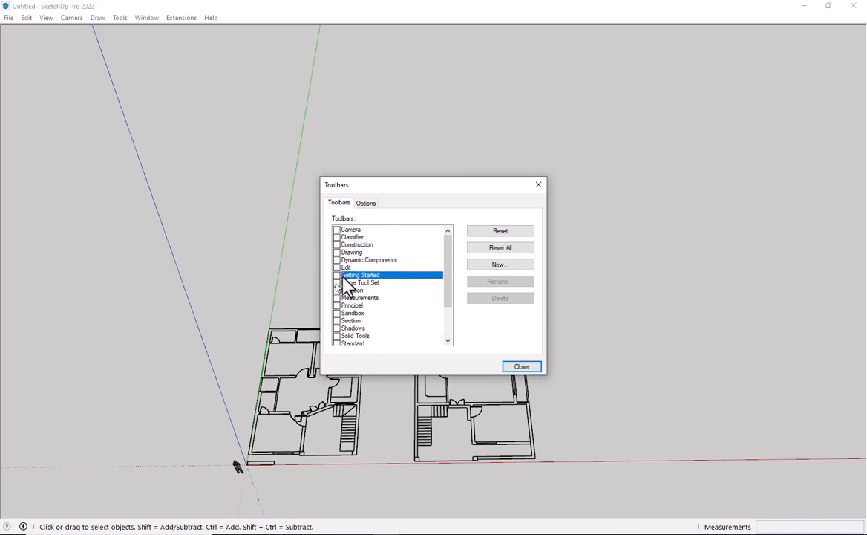
# Step: Try showing the Camera, Classifier, Construction, Drawing, Dynamic Components, Edit and Getting Started toolbars
pyautogui.click(336, 230)
pyautogui.click(336, 237)
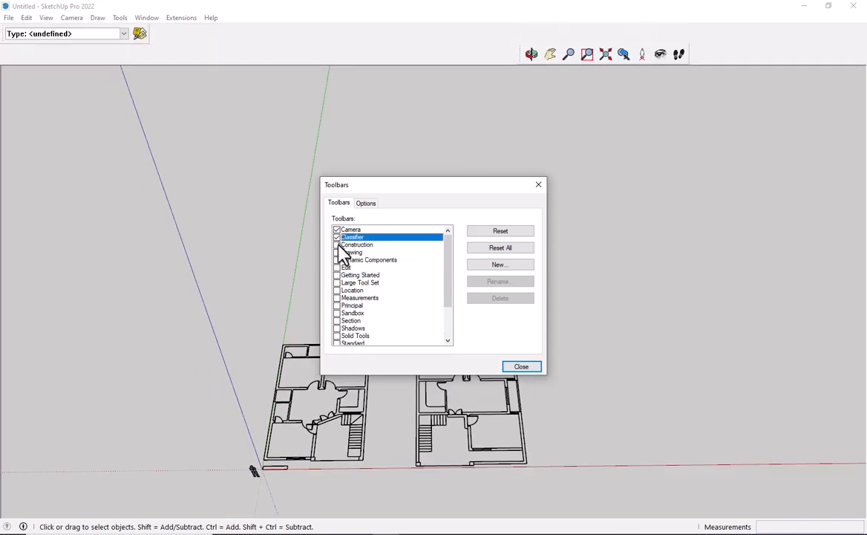
pyautogui.click(336, 244)
pyautogui.click(337, 252)
pyautogui.click(336, 260)
pyautogui.click(337, 268)
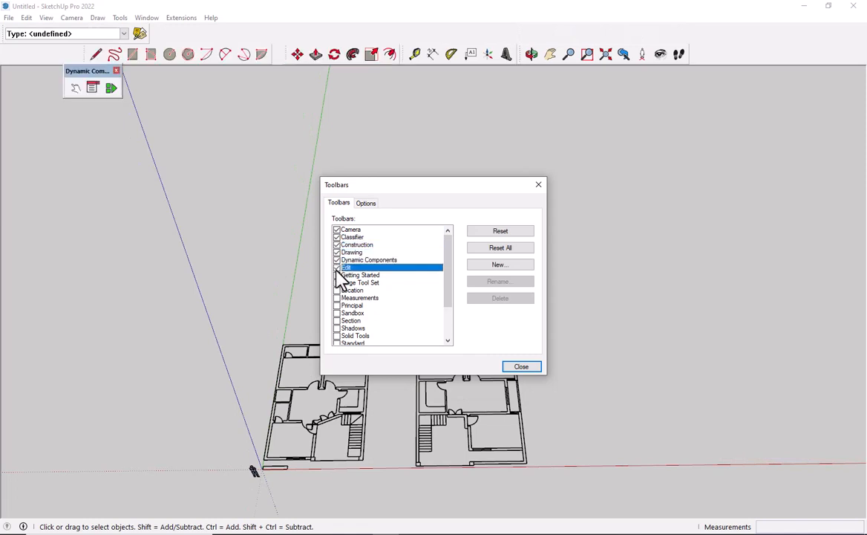
pyautogui.click(336, 275)
# Step: Show the Large Tool Set and hide the Getting Started, Edit, Dynamic Components, Drawing, Construction, Classifier and Camera toolbars
pyautogui.click(337, 282)
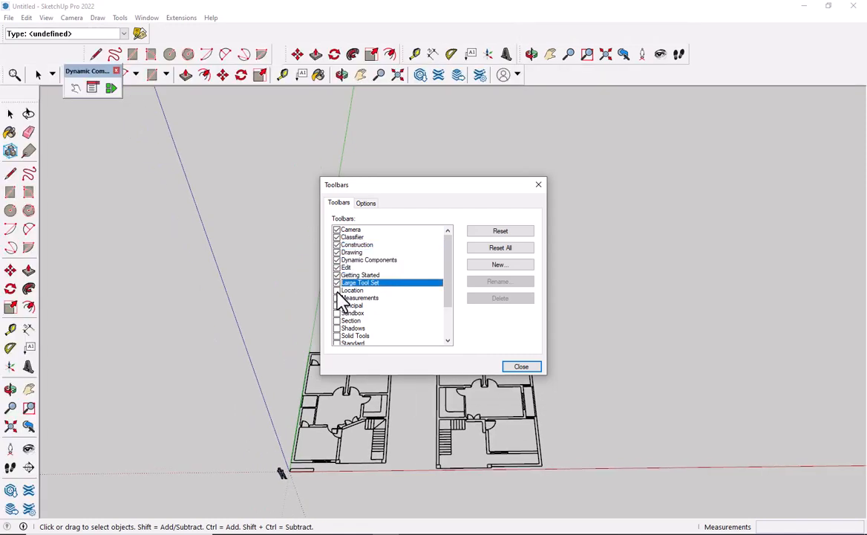
pyautogui.click(336, 275)
pyautogui.click(337, 267)
pyautogui.click(336, 260)
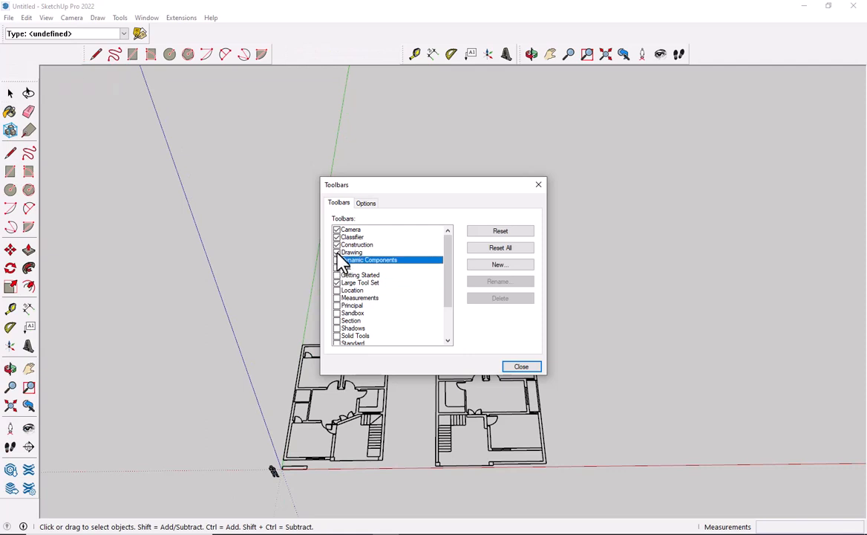
pyautogui.click(336, 253)
pyautogui.click(336, 244)
pyautogui.click(336, 236)
pyautogui.click(336, 230)
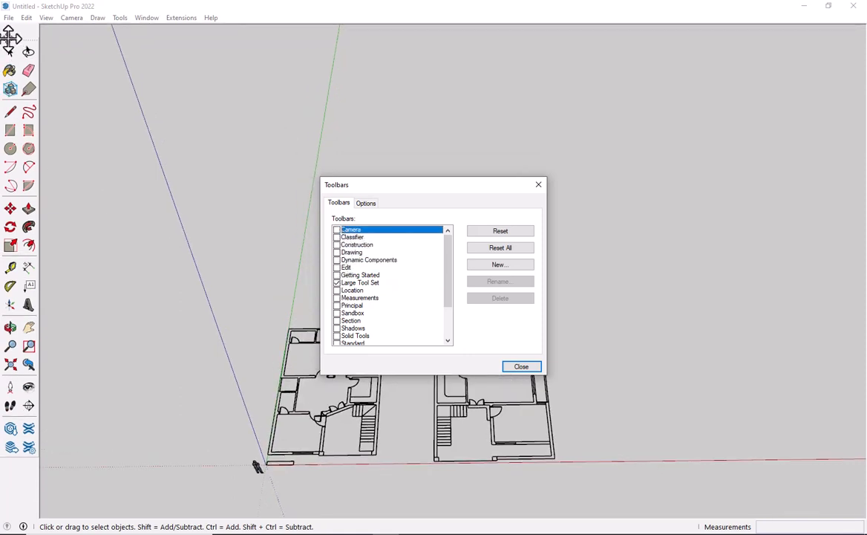
# Step: Show the Solid Tools, Styles and Views toolbars, leaving the Standard toolbar hidden
pyautogui.scroll(-1, 363, 283)
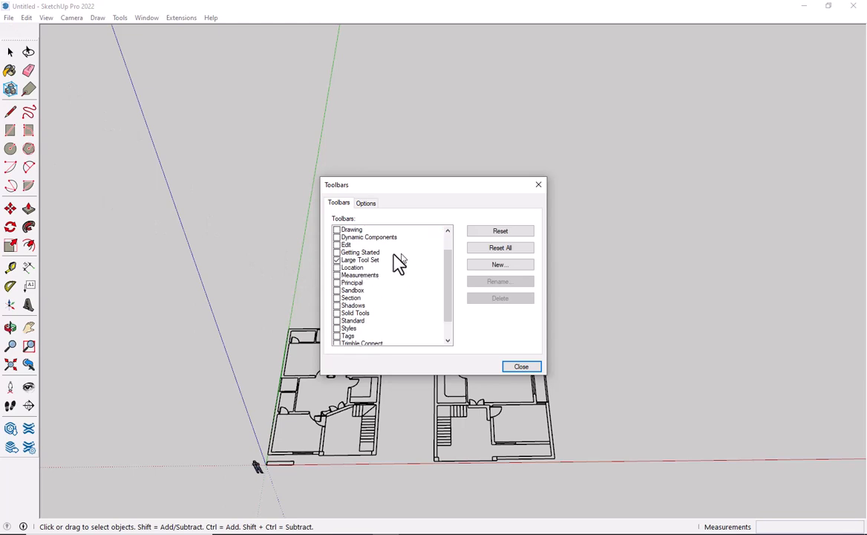
pyautogui.scroll(-1, 344, 320)
pyautogui.click(337, 290)
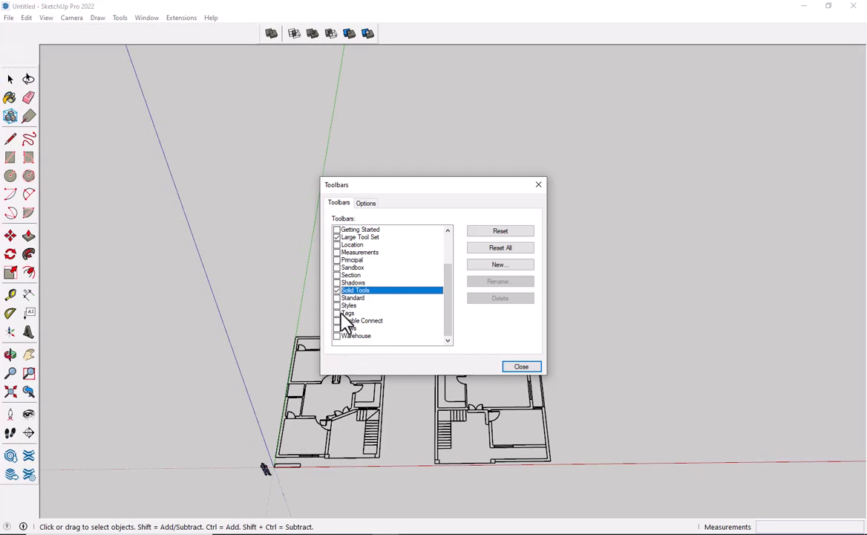
pyautogui.click(337, 306)
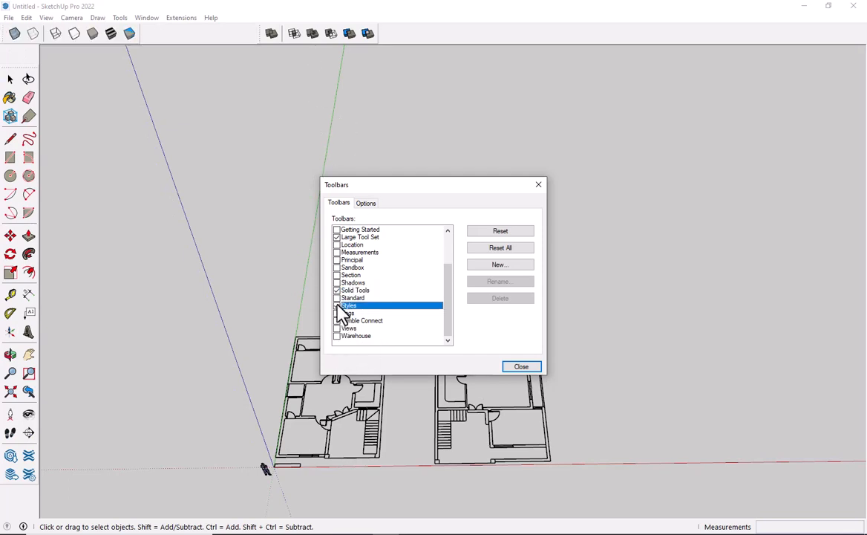
pyautogui.click(337, 298)
pyautogui.click(337, 298)
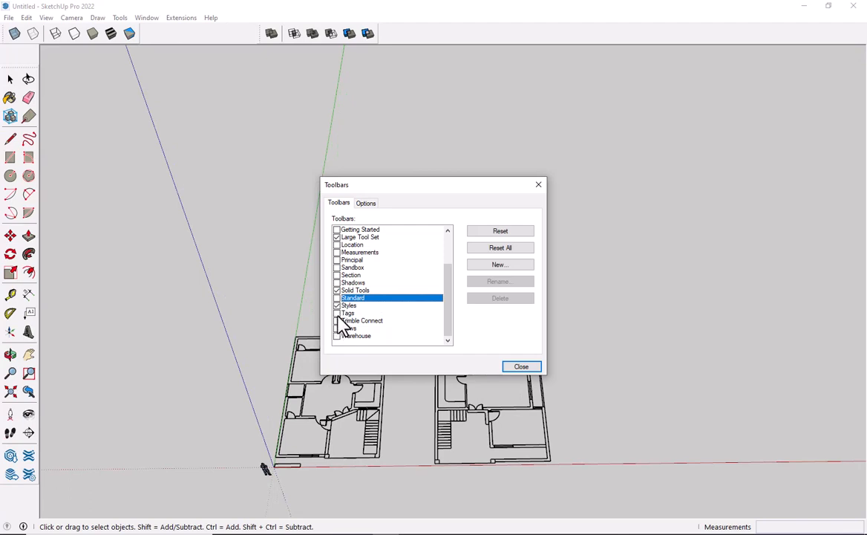
pyautogui.click(338, 329)
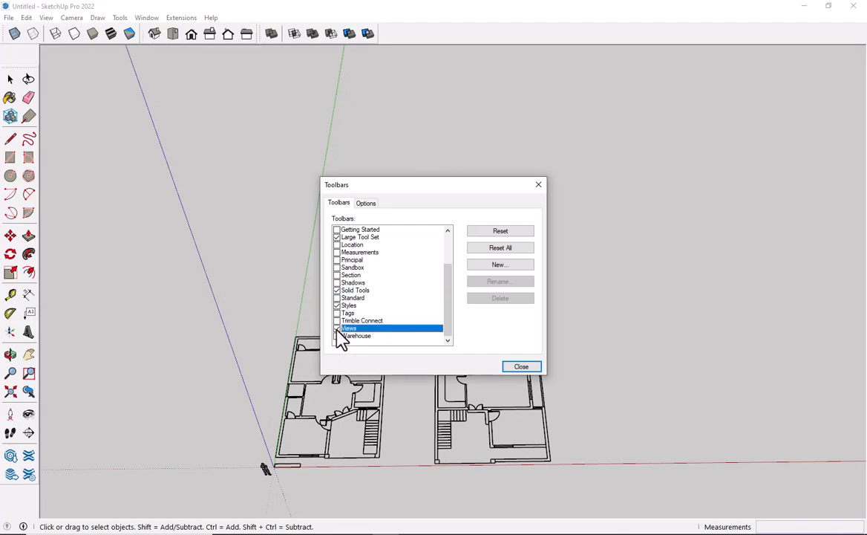
pyautogui.scroll(2, 380, 264)
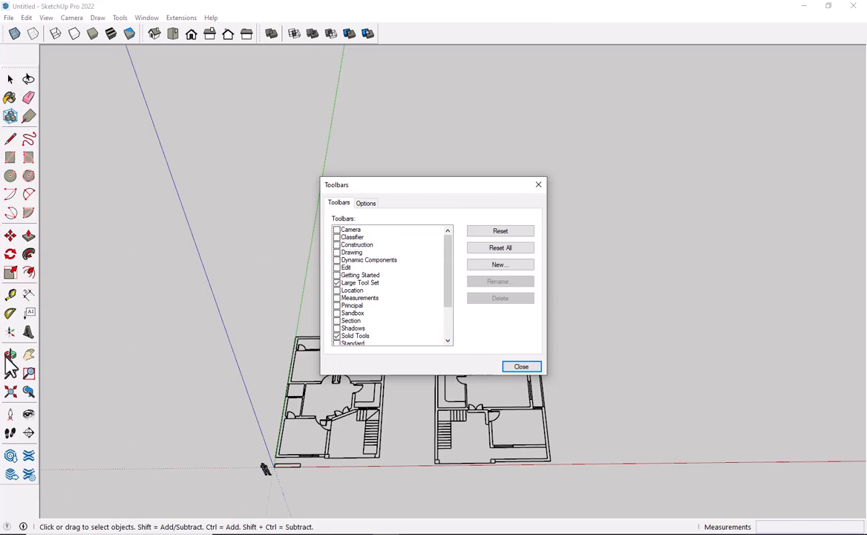
pyautogui.click(338, 246)
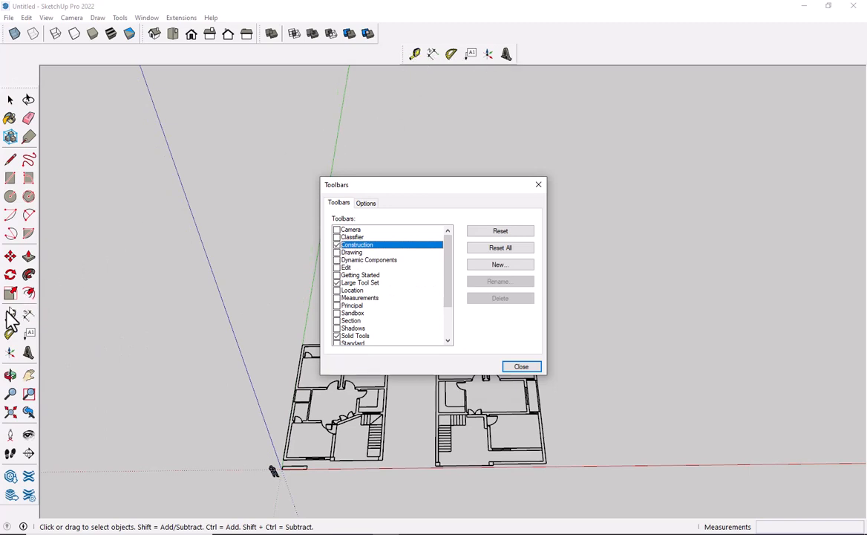
pyautogui.click(337, 246)
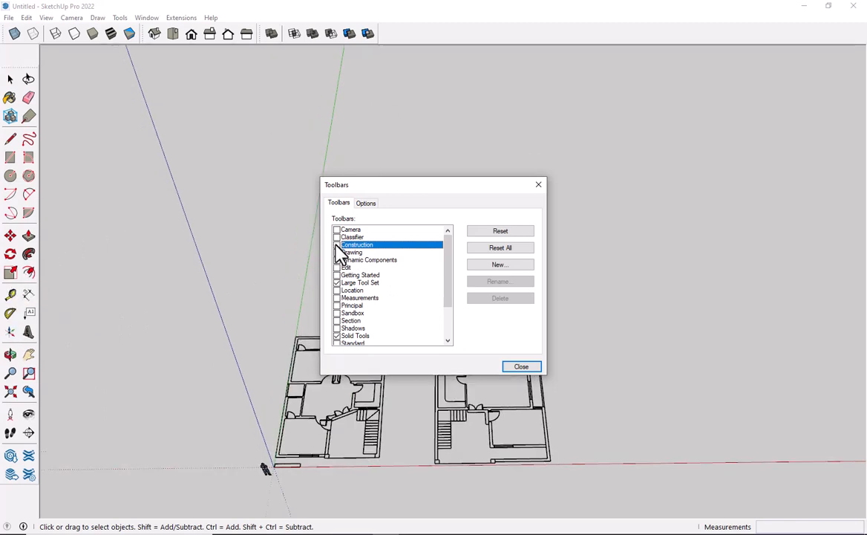
# Step: Move the Large Tool Set up directly beneath the horizontal toolbars and close the toolbar settings
pyautogui.moveTo(23, 66); pyautogui.dragTo(18, 42)
pyautogui.click(521, 366)
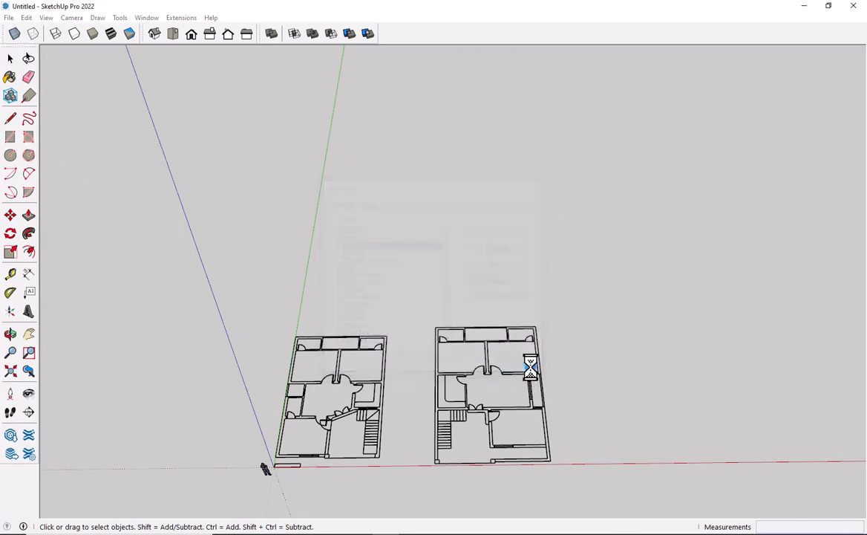
pyautogui.scroll(-2, 308, 297)
pyautogui.moveTo(406, 333); pyautogui.dragTo(274, 311, button='middle')
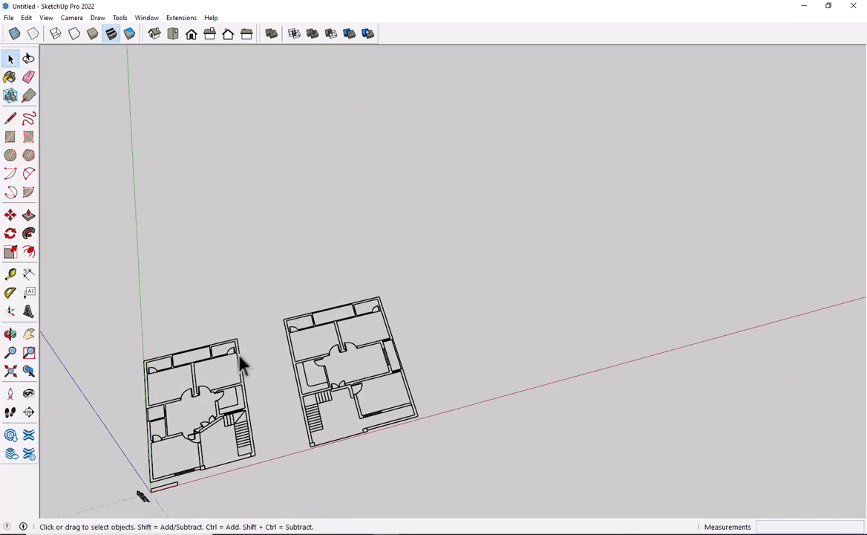
pyautogui.moveTo(242, 362); pyautogui.dragTo(319, 343, button='middle')
pyautogui.scroll(-1, 253, 286)
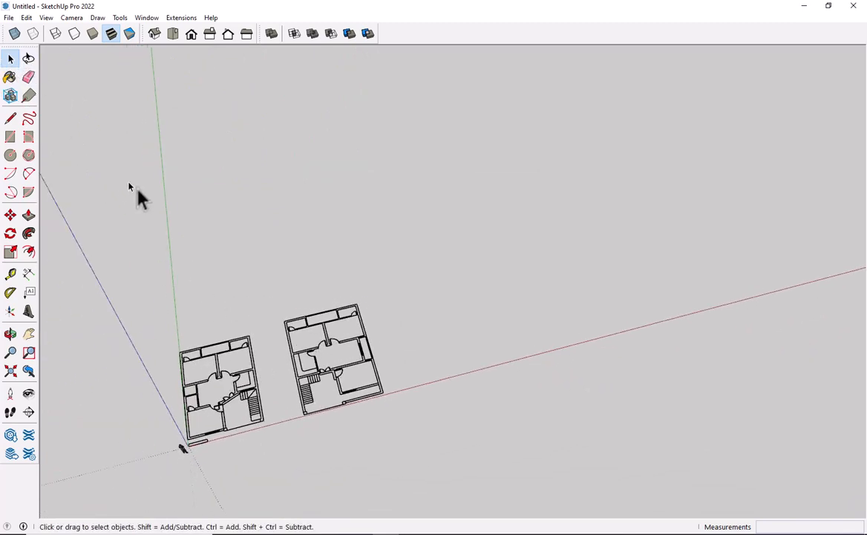
pyautogui.scroll(1, 342, 290)
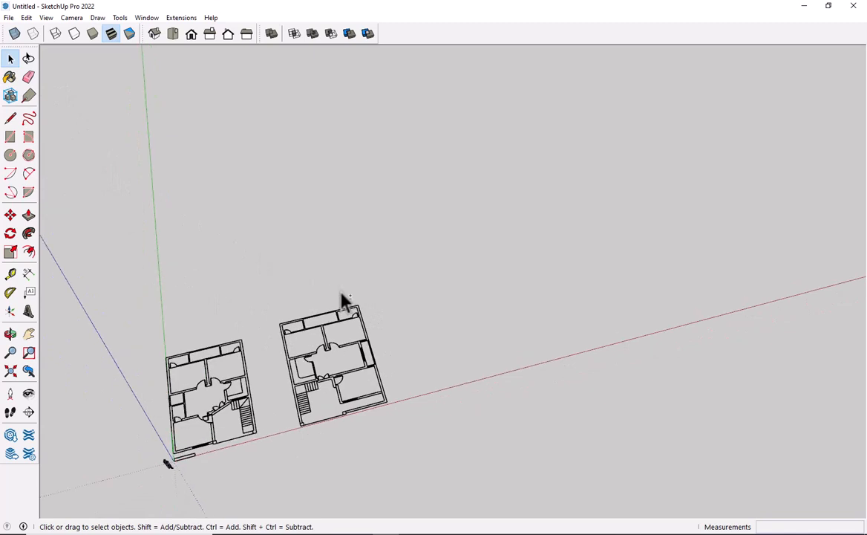
pyautogui.click(11, 120)
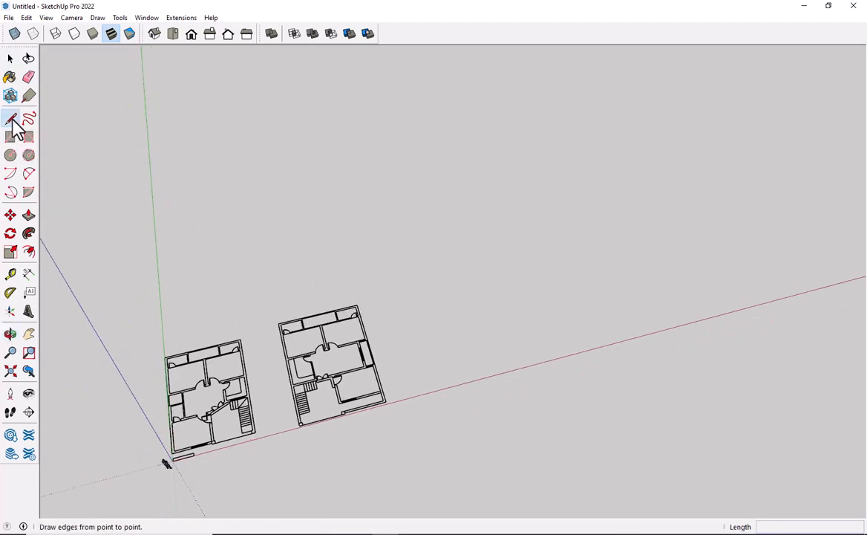
pyautogui.click(425, 349)
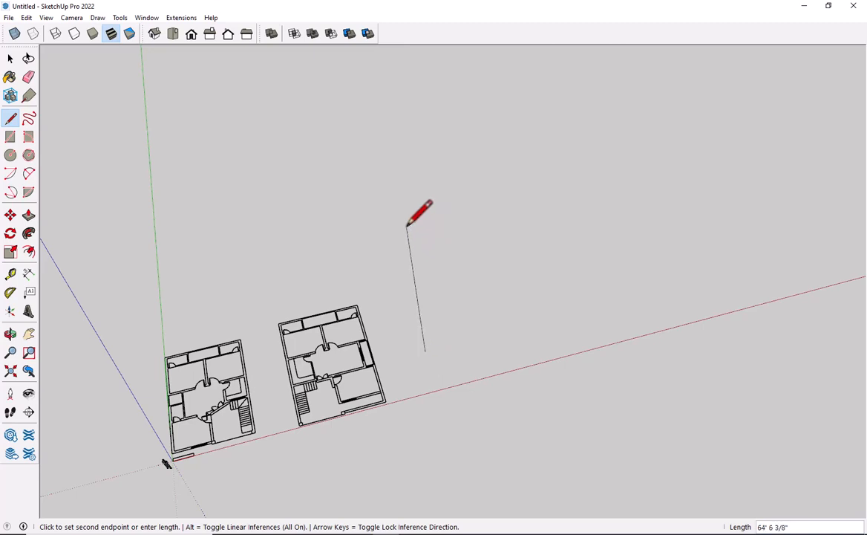
pyautogui.press('space')
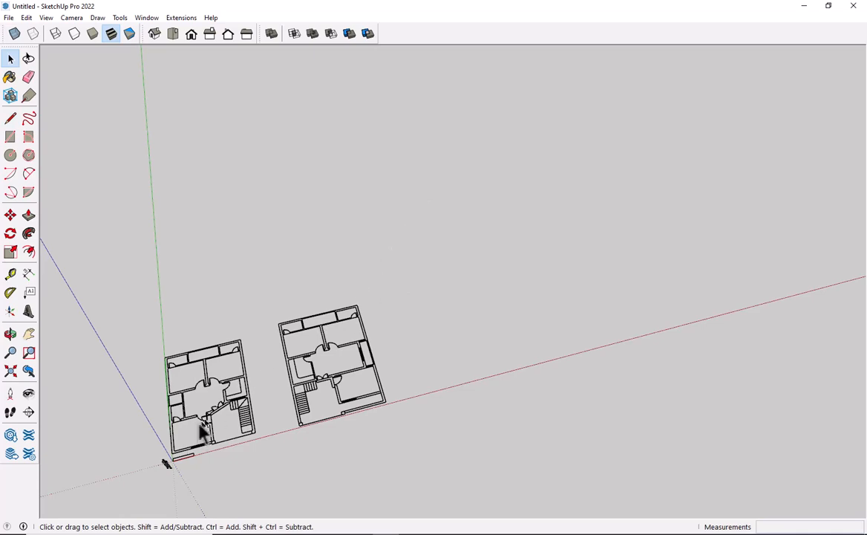
# Step: Examine the narrow rectangle at the origin and the standing scale figure beside the first floor plan
pyautogui.moveTo(189, 398); pyautogui.dragTo(223, 384, button='middle')
pyautogui.scroll(10, 284, 391)
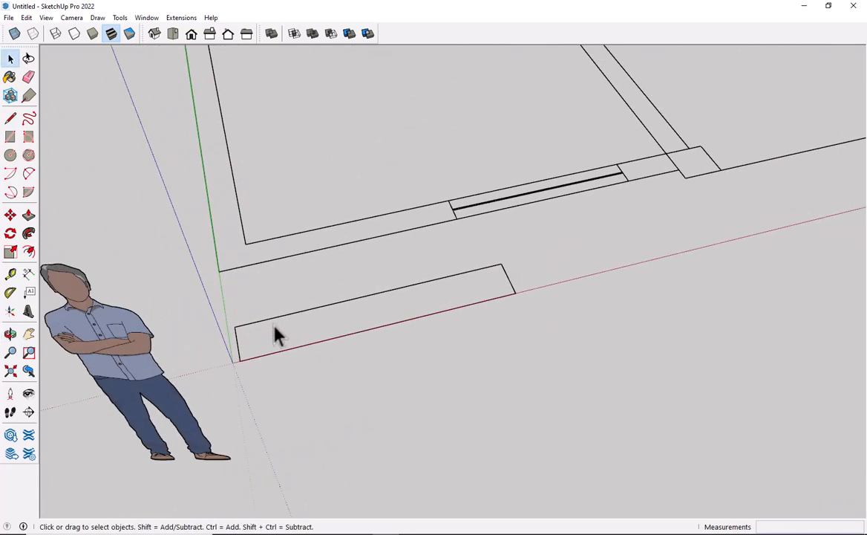
pyautogui.moveTo(277, 333); pyautogui.dragTo(225, 413, button='middle')
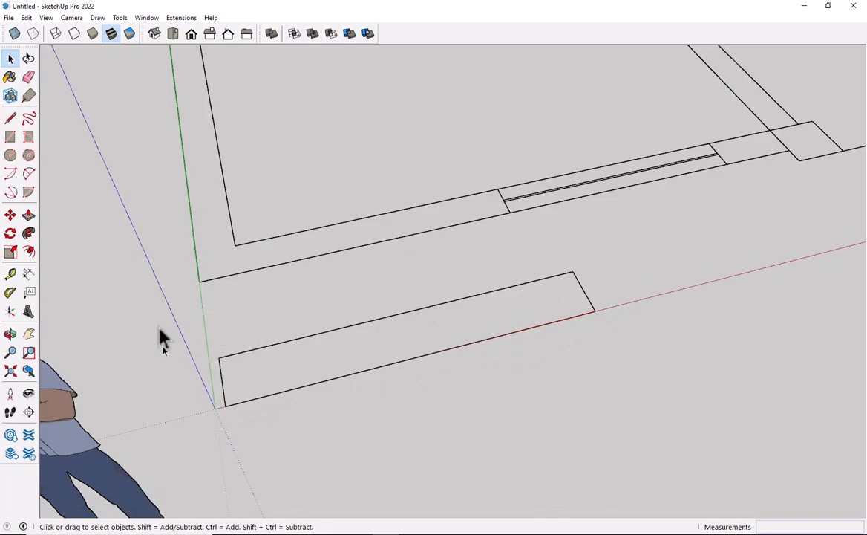
pyautogui.scroll(-4, 97, 184)
pyautogui.moveTo(99, 184); pyautogui.dragTo(178, 250, button='middle')
pyautogui.scroll(2, 240, 344)
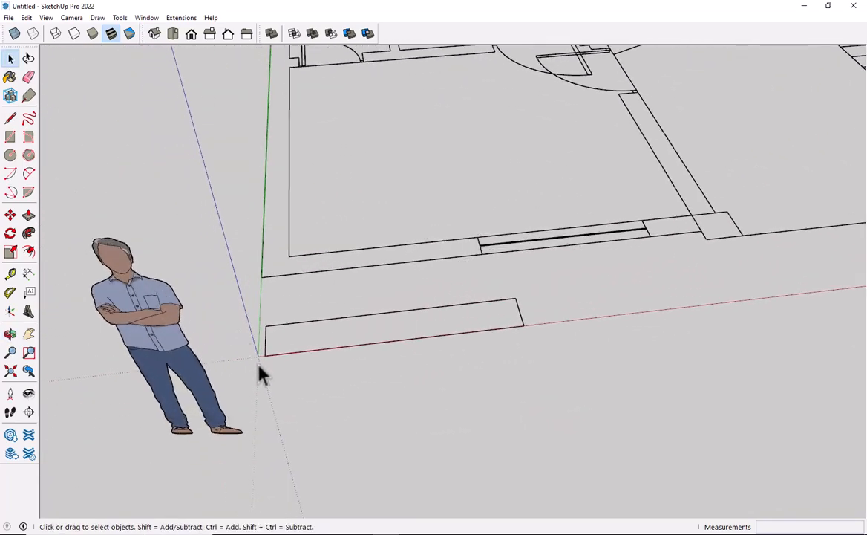
pyautogui.scroll(-4, 260, 368)
pyautogui.click(201, 319)
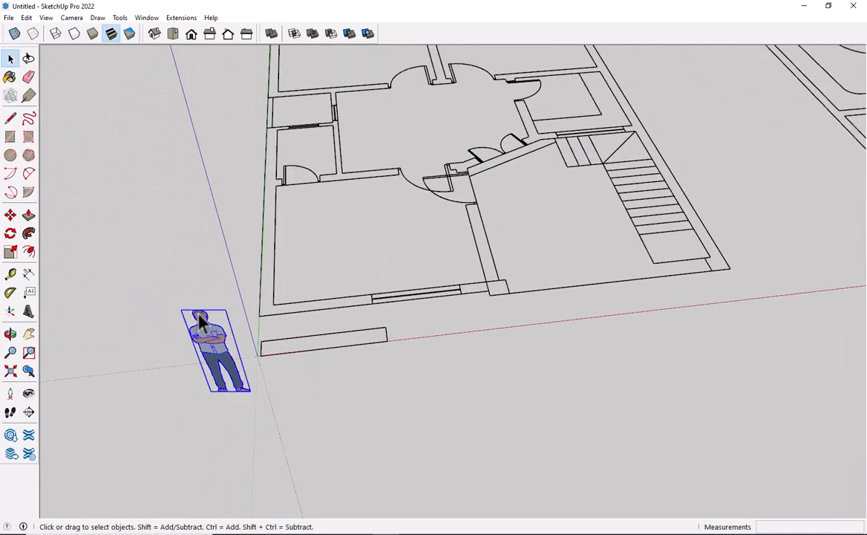
pyautogui.click(204, 338)
pyautogui.scroll(4, 205, 340)
pyautogui.scroll(-2, 211, 332)
pyautogui.keyDown('shift'); pyautogui.moveTo(214, 325); pyautogui.dragTo(165, 324, button='middle'); pyautogui.keyUp('shift')
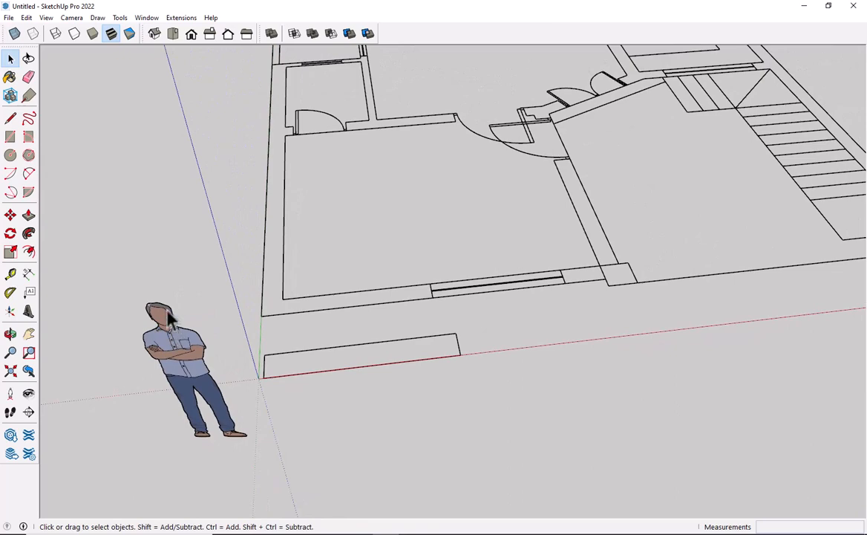
pyautogui.scroll(1, 167, 312)
pyautogui.click(166, 309)
pyautogui.click(166, 283)
pyautogui.scroll(2, 160, 321)
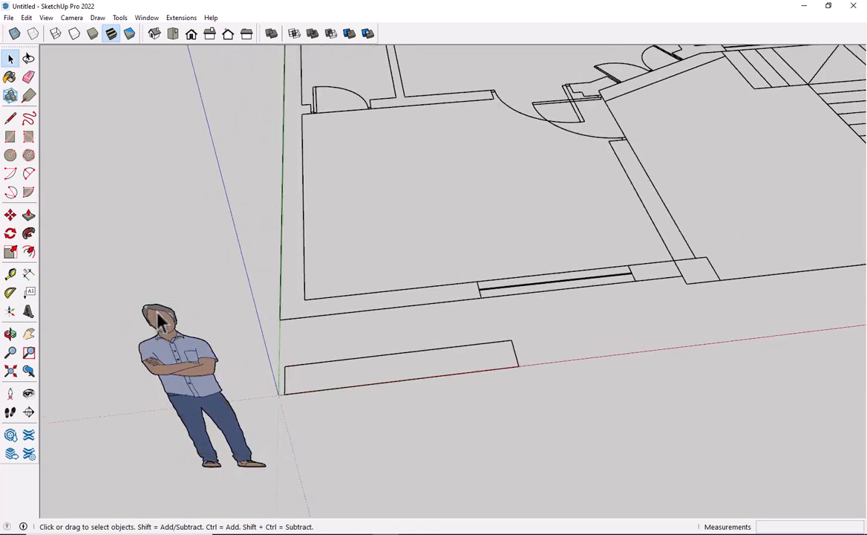
pyautogui.scroll(-5, 158, 319)
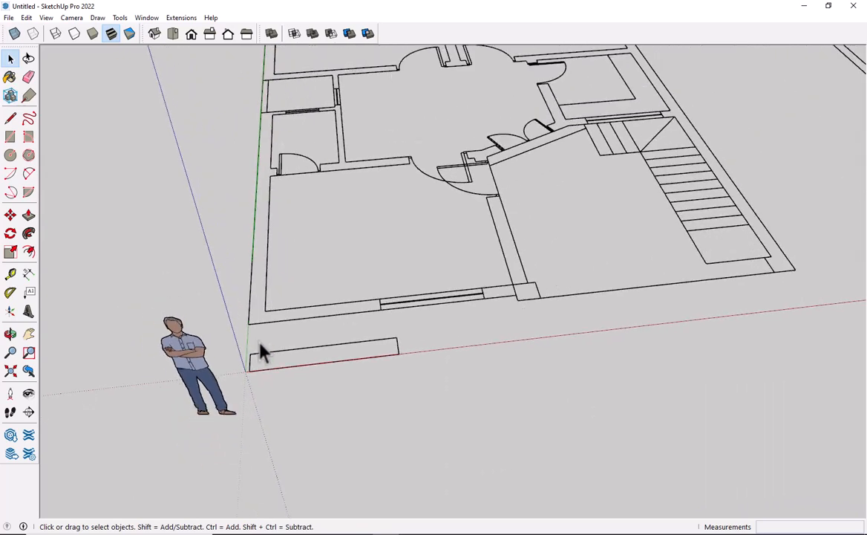
# Step: Draw a closed, curved Freehand shape in the empty area behind the second floor plan
pyautogui.keyDown('shift'); pyautogui.moveTo(257, 345); pyautogui.dragTo(97, 443, button='middle'); pyautogui.keyUp('shift')
pyautogui.scroll(-5, 184, 410)
pyautogui.keyDown('shift'); pyautogui.moveTo(289, 383); pyautogui.dragTo(204, 447, button='middle'); pyautogui.keyUp('shift')
pyautogui.scroll(-2, 211, 435)
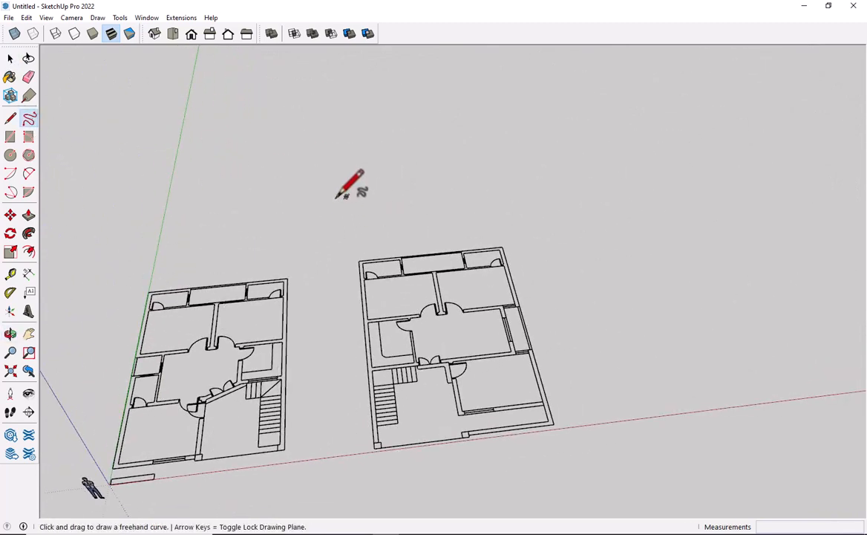
pyautogui.moveTo(403, 185)
pyautogui.mouseDown()
pyautogui.moveTo(514, 151)
pyautogui.moveTo(627, 175)
pyautogui.moveTo(689, 173)
pyautogui.moveTo(488, 96)
pyautogui.moveTo(402, 185)
pyautogui.mouseUp()
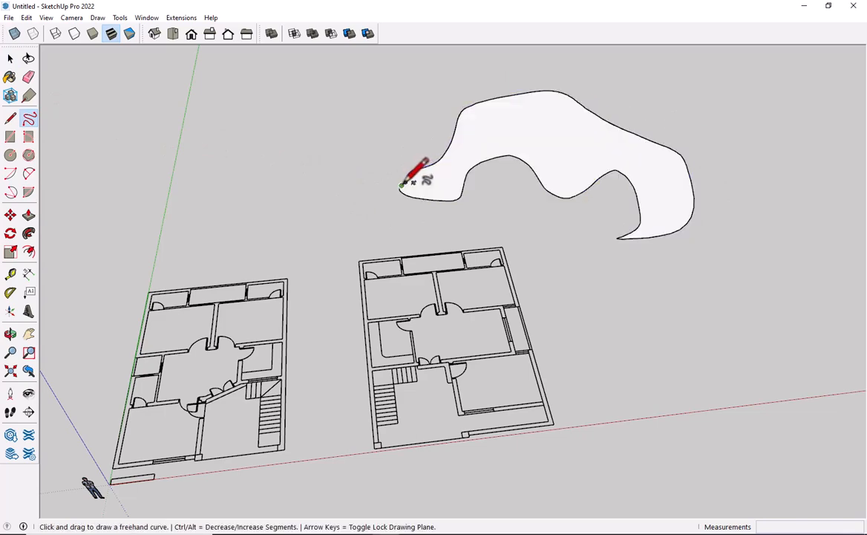
# Step: Select the whole freehand shape and delete it
pyautogui.press('space')
pyautogui.moveTo(575, 239); pyautogui.dragTo(565, 246)
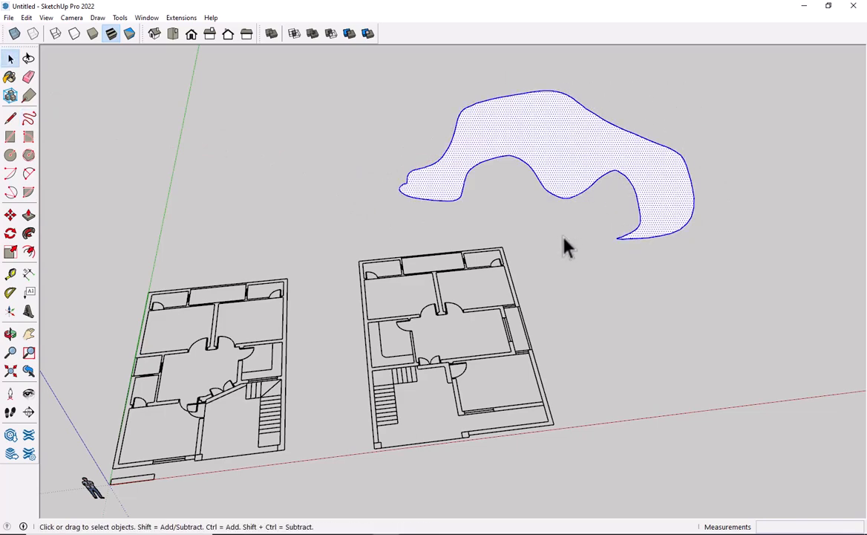
pyautogui.press('Delete')
pyautogui.moveTo(709, 188)
pyautogui.mouseDown(button='middle')
pyautogui.moveTo(712, 234)
pyautogui.moveTo(509, 301)
pyautogui.moveTo(467, 285)
pyautogui.mouseUp(button='middle')
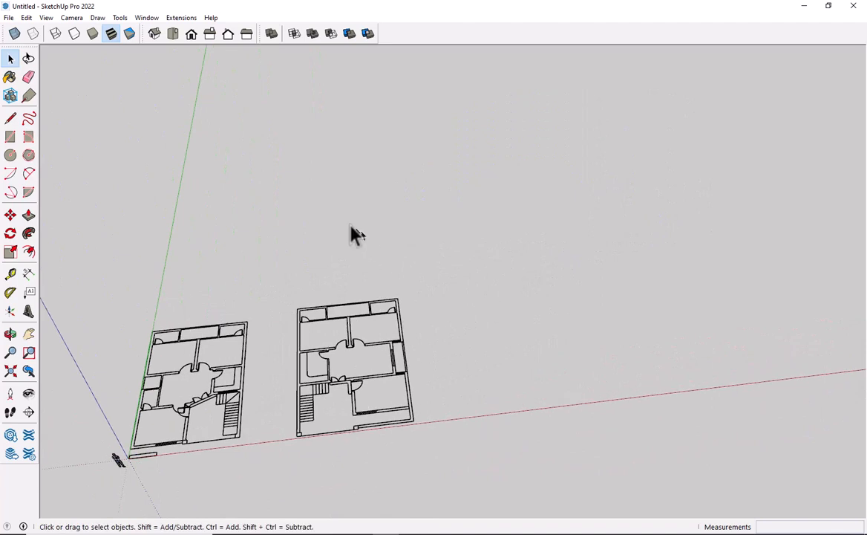
# Step: Draw a rectangle with the Rectangle tool on the ground beyond the second floor plan, near the red axis
pyautogui.click(12, 138)
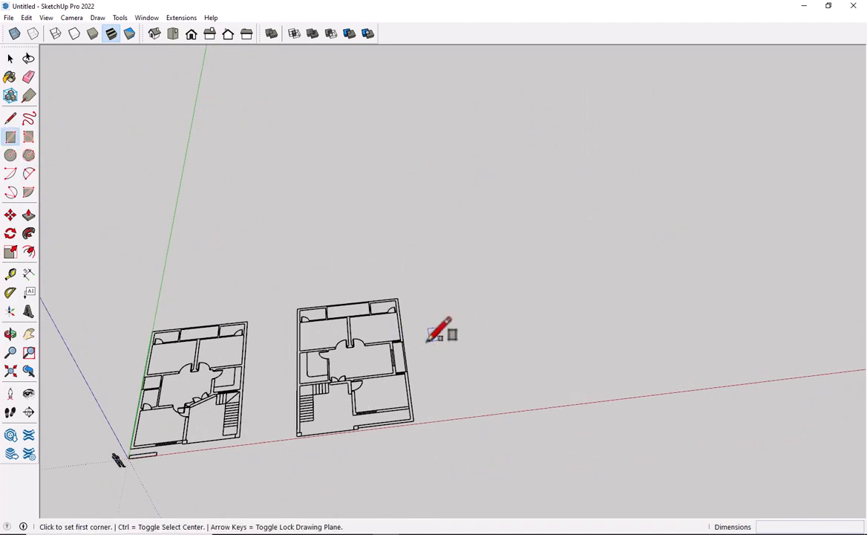
pyautogui.click(471, 411)
pyautogui.press('Escape')
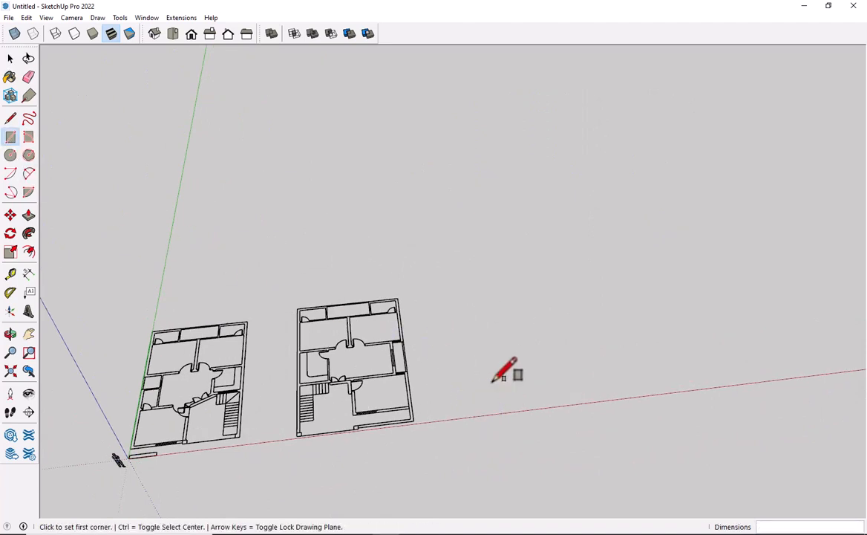
pyautogui.click(491, 376)
pyautogui.click(492, 392)
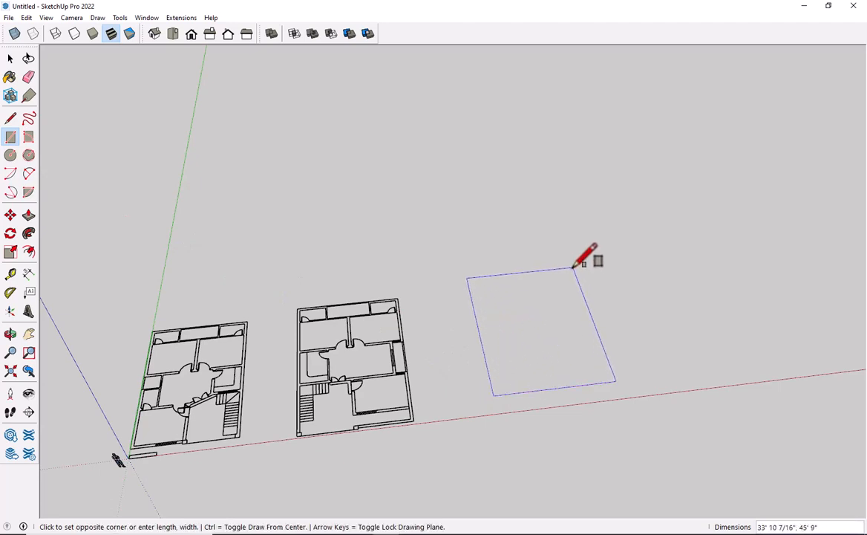
pyautogui.click(566, 295)
# Step: Draw four more rectangles around the floor plans, including one about 31' 4" by 39' 5" across the green axis
pyautogui.click(431, 261)
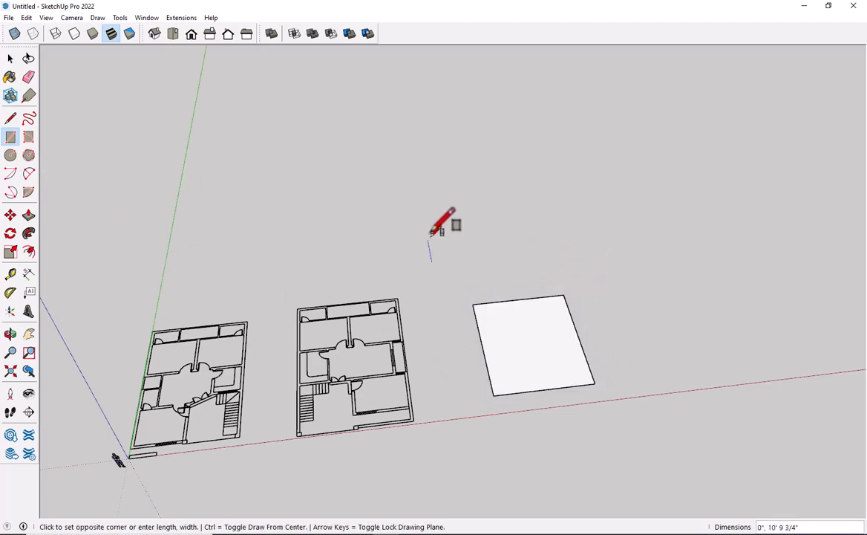
pyautogui.click(562, 181)
pyautogui.click(275, 232)
pyautogui.click(394, 160)
pyautogui.click(150, 241)
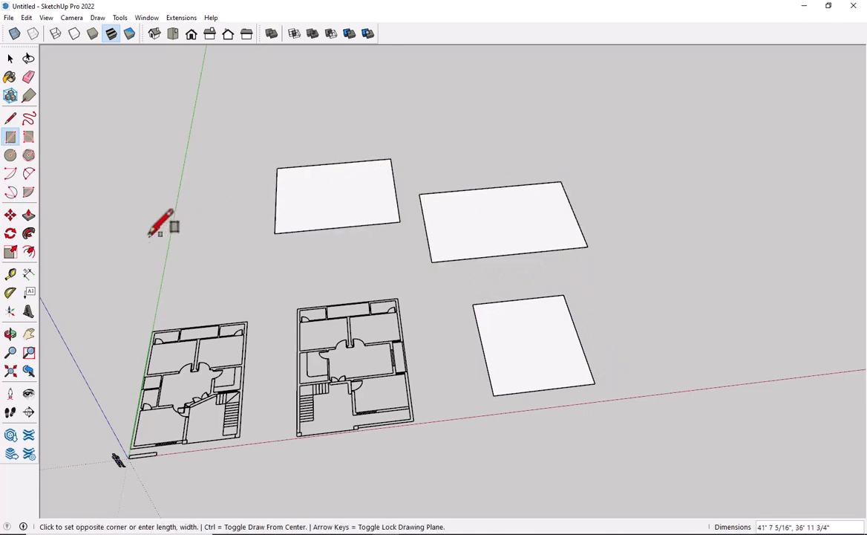
pyautogui.click(252, 165)
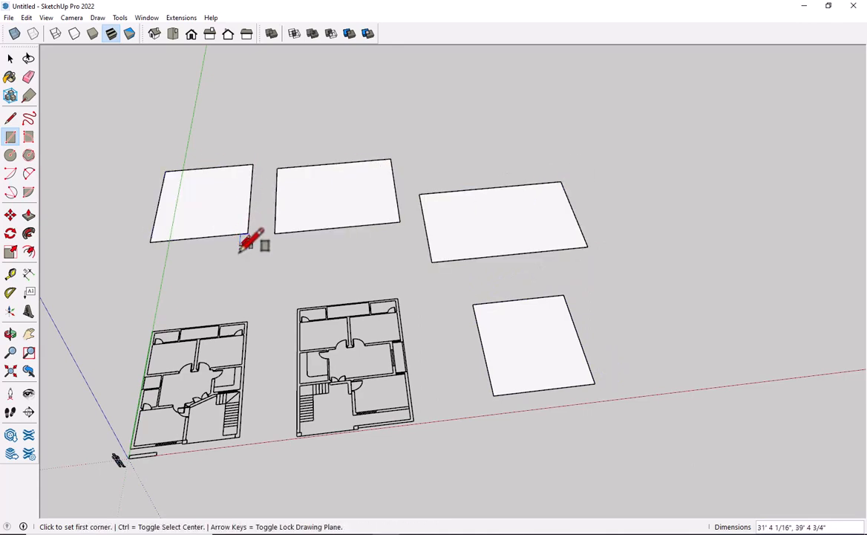
pyautogui.click(800, 331)
pyautogui.click(659, 262)
# Step: Undo all five practice rectangles
pyautogui.scroll(-3, 692, 288)
pyautogui.keyDown('shift'); pyautogui.moveTo(691, 289); pyautogui.dragTo(498, 327, button='middle'); pyautogui.keyUp('shift')
pyautogui.hotkey('ctrl', 'z')
pyautogui.hotkey('ctrl', 'z')
pyautogui.hotkey('ctrl', 'z')
pyautogui.hotkey('ctrl', 'z')
pyautogui.hotkey('ctrl', 'z')
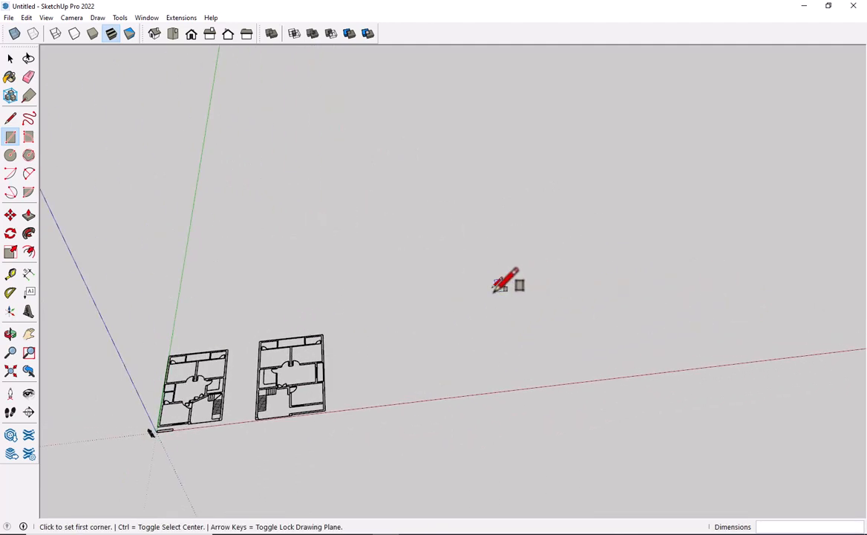
pyautogui.click(369, 368)
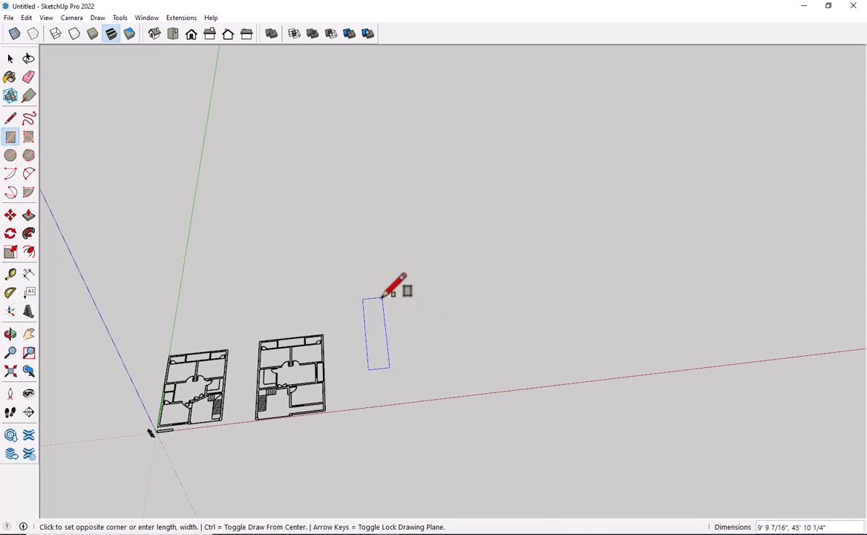
pyautogui.scroll(3, 390, 292)
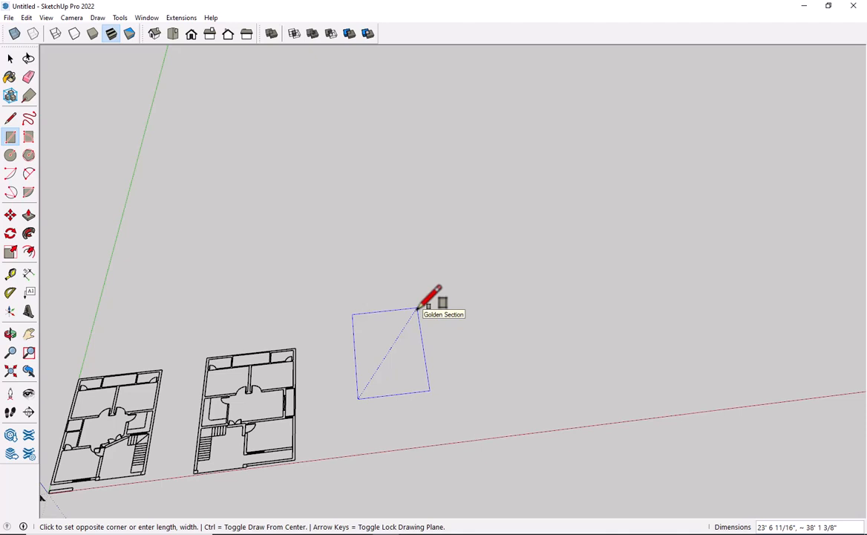
pyautogui.press('space')
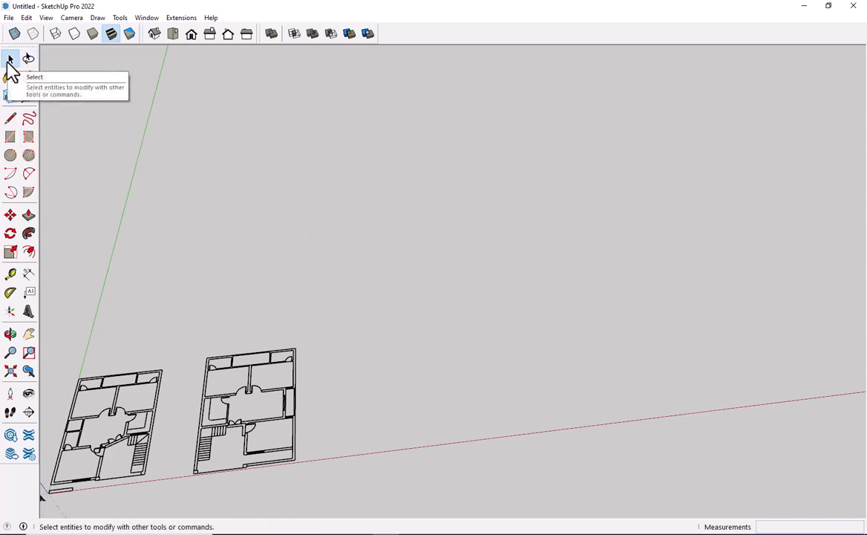
# Step: Draw a Rotated Rectangle about 56' 9" by 84' 1", tilted about 73 degrees, beyond the second floor plan
pyautogui.moveTo(282, 249); pyautogui.dragTo(338, 297, button='middle')
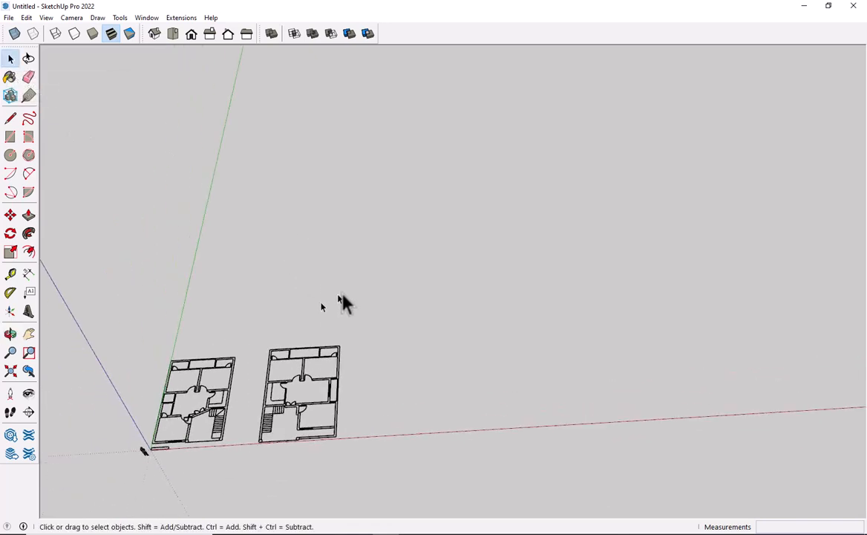
pyautogui.click(28, 141)
pyautogui.click(432, 391)
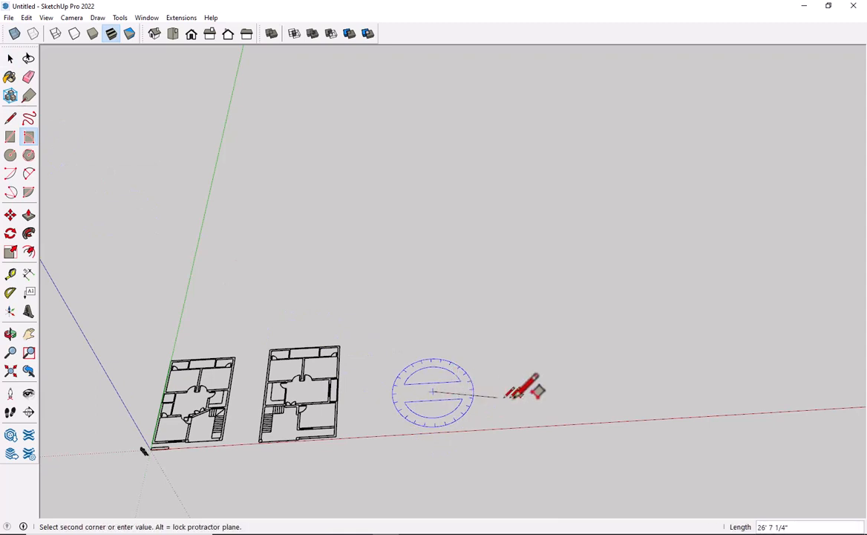
pyautogui.click(570, 384)
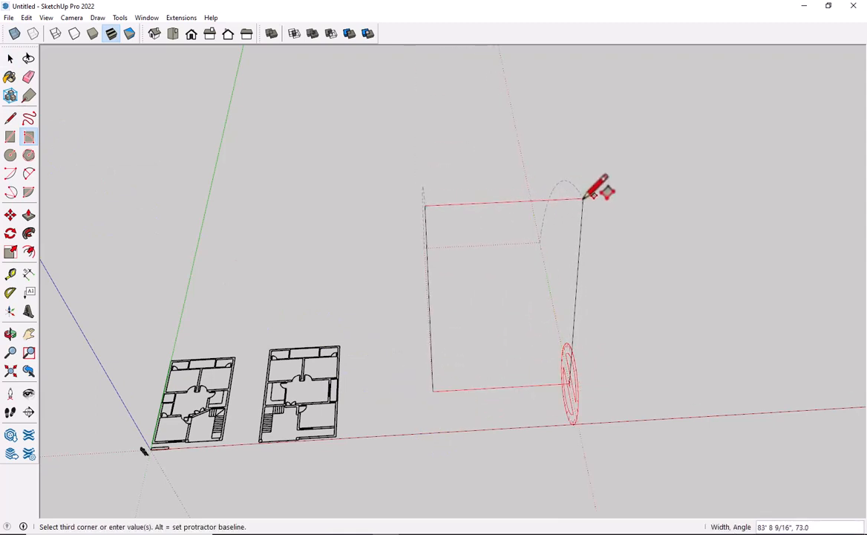
pyautogui.click(584, 199)
pyautogui.moveTo(586, 197); pyautogui.dragTo(354, 274, button='middle')
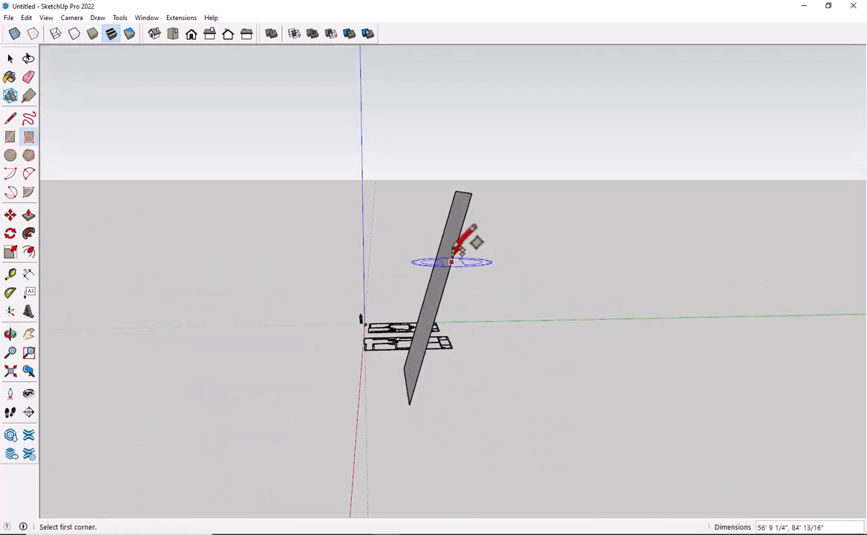
# Step: Draw another large, tilted Rotated Rectangle farther out along the red axis
pyautogui.moveTo(462, 437); pyautogui.dragTo(520, 393, button='middle')
pyautogui.click(480, 412)
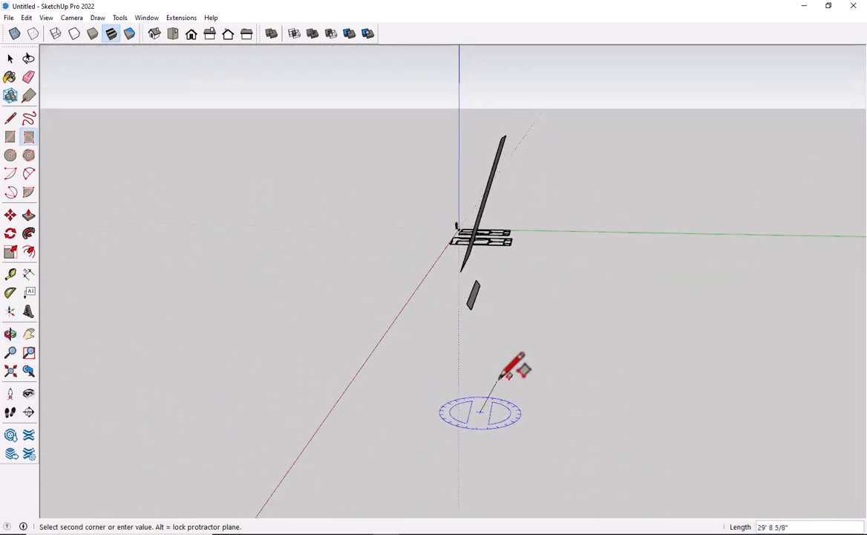
pyautogui.click(496, 330)
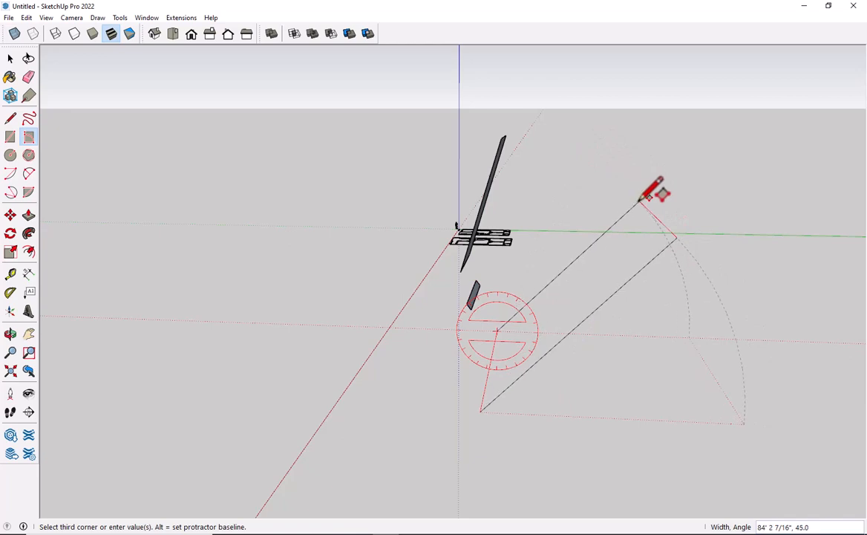
pyautogui.click(611, 179)
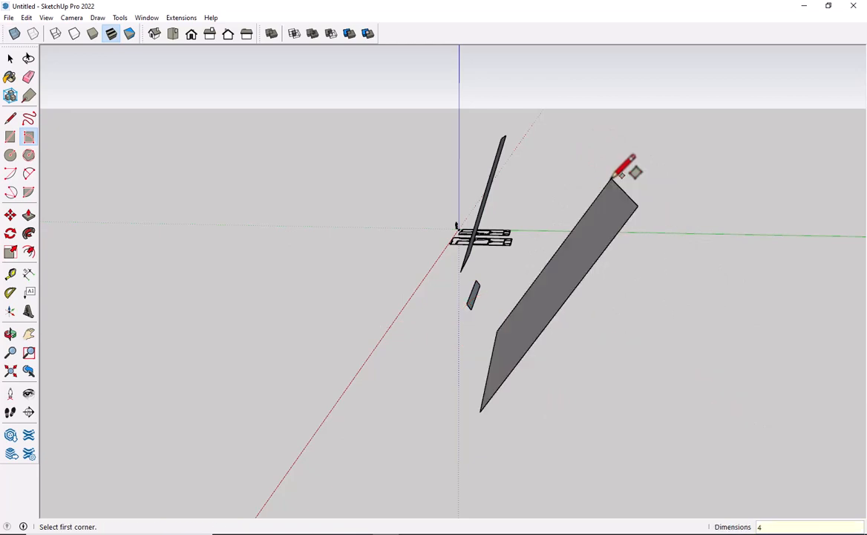
# Step: Select all the practice rotated rectangles and delete them, keeping the two floor plans
pyautogui.scroll(3, 587, 247)
pyautogui.moveTo(588, 292); pyautogui.dragTo(170, 236, button='middle')
pyautogui.scroll(-5, 333, 310)
pyautogui.moveTo(333, 309); pyautogui.dragTo(724, 308, button='middle')
pyautogui.press('space')
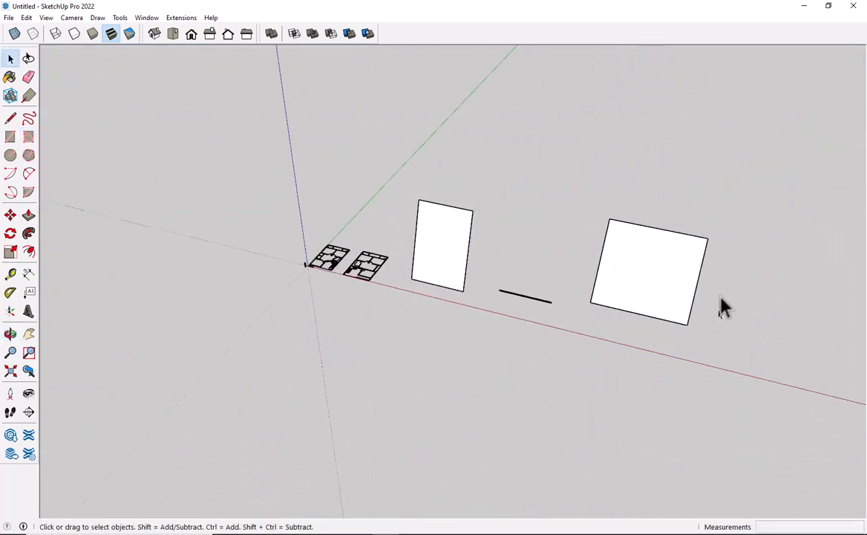
pyautogui.moveTo(422, 382); pyautogui.dragTo(401, 379)
pyautogui.press('Delete')
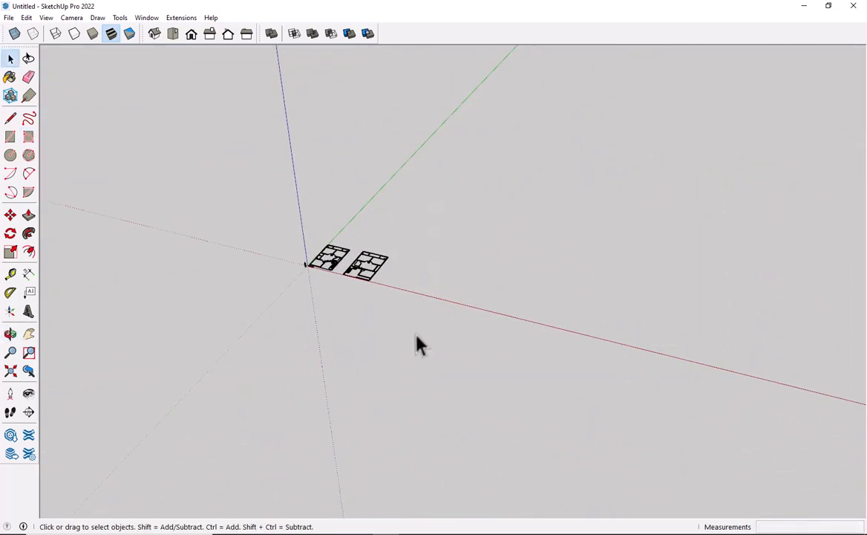
pyautogui.moveTo(416, 344); pyautogui.dragTo(399, 269, button='middle')
pyautogui.scroll(1, 379, 278)
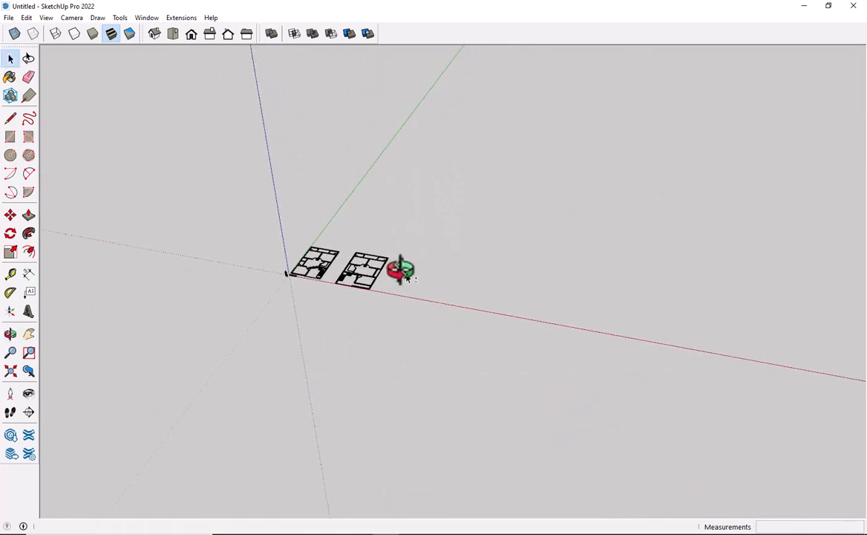
pyautogui.click(9, 157)
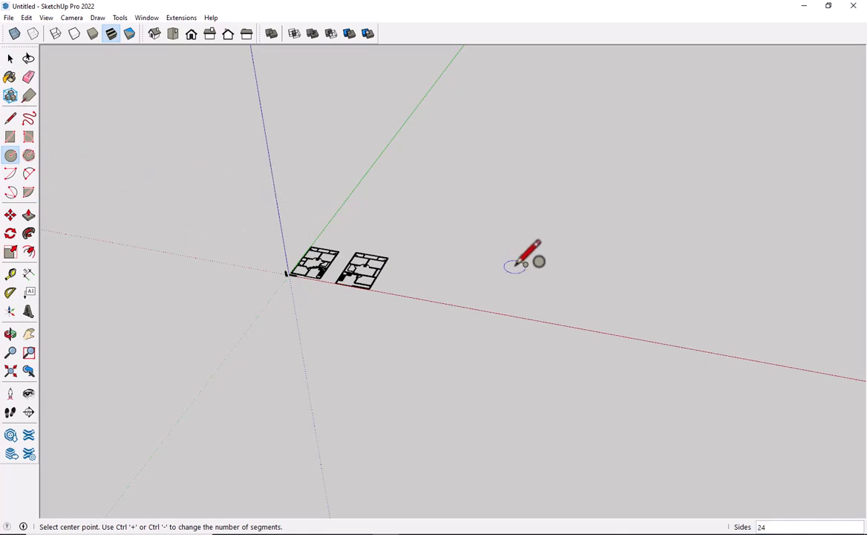
pyautogui.press('space')
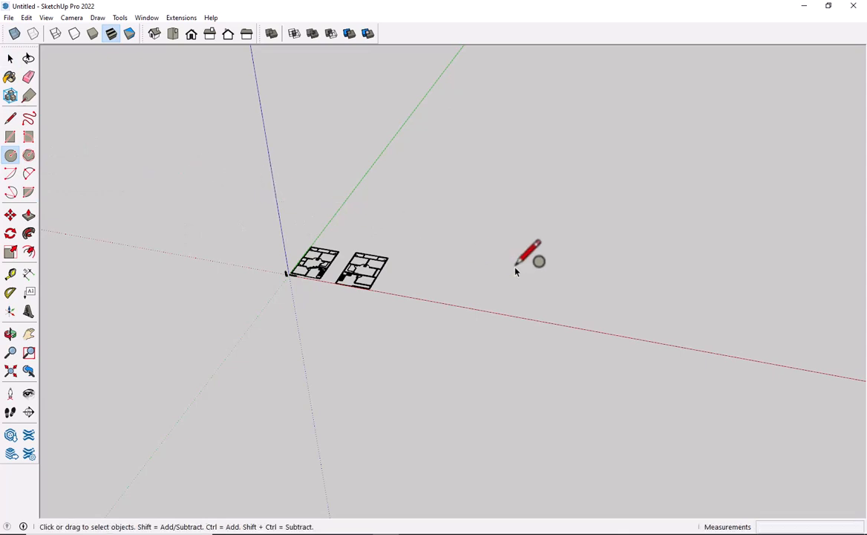
pyautogui.press('c')
pyautogui.keyDown('shift'); pyautogui.moveTo(503, 270); pyautogui.dragTo(356, 371, button='middle'); pyautogui.keyUp('shift')
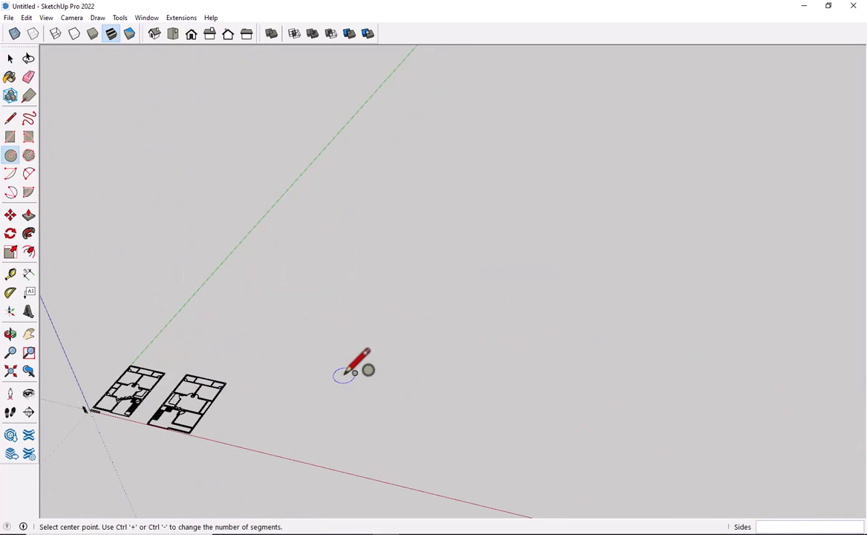
pyautogui.press('space')
pyautogui.scroll(1, 245, 345)
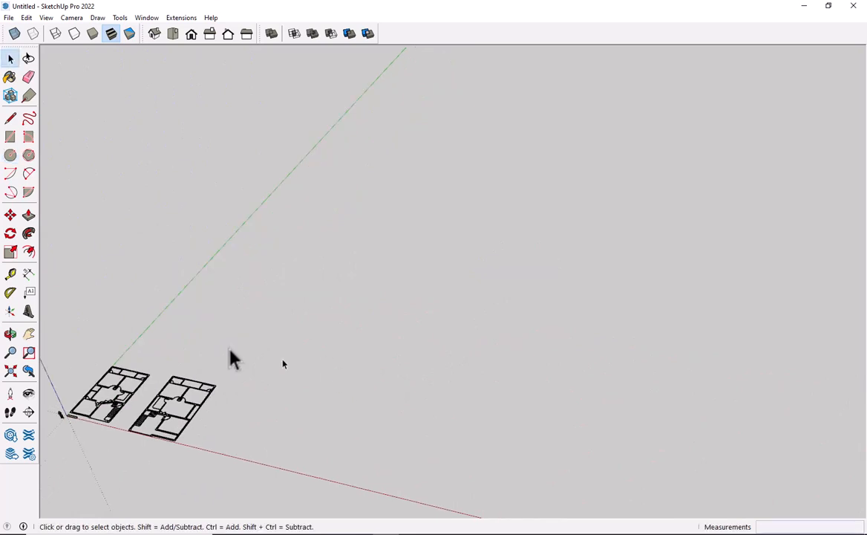
# Step: Draw a 24-sided circle with a radius of about 55' 5", beyond the second floor plan along the red axis
pyautogui.click(12, 156)
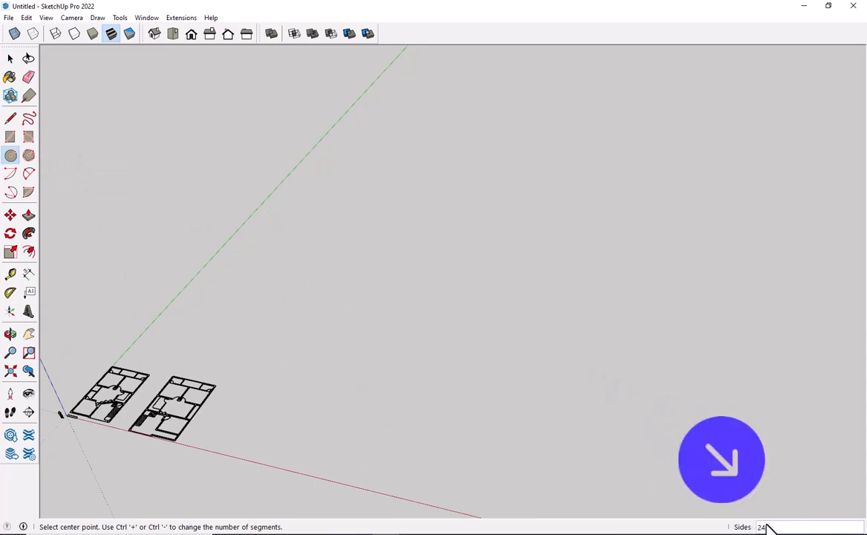
pyautogui.click(389, 421)
pyautogui.click(465, 362)
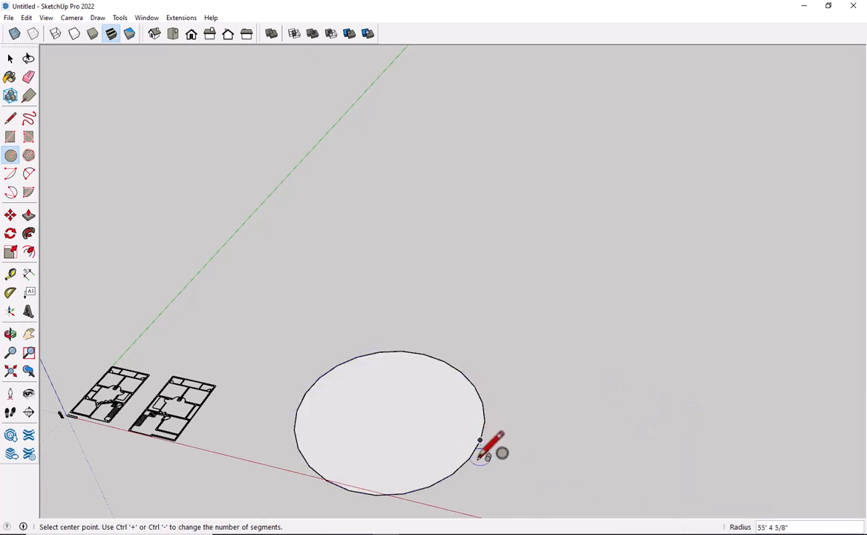
pyautogui.moveTo(486, 450); pyautogui.dragTo(431, 436, button='middle')
pyautogui.scroll(5, 422, 436)
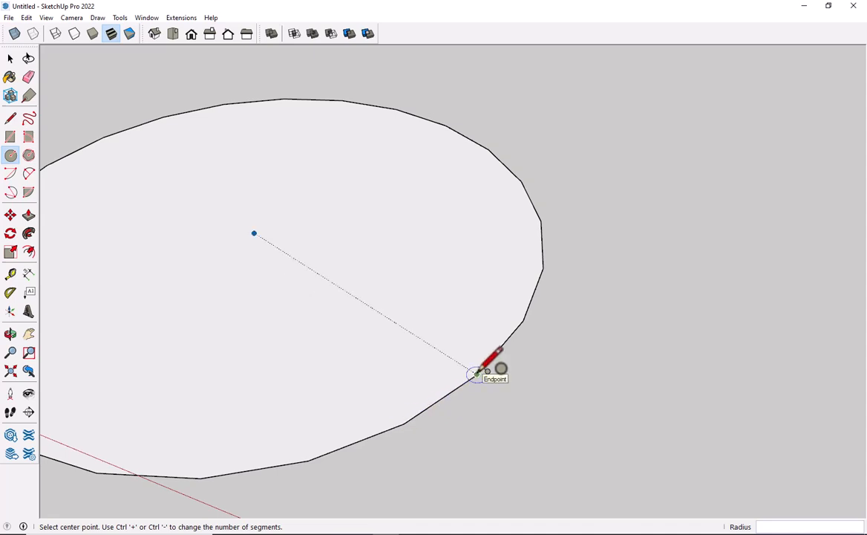
# Step: Draw a second circle of similar size beyond the first, farther out from the floor plans
pyautogui.scroll(-3, 482, 369)
pyautogui.moveTo(490, 364); pyautogui.dragTo(303, 471, button='middle')
pyautogui.scroll(-2, 395, 397)
pyautogui.scroll(-2, 420, 406)
pyautogui.click(375, 414)
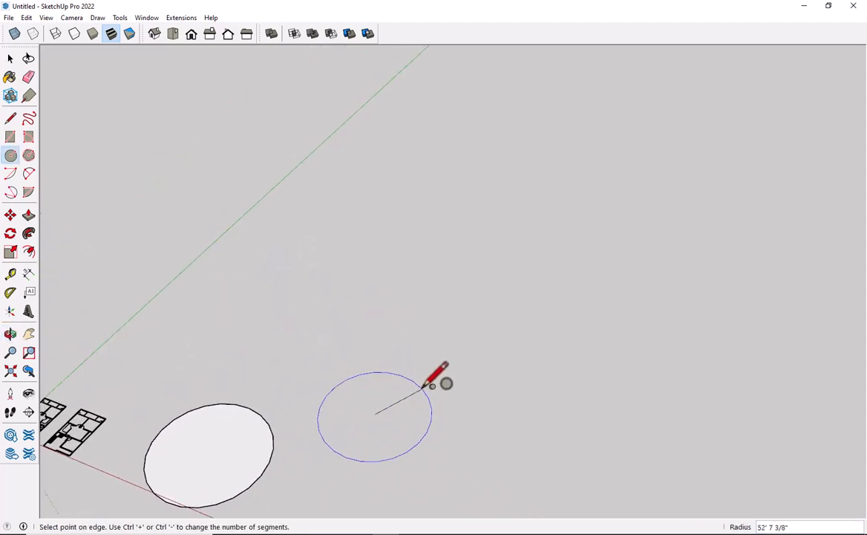
pyautogui.click(425, 385)
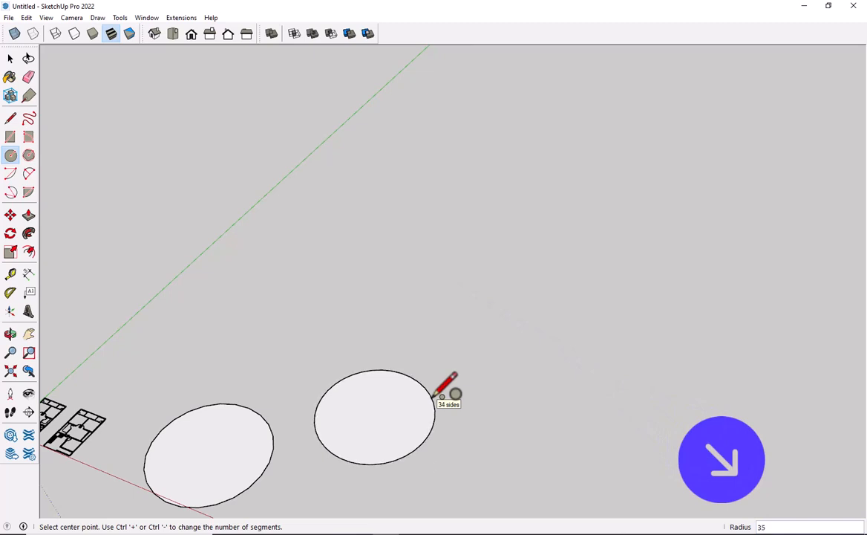
# Step: Increase the second circle's number of segments to 62 for a smoother edge
pyautogui.scroll(5, 449, 408)
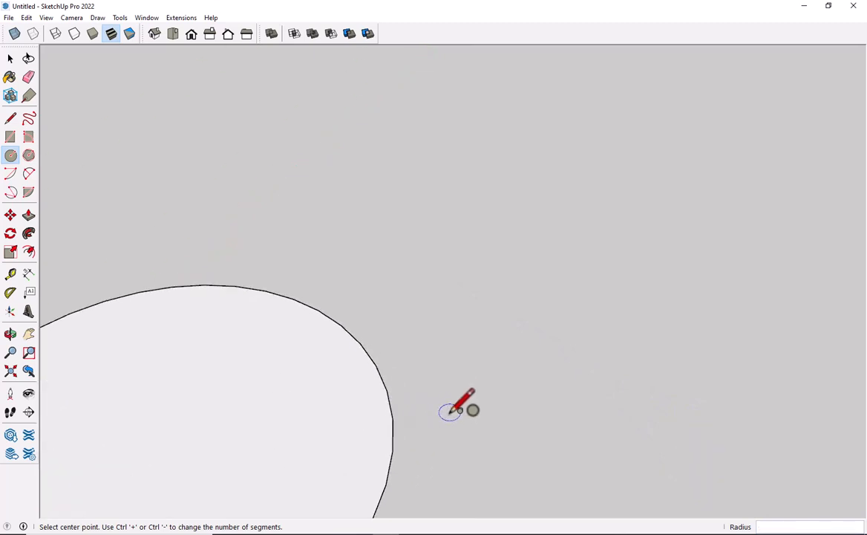
pyautogui.keyDown('shift'); pyautogui.moveTo(364, 406); pyautogui.dragTo(407, 338, button='middle'); pyautogui.keyUp('shift')
pyautogui.scroll(4, 444, 355)
pyautogui.hotkey('ctrl', '+')
pyautogui.hotkey('ctrl', '+')
pyautogui.hotkey('ctrl', '+')
pyautogui.hotkey('ctrl', '+')
pyautogui.hotkey('ctrl', '+')
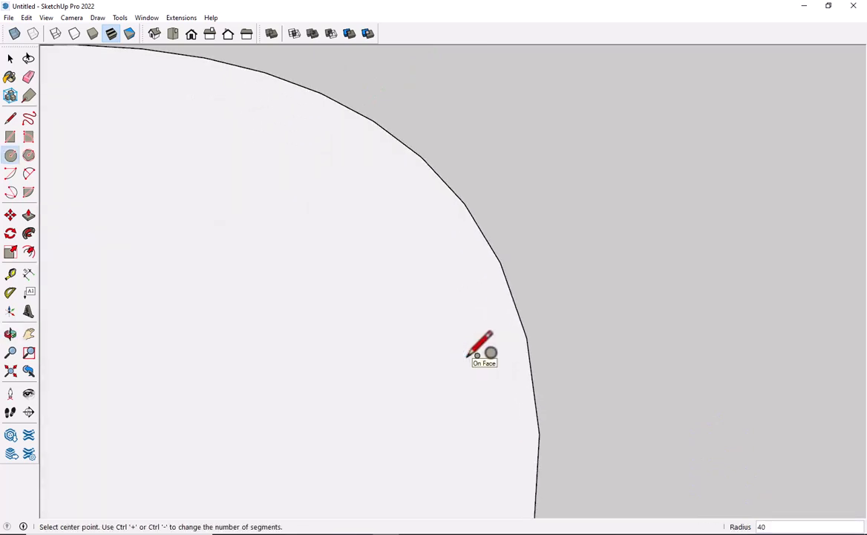
pyautogui.hotkey('ctrl', '+')
pyautogui.hotkey('ctrl', '+')
pyautogui.hotkey('ctrl', '+')
pyautogui.hotkey('ctrl', '+')
pyautogui.hotkey('ctrl', '+')
pyautogui.hotkey('ctrl', '+')
pyautogui.hotkey('ctrl', '+')
pyautogui.hotkey('ctrl', '+')
pyautogui.hotkey('ctrl', '+')
pyautogui.hotkey('ctrl', '+')
pyautogui.hotkey('ctrl', '+')
pyautogui.hotkey('ctrl', '+')
pyautogui.hotkey('ctrl', '+')
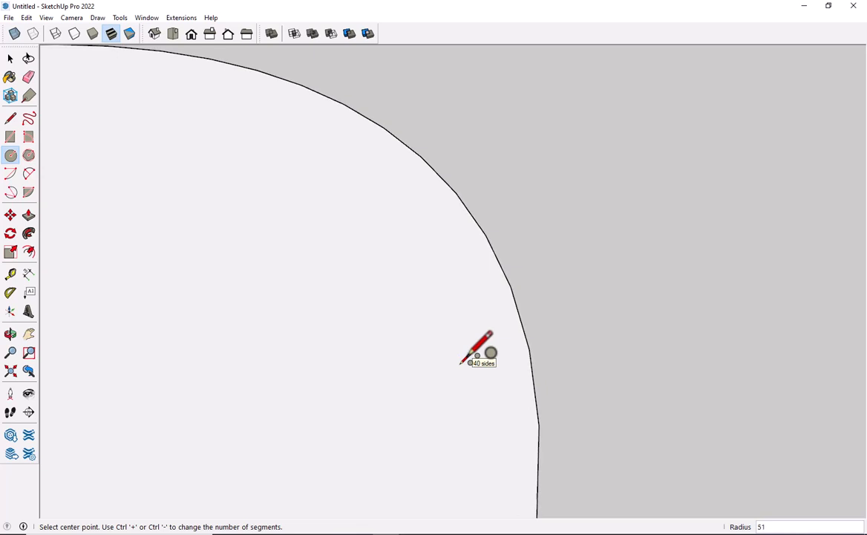
pyautogui.hotkey('ctrl', '+')
pyautogui.hotkey('ctrl', '+')
pyautogui.hotkey('ctrl', '+')
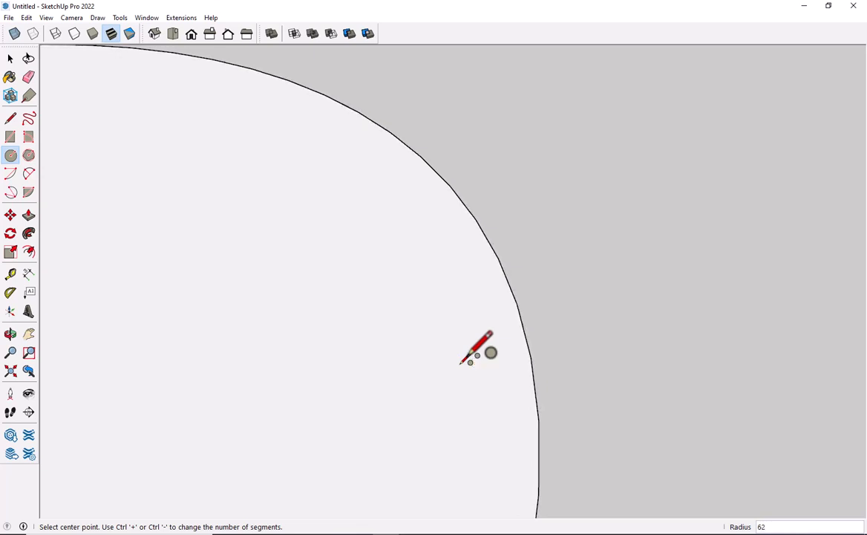
# Step: Reduce the second circle's number of segments to 3, making it a triangle
pyautogui.scroll(-6, 644, 269)
pyautogui.scroll(2, 573, 285)
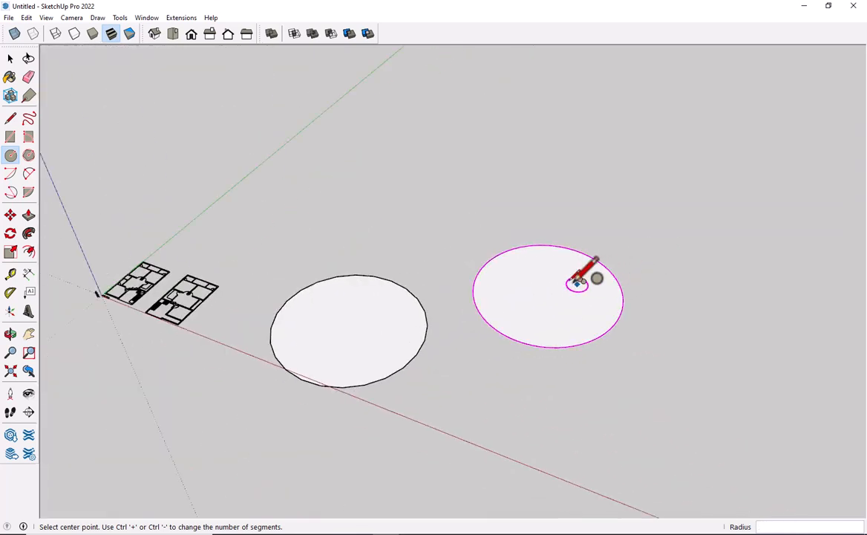
pyautogui.moveTo(573, 284); pyautogui.dragTo(420, 369, button='middle')
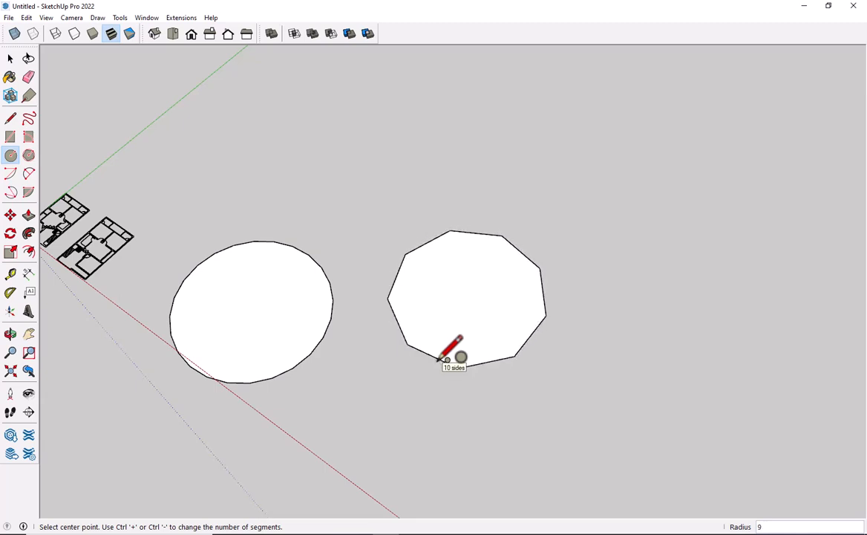
pyautogui.hotkey('ctrl', '-')
pyautogui.hotkey('ctrl', '-')
pyautogui.hotkey('ctrl', '-')
pyautogui.hotkey('ctrl', '-')
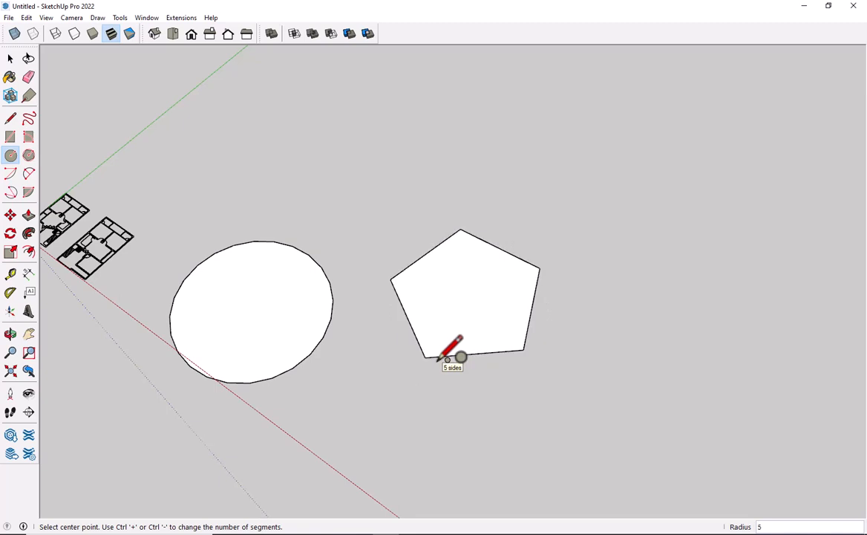
pyautogui.hotkey('ctrl', '-')
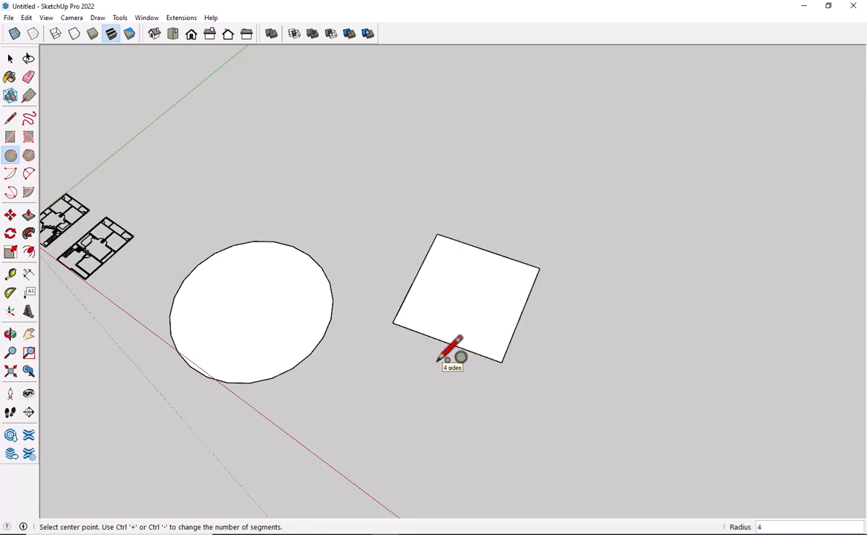
pyautogui.hotkey('ctrl', '-')
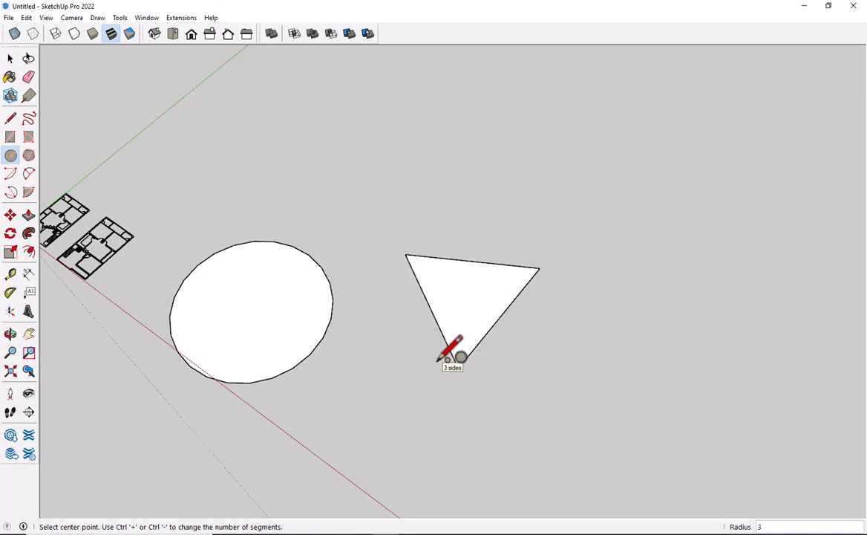
# Step: Raise the second circle's number of segments to 35
pyautogui.hotkey('ctrl', '+')
pyautogui.hotkey('ctrl', '+')
pyautogui.hotkey('ctrl', '+')
pyautogui.hotkey('ctrl', '+')
pyautogui.hotkey('ctrl', '+')
pyautogui.hotkey('ctrl', '+')
pyautogui.hotkey('ctrl', '+')
pyautogui.hotkey('ctrl', '+')
pyautogui.hotkey('ctrl', '+')
pyautogui.hotkey('ctrl', '+')
pyautogui.hotkey('ctrl', '+')
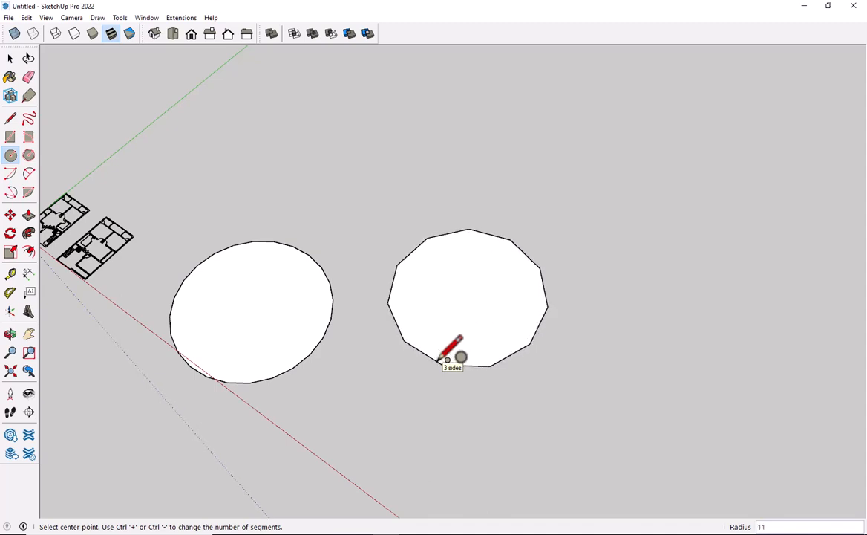
pyautogui.hotkey('ctrl', '+')
pyautogui.hotkey('ctrl', '+')
pyautogui.hotkey('ctrl', '+')
pyautogui.hotkey('ctrl', '+')
pyautogui.hotkey('ctrl', '+')
pyautogui.hotkey('ctrl', '+')
pyautogui.hotkey('ctrl', '+')
pyautogui.hotkey('ctrl', '+')
pyautogui.hotkey('ctrl', '+')
pyautogui.hotkey('ctrl', '+')
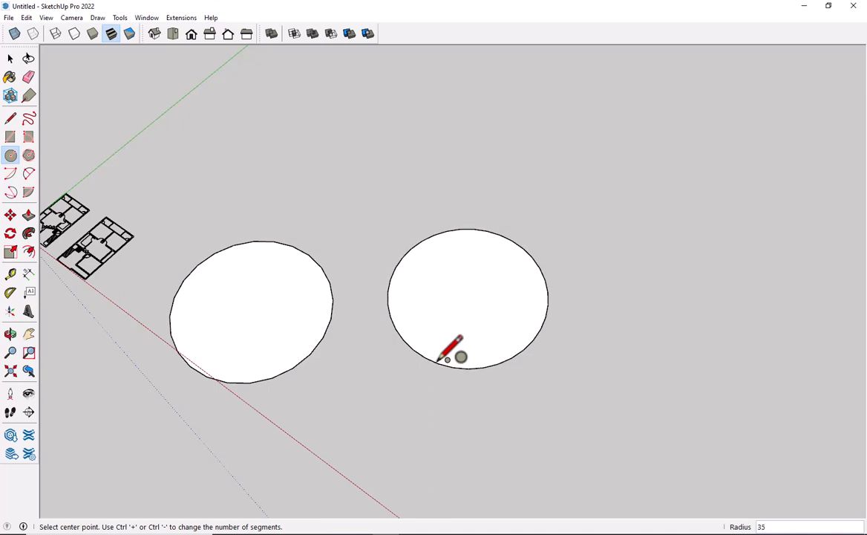
# Step: Select both practice circles and delete them, keeping the two floor plans
pyautogui.press('space')
pyautogui.scroll(-5, 318, 336)
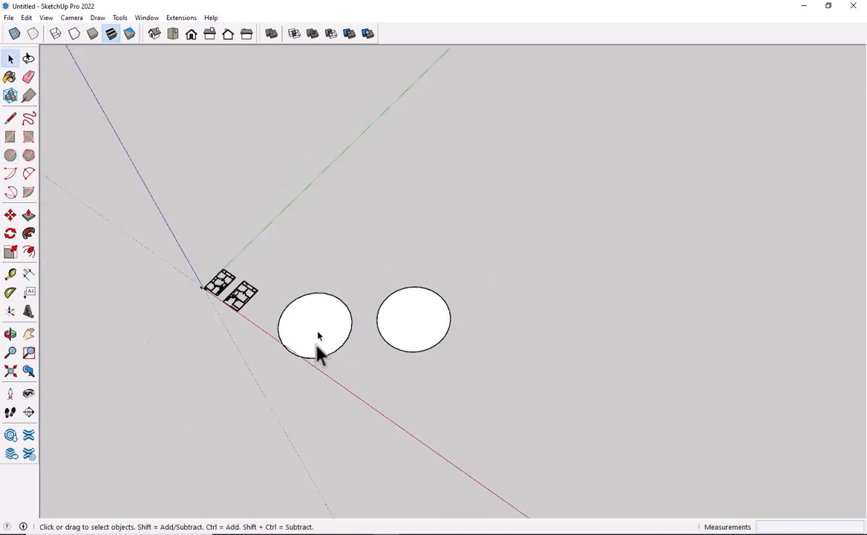
pyautogui.scroll(2, 372, 379)
pyautogui.moveTo(410, 379); pyautogui.dragTo(483, 253, button='middle')
pyautogui.moveTo(238, 429); pyautogui.dragTo(224, 439)
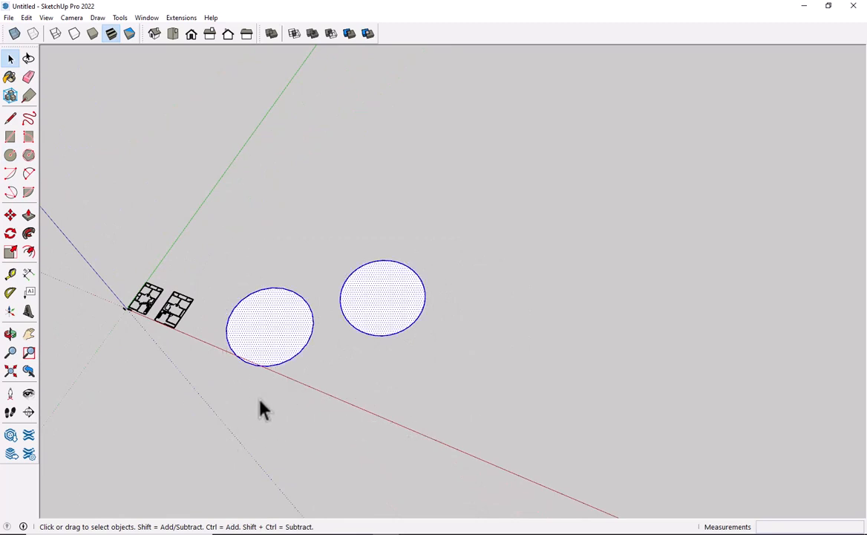
pyautogui.press('Delete')
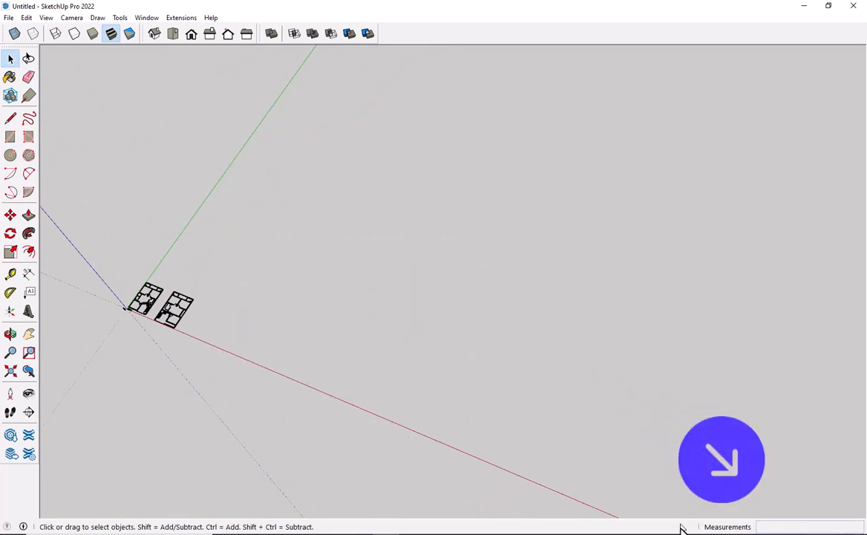
# Step: Draw a 24-sided circle with a radius of 6' beside the second floor plan
pyautogui.scroll(-3, 423, 338)
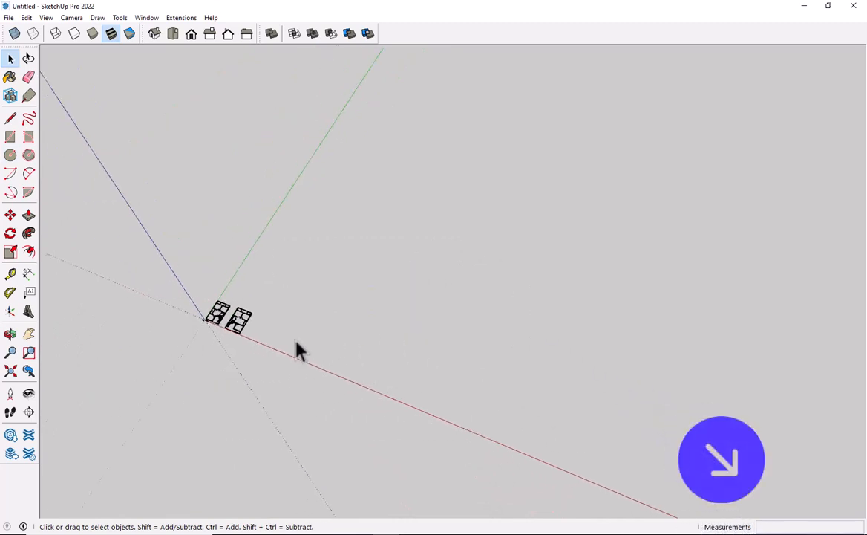
pyautogui.moveTo(416, 353); pyautogui.dragTo(458, 358, button='middle')
pyautogui.scroll(7, 249, 378)
pyautogui.scroll(1, 242, 297)
pyautogui.scroll(3, 252, 327)
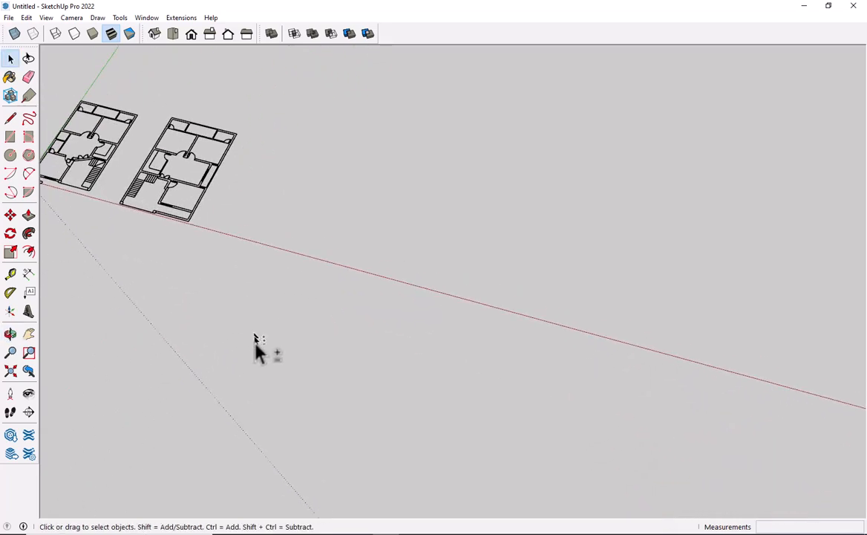
pyautogui.keyDown('shift'); pyautogui.moveTo(223, 252); pyautogui.dragTo(220, 414, button='middle'); pyautogui.keyUp('shift')
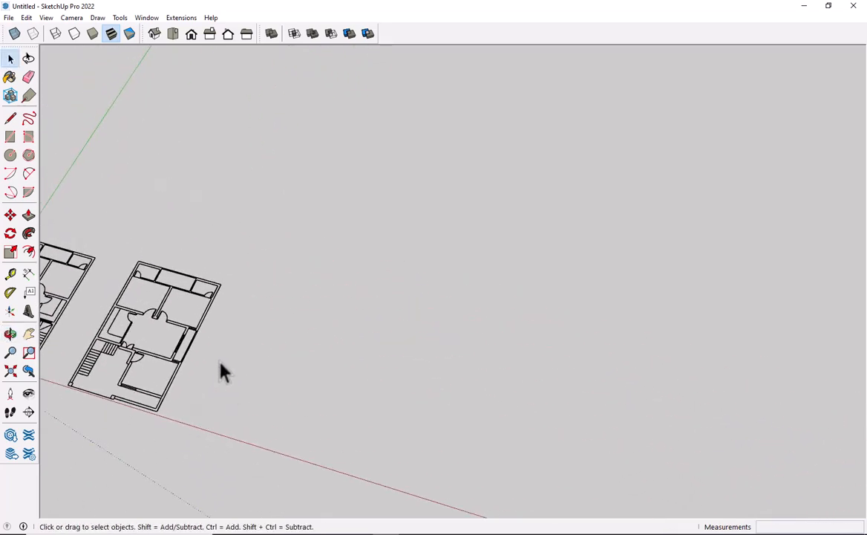
pyautogui.press('r')
pyautogui.press('c')
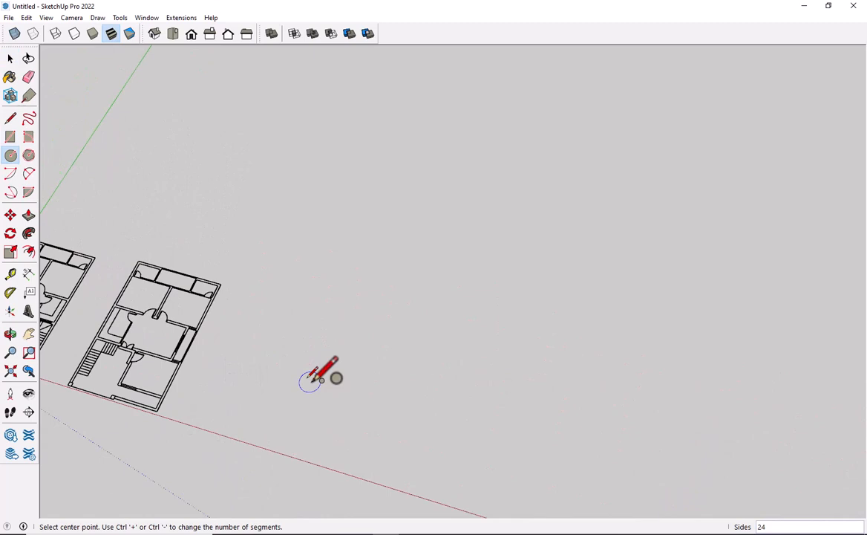
pyautogui.click(361, 364)
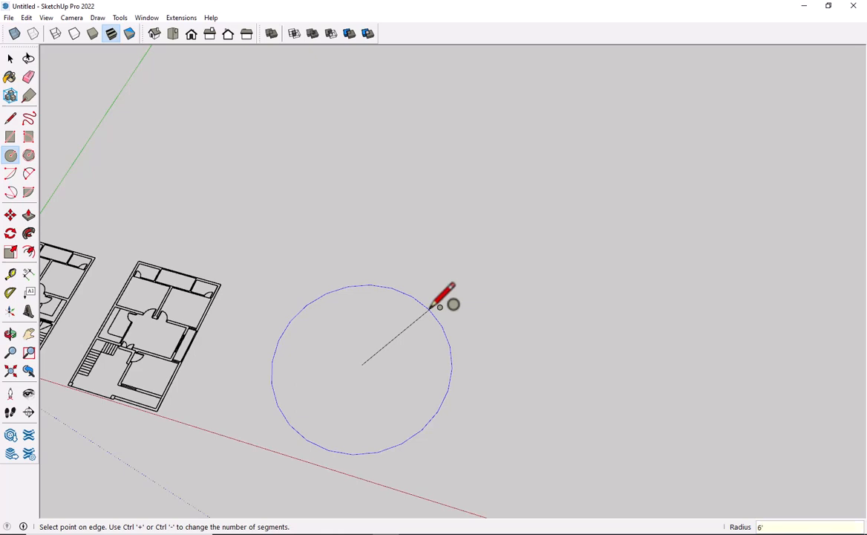
pyautogui.press('Return')
pyautogui.press('space')
pyautogui.scroll(8, 358, 375)
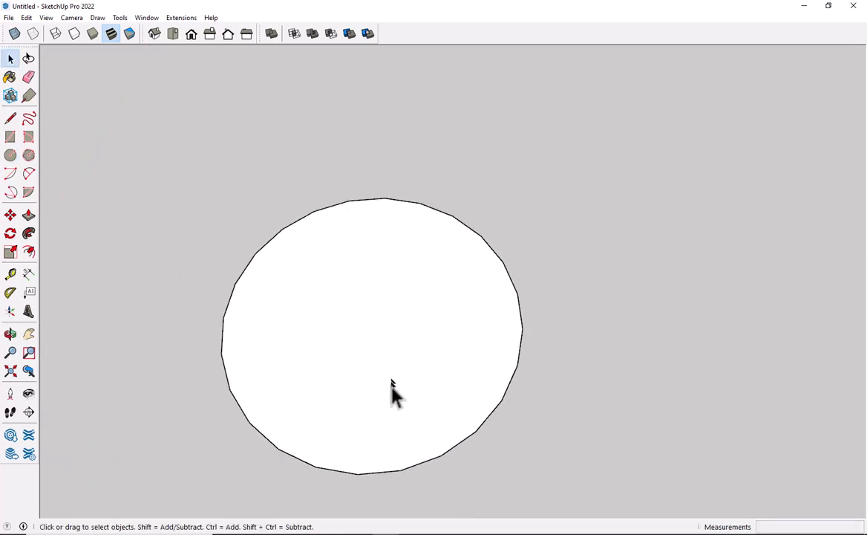
# Step: Select the small practice circle beside the second floor plan and delete it
pyautogui.moveTo(392, 393); pyautogui.dragTo(293, 359, button='middle')
pyautogui.scroll(-7, 355, 248)
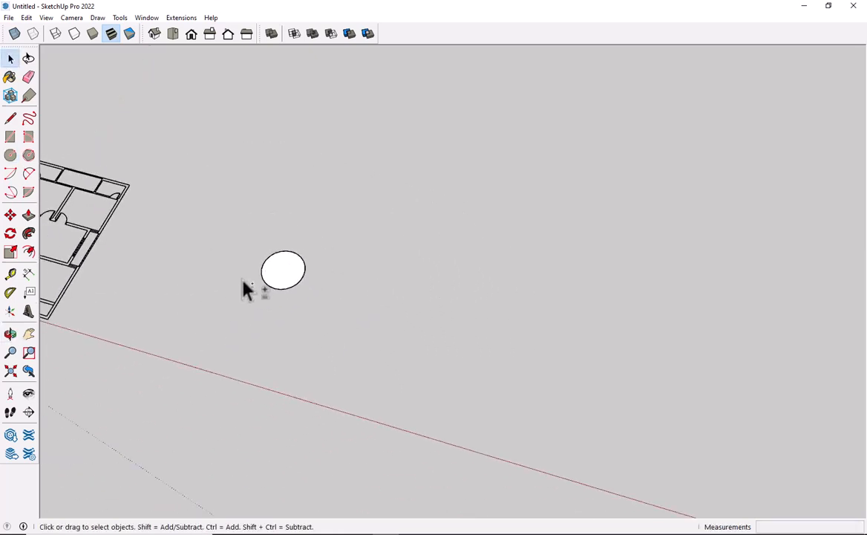
pyautogui.moveTo(242, 281); pyautogui.dragTo(285, 289, button='middle')
pyautogui.moveTo(359, 238); pyautogui.dragTo(258, 346)
pyautogui.press('Delete')
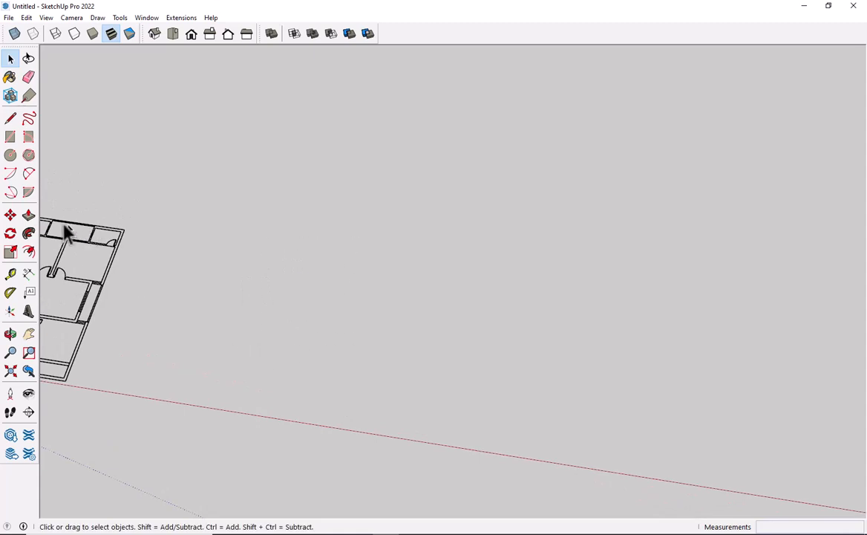
# Step: Draw a six-sided polygon on the ground beside the second floor plan
pyautogui.click(28, 155)
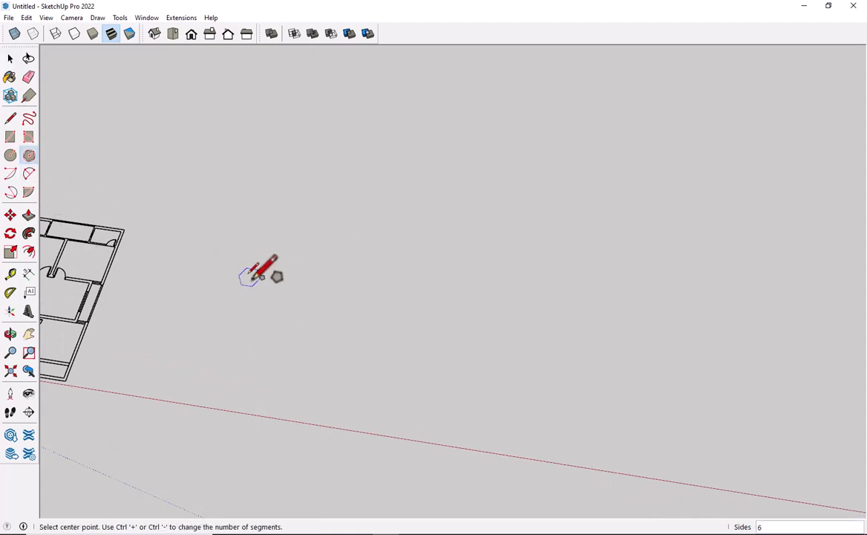
pyautogui.click(258, 353)
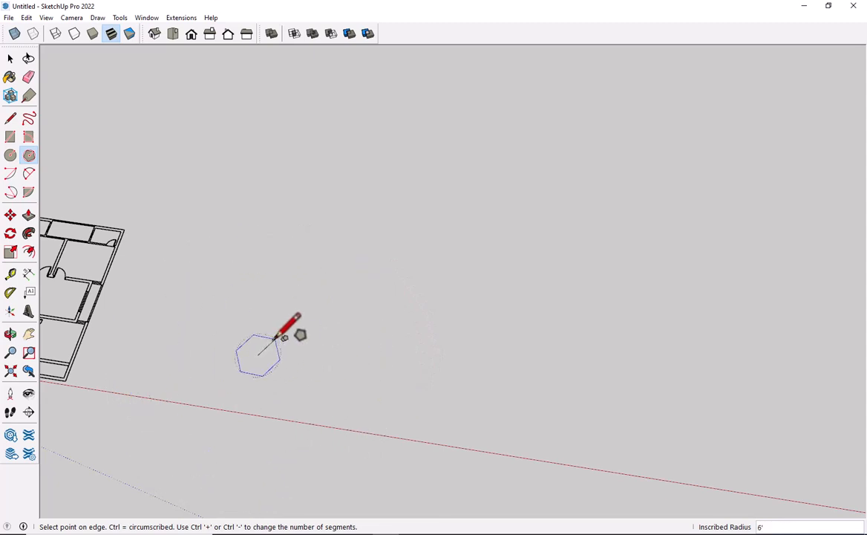
pyautogui.keyDown('shift'); pyautogui.moveTo(364, 386); pyautogui.dragTo(418, 380, button='middle'); pyautogui.keyUp('shift')
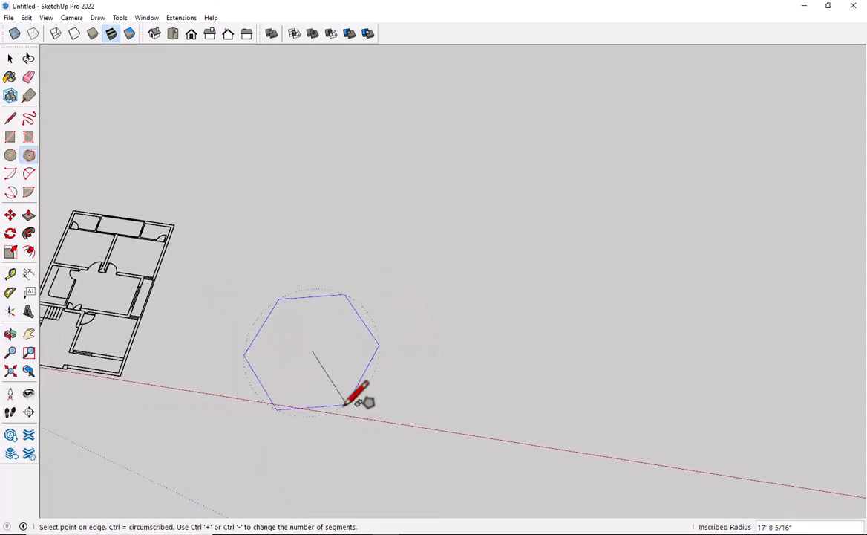
pyautogui.click(303, 392)
pyautogui.press('space')
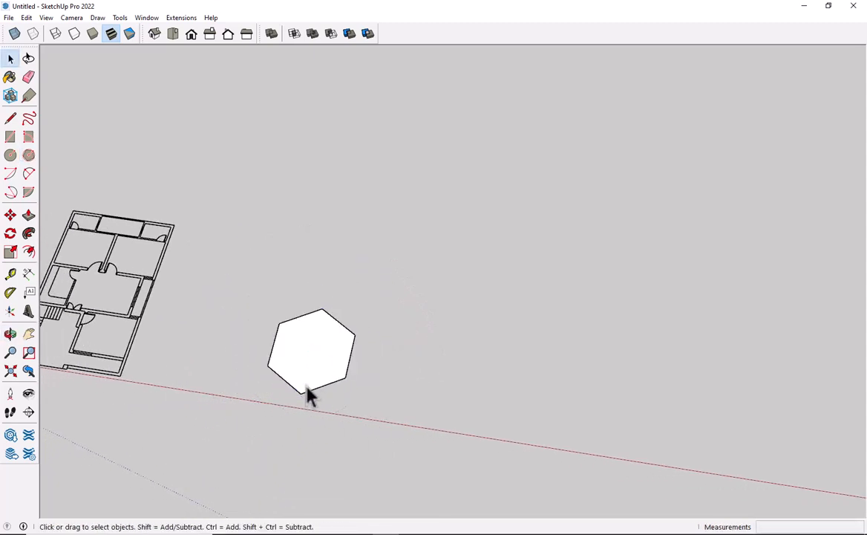
# Step: Select the whole practice hexagon and delete it
pyautogui.scroll(3, 312, 383)
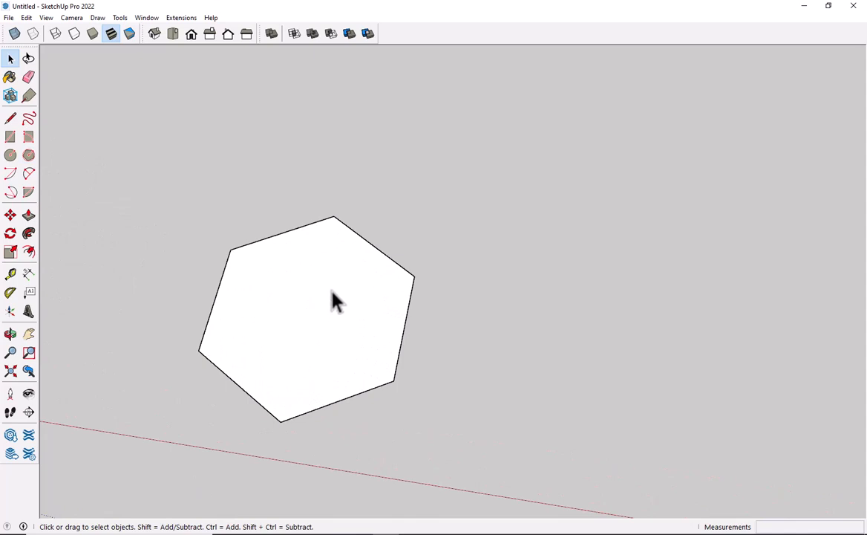
pyautogui.moveTo(507, 188); pyautogui.dragTo(301, 371)
pyautogui.press('Delete')
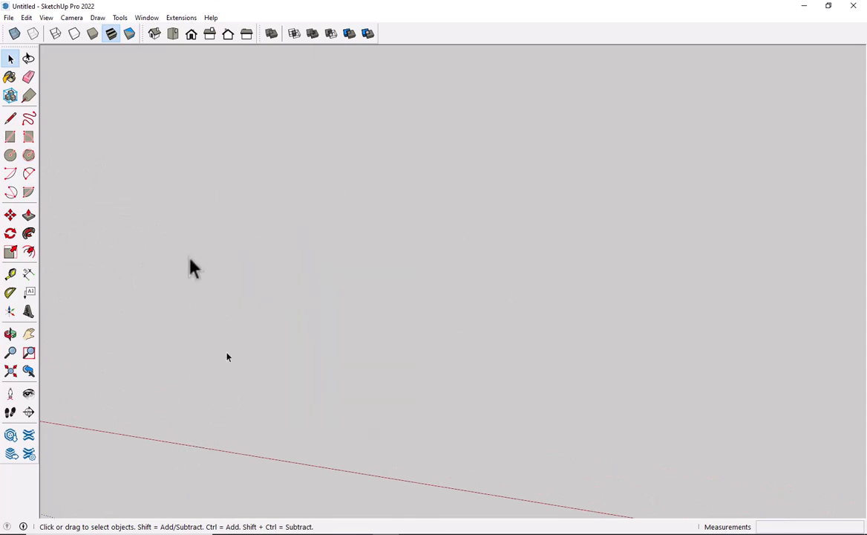
# Step: Draw a new hexagon with an inscribed radius of about 11' 10" in the empty area beside the floor plans
pyautogui.click(28, 155)
pyautogui.click(355, 307)
pyautogui.click(430, 230)
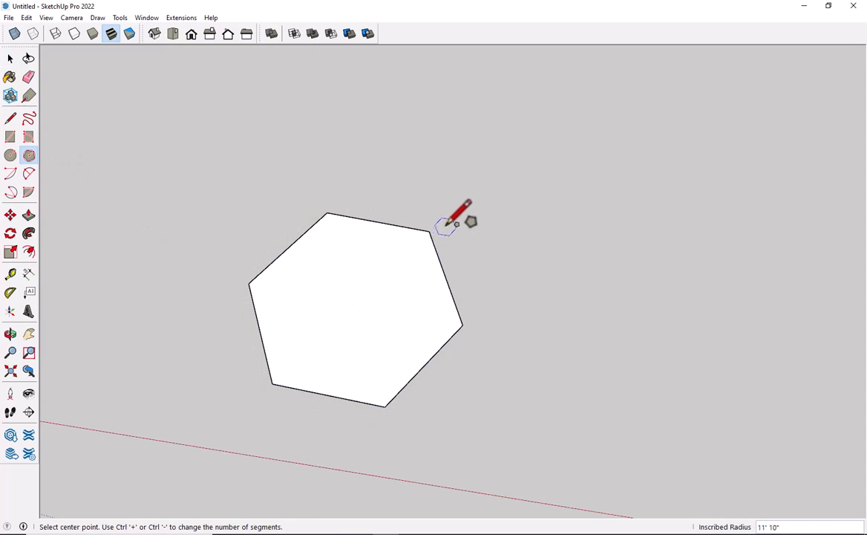
# Step: Raise the new hexagon's number of sides step by step to 35
pyautogui.hotkey('ctrl', '+')
pyautogui.hotkey('ctrl', '+')
pyautogui.hotkey('ctrl', '+')
pyautogui.hotkey('ctrl', '+')
pyautogui.hotkey('ctrl', '+')
pyautogui.hotkey('ctrl', '+')
pyautogui.hotkey('ctrl', '+')
pyautogui.hotkey('ctrl', '+')
pyautogui.hotkey('ctrl', '+')
pyautogui.hotkey('ctrl', '+')
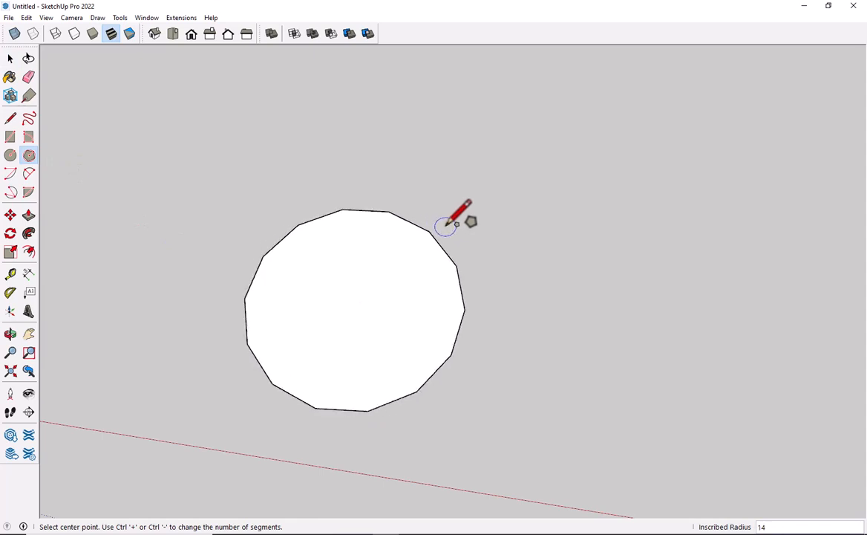
pyautogui.hotkey('ctrl', '+')
pyautogui.hotkey('ctrl', '+')
pyautogui.hotkey('ctrl', '+')
pyautogui.hotkey('ctrl', '+')
pyautogui.hotkey('ctrl', '+')
pyautogui.hotkey('ctrl', '+')
pyautogui.hotkey('ctrl', '+')
pyautogui.hotkey('ctrl', '+')
pyautogui.hotkey('ctrl', '+')
pyautogui.hotkey('ctrl', '+')
pyautogui.hotkey('ctrl', '+')
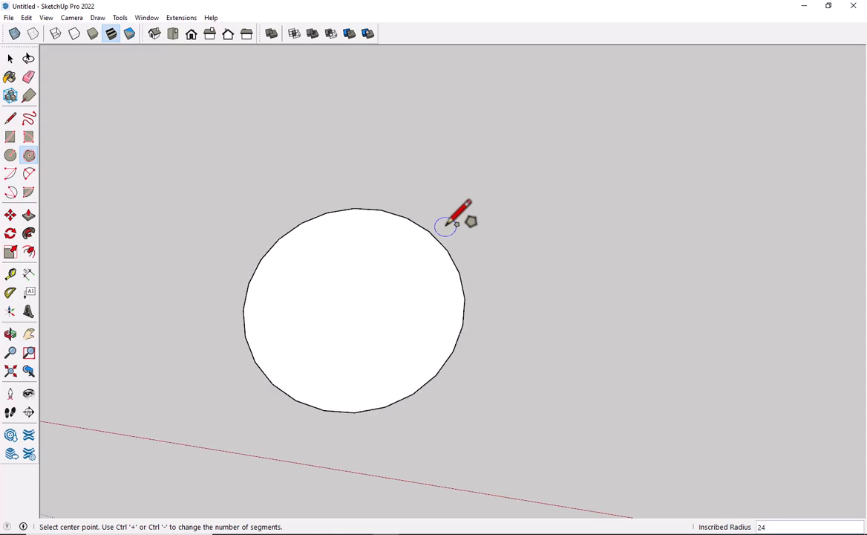
pyautogui.hotkey('ctrl', '+')
pyautogui.hotkey('ctrl', '+')
pyautogui.hotkey('ctrl', '+')
pyautogui.hotkey('ctrl', '+')
pyautogui.hotkey('ctrl', '+')
pyautogui.hotkey('ctrl', '+')
pyautogui.hotkey('ctrl', '+')
pyautogui.hotkey('ctrl', '+')
pyautogui.hotkey('ctrl', '+')
pyautogui.hotkey('ctrl', '+')
pyautogui.hotkey('ctrl', '+')
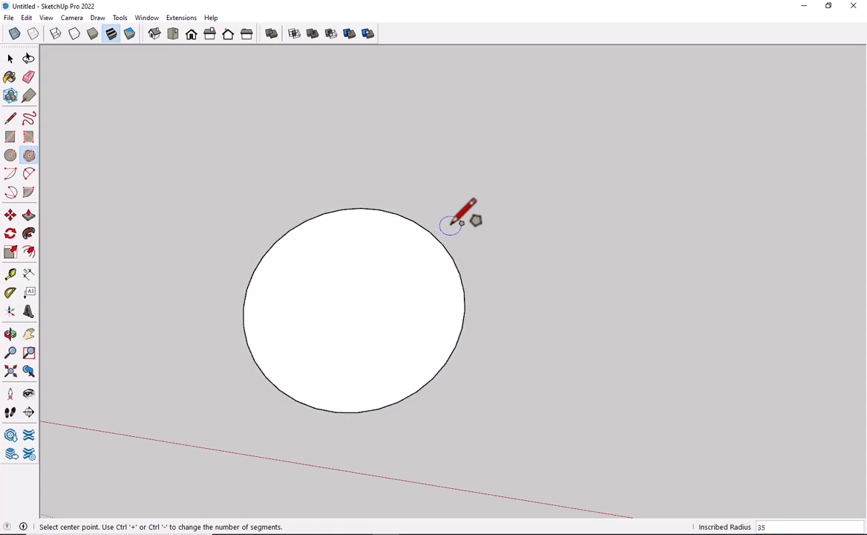
# Step: Reduce the polygon's number of sides step by step to 3 and try to go one lower
pyautogui.hotkey('ctrl', '-')
pyautogui.hotkey('ctrl', '-')
pyautogui.hotkey('ctrl', '-')
pyautogui.hotkey('ctrl', '-')
pyautogui.hotkey('ctrl', '-')
pyautogui.hotkey('ctrl', '-')
pyautogui.hotkey('ctrl', '-')
pyautogui.hotkey('ctrl', '-')
pyautogui.hotkey('ctrl', '-')
pyautogui.hotkey('ctrl', '-')
pyautogui.hotkey('ctrl', '-')
pyautogui.hotkey('ctrl', '-')
pyautogui.hotkey('ctrl', '-')
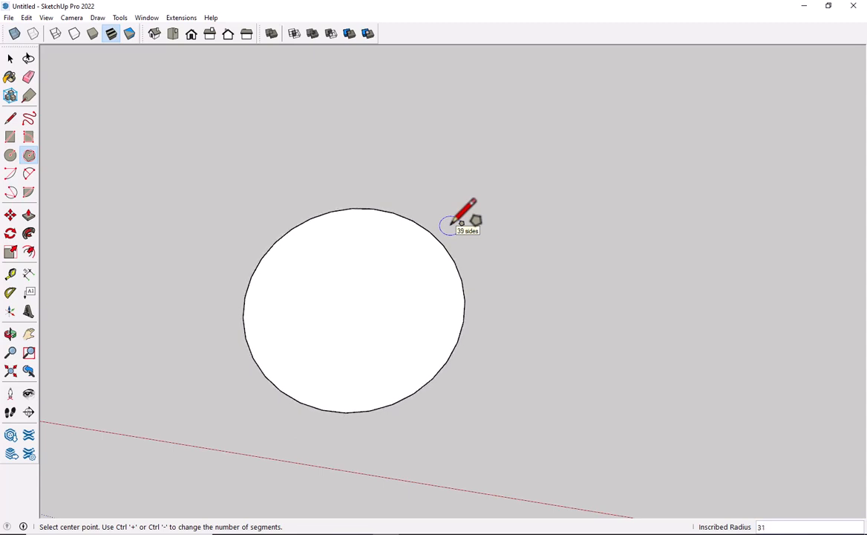
pyautogui.hotkey('ctrl', '-')
pyautogui.hotkey('ctrl', '-')
pyautogui.hotkey('ctrl', '-')
pyautogui.hotkey('ctrl', '-')
pyautogui.hotkey('ctrl', '-')
pyautogui.hotkey('ctrl', '-')
pyautogui.hotkey('ctrl', '-')
pyautogui.hotkey('ctrl', '-')
pyautogui.hotkey('ctrl', '-')
pyautogui.hotkey('ctrl', '-')
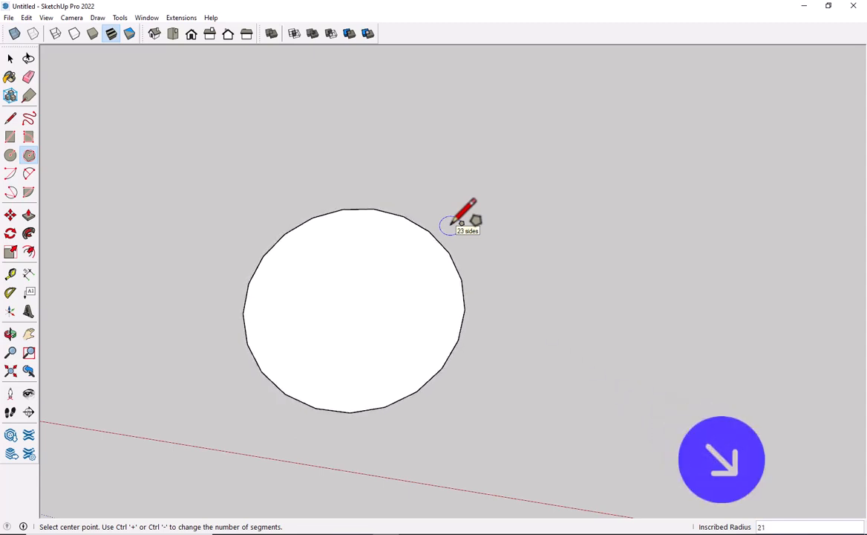
pyautogui.hotkey('ctrl', '-')
pyautogui.hotkey('ctrl', '-')
pyautogui.hotkey('ctrl', '-')
pyautogui.hotkey('ctrl', '-')
pyautogui.hotkey('ctrl', '-')
pyautogui.hotkey('ctrl', '-')
pyautogui.hotkey('ctrl', '-')
pyautogui.hotkey('ctrl', '-')
pyautogui.hotkey('ctrl', '-')
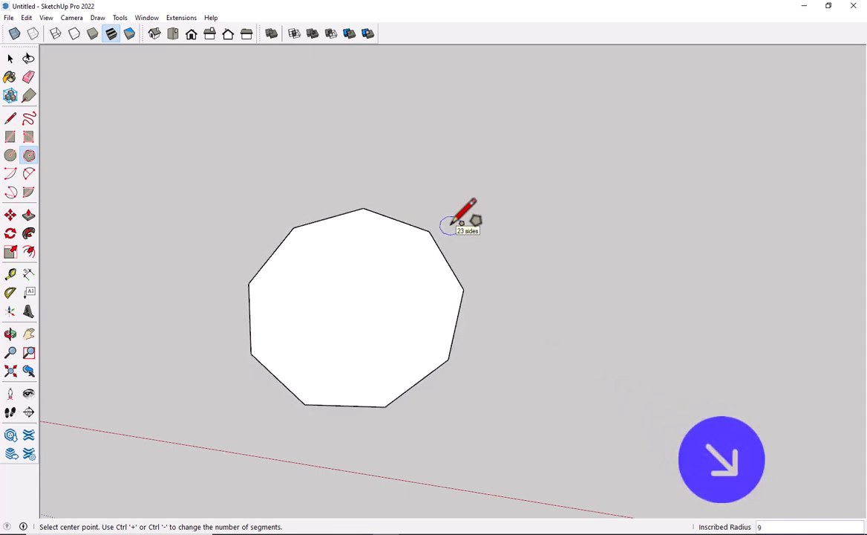
pyautogui.hotkey('ctrl', '-')
pyautogui.hotkey('ctrl', '-')
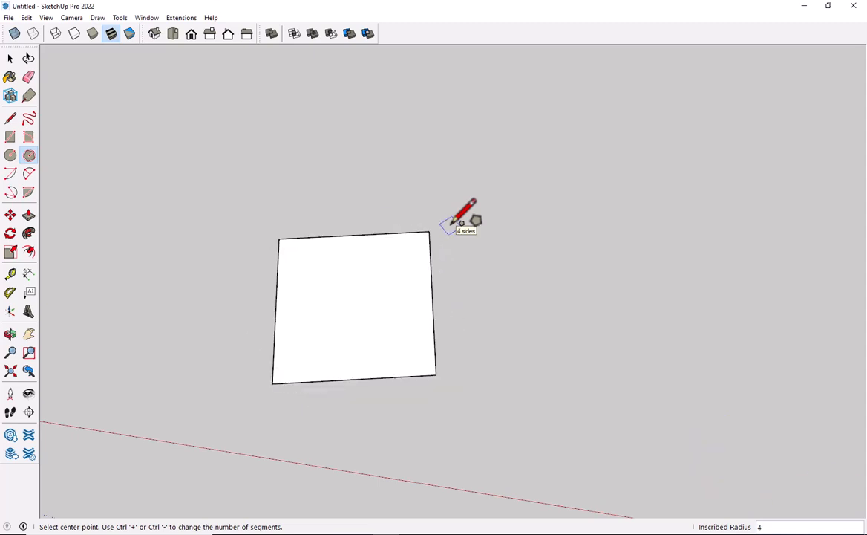
pyautogui.hotkey('ctrl', '-')
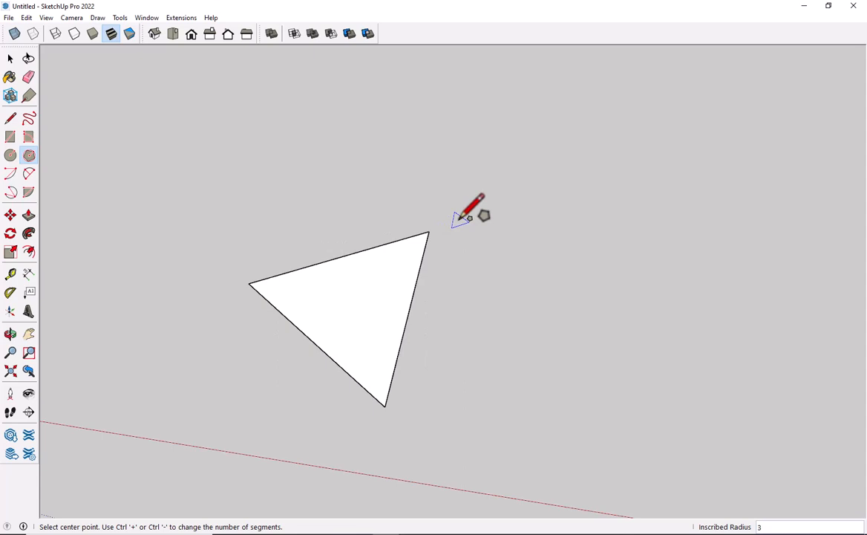
pyautogui.hotkey('ctrl', '-')
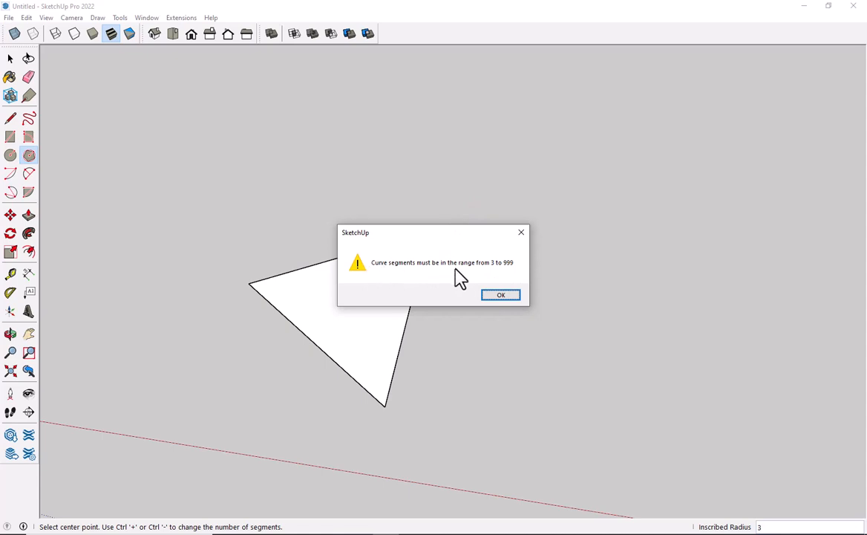
pyautogui.click(512, 296)
# Step: Select the practice triangle and delete it
pyautogui.scroll(-3, 507, 287)
pyautogui.press('space')
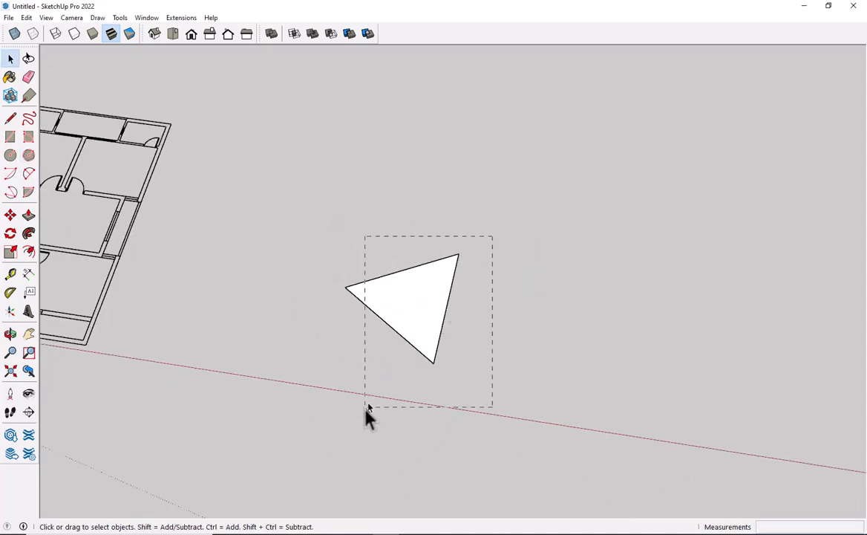
pyautogui.moveTo(366, 407); pyautogui.dragTo(364, 412)
pyautogui.press('Delete')
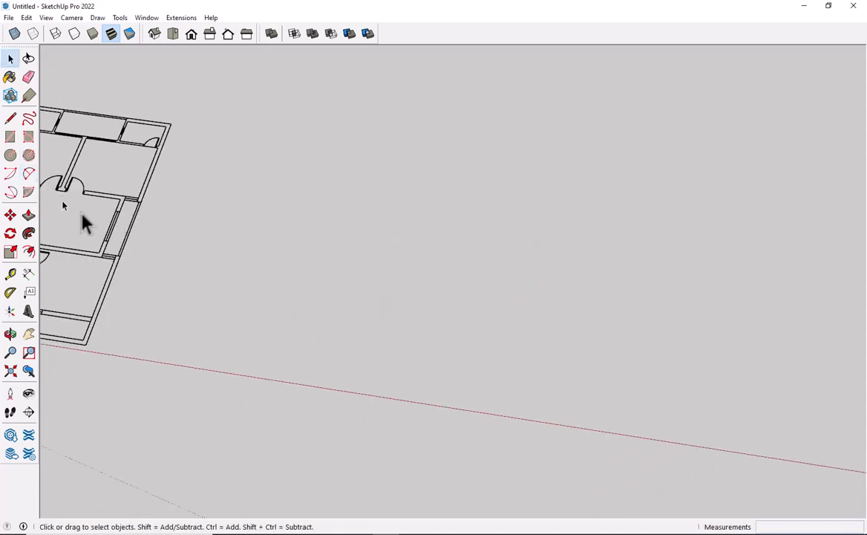
# Step: Draw a 12-segment arc from a centre point beside the second floor plan and undo it
pyautogui.scroll(-3, 163, 280)
pyautogui.keyDown('shift'); pyautogui.moveTo(163, 281); pyautogui.dragTo(256, 347, button='middle'); pyautogui.keyUp('shift')
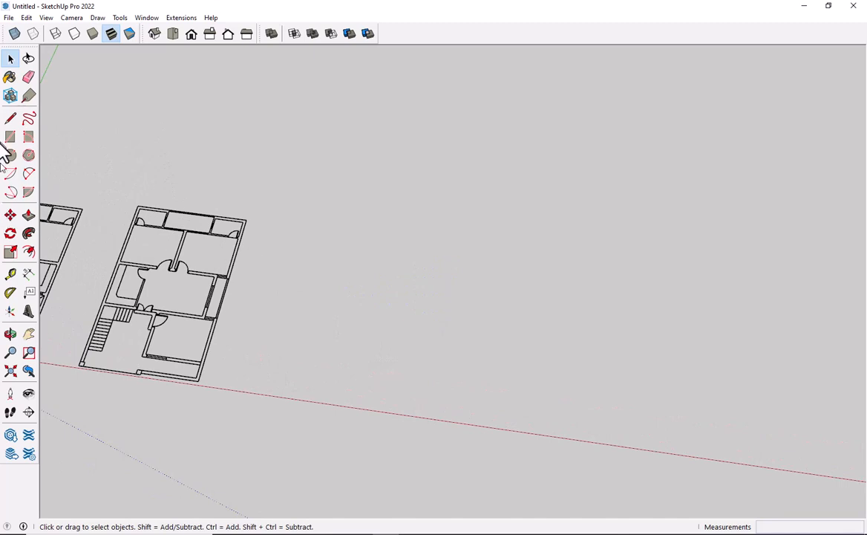
pyautogui.click(11, 173)
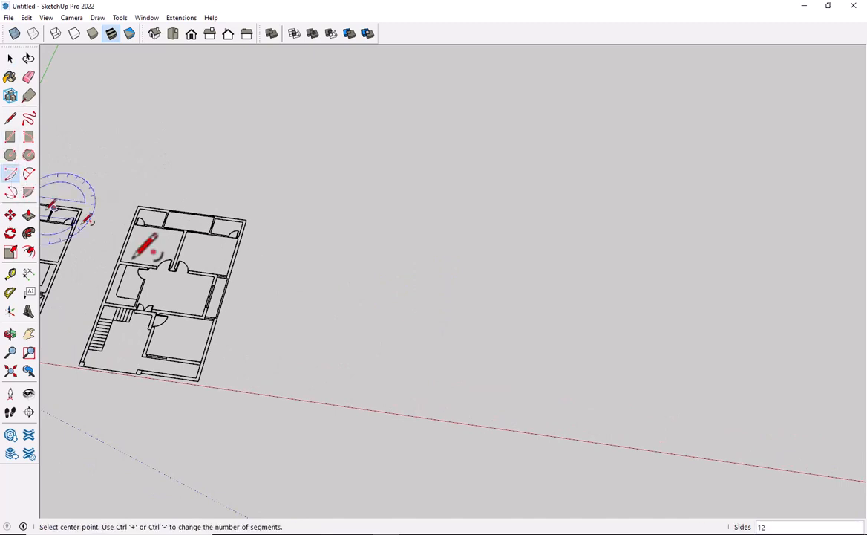
pyautogui.click(357, 343)
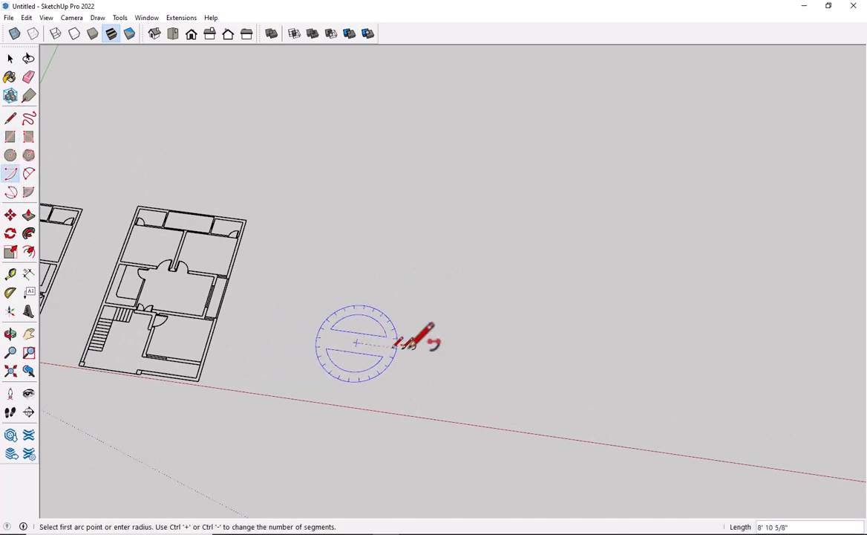
pyautogui.click(519, 364)
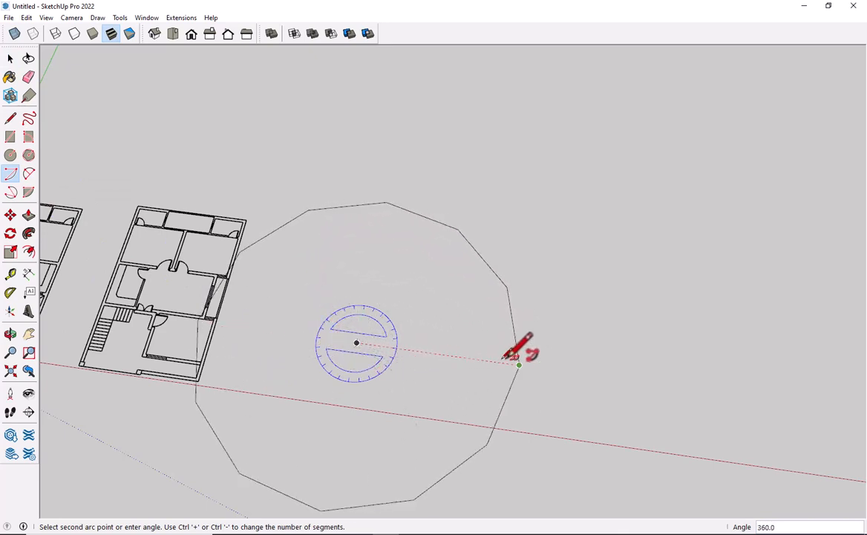
pyautogui.click(394, 393)
pyautogui.scroll(5, 503, 430)
pyautogui.scroll(-6, 494, 441)
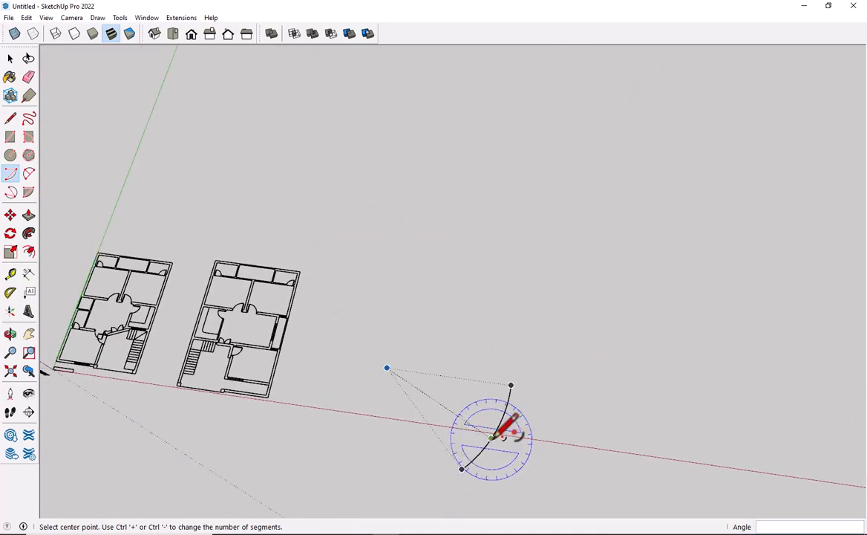
pyautogui.hotkey('ctrl', 'z')
# Step: Draw an arc from a centre point beside the second floor plan, starting along the red axis, with an angle of 65 degrees
pyautogui.click(442, 337)
pyautogui.click(569, 354)
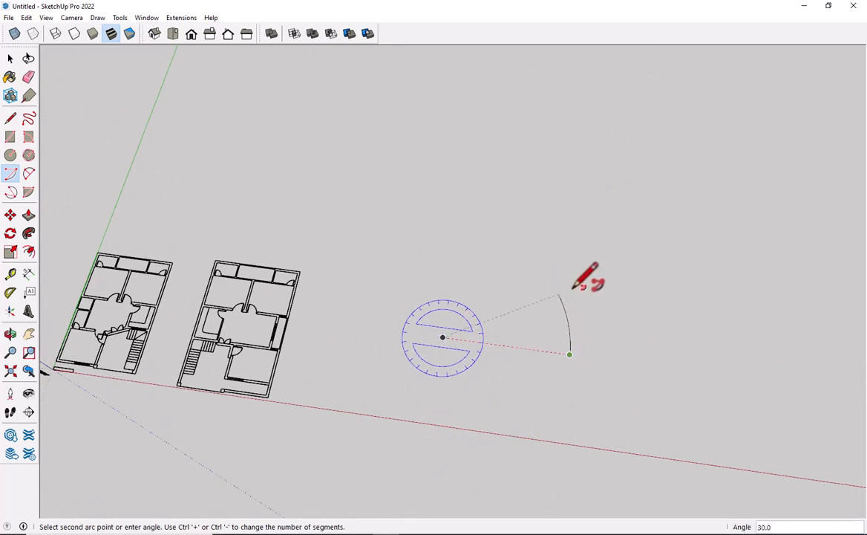
pyautogui.press('Return')
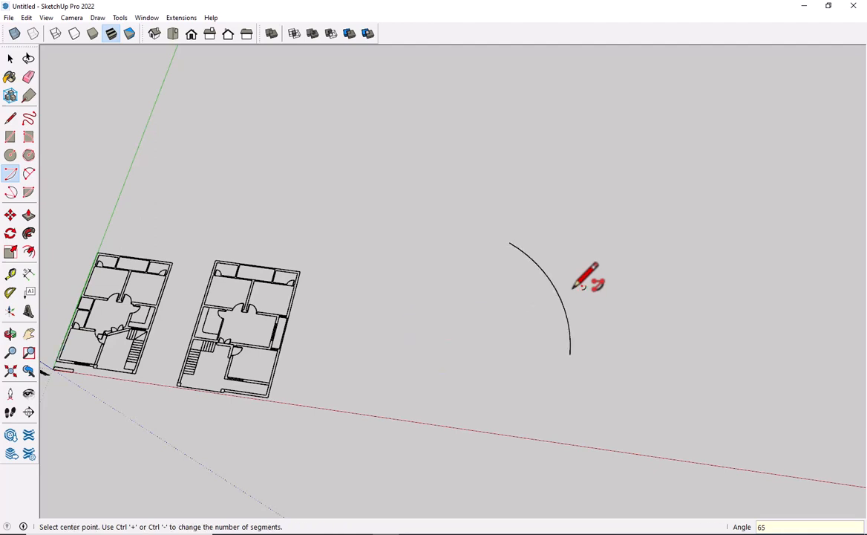
# Step: Select the 65-degree practice arc and delete it
pyautogui.press('space')
pyautogui.scroll(1, 560, 342)
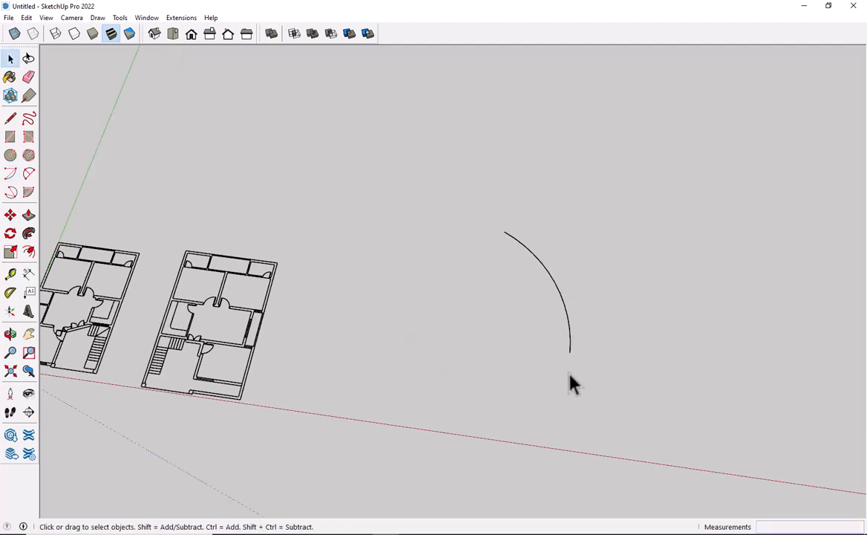
pyautogui.scroll(1, 571, 382)
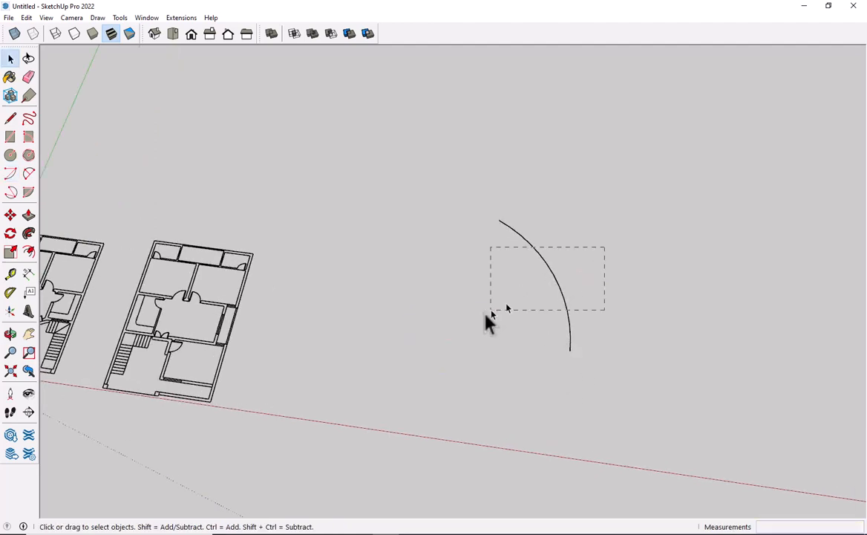
# Step: Draw a straight line about 56' long, parallel to the red axis, beside the second floor plan
pyautogui.click(28, 173)
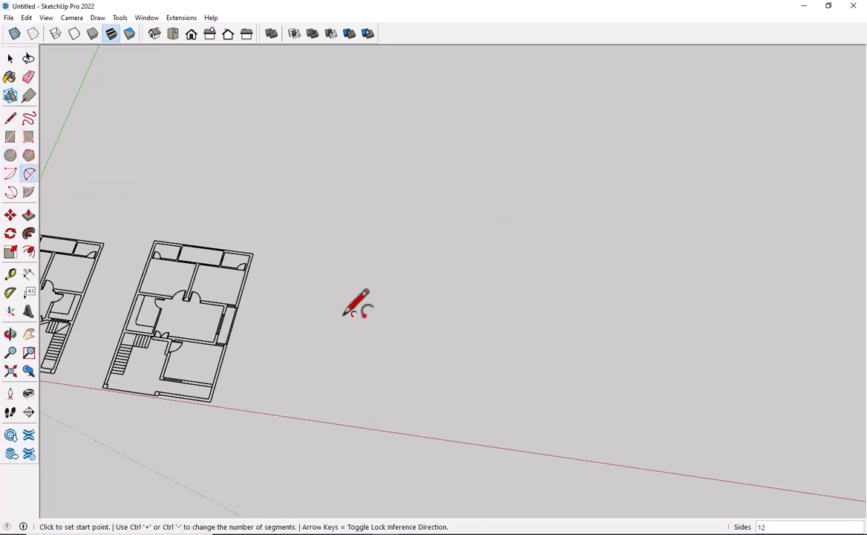
pyautogui.press('space')
pyautogui.press('l')
pyautogui.click(341, 290)
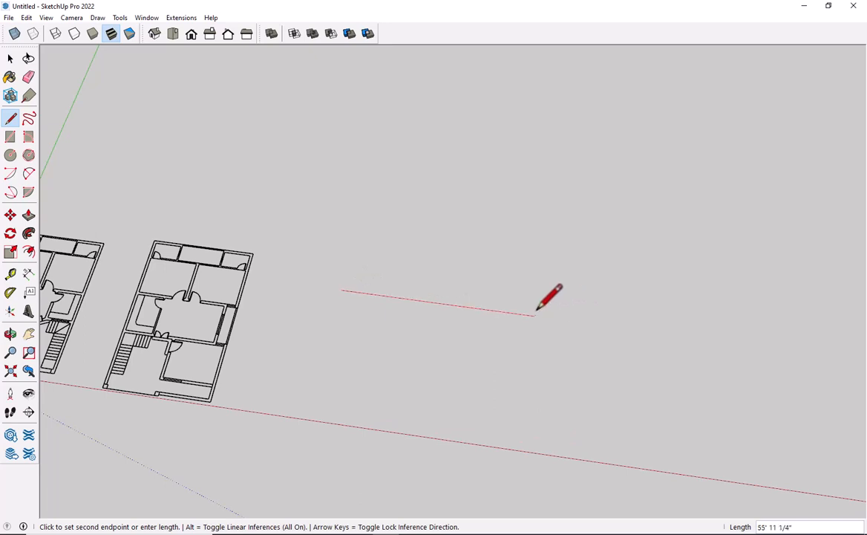
pyautogui.click(536, 314)
pyautogui.press('space')
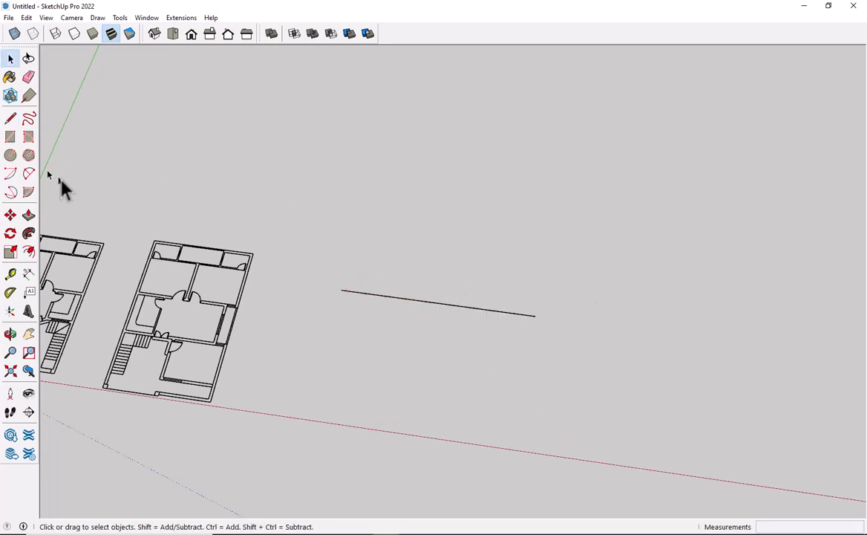
# Step: Draw a 2 Point Arc between the line's two endpoints, bulging away from the red axis to enclose a face
pyautogui.click(28, 173)
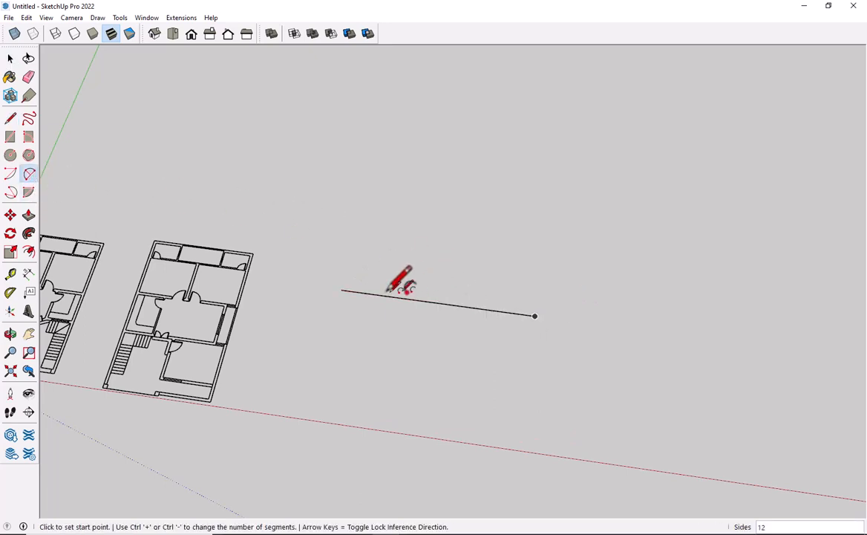
pyautogui.click(341, 291)
pyautogui.click(535, 314)
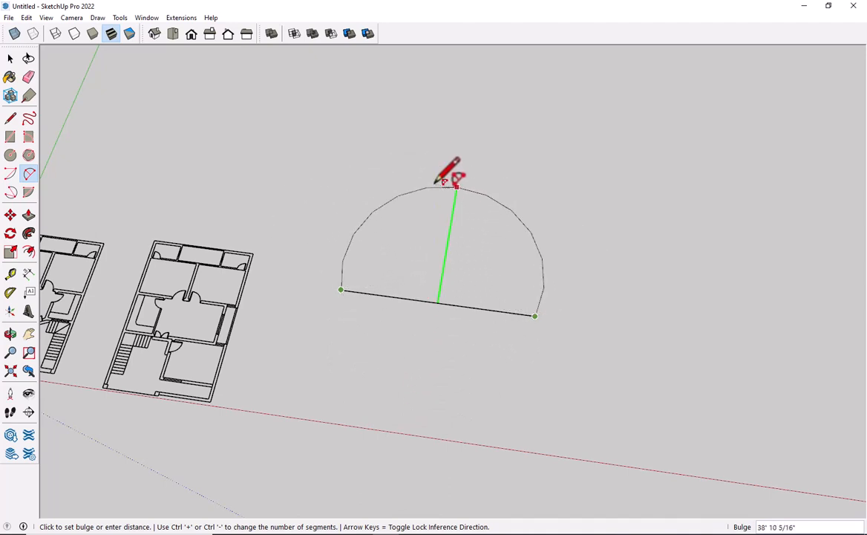
pyautogui.click(452, 226)
pyautogui.press('space')
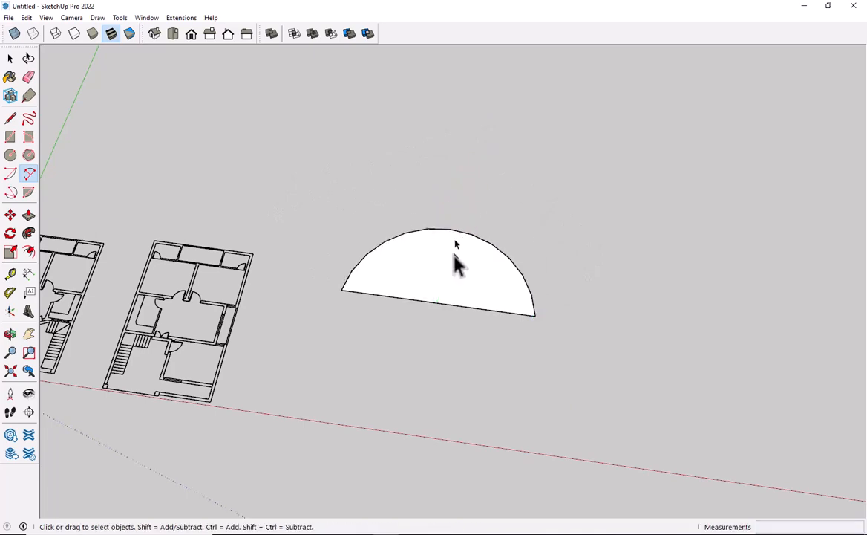
# Step: Select the whole arc-and-line practice shape, including its face, and delete it
pyautogui.scroll(5, 453, 274)
pyautogui.scroll(-3, 455, 277)
pyautogui.moveTo(455, 277); pyautogui.dragTo(360, 252, button='middle')
pyautogui.moveTo(236, 379); pyautogui.dragTo(262, 286)
pyautogui.scroll(1, 261, 286)
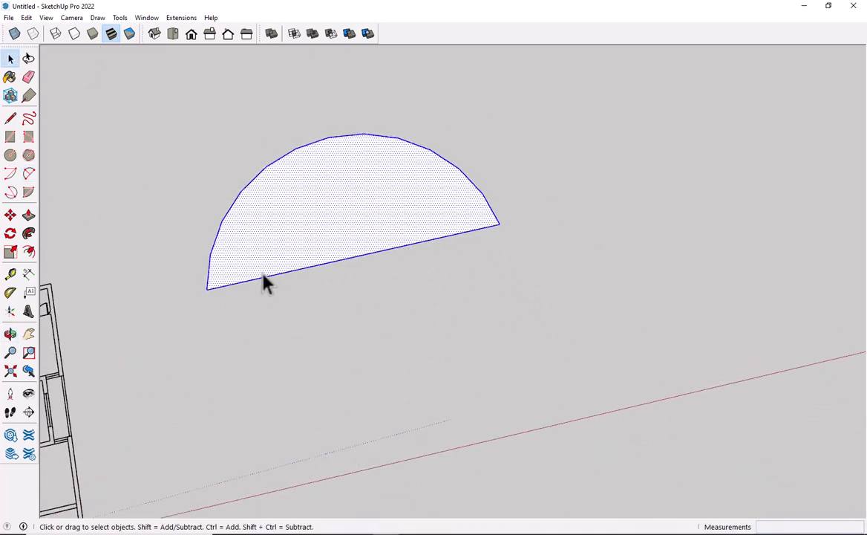
pyautogui.click(506, 130)
pyautogui.moveTo(248, 346); pyautogui.dragTo(242, 343)
pyautogui.press('Delete')
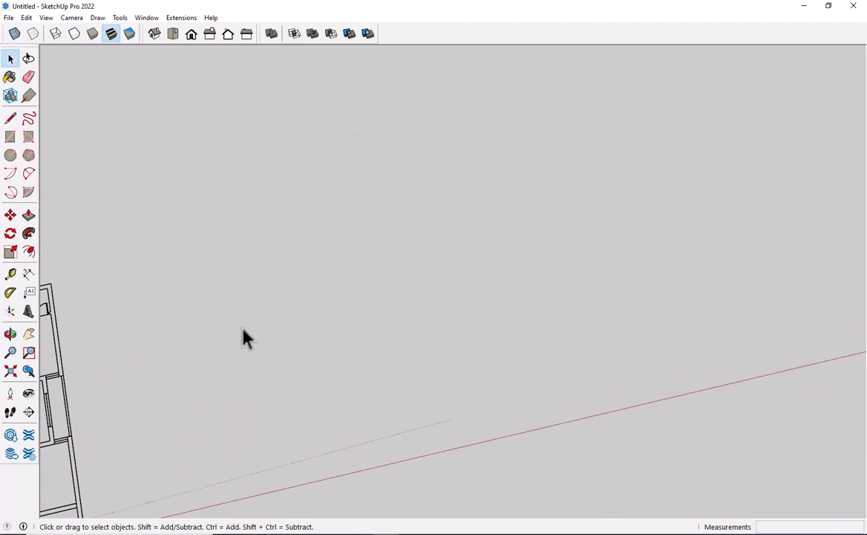
# Step: Draw a 2 Point Arc in the empty area beside the second floor plan, bulging away from the red axis
pyautogui.click(30, 174)
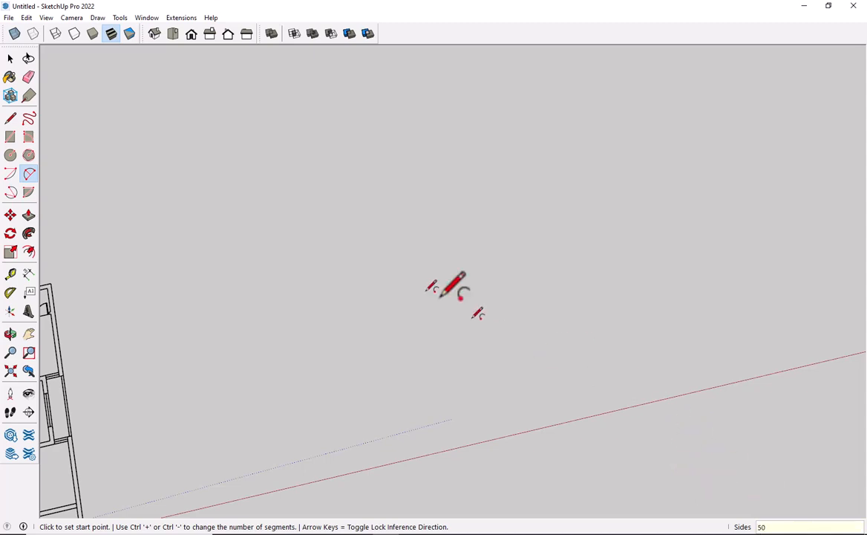
pyautogui.click(262, 334)
pyautogui.click(401, 304)
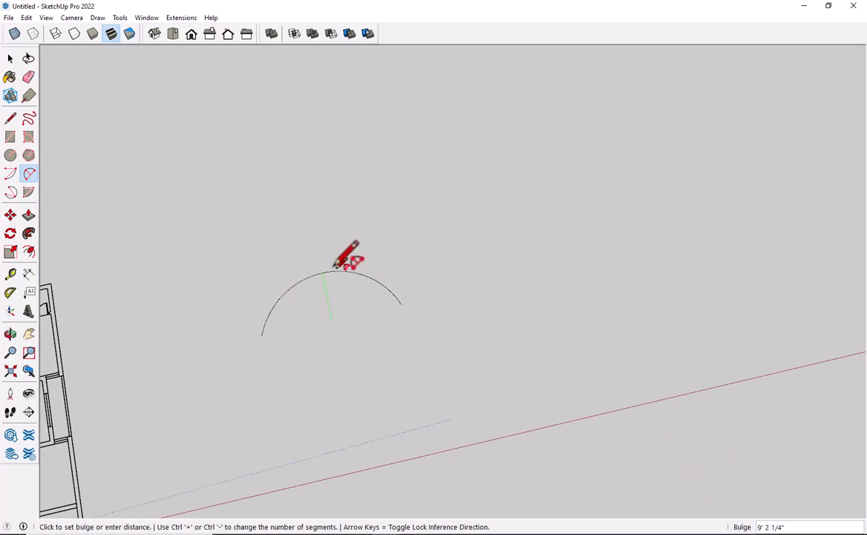
pyautogui.click(325, 258)
pyautogui.scroll(5, 331, 260)
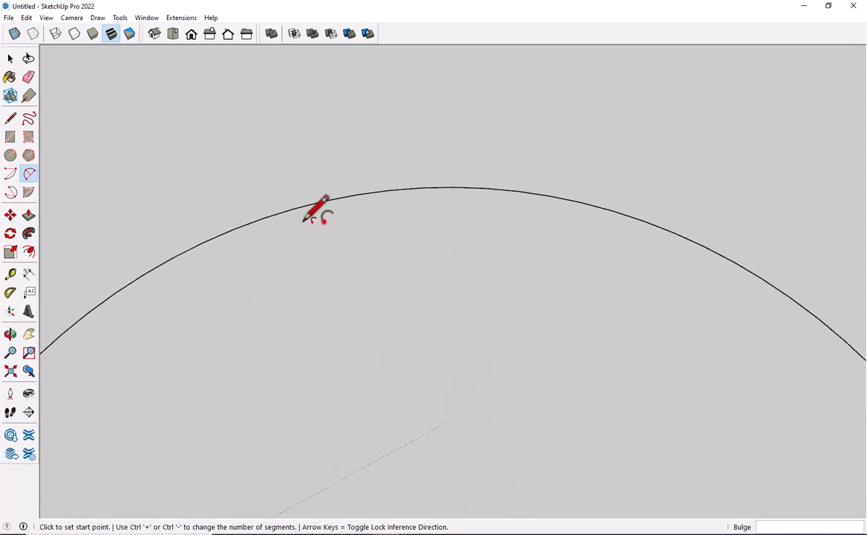
pyautogui.scroll(-8, 304, 221)
pyautogui.press('space')
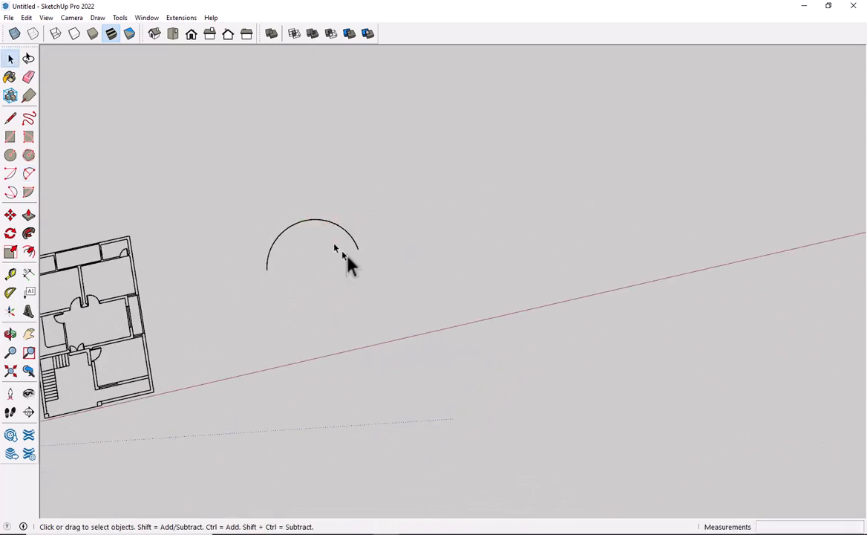
# Step: Draw a second, larger 2 Point Arc beside the first, with its endpoints parallel to the red axis and a bulge of about 21'
pyautogui.scroll(-1, 367, 268)
pyautogui.keyDown('shift'); pyautogui.moveTo(370, 277); pyautogui.dragTo(286, 310, button='middle'); pyautogui.keyUp('shift')
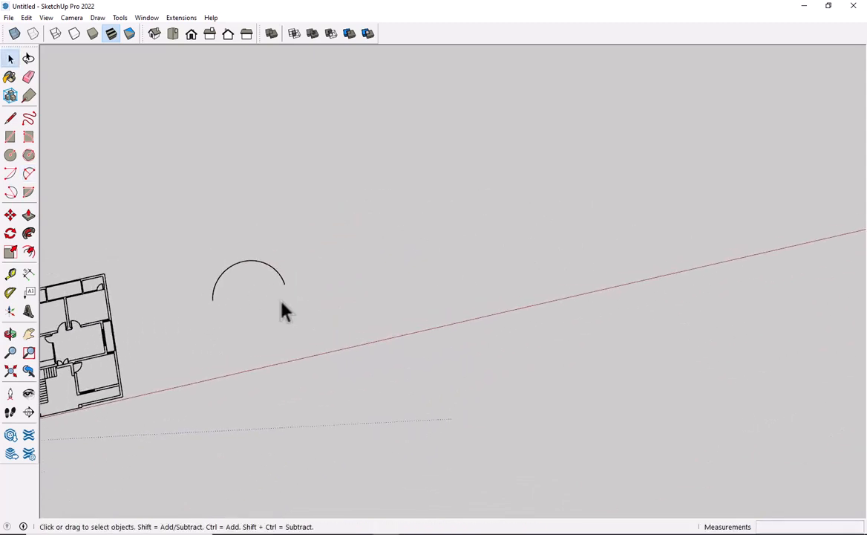
pyautogui.click(28, 173)
pyautogui.click(333, 303)
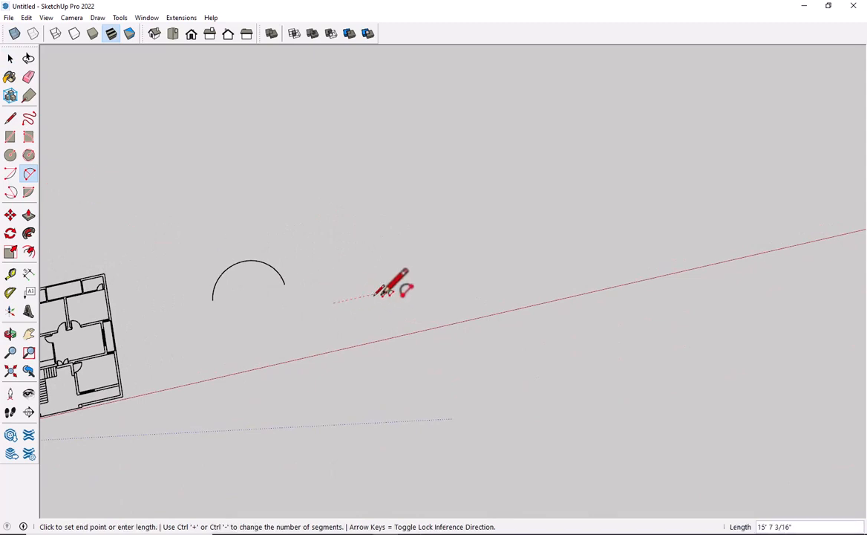
pyautogui.click(446, 277)
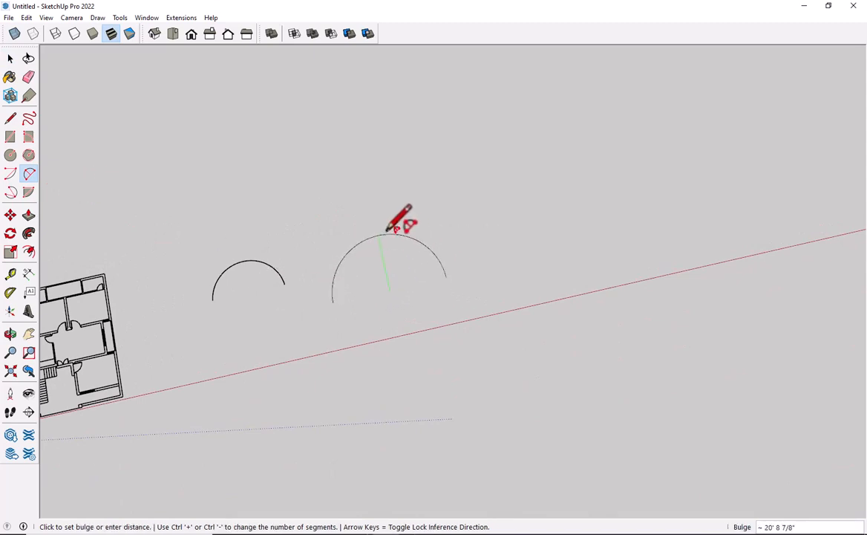
pyautogui.click(387, 227)
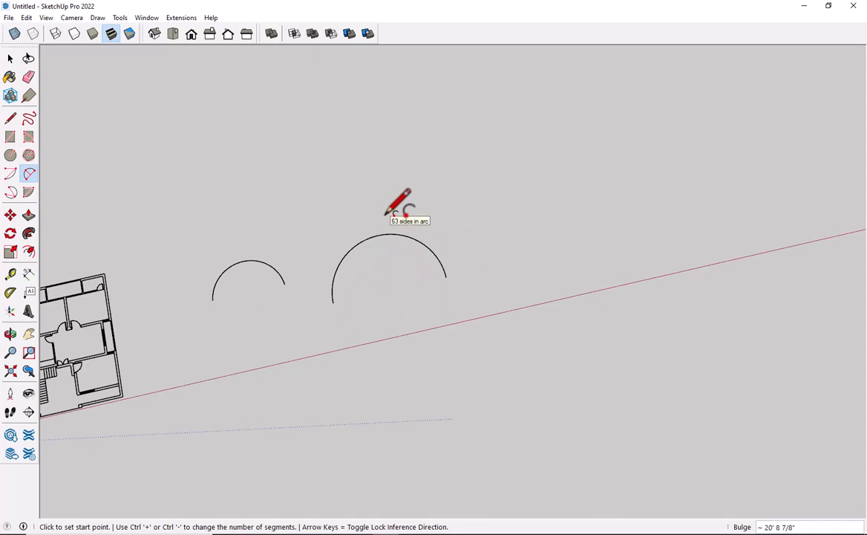
# Step: Increase the number of segments in the larger arc
pyautogui.hotkey('ctrl', '+')
pyautogui.hotkey('ctrl', '+')
pyautogui.hotkey('ctrl', '+')
pyautogui.hotkey('ctrl', '+')
pyautogui.hotkey('ctrl', '+')
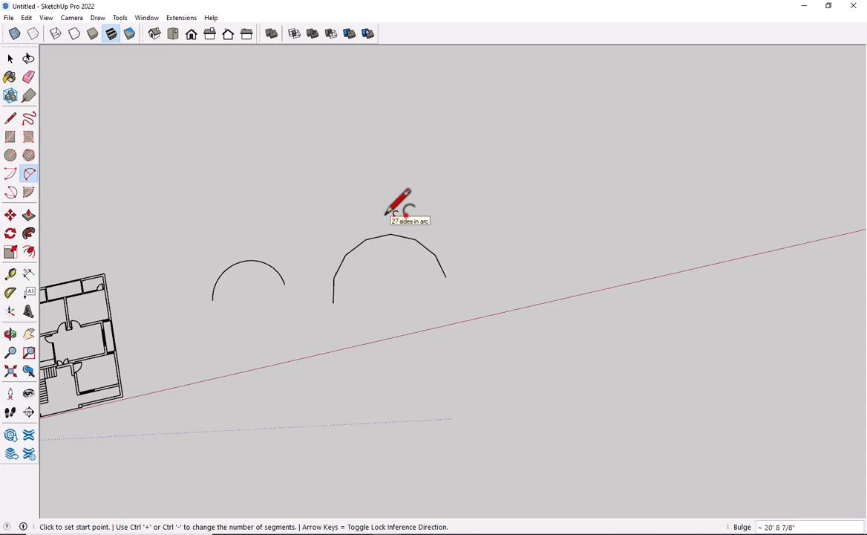
# Step: Reduce the larger arc's segments to the minimum of 2 sides
pyautogui.hotkey('ctrl', '-')
pyautogui.hotkey('ctrl', '-')
pyautogui.hotkey('ctrl', '-')
pyautogui.hotkey('ctrl', '-')
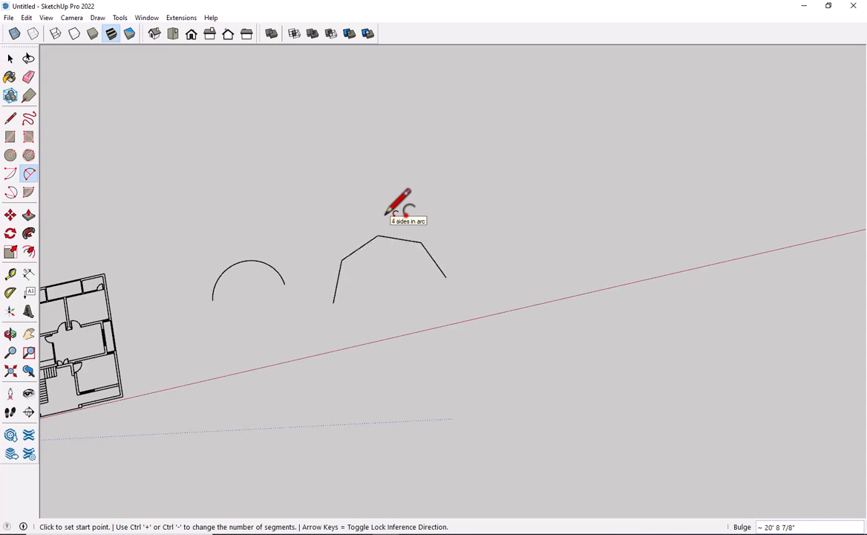
pyautogui.hotkey('ctrl', '-')
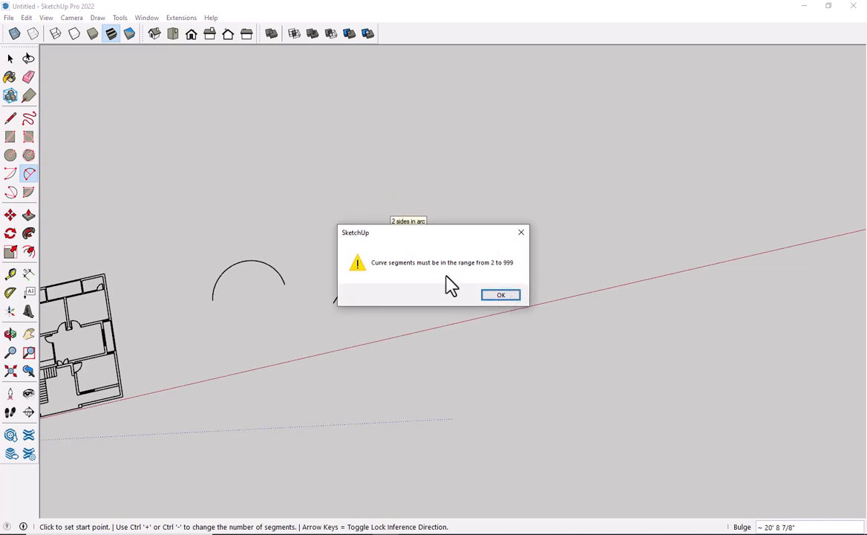
pyautogui.click(501, 294)
# Step: Select both practice arcs and delete them
pyautogui.press('space')
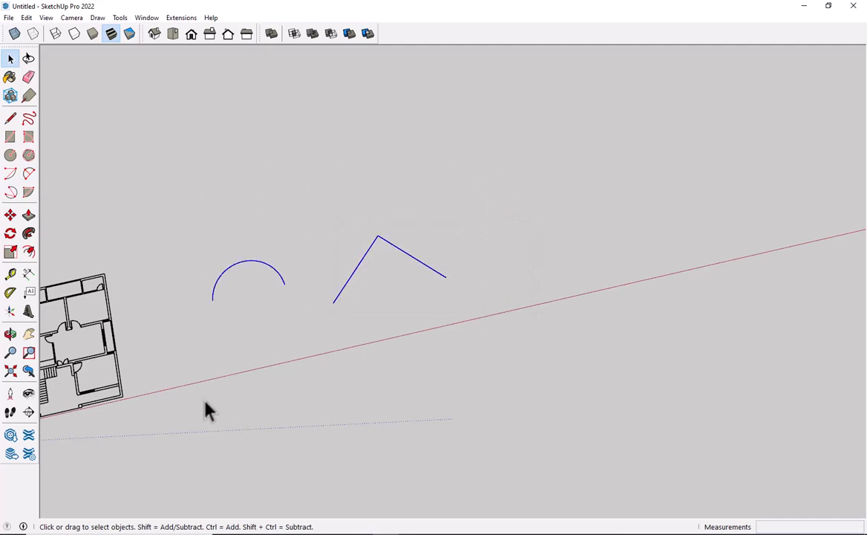
pyautogui.press('Delete')
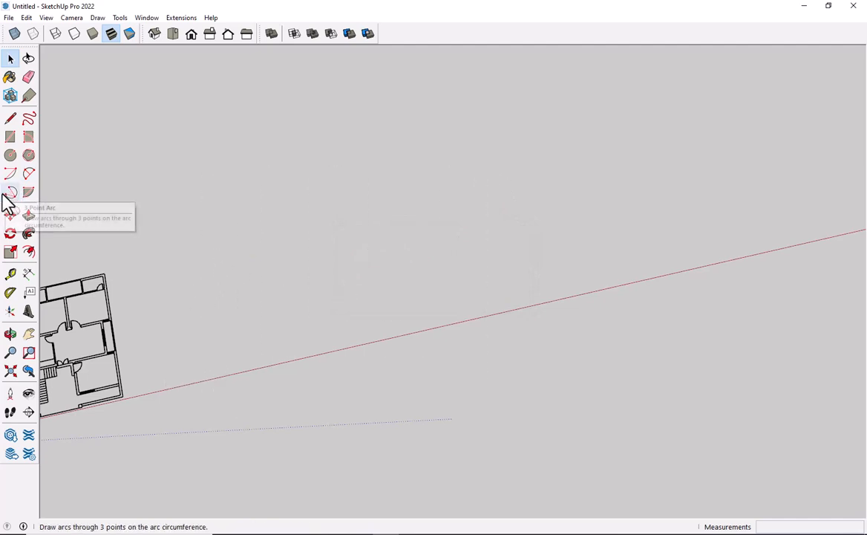
# Step: Try moving the imported floor plans off the red axis from the second plan's outer corner, and cancel the move
pyautogui.scroll(-5, 229, 336)
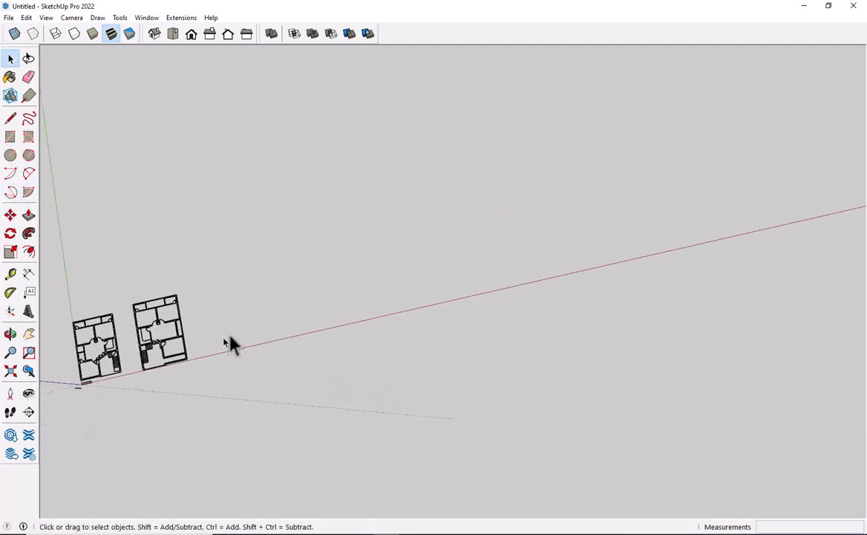
pyautogui.keyDown('shift'); pyautogui.moveTo(227, 335); pyautogui.dragTo(246, 333, button='middle'); pyautogui.keyUp('shift')
pyautogui.scroll(4, 159, 349)
pyautogui.scroll(4, 227, 337)
pyautogui.moveTo(178, 354)
pyautogui.keyDown('shift'); pyautogui.mouseDown(button='middle')
pyautogui.moveTo(271, 342)
pyautogui.moveTo(175, 353)
pyautogui.mouseUp(button='middle'); pyautogui.keyUp('shift')
pyautogui.scroll(-2, 195, 339)
pyautogui.scroll(-2, 301, 360)
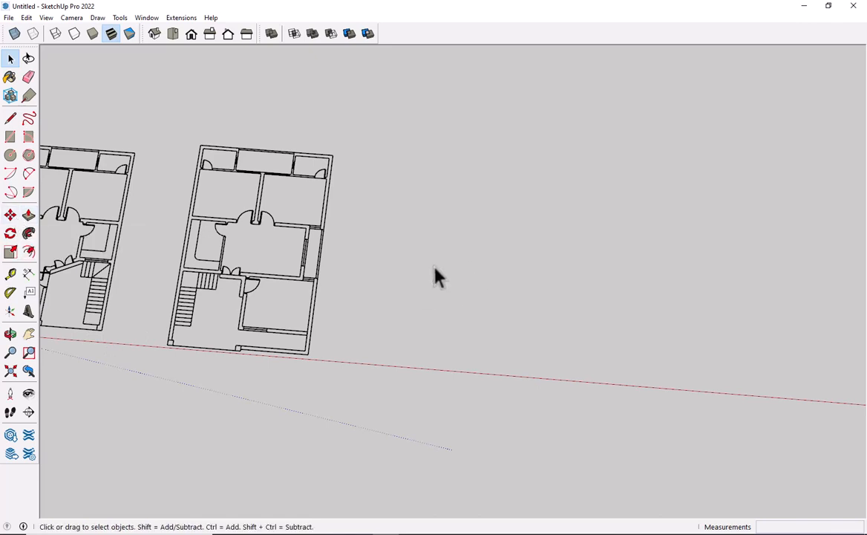
pyautogui.press('m')
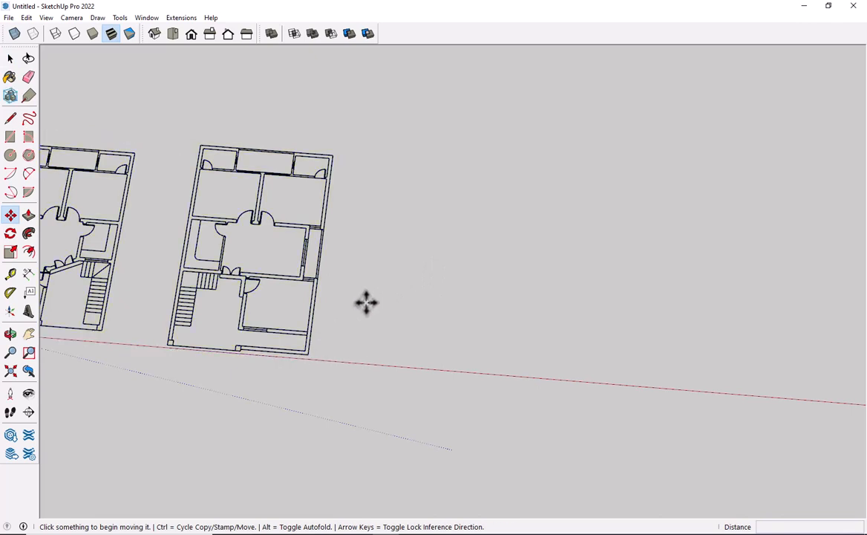
pyautogui.click(308, 359)
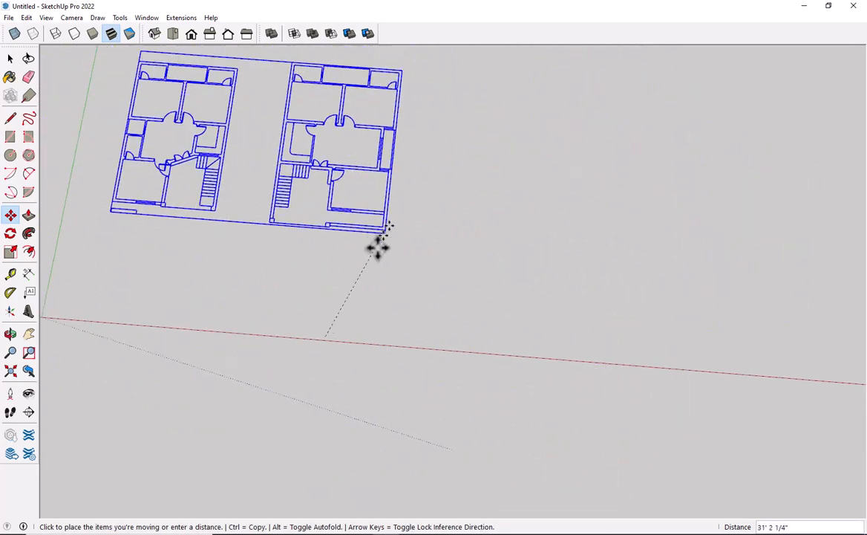
pyautogui.press('Escape')
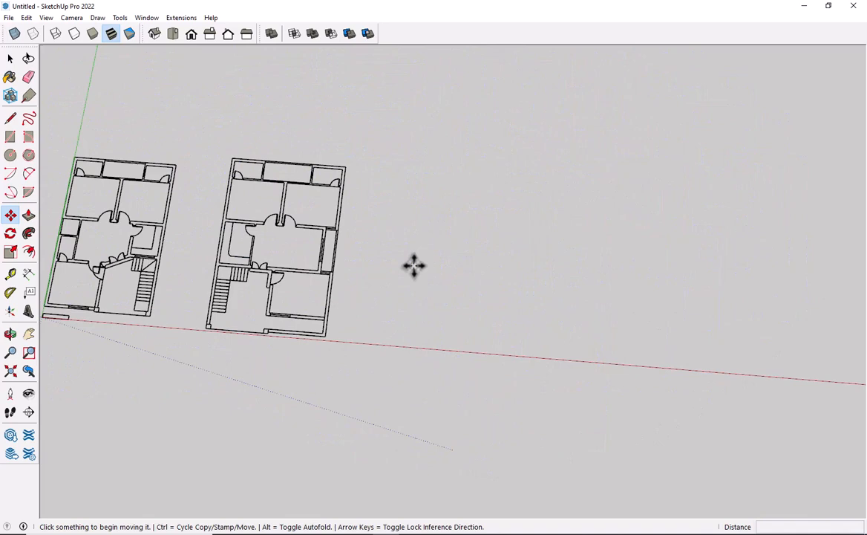
pyautogui.press('space')
# Step: Copy the imported pair of floor plans about 76' along the red axis with the Move tool
pyautogui.scroll(-4, 266, 298)
pyautogui.middleClick(267, 299)
pyautogui.scroll(5, 266, 297)
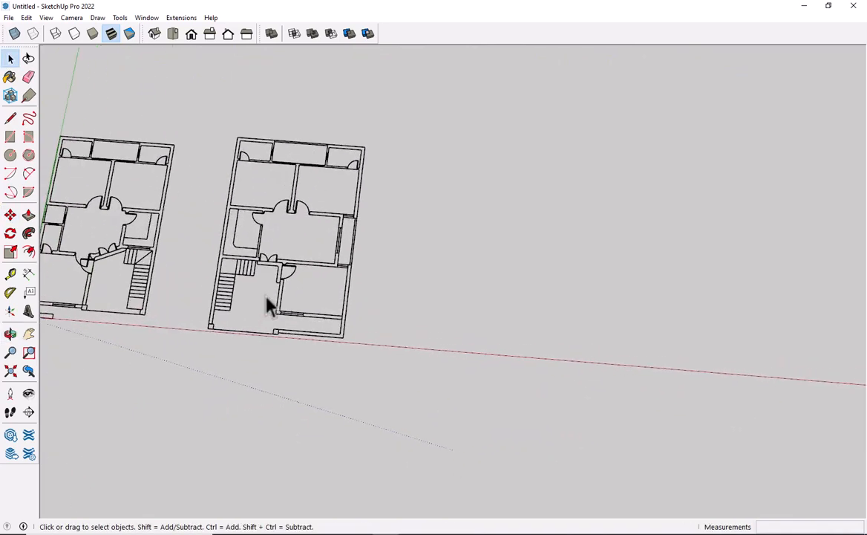
pyautogui.press('m')
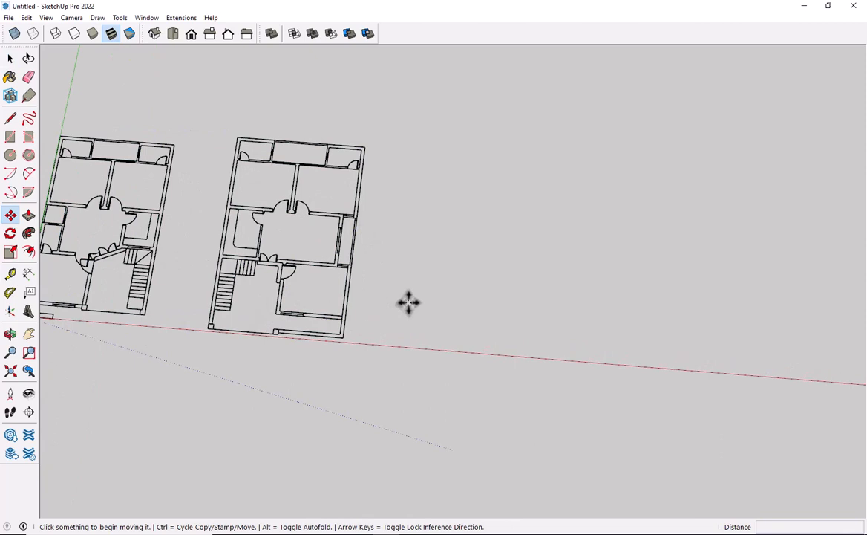
pyautogui.press('ctrl')
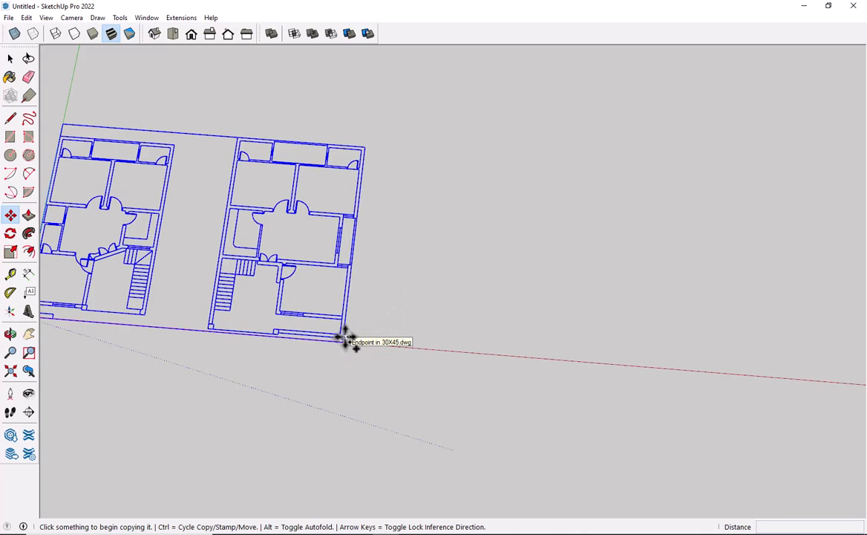
pyautogui.click(346, 338)
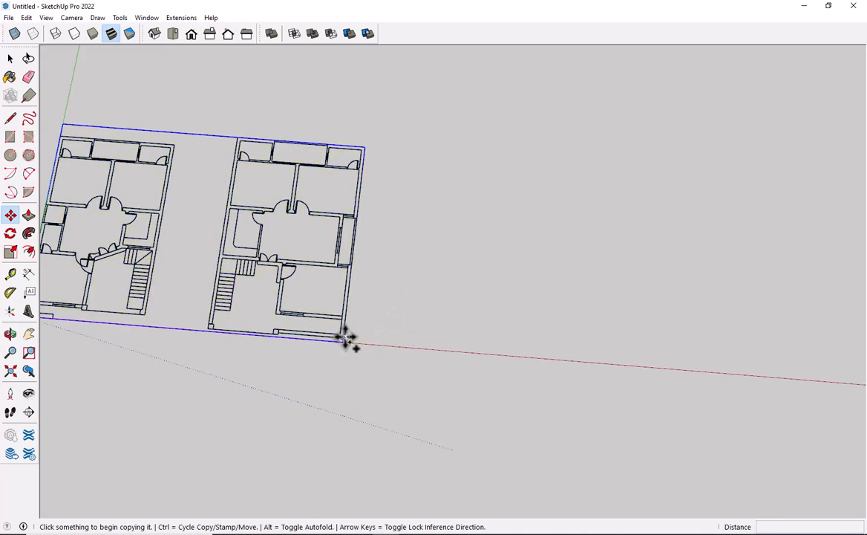
pyautogui.click(346, 338)
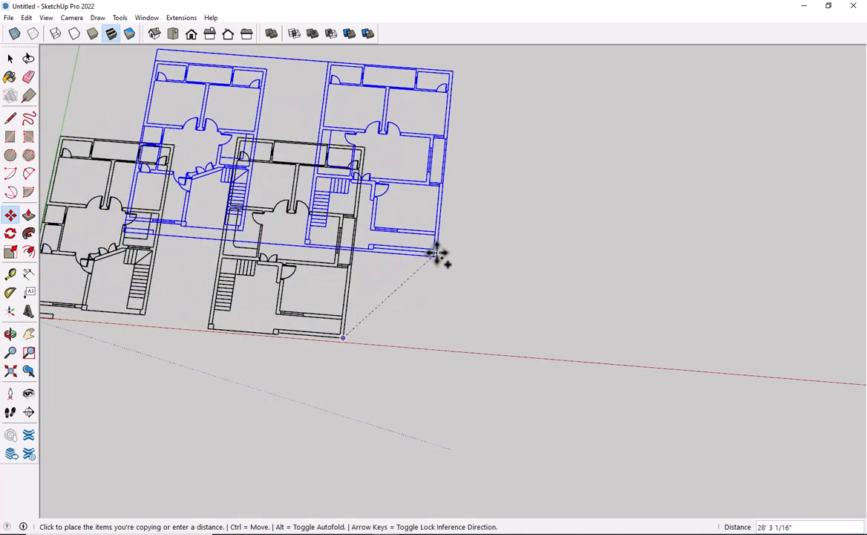
pyautogui.click(689, 363)
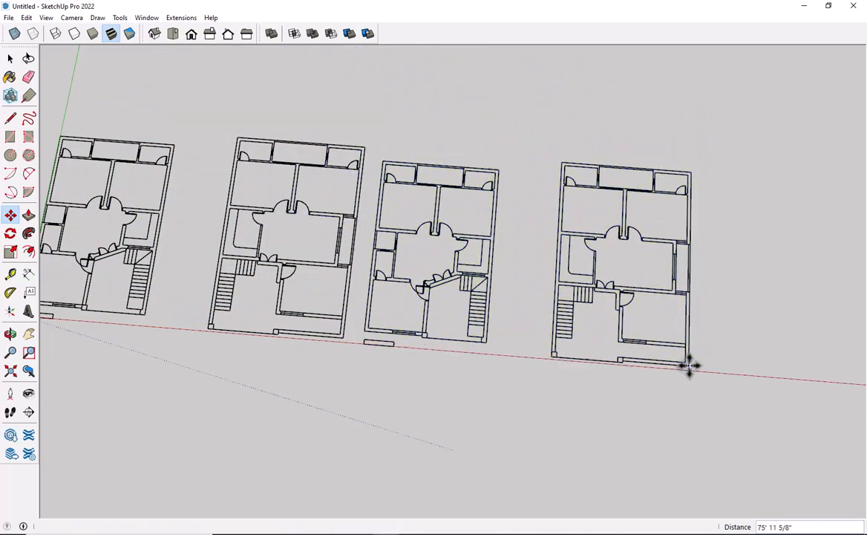
# Step: Copy the duplicated pair of floor plans another 77' or so along the red axis
pyautogui.moveTo(689, 364); pyautogui.dragTo(379, 323, button='middle')
pyautogui.press('ctrl')
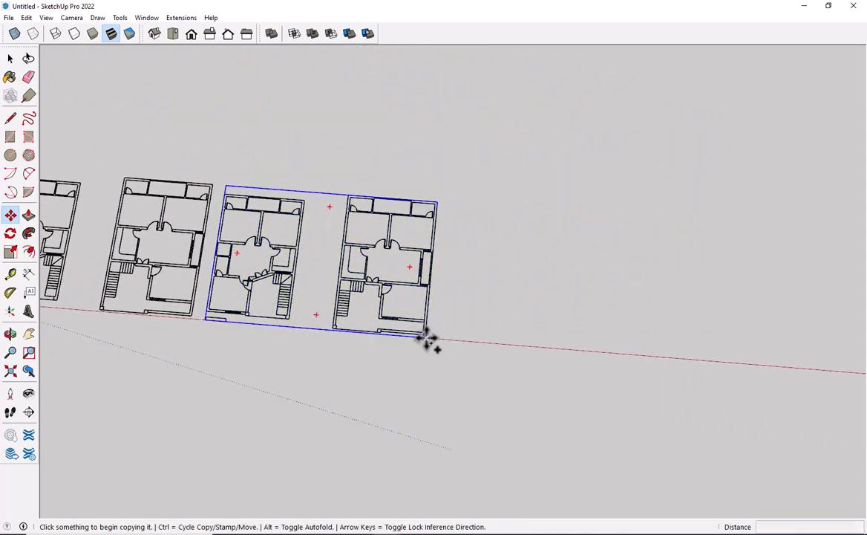
pyautogui.click(427, 338)
pyautogui.click(666, 355)
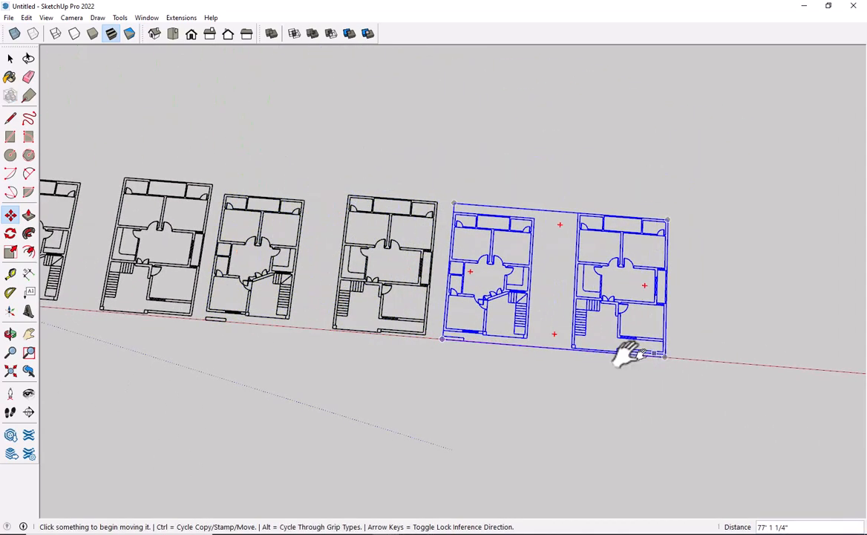
# Step: Copy the newest pair of floor plans about 53' away from the red axis to start a second row
pyautogui.keyDown('shift'); pyautogui.moveTo(630, 354); pyautogui.dragTo(457, 348, button='middle'); pyautogui.keyUp('shift')
pyautogui.press('ctrl')
pyautogui.click(479, 349)
pyautogui.click(499, 193)
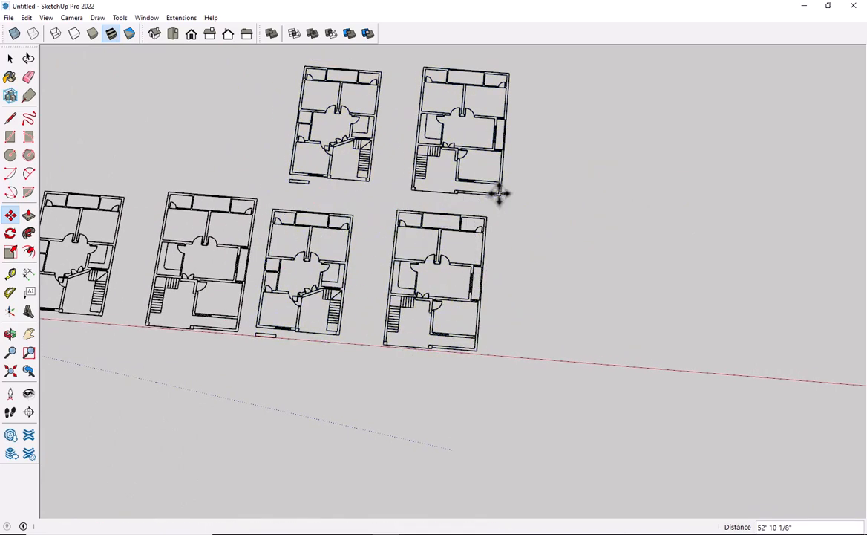
# Step: Undo the three floor plan copies, the deletion of the practice arcs and the drawing of both arcs
pyautogui.hotkey('ctrl', 'z')
pyautogui.hotkey('ctrl', 'z')
pyautogui.hotkey('ctrl', 'z')
pyautogui.scroll(-1, 382, 218)
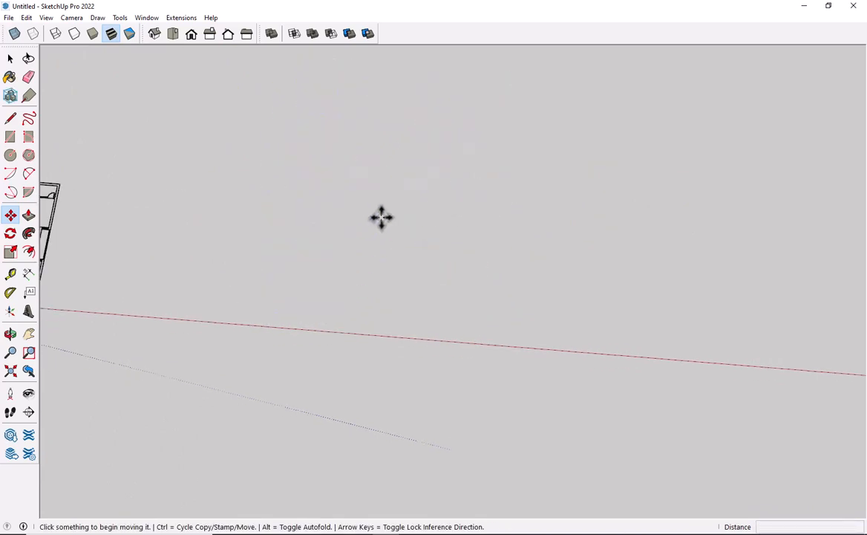
pyautogui.scroll(-3, 214, 261)
pyautogui.scroll(5, 223, 258)
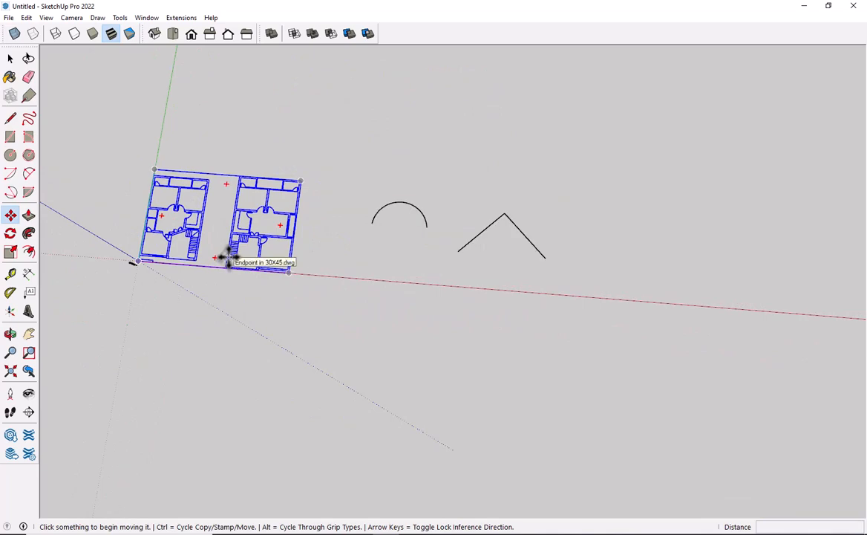
pyautogui.hotkey('ctrl', 'z')
pyautogui.hotkey('ctrl', 'z')
pyautogui.hotkey('ctrl', 'z')
pyautogui.press('space')
pyautogui.scroll(3, 205, 242)
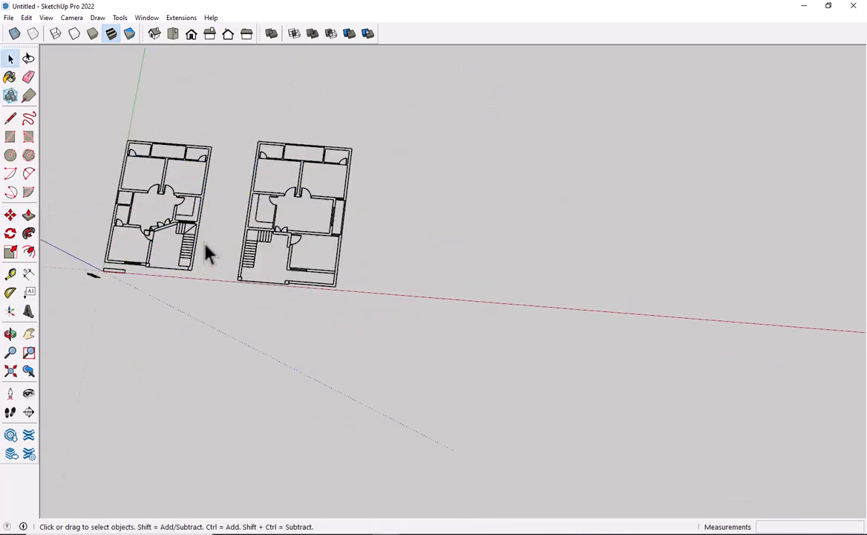
# Step: Copy the pair of floor plans about 84' along the red axis and repeat the copy ten times with *10
pyautogui.scroll(-1, 207, 241)
pyautogui.scroll(-3, 215, 252)
pyautogui.moveTo(227, 278); pyautogui.dragTo(159, 323, button='middle')
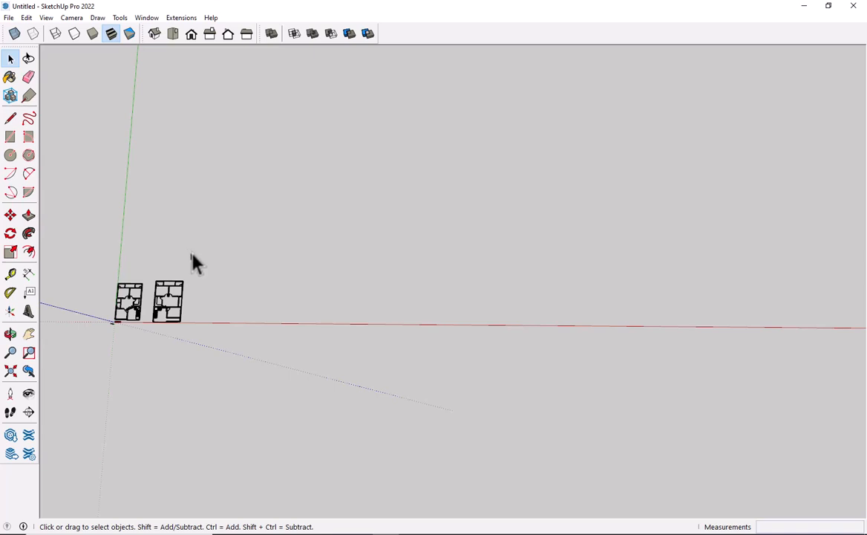
pyautogui.moveTo(200, 250); pyautogui.dragTo(51, 414)
pyautogui.click(165, 332)
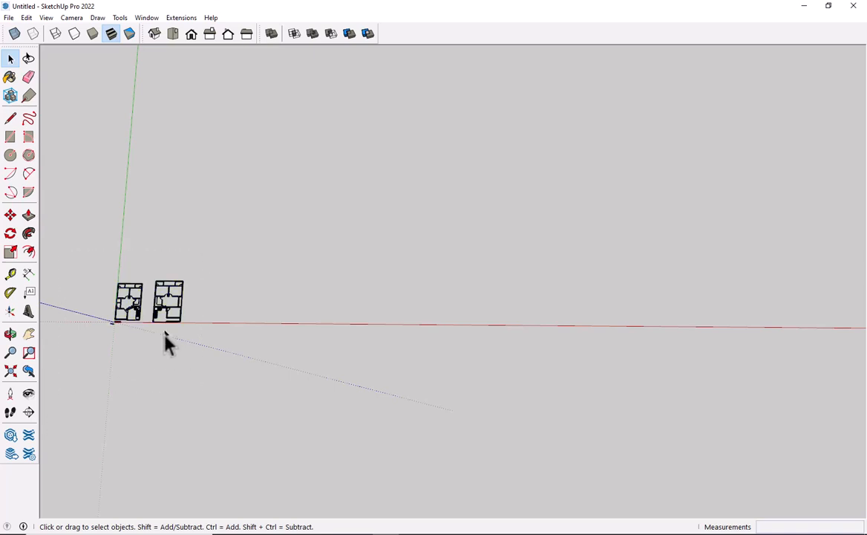
pyautogui.click(183, 288)
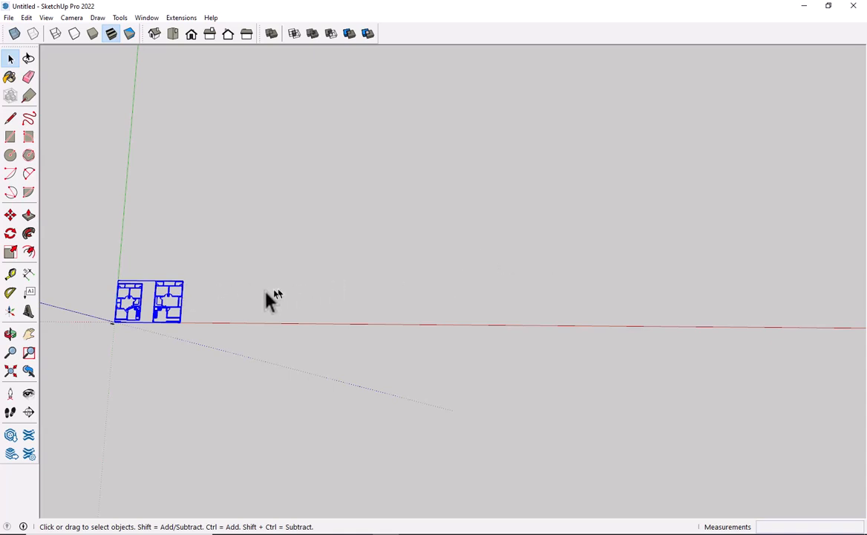
pyautogui.press('m')
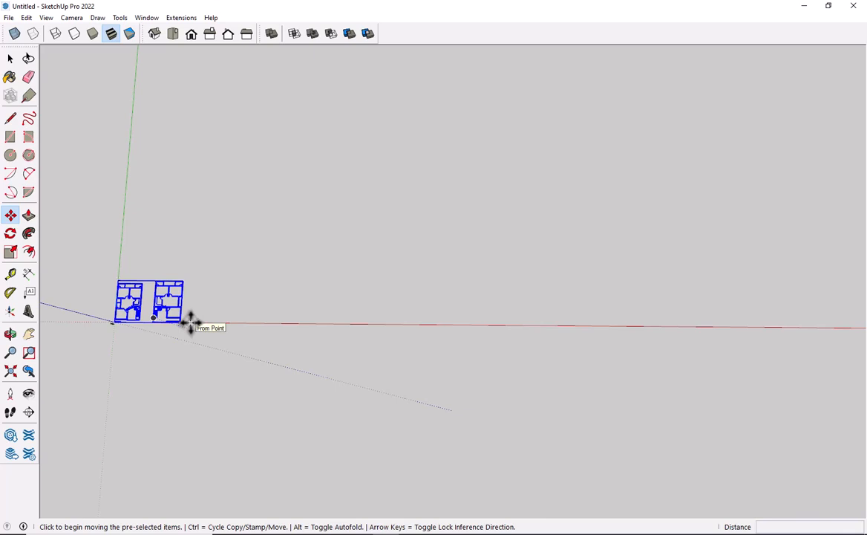
pyautogui.press('ctrl')
pyautogui.click(181, 321)
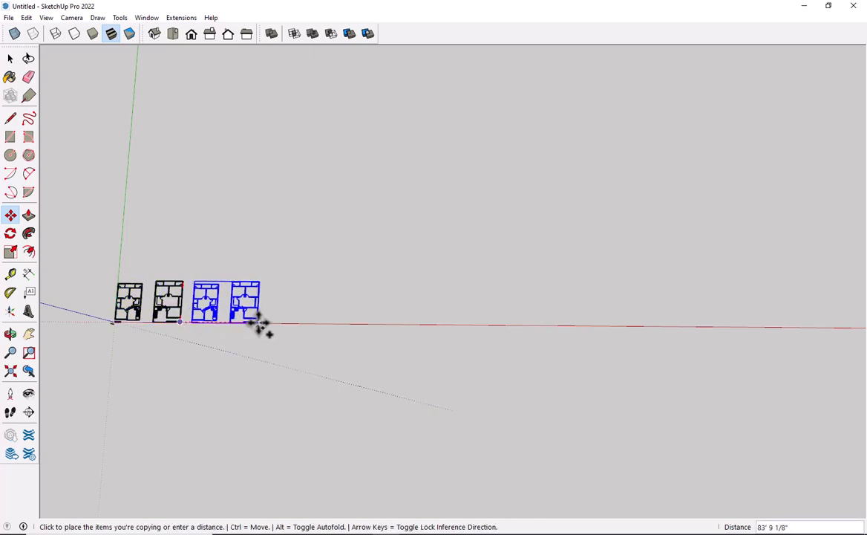
pyautogui.click(259, 324)
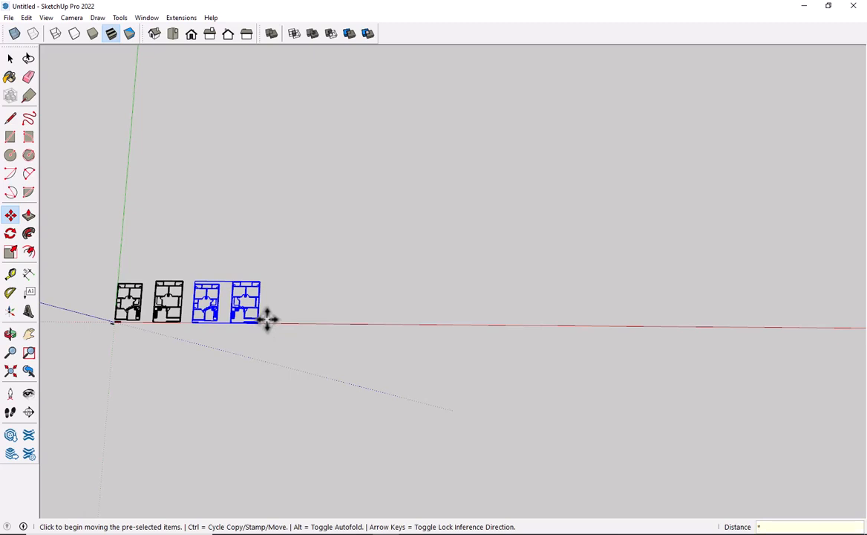
pyautogui.press('Return')
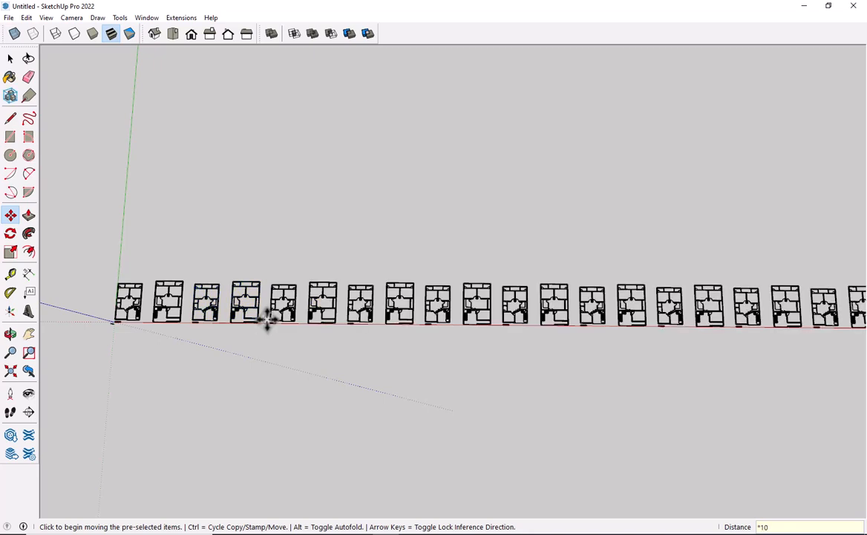
pyautogui.press('space')
# Step: Delete all the floor plan copies along the red axis, keeping only the original pair
pyautogui.scroll(-4, 290, 319)
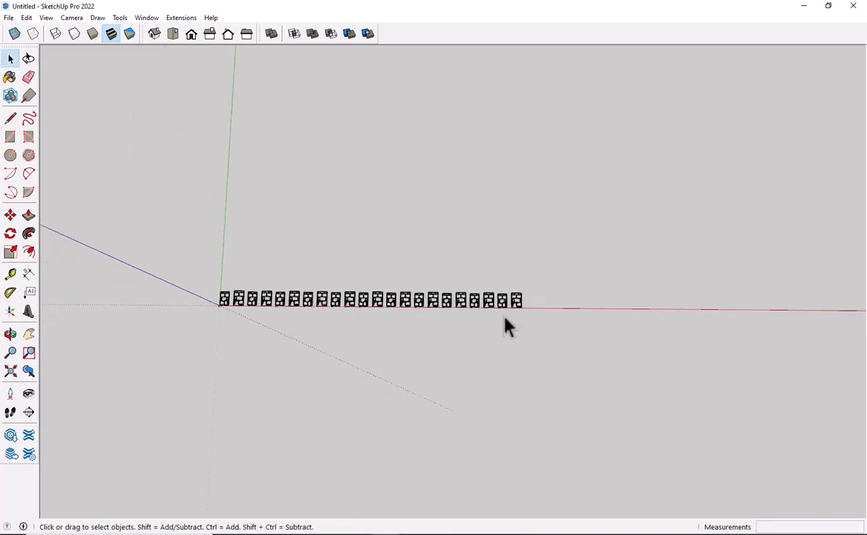
pyautogui.scroll(3, 449, 306)
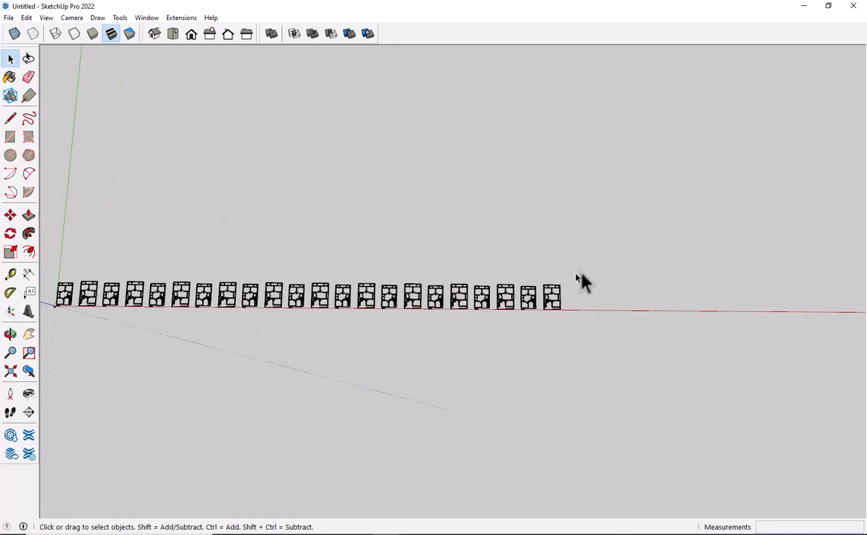
pyautogui.moveTo(612, 265); pyautogui.dragTo(226, 352)
pyautogui.moveTo(115, 372); pyautogui.dragTo(106, 371)
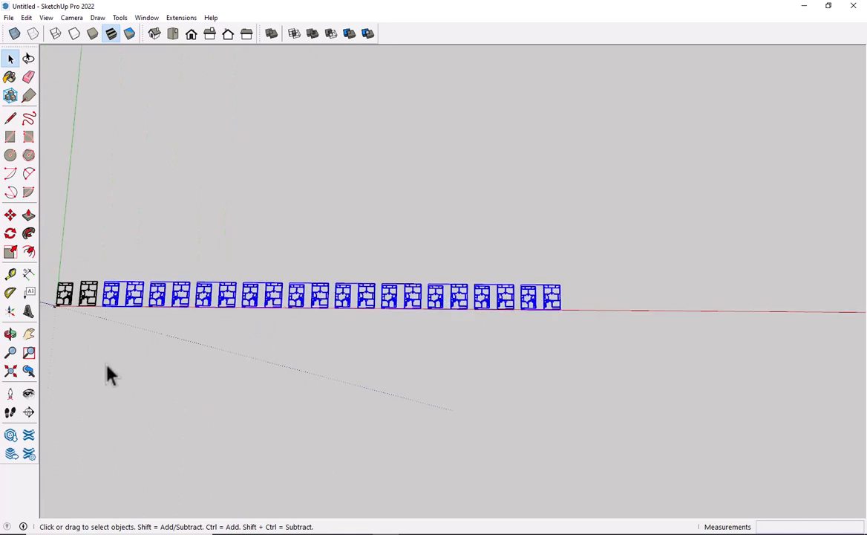
pyautogui.press('Delete')
# Step: Copy the pair of floor plans diagonally by about 72' and repeat the copy ten times with *10
pyautogui.scroll(4, 90, 321)
pyautogui.keyDown('shift'); pyautogui.moveTo(84, 310); pyautogui.dragTo(212, 424, button='middle'); pyautogui.keyUp('shift')
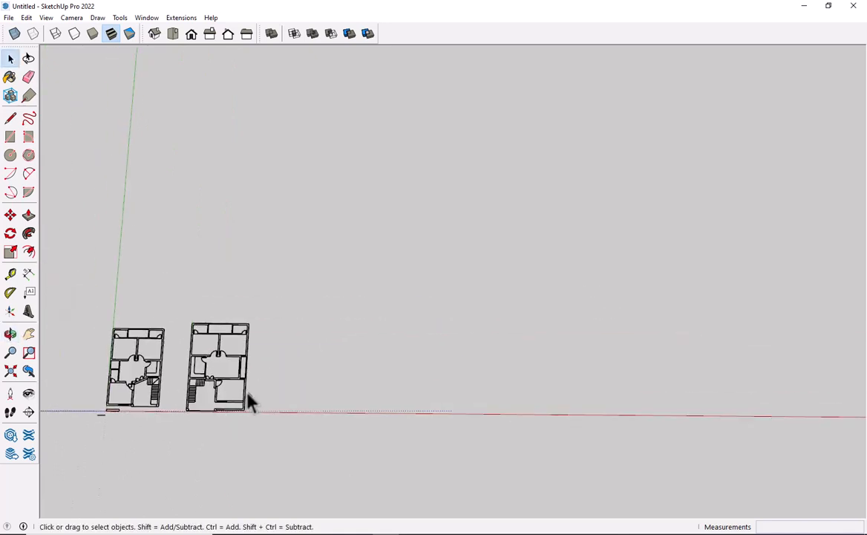
pyautogui.press('m')
pyautogui.press('ctrl')
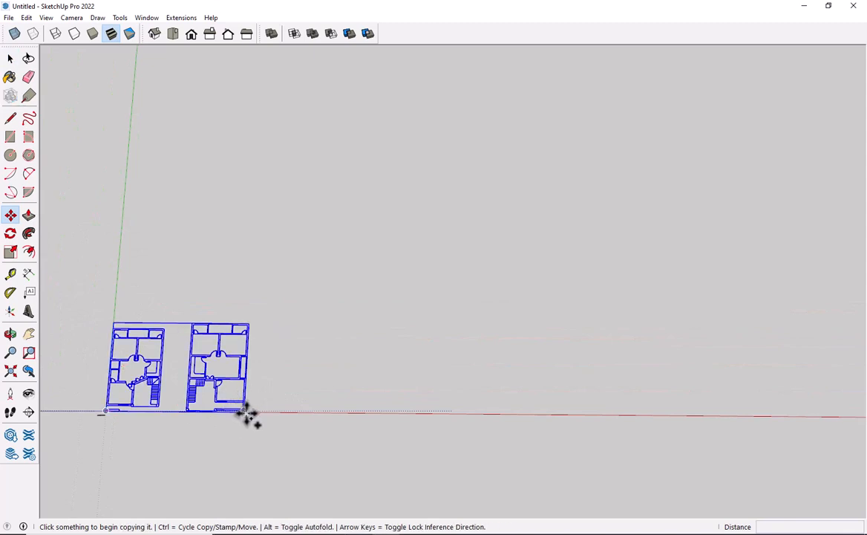
pyautogui.click(243, 410)
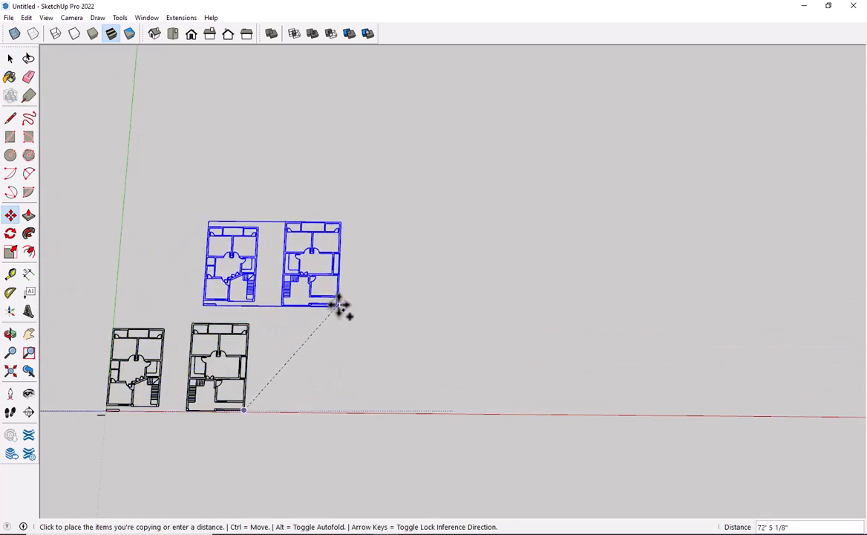
pyautogui.click(338, 304)
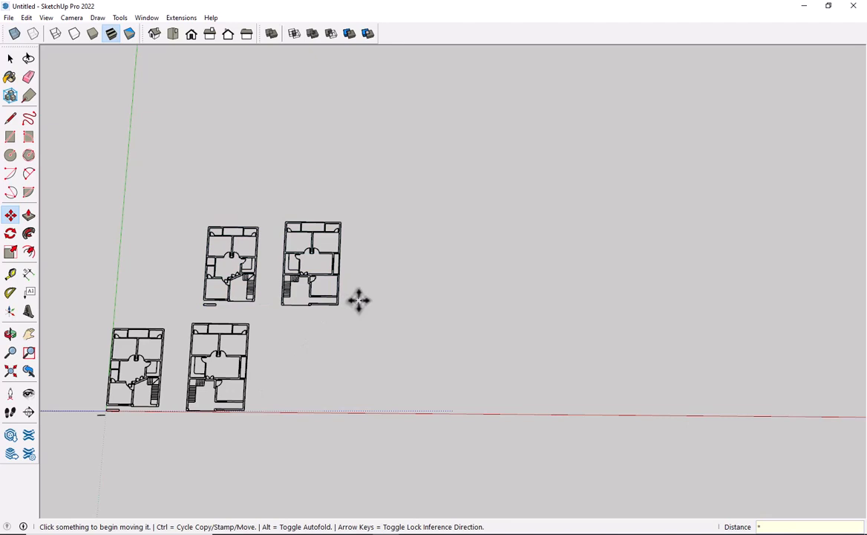
pyautogui.write('*10')
pyautogui.press('Return')
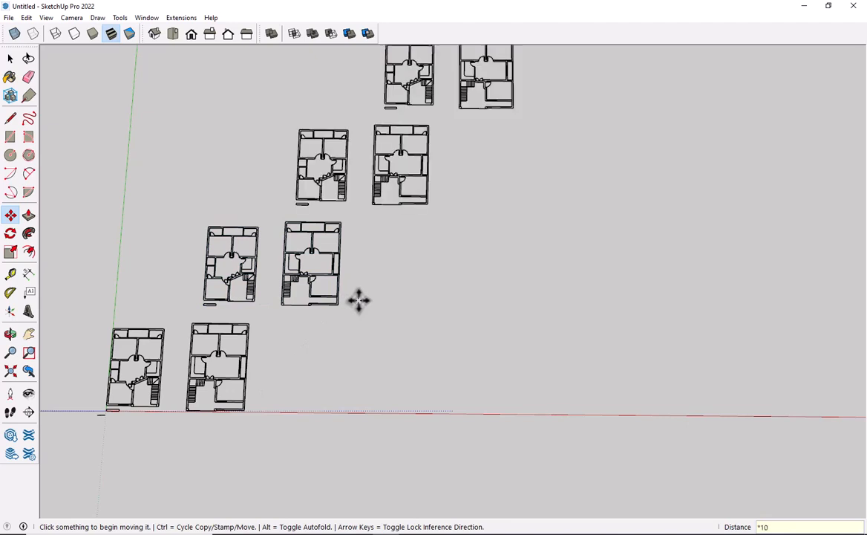
pyautogui.scroll(-5, 377, 277)
pyautogui.scroll(-3, 554, 85)
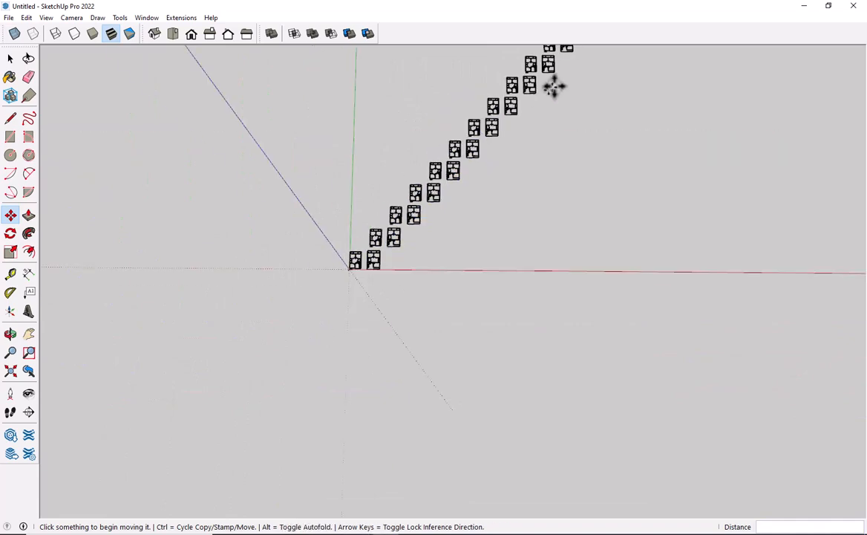
pyautogui.scroll(-1, 546, 86)
pyautogui.keyDown('shift'); pyautogui.moveTo(536, 84); pyautogui.dragTo(456, 169, button='middle'); pyautogui.keyUp('shift')
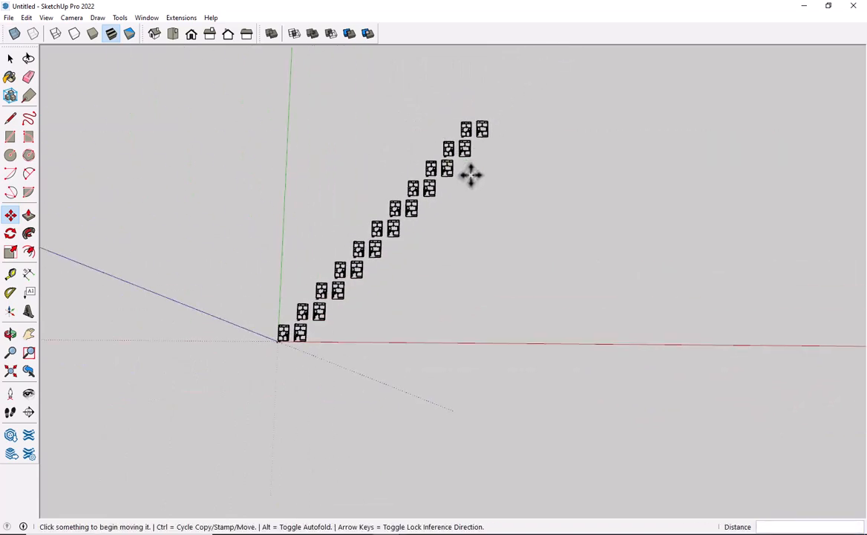
pyautogui.press('space')
# Step: Delete the diagonal row of floor plan copies, keeping only the original pair
pyautogui.scroll(3, 349, 265)
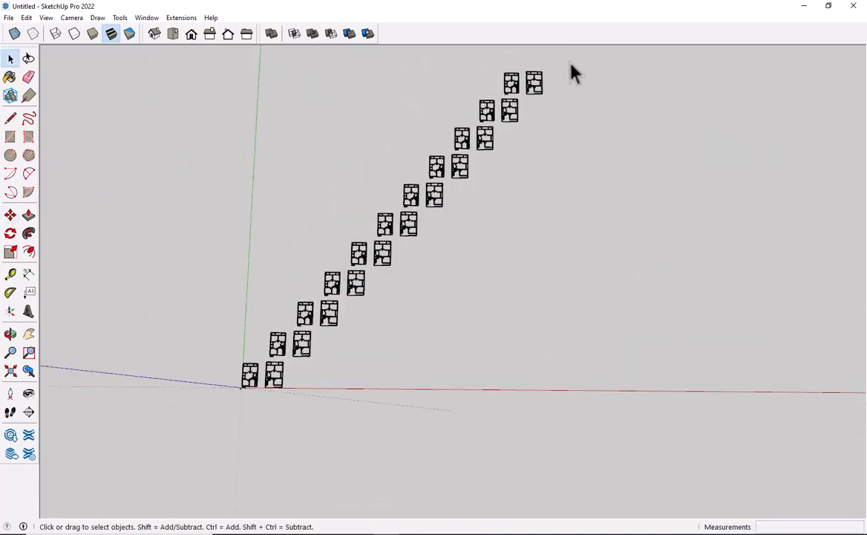
pyautogui.moveTo(518, 119); pyautogui.dragTo(456, 177)
pyautogui.moveTo(589, 69); pyautogui.dragTo(246, 416)
pyautogui.press('Delete')
# Step: Copy the pair of floor plans diagonally by about 686' and divide the distance into six equal intervals with /6
pyautogui.press('m')
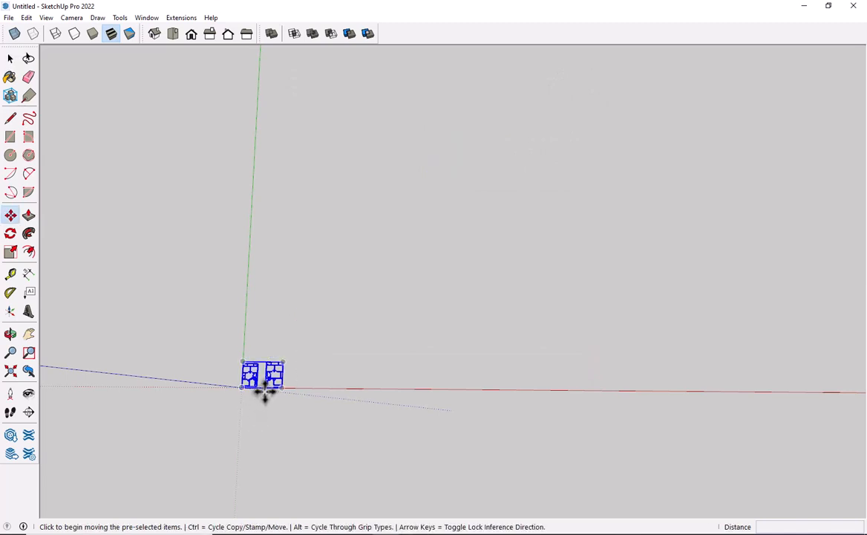
pyautogui.press('ctrl')
pyautogui.click(281, 386)
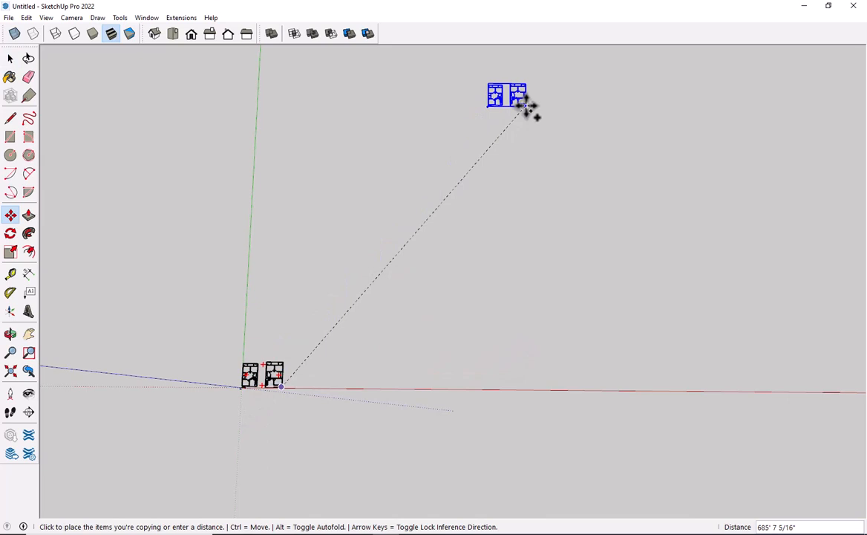
pyautogui.click(526, 105)
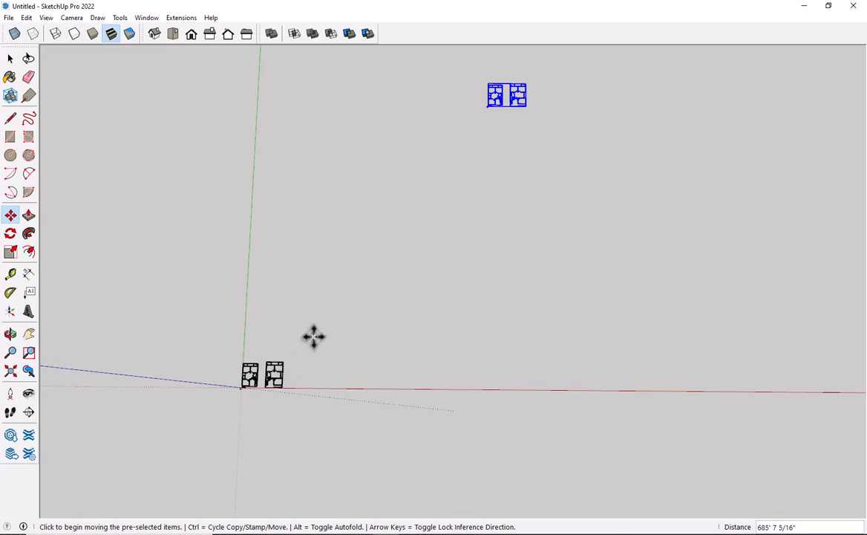
pyautogui.write('/')
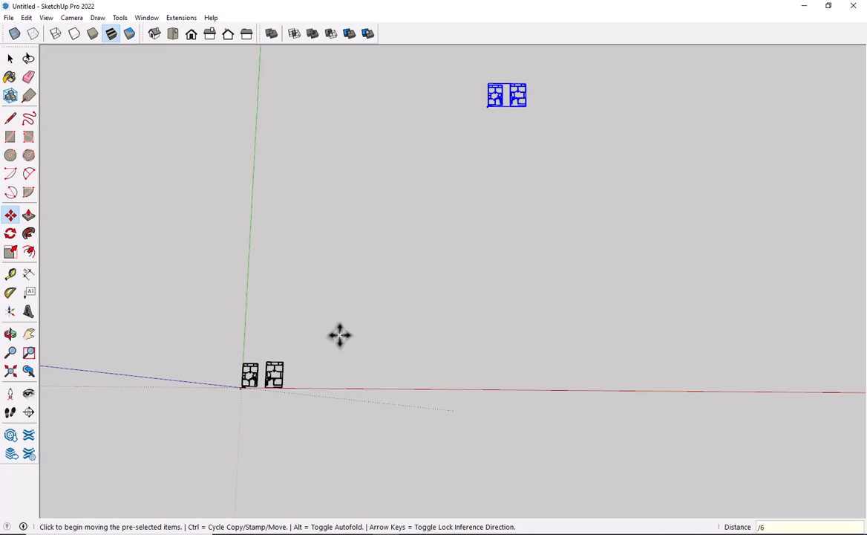
pyautogui.write('6')
pyautogui.press('Return')
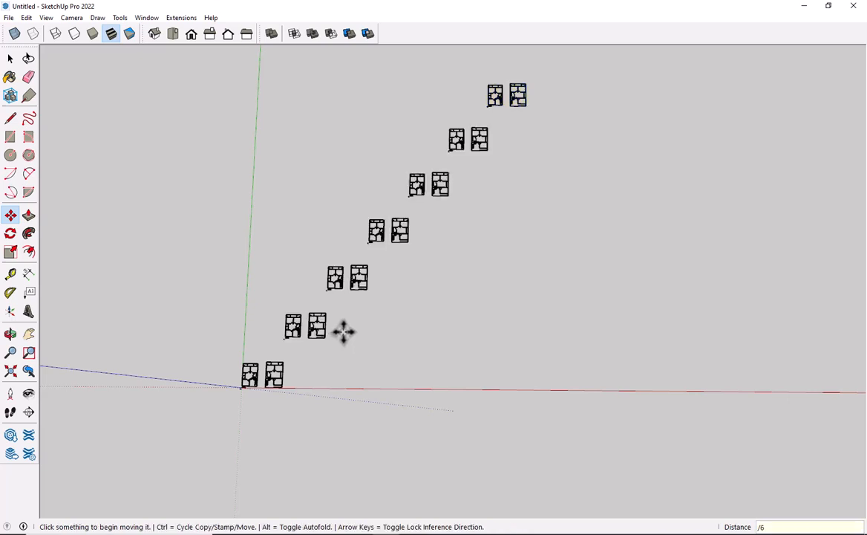
pyautogui.press('space')
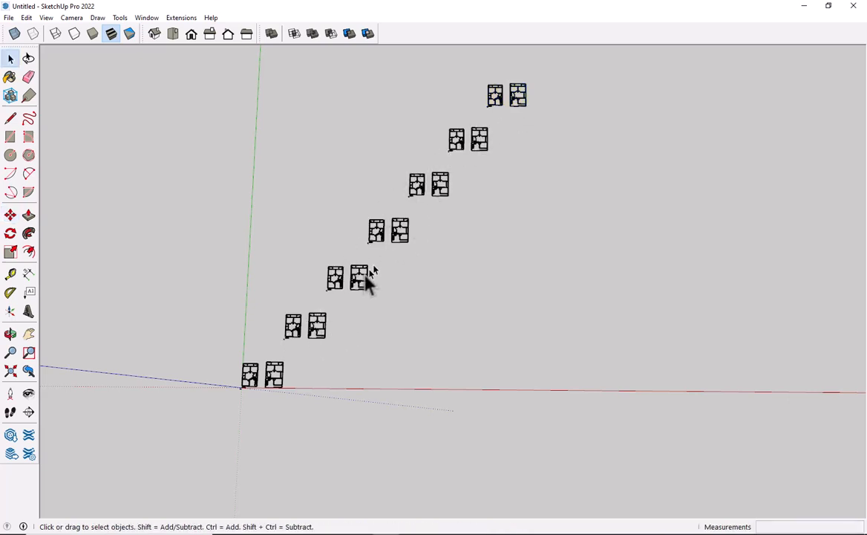
# Step: Undo the divided array and the diagonal copy of the floor plans
pyautogui.hotkey('ctrl', 'z')
pyautogui.hotkey('ctrl', 'z')
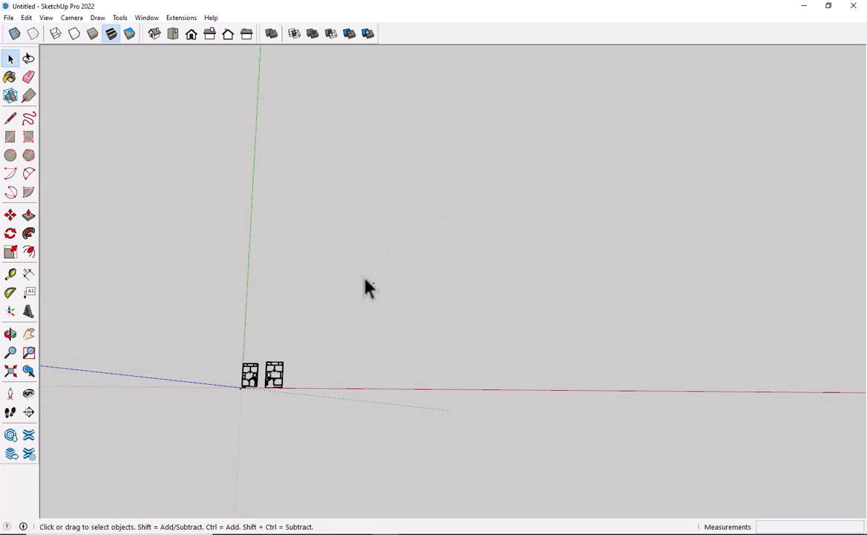
pyautogui.hotkey('ctrl', 'z')
# Step: Copy the pair of floor plans about 868' along the red axis and divide the distance into twelve equal intervals with /12
pyautogui.press('m')
pyautogui.press('ctrl')
pyautogui.click(288, 390)
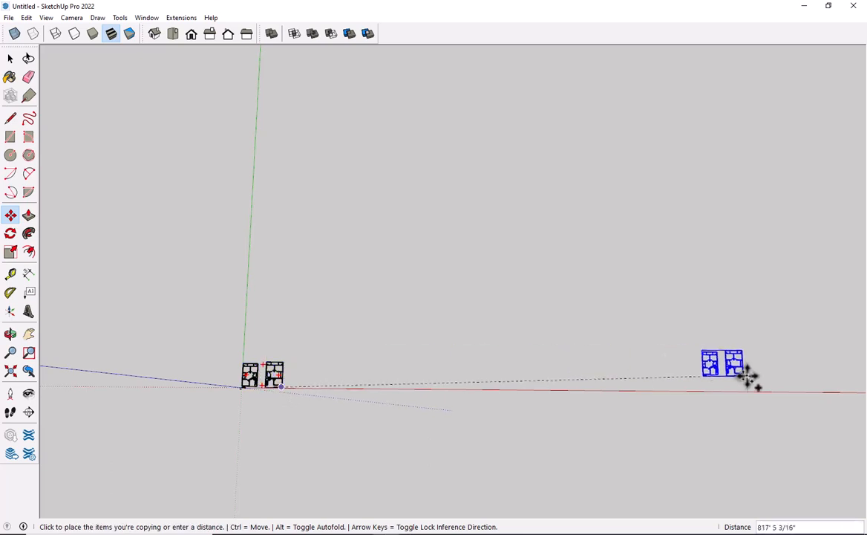
pyautogui.click(775, 386)
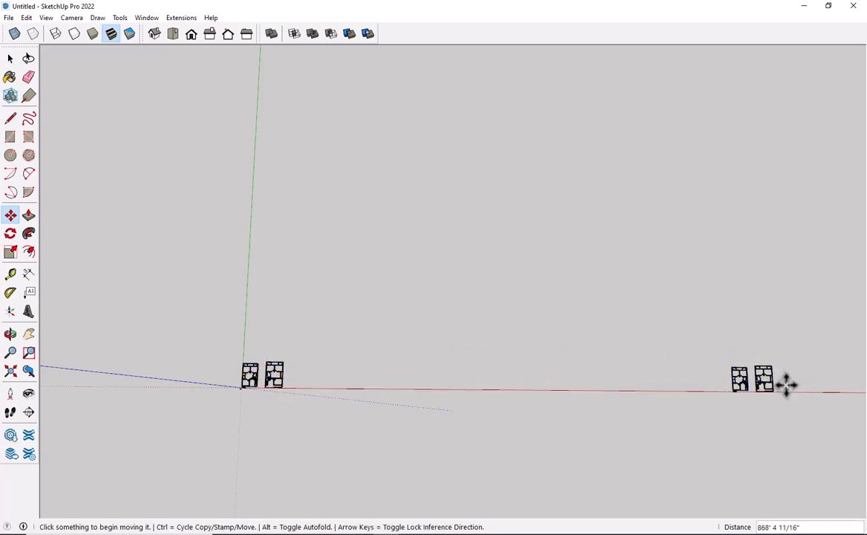
pyautogui.write('/12')
pyautogui.press('Return')
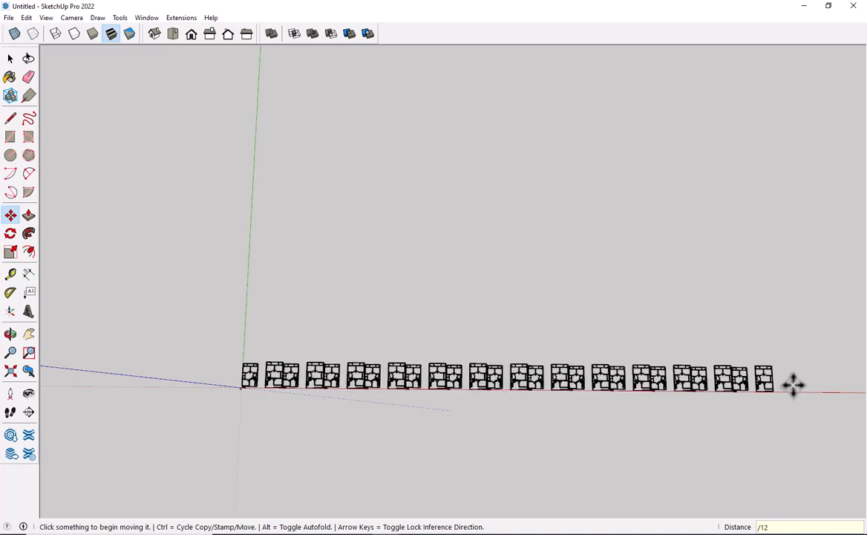
pyautogui.press('space')
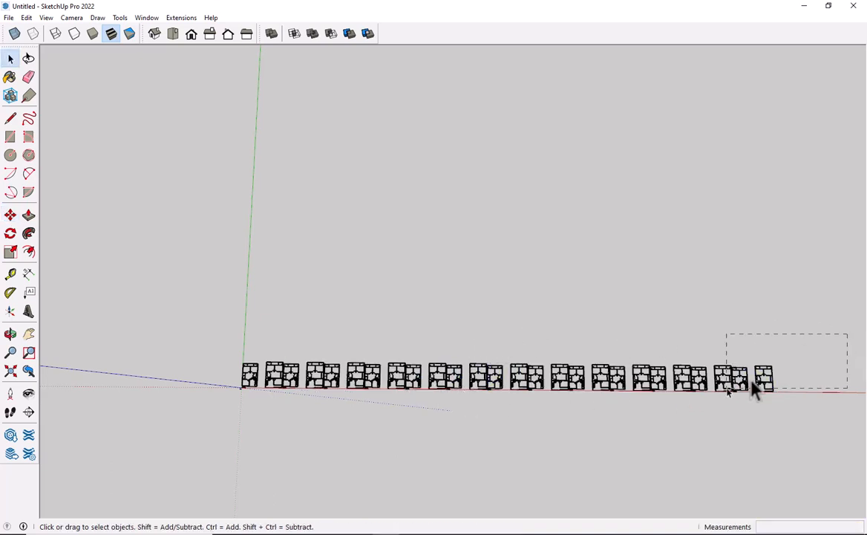
# Step: Delete the twelve overlapping floor plan copies, keeping only the original pair
pyautogui.moveTo(727, 388); pyautogui.dragTo(447, 387)
pyautogui.press('Delete')
pyautogui.moveTo(508, 316); pyautogui.dragTo(311, 429)
pyautogui.press('Delete')
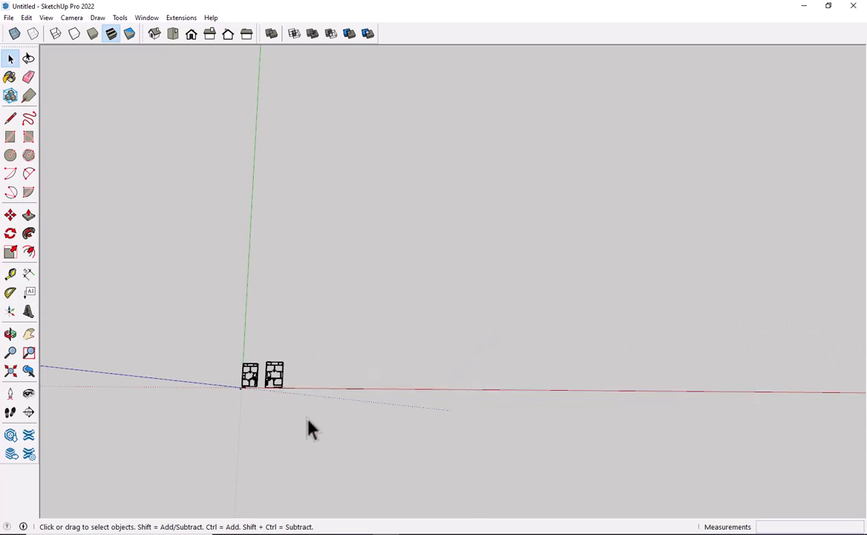
pyautogui.scroll(6, 271, 386)
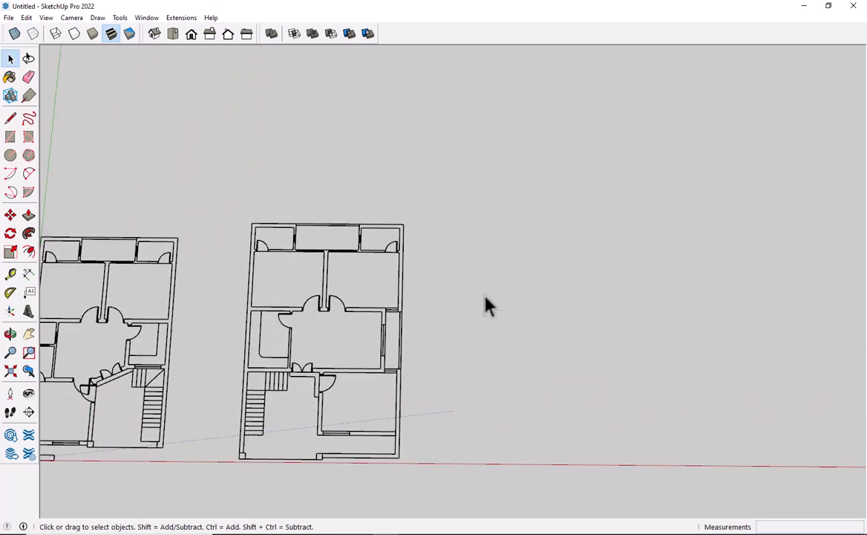
pyautogui.scroll(-5, 486, 304)
pyautogui.moveTo(488, 306); pyautogui.dragTo(406, 300, button='middle')
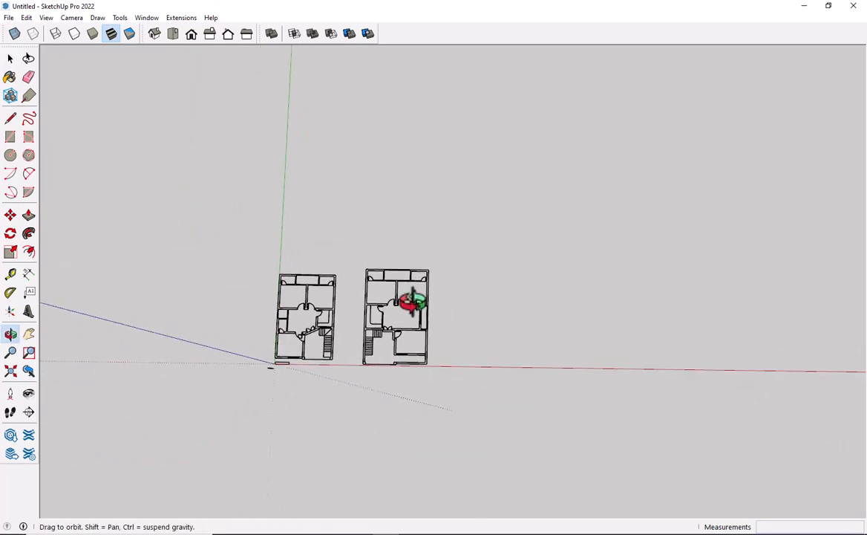
pyautogui.click(27, 216)
pyautogui.press('space')
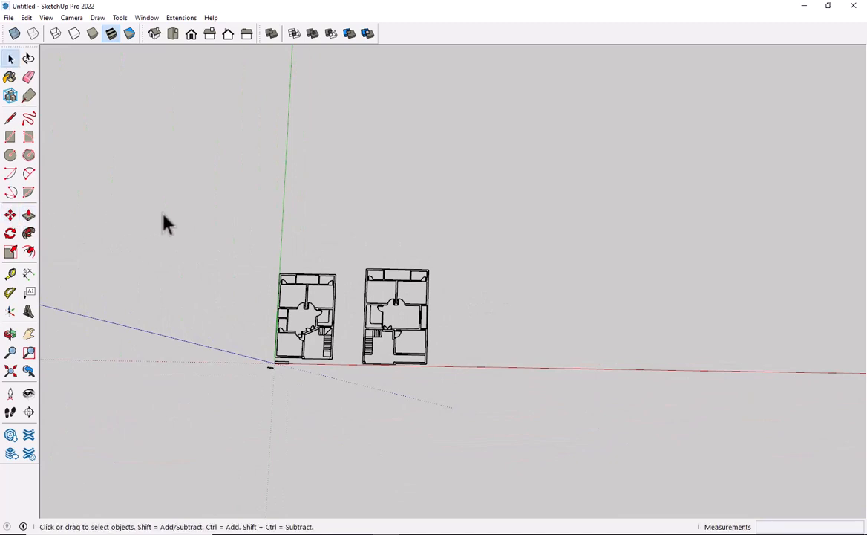
pyautogui.press('p')
pyautogui.press('space')
# Step: Draw a long narrow rectangle about 3' 9" by 88' 3" on the ground beside the second floor plan
pyautogui.scroll(-3, 163, 223)
pyautogui.scroll(-2, 378, 286)
pyautogui.keyDown('shift'); pyautogui.moveTo(366, 282); pyautogui.dragTo(211, 372, button='middle'); pyautogui.keyUp('shift')
pyautogui.scroll(4, 290, 297)
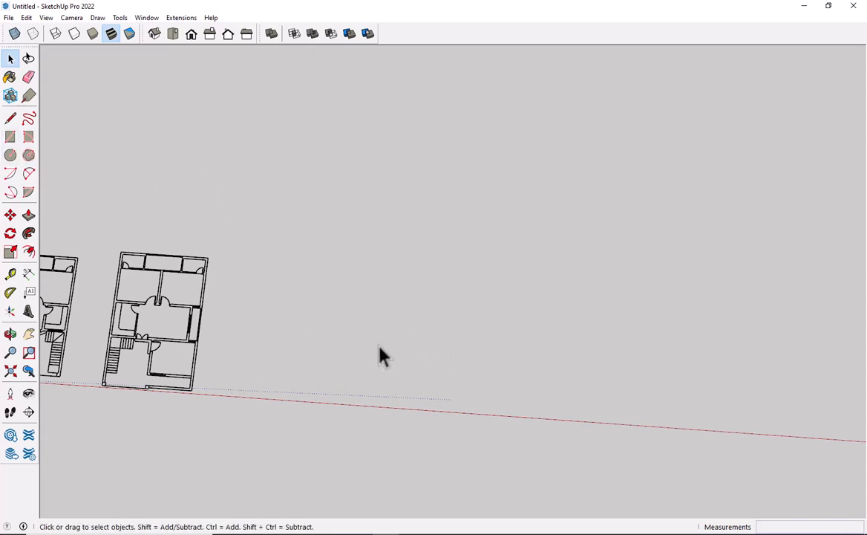
pyautogui.press('r')
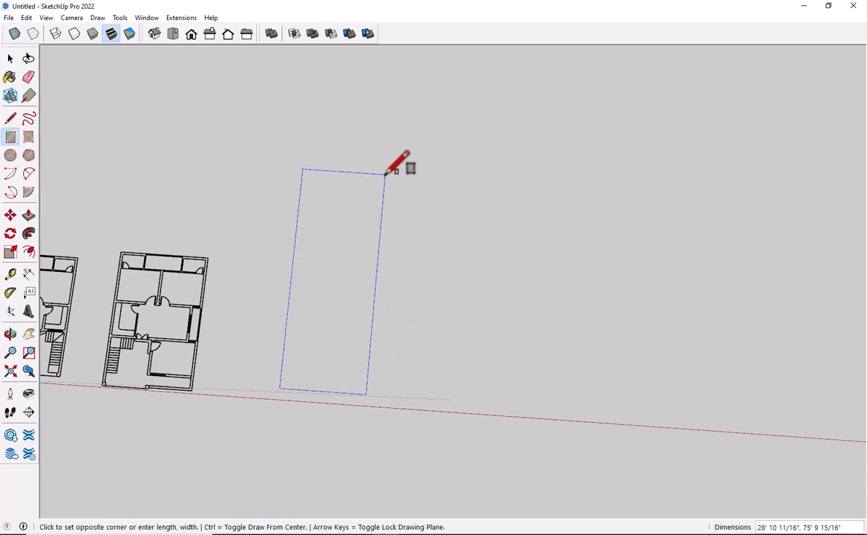
pyautogui.click(318, 135)
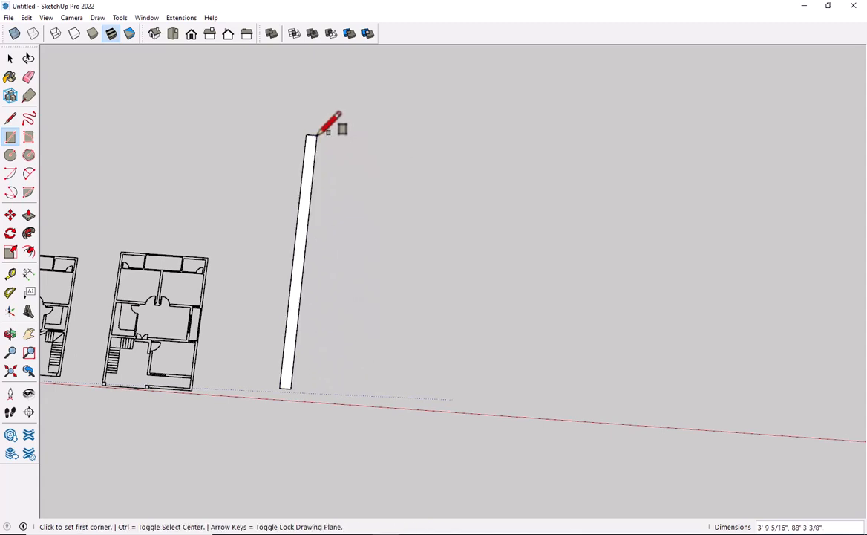
pyautogui.press('space')
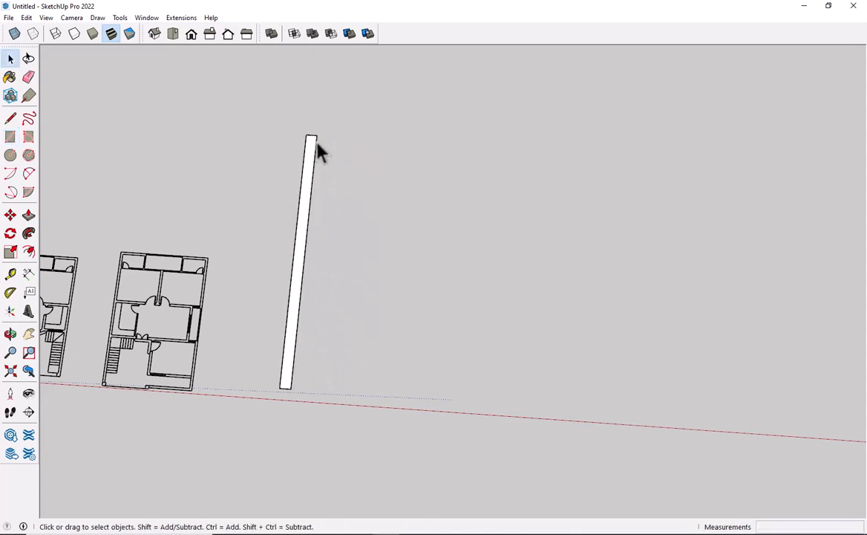
# Step: Push/Pull the narrow rectangle's face upward by about 69' to form a tall block
pyautogui.moveTo(319, 149); pyautogui.dragTo(359, 332, button='middle')
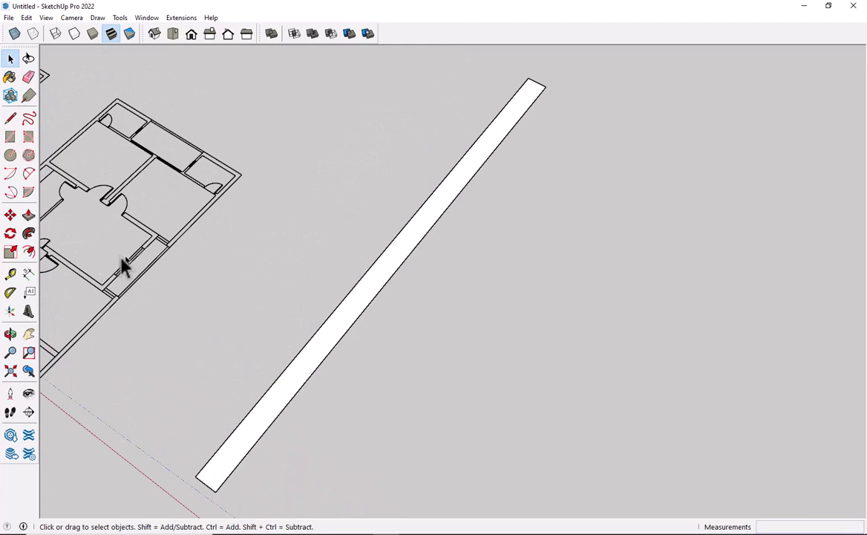
pyautogui.press('p')
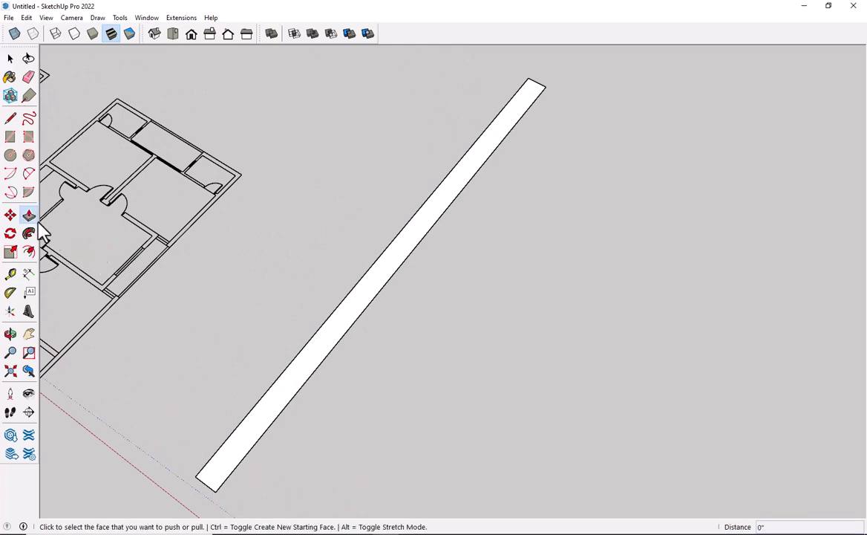
pyautogui.press('space')
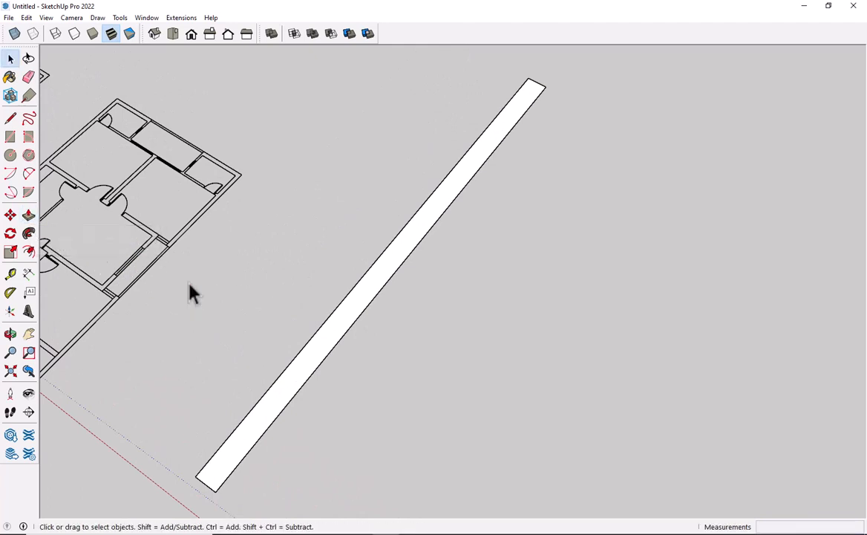
pyautogui.click(30, 217)
pyautogui.scroll(-2, 101, 269)
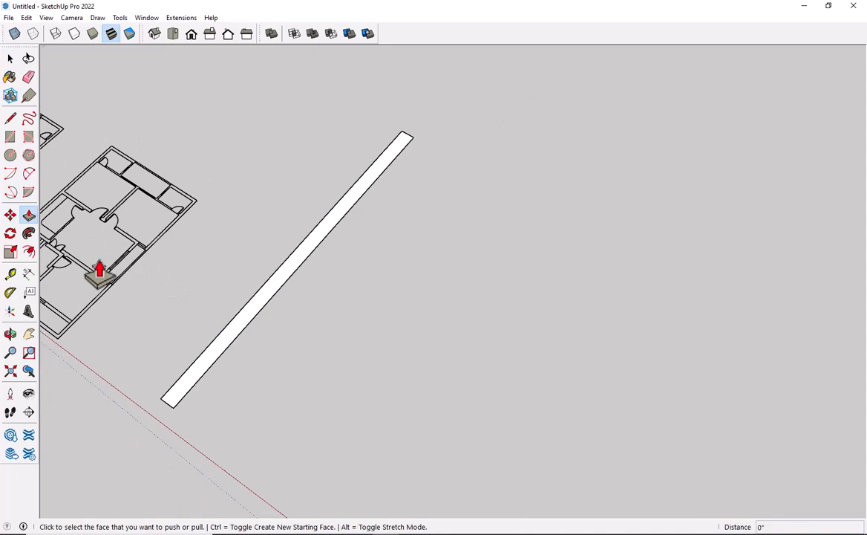
pyautogui.click(235, 338)
pyautogui.moveTo(170, 178); pyautogui.dragTo(316, 277, button='middle')
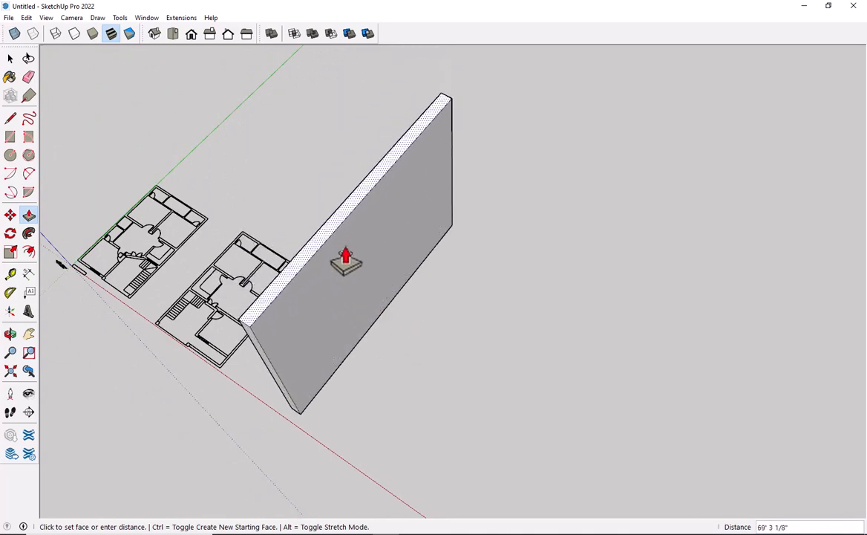
pyautogui.click(345, 256)
# Step: Push the tall block's top face down by about 58' to lower the block
pyautogui.scroll(-2, 267, 394)
pyautogui.moveTo(267, 393); pyautogui.dragTo(135, 321, button='middle')
pyautogui.scroll(5, 362, 305)
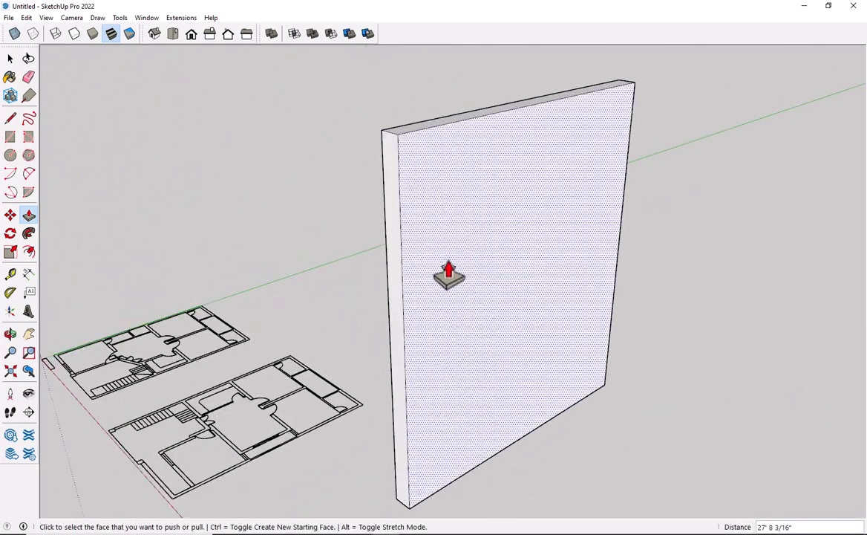
pyautogui.scroll(1, 449, 273)
pyautogui.keyDown('shift'); pyautogui.moveTo(448, 273); pyautogui.dragTo(412, 255, button='middle'); pyautogui.keyUp('shift')
pyautogui.scroll(-5, 412, 255)
pyautogui.click(425, 236)
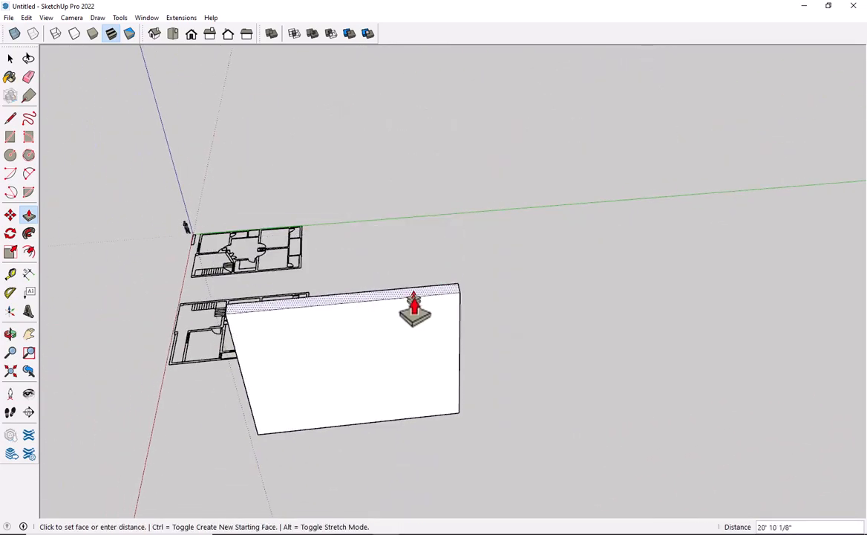
pyautogui.click(425, 384)
pyautogui.scroll(-6, 412, 397)
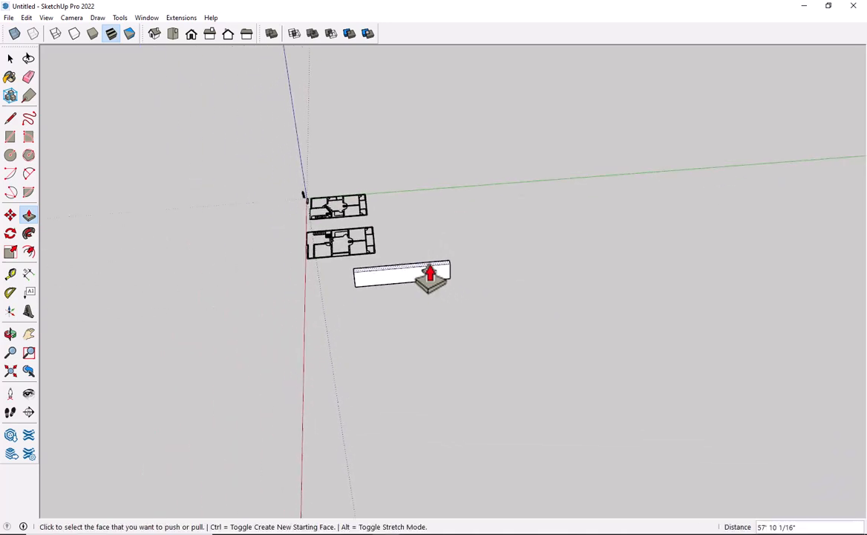
# Step: Draw a second, longer rectangle on the ground beside the lowered block, parallel to it
pyautogui.press('space')
pyautogui.moveTo(353, 308); pyautogui.dragTo(447, 363, button='middle')
pyautogui.press('r')
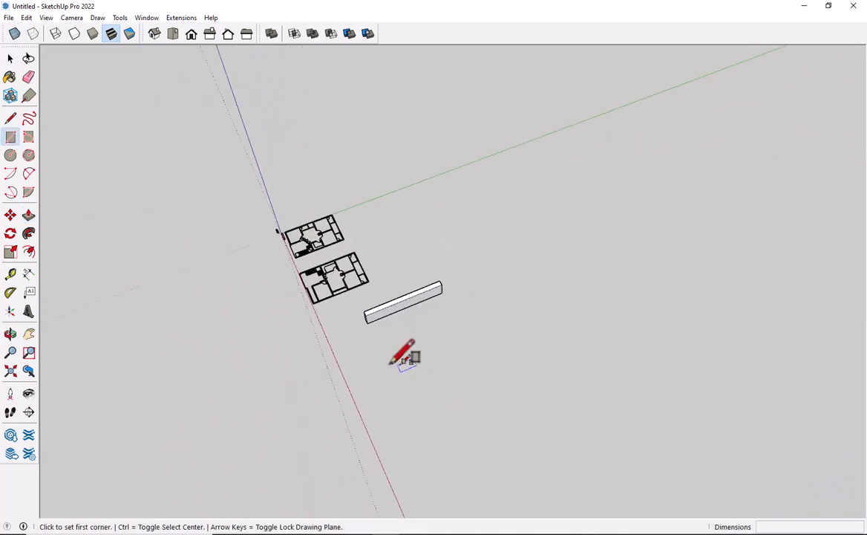
pyautogui.click(380, 362)
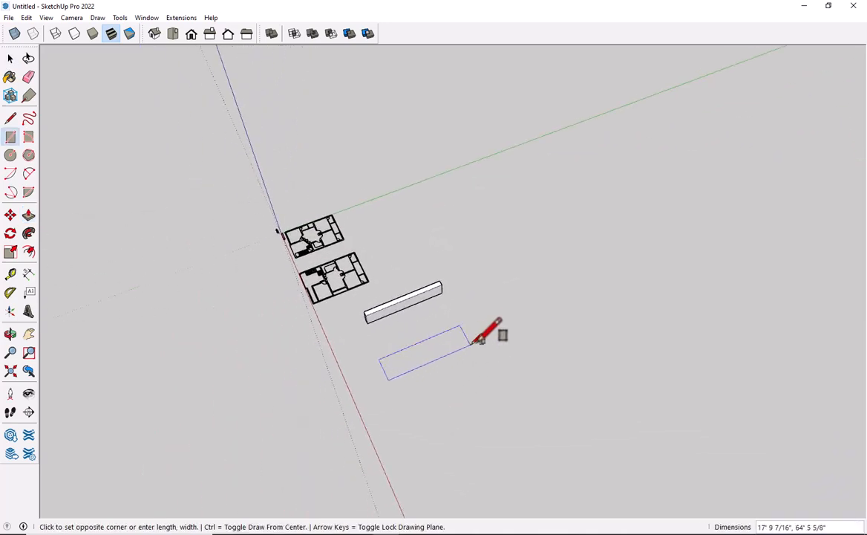
pyautogui.click(563, 289)
# Step: Push/Pull the second rectangle's face upward by 10'
pyautogui.scroll(5, 568, 289)
pyautogui.press('space')
pyautogui.press('p')
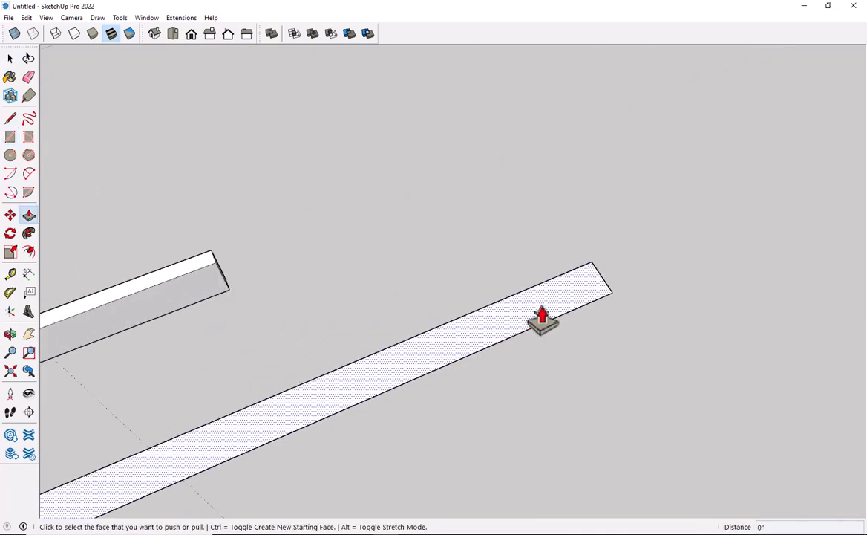
pyautogui.click(542, 321)
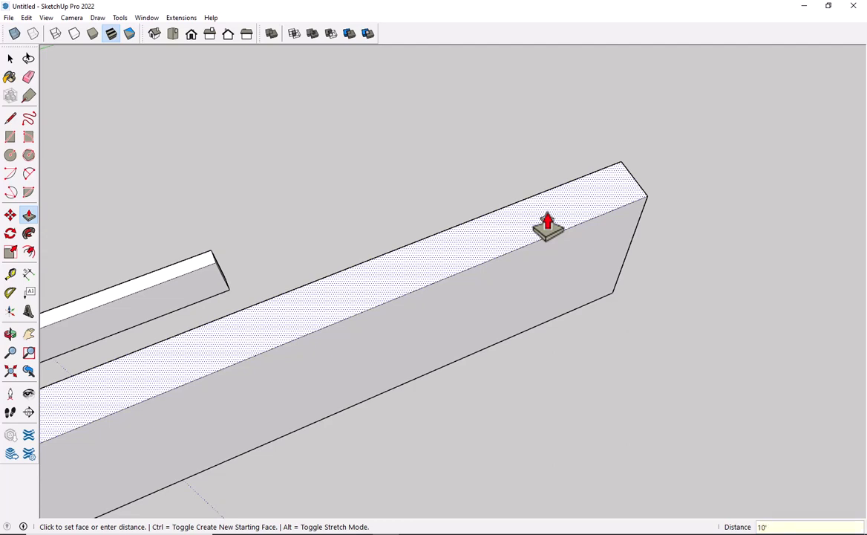
pyautogui.press('Escape')
pyautogui.scroll(-5, 534, 226)
pyautogui.press('space')
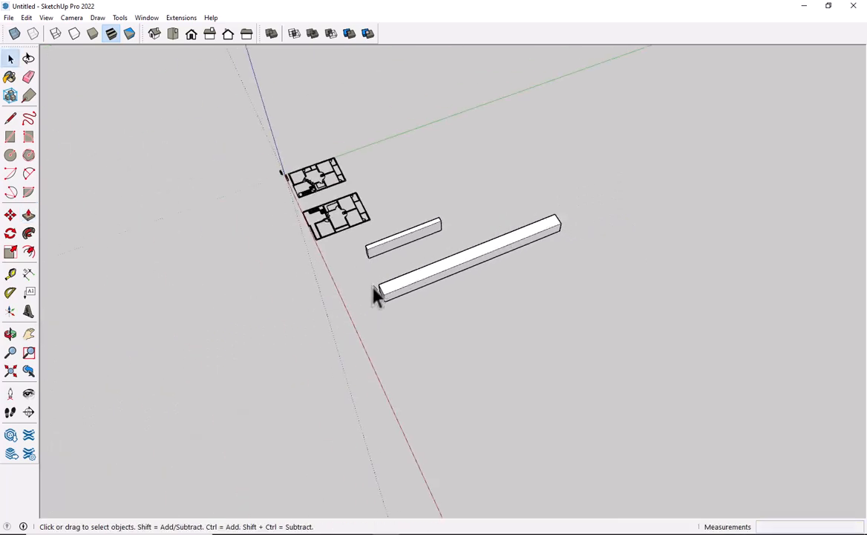
# Step: Add a linear dimension to the vertical end edge of the longer block to check its height
pyautogui.scroll(8, 386, 312)
pyautogui.moveTo(396, 304); pyautogui.dragTo(338, 313, button='middle')
pyautogui.scroll(2, 401, 248)
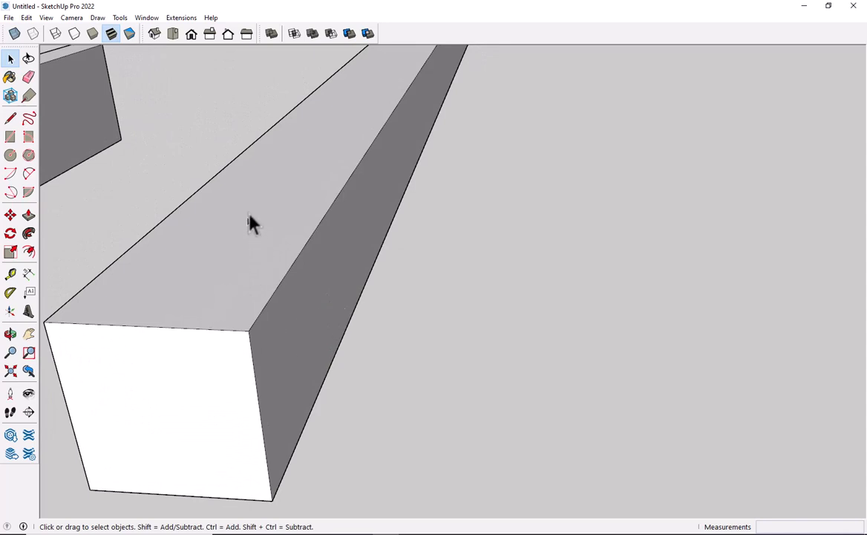
pyautogui.click(30, 271)
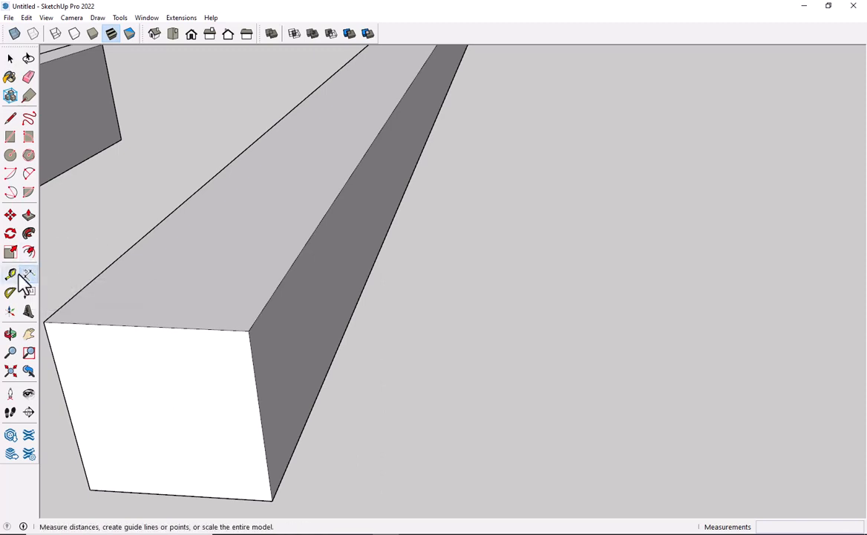
pyautogui.click(249, 331)
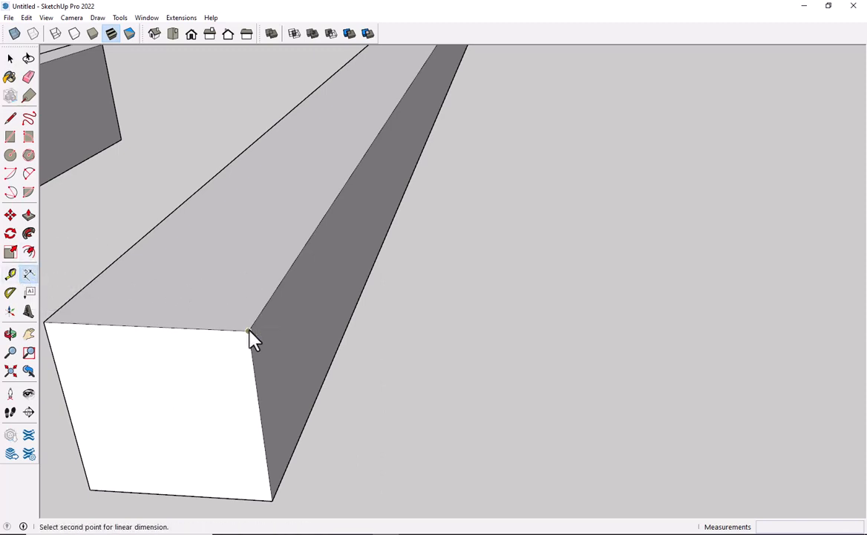
pyautogui.click(272, 500)
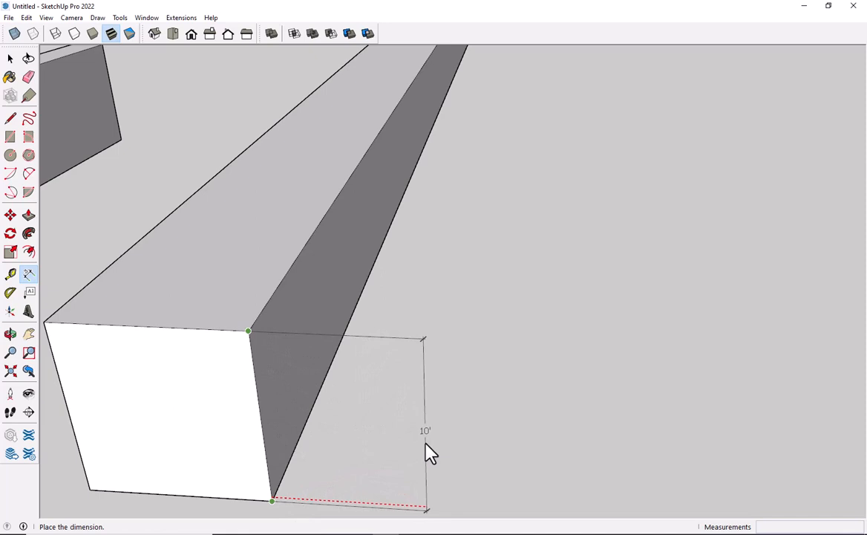
pyautogui.click(426, 451)
pyautogui.scroll(2, 437, 437)
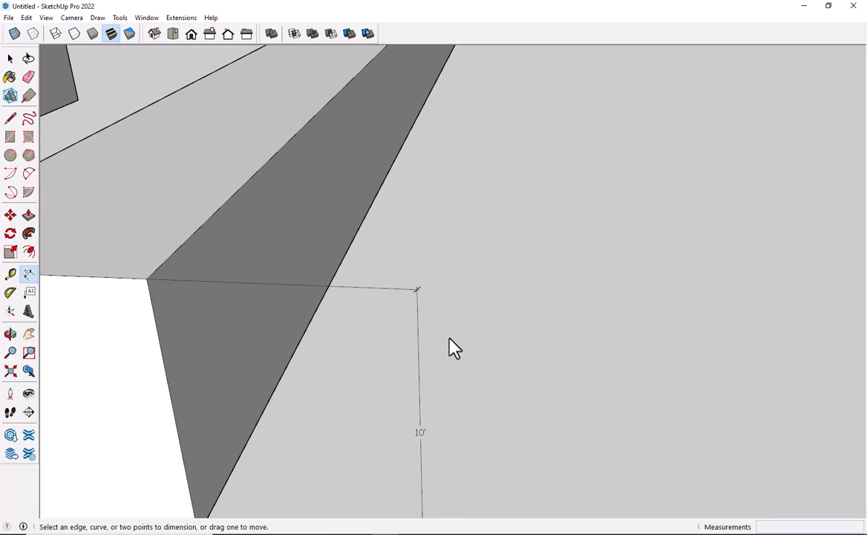
# Step: Undo the height dimension and the 10' extrusion of the longer block
pyautogui.hotkey('ctrl', 'z')
pyautogui.press('space')
pyautogui.scroll(-3, 449, 341)
pyautogui.moveTo(452, 339); pyautogui.dragTo(414, 327, button='middle')
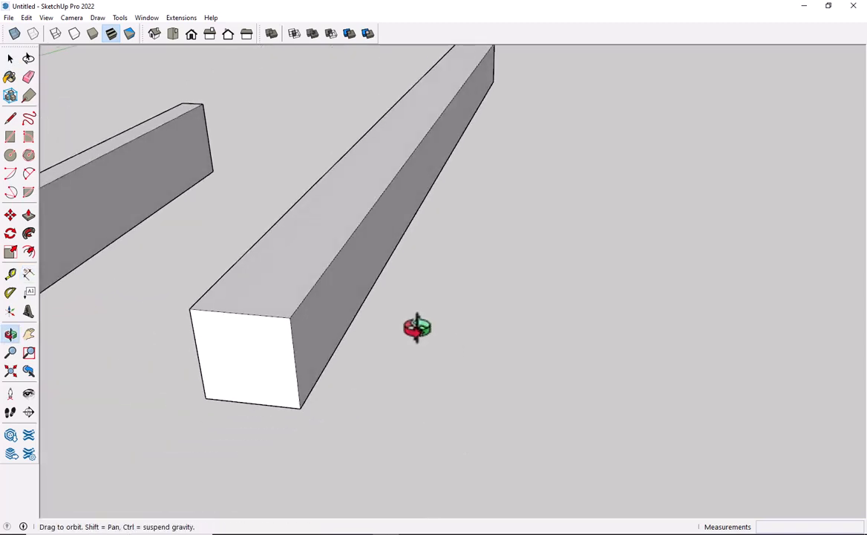
pyautogui.scroll(-6, 426, 340)
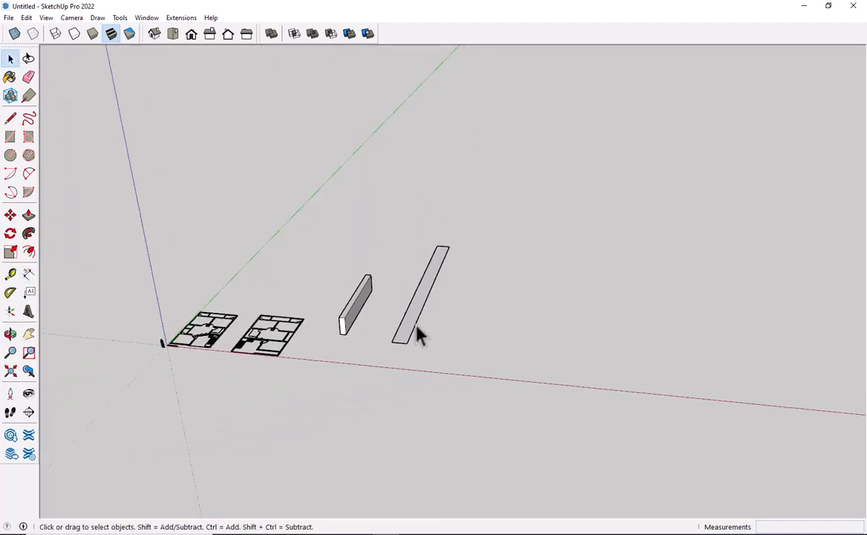
# Step: Delete the practice block and the flat rectangle beside the floor plans
pyautogui.moveTo(457, 300); pyautogui.dragTo(354, 351)
pyautogui.press('Delete')
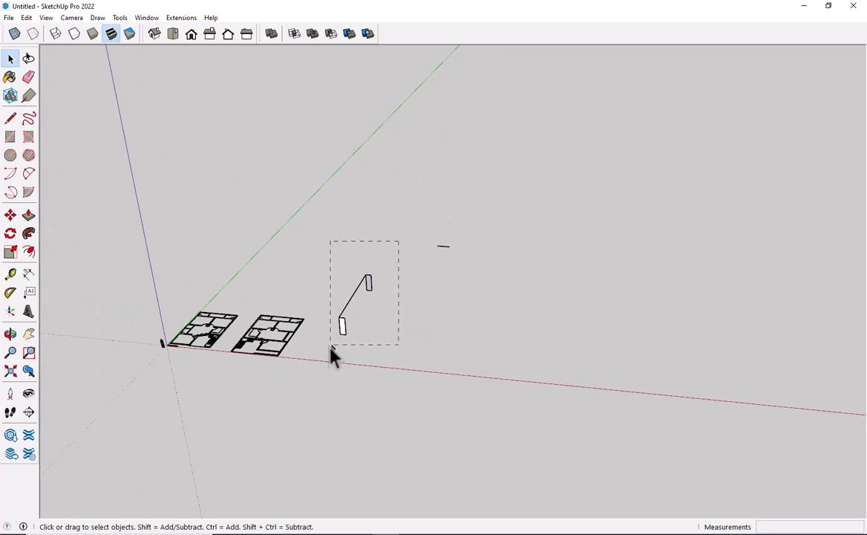
# Step: Draw an 8' 8" by 9" rectangle over the second floor plan's front room wall segment, between window opening and outer wall
pyautogui.scroll(6, 319, 352)
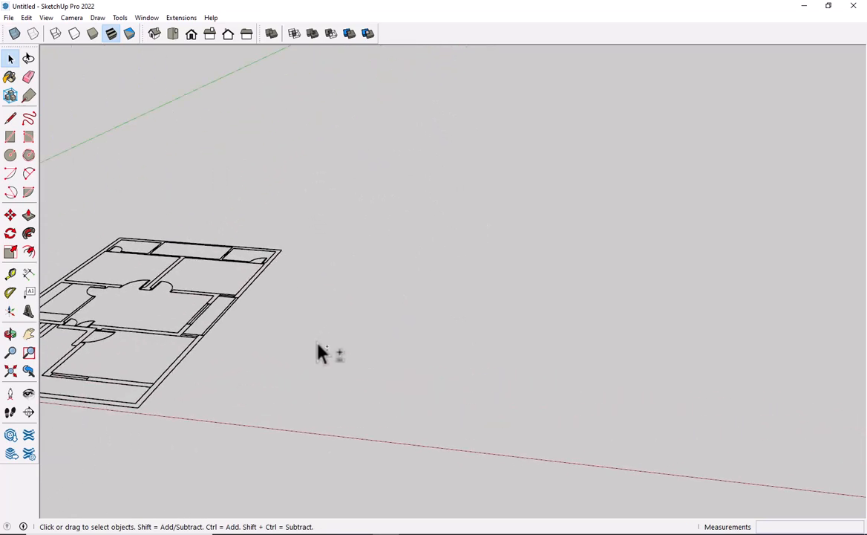
pyautogui.moveTo(319, 352); pyautogui.dragTo(310, 289, button='middle')
pyautogui.scroll(5, 311, 288)
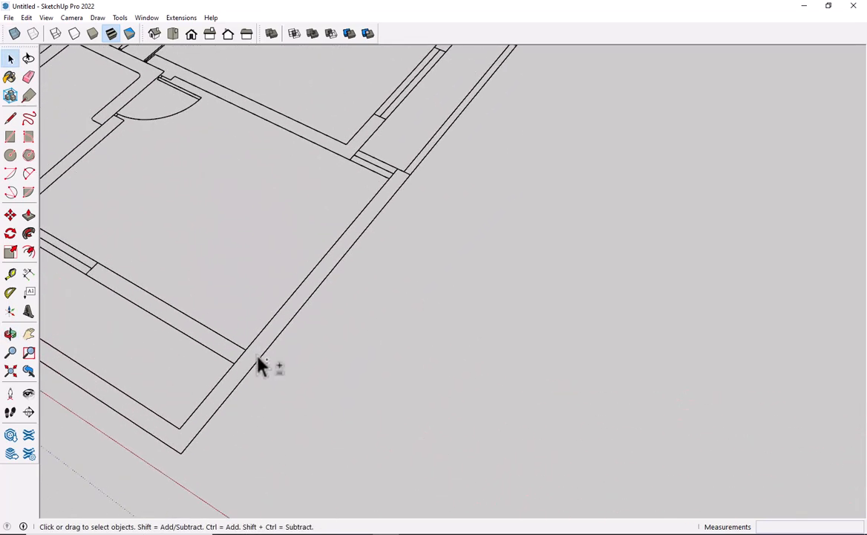
pyautogui.press('r')
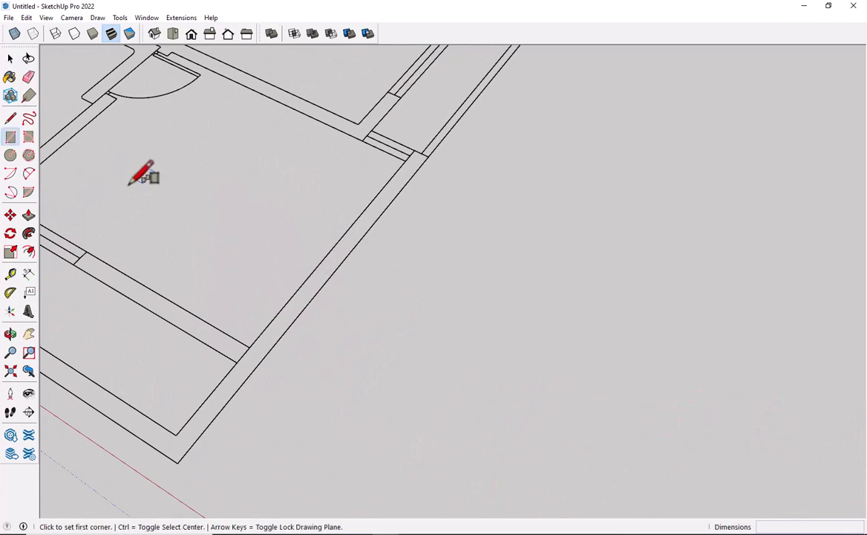
pyautogui.click(74, 261)
pyautogui.click(248, 347)
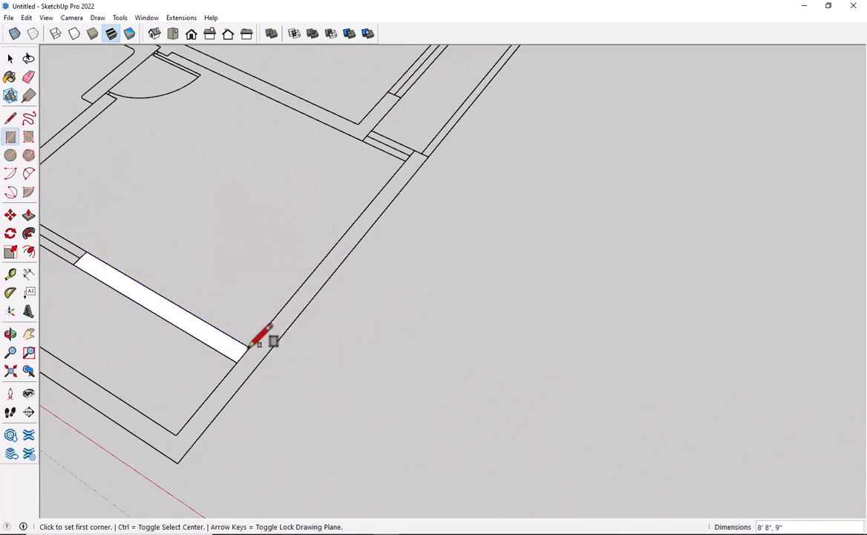
# Step: Push/Pull the traced wall segment's face upward to raise it into a solid wall
pyautogui.press('space')
pyautogui.press('p')
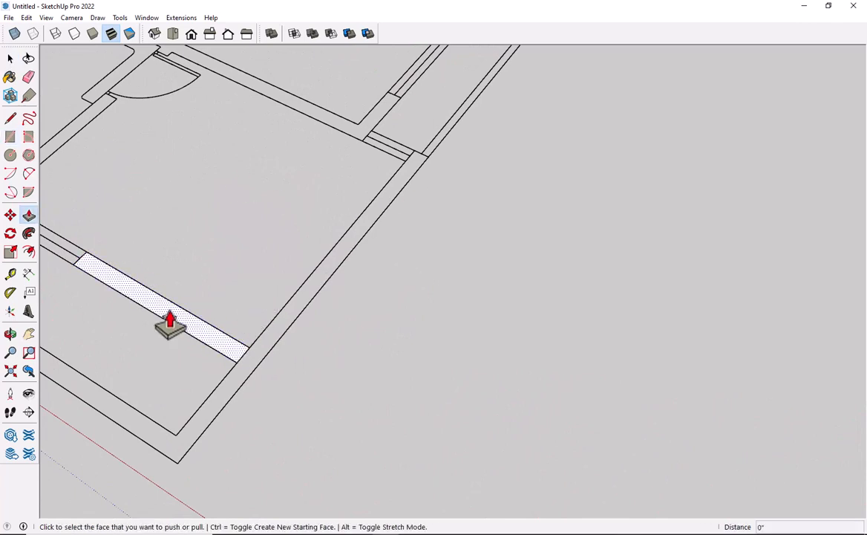
pyautogui.click(170, 321)
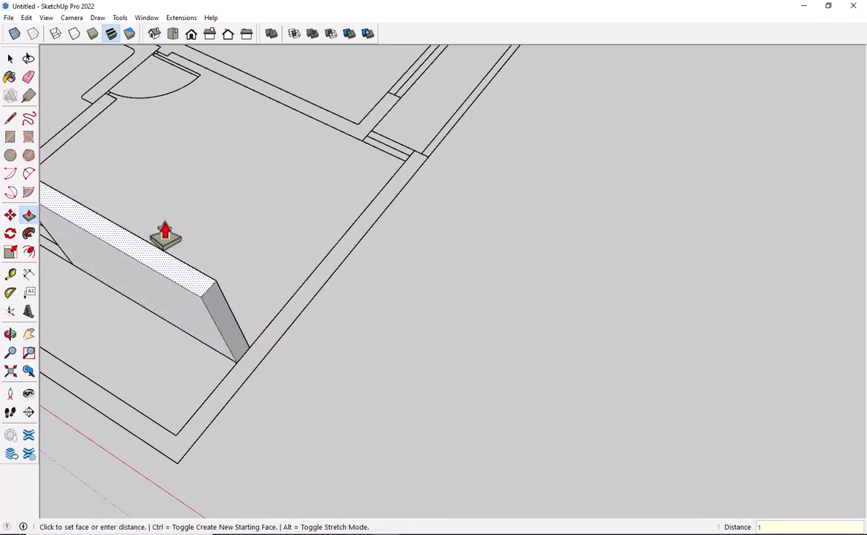
pyautogui.click(165, 235)
pyautogui.press('space')
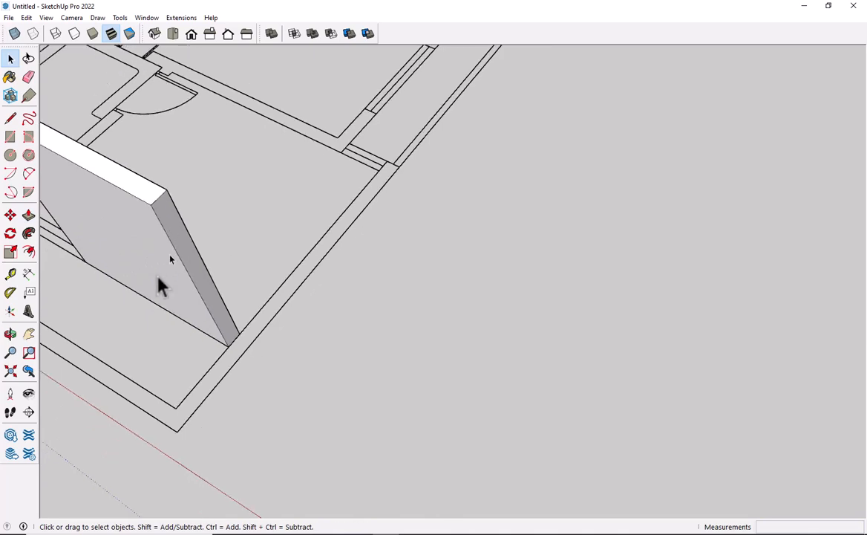
# Step: Delete the solid wall block raised in the second floor plan's front room
pyautogui.scroll(-5, 161, 286)
pyautogui.moveTo(106, 395); pyautogui.dragTo(443, 154, button='middle')
pyautogui.scroll(-3, 219, 445)
pyautogui.moveTo(220, 444); pyautogui.dragTo(153, 490, button='middle')
pyautogui.scroll(3, 308, 292)
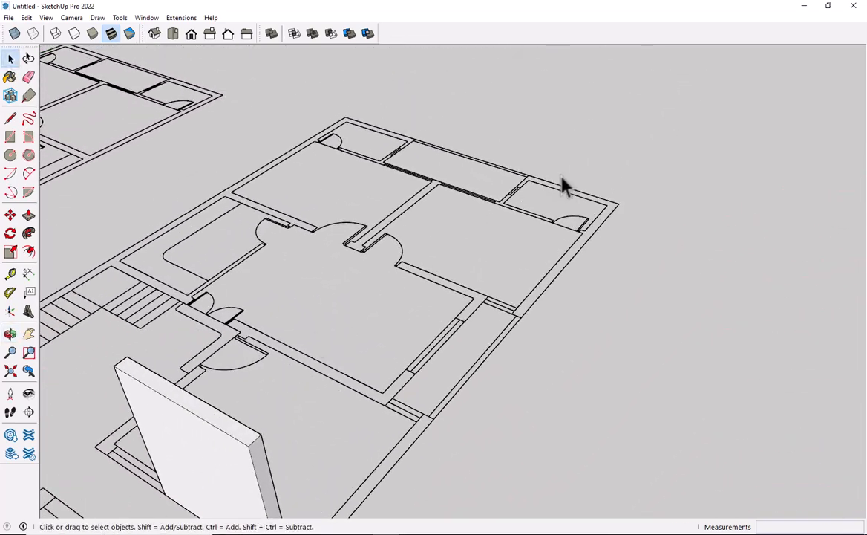
pyautogui.scroll(-5, 159, 441)
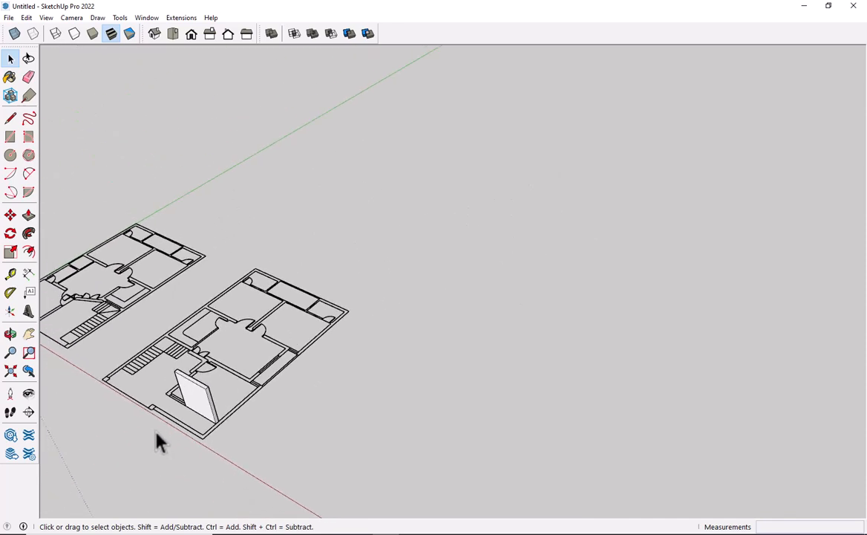
pyautogui.scroll(7, 190, 440)
pyautogui.tripleClick(244, 383)
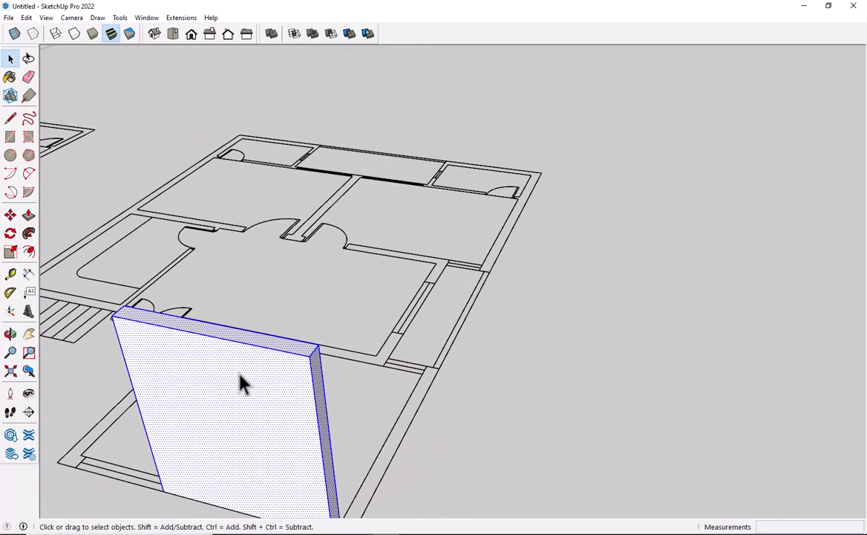
pyautogui.press('Delete')
pyautogui.scroll(-4, 271, 383)
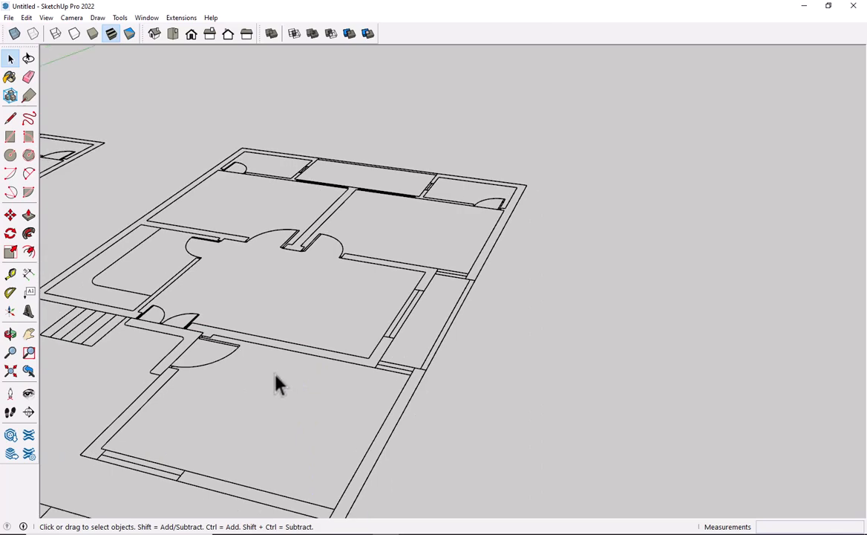
pyautogui.click(11, 235)
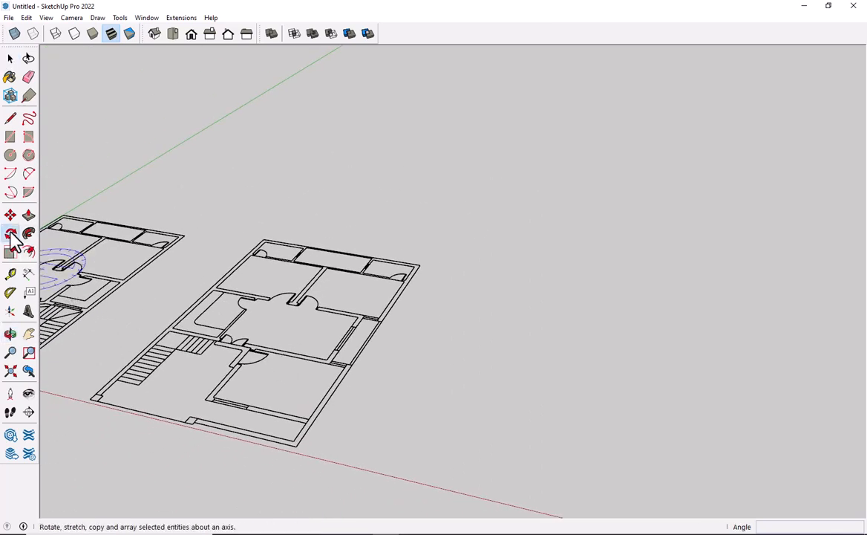
pyautogui.click(296, 447)
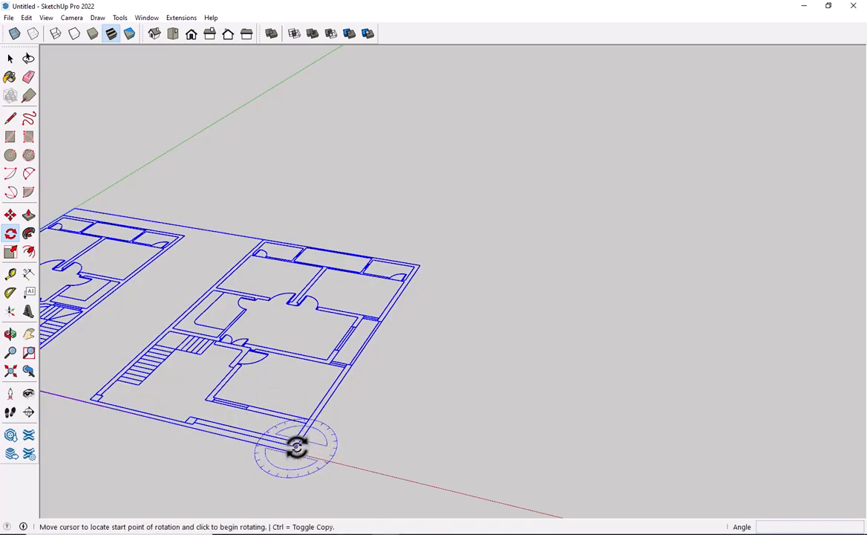
pyautogui.click(354, 364)
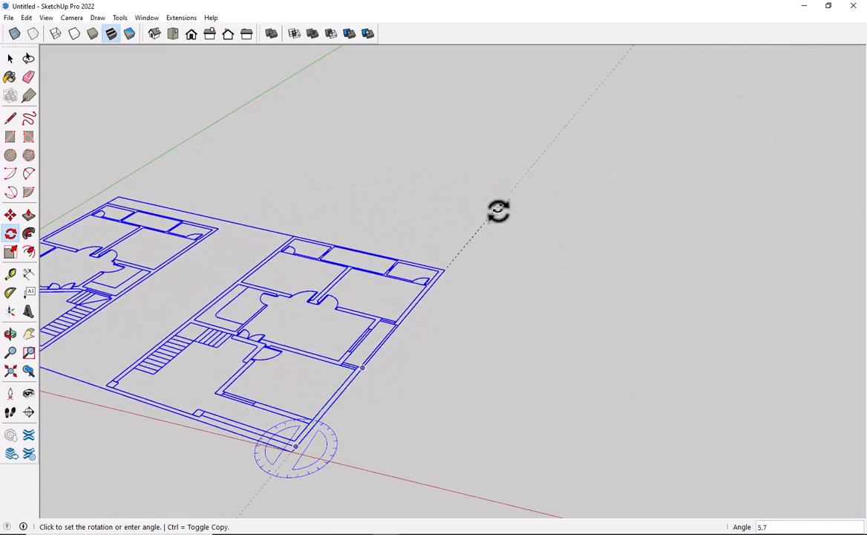
pyautogui.press('space')
pyautogui.click(513, 261)
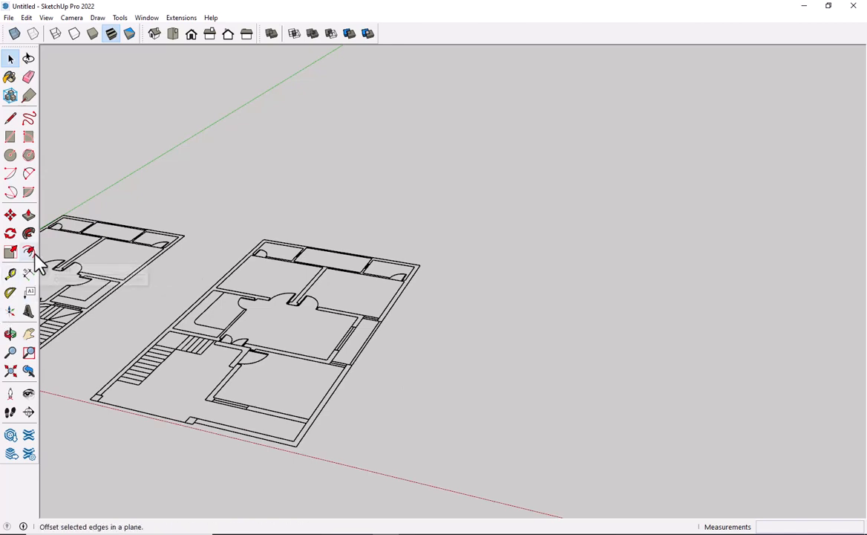
# Step: Select the whole 30X45 drawing and rotate it 45 degrees flat on the ground about the second floor plan's front outer corner
pyautogui.hotkey('ctrl', 'a')
pyautogui.press('q')
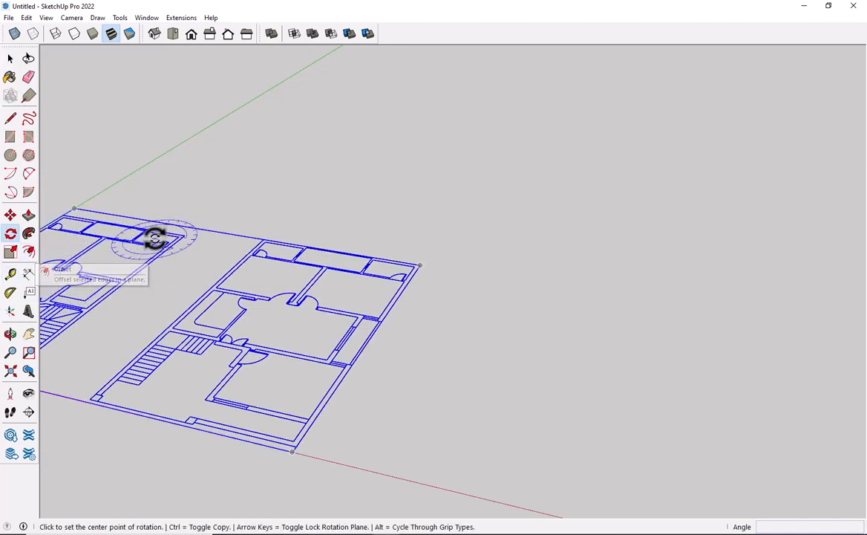
pyautogui.press('Escape')
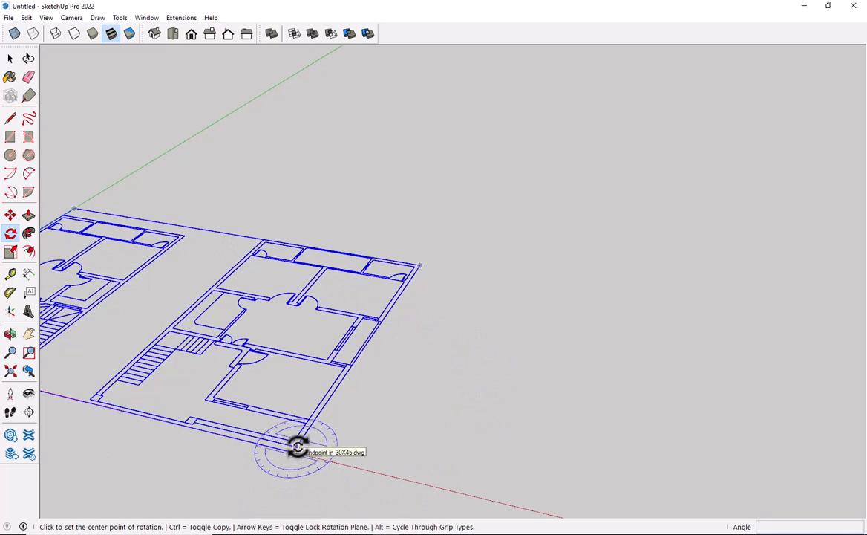
pyautogui.click(297, 446)
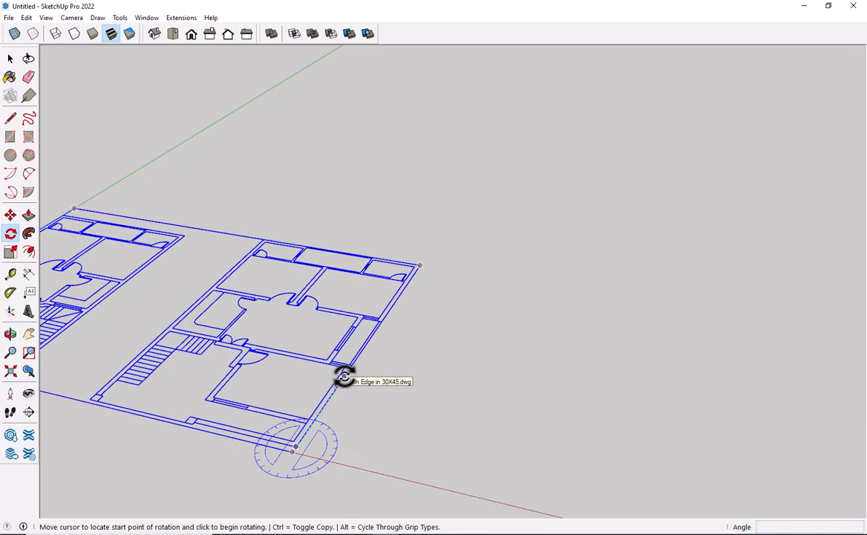
pyautogui.click(343, 377)
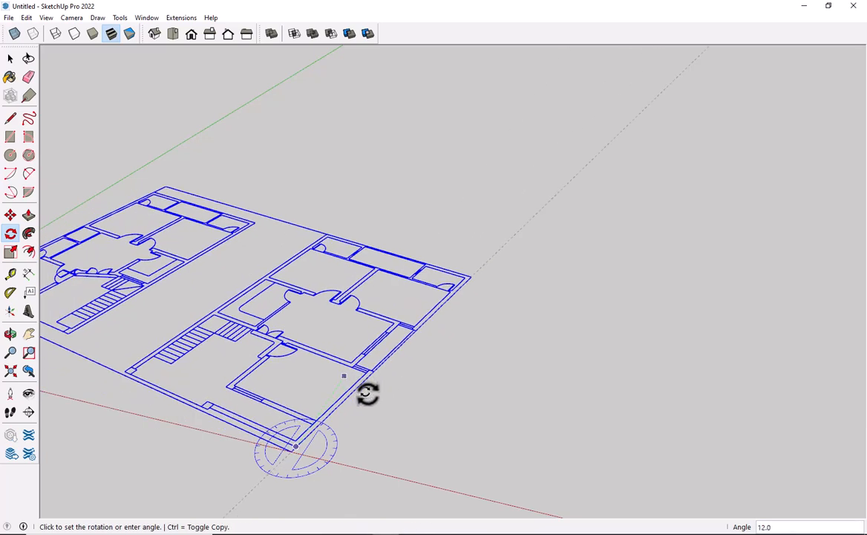
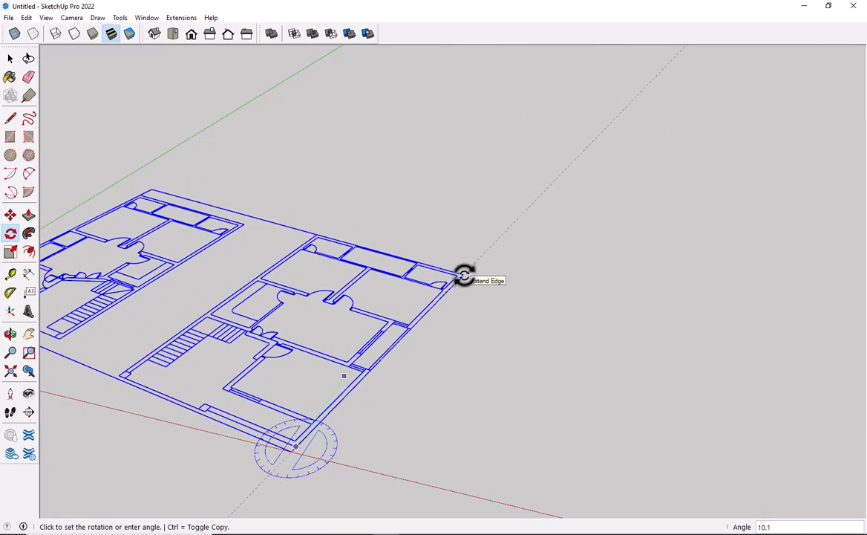
pyautogui.press('Return')
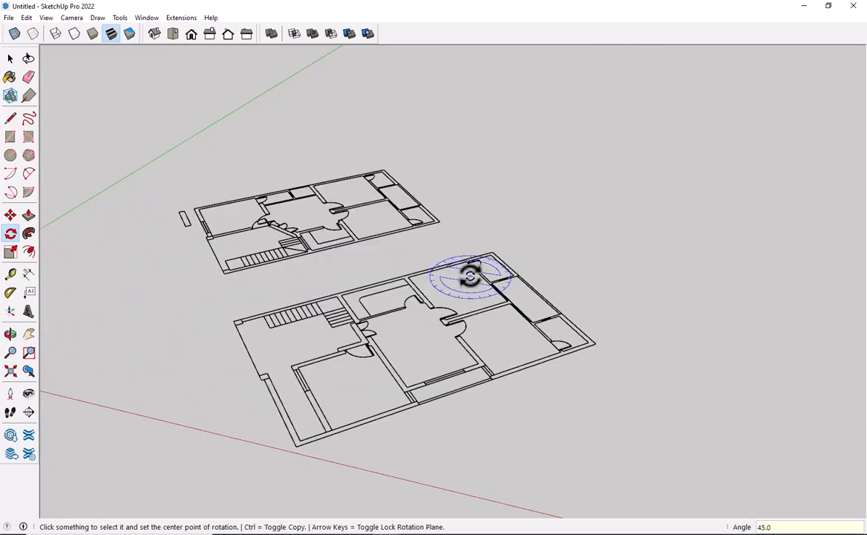
# Step: Undo the 45-degree rotation of the floor plans and leave the Rotate tool
pyautogui.hotkey('ctrl', 'z')
pyautogui.press('space')
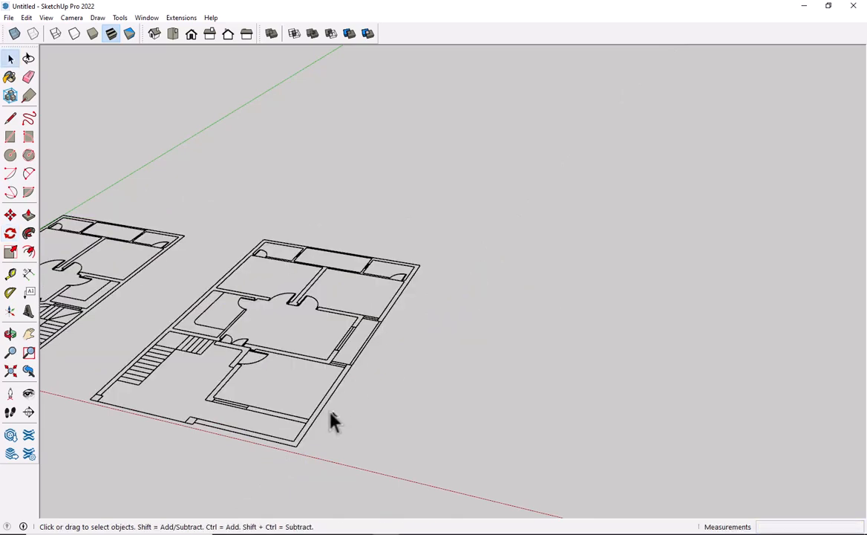
pyautogui.scroll(3, 332, 404)
pyautogui.scroll(-3, 291, 291)
pyautogui.press('q')
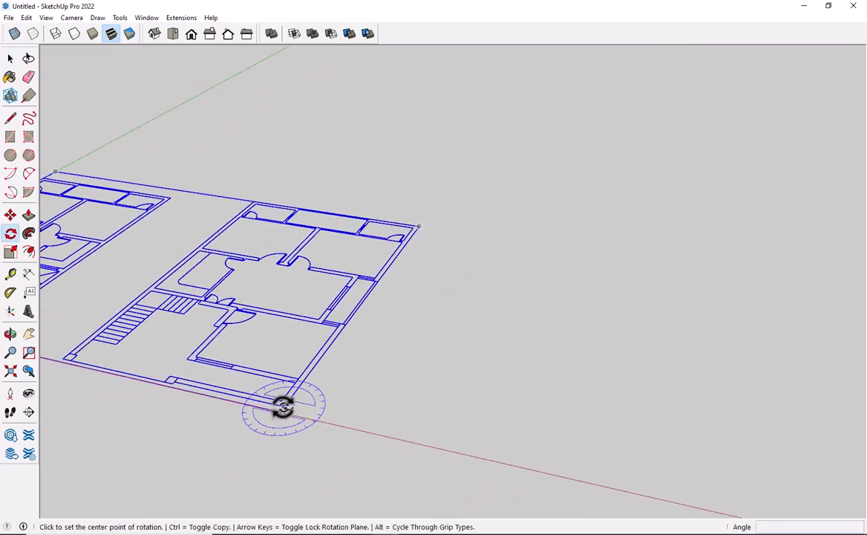
pyautogui.click(282, 406)
pyautogui.click(334, 336)
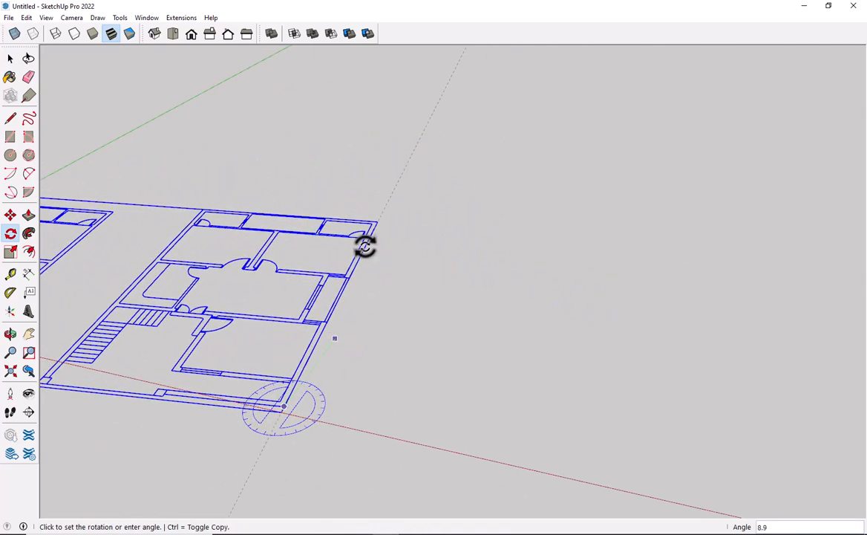
pyautogui.press('space')
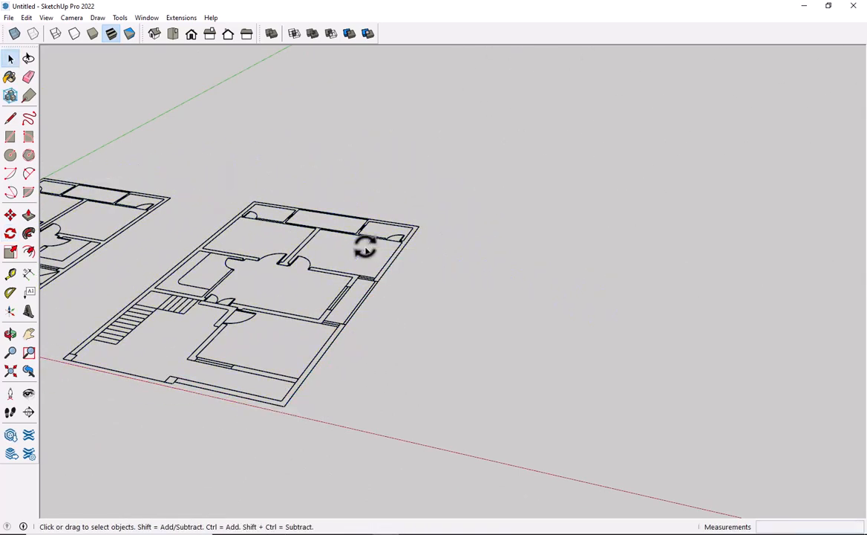
# Step: Try tilting the floor plans about 64.7 degrees around the green axis at the second plan's front outer corner
pyautogui.press('q')
pyautogui.click(284, 408)
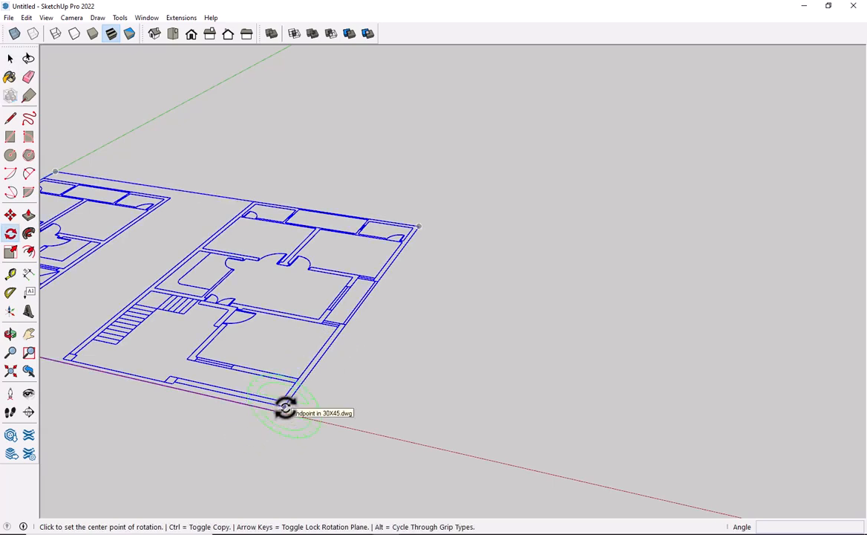
pyautogui.click(284, 407)
pyautogui.click(195, 386)
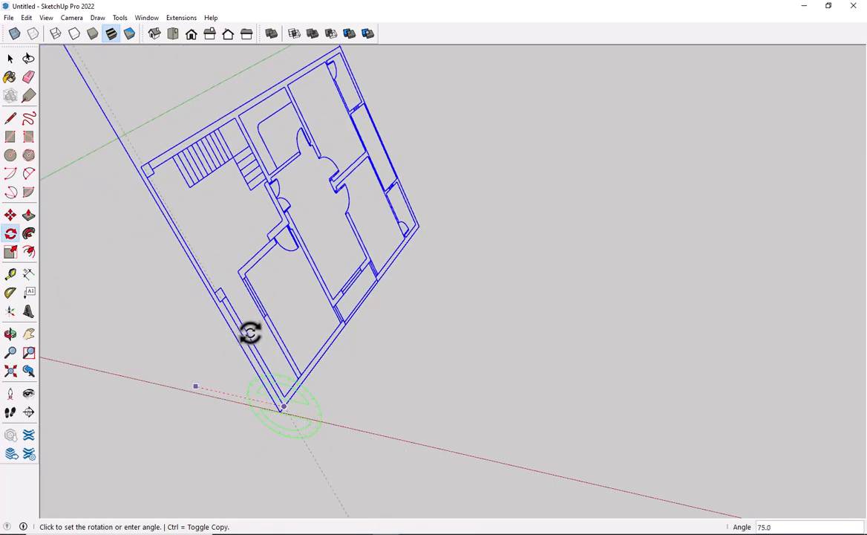
pyautogui.click(226, 318)
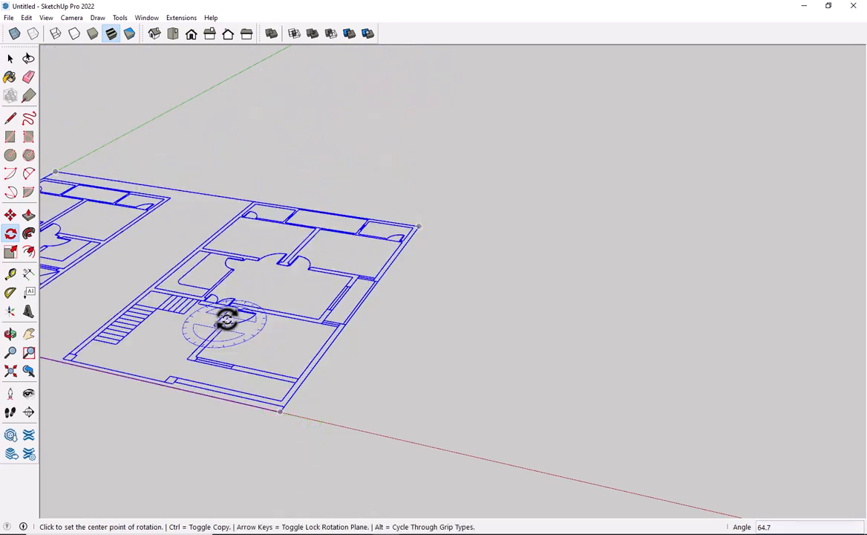
pyautogui.press('space')
pyautogui.click(250, 352)
# Step: Try tilting the floor plans about 32.2 degrees at the same corner with the rotation plane locked to the red axis
pyautogui.press('q')
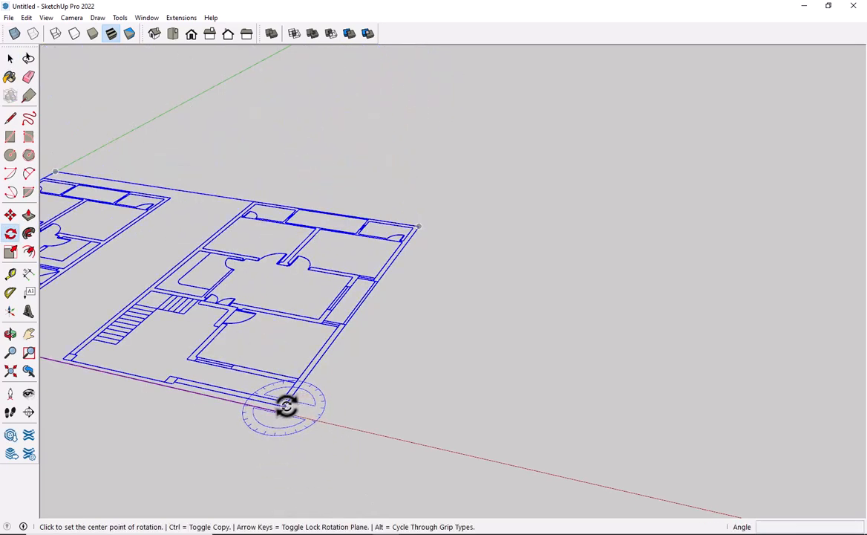
pyautogui.press('Right')
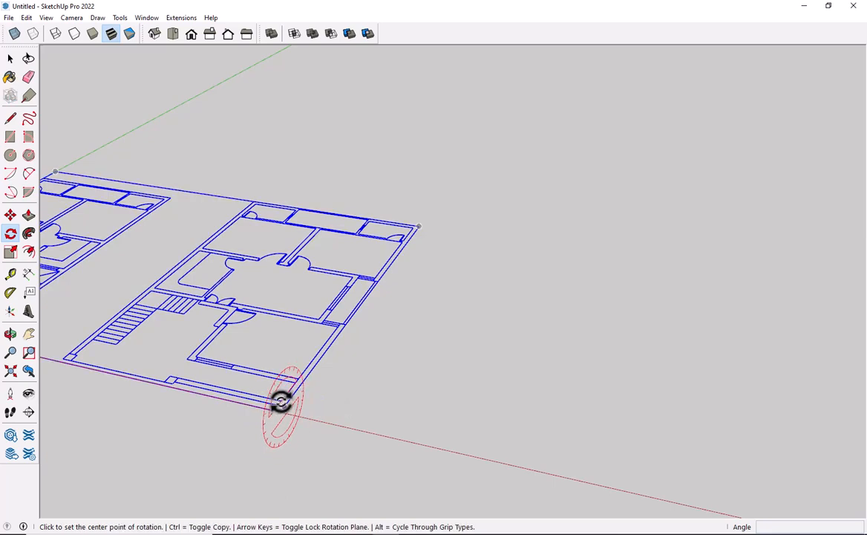
pyautogui.click(283, 404)
pyautogui.click(344, 326)
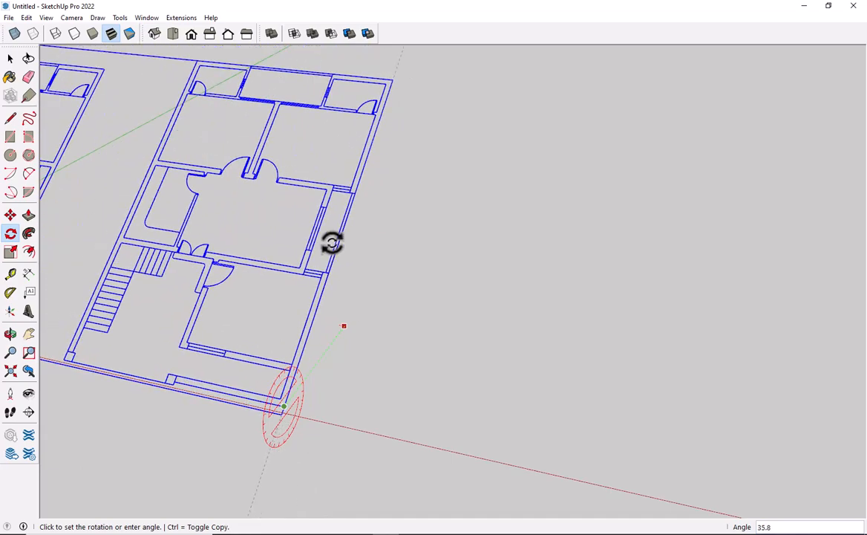
pyautogui.click(336, 250)
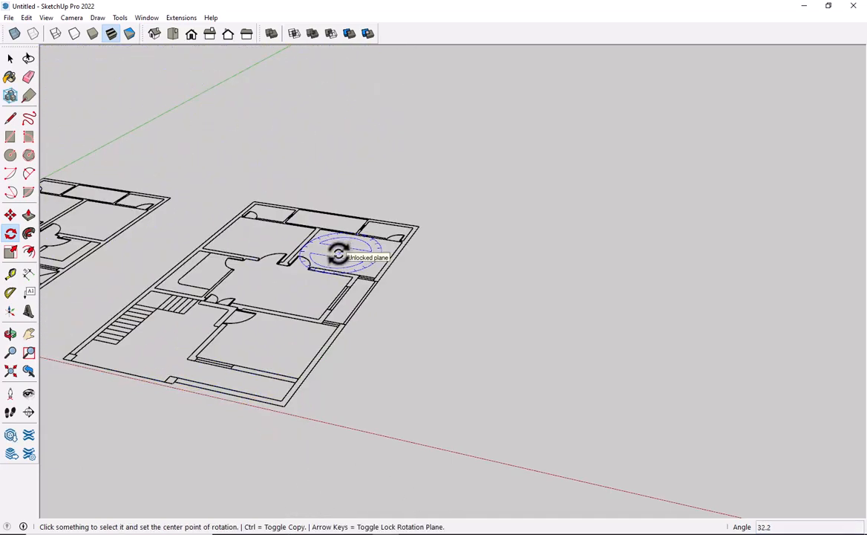
pyautogui.press('space')
pyautogui.click(273, 357)
# Step: Draw a single straight line in the empty area beside the second floor plan's outer wall
pyautogui.scroll(-3, 272, 357)
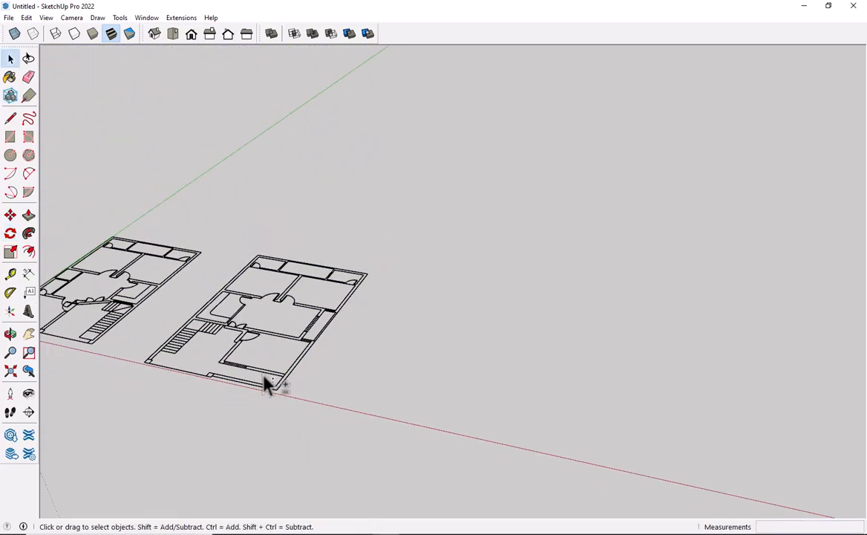
pyautogui.keyDown('shift'); pyautogui.moveTo(265, 377); pyautogui.dragTo(238, 342, button='middle'); pyautogui.keyUp('shift')
pyautogui.scroll(2, 359, 491)
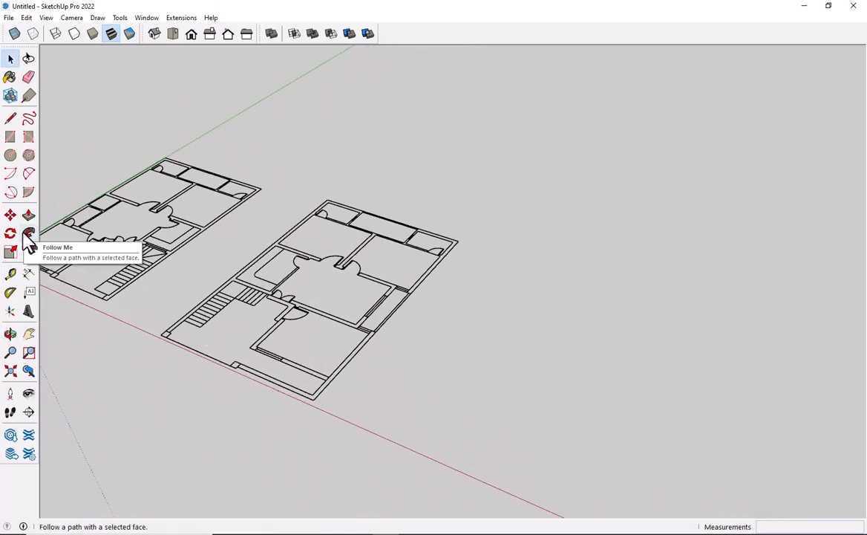
pyautogui.scroll(-3, 331, 364)
pyautogui.keyDown('shift'); pyautogui.moveTo(331, 364); pyautogui.dragTo(242, 355, button='middle'); pyautogui.keyUp('shift')
pyautogui.moveTo(241, 355); pyautogui.dragTo(278, 334, button='middle')
pyautogui.scroll(4, 294, 377)
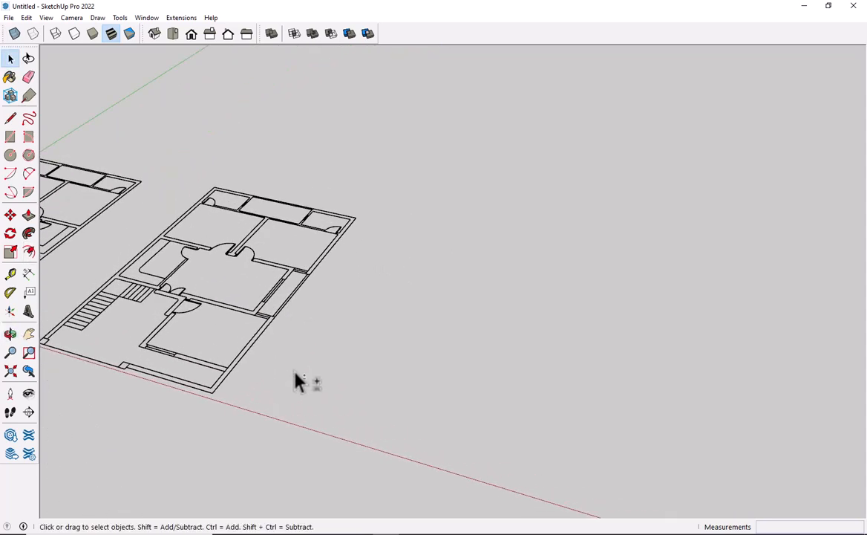
pyautogui.press('l')
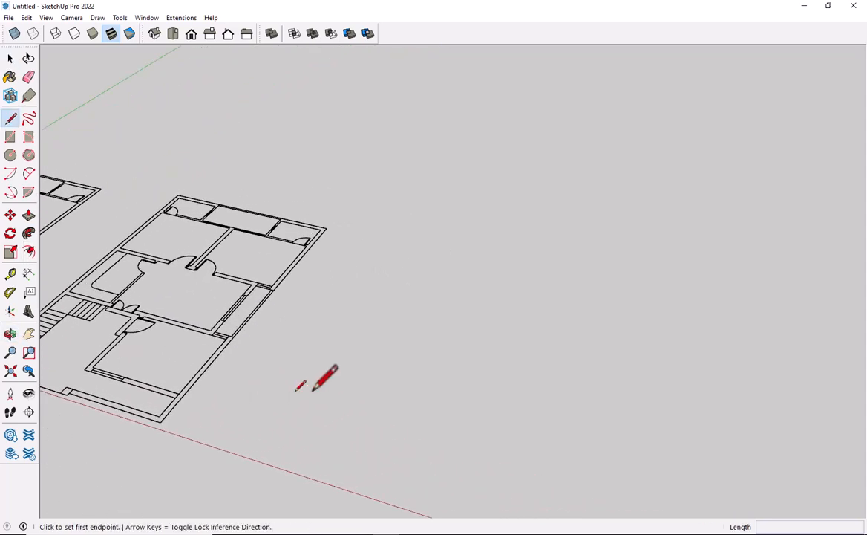
pyautogui.click(311, 389)
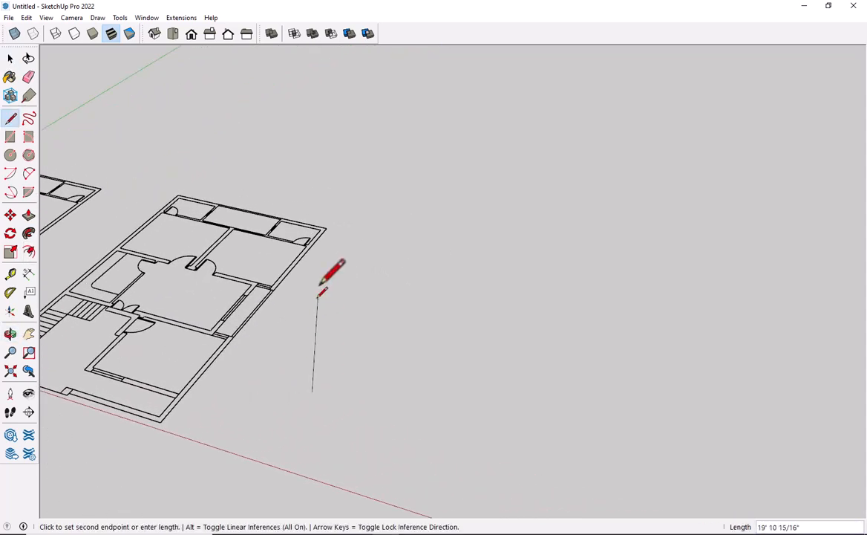
pyautogui.click(281, 203)
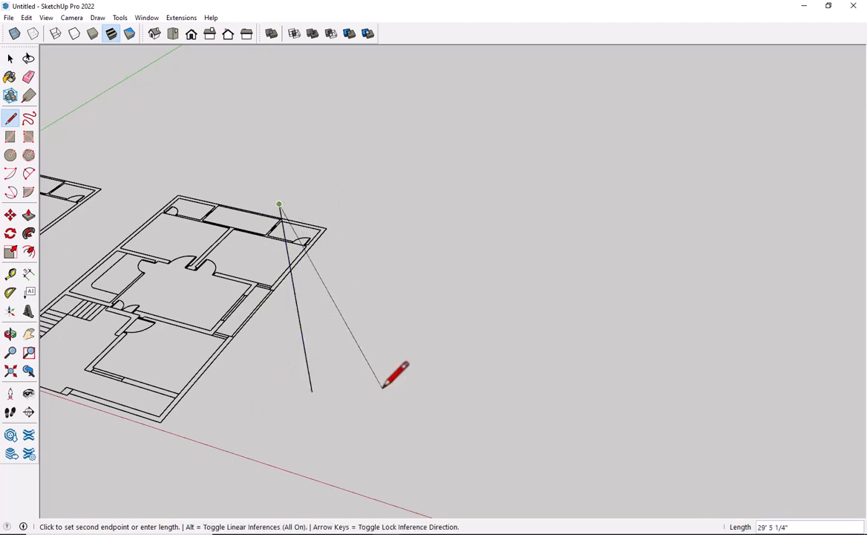
pyautogui.press('Escape')
# Step: Draw an open zigzag of seven connected line segments in the empty space beyond the single line
pyautogui.click(437, 303)
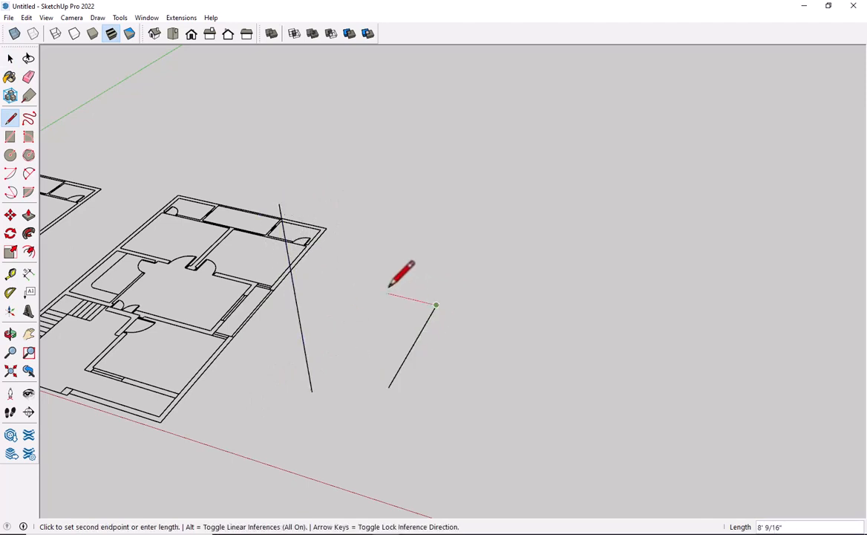
pyautogui.click(380, 291)
pyautogui.click(375, 220)
pyautogui.click(448, 235)
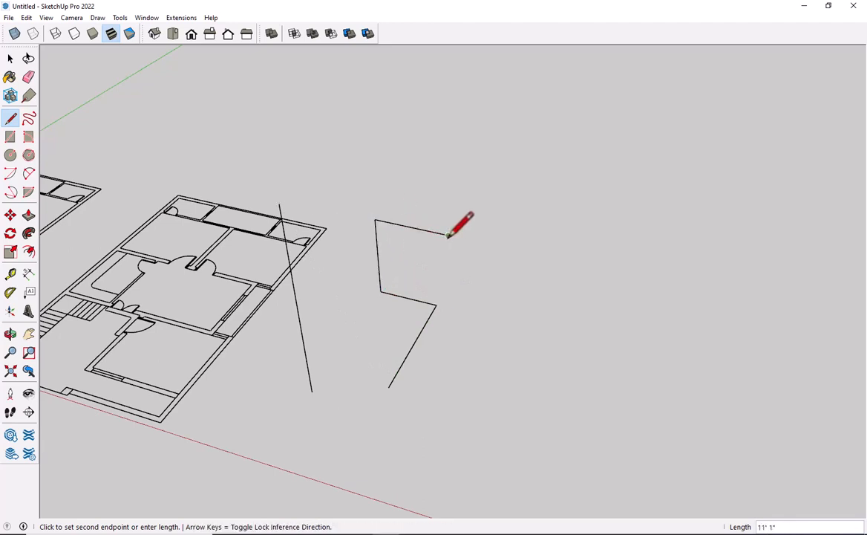
pyautogui.click(448, 137)
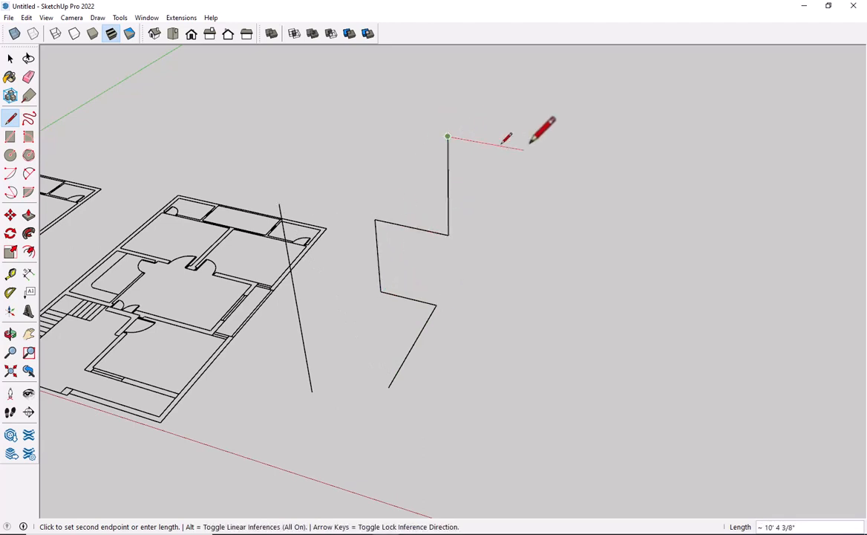
pyautogui.click(566, 140)
pyautogui.click(562, 221)
pyautogui.press('space')
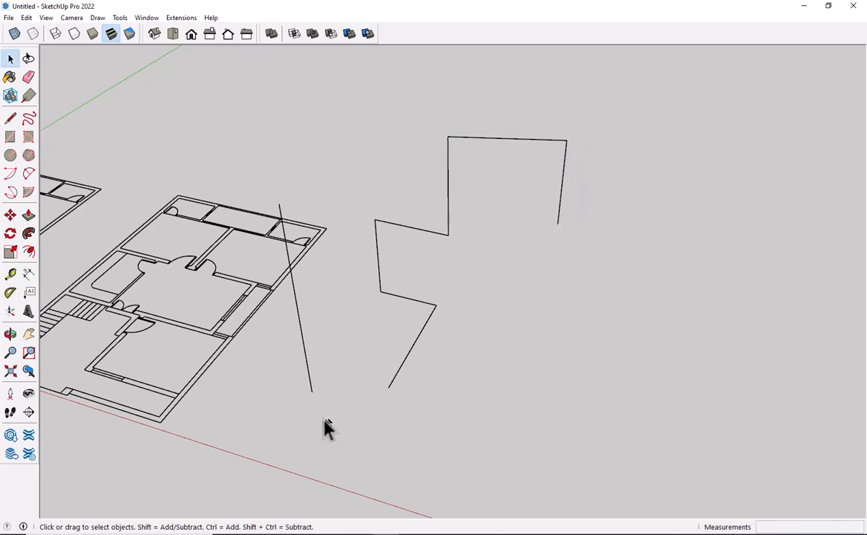
# Step: Draw a circle of about 11 5/8" radius centred on the lower endpoint of the single straight line
pyautogui.scroll(1, 331, 372)
pyautogui.scroll(1, 248, 405)
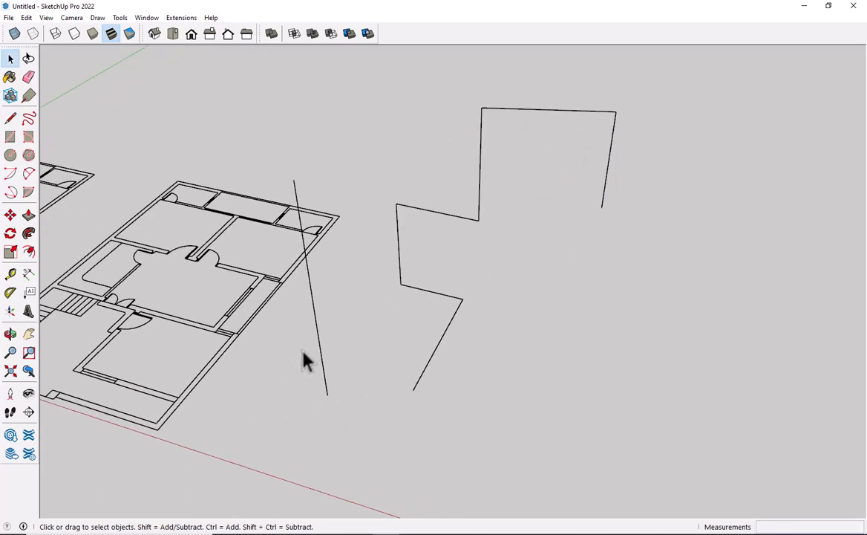
pyautogui.press('c')
pyautogui.click(328, 394)
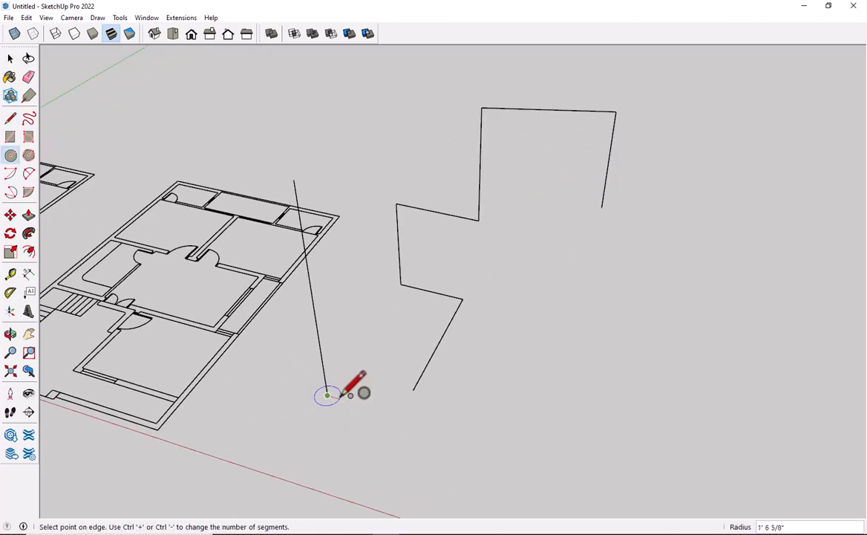
pyautogui.click(327, 395)
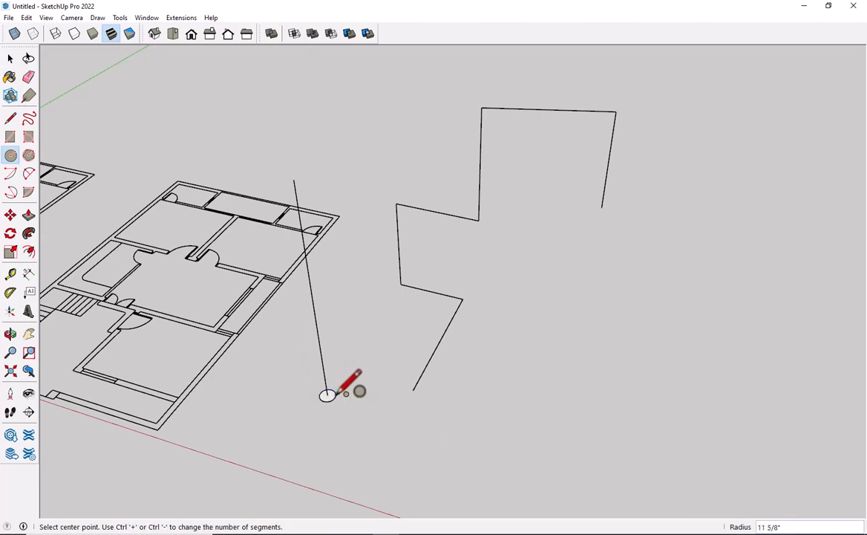
# Step: Draw a larger circle centred on the zigzag's lower endpoint, facing along its first segment
pyautogui.click(414, 389)
pyautogui.click(412, 376)
pyautogui.press('space')
# Step: Select all the connected segments of the zigzag path, leaving out the circle at its end
pyautogui.scroll(-4, 487, 396)
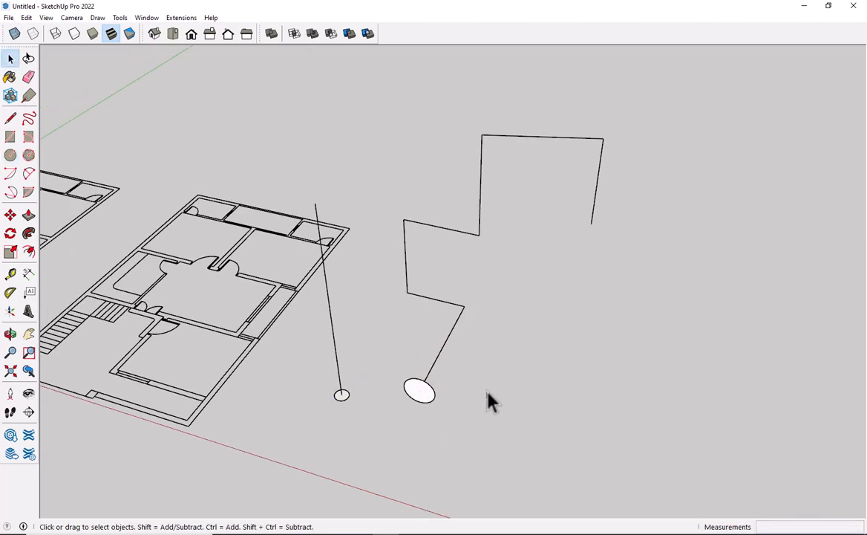
pyautogui.scroll(-1, 438, 416)
pyautogui.scroll(4, 375, 403)
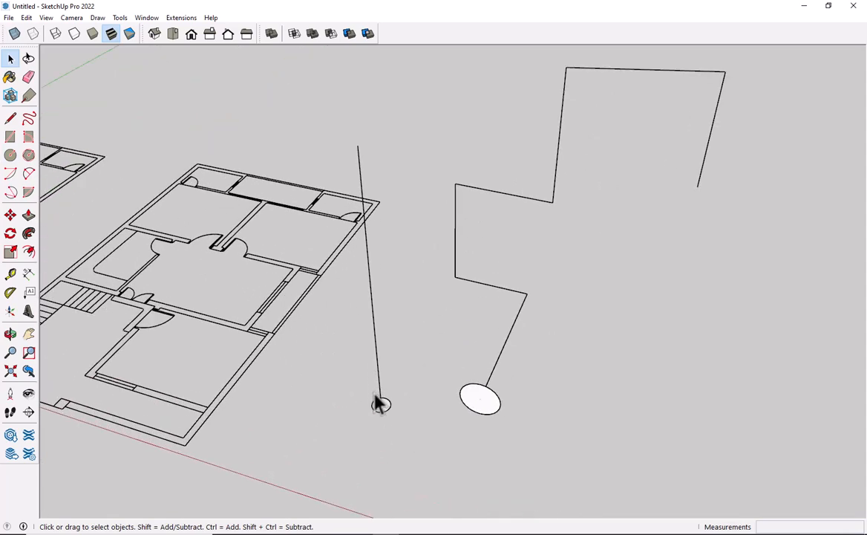
pyautogui.scroll(-4, 385, 181)
pyautogui.keyDown('shift'); pyautogui.moveTo(380, 191); pyautogui.dragTo(420, 277, button='middle'); pyautogui.keyUp('shift')
pyautogui.scroll(4, 420, 267)
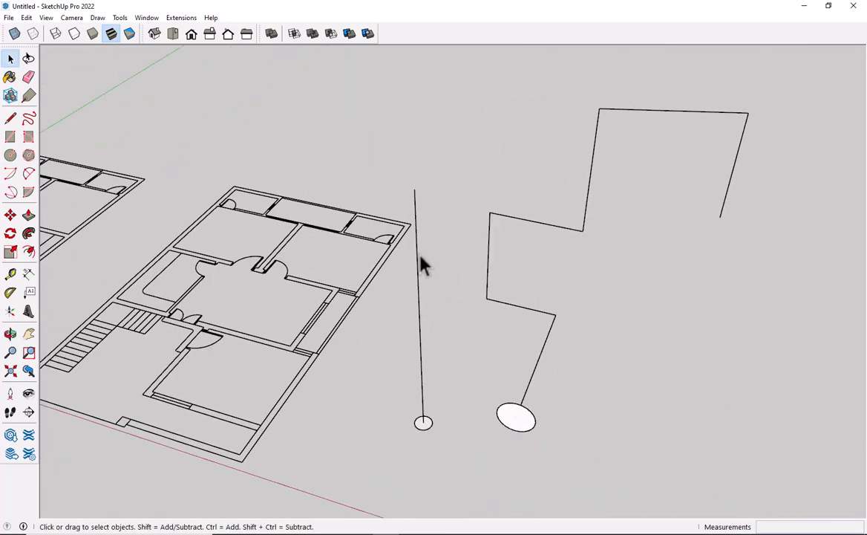
pyautogui.moveTo(613, 300); pyautogui.dragTo(722, 144, button='middle')
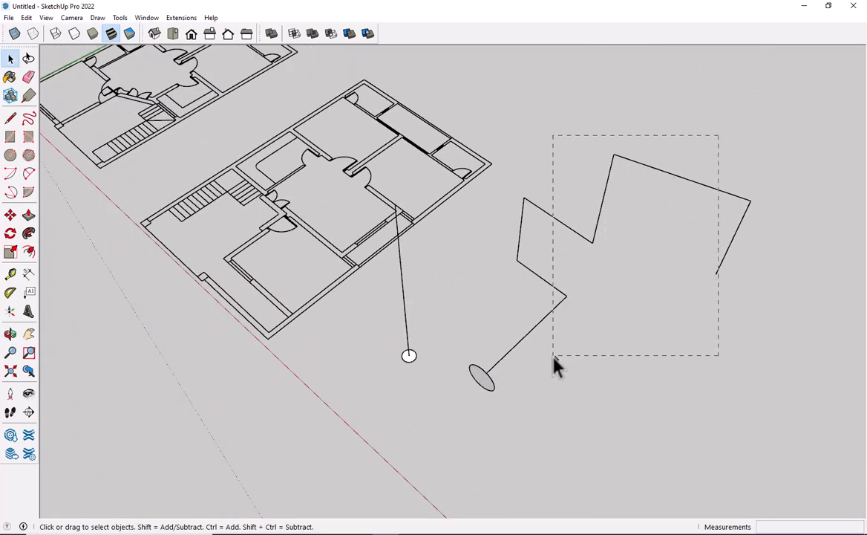
pyautogui.moveTo(526, 369); pyautogui.dragTo(526, 367)
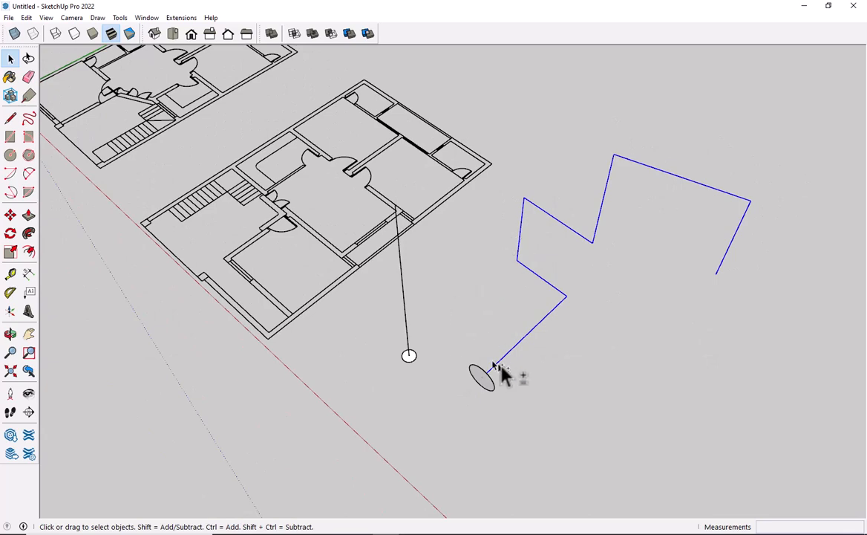
# Step: Extrude the small circle along the single straight line with Follow Me to form a round pole
pyautogui.moveTo(499, 368); pyautogui.dragTo(398, 369, button='middle')
pyautogui.scroll(3, 426, 386)
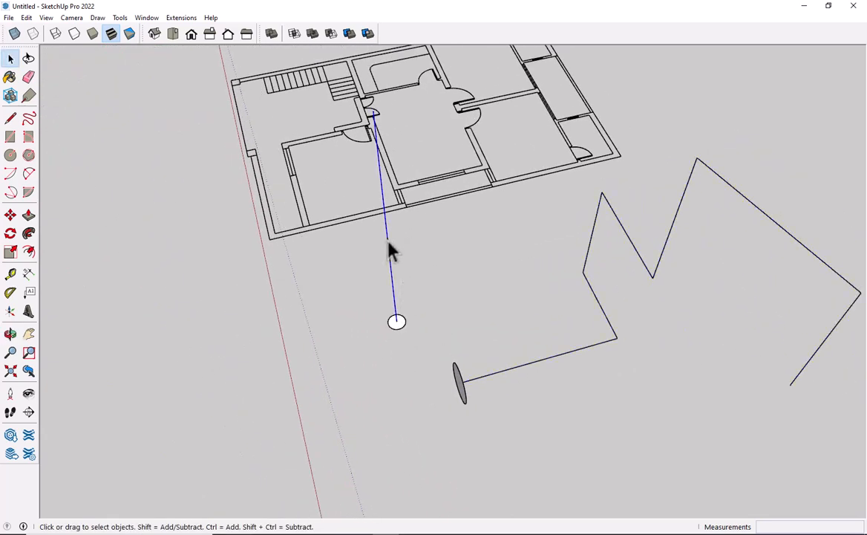
pyautogui.moveTo(358, 290); pyautogui.dragTo(651, 194, button='middle')
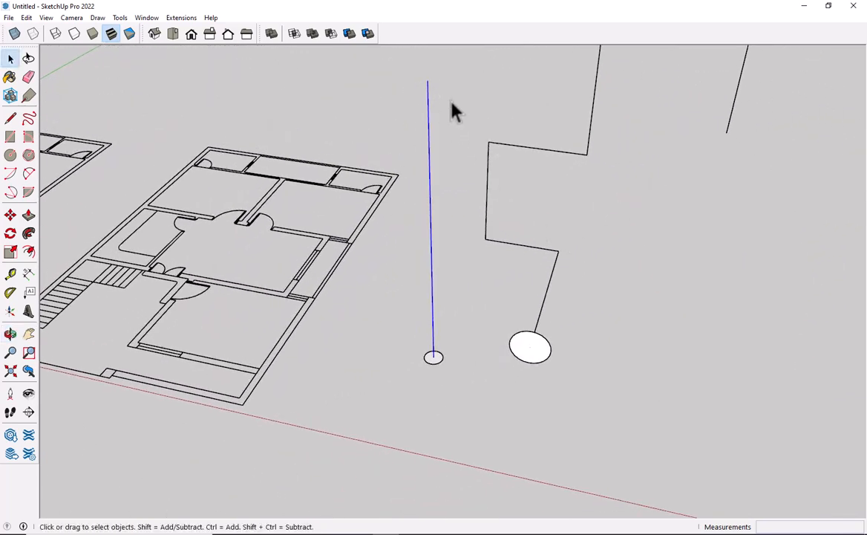
pyautogui.click(28, 236)
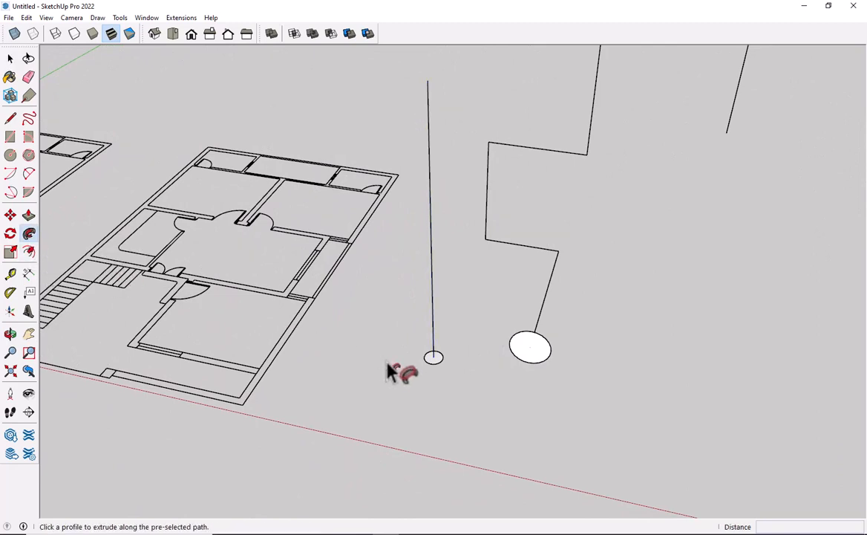
pyautogui.click(435, 362)
pyautogui.press('space')
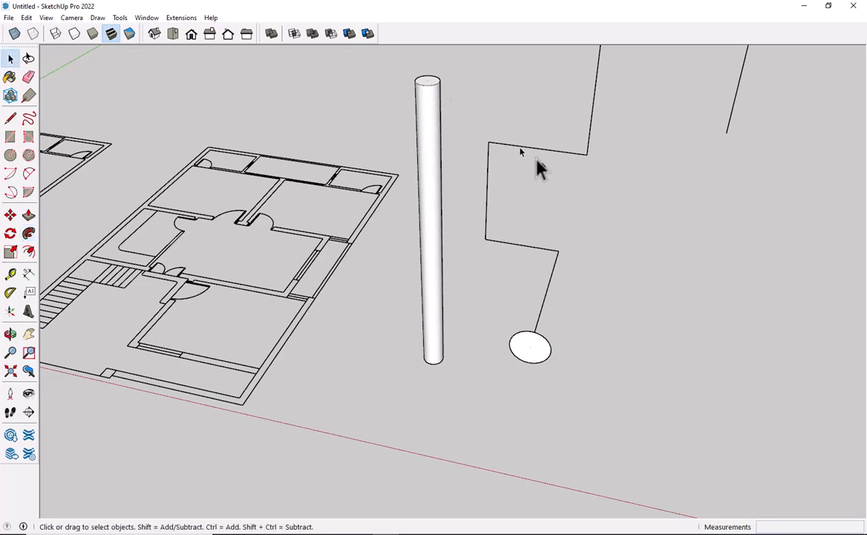
# Step: Select all the zigzag's segments as the path and extrude the larger circle along them with Follow Me
pyautogui.scroll(-3, 533, 157)
pyautogui.keyDown('shift'); pyautogui.moveTo(524, 184); pyautogui.dragTo(368, 258, button='middle'); pyautogui.keyUp('shift')
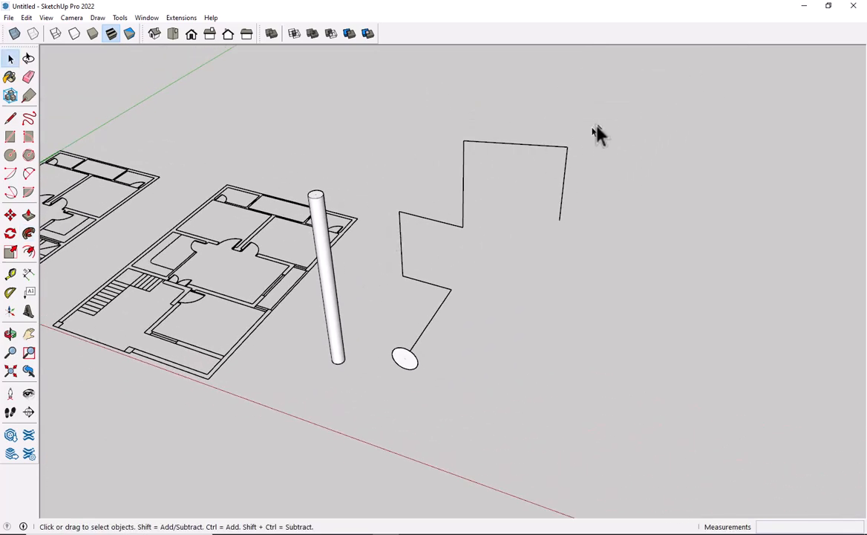
pyautogui.moveTo(485, 249); pyautogui.dragTo(482, 182, button='middle')
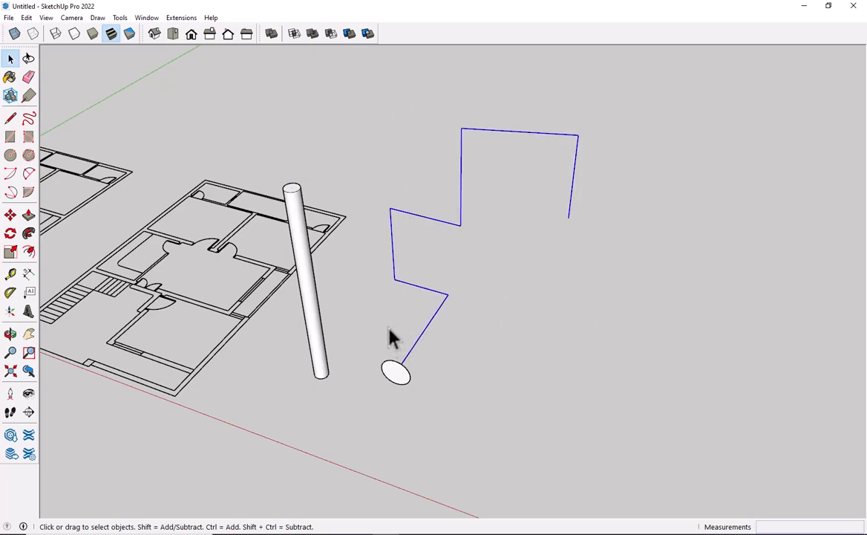
pyautogui.moveTo(427, 340); pyautogui.dragTo(495, 223, button='middle')
pyautogui.scroll(3, 465, 236)
pyautogui.scroll(2, 512, 227)
pyautogui.scroll(-3, 512, 226)
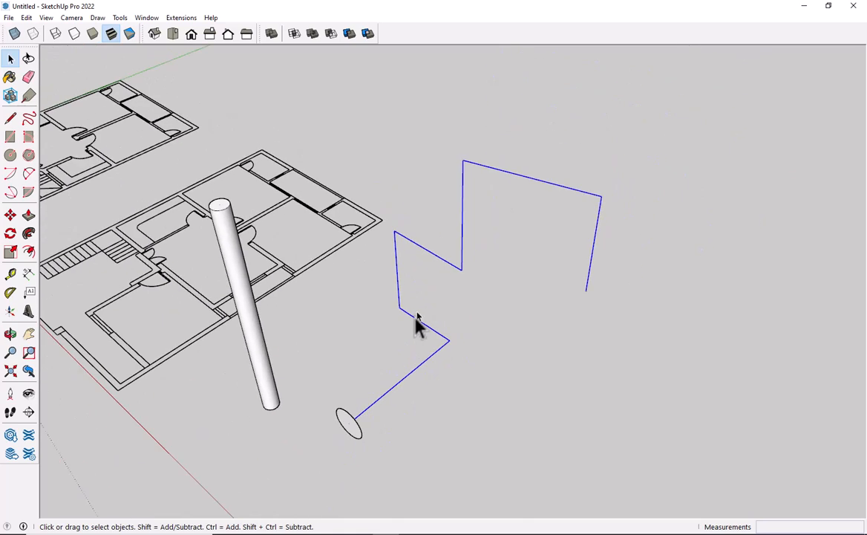
pyautogui.moveTo(418, 325); pyautogui.dragTo(333, 287, button='middle')
pyautogui.scroll(3, 529, 307)
pyautogui.scroll(2, 529, 306)
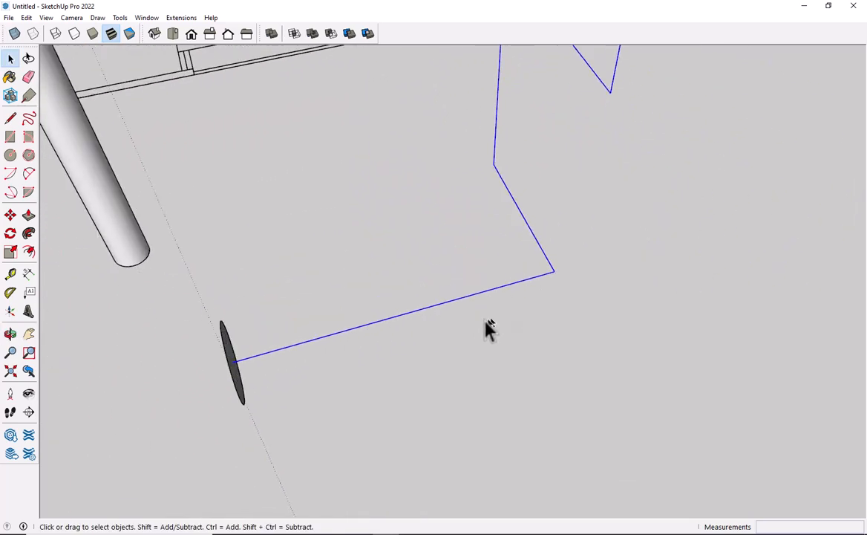
pyautogui.moveTo(488, 329); pyautogui.dragTo(409, 333, button='middle')
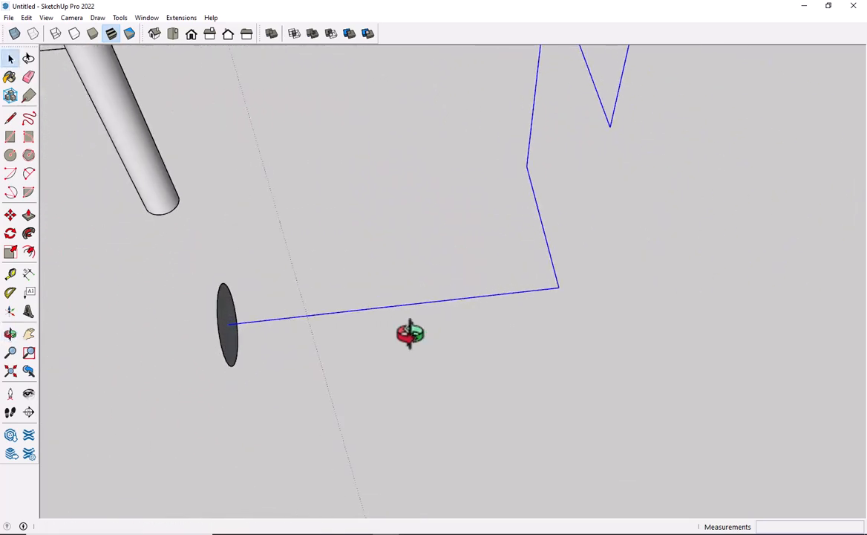
pyautogui.click(28, 234)
pyautogui.click(222, 328)
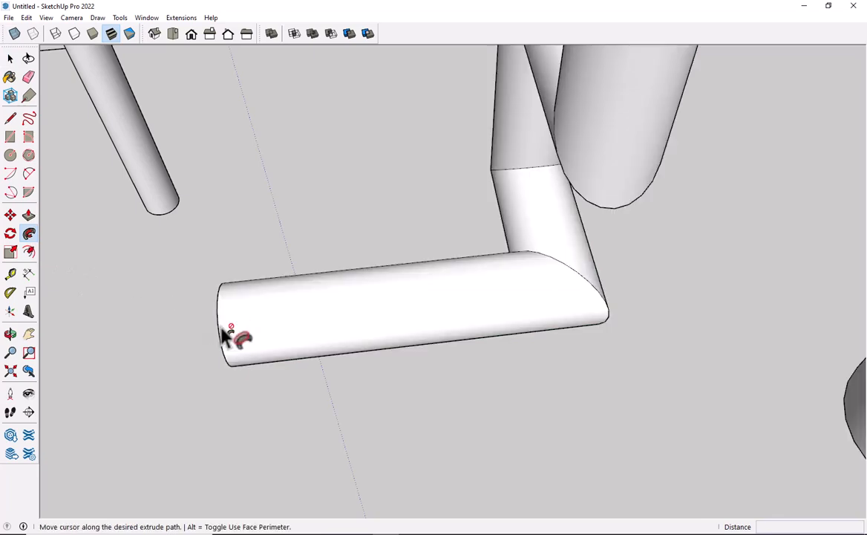
pyautogui.scroll(-5, 222, 329)
pyautogui.press('space')
# Step: Draw an open zigzag of four connected line segments in the empty area beyond the bent pipe
pyautogui.moveTo(194, 349)
pyautogui.mouseDown(button='middle')
pyautogui.moveTo(309, 303)
pyautogui.moveTo(583, 155)
pyautogui.moveTo(436, 333)
pyautogui.moveTo(327, 354)
pyautogui.moveTo(316, 298)
pyautogui.mouseUp(button='middle')
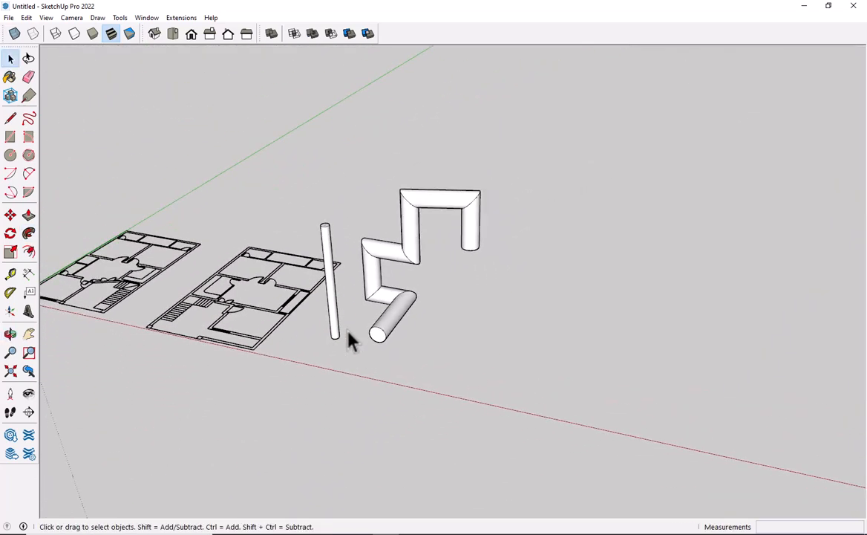
pyautogui.press('l')
pyautogui.click(479, 372)
pyautogui.click(581, 295)
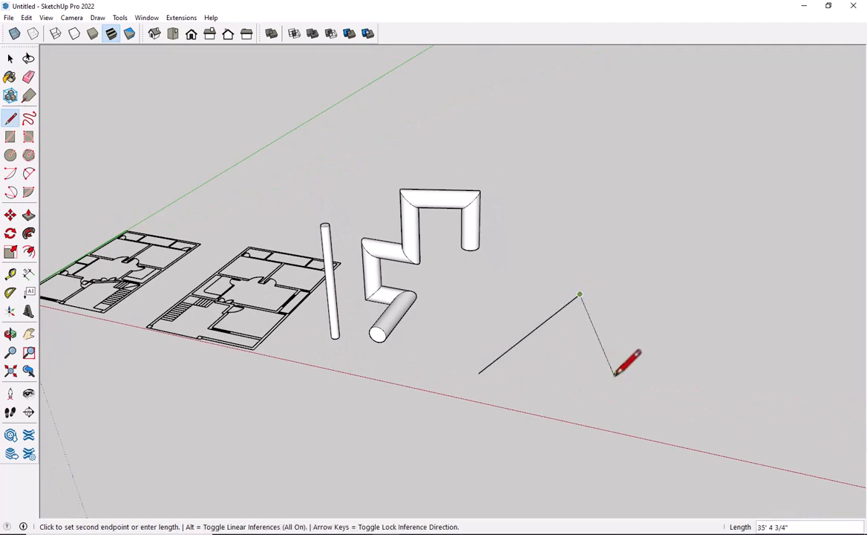
pyautogui.click(615, 375)
pyautogui.click(671, 248)
pyautogui.click(765, 280)
pyautogui.press('space')
pyautogui.scroll(-2, 640, 351)
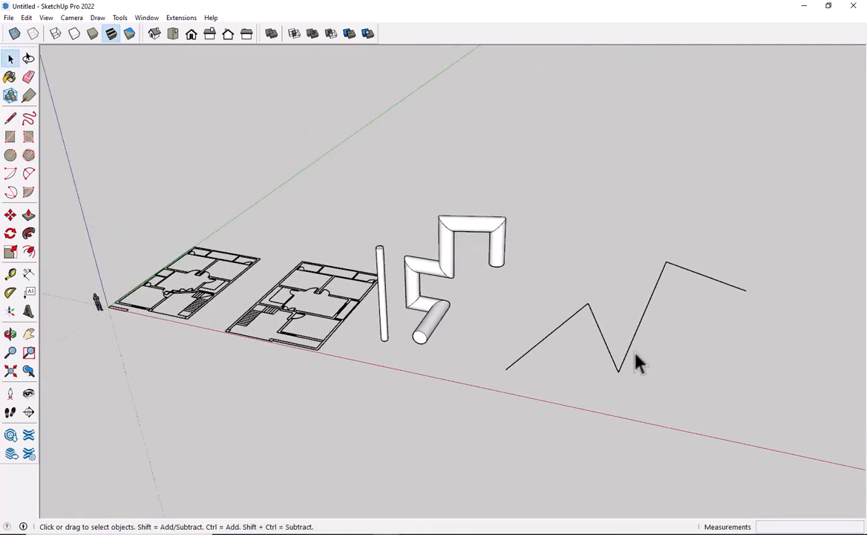
# Step: Draw a small circle centred on the starting endpoint of the zigzag line, with the line running out from it
pyautogui.keyDown('shift'); pyautogui.moveTo(605, 352); pyautogui.dragTo(528, 362, button='middle'); pyautogui.keyUp('shift')
pyautogui.scroll(2, 491, 362)
pyautogui.press('c')
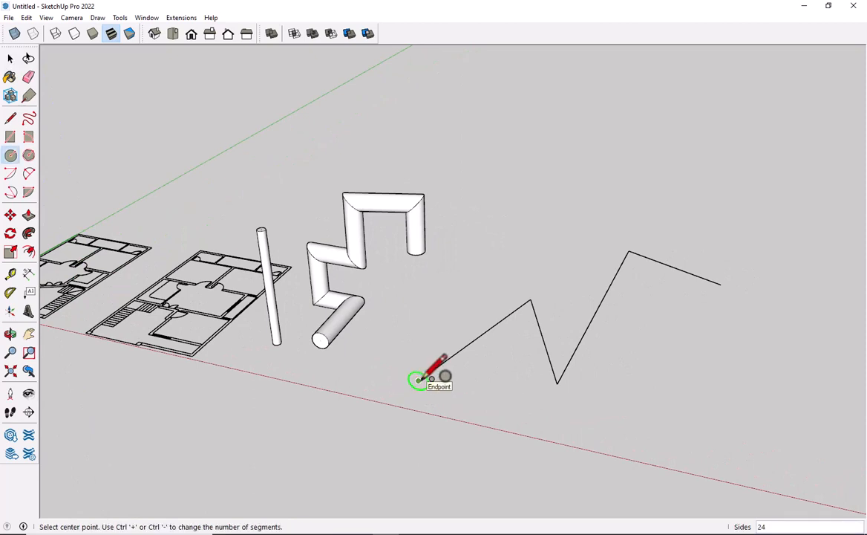
pyautogui.click(418, 380)
pyautogui.click(426, 370)
pyautogui.press('space')
# Step: Sweep the circle along the entire zigzag line with Follow Me, ending at the line's far endpoint
pyautogui.moveTo(459, 401); pyautogui.dragTo(245, 236, button='middle')
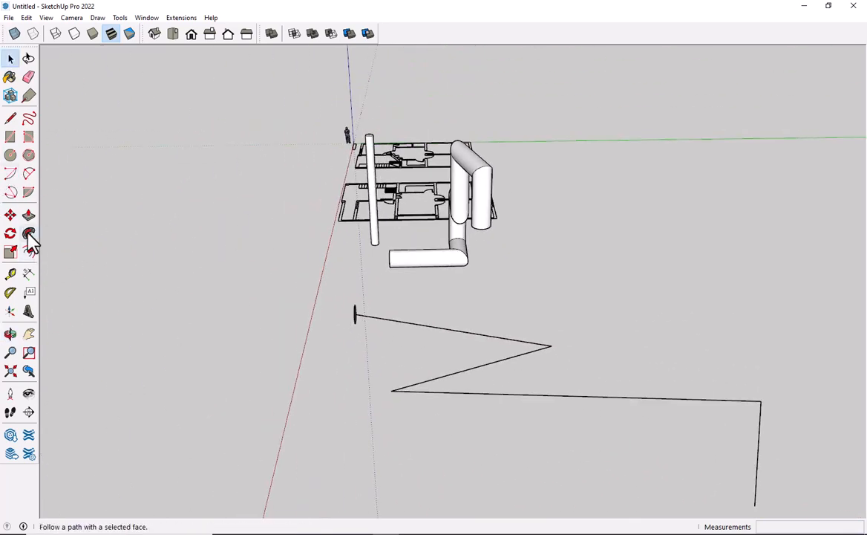
pyautogui.click(28, 233)
pyautogui.scroll(3, 349, 319)
pyautogui.click(327, 324)
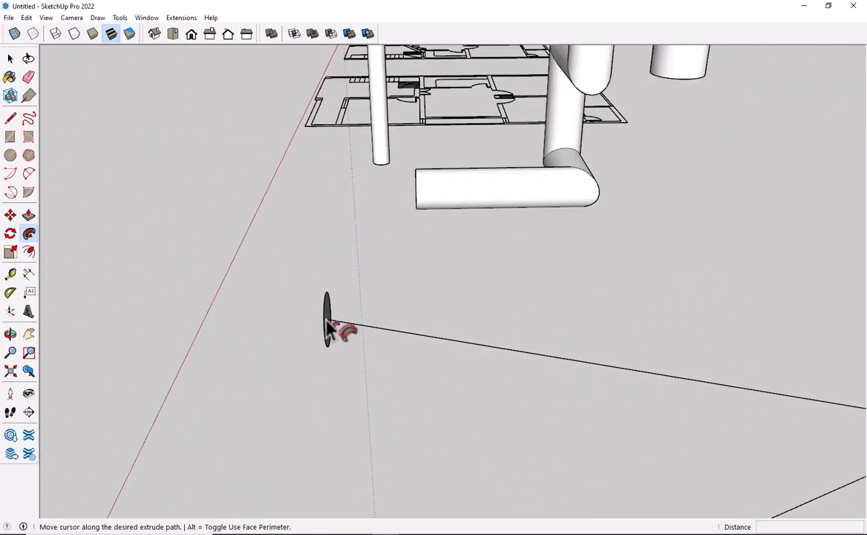
pyautogui.scroll(-3, 423, 351)
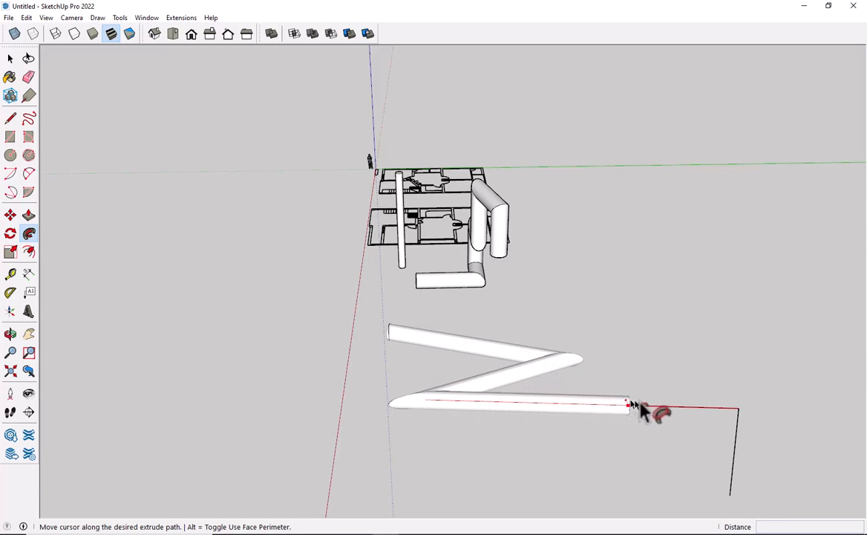
pyautogui.click(731, 504)
pyautogui.press('space')
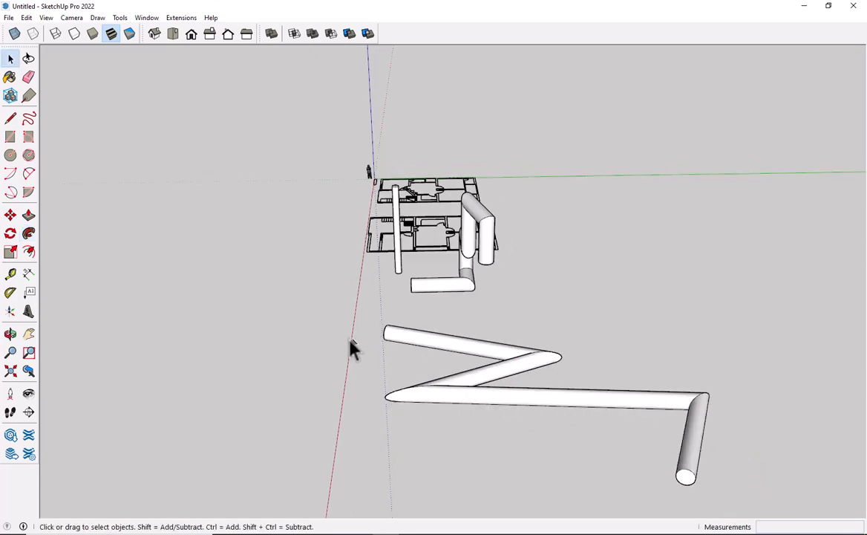
# Step: Delete the zigzag pipe and the bent pipe beside the floor plans
pyautogui.scroll(-3, 351, 348)
pyautogui.moveTo(273, 374); pyautogui.dragTo(516, 426, button='middle')
pyautogui.scroll(2, 413, 414)
pyautogui.scroll(-2, 427, 408)
pyautogui.moveTo(627, 277); pyautogui.dragTo(434, 419)
pyautogui.press('Delete')
# Step: Delete the leftover line of the thin cylinder next to the second floor plan
pyautogui.scroll(2, 387, 355)
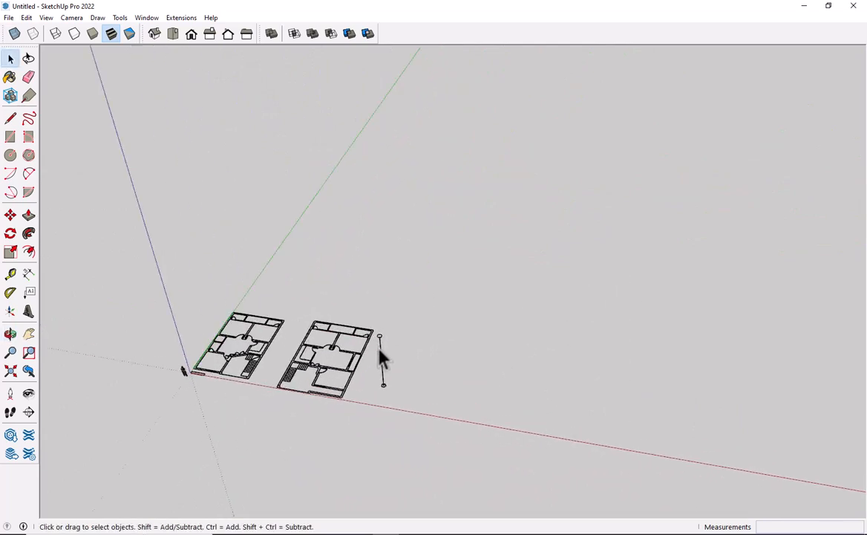
pyautogui.scroll(3, 381, 358)
pyautogui.click(383, 326)
pyautogui.press('Delete')
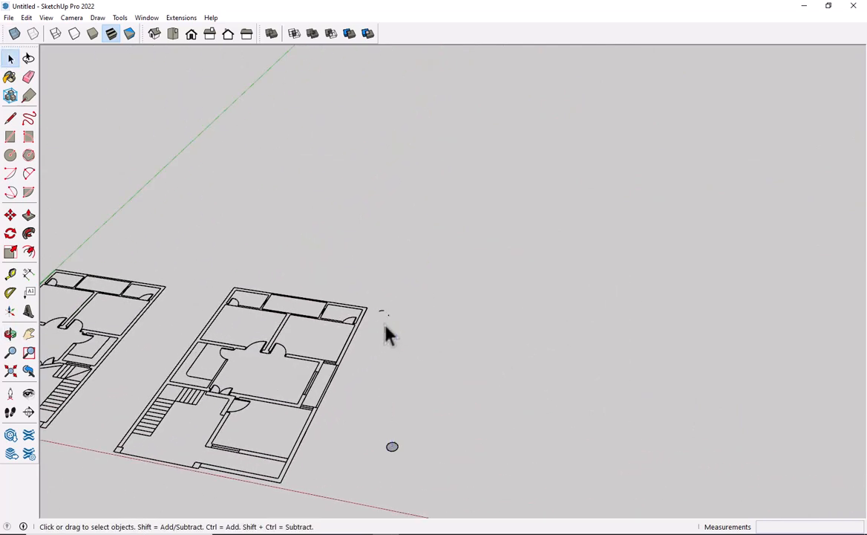
pyautogui.moveTo(379, 484); pyautogui.dragTo(568, 325, button='middle')
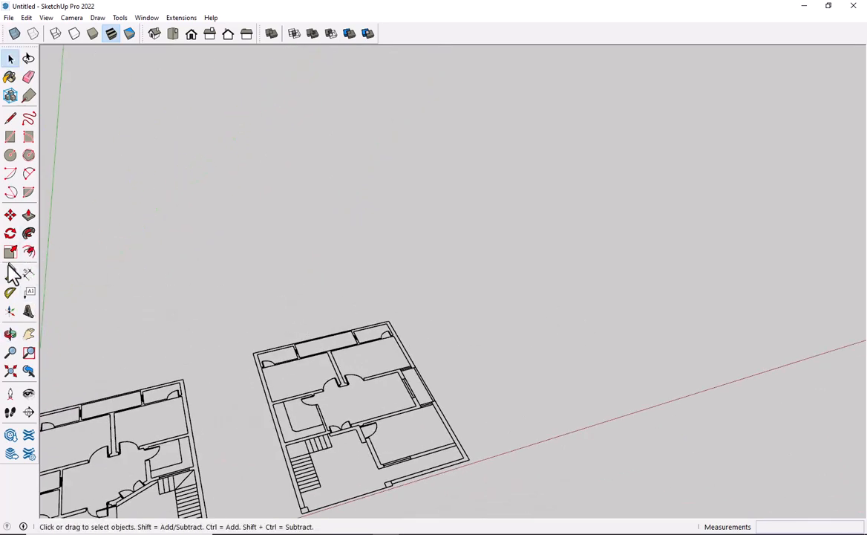
# Step: Select the pair of floor plans and try scaling them uniformly from the corner grip opposite the origin
pyautogui.scroll(-3, 139, 362)
pyautogui.moveTo(140, 361); pyautogui.dragTo(148, 438, button='middle')
pyautogui.scroll(1, 148, 437)
pyautogui.scroll(1, 318, 327)
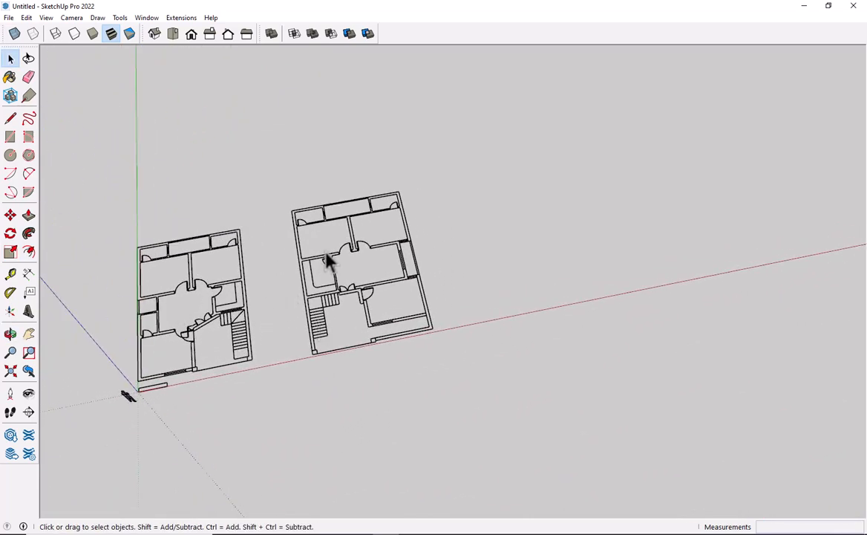
pyautogui.click(357, 254)
pyautogui.scroll(1, 223, 304)
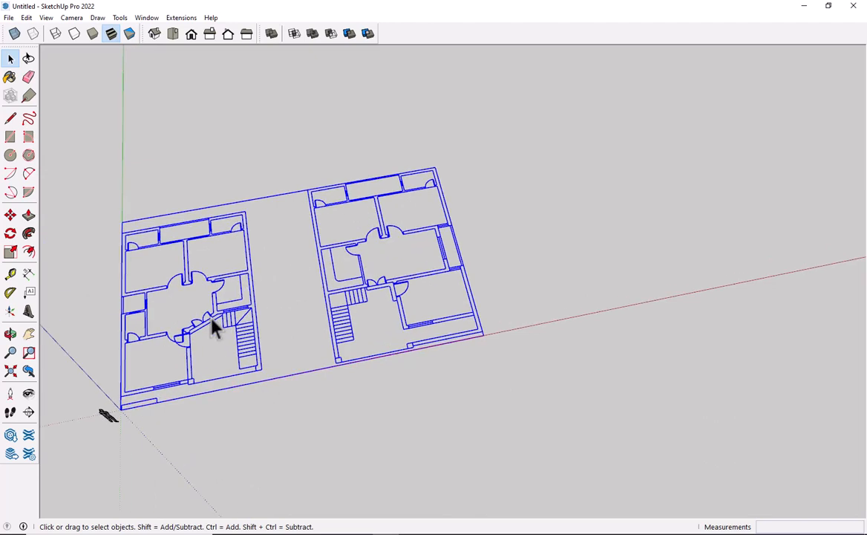
pyautogui.press('s')
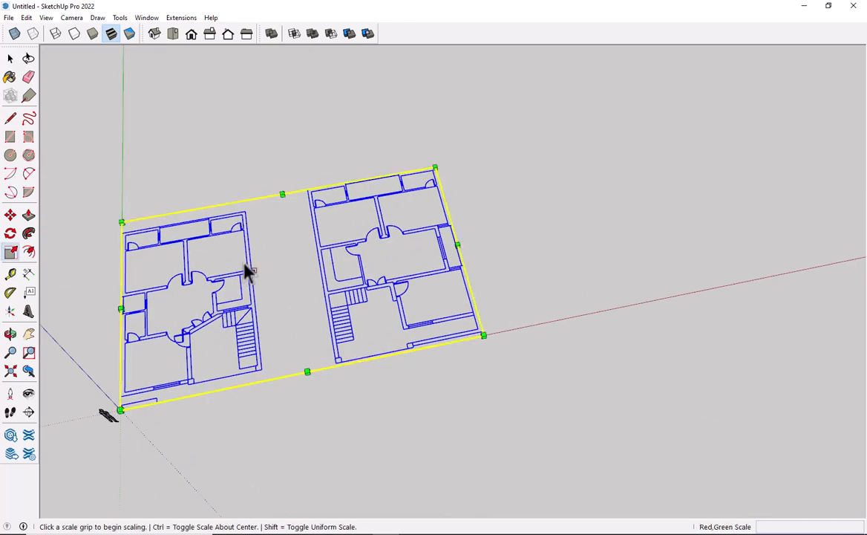
pyautogui.click(436, 168)
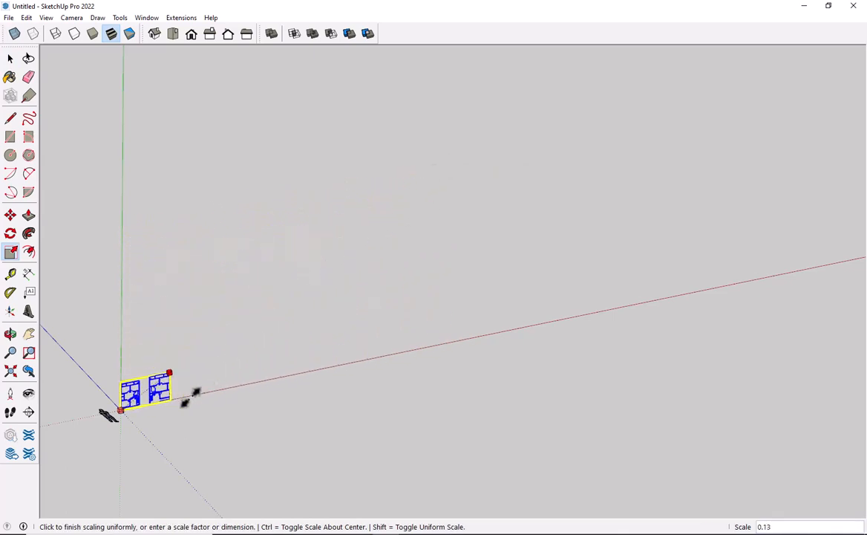
pyautogui.click(407, 242)
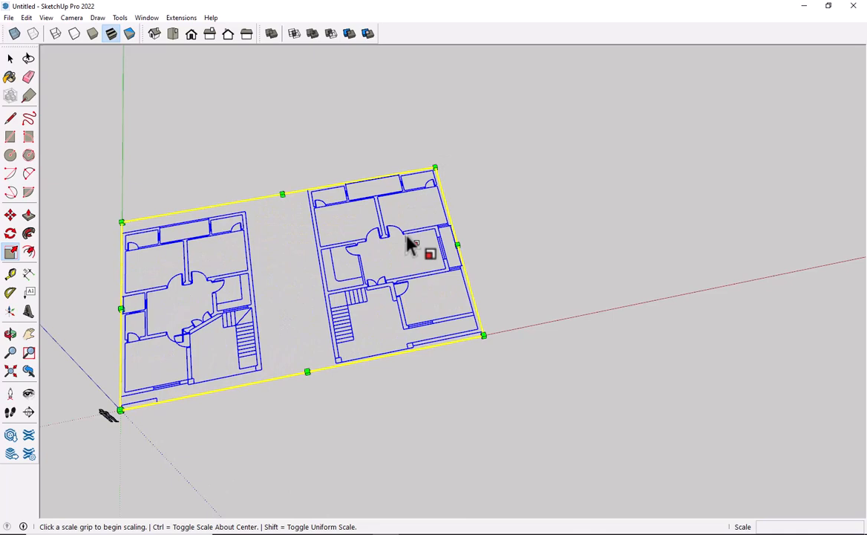
# Step: Try scaling the floor plans along the red axis and to about 0.23 along the green axis, and undo the scaling
pyautogui.click(459, 248)
pyautogui.click(450, 270)
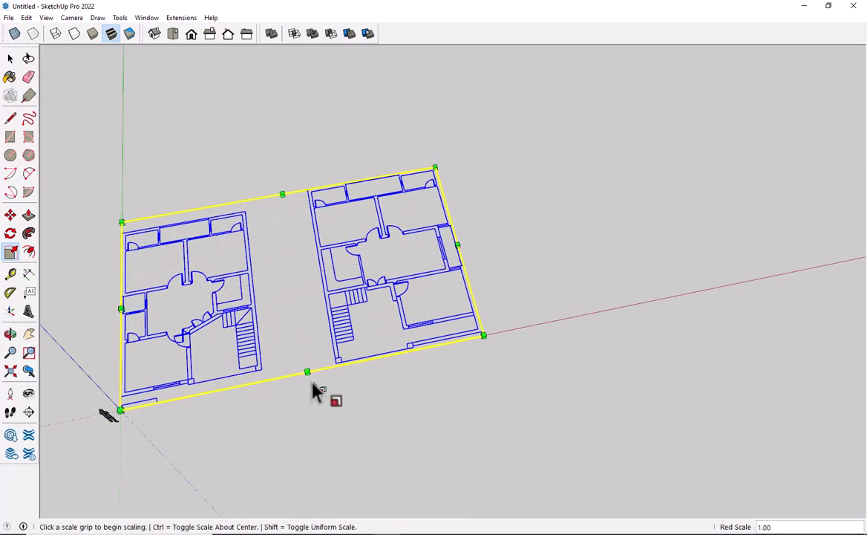
pyautogui.click(308, 371)
pyautogui.click(307, 229)
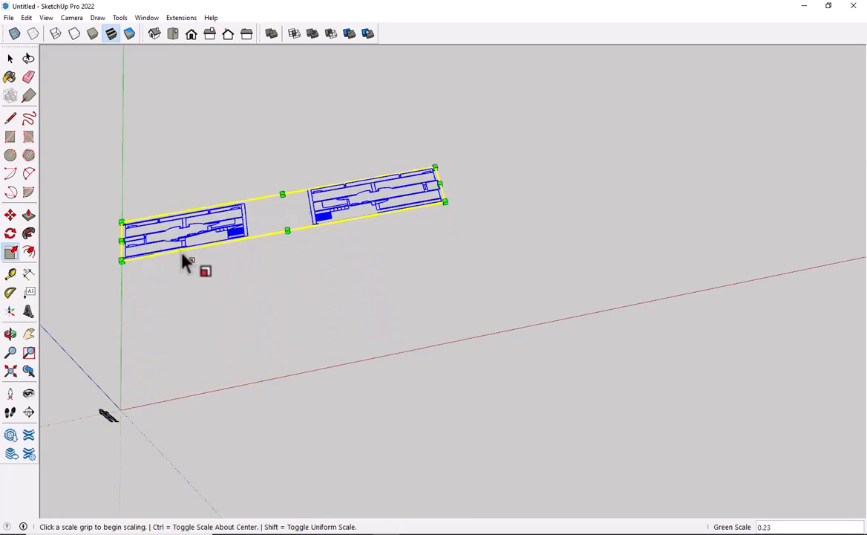
pyautogui.hotkey('ctrl', 'z')
pyautogui.press('space')
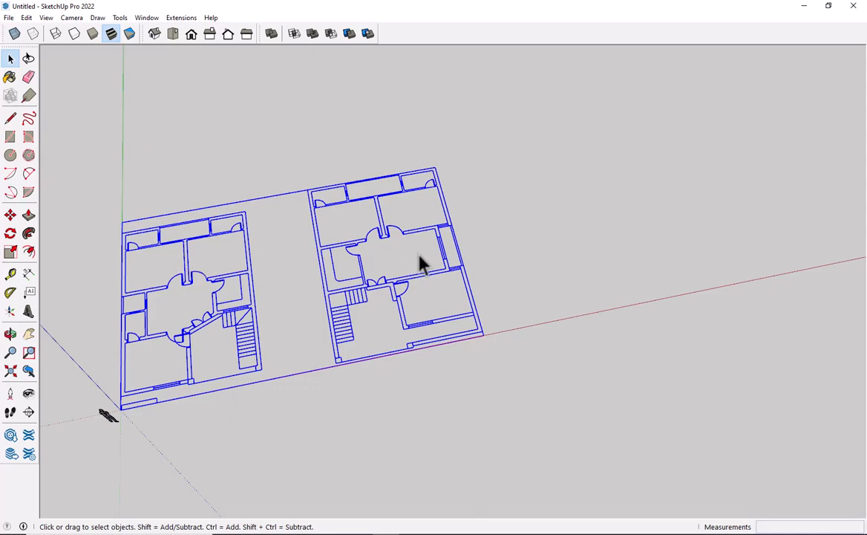
# Step: Deselect the floor plans and draw a rectangle on the ground in the empty area beside them
pyautogui.keyDown('shift'); pyautogui.moveTo(523, 275); pyautogui.dragTo(346, 358, button='middle'); pyautogui.keyUp('shift')
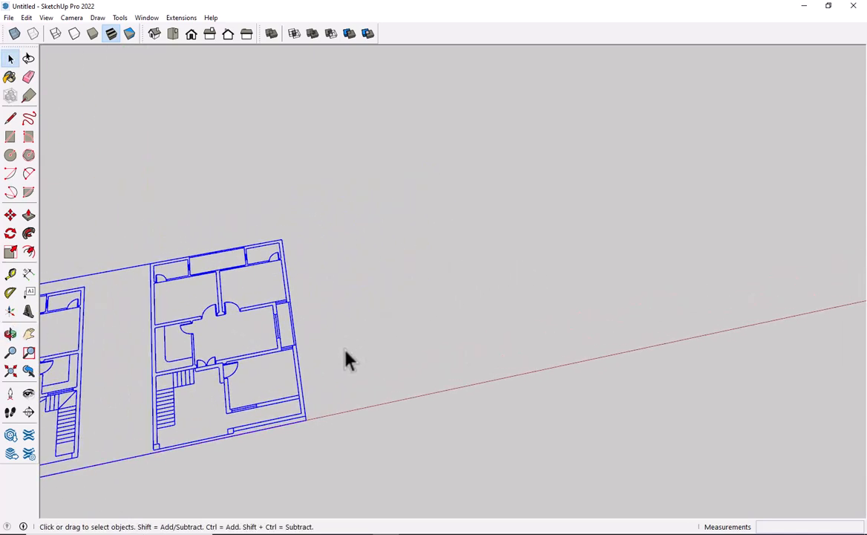
pyautogui.click(348, 355)
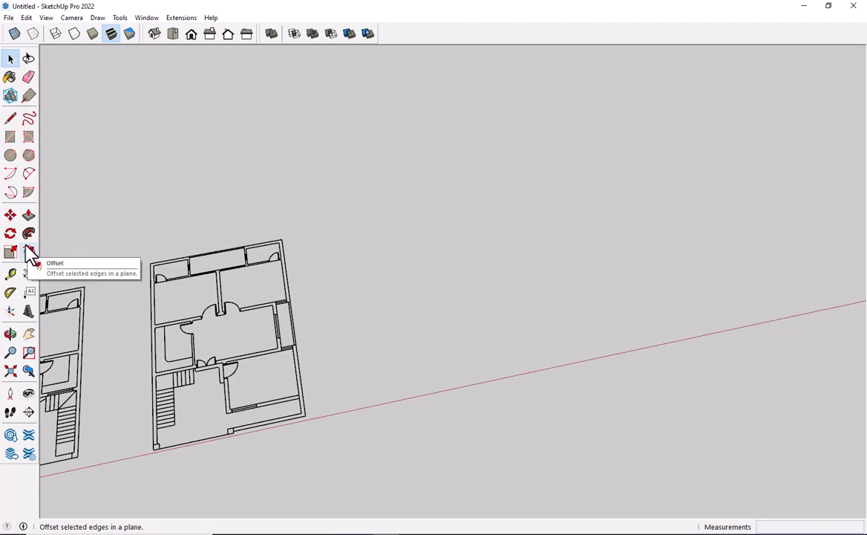
pyautogui.scroll(-1, 343, 320)
pyautogui.press('r')
pyautogui.click(407, 357)
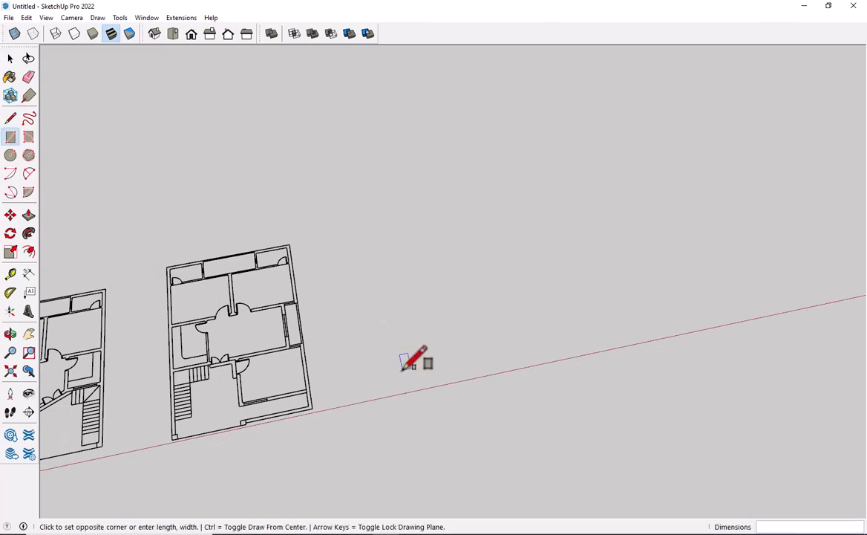
pyautogui.click(505, 286)
# Step: Extrude the new rectangle upward into a tall box with Push/Pull
pyautogui.press('p')
pyautogui.click(478, 321)
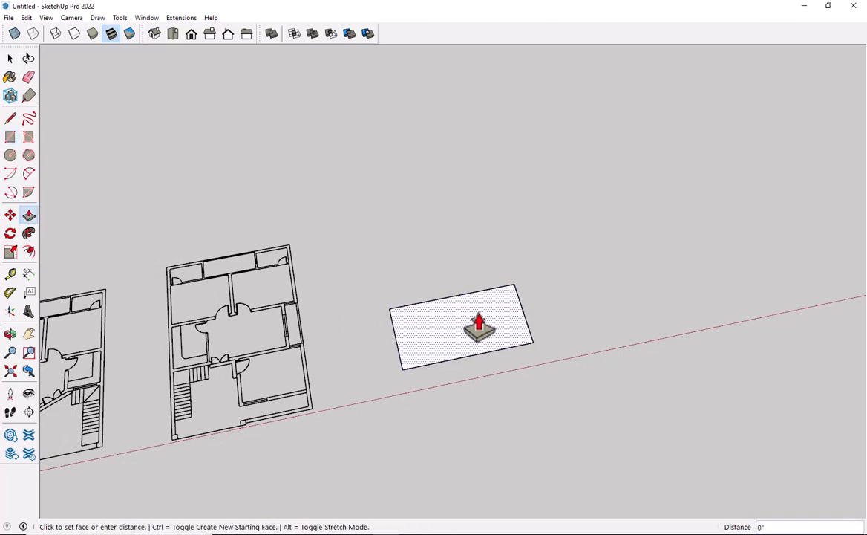
pyautogui.click(479, 235)
pyautogui.press('space')
# Step: Examine the box's large front face up close by selecting and deselecting it
pyautogui.scroll(-2, 470, 321)
pyautogui.moveTo(446, 326)
pyautogui.keyDown('shift'); pyautogui.mouseDown(button='middle')
pyautogui.moveTo(416, 384)
pyautogui.moveTo(404, 364)
pyautogui.moveTo(413, 364)
pyautogui.moveTo(333, 380)
pyautogui.moveTo(379, 366)
pyautogui.moveTo(376, 326)
pyautogui.mouseUp(button='middle'); pyautogui.keyUp('shift')
pyautogui.scroll(6, 418, 373)
pyautogui.scroll(-2, 334, 381)
pyautogui.click(306, 271)
pyautogui.click(850, 205)
pyautogui.click(283, 225)
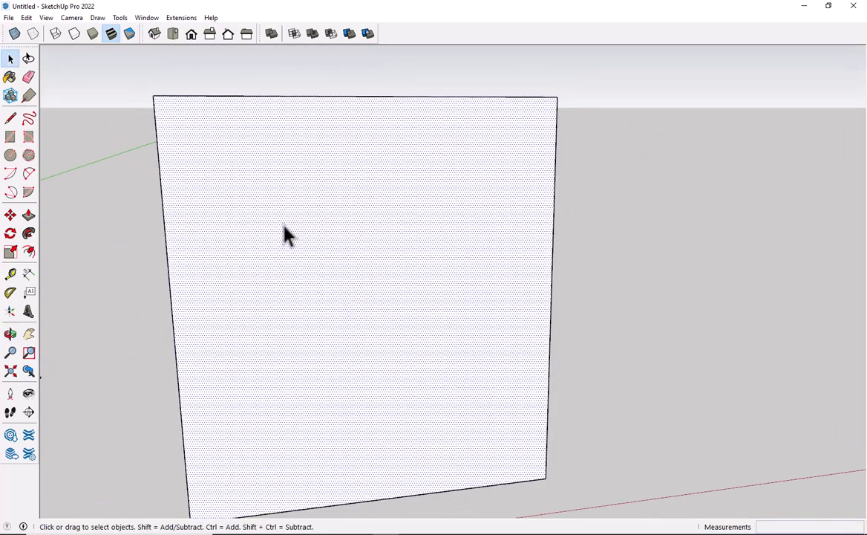
pyautogui.click(860, 213)
pyautogui.click(286, 274)
pyautogui.click(830, 189)
pyautogui.click(324, 276)
pyautogui.click(117, 310)
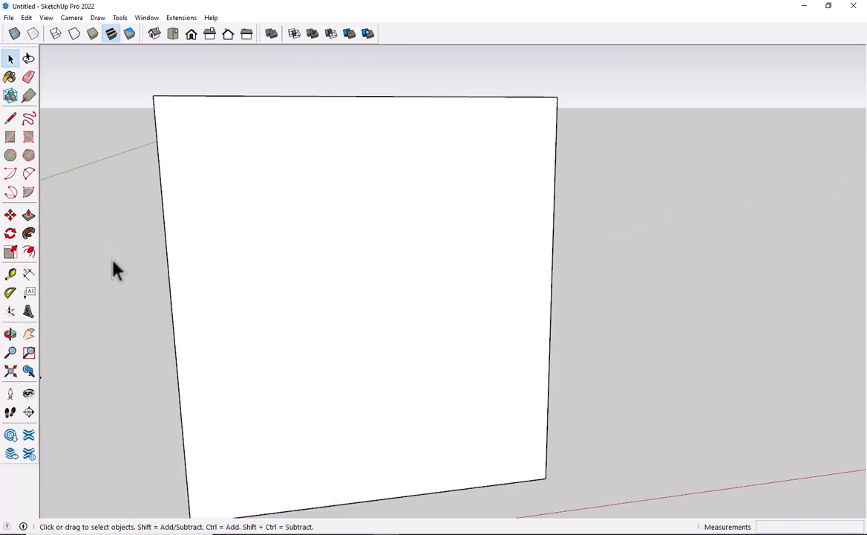
# Step: Offset the outline of the box's front face inward to create a border, and check the two resulting faces
pyautogui.click(27, 255)
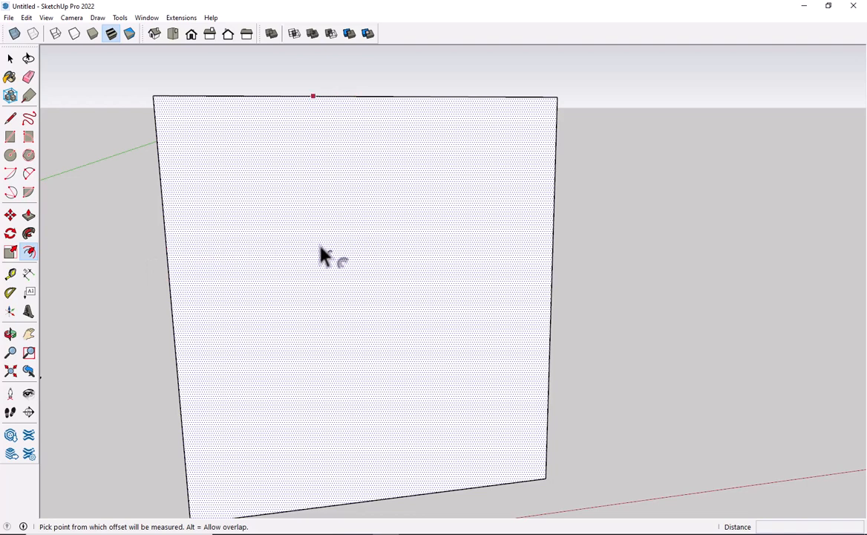
pyautogui.click(321, 254)
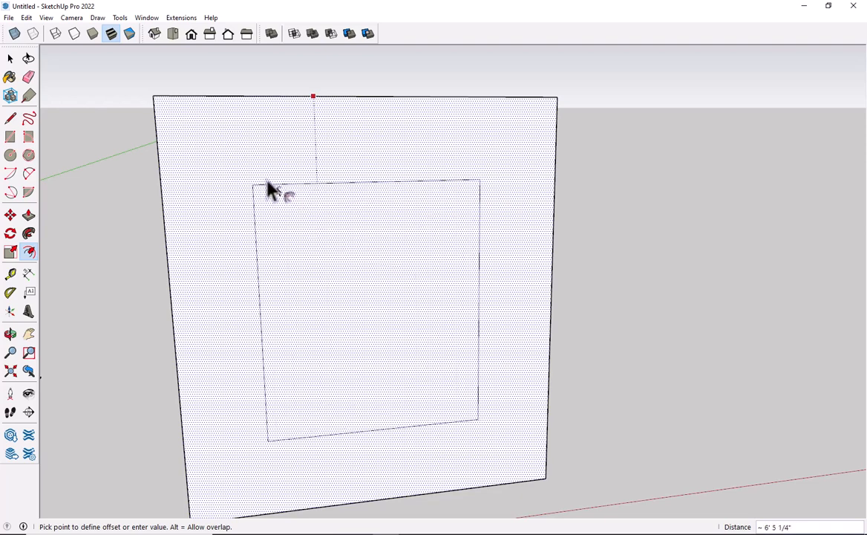
pyautogui.click(212, 147)
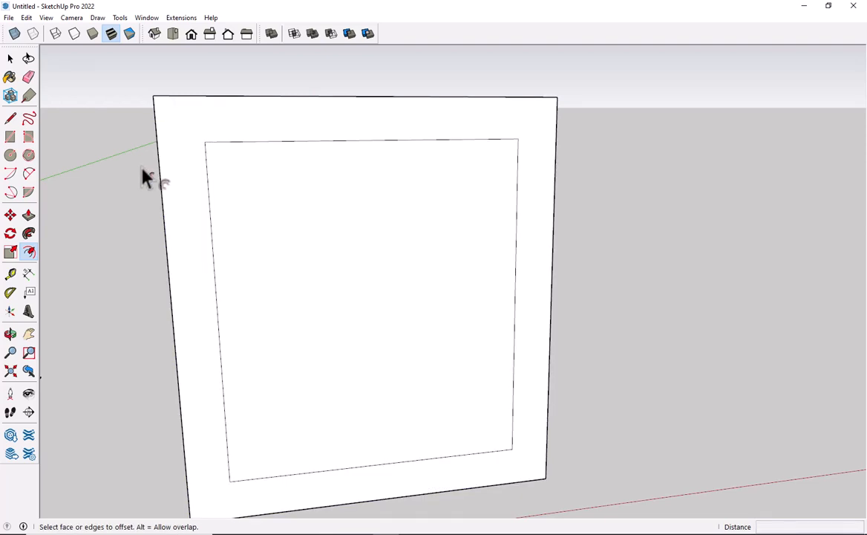
pyautogui.press('space')
pyautogui.click(191, 164)
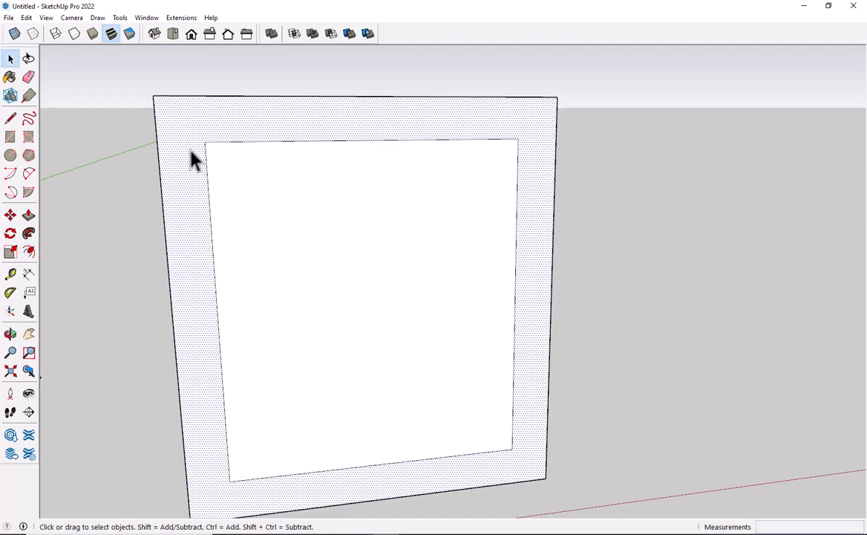
pyautogui.click(305, 211)
pyautogui.click(143, 247)
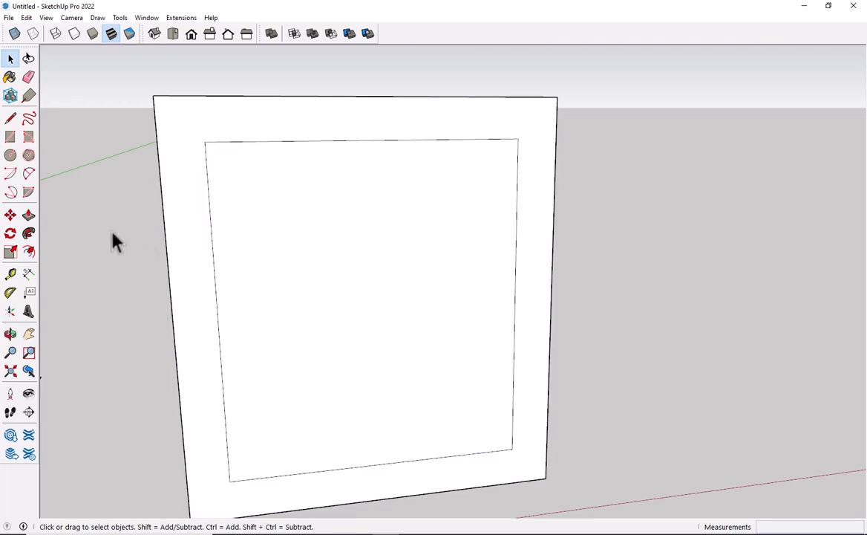
# Step: Try offsetting the inner face of the box's front inward by about 6' 7", and undo it
pyautogui.click(370, 236)
pyautogui.press('f')
pyautogui.click(361, 238)
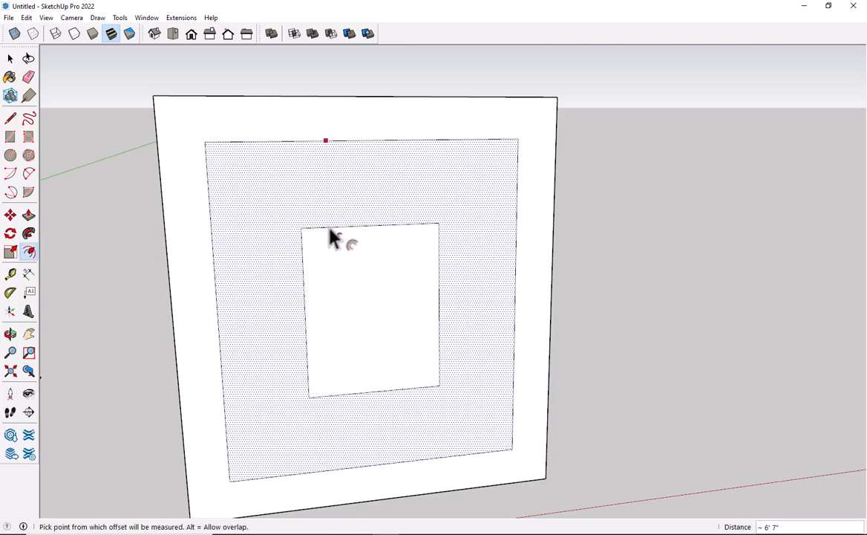
pyautogui.hotkey('ctrl', 'z')
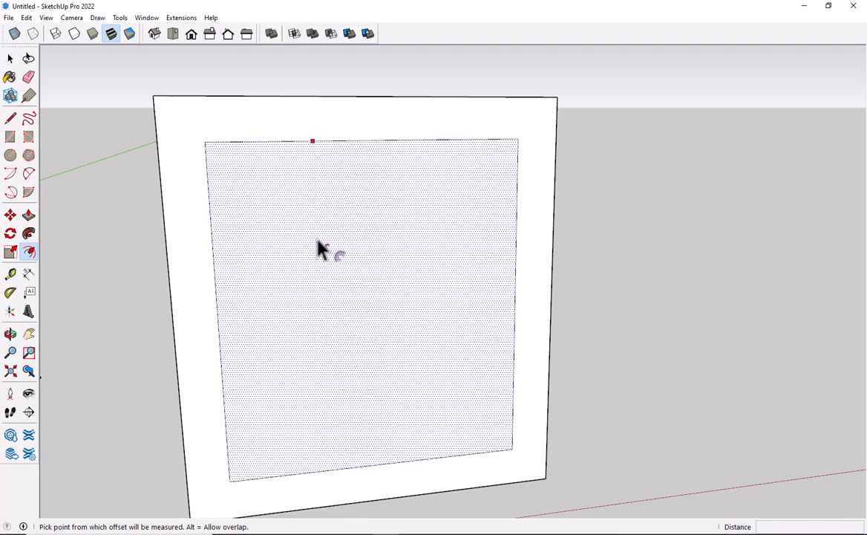
# Step: Offset the inner face inward by a small distance to form a second, narrower border
pyautogui.click(318, 239)
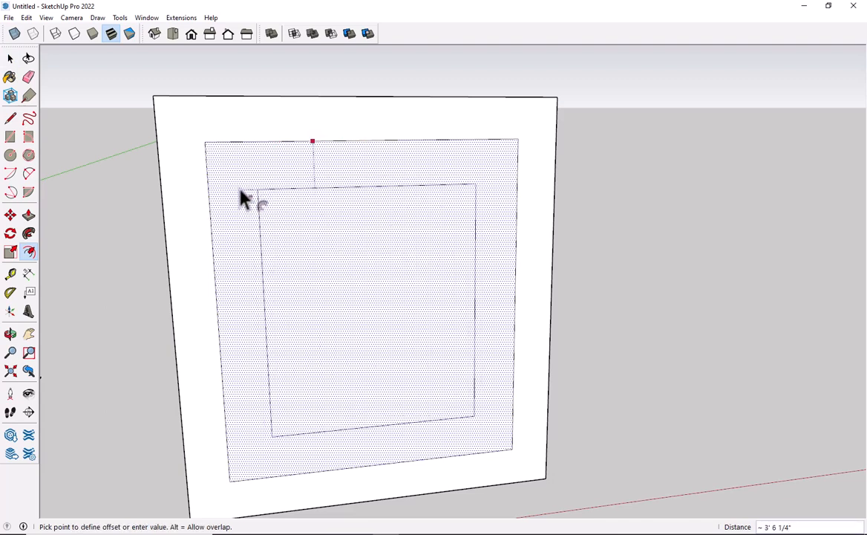
pyautogui.click(221, 166)
pyautogui.press('space')
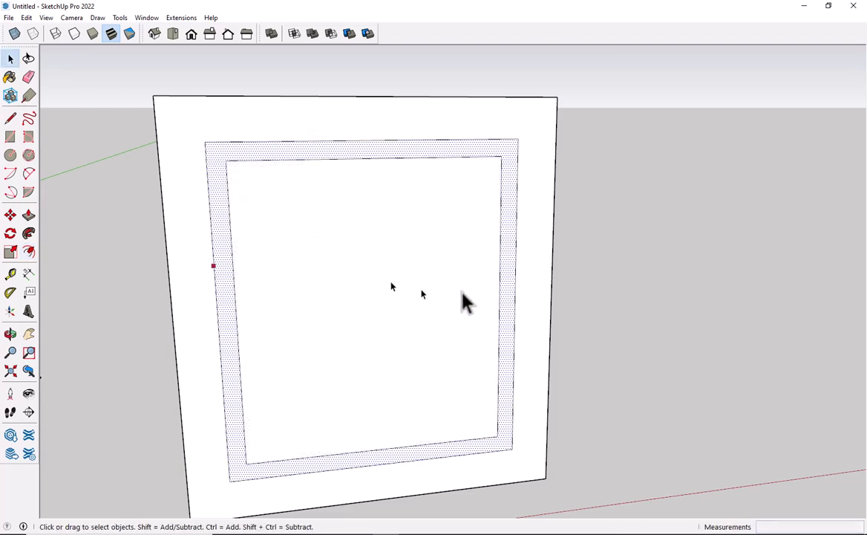
pyautogui.click(736, 243)
# Step: Offset the innermost face inward again to form a third narrow border inside the second
pyautogui.click(297, 331)
pyautogui.press('f')
pyautogui.click(332, 293)
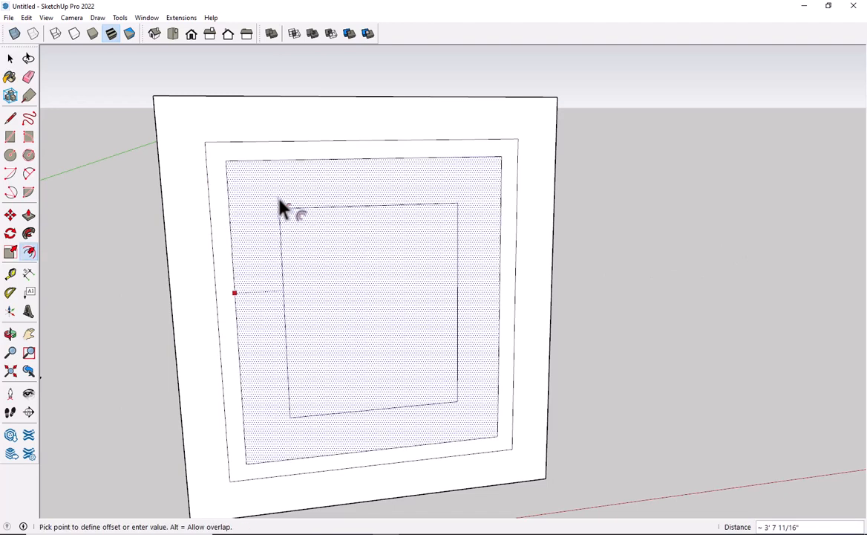
pyautogui.press('Return')
pyautogui.press('space')
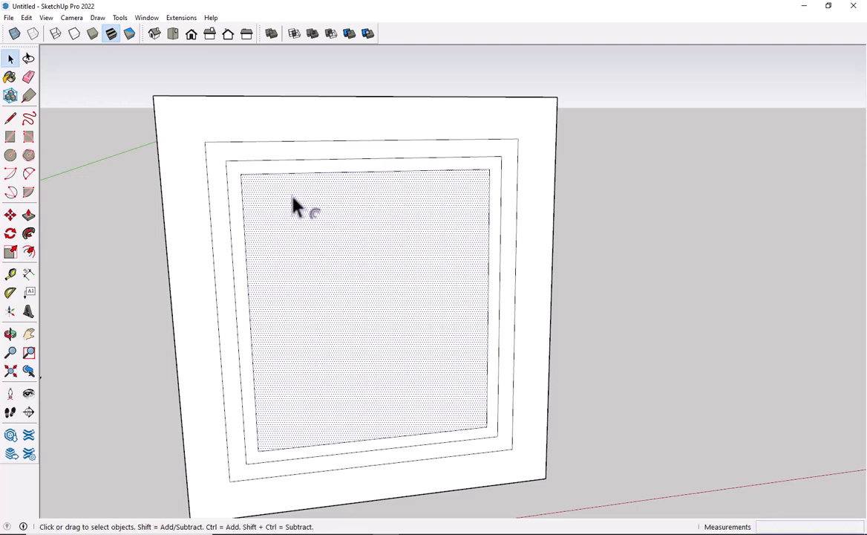
# Step: Offset the innermost face of the box's front inward, leaving a wide border around a smaller central rectangle
pyautogui.scroll(1, 252, 197)
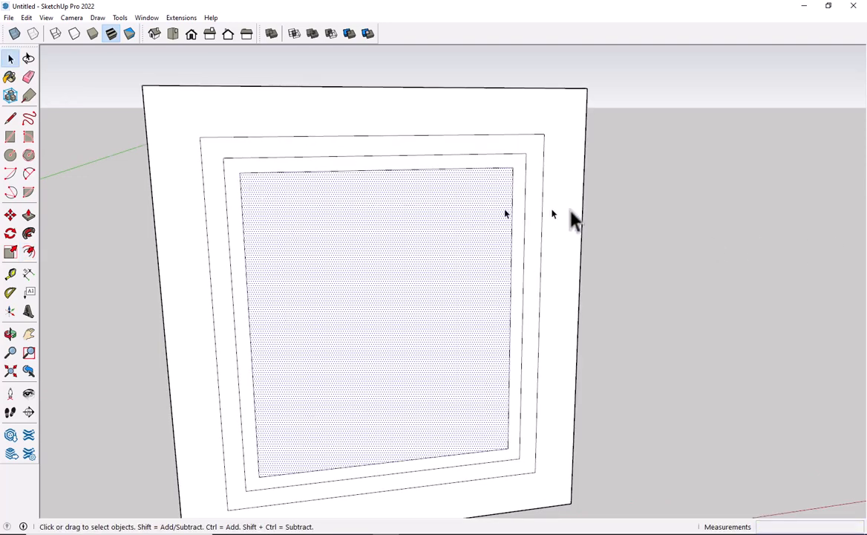
pyautogui.click(747, 204)
pyautogui.press('f')
pyautogui.click(369, 286)
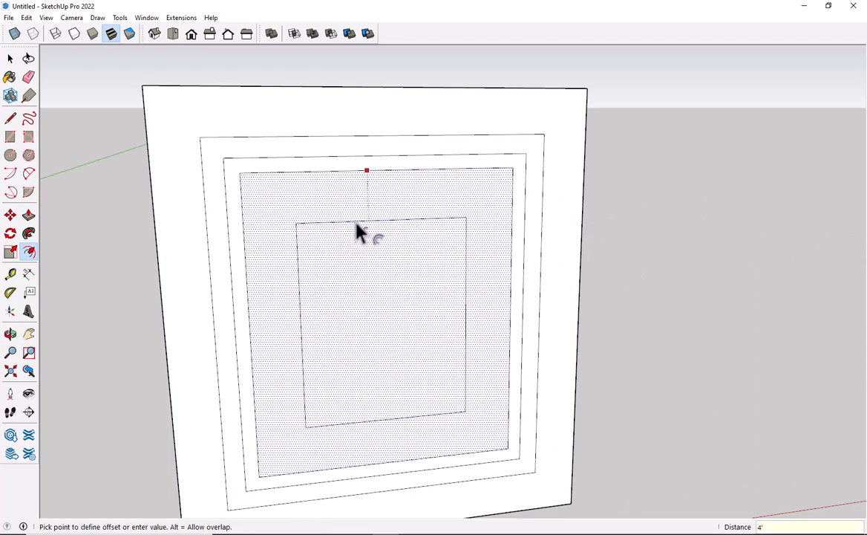
pyautogui.click(357, 228)
pyautogui.press('space')
# Step: Select the nested border faces and the central rectangle one after another to check that each is a separate face
pyautogui.click(356, 228)
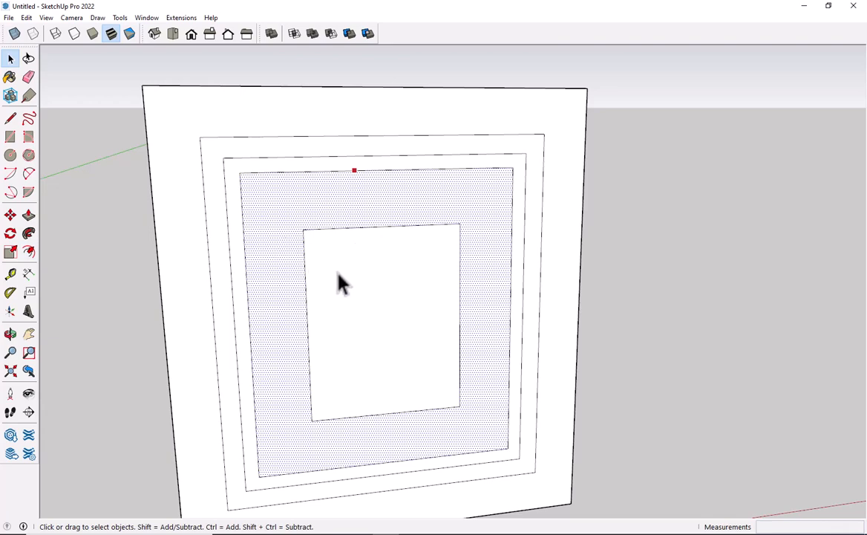
pyautogui.click(187, 176)
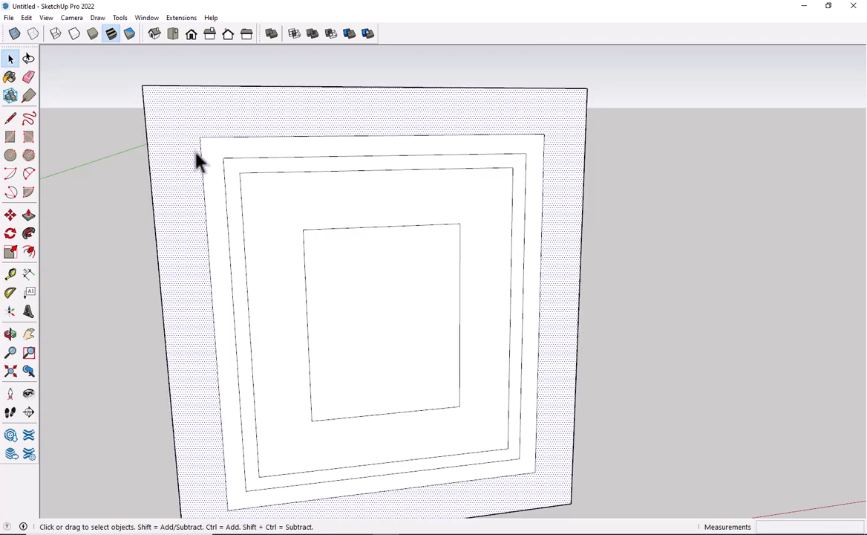
pyautogui.click(208, 147)
pyautogui.click(229, 178)
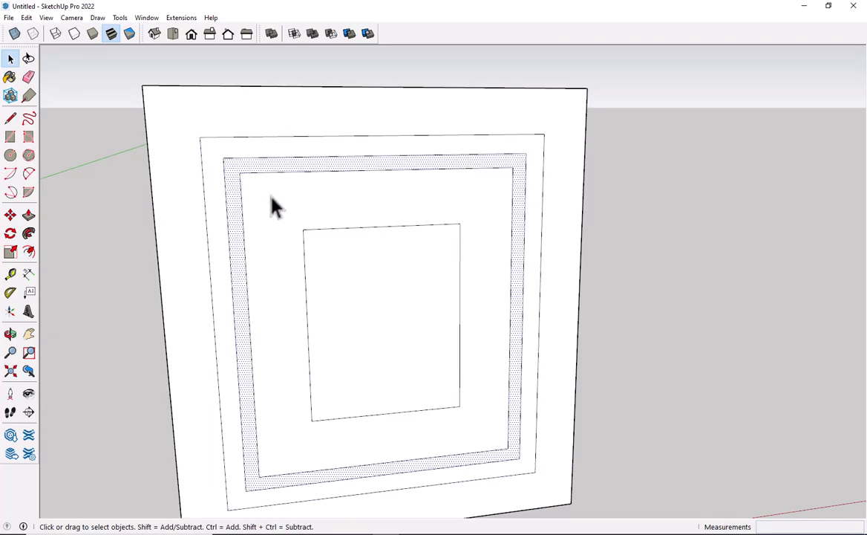
pyautogui.click(271, 204)
pyautogui.click(364, 271)
# Step: Pull the central rectangle a short distance outward from the box's front with Push/Pull to form a block
pyautogui.scroll(-2, 284, 245)
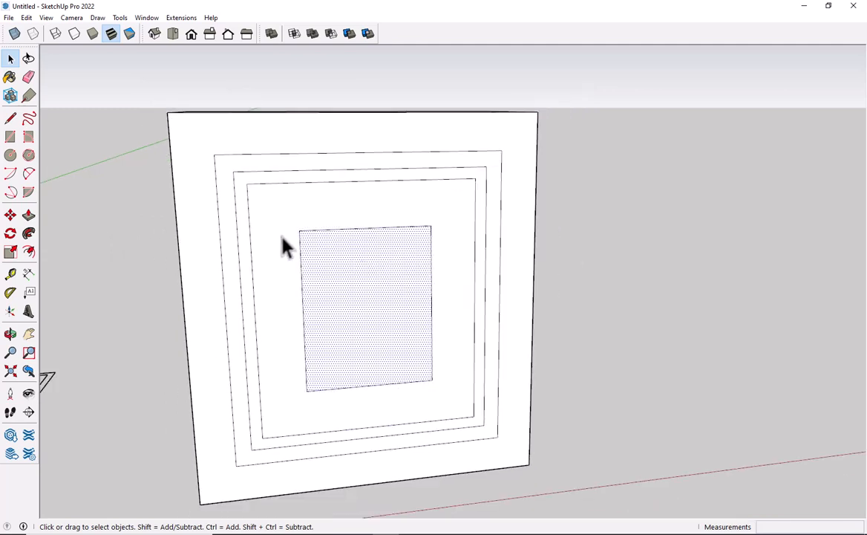
pyautogui.press('p')
pyautogui.click(332, 277)
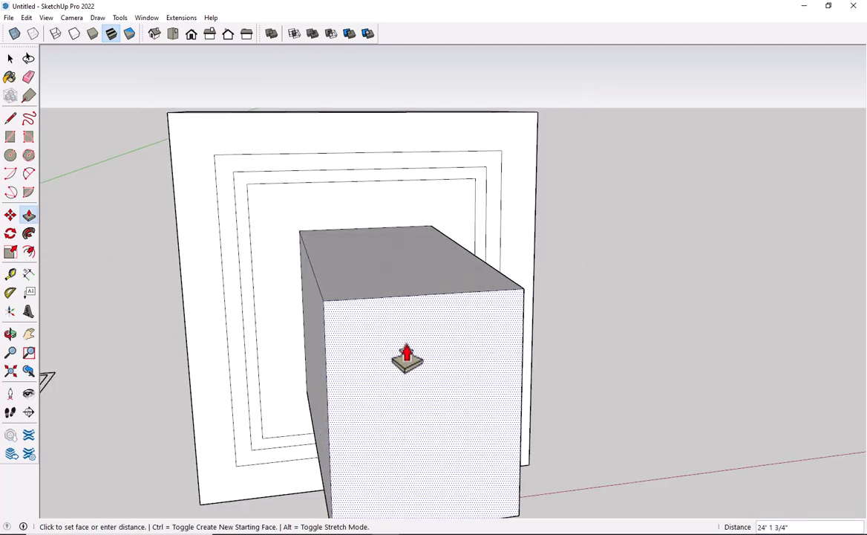
pyautogui.click(271, 267)
pyautogui.press('space')
pyautogui.press('p')
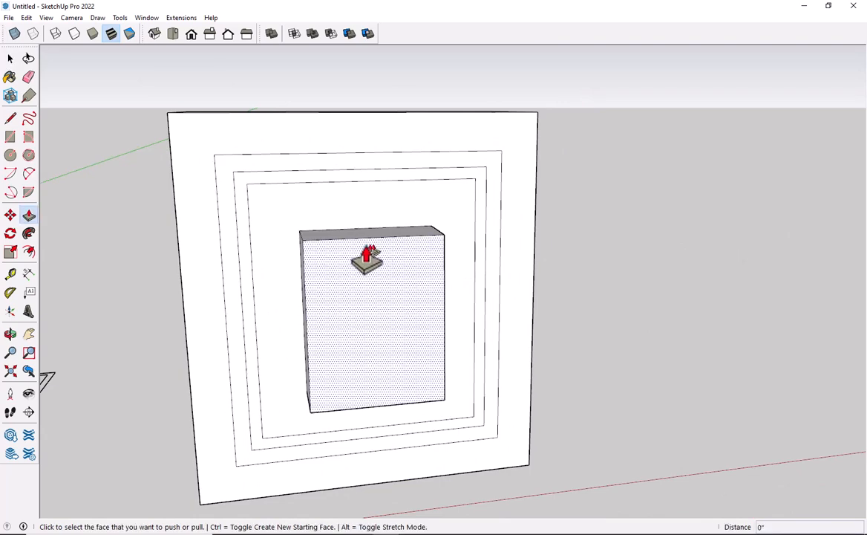
# Step: Pull the innermost narrow border outward by about 25' 5" to form a hollow frame around the central block
pyautogui.click(285, 242)
pyautogui.click(283, 224)
pyautogui.click(246, 245)
pyautogui.click(236, 316)
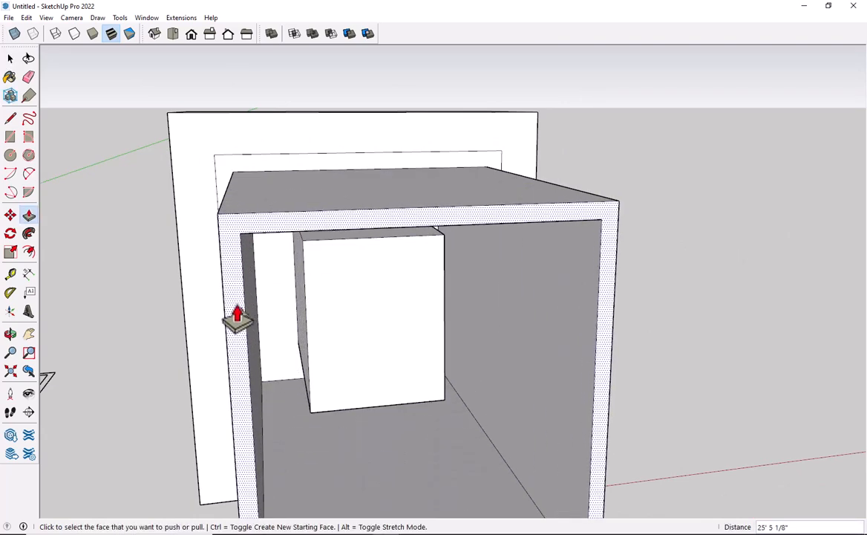
# Step: Pull the outer narrow border forward beyond the inner frame, and pull the outermost border of the box's front outward too
pyautogui.click(219, 191)
pyautogui.click(168, 261)
pyautogui.click(183, 155)
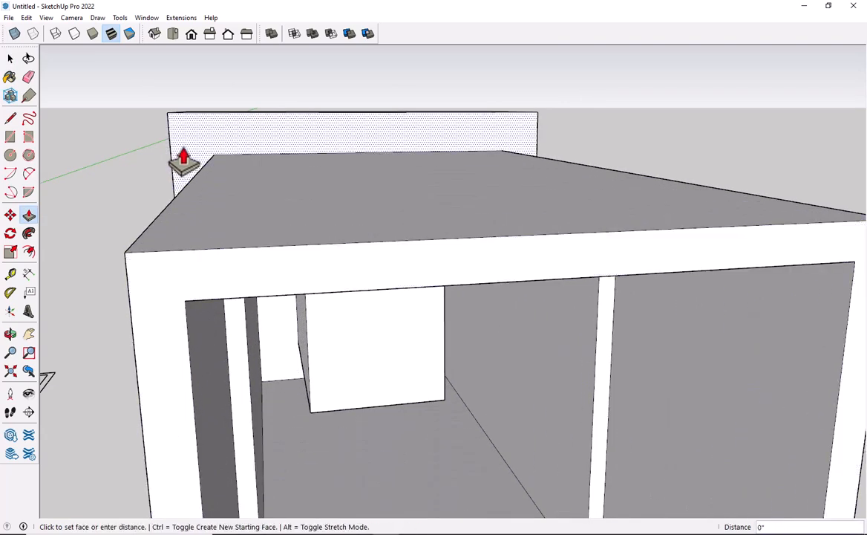
pyautogui.click(148, 184)
pyautogui.press('space')
# Step: Select the whole practice box with its extruded frames and delete it
pyautogui.scroll(-5, 148, 182)
pyautogui.scroll(-3, 149, 187)
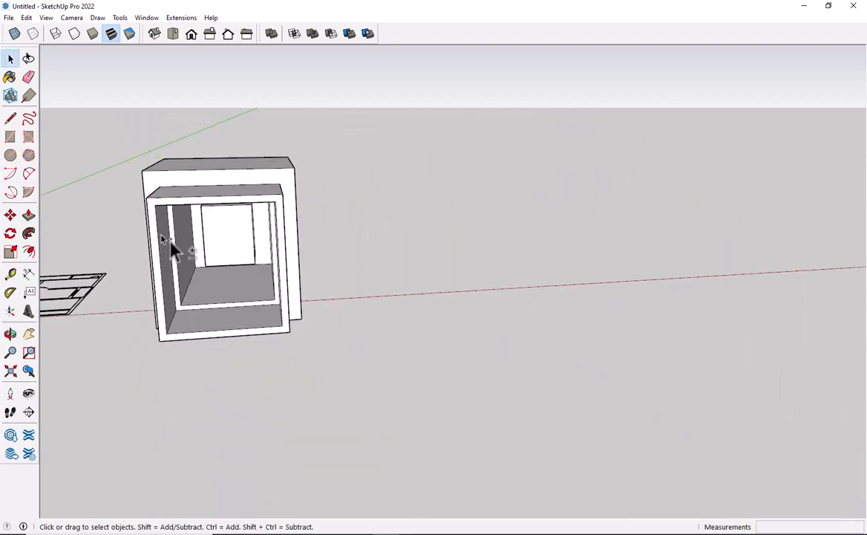
pyautogui.moveTo(170, 246); pyautogui.dragTo(453, 220, button='middle')
pyautogui.moveTo(211, 517); pyautogui.dragTo(178, 490)
pyautogui.press('Delete')
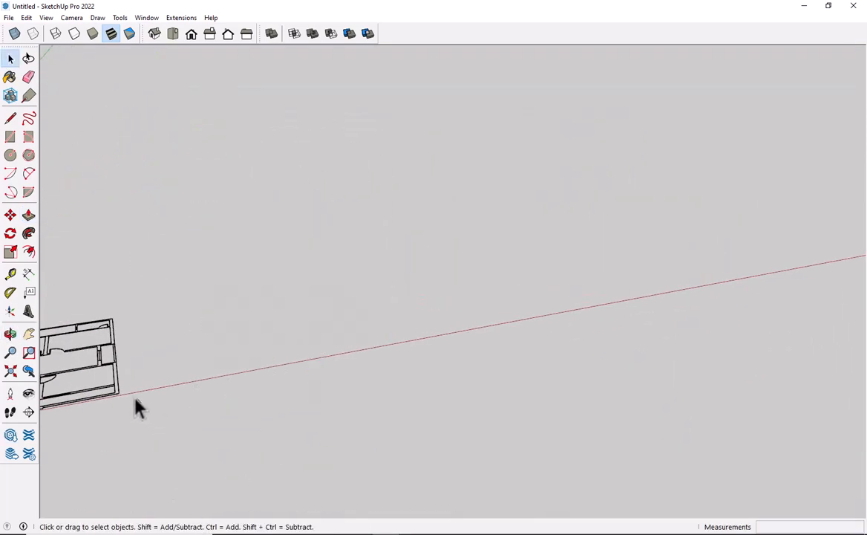
pyautogui.moveTo(135, 407)
pyautogui.mouseDown(button='middle')
pyautogui.moveTo(93, 394)
pyautogui.moveTo(135, 358)
pyautogui.moveTo(42, 358)
pyautogui.moveTo(192, 394)
pyautogui.mouseUp(button='middle')
pyautogui.moveTo(46, 297)
pyautogui.mouseDown(button='middle')
pyautogui.moveTo(60, 339)
pyautogui.moveTo(145, 413)
pyautogui.moveTo(193, 371)
pyautogui.moveTo(218, 334)
pyautogui.moveTo(191, 349)
pyautogui.mouseUp(button='middle')
pyautogui.scroll(7, 199, 190)
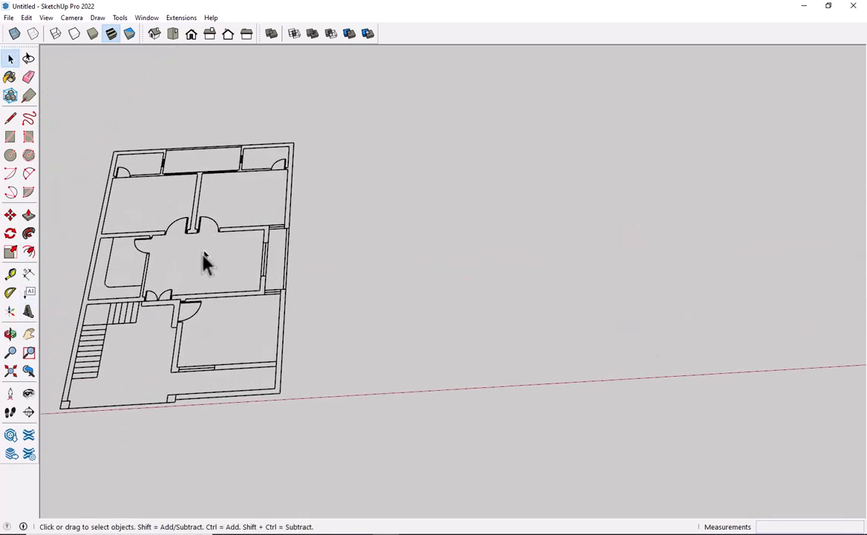
pyautogui.scroll(-1, 163, 259)
pyautogui.scroll(1, 111, 253)
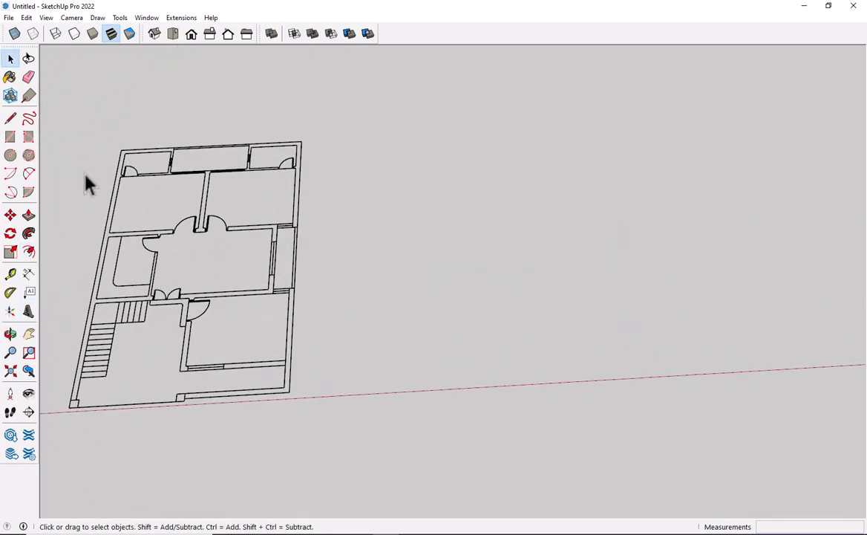
pyautogui.click(11, 277)
pyautogui.scroll(6, 326, 319)
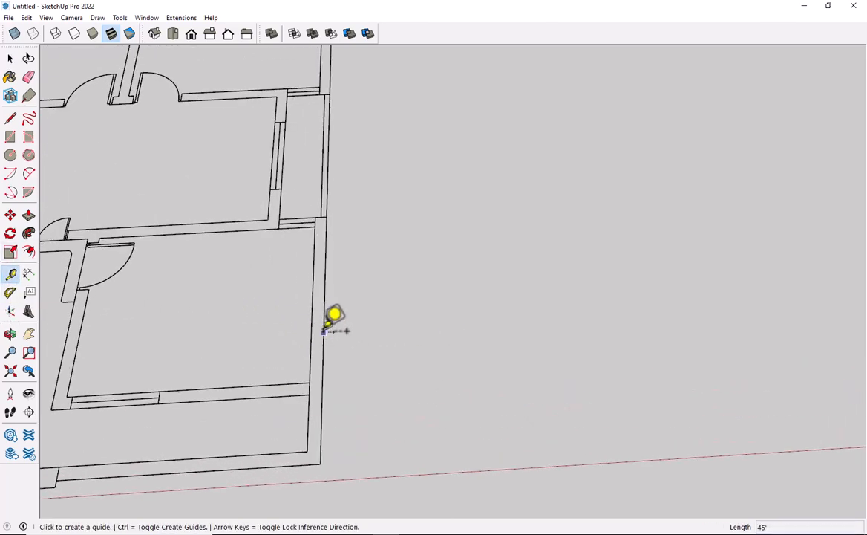
pyautogui.click(323, 331)
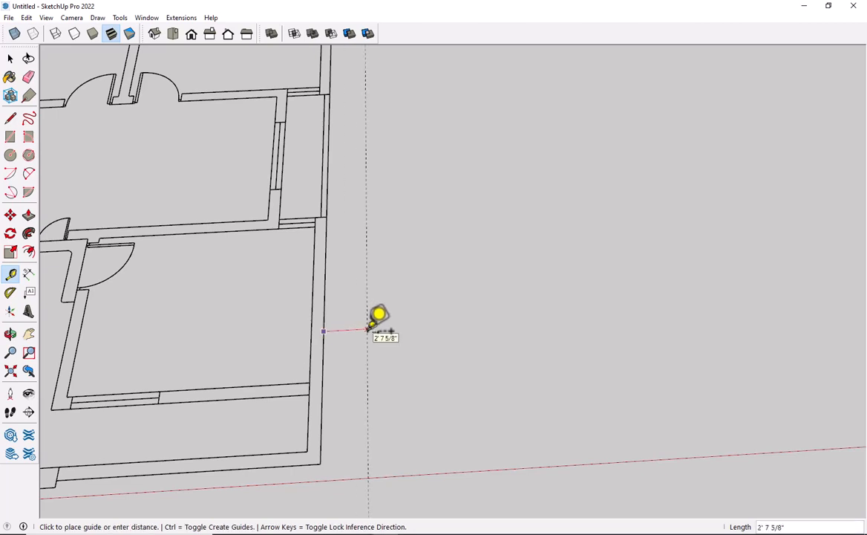
pyautogui.press('Escape')
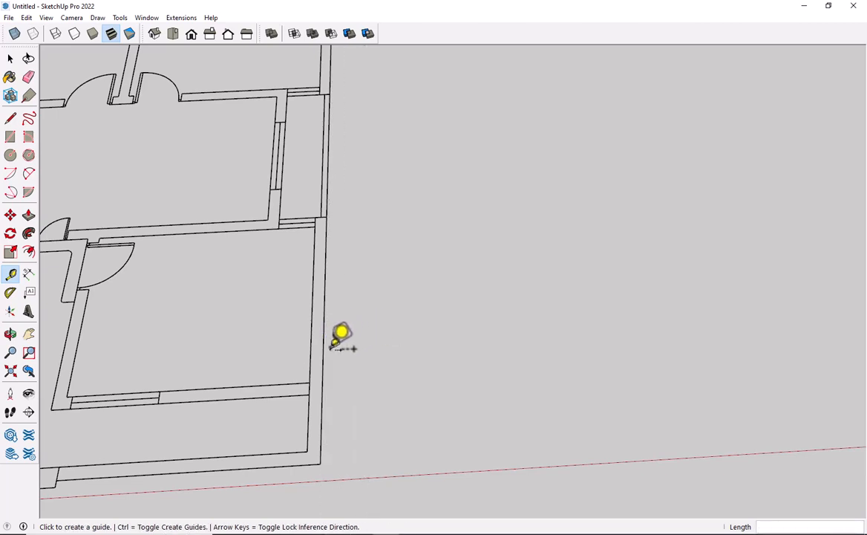
pyautogui.press('space')
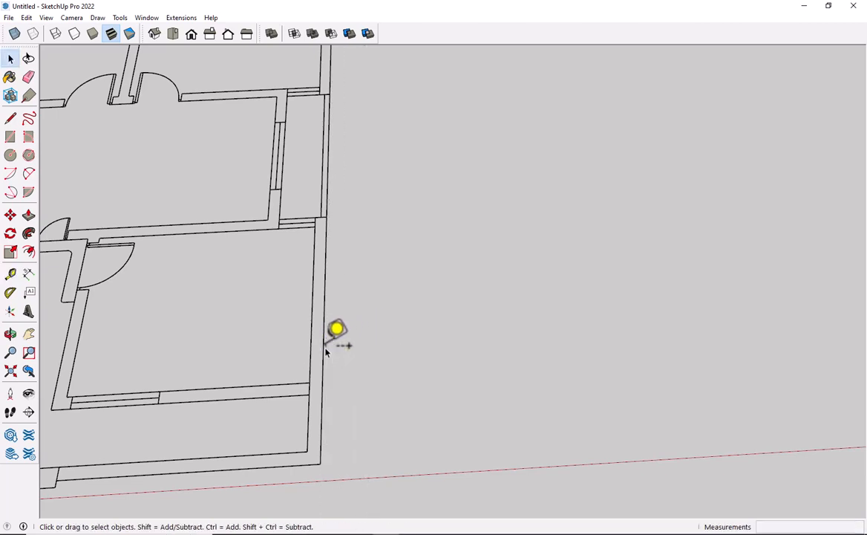
# Step: Place a Tape Measure guide parallel to the outer right wall of the right floor plan, 4' outside it
pyautogui.moveTo(334, 339); pyautogui.dragTo(280, 391, button='middle')
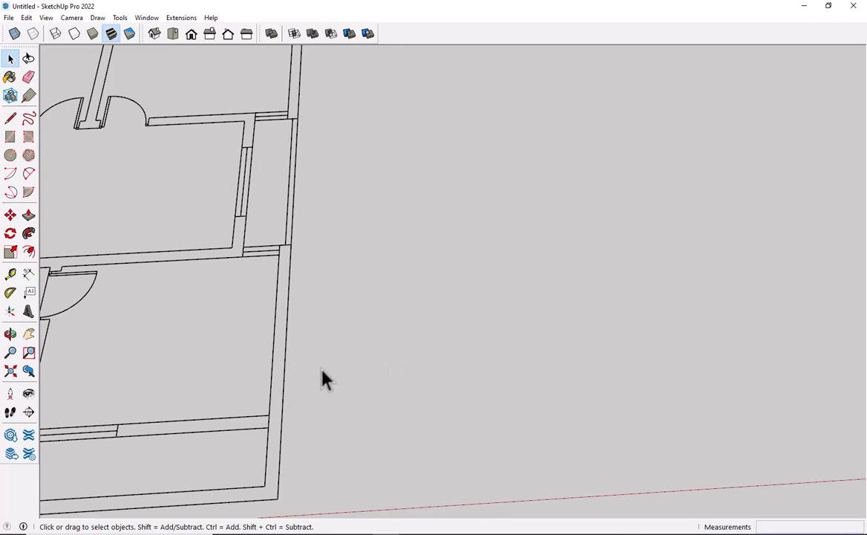
pyautogui.click(10, 274)
pyautogui.click(288, 288)
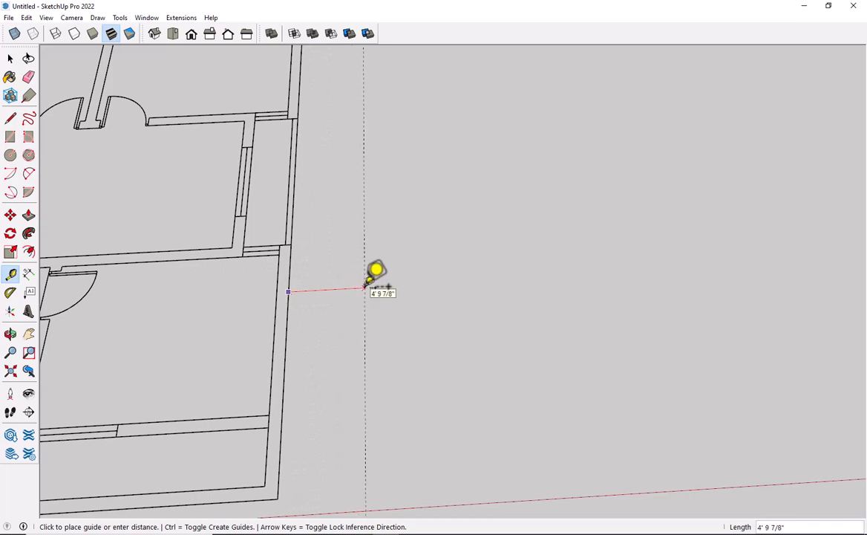
pyautogui.press('Return')
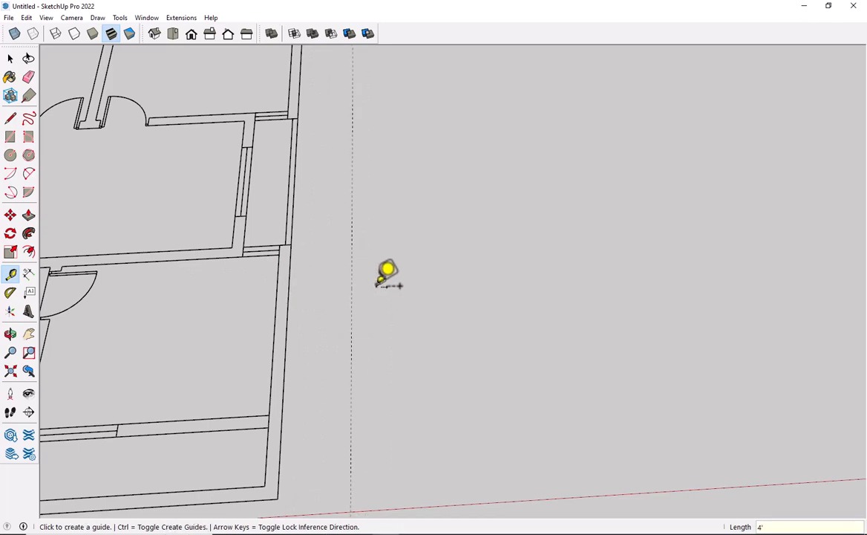
pyautogui.press('space')
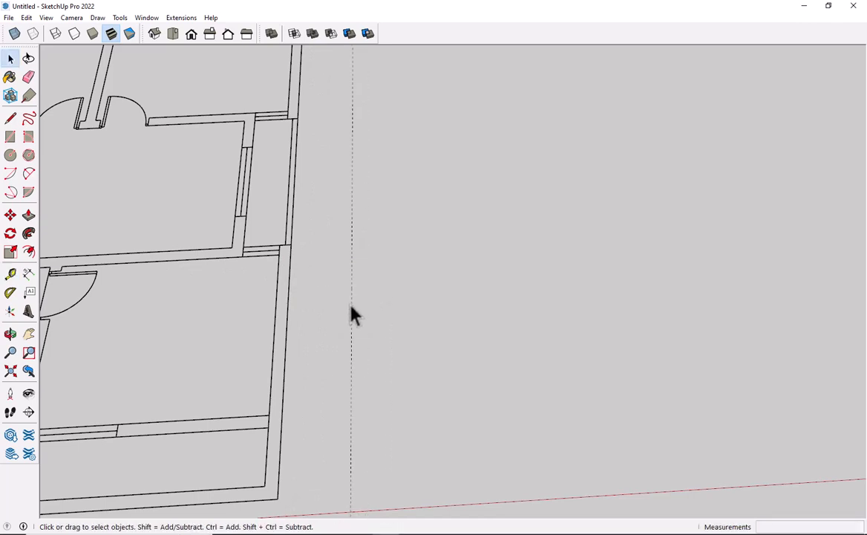
# Step: Draw a 4' line from the right floor plan's outer right wall to the guide, parallel to the red axis
pyautogui.press('l')
pyautogui.click(284, 375)
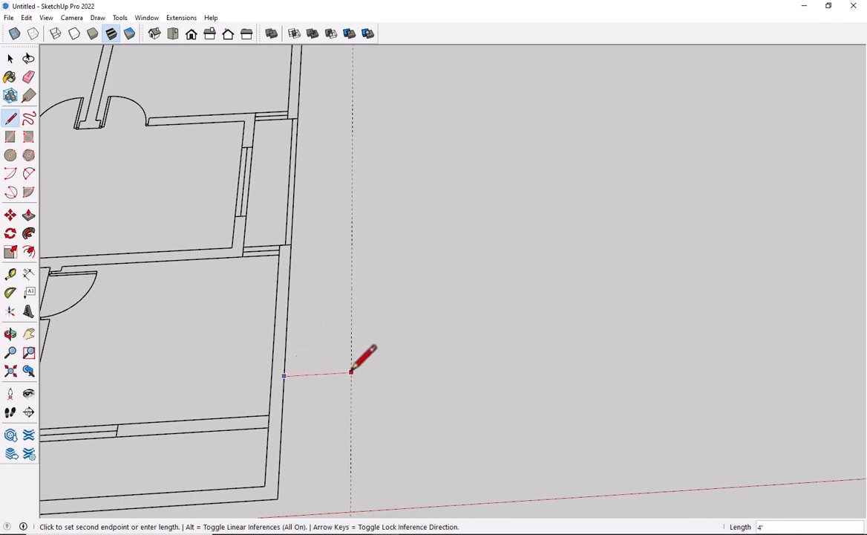
pyautogui.click(352, 369)
pyautogui.press('Escape')
pyautogui.scroll(5, 334, 373)
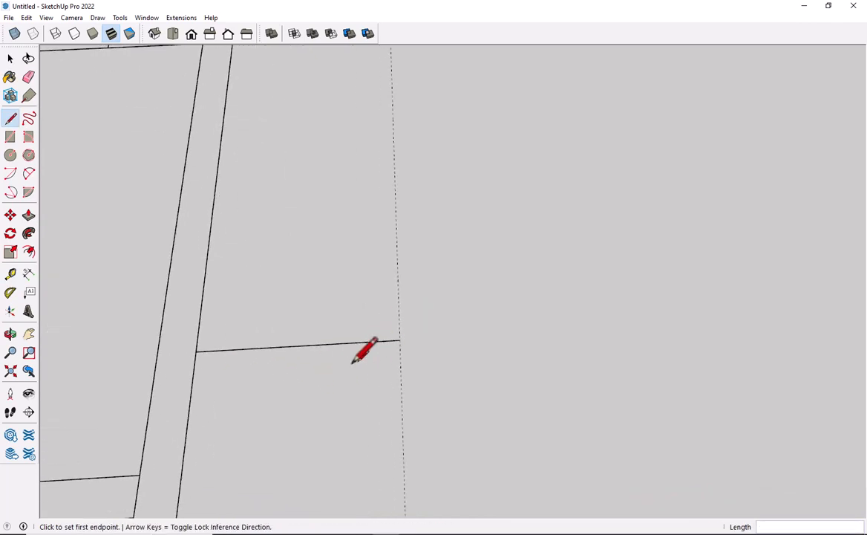
pyautogui.scroll(1, 373, 340)
# Step: Undo the line drawn to the guide, and remove the guide beside the right floor plan
pyautogui.hotkey('ctrl', 'z')
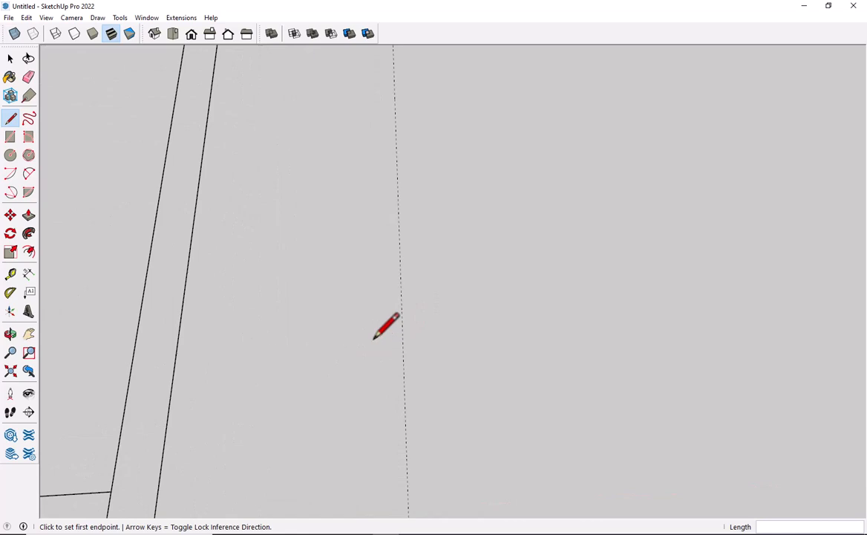
pyautogui.press('space')
pyautogui.scroll(-10, 303, 389)
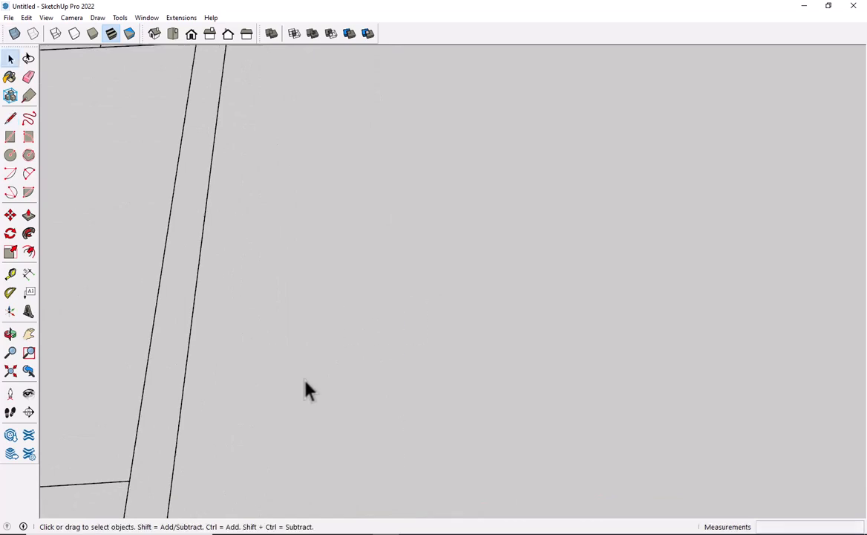
pyautogui.moveTo(536, 344); pyautogui.dragTo(490, 360, button='middle')
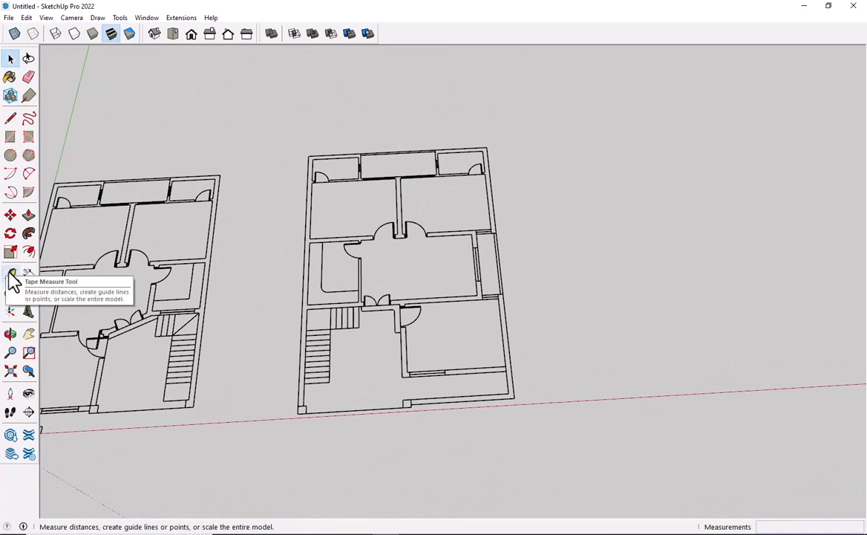
pyautogui.moveTo(261, 314); pyautogui.dragTo(93, 334, button='middle')
pyautogui.scroll(1, 57, 304)
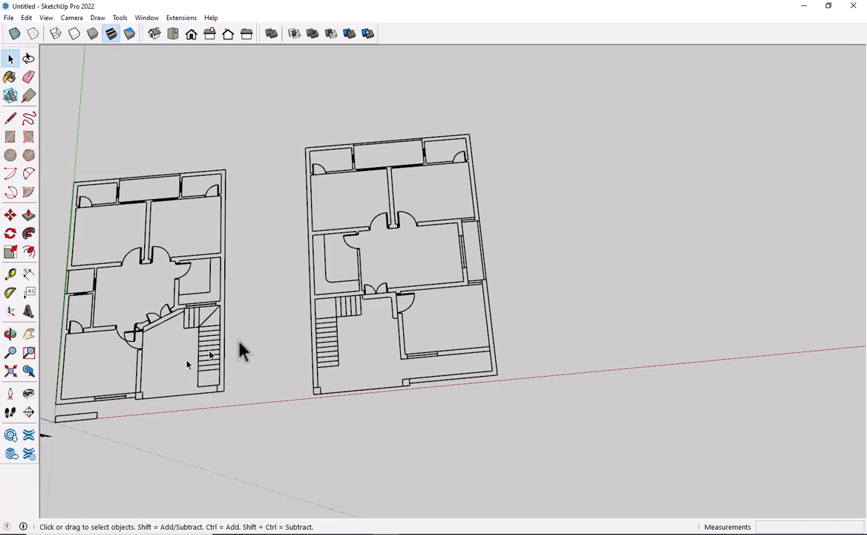
pyautogui.moveTo(383, 305); pyautogui.dragTo(232, 402, button='middle')
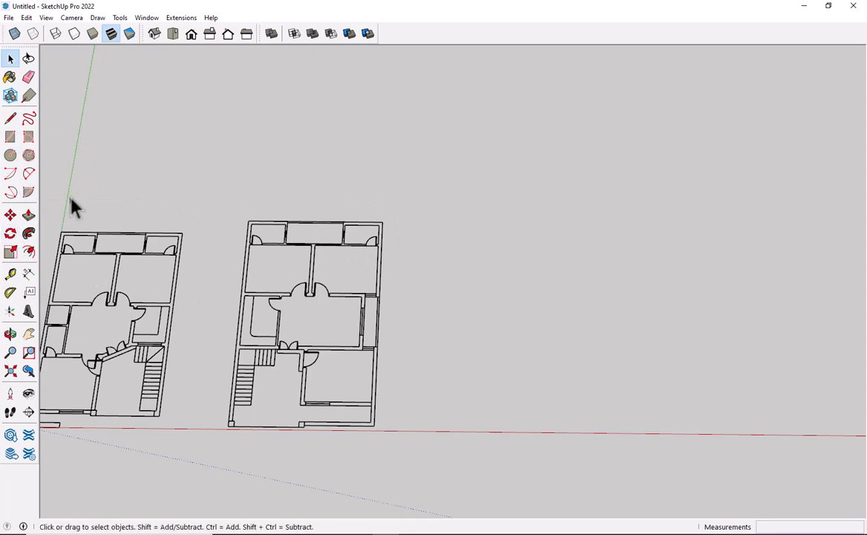
pyautogui.scroll(-2, 101, 383)
pyautogui.keyDown('shift'); pyautogui.moveTo(103, 383); pyautogui.dragTo(173, 401, button='middle'); pyautogui.keyUp('shift')
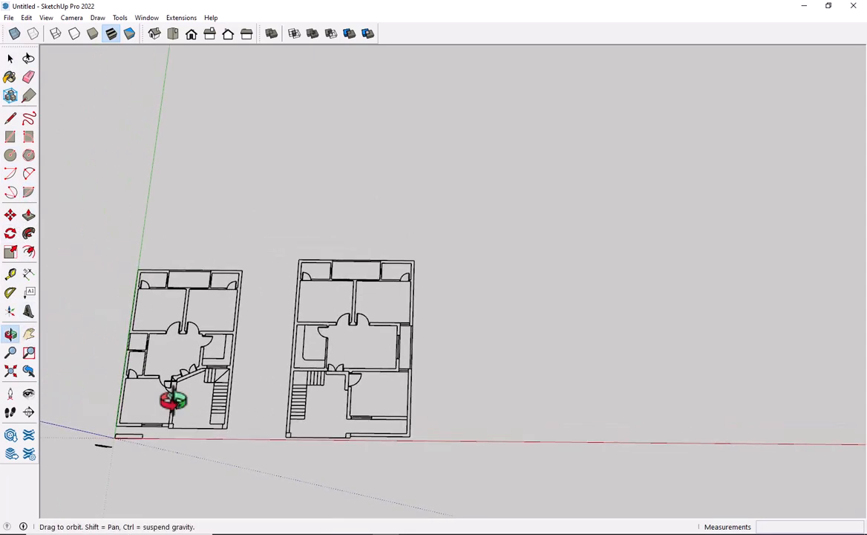
pyautogui.scroll(3, 371, 349)
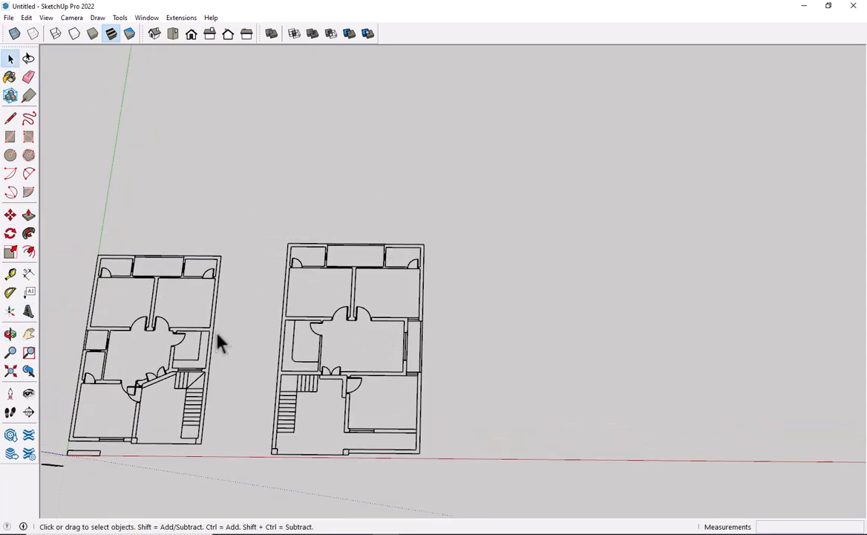
pyautogui.scroll(-3, 253, 180)
pyautogui.scroll(-1, 343, 270)
pyautogui.keyDown('shift'); pyautogui.moveTo(343, 270); pyautogui.dragTo(288, 257, button='middle'); pyautogui.keyUp('shift')
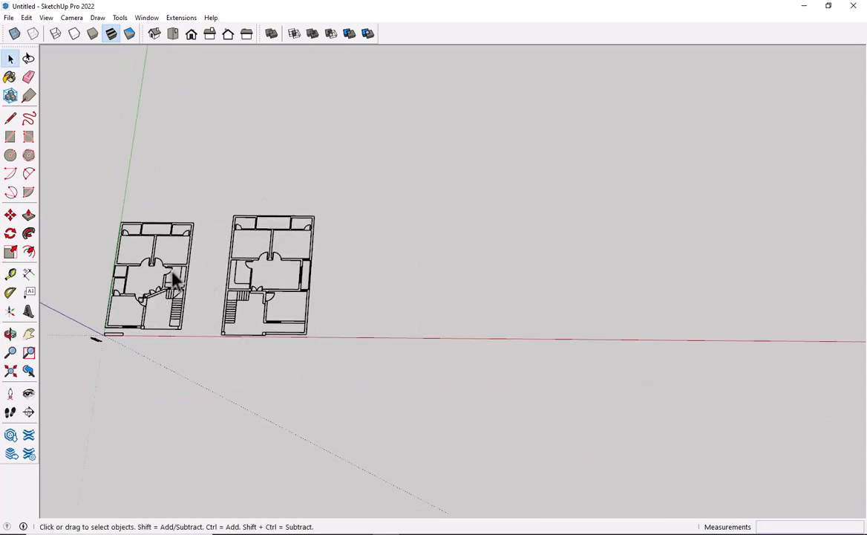
pyautogui.scroll(3, 197, 297)
pyautogui.scroll(-2, 375, 326)
pyautogui.moveTo(368, 326)
pyautogui.keyDown('shift'); pyautogui.mouseDown(button='middle')
pyautogui.moveTo(188, 338)
pyautogui.moveTo(357, 318)
pyautogui.mouseUp(button='middle'); pyautogui.keyUp('shift')
pyautogui.scroll(1, 219, 335)
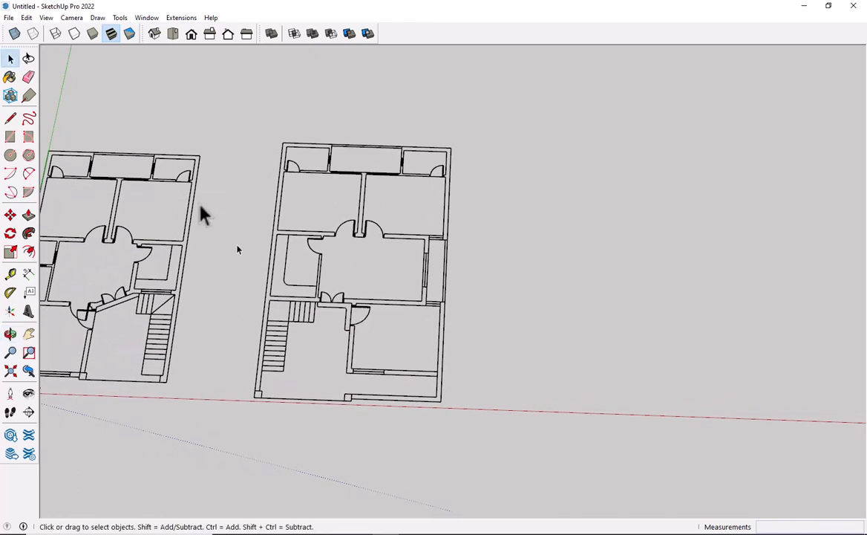
# Step: Select the imported floor plans as a single object and clear the selection
pyautogui.click(274, 305)
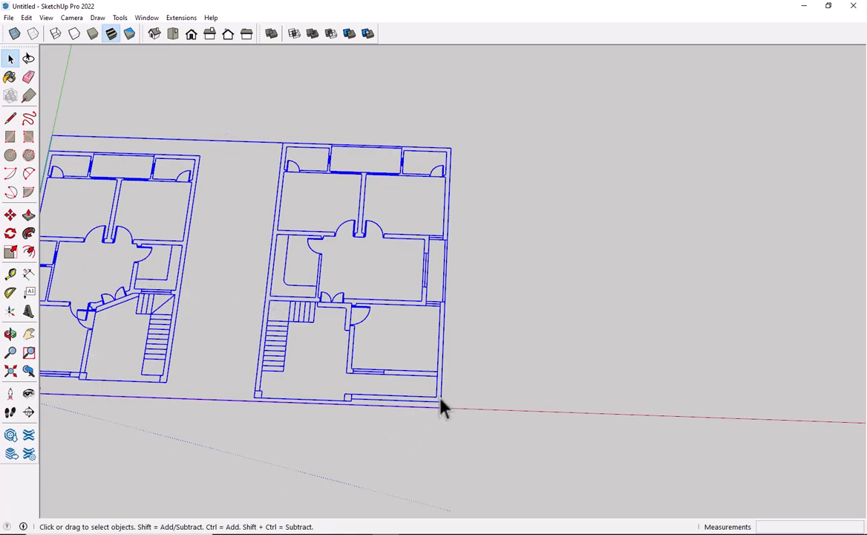
pyautogui.keyDown('shift'); pyautogui.moveTo(441, 408); pyautogui.dragTo(434, 297, button='middle'); pyautogui.keyUp('shift')
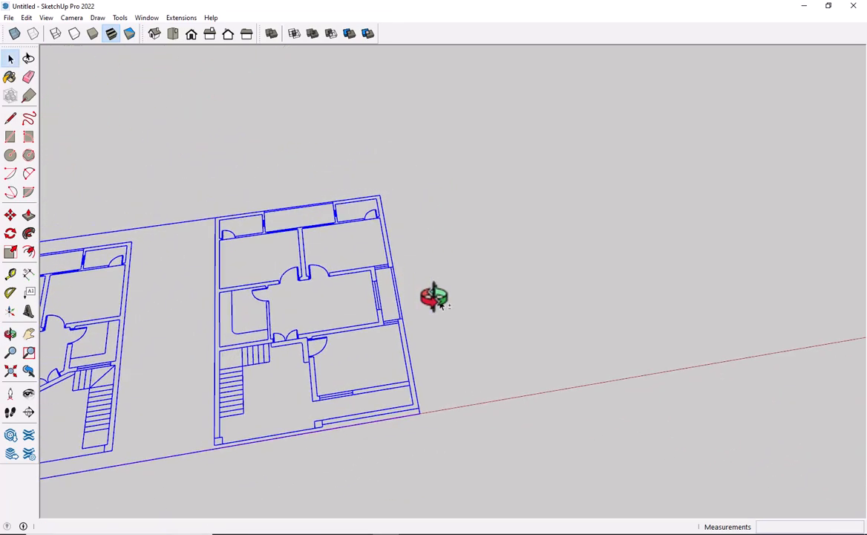
pyautogui.scroll(2, 416, 364)
pyautogui.click(526, 300)
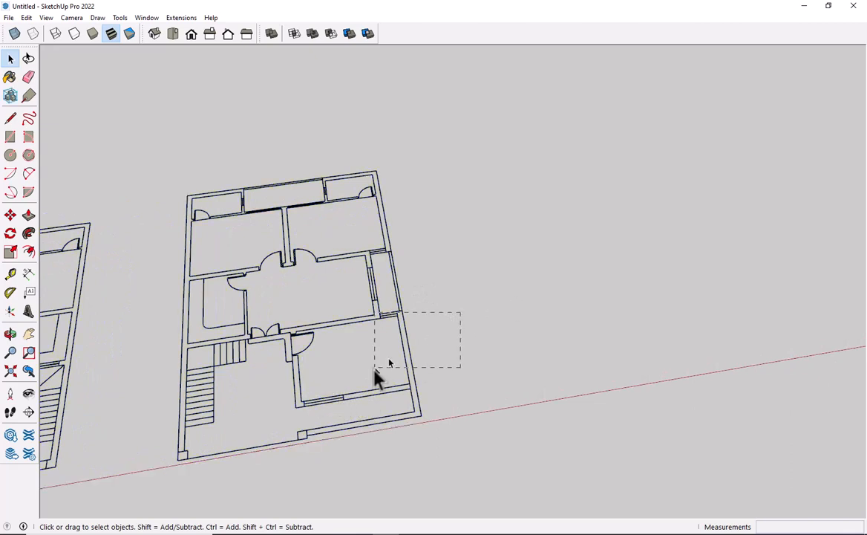
pyautogui.moveTo(375, 369); pyautogui.dragTo(443, 306)
pyautogui.scroll(1, 401, 296)
# Step: Try to use Push/Pull on the right floor plan's walls near the double door
pyautogui.click(29, 216)
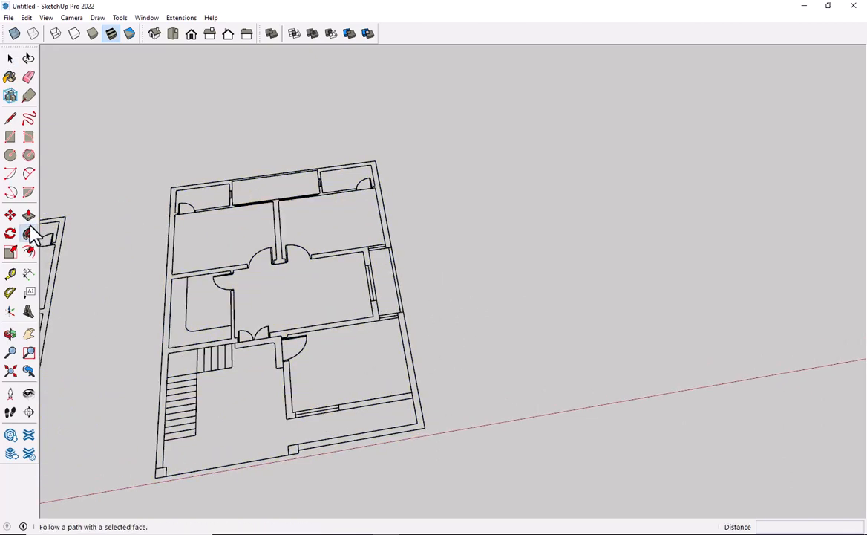
pyautogui.click(30, 234)
pyautogui.click(28, 215)
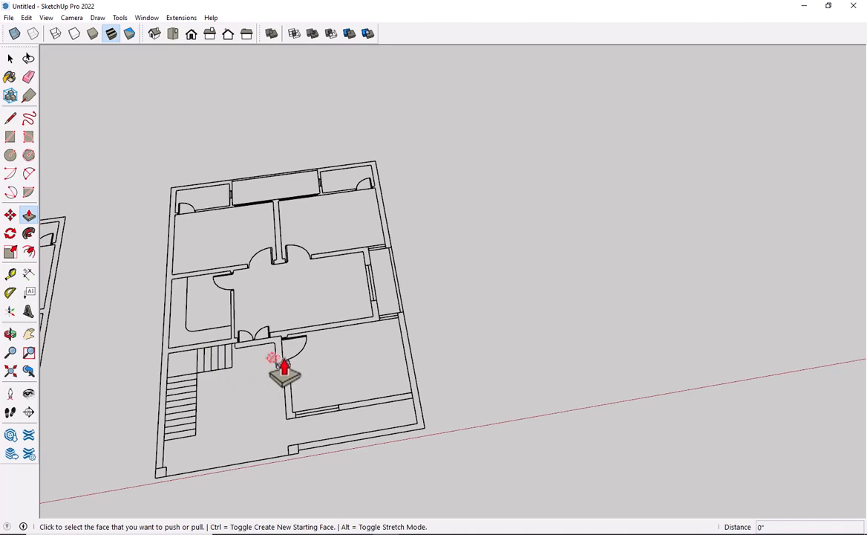
pyautogui.press('space')
pyautogui.keyDown('shift'); pyautogui.moveTo(283, 358); pyautogui.dragTo(267, 377, button='middle'); pyautogui.keyUp('shift')
pyautogui.scroll(5, 271, 379)
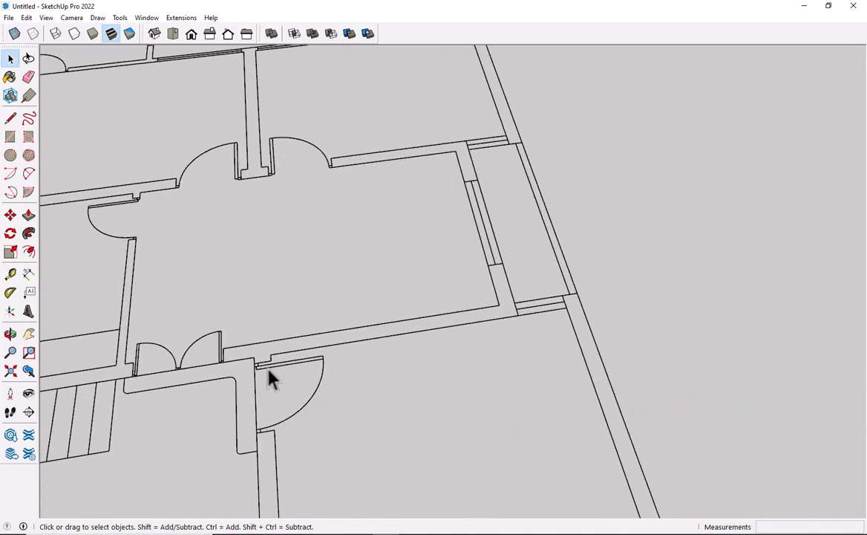
pyautogui.scroll(-4, 269, 368)
# Step: Open the imported floor plan component for editing, examine both plans inside its boundary, and close it
pyautogui.doubleClick(276, 371)
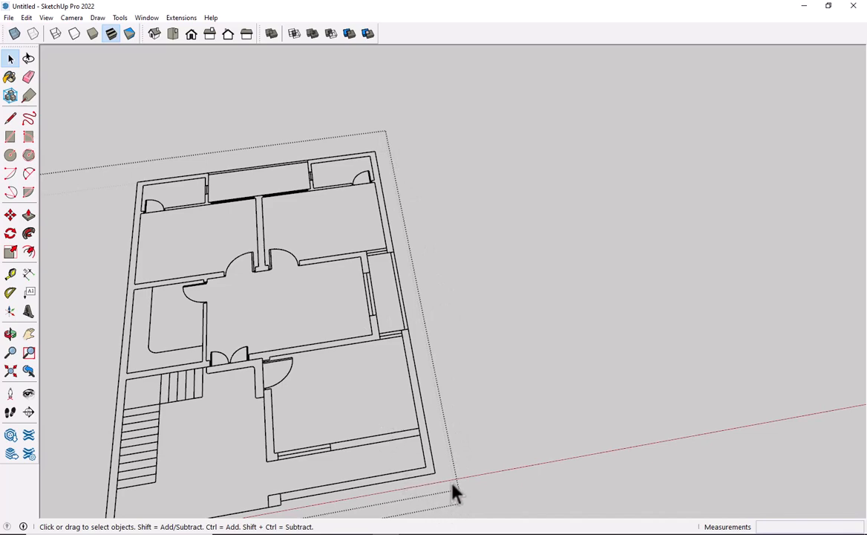
pyautogui.scroll(-3, 455, 492)
pyautogui.moveTo(455, 494); pyautogui.dragTo(318, 348, button='middle')
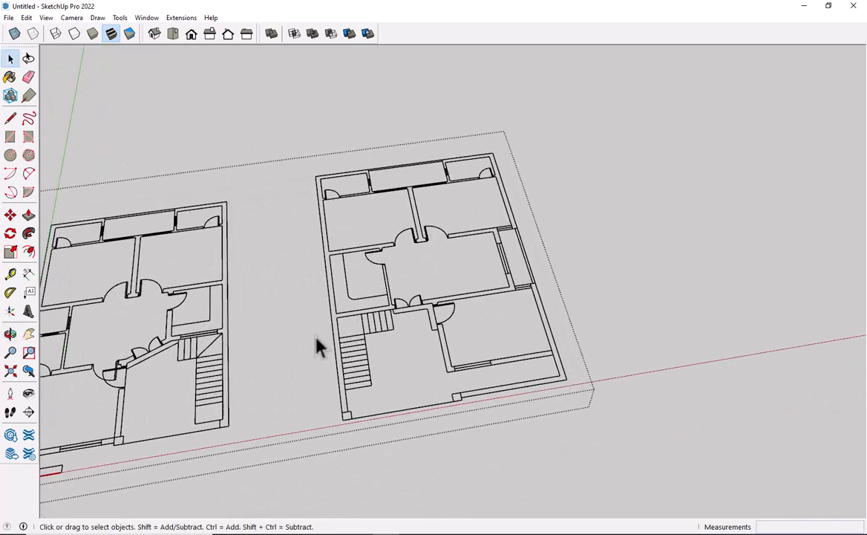
pyautogui.scroll(2, 318, 347)
pyautogui.scroll(1, 232, 430)
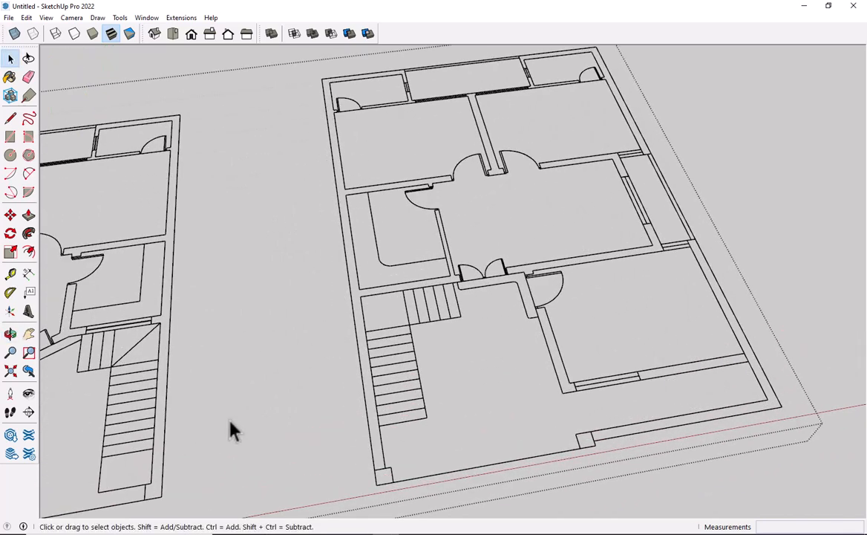
pyautogui.scroll(-2, 232, 431)
pyautogui.scroll(-3, 310, 426)
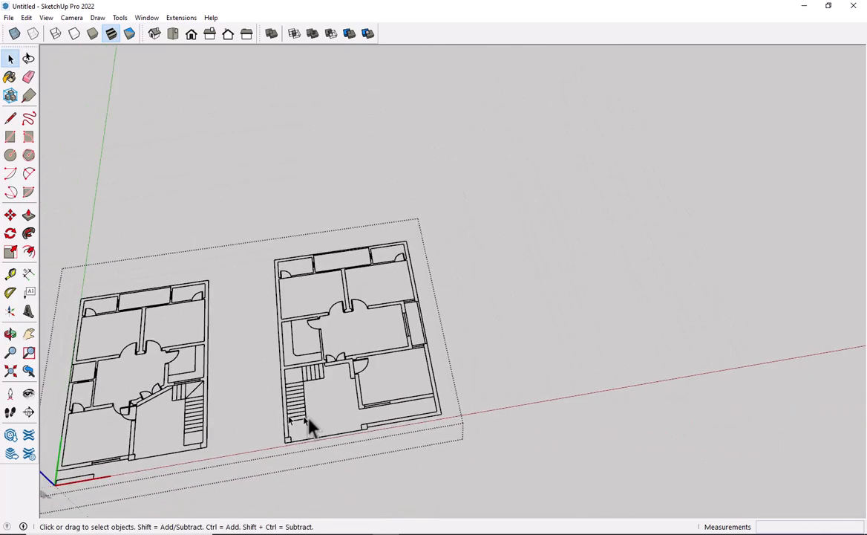
pyautogui.moveTo(309, 427); pyautogui.dragTo(445, 349, button='middle')
pyautogui.click(442, 341)
# Step: Draw a rectangle on the ground beside the right floor plan, just behind the red axis
pyautogui.scroll(2, 366, 326)
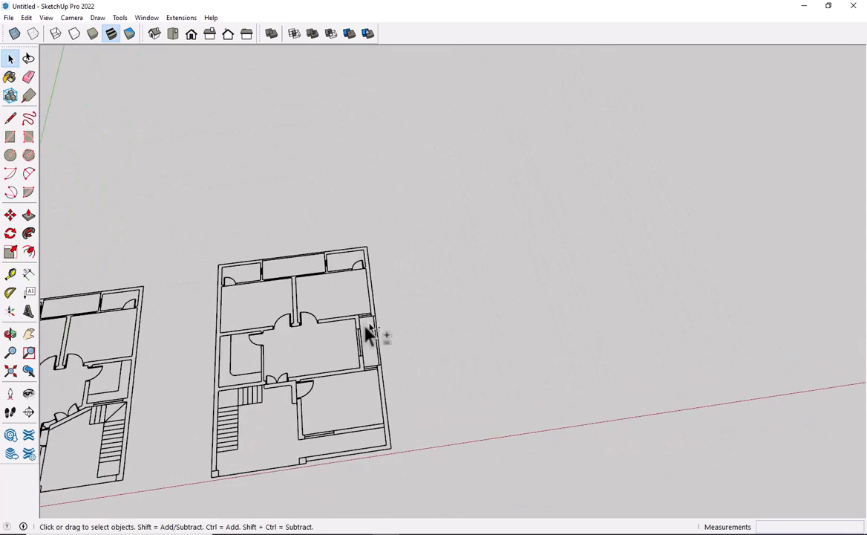
pyautogui.keyDown('shift'); pyautogui.moveTo(366, 327); pyautogui.dragTo(172, 394, button='middle'); pyautogui.keyUp('shift')
pyautogui.scroll(2, 182, 386)
pyautogui.press('r')
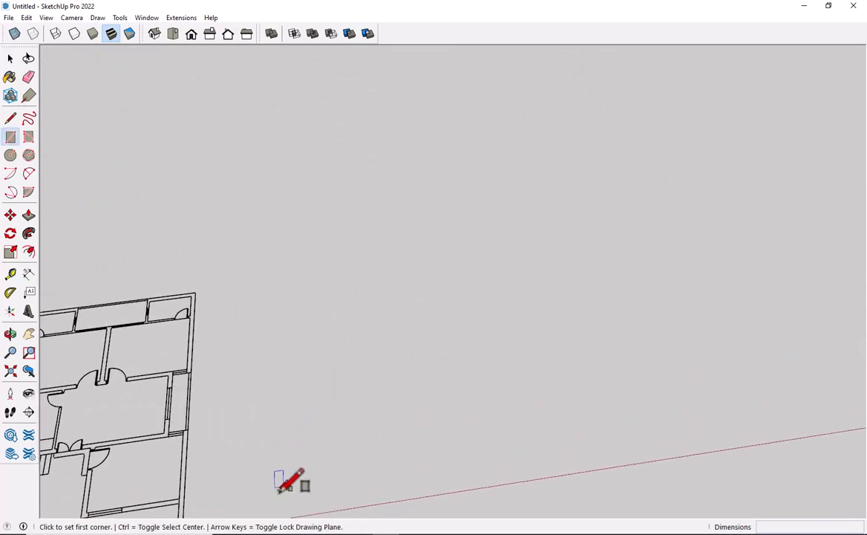
pyautogui.click(280, 495)
pyautogui.click(413, 322)
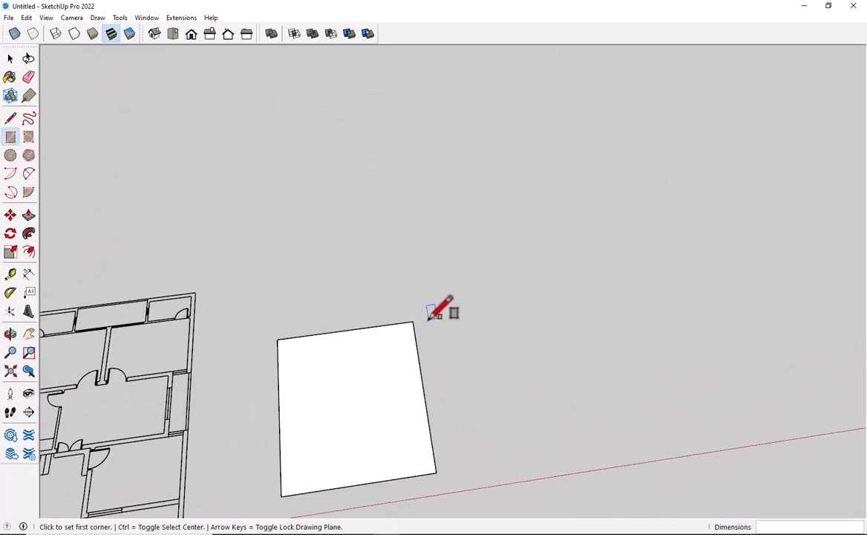
# Step: Push/Pull the new rectangle upward into a tall box
pyautogui.press('p')
pyautogui.click(371, 349)
pyautogui.click(414, 337)
pyautogui.press('space')
# Step: Select all connected faces and edges of the box, and clear the selection
pyautogui.scroll(-5, 281, 387)
pyautogui.moveTo(281, 387); pyautogui.dragTo(264, 332, button='middle')
pyautogui.scroll(5, 296, 367)
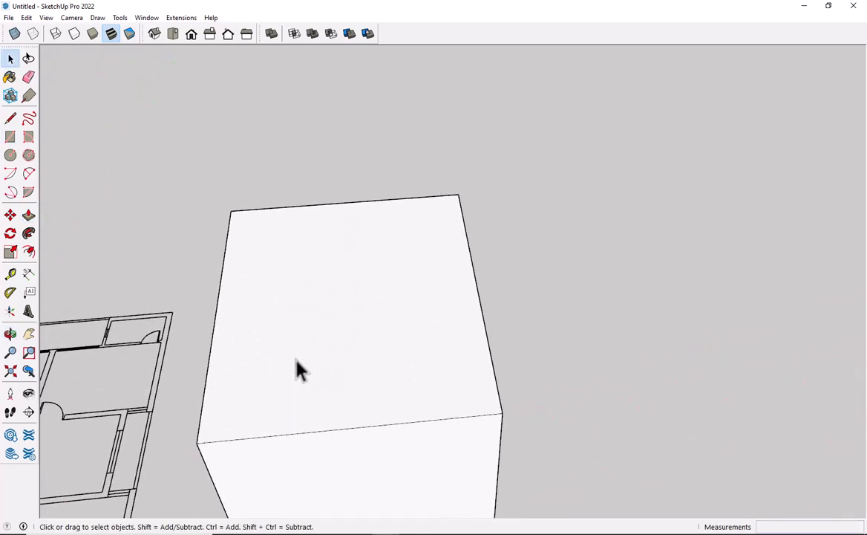
pyautogui.tripleClick(296, 367)
pyautogui.scroll(-1, 299, 369)
pyautogui.scroll(-4, 301, 369)
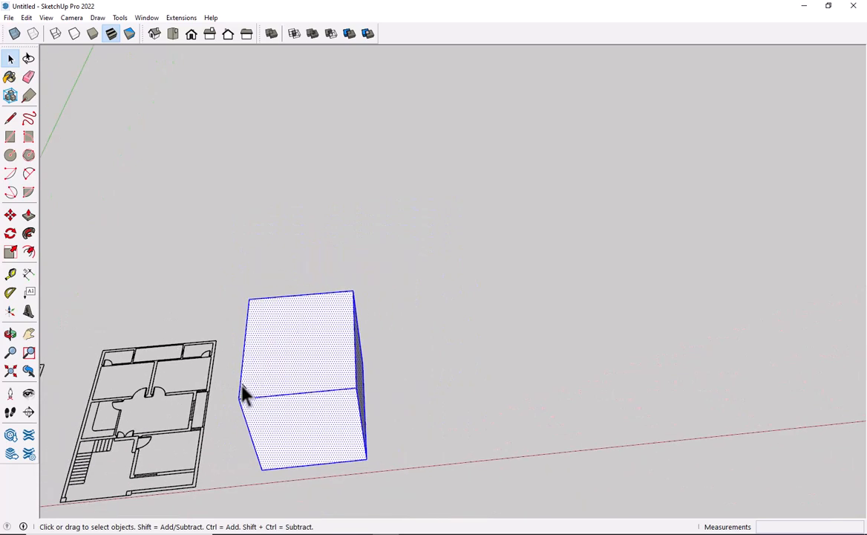
pyautogui.moveTo(244, 395); pyautogui.dragTo(418, 265, button='middle')
pyautogui.moveTo(411, 256); pyautogui.dragTo(245, 504)
pyautogui.click(233, 377)
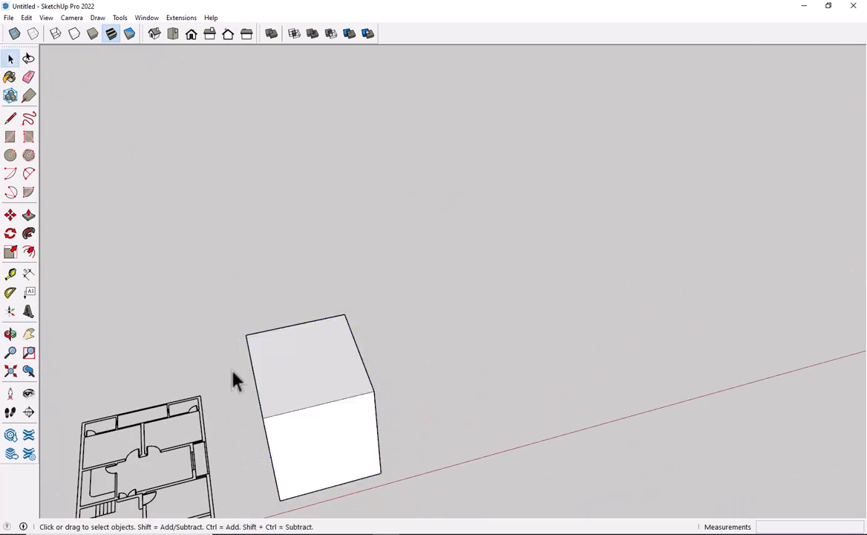
# Step: Select the box's front face with its edges, view its context options, and dismiss them and the selection
pyautogui.click(319, 440)
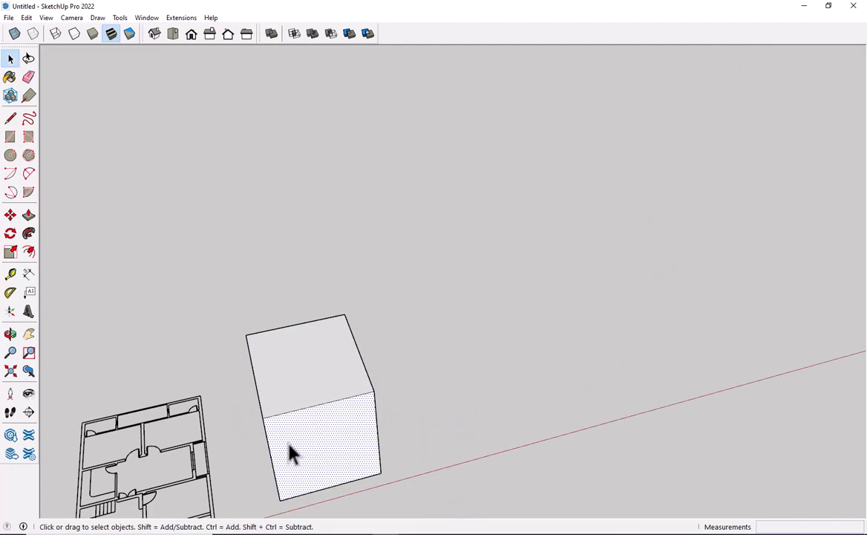
pyautogui.moveTo(290, 451); pyautogui.dragTo(236, 432, button='middle')
pyautogui.click(412, 313)
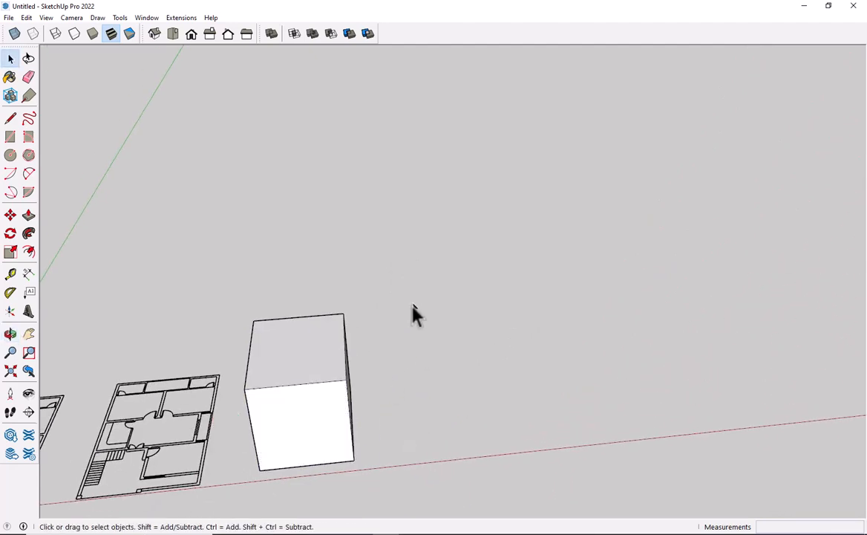
pyautogui.click(276, 440)
pyautogui.rightClick(294, 421)
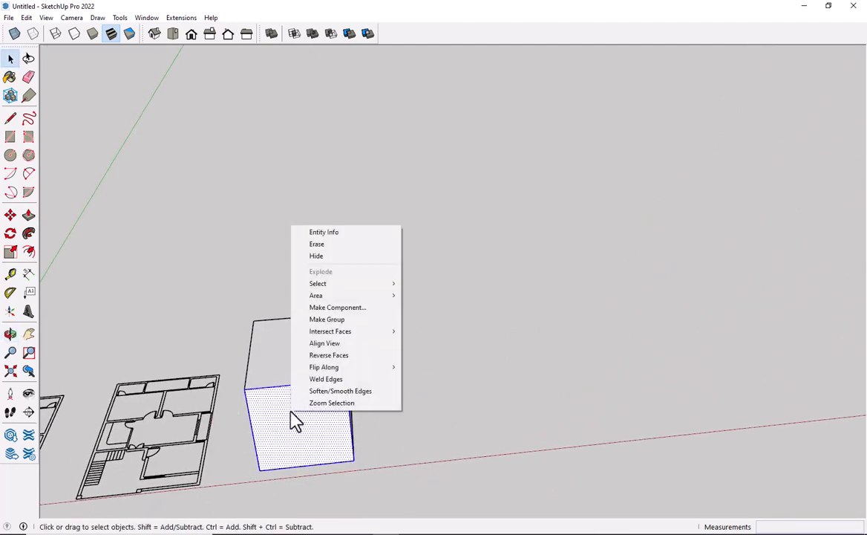
pyautogui.click(399, 427)
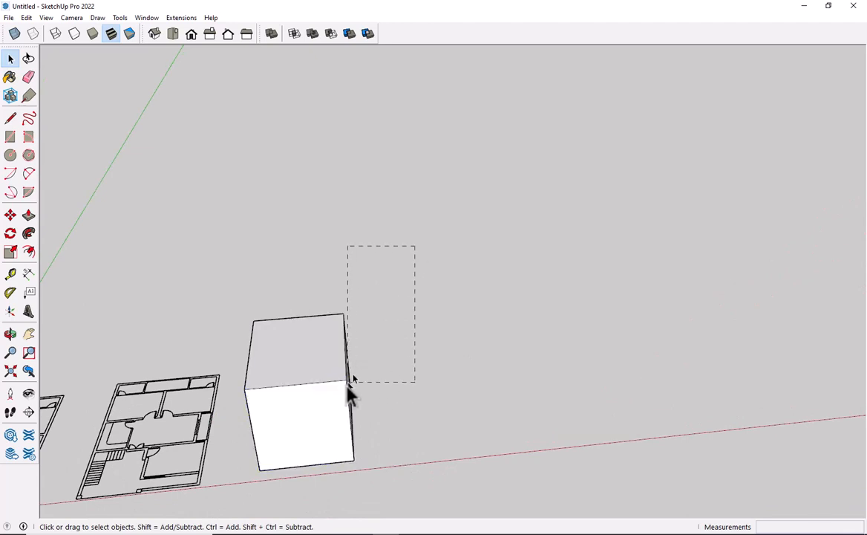
# Step: Select all of the box's faces and edges and make them a group
pyautogui.moveTo(351, 378); pyautogui.dragTo(245, 512)
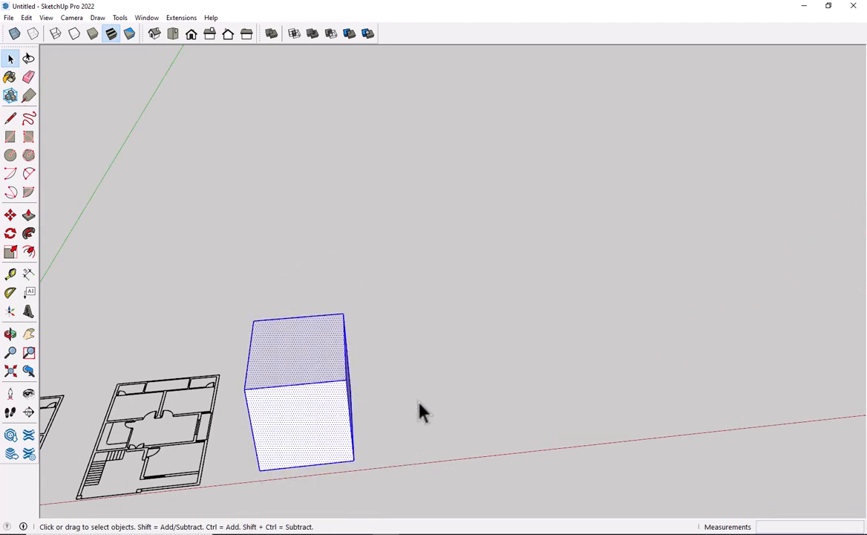
pyautogui.click(385, 318)
pyautogui.moveTo(250, 521); pyautogui.dragTo(232, 520)
pyautogui.doubleClick(275, 397)
pyautogui.click(450, 222)
pyautogui.rightClick(262, 437)
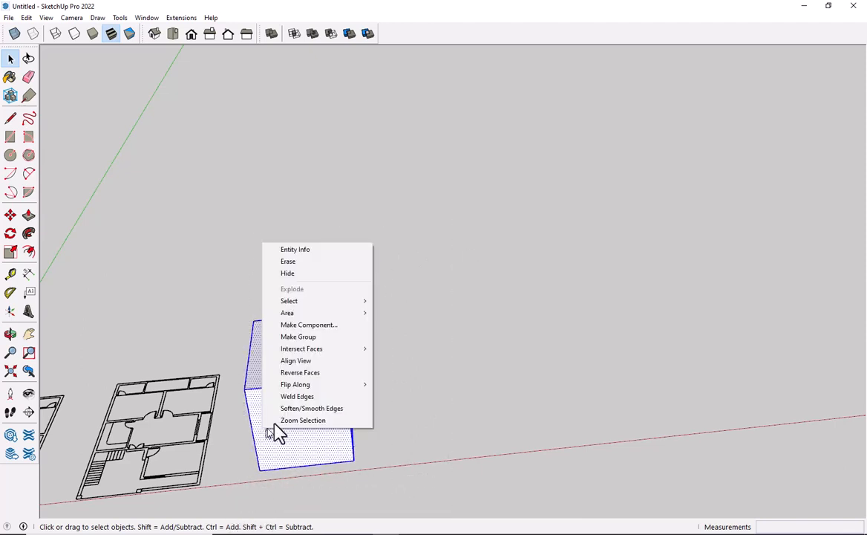
pyautogui.click(276, 340)
pyautogui.moveTo(371, 346); pyautogui.dragTo(306, 312, button='middle')
pyautogui.click(331, 309)
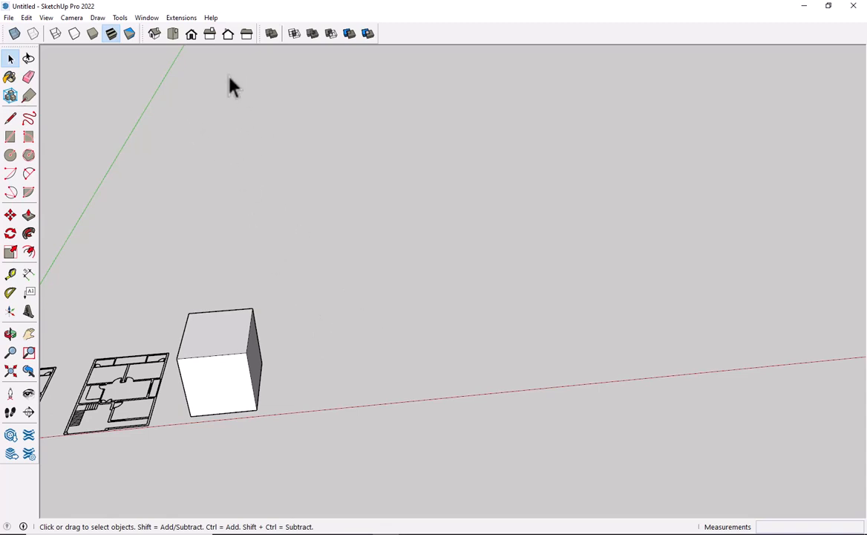
# Step: Show the Default Tray
pyautogui.click(144, 20)
pyautogui.moveTo(229, 33)
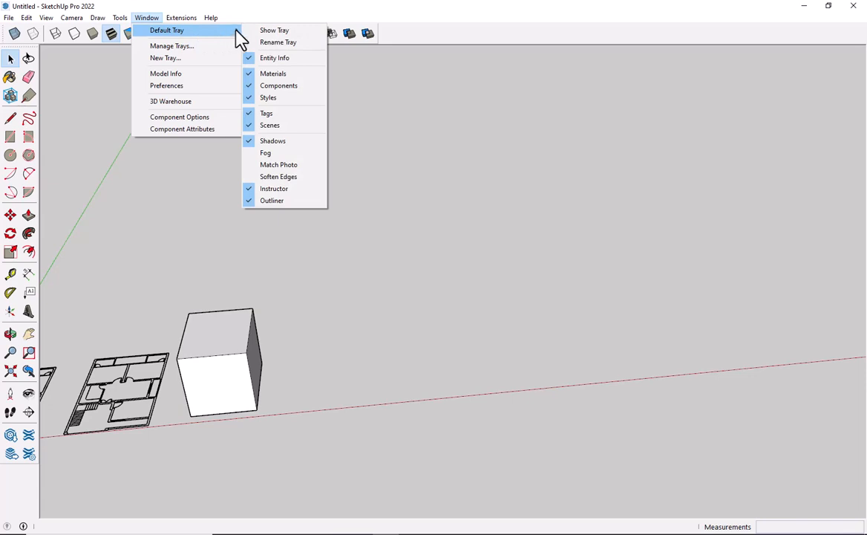
pyautogui.click(277, 31)
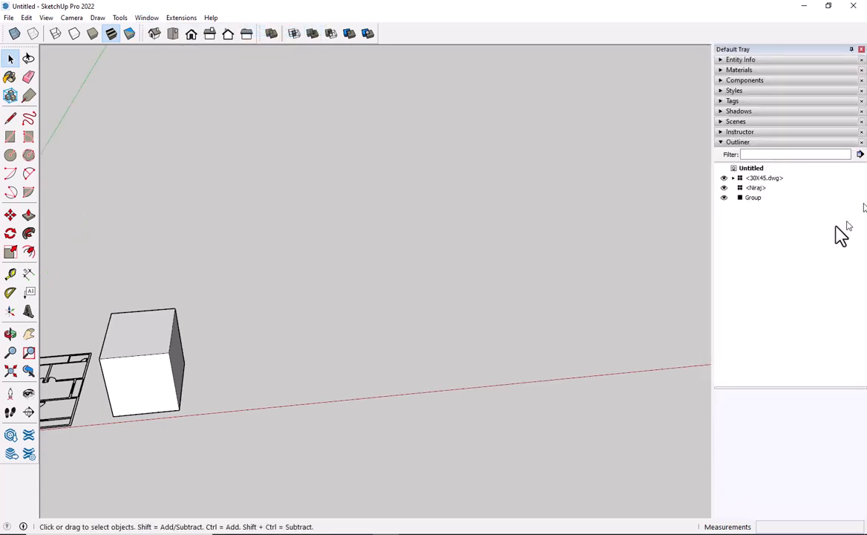
# Step: Select the grouped box beside the floor plans and delete it
pyautogui.scroll(-1, 534, 248)
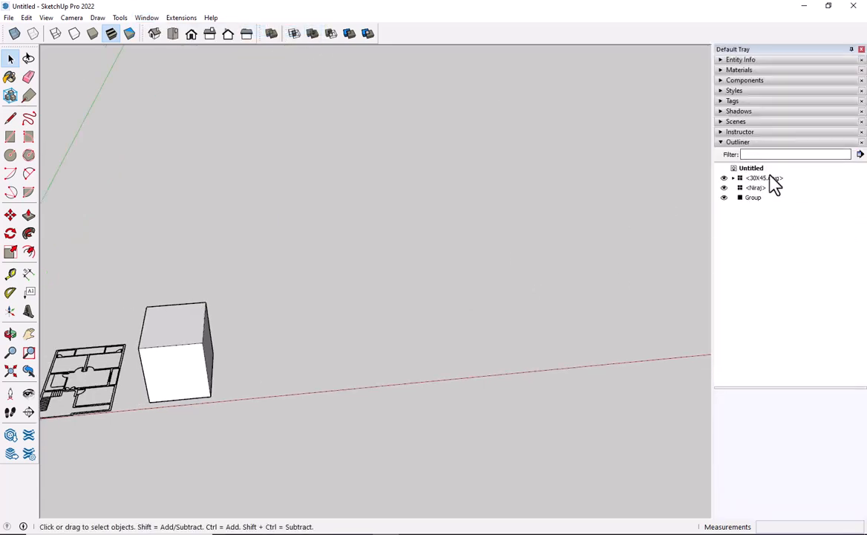
pyautogui.scroll(-7, 217, 345)
pyautogui.scroll(-1, 218, 345)
pyautogui.keyDown('shift'); pyautogui.moveTo(218, 345); pyautogui.dragTo(311, 328, button='middle'); pyautogui.keyUp('shift')
pyautogui.scroll(5, 260, 338)
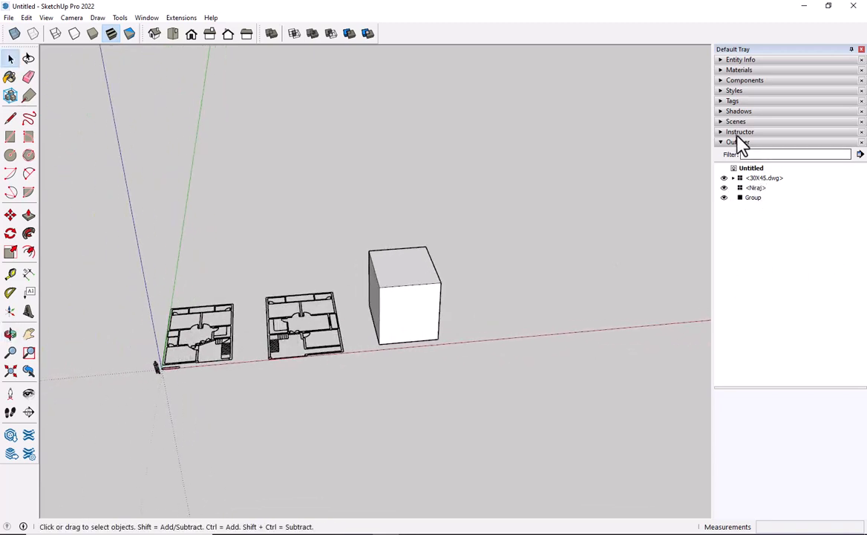
pyautogui.scroll(-1, 750, 256)
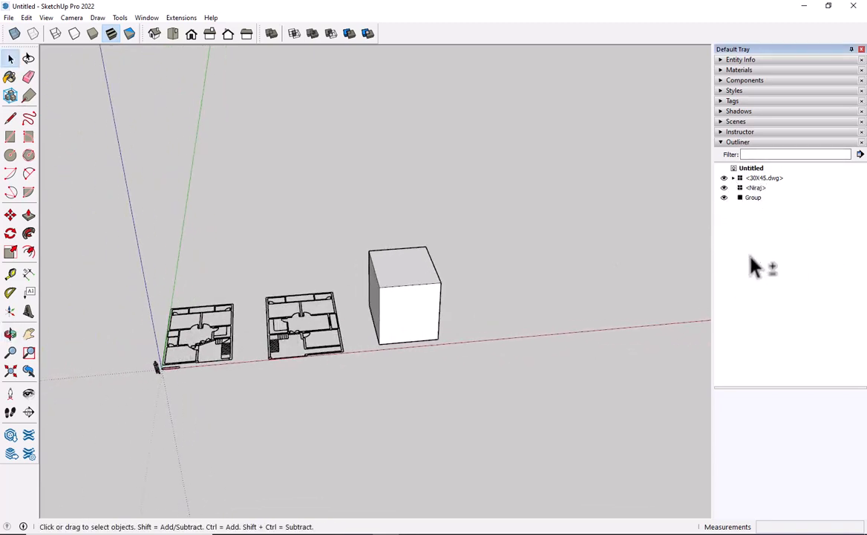
pyautogui.scroll(-1, 569, 269)
pyautogui.scroll(1, 568, 269)
pyautogui.keyDown('shift'); pyautogui.moveTo(493, 261); pyautogui.dragTo(461, 268, button='middle'); pyautogui.keyUp('shift')
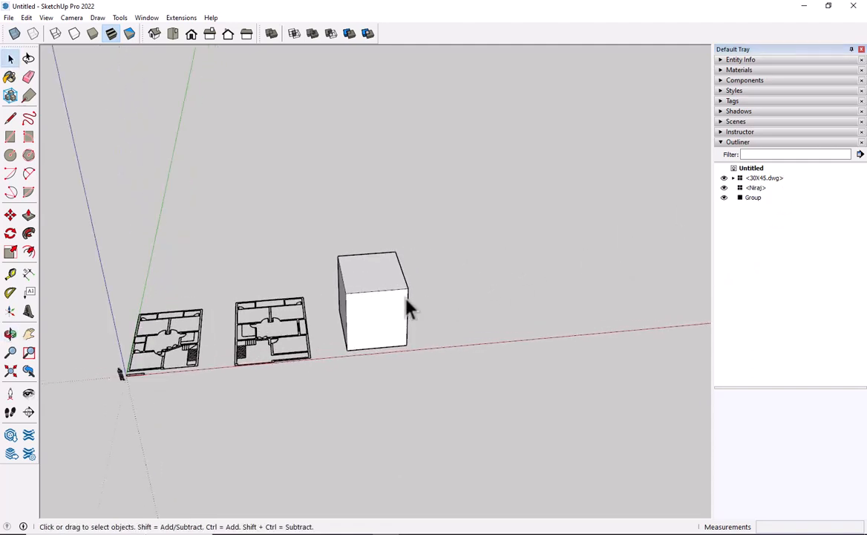
pyautogui.click(395, 319)
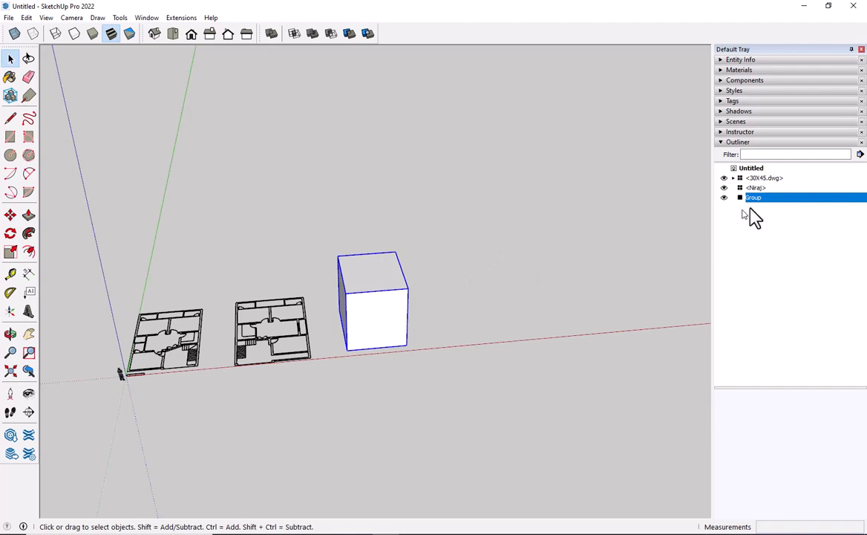
pyautogui.press('Delete')
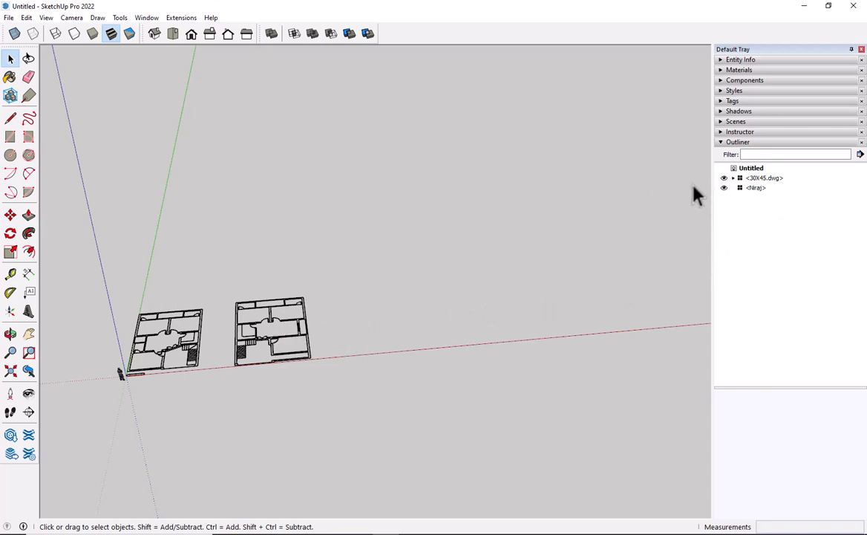
# Step: Toggle the visibility of the imported 30X45.dwg floor plans and the scale figure off and back on in the Outliner
pyautogui.click(724, 179)
pyautogui.click(724, 180)
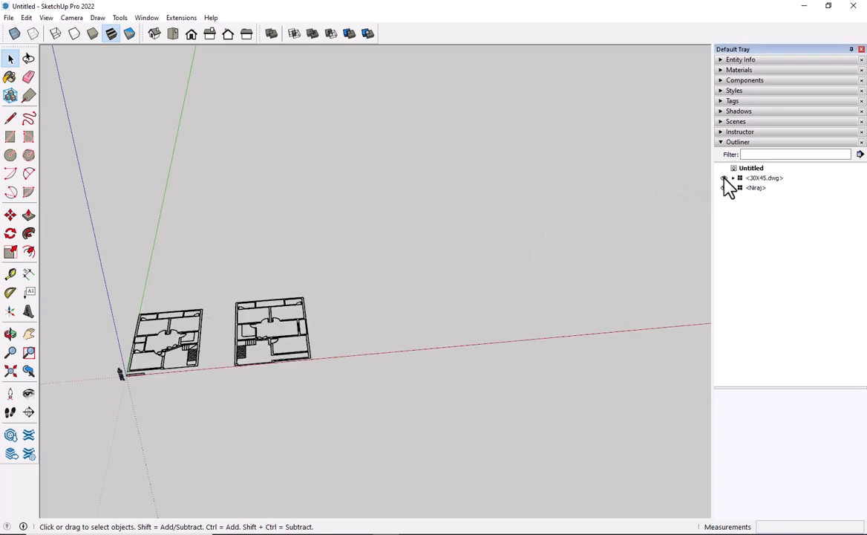
pyautogui.click(120, 371)
pyautogui.scroll(5, 119, 373)
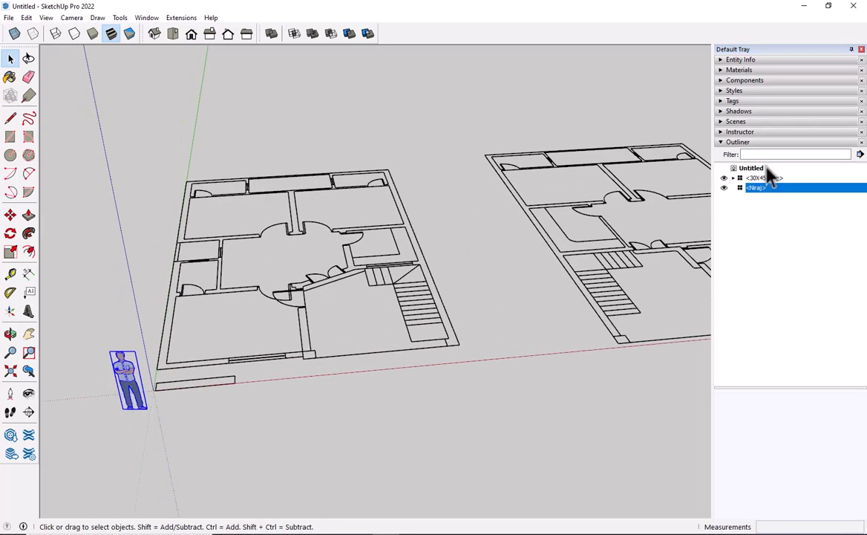
pyautogui.click(724, 187)
pyautogui.click(724, 188)
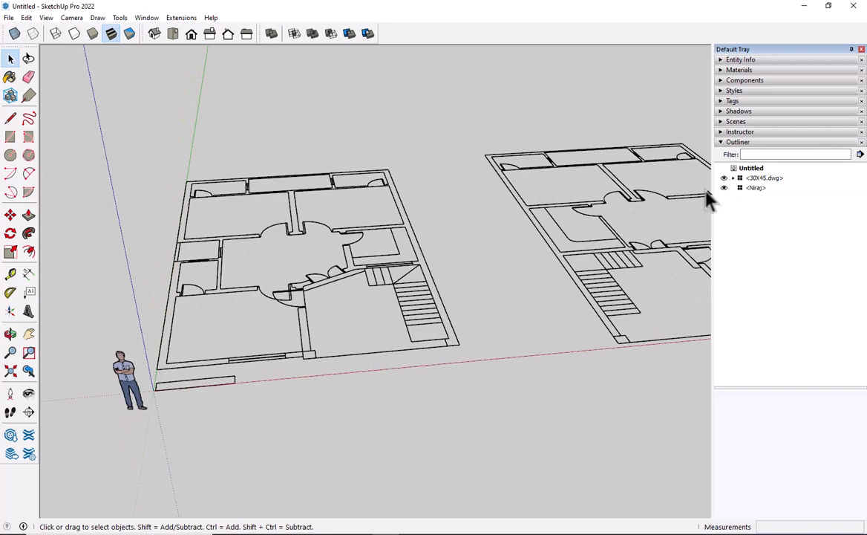
pyautogui.scroll(-5, 657, 199)
pyautogui.keyDown('shift'); pyautogui.moveTo(658, 199); pyautogui.dragTo(321, 351, button='middle'); pyautogui.keyUp('shift')
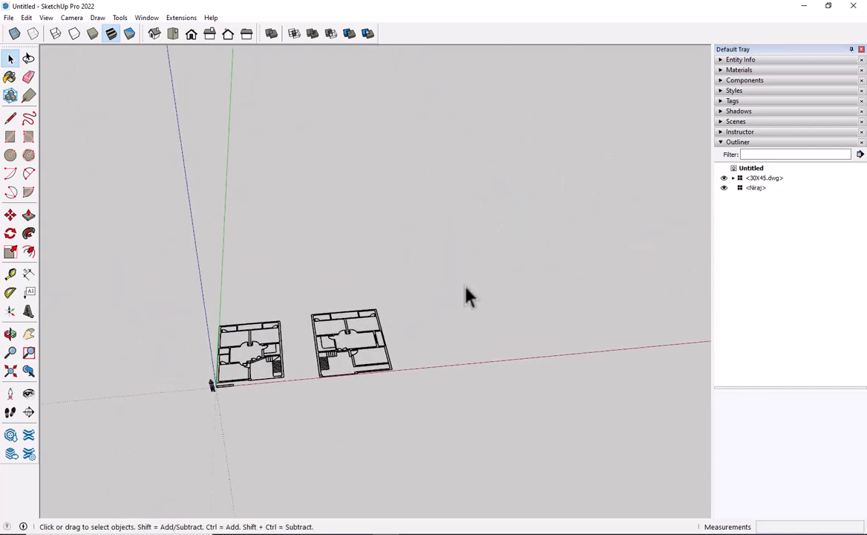
# Step: Draw a rectangle on the ground beside the second floor plan, just behind the red axis
pyautogui.scroll(-2, 465, 286)
pyautogui.keyDown('shift'); pyautogui.moveTo(460, 295); pyautogui.dragTo(360, 403, button='middle'); pyautogui.keyUp('shift')
pyautogui.scroll(3, 361, 403)
pyautogui.press('r')
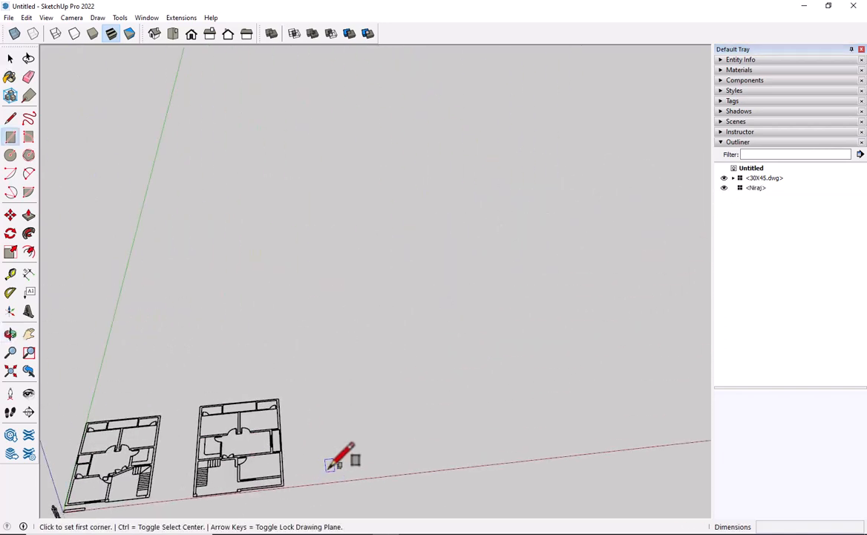
pyautogui.click(331, 464)
pyautogui.click(445, 364)
# Step: Select the new rectangle's face and edges and make them a group
pyautogui.press('space')
pyautogui.moveTo(495, 324)
pyautogui.mouseDown()
pyautogui.moveTo(450, 486)
pyautogui.moveTo(306, 500)
pyautogui.moveTo(356, 464)
pyautogui.mouseUp()
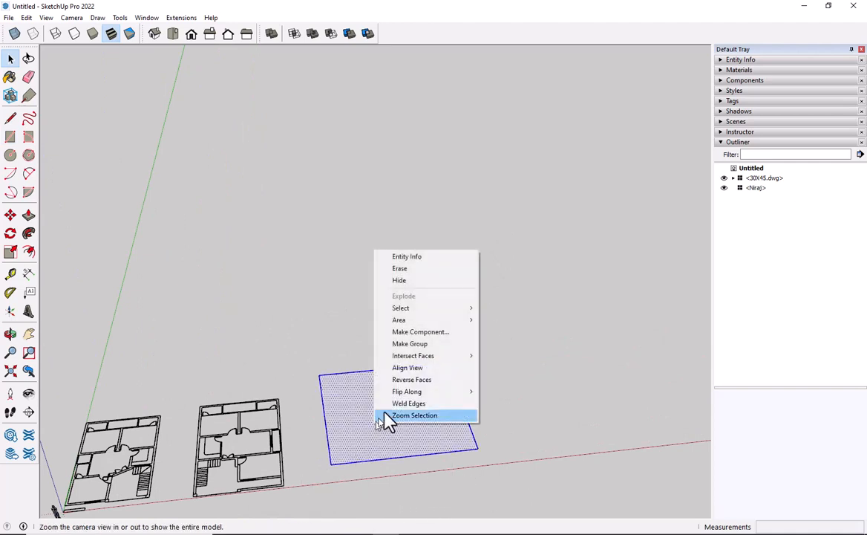
pyautogui.click(433, 346)
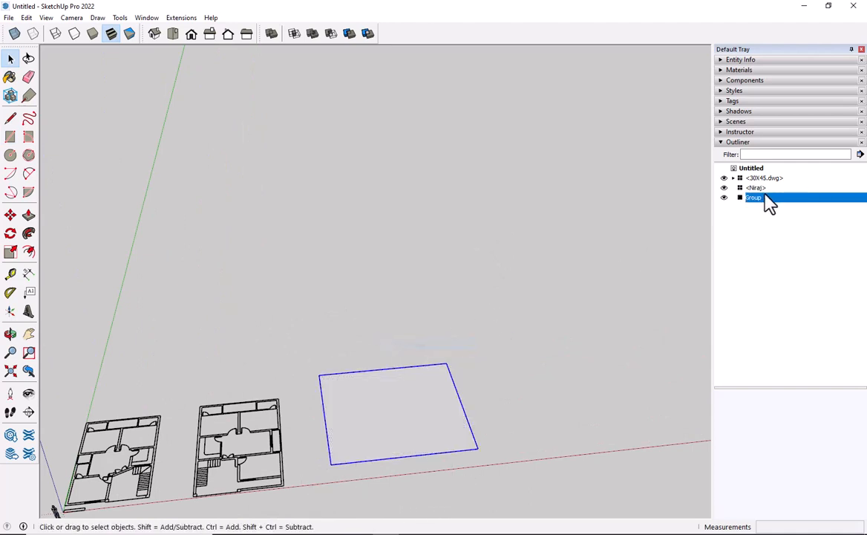
# Step: Rename the rectangle's group as "group" in the Outliner
pyautogui.press('BackSpace')
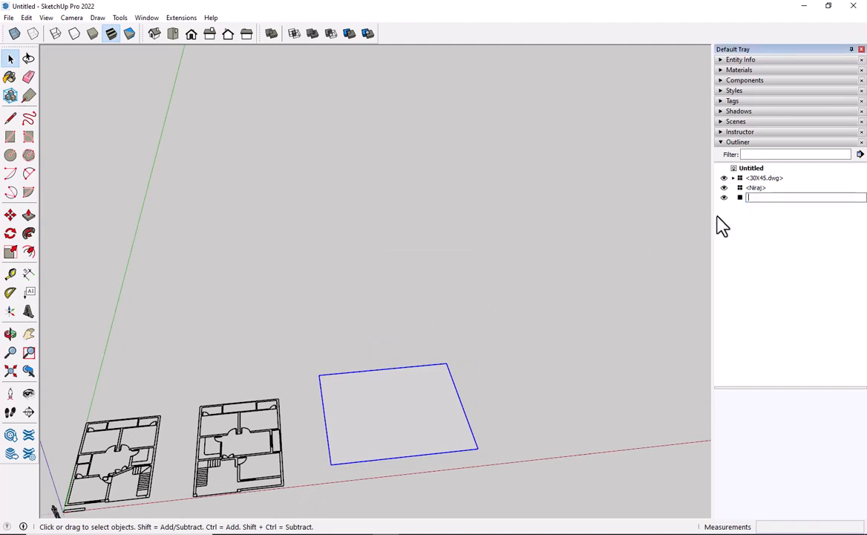
pyautogui.click(634, 234)
pyautogui.rightClick(766, 198)
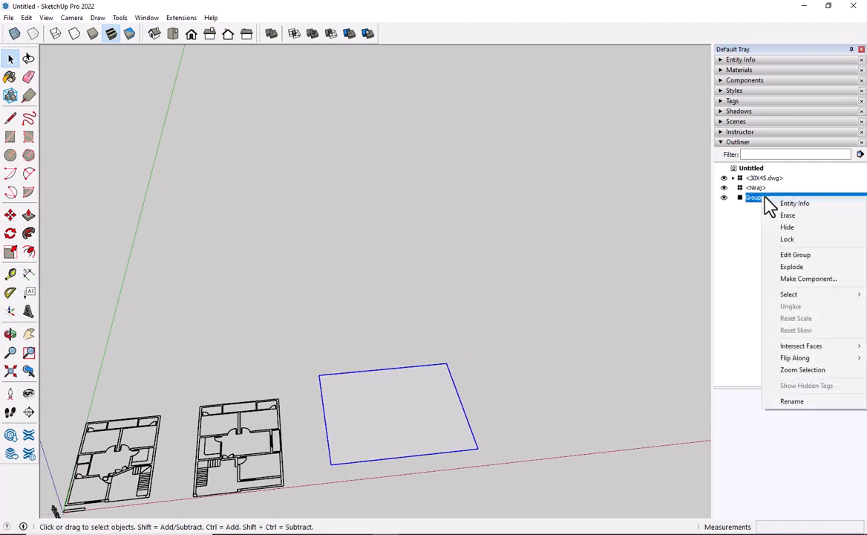
pyautogui.click(788, 403)
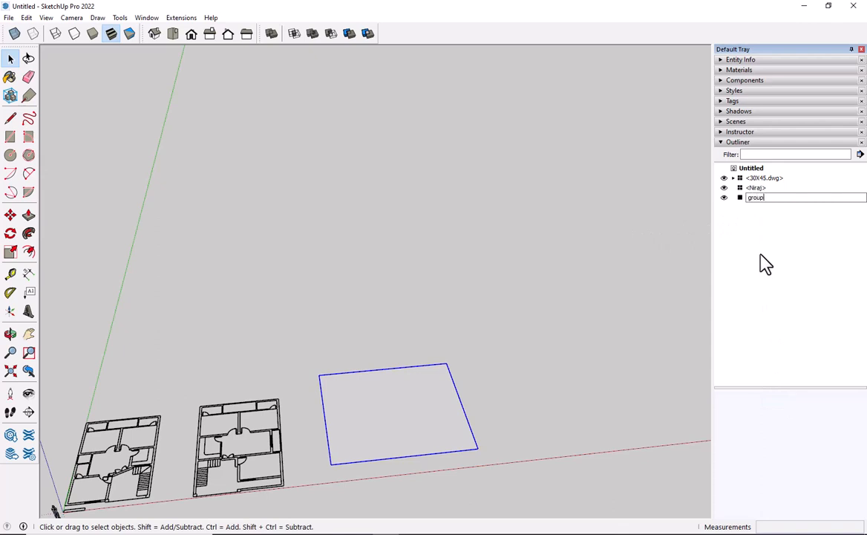
pyautogui.press('Return')
pyautogui.click(758, 223)
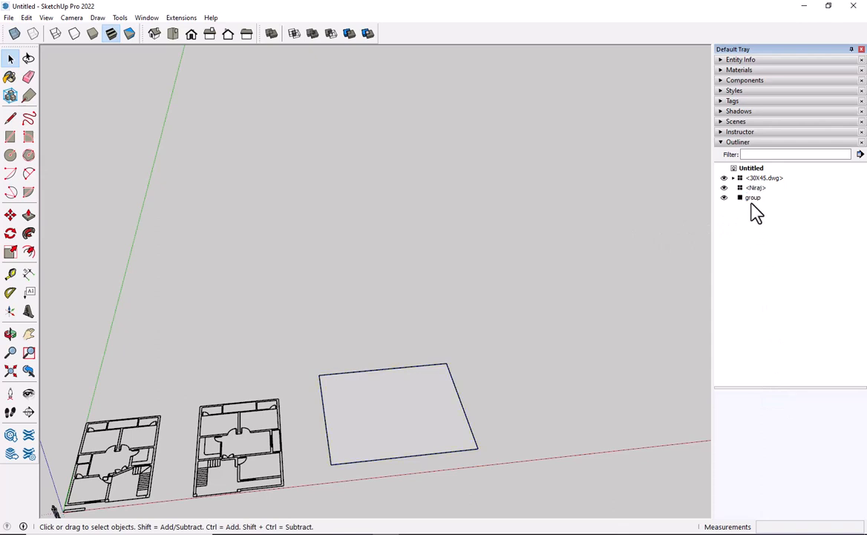
# Step: Toggle the visibility of the rectangle's group off and back on in the Outliner
pyautogui.scroll(-2, 529, 340)
pyautogui.keyDown('shift'); pyautogui.moveTo(529, 339); pyautogui.dragTo(464, 368, button='middle'); pyautogui.keyUp('shift')
pyautogui.click(724, 199)
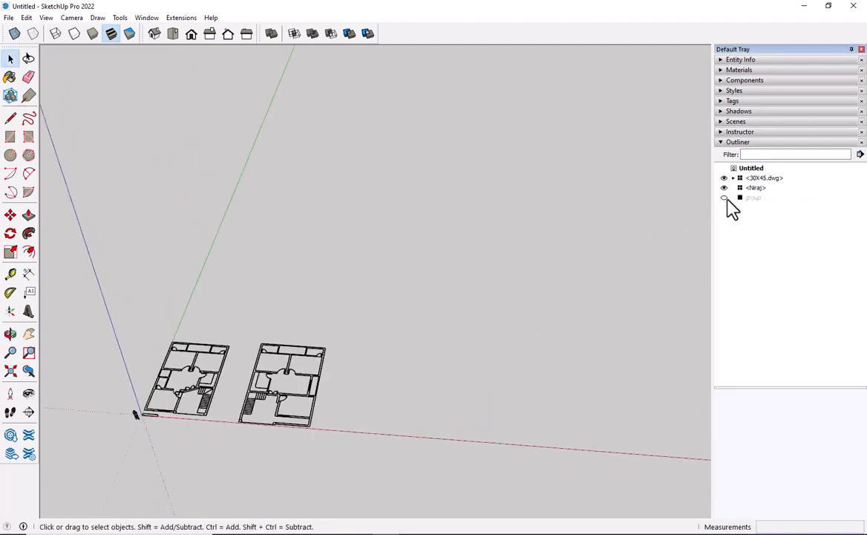
pyautogui.click(725, 198)
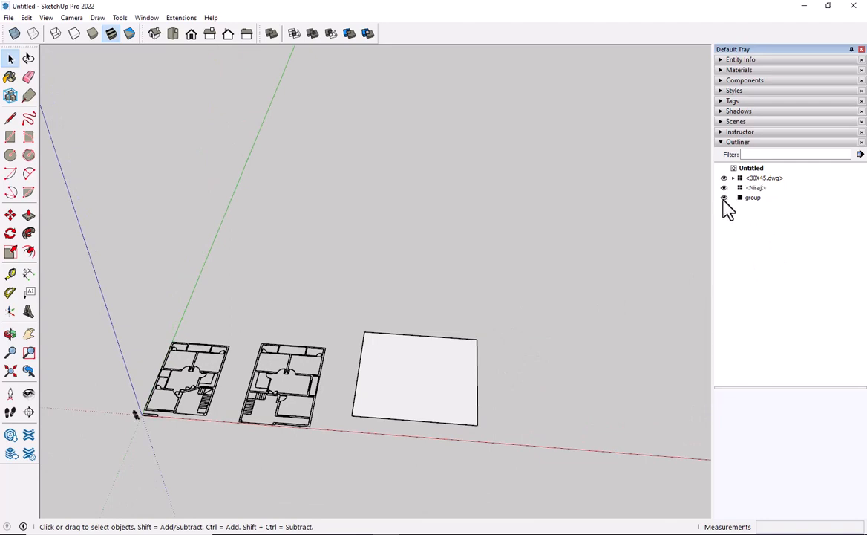
# Step: Close the Default Tray
pyautogui.scroll(1, 444, 435)
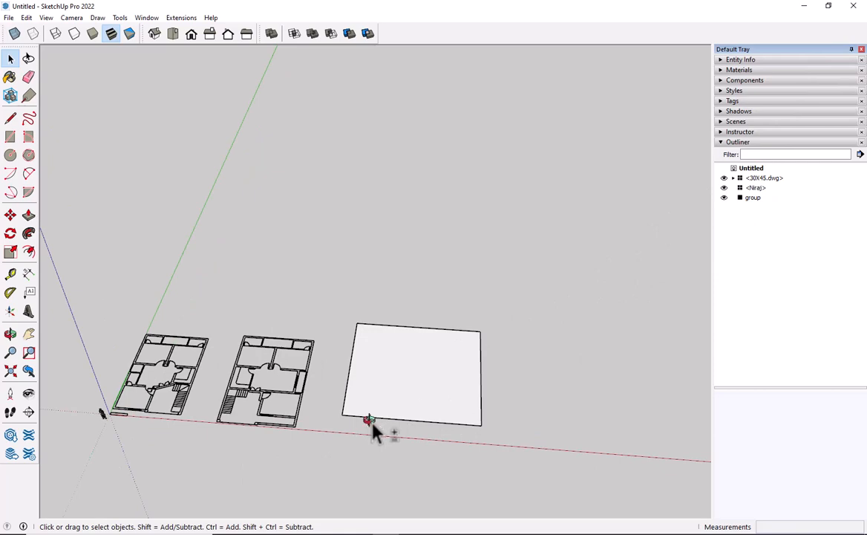
pyautogui.keyDown('shift'); pyautogui.moveTo(372, 423); pyautogui.dragTo(393, 409, button='middle'); pyautogui.keyUp('shift')
pyautogui.click(862, 49)
# Step: Select the grouped rectangle beside the floor plans and delete it
pyautogui.scroll(2, 449, 417)
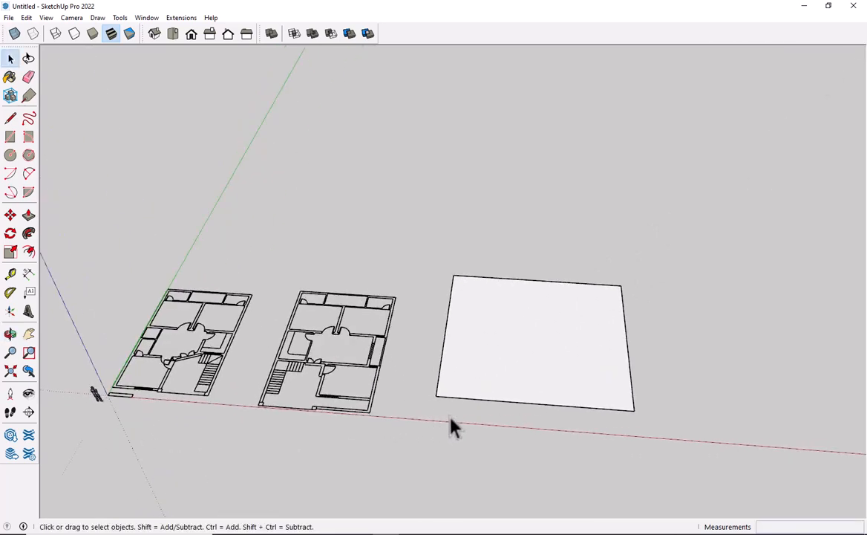
pyautogui.keyDown('shift'); pyautogui.moveTo(449, 417); pyautogui.dragTo(363, 408, button='middle'); pyautogui.keyUp('shift')
pyautogui.scroll(3, 438, 383)
pyautogui.keyDown('shift'); pyautogui.moveTo(468, 387); pyautogui.dragTo(343, 393, button='middle'); pyautogui.keyUp('shift')
pyautogui.scroll(-3, 221, 391)
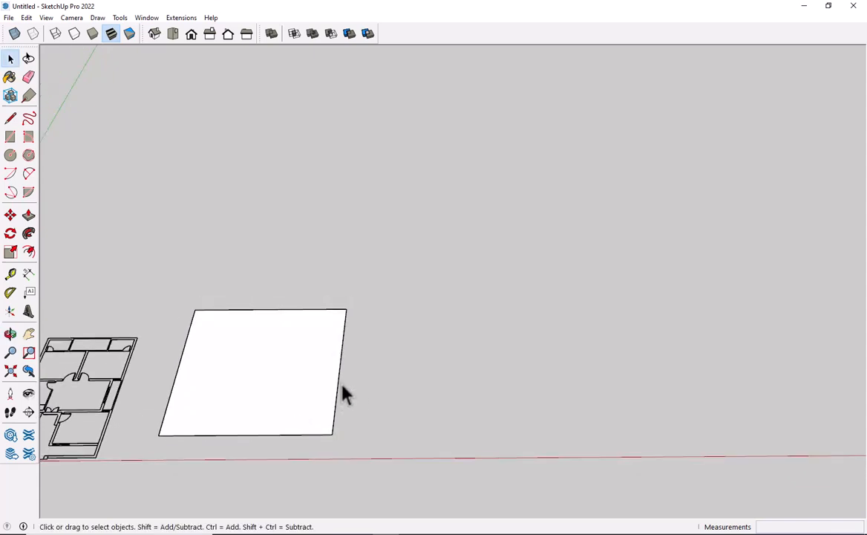
pyautogui.press('Delete')
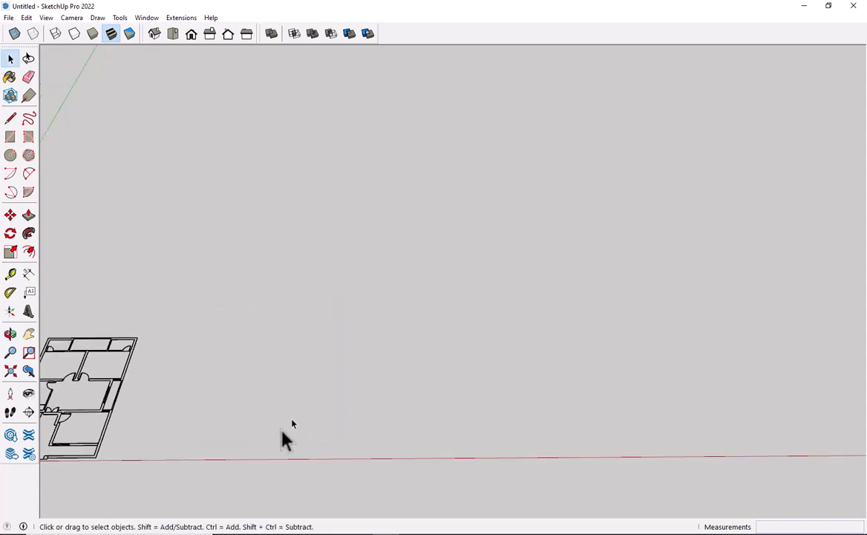
# Step: Draw a smaller rectangle on the ground beside the second floor plan
pyautogui.press('r')
pyautogui.click(234, 428)
pyautogui.click(283, 396)
pyautogui.press('space')
pyautogui.scroll(3, 325, 390)
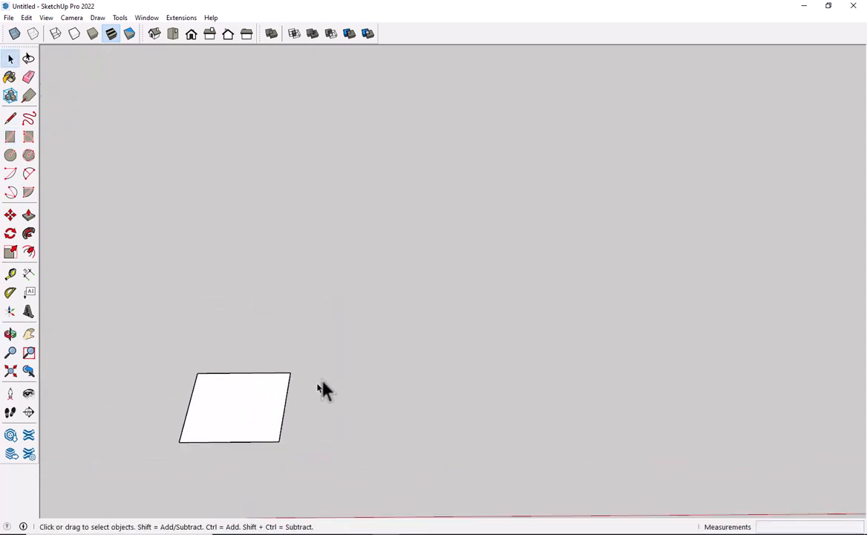
# Step: Select the small rectangle's face and edges and make them a group
pyautogui.moveTo(154, 491); pyautogui.dragTo(155, 491)
pyautogui.rightClick(224, 446)
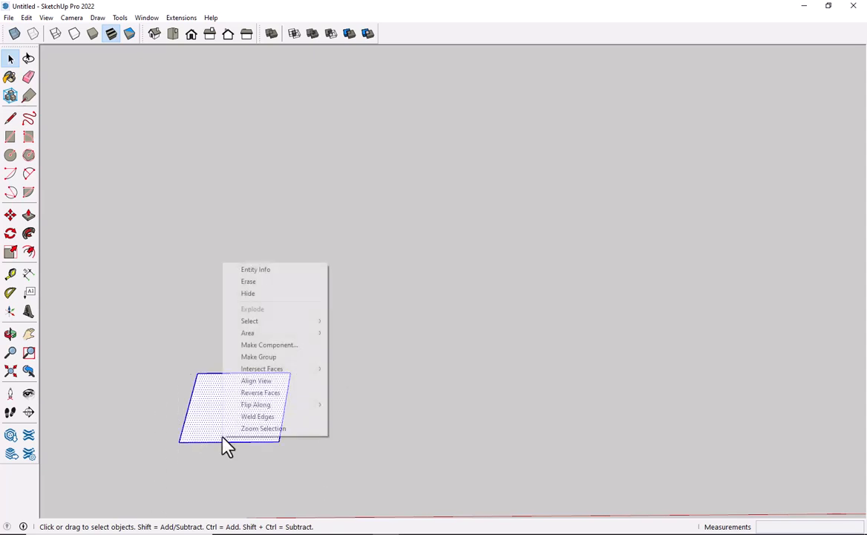
pyautogui.click(258, 359)
pyautogui.press('m')
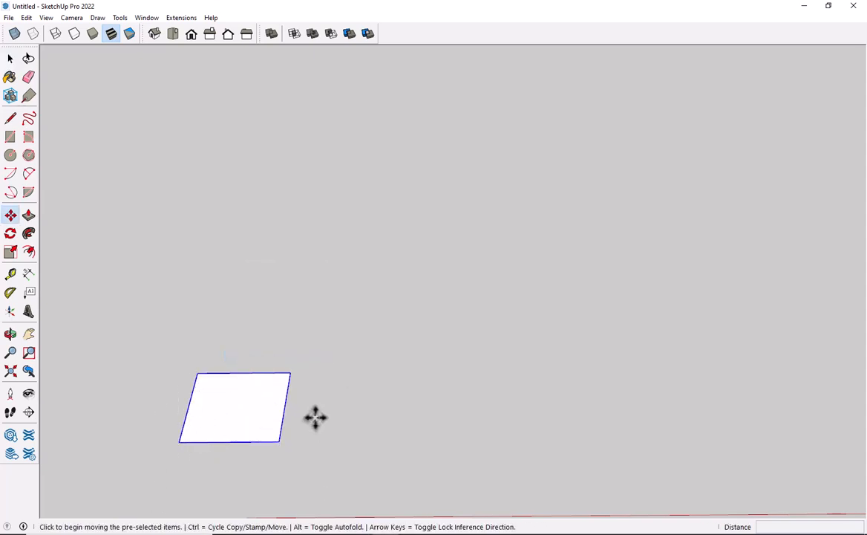
pyautogui.press('space')
# Step: Draw a second, slightly wider rectangle on the ground beside the grouped one, farther from the floor plans
pyautogui.scroll(-5, 325, 421)
pyautogui.keyDown('shift'); pyautogui.moveTo(325, 420); pyautogui.dragTo(223, 388, button='middle'); pyautogui.keyUp('shift')
pyautogui.press('r')
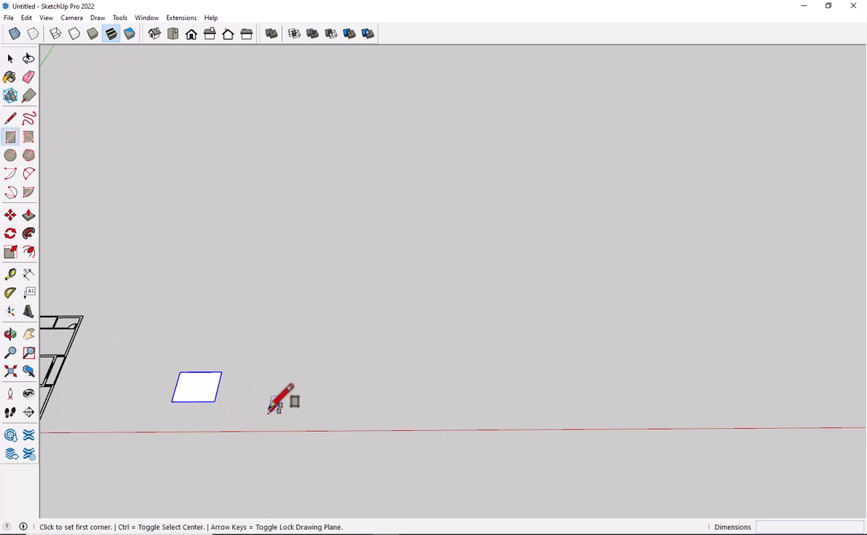
pyautogui.click(274, 401)
pyautogui.click(342, 367)
pyautogui.press('space')
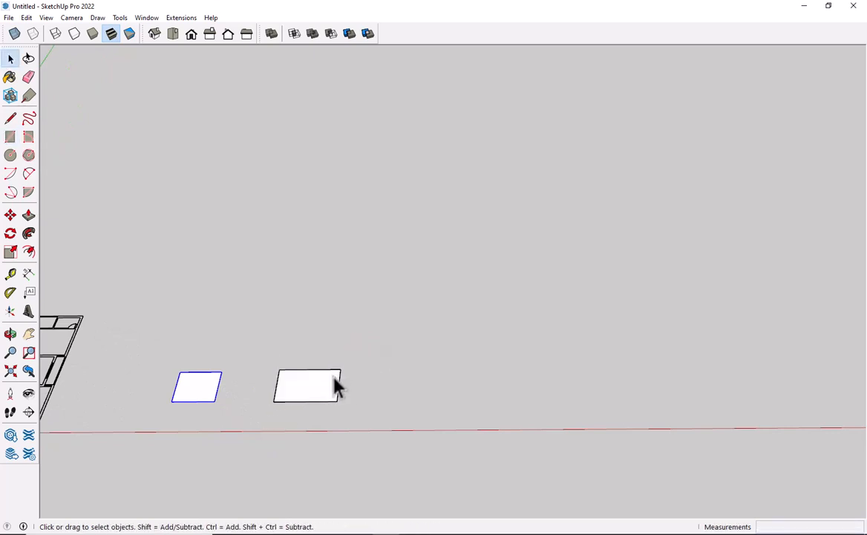
# Step: Make the second rectangle a component, keeping the default definition name and replacing the selection with the component
pyautogui.scroll(2, 324, 390)
pyautogui.moveTo(249, 434); pyautogui.dragTo(253, 430)
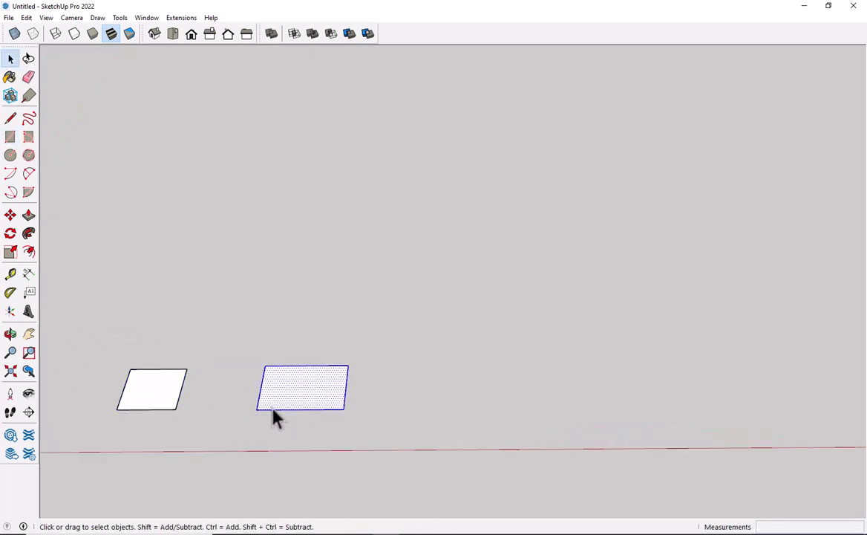
pyautogui.rightClick(301, 387)
pyautogui.click(352, 291)
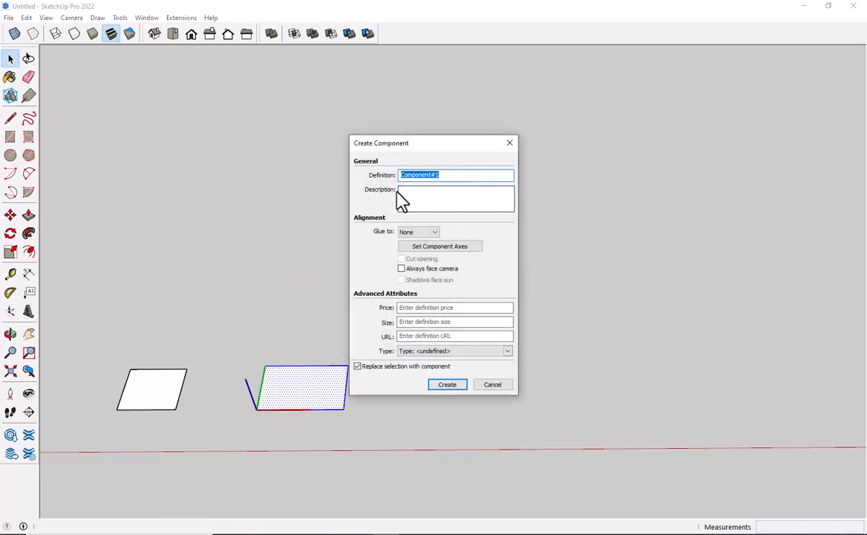
pyautogui.click(443, 385)
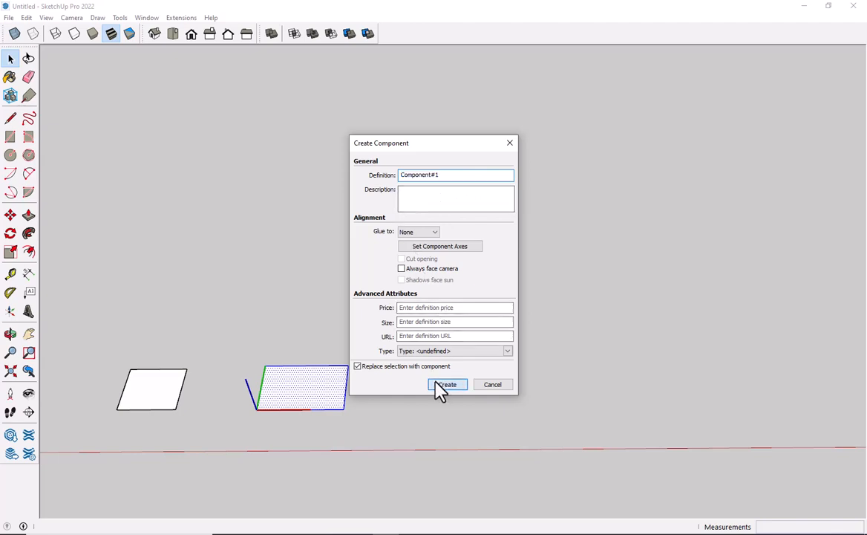
# Step: Copy the grouped rectangle about 13' 1" behind itself and multiply the copy by 4 to form a row
pyautogui.scroll(-1, 209, 423)
pyautogui.keyDown('shift'); pyautogui.moveTo(222, 423); pyautogui.dragTo(287, 426, button='middle'); pyautogui.keyUp('shift')
pyautogui.scroll(3, 297, 426)
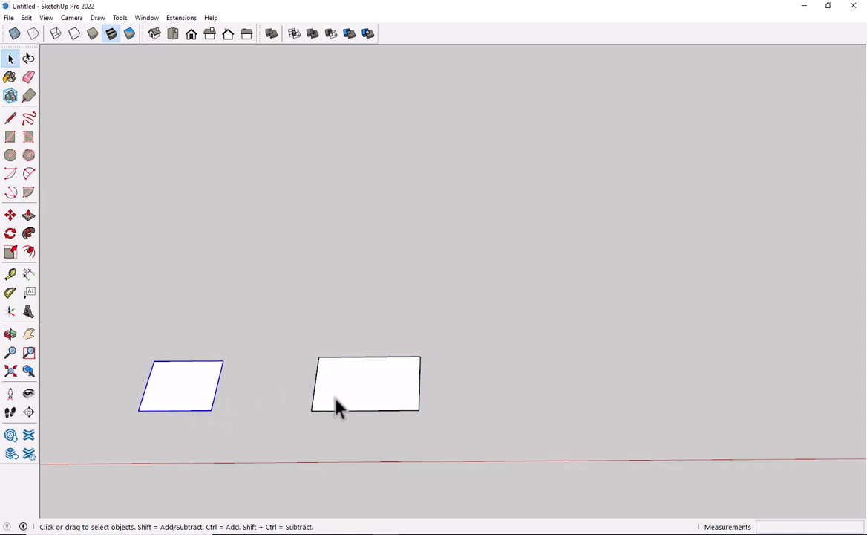
pyautogui.scroll(-2, 336, 398)
pyautogui.keyDown('shift'); pyautogui.moveTo(335, 398); pyautogui.dragTo(280, 433, button='middle'); pyautogui.keyUp('shift')
pyautogui.scroll(2, 288, 401)
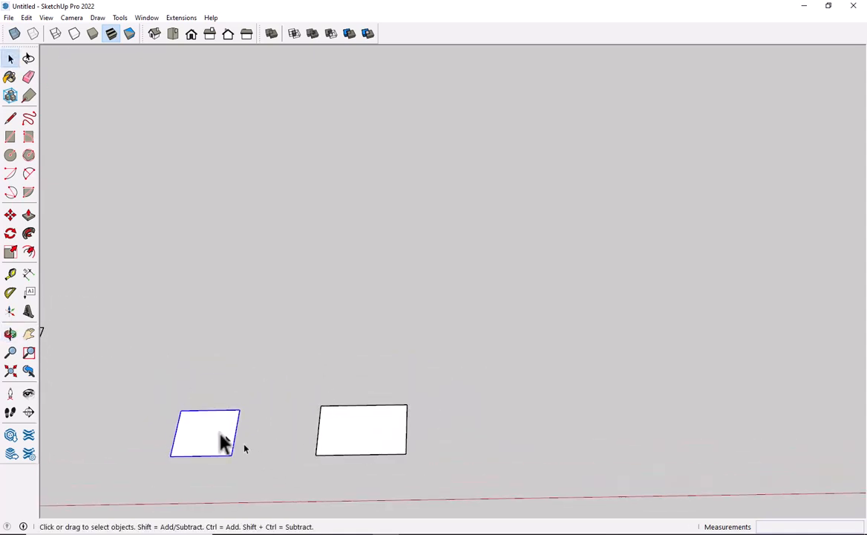
pyautogui.scroll(1, 228, 441)
pyautogui.press('m')
pyautogui.click(234, 466)
pyautogui.press('ctrl')
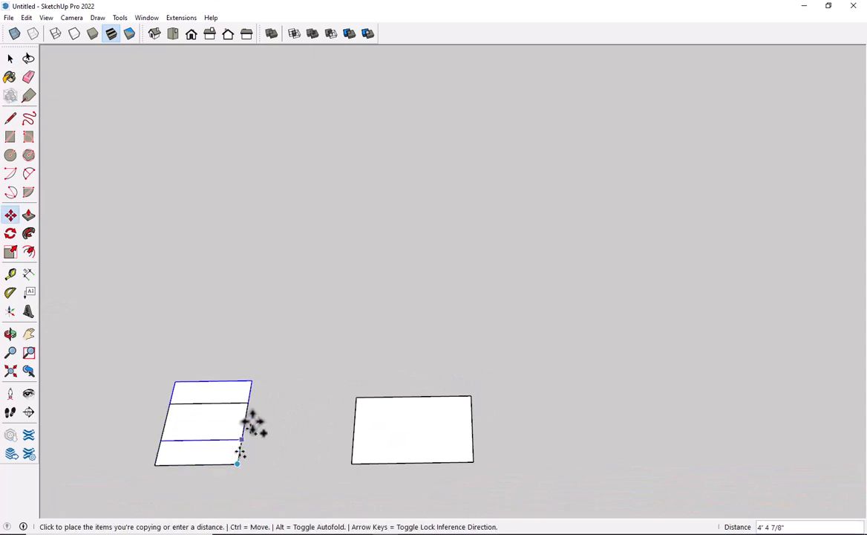
pyautogui.click(254, 387)
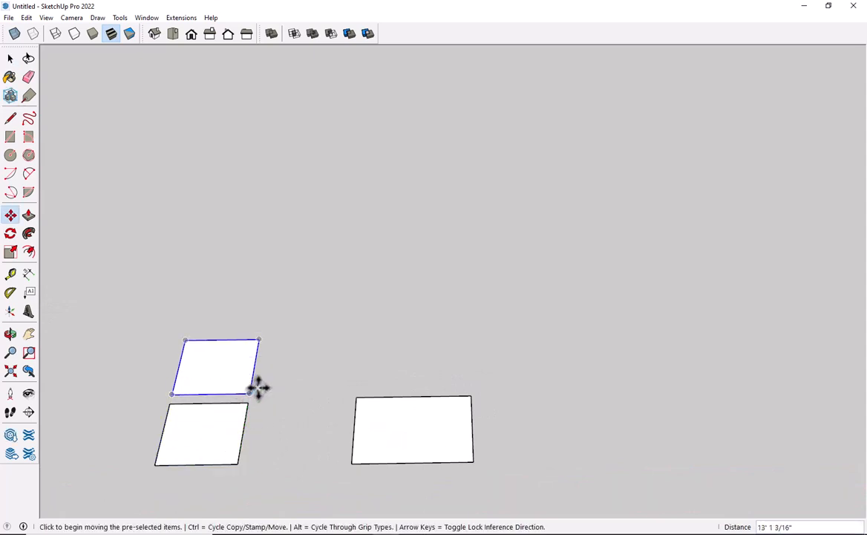
pyautogui.write('*4')
pyautogui.press('Return')
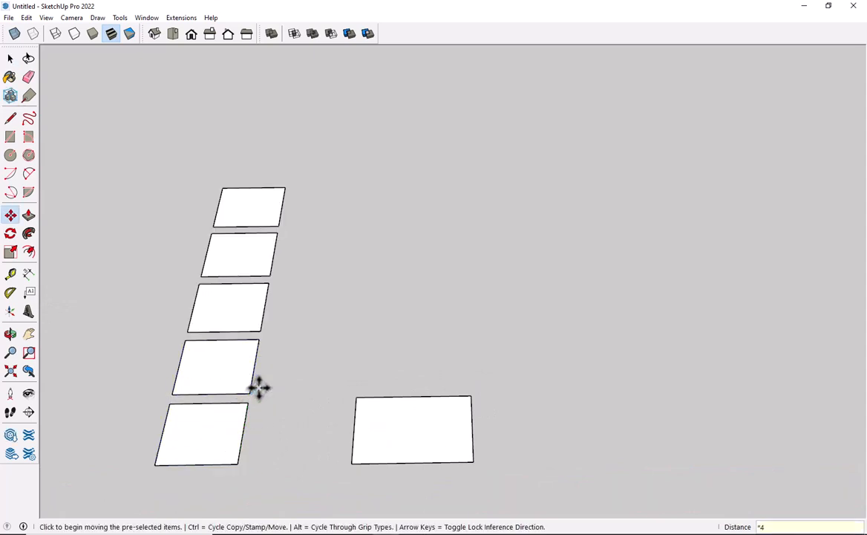
pyautogui.press('space')
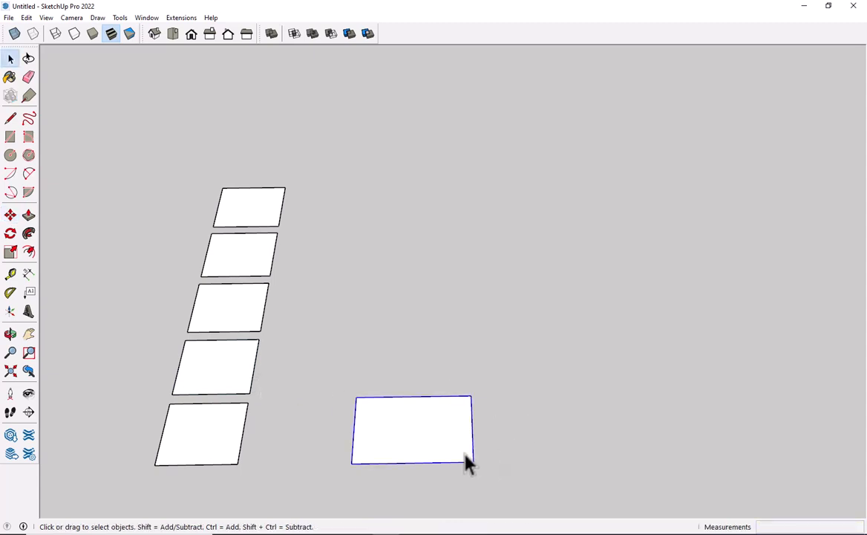
# Step: Copy the component rectangle about 15' 8" behind itself along the green axis and multiply the copy by 4
pyautogui.press('m')
pyautogui.press('ctrl')
pyautogui.click(472, 461)
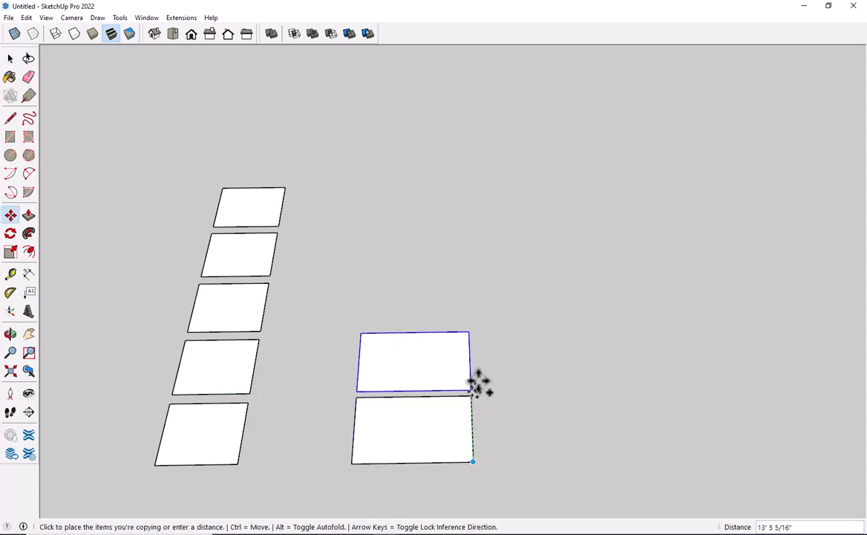
pyautogui.click(471, 381)
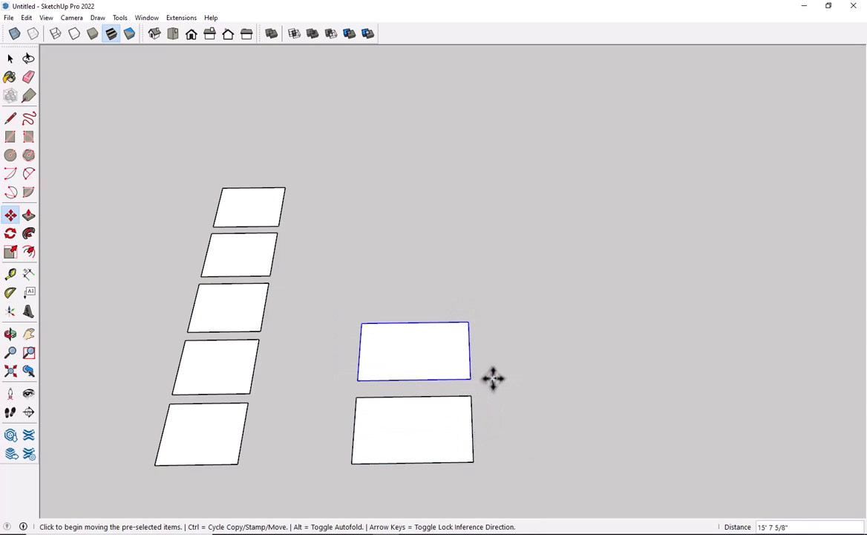
pyautogui.write('*4')
pyautogui.press('Return')
pyautogui.press('space')
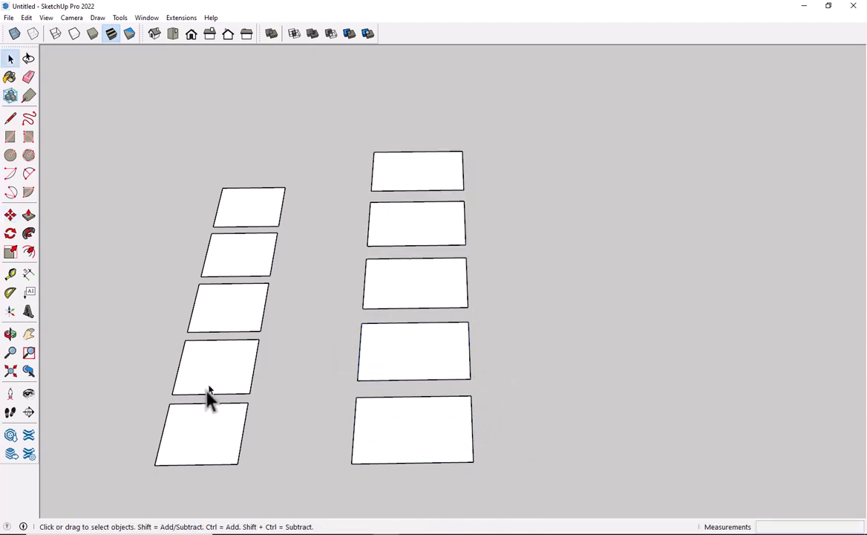
# Step: Open the nearest grouped rectangle for editing and draw a small closed outline with connected lines on its face
pyautogui.scroll(5, 206, 430)
pyautogui.doubleClick(206, 430)
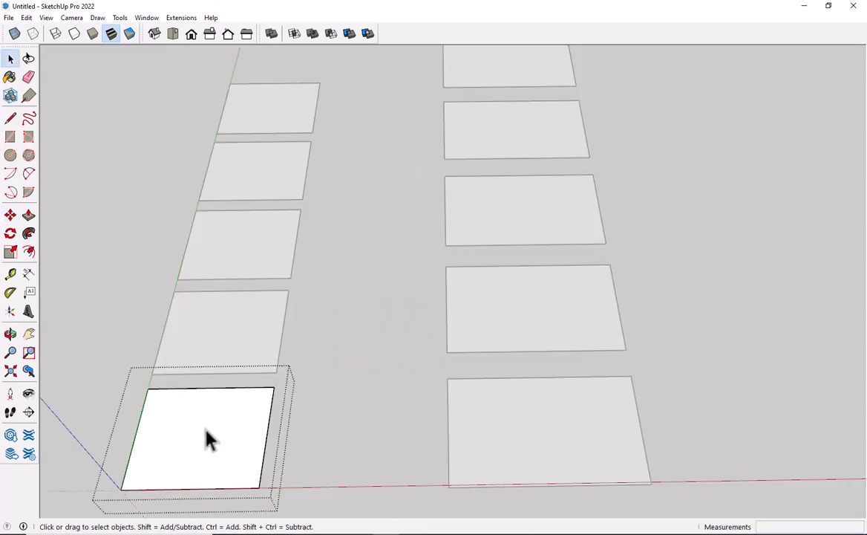
pyautogui.click(313, 409)
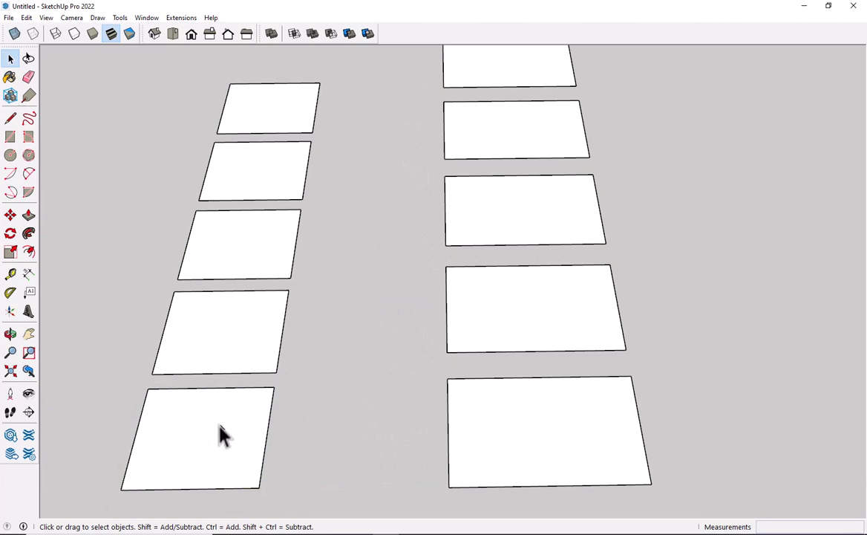
pyautogui.doubleClick(220, 429)
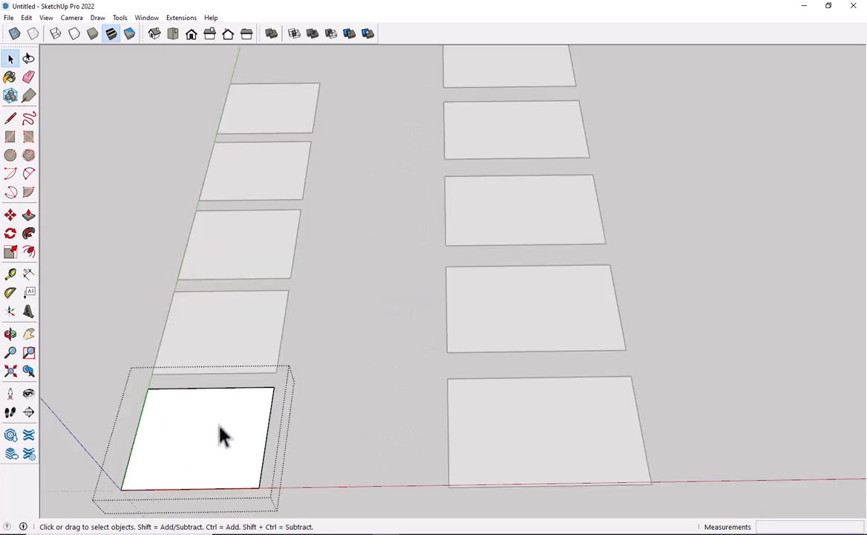
pyautogui.press('l')
pyautogui.click(219, 424)
pyautogui.click(186, 450)
pyautogui.click(171, 426)
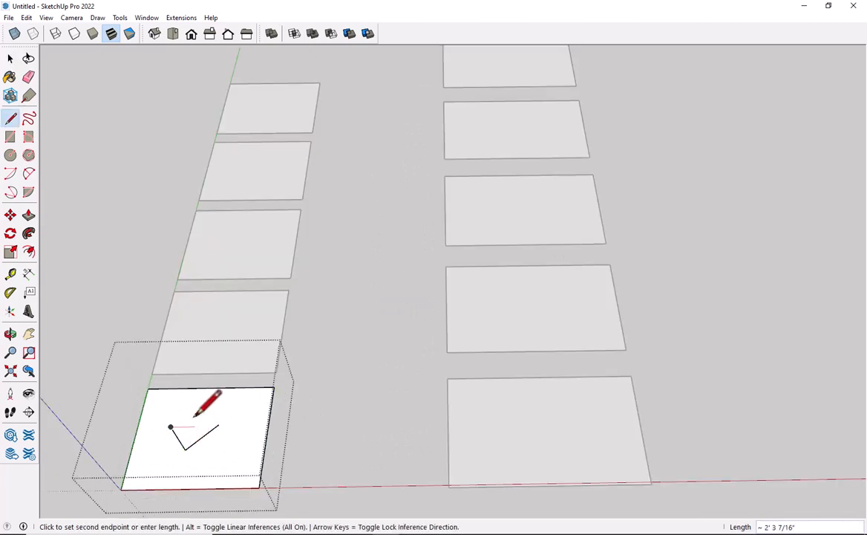
pyautogui.click(226, 451)
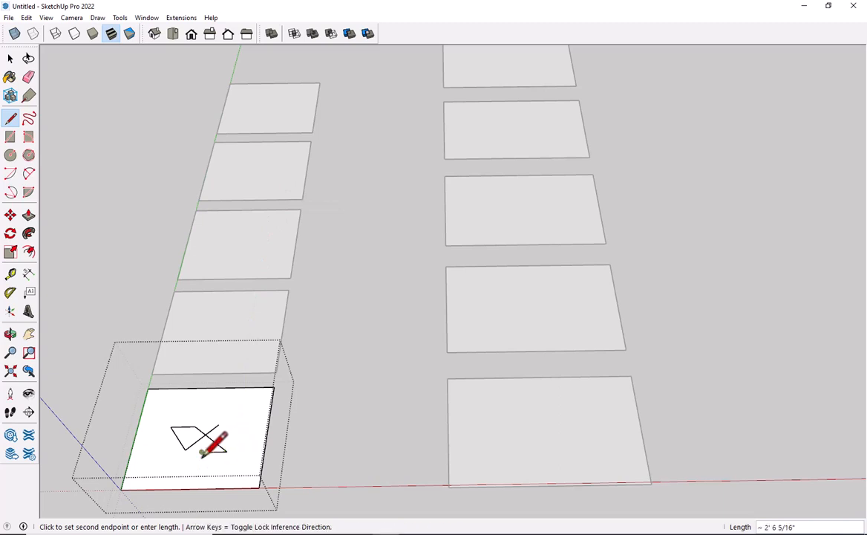
pyautogui.click(164, 452)
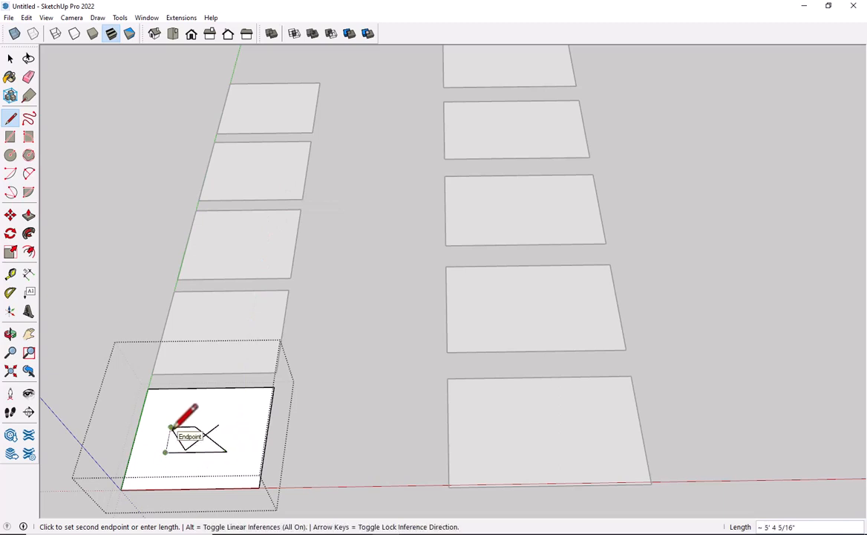
pyautogui.click(170, 430)
pyautogui.press('space')
# Step: Push/Pull the outlined shape upward about 2' 5" inside the group and close the group
pyautogui.scroll(2, 179, 446)
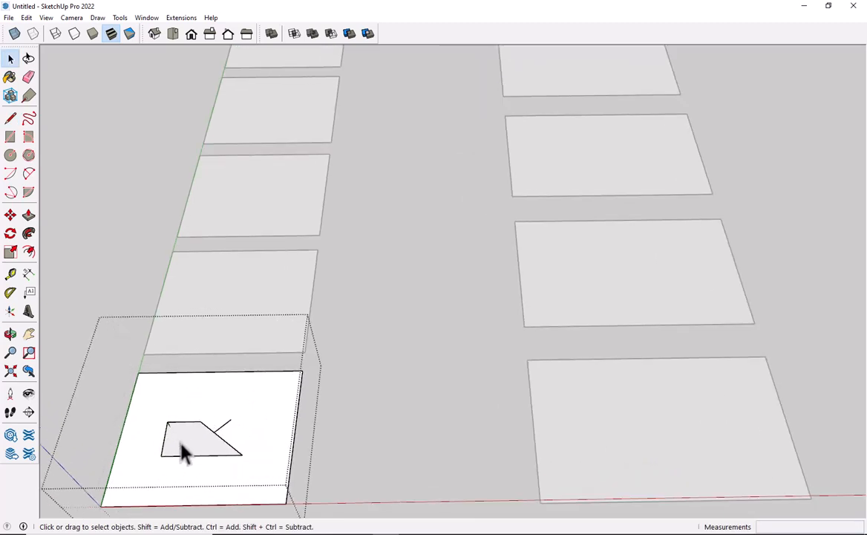
pyautogui.press('p')
pyautogui.click(179, 450)
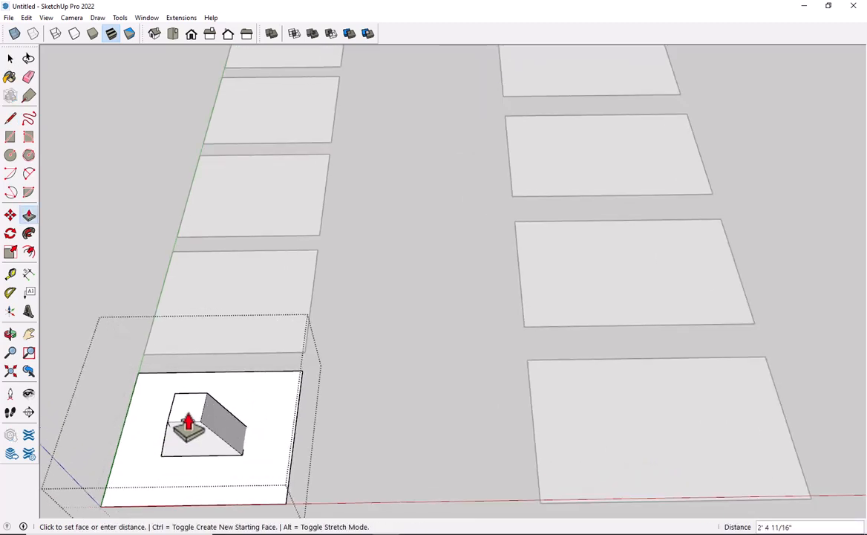
pyautogui.click(186, 424)
pyautogui.press('space')
pyautogui.scroll(-3, 188, 418)
pyautogui.scroll(2, 192, 401)
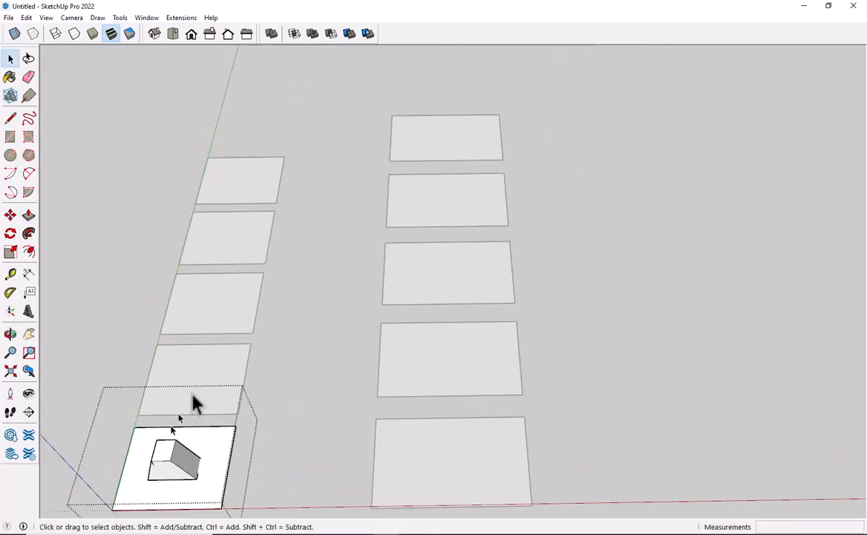
pyautogui.click(290, 396)
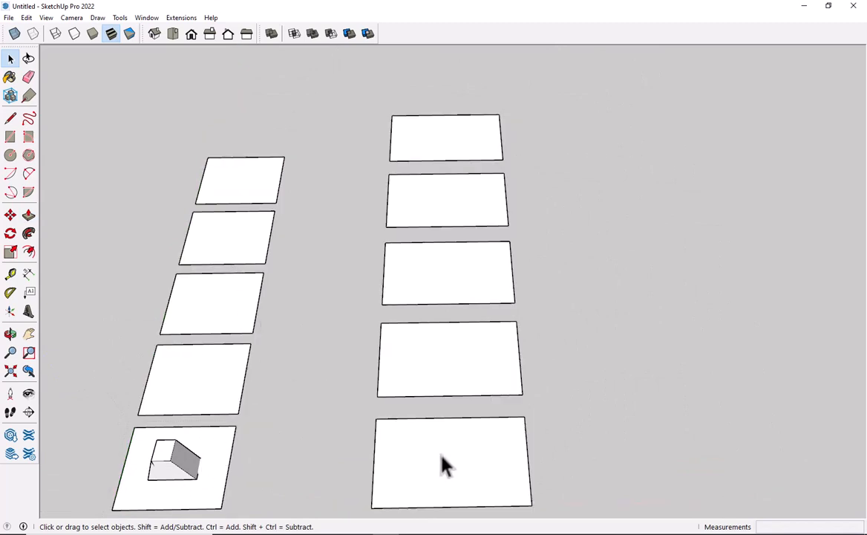
# Step: Open the nearest component rectangle for editing
pyautogui.keyDown('shift'); pyautogui.moveTo(441, 455); pyautogui.dragTo(371, 426, button='middle'); pyautogui.keyUp('shift')
pyautogui.scroll(-1, 425, 458)
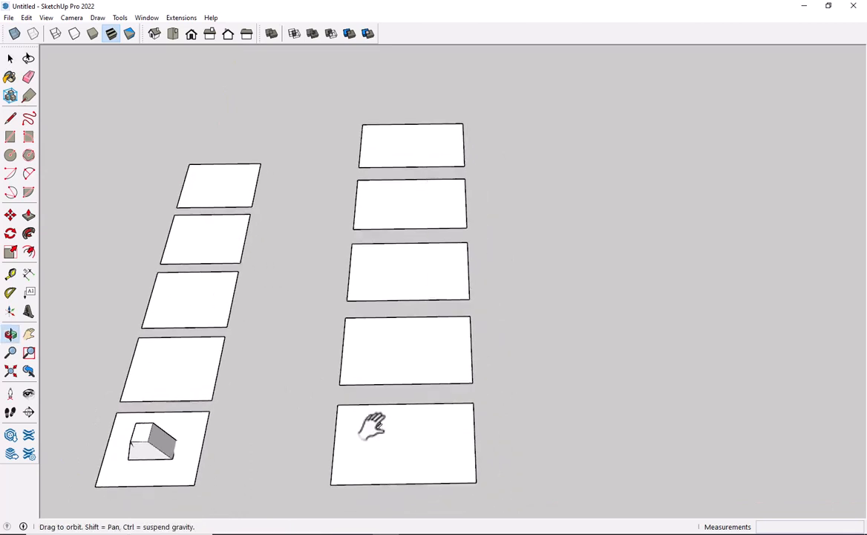
pyautogui.doubleClick(392, 448)
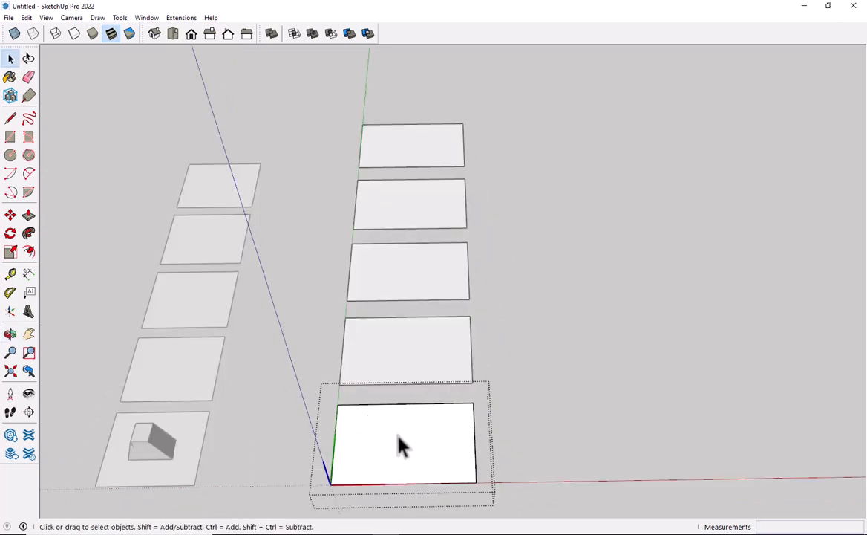
pyautogui.click(399, 445)
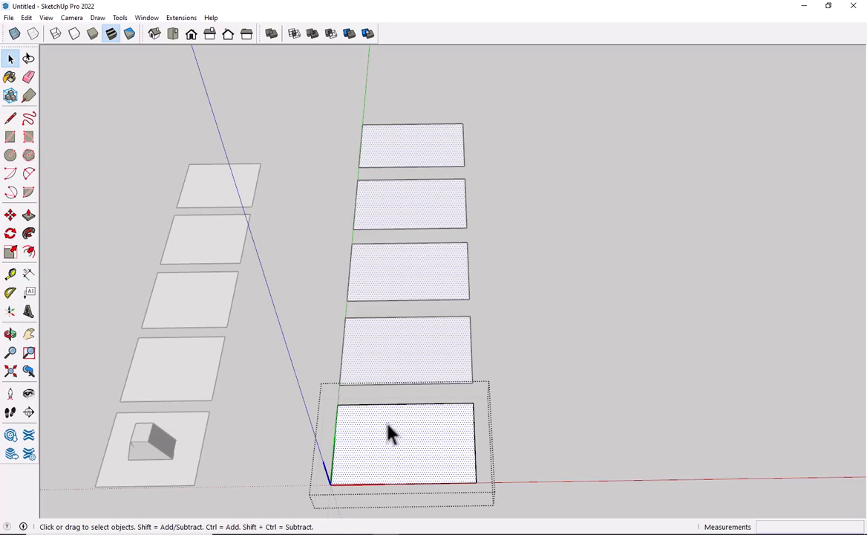
pyautogui.press('p')
pyautogui.click(398, 444)
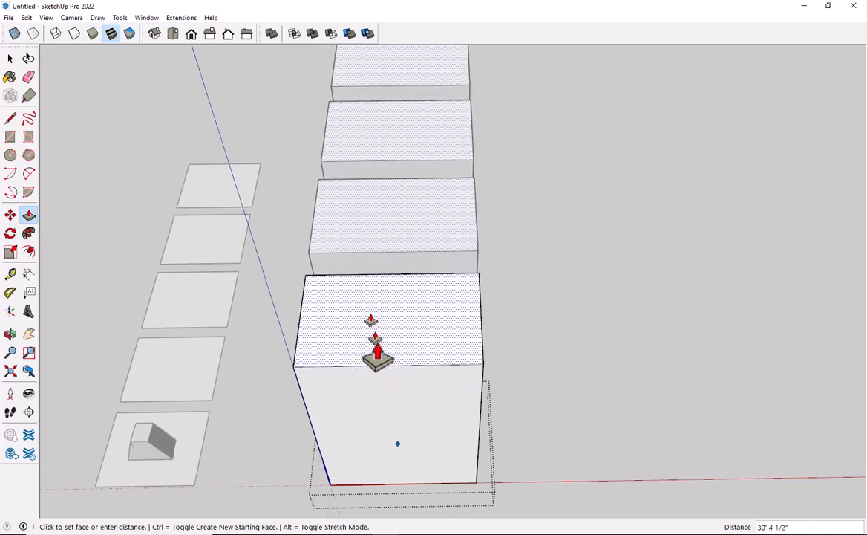
pyautogui.press('Escape')
pyautogui.press('space')
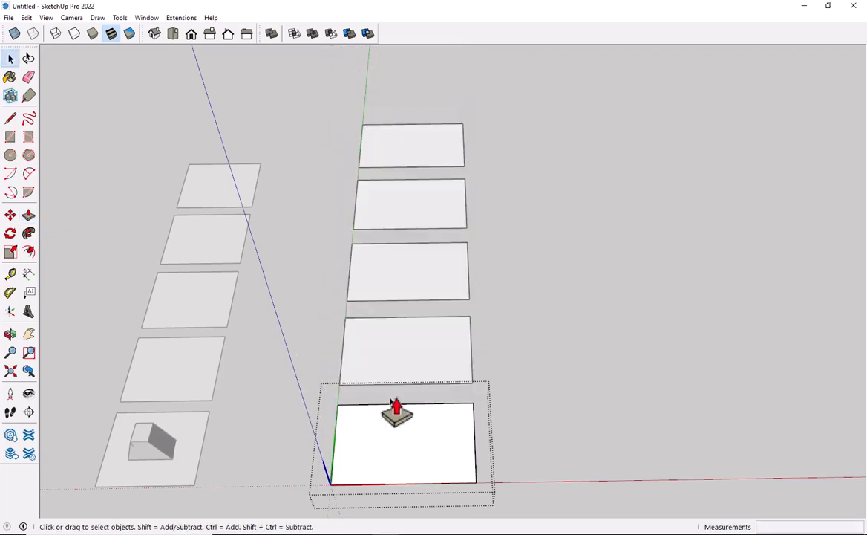
# Step: Draw two crossing lines in the nearest component rectangle that join the midpoints of its opposite edges
pyautogui.press('l')
pyautogui.click(335, 444)
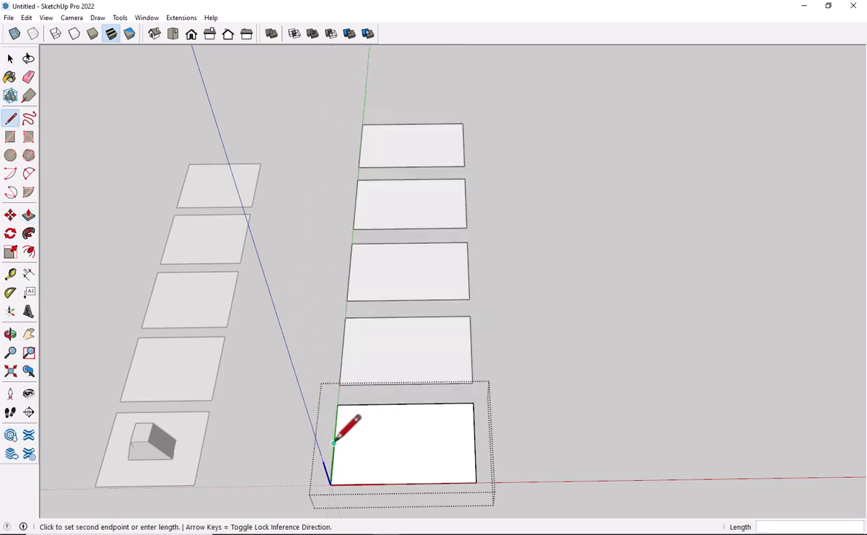
pyautogui.click(475, 442)
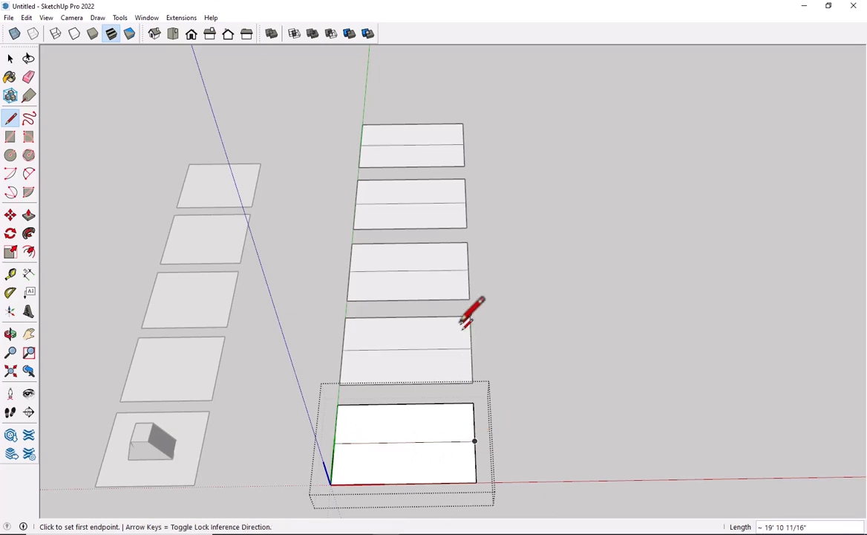
pyautogui.click(405, 403)
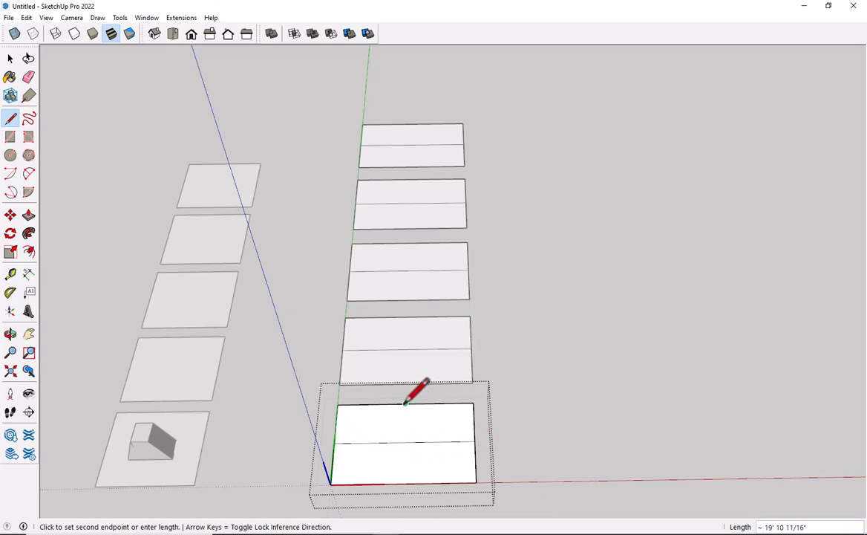
pyautogui.click(404, 483)
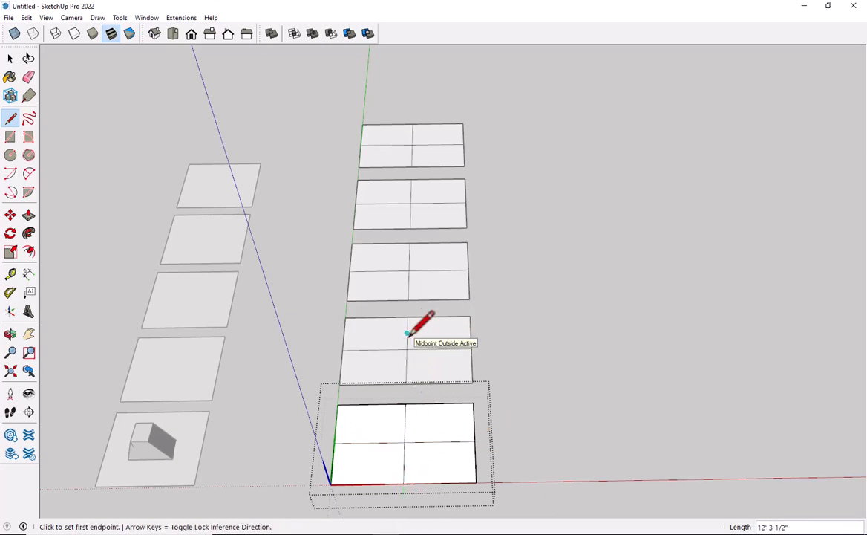
# Step: Draw both corner-to-corner diagonals across the open component rectangle
pyautogui.click(338, 405)
pyautogui.click(476, 482)
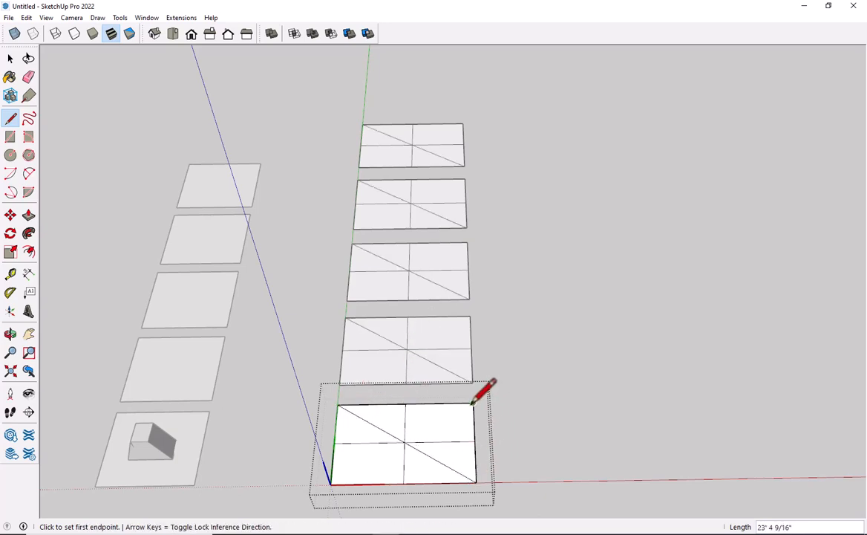
pyautogui.click(473, 404)
pyautogui.click(331, 483)
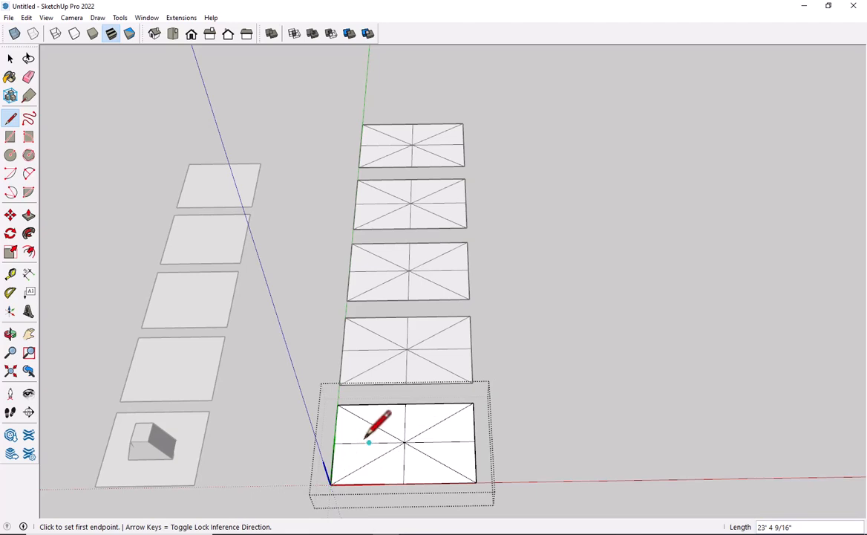
pyautogui.press('space')
# Step: Move the centre point where the lines cross straight up to raise the component into a pyramid shape
pyautogui.scroll(2, 375, 443)
pyautogui.moveTo(413, 451); pyautogui.dragTo(386, 441, button='middle')
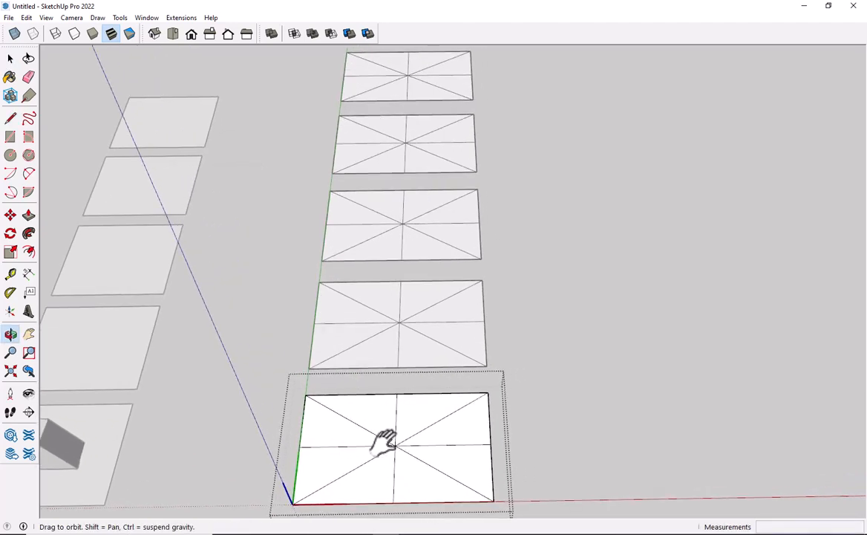
pyautogui.press('m')
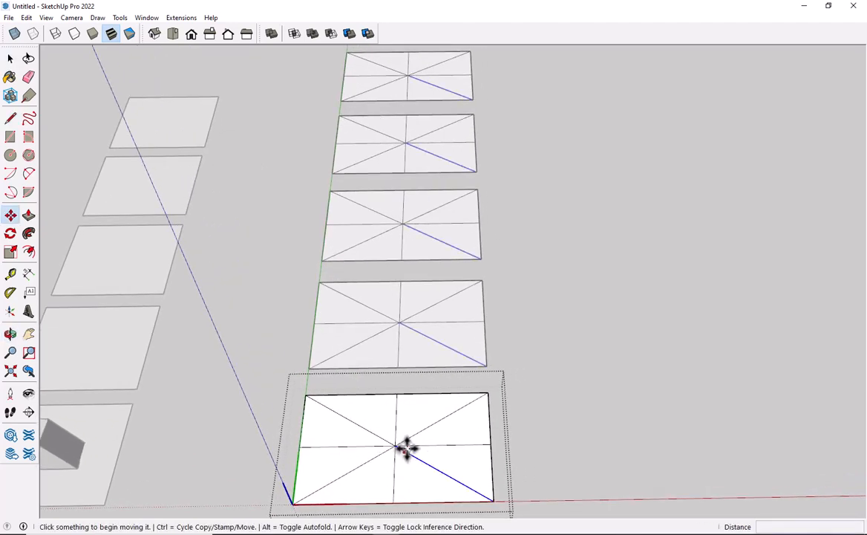
pyautogui.click(396, 445)
pyautogui.click(398, 391)
pyautogui.press('space')
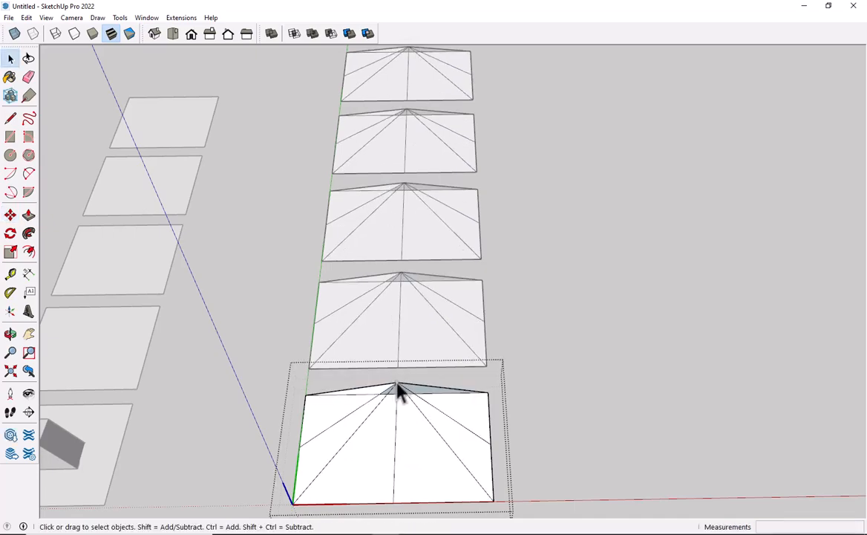
# Step: Close the component and compare the row of groups with the row of components from different angles
pyautogui.moveTo(399, 391); pyautogui.dragTo(433, 388, button='middle')
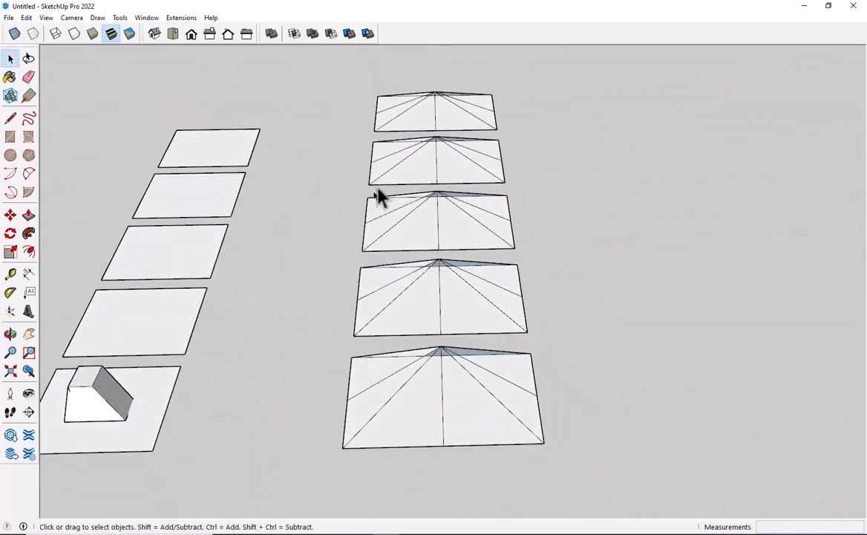
pyautogui.moveTo(379, 251); pyautogui.dragTo(405, 379, button='middle')
pyautogui.scroll(5, 224, 426)
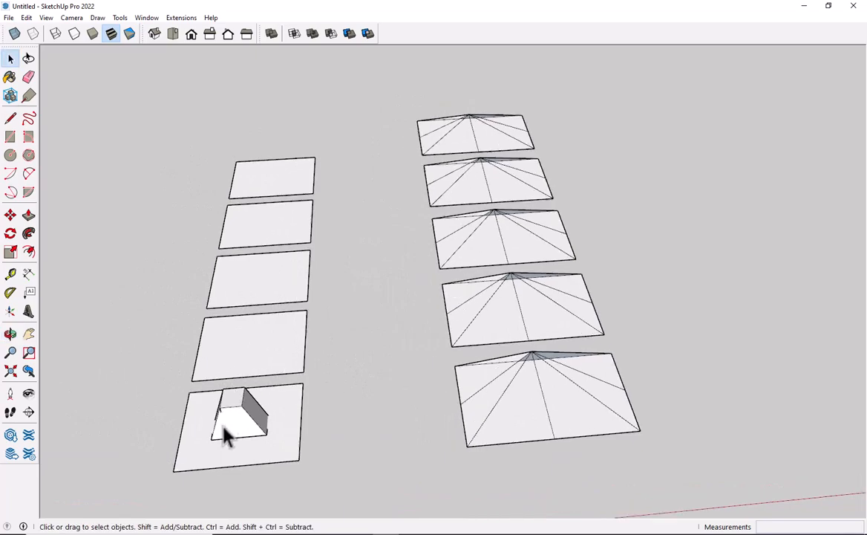
pyautogui.scroll(-3, 248, 387)
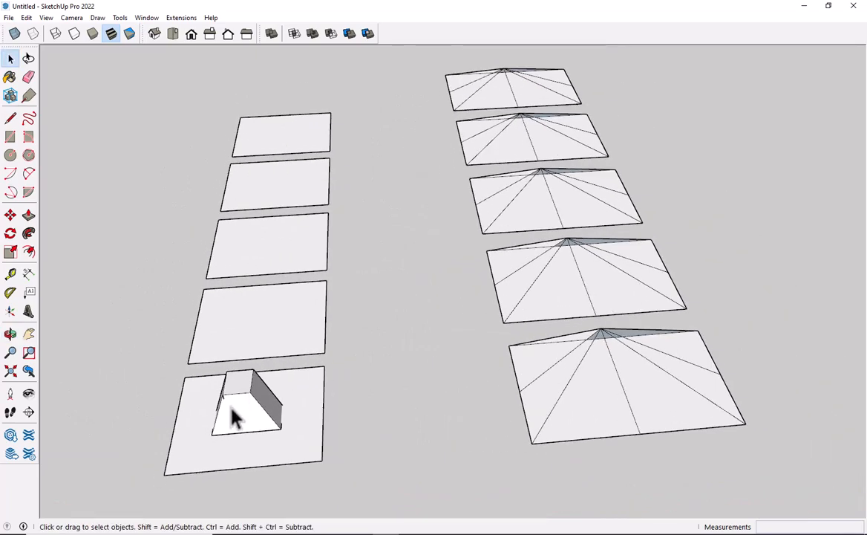
pyautogui.moveTo(233, 418); pyautogui.dragTo(264, 422, button='middle')
pyautogui.scroll(4, 263, 422)
pyautogui.moveTo(245, 386); pyautogui.dragTo(543, 210, button='middle')
pyautogui.scroll(-4, 290, 360)
# Step: Select both rows of groups and components together and delete them
pyautogui.moveTo(312, 476); pyautogui.dragTo(312, 475)
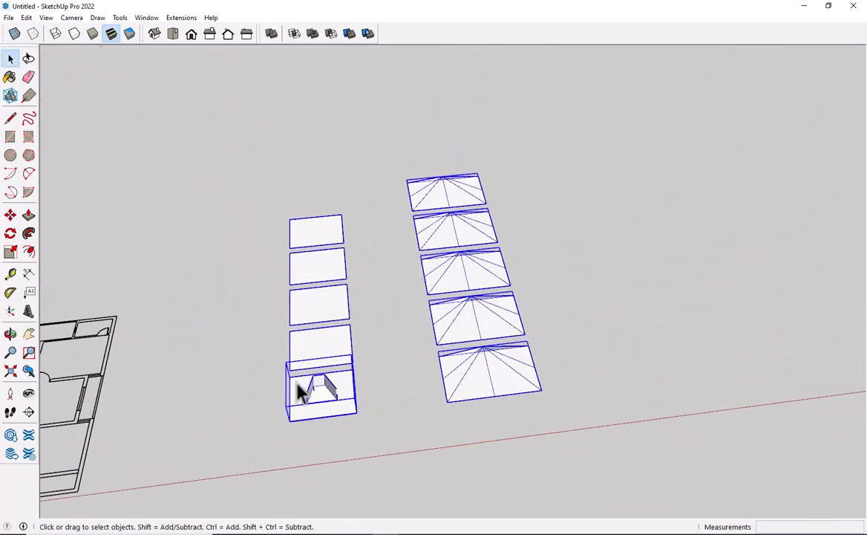
pyautogui.press('Delete')
pyautogui.scroll(-2, 131, 412)
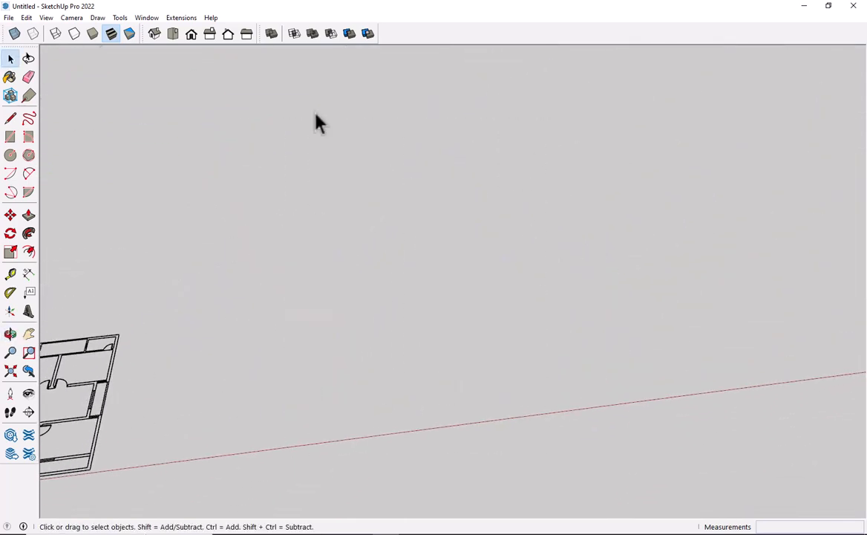
# Step: Show the Materials browser and draw a rectangle on the ground beside the floor plans
pyautogui.press('b')
pyautogui.press('space')
pyautogui.scroll(-3, 372, 175)
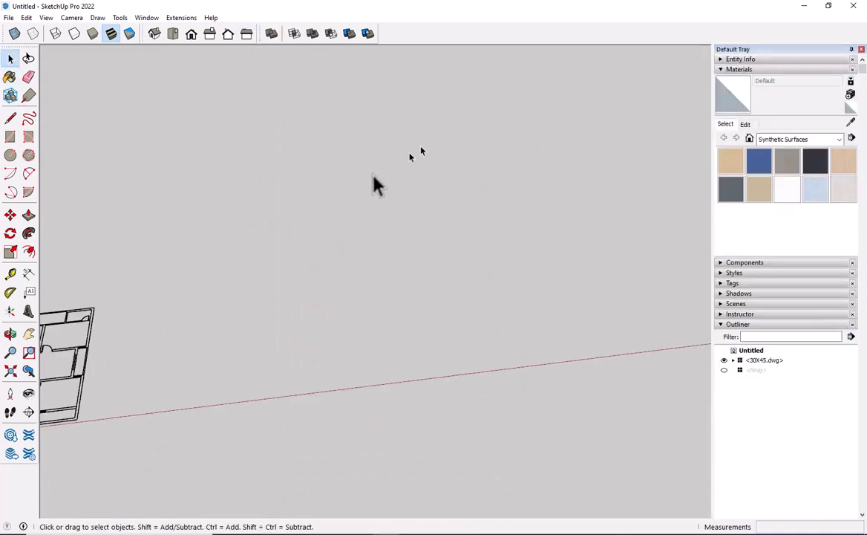
pyautogui.scroll(2, 304, 233)
pyautogui.press('r')
pyautogui.click(198, 339)
pyautogui.click(324, 261)
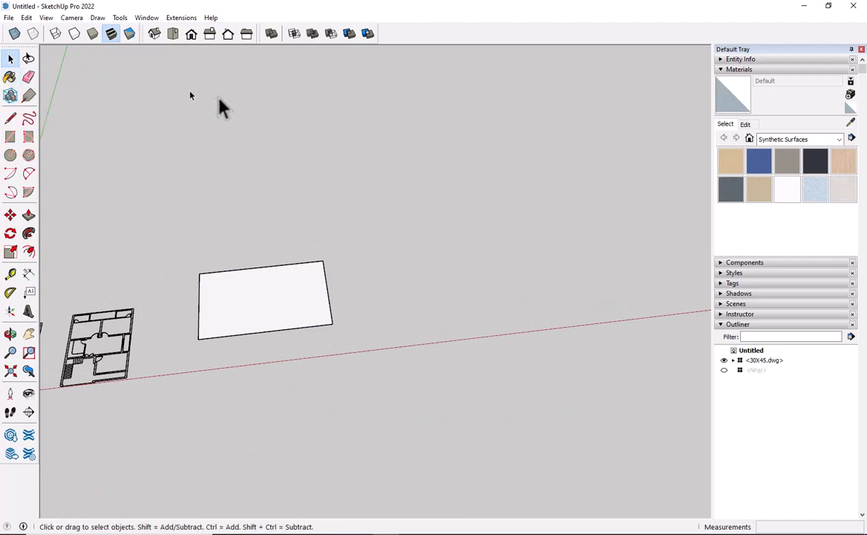
# Step: Push/Pull the new rectangle upward into a tall box
pyautogui.moveTo(378, 170); pyautogui.dragTo(327, 223, button='middle')
pyautogui.press('p')
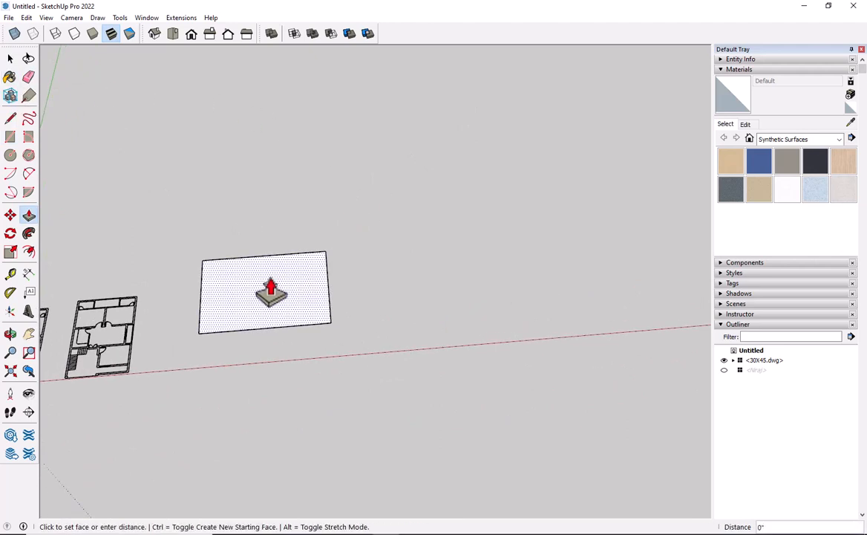
pyautogui.click(271, 290)
pyautogui.scroll(-3, 356, 226)
pyautogui.press('space')
pyautogui.scroll(5, 290, 189)
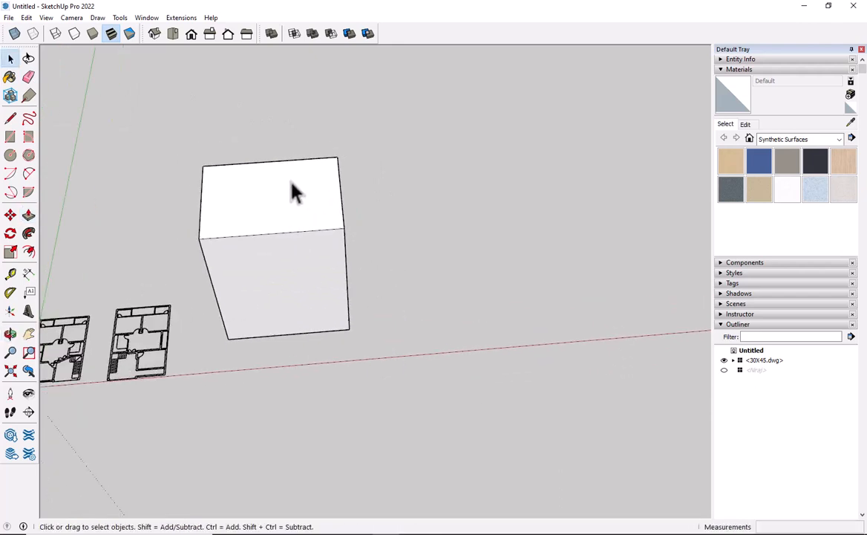
# Step: Show the Roofing material collection and paint the box's front face with a light shingle material
pyautogui.click(840, 141)
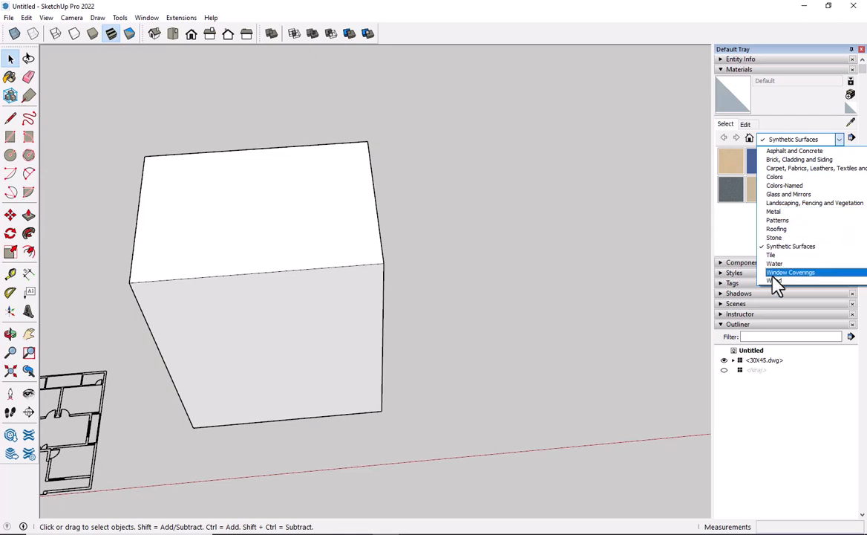
pyautogui.click(779, 229)
pyautogui.click(325, 336)
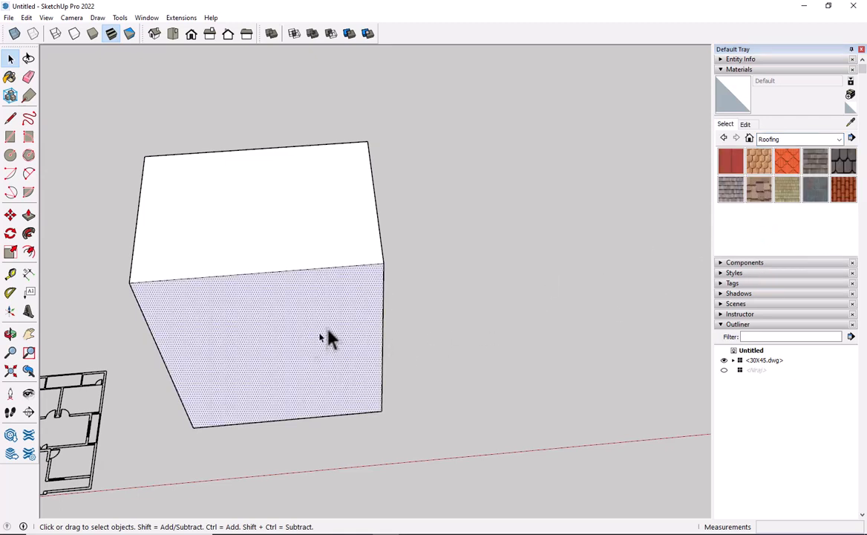
pyautogui.click(785, 191)
pyautogui.click(273, 320)
# Step: Paint the box's top face with the red Roofing Metal Standing Seam material
pyautogui.click(731, 162)
pyautogui.click(312, 197)
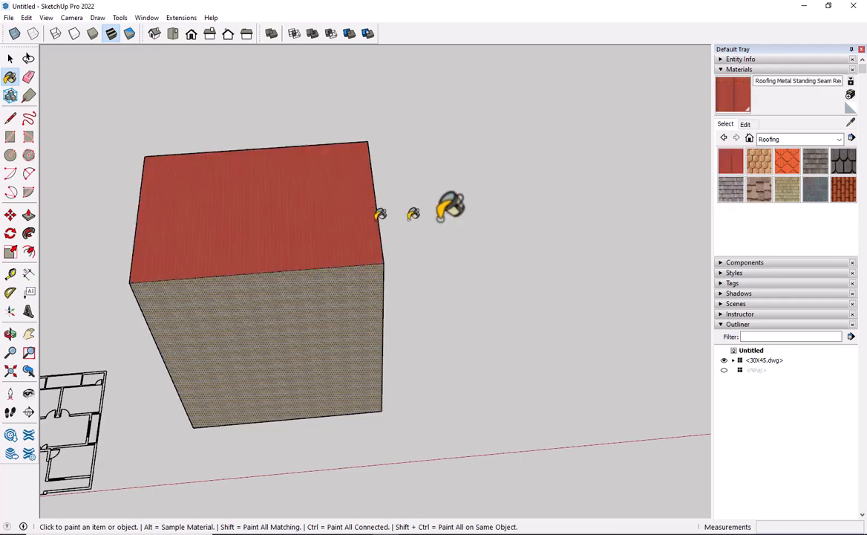
pyautogui.press('space')
pyautogui.moveTo(605, 244); pyautogui.dragTo(603, 194, button='middle')
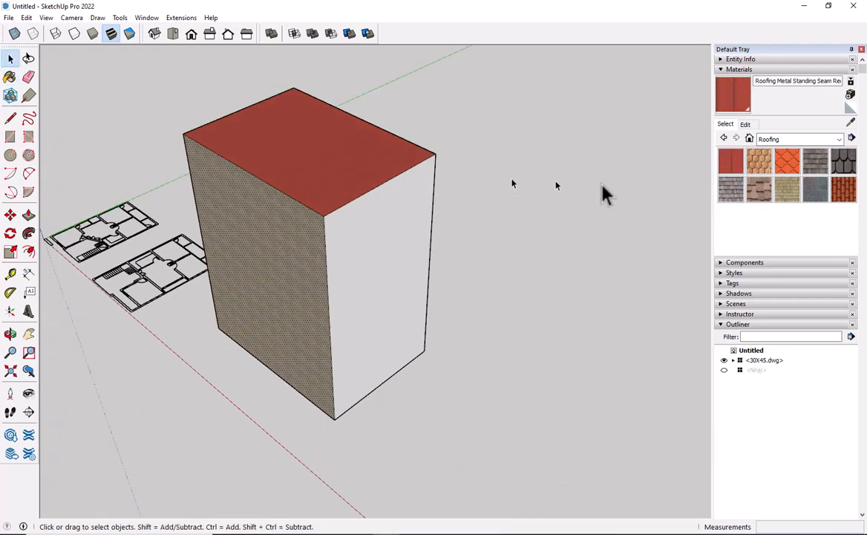
# Step: Paint the box's bare side face with Roofing Shingles Asphalt and inspect the box from several sides
pyautogui.click(821, 167)
pyautogui.click(358, 297)
pyautogui.press('space')
pyautogui.moveTo(358, 297)
pyautogui.mouseDown(button='middle')
pyautogui.moveTo(446, 379)
pyautogui.moveTo(704, 324)
pyautogui.mouseUp(button='middle')
pyautogui.moveTo(256, 340); pyautogui.dragTo(594, 343, button='middle')
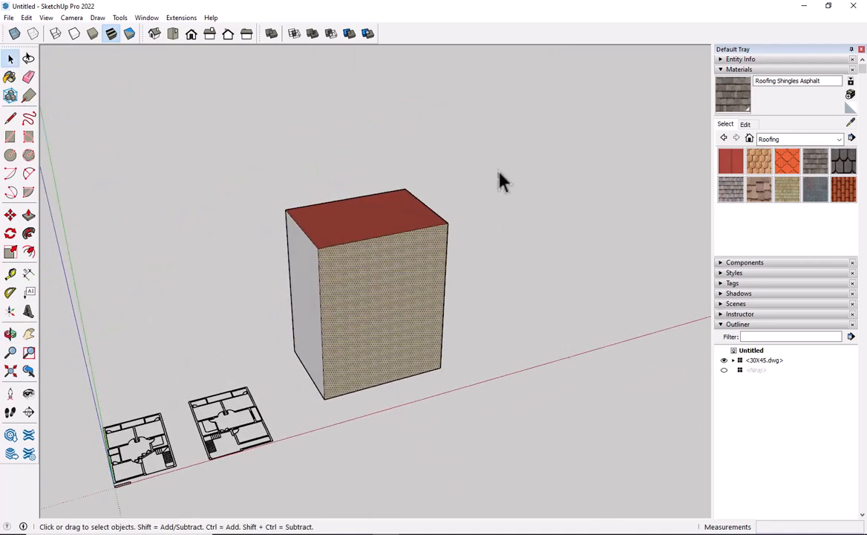
# Step: Select the whole painted box and delete it, leaving only the two floor plans
pyautogui.moveTo(498, 171); pyautogui.dragTo(277, 377)
pyautogui.press('Delete')
pyautogui.moveTo(359, 394); pyautogui.dragTo(321, 405, button='middle')
pyautogui.moveTo(392, 369); pyautogui.dragTo(369, 449, button='middle')
pyautogui.scroll(-3, 396, 371)
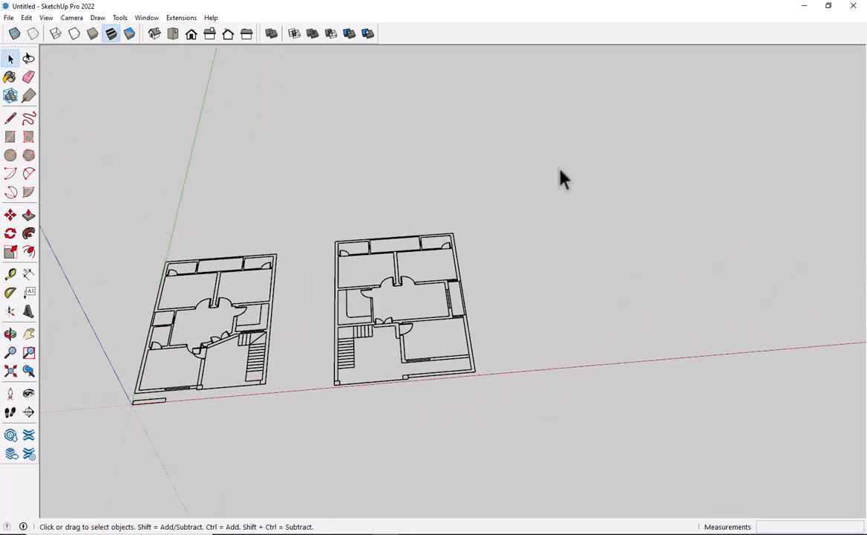
# Step: Select the imported floor plans with selection boxes from different sides and clear the selection each time
pyautogui.moveTo(510, 201); pyautogui.dragTo(369, 421)
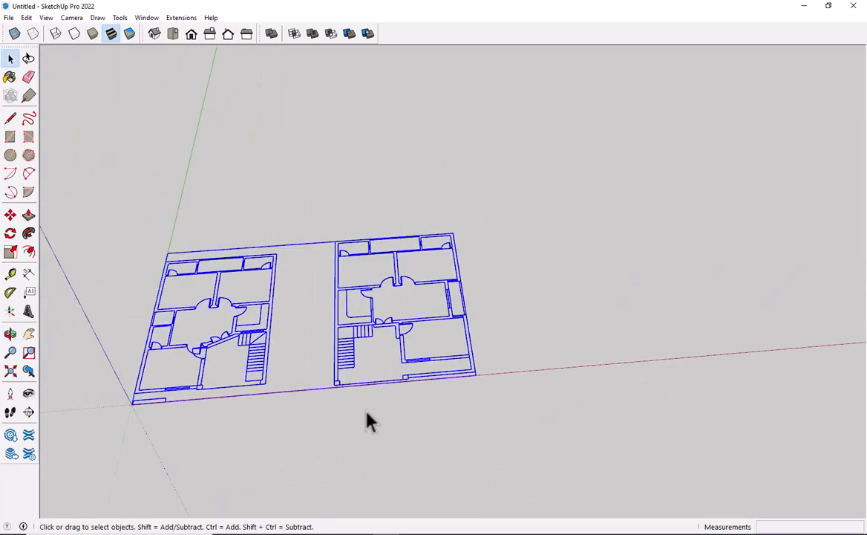
pyautogui.click(377, 356)
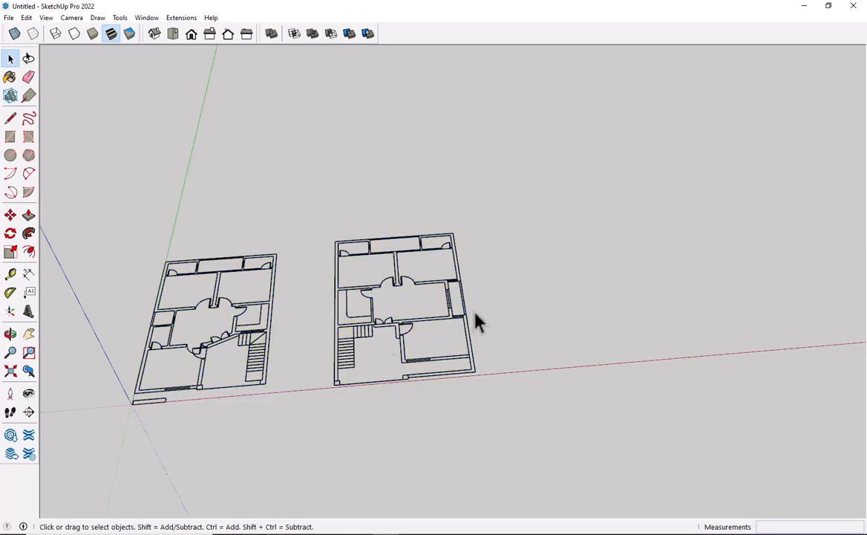
pyautogui.moveTo(476, 321); pyautogui.dragTo(420, 375, button='middle')
pyautogui.scroll(1, 347, 250)
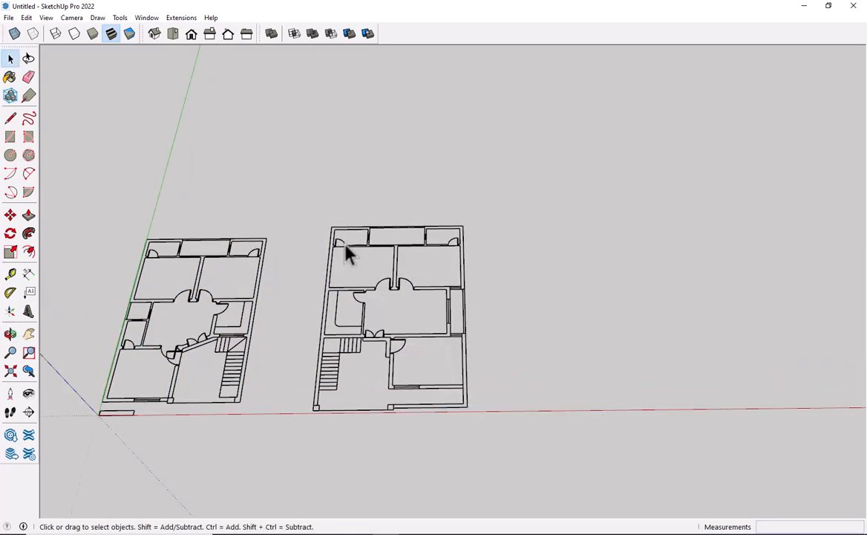
pyautogui.moveTo(140, 482); pyautogui.dragTo(112, 458)
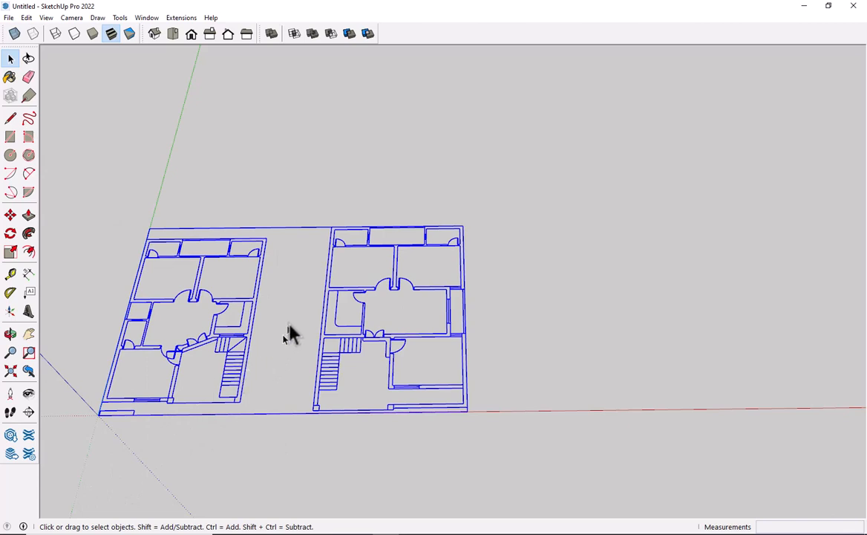
pyautogui.click(313, 238)
pyautogui.moveTo(316, 194); pyautogui.dragTo(479, 508)
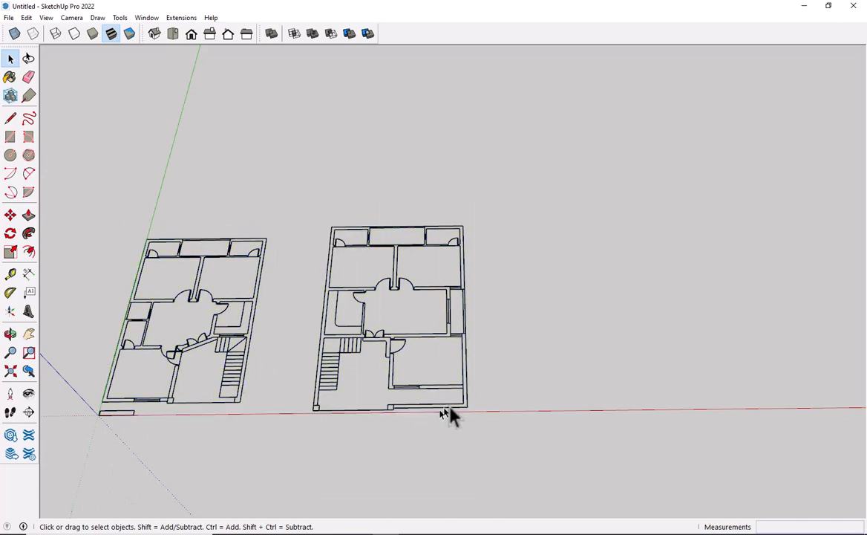
pyautogui.moveTo(297, 446); pyautogui.dragTo(298, 445)
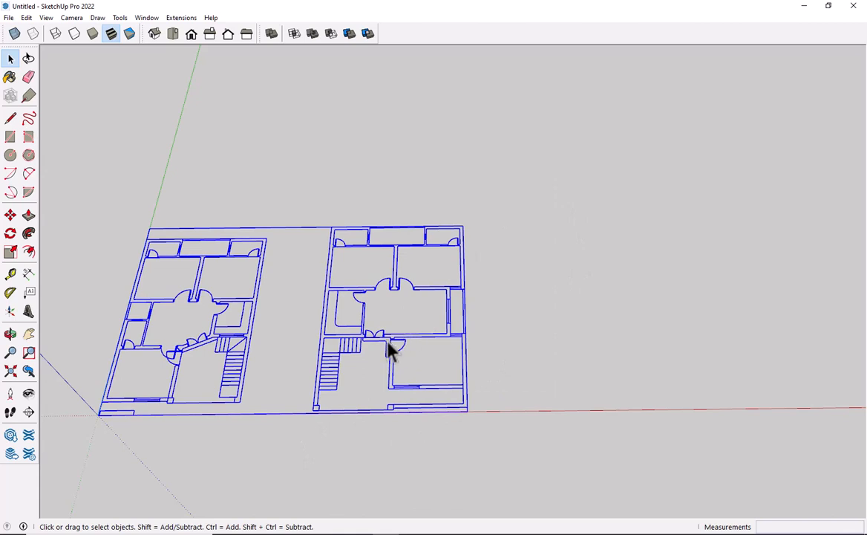
pyautogui.click(575, 255)
# Step: On the second floor plan, draw rectangles over the upper-left outer wall, about 8' 4 1/2" by 9", and the adjoining partition stub, about 2' 3" by 4 1/2"
pyautogui.moveTo(499, 303); pyautogui.dragTo(491, 341, button='middle')
pyautogui.scroll(2, 492, 341)
pyautogui.scroll(1, 491, 341)
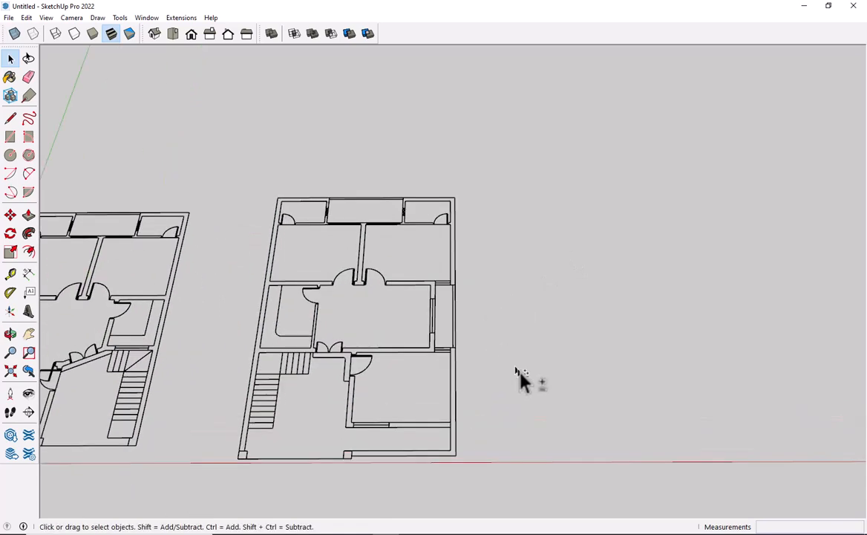
pyautogui.scroll(-2, 568, 412)
pyautogui.moveTo(332, 220); pyautogui.dragTo(362, 255, button='middle')
pyautogui.scroll(3, 362, 254)
pyautogui.scroll(6, 362, 255)
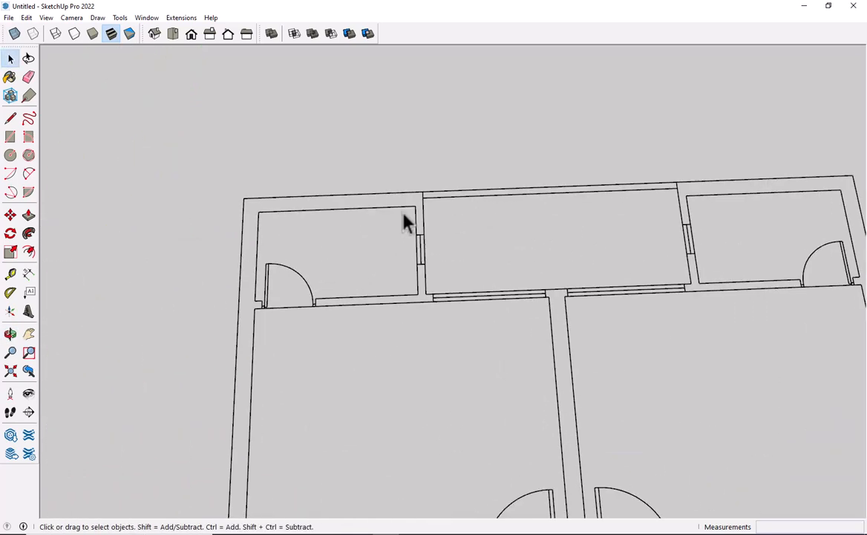
pyautogui.scroll(-3, 512, 216)
pyautogui.moveTo(513, 216)
pyautogui.mouseDown(button='middle')
pyautogui.moveTo(437, 245)
pyautogui.moveTo(422, 267)
pyautogui.moveTo(422, 258)
pyautogui.mouseUp(button='middle')
pyautogui.press('r')
pyautogui.scroll(2, 367, 223)
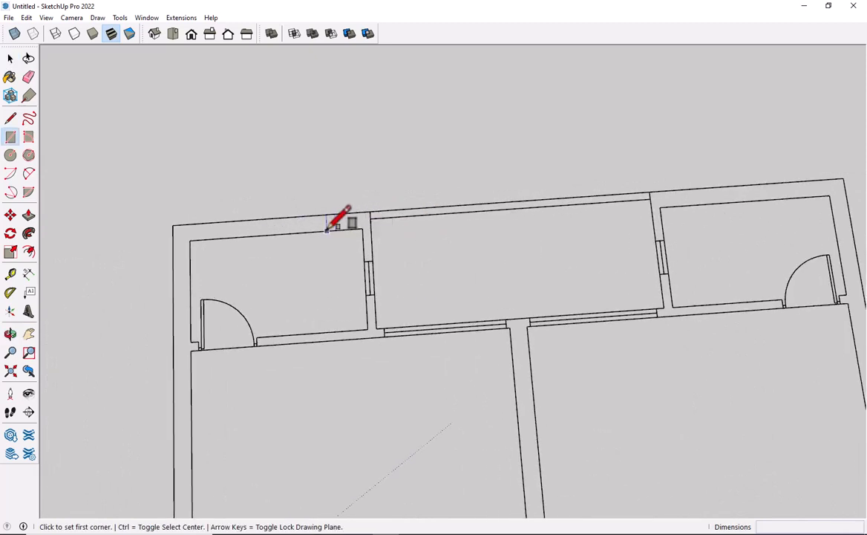
pyautogui.press('space')
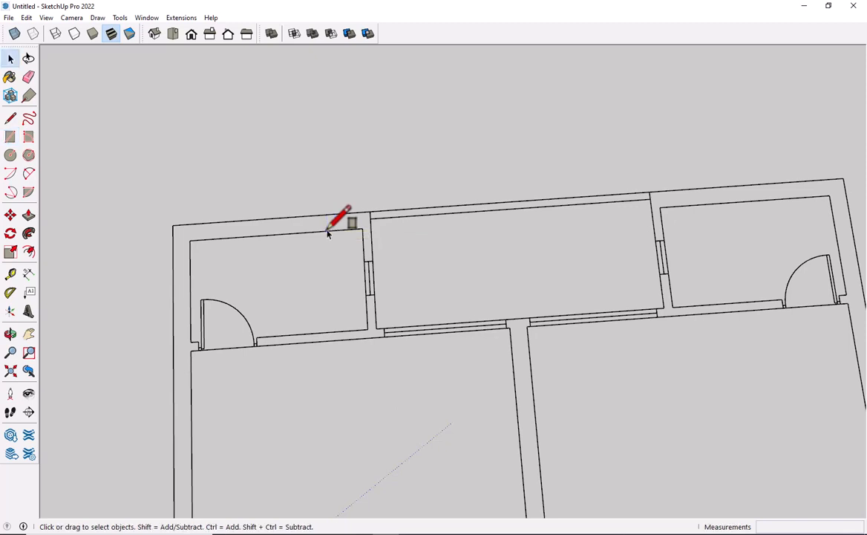
pyautogui.press('r')
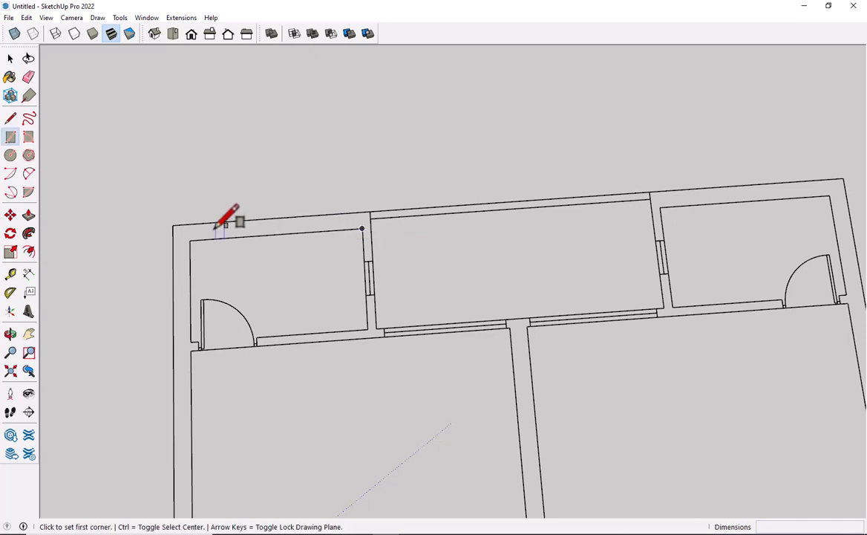
pyautogui.click(173, 225)
pyautogui.click(364, 232)
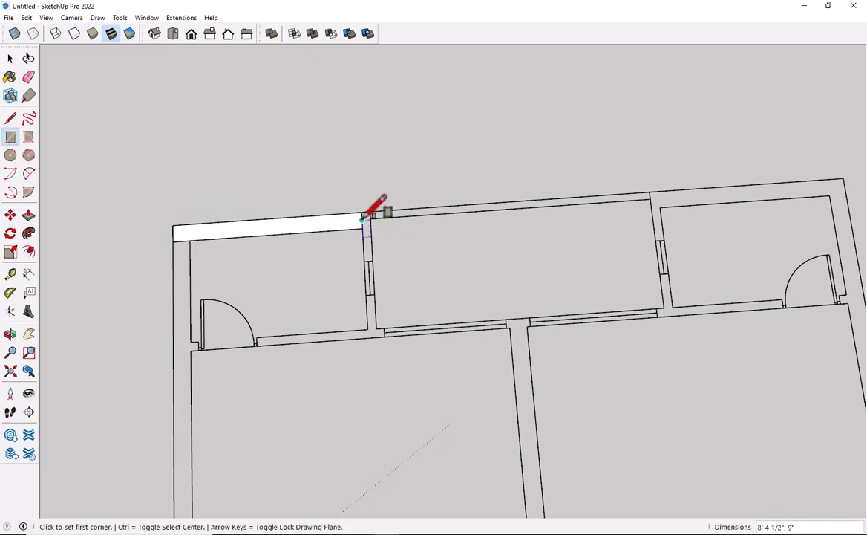
pyautogui.click(363, 216)
pyautogui.click(371, 260)
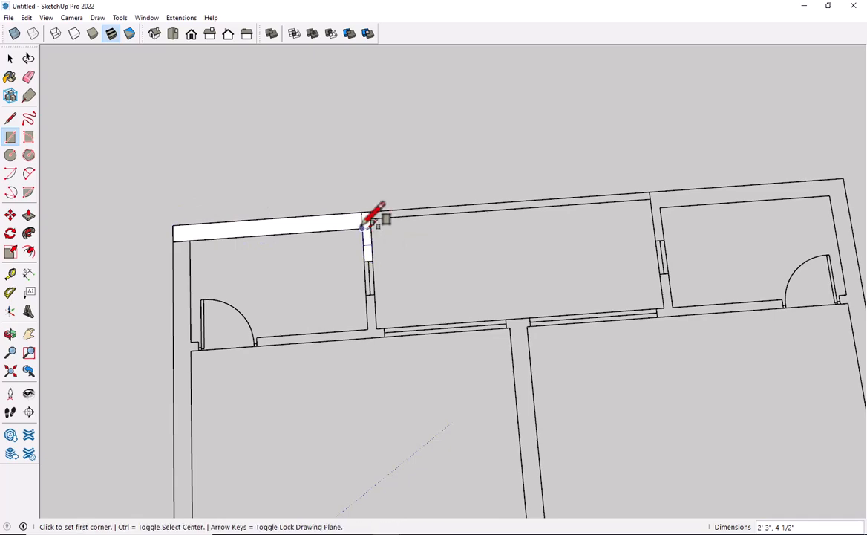
# Step: Draw rectangles over the second plan's long left outer wall and the corner column at its lower end
pyautogui.click(173, 239)
pyautogui.scroll(-10, 199, 345)
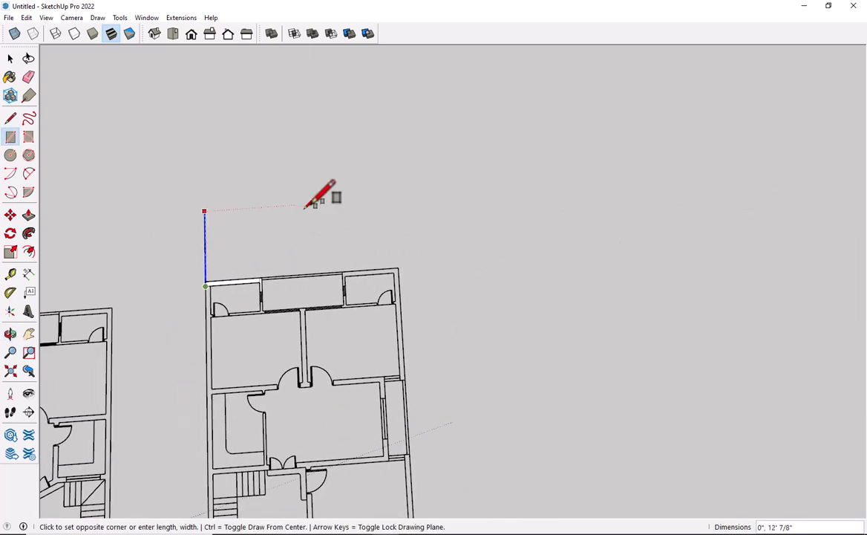
pyautogui.scroll(8, 258, 358)
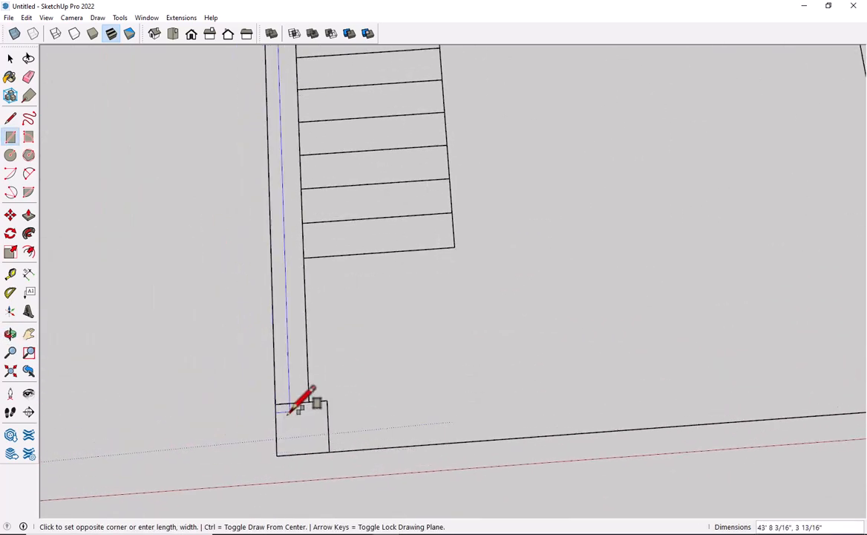
pyautogui.click(309, 401)
pyautogui.click(276, 403)
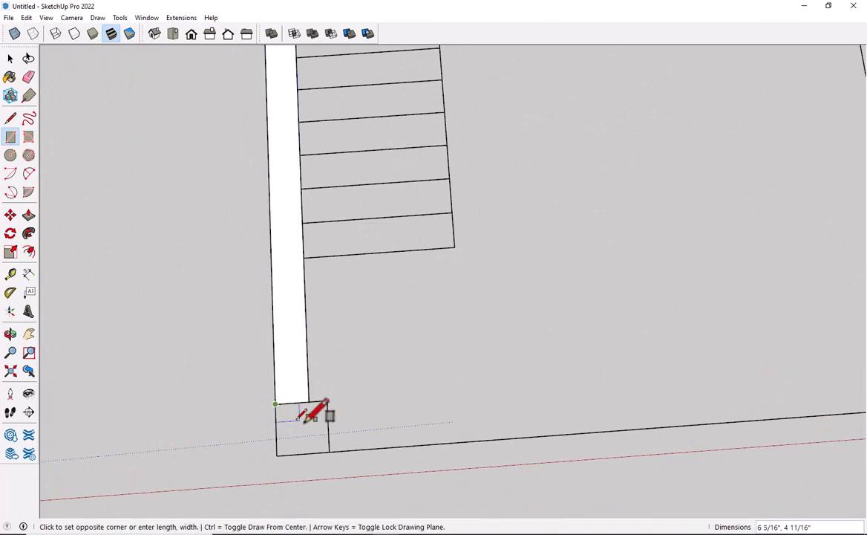
pyautogui.click(328, 450)
# Step: Draw a rectangle over the thin wall along the middle of the second plan's upper edge, between the two corner rooms
pyautogui.scroll(-9, 331, 435)
pyautogui.keyDown('shift'); pyautogui.moveTo(434, 384); pyautogui.dragTo(441, 430, button='middle'); pyautogui.keyUp('shift')
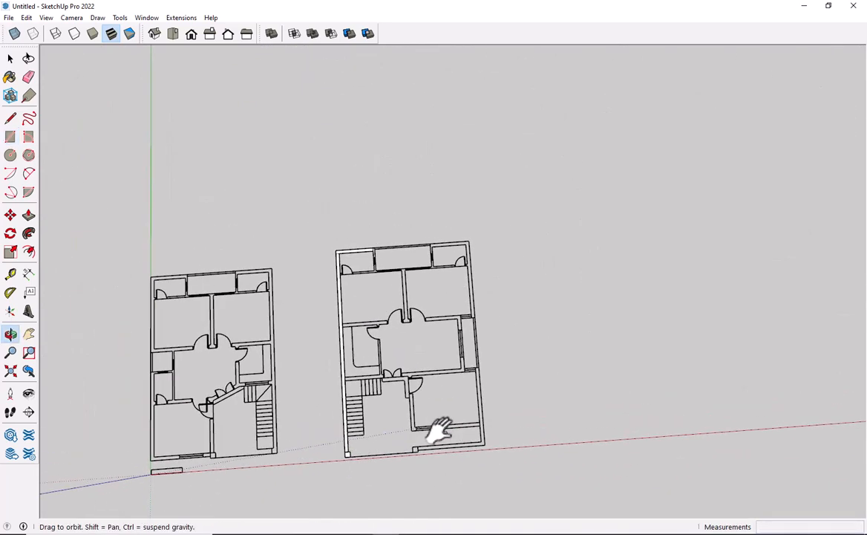
pyautogui.scroll(7, 368, 267)
pyautogui.scroll(-2, 373, 275)
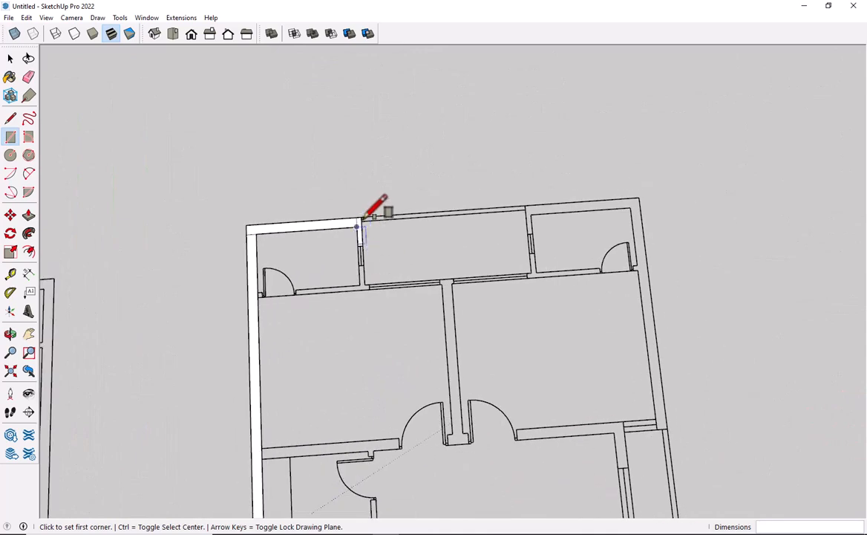
pyautogui.scroll(4, 361, 217)
pyautogui.click(359, 216)
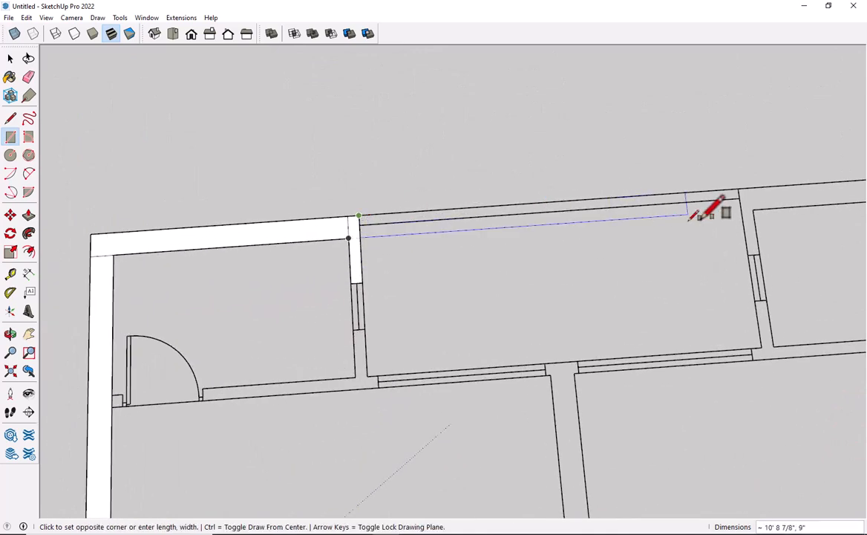
pyautogui.click(739, 199)
# Step: Draw a rectangle over the thick outer wall above the second plan's upper-right corner room
pyautogui.scroll(-2, 728, 223)
pyautogui.scroll(-2, 717, 273)
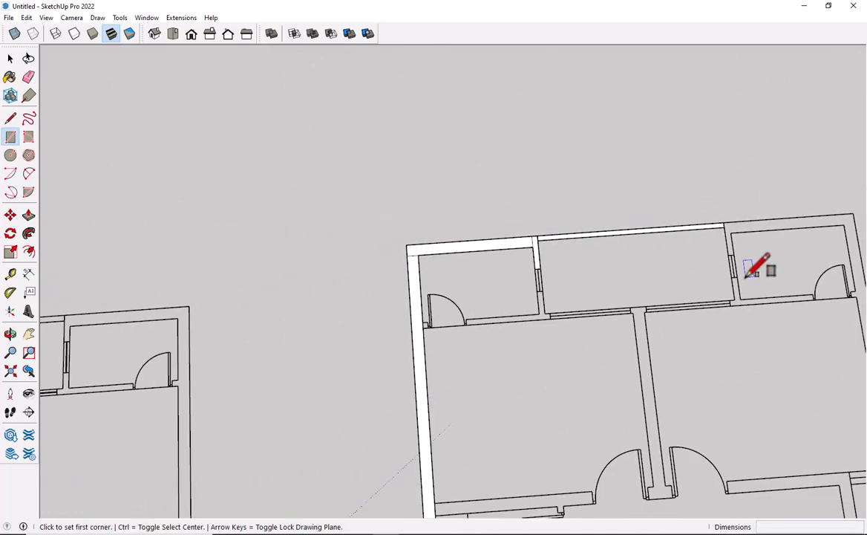
pyautogui.keyDown('shift'); pyautogui.moveTo(694, 276); pyautogui.dragTo(457, 294, button='middle'); pyautogui.keyUp('shift')
pyautogui.scroll(2, 486, 221)
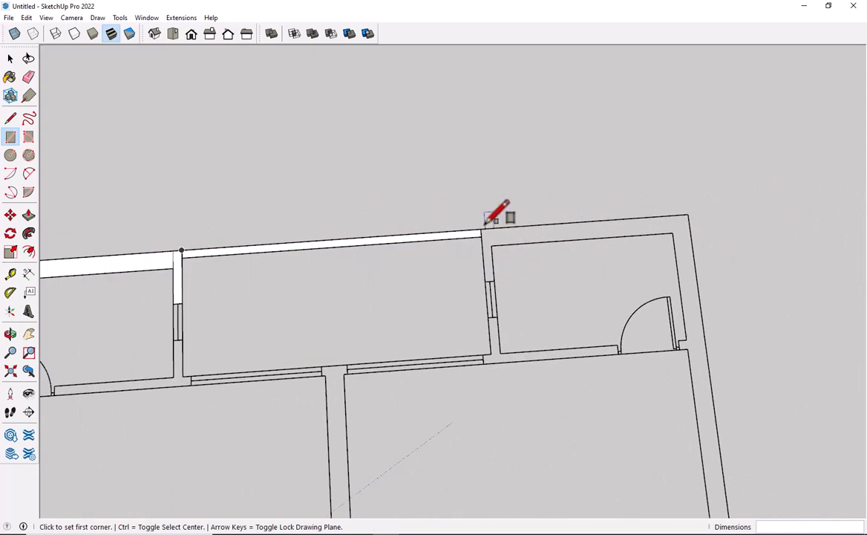
pyautogui.click(481, 231)
pyautogui.click(674, 234)
pyautogui.scroll(3, 510, 239)
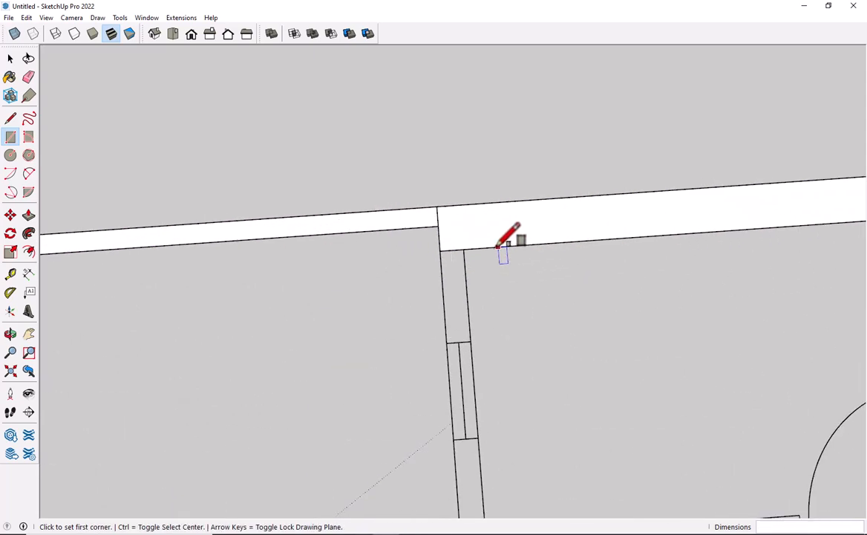
pyautogui.click(441, 251)
pyautogui.press('Escape')
pyautogui.scroll(-5, 468, 289)
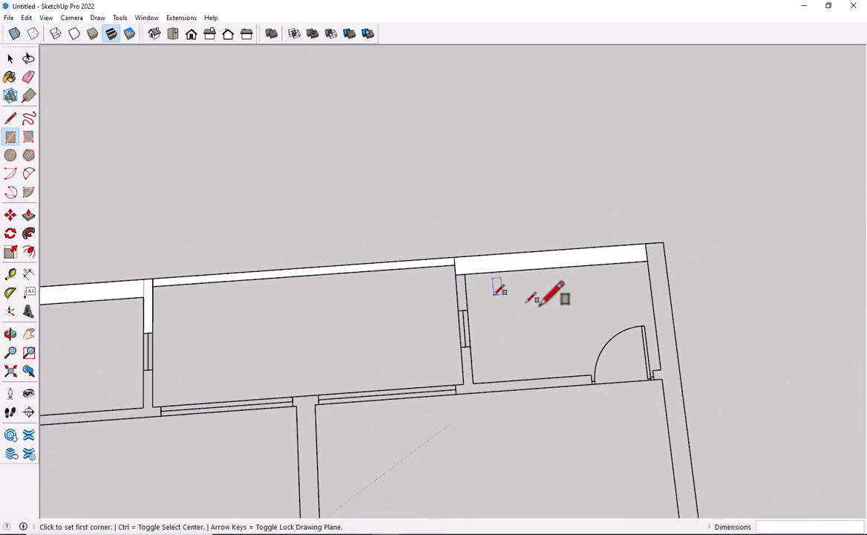
# Step: Draw a rectangle about 9" wide over the right outer wall, from the plan's upper-right corner down to the start of the thinner wall
pyautogui.keyDown('shift'); pyautogui.moveTo(557, 315); pyautogui.dragTo(488, 338, button='middle'); pyautogui.keyUp('shift')
pyautogui.click(575, 273)
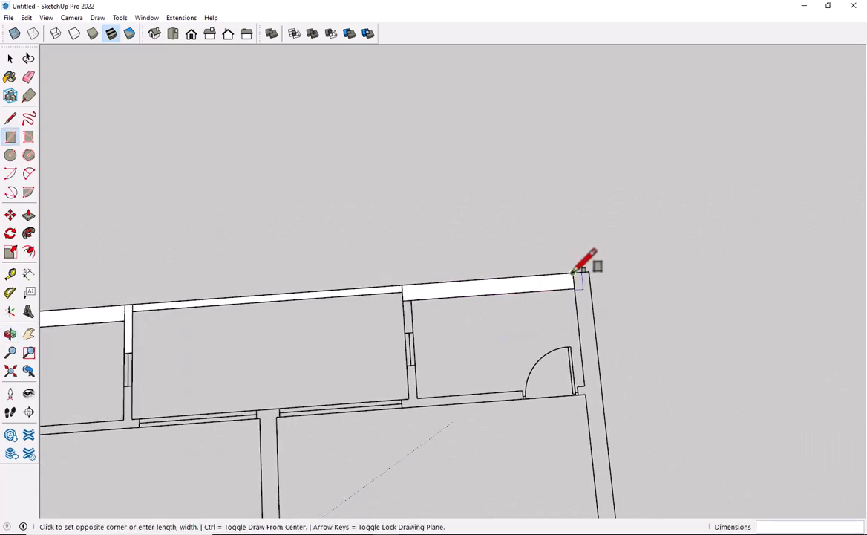
pyautogui.scroll(-8, 598, 315)
pyautogui.keyDown('shift'); pyautogui.moveTo(615, 436); pyautogui.dragTo(586, 345, button='middle'); pyautogui.keyUp('shift')
pyautogui.scroll(6, 615, 411)
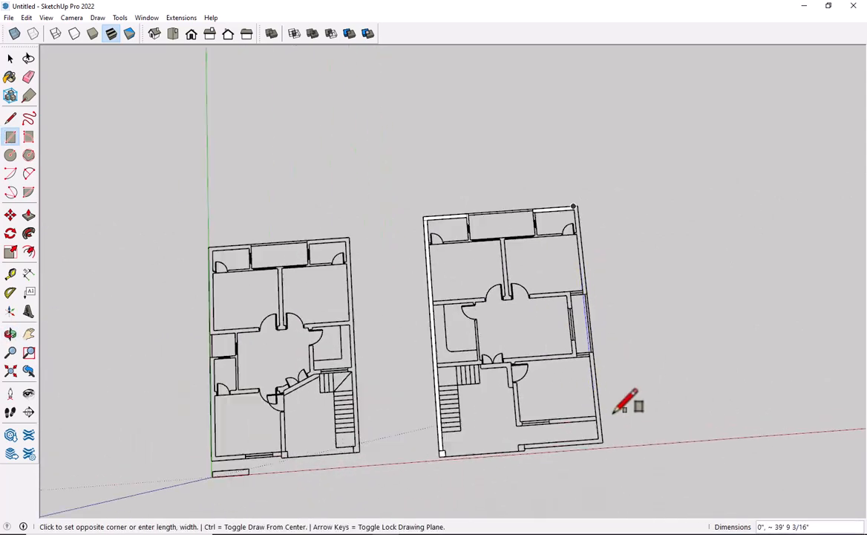
pyautogui.scroll(-2, 579, 290)
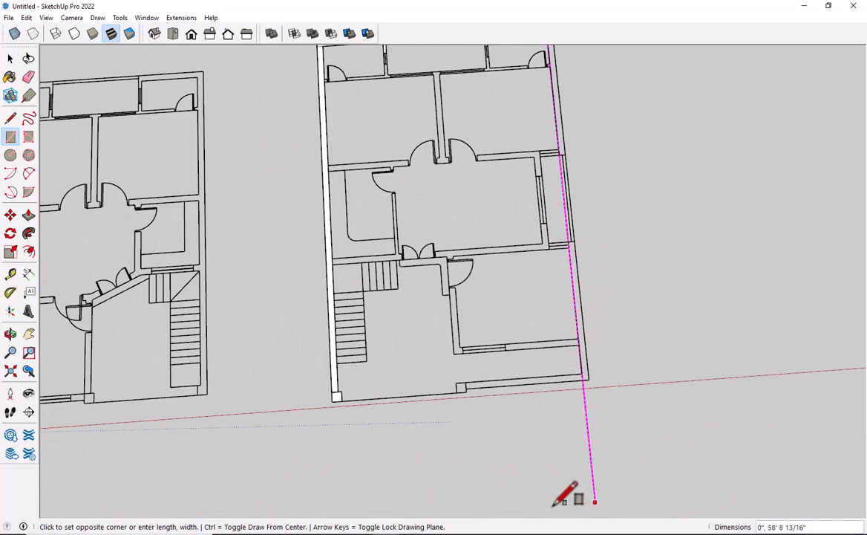
pyautogui.scroll(-3, 557, 159)
pyautogui.keyDown('shift'); pyautogui.moveTo(554, 507); pyautogui.dragTo(536, 381, button='middle'); pyautogui.keyUp('shift')
pyautogui.scroll(3, 543, 284)
pyautogui.scroll(3, 543, 283)
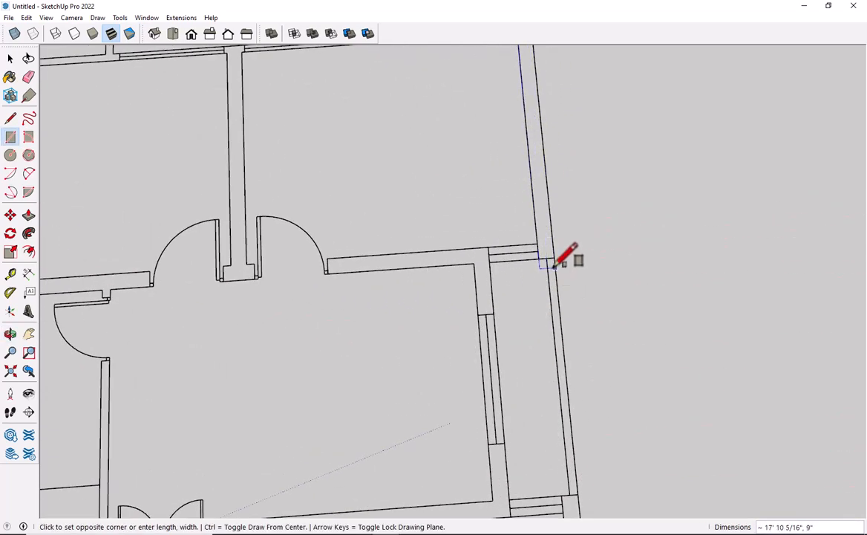
pyautogui.click(554, 258)
# Step: Draw a rectangle about 4 1/2" wide over the thinner middle section of the second plan's right outer wall
pyautogui.scroll(1, 555, 256)
pyautogui.scroll(-3, 555, 256)
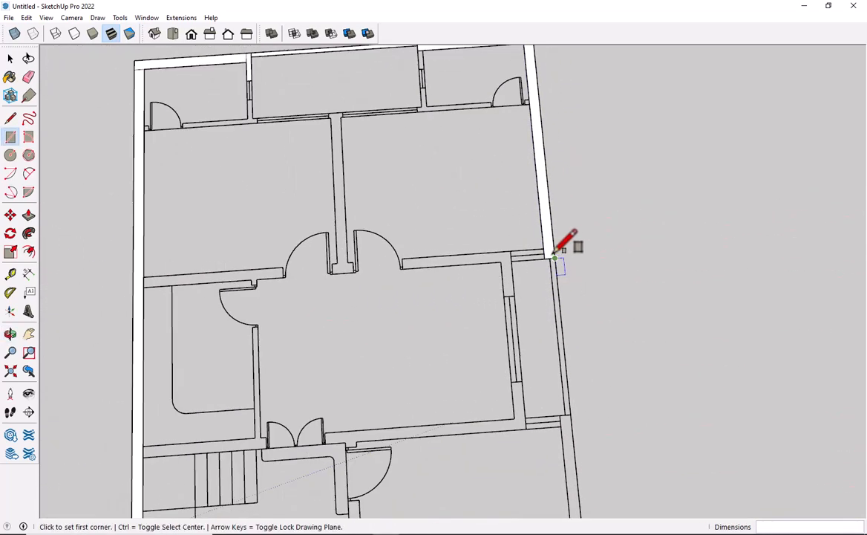
pyautogui.scroll(5, 553, 258)
pyautogui.click(547, 260)
pyautogui.scroll(-3, 551, 258)
pyautogui.scroll(3, 577, 341)
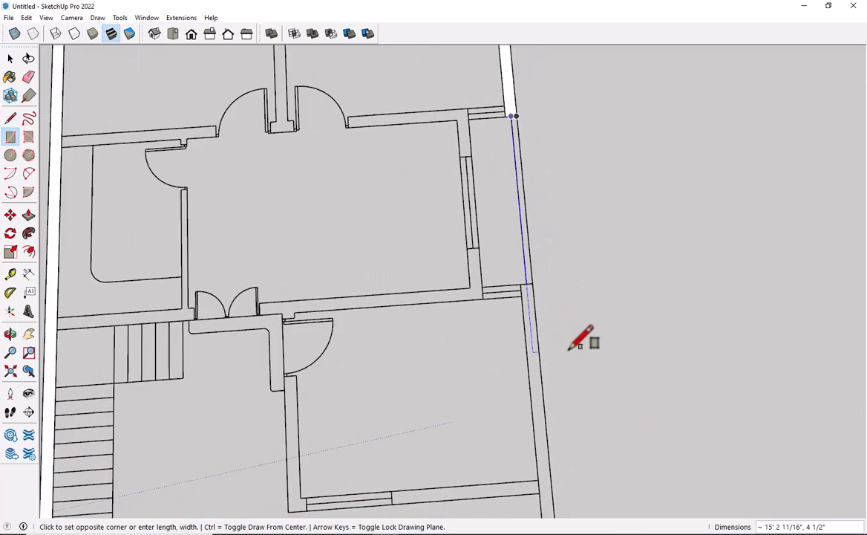
pyautogui.scroll(2, 508, 228)
pyautogui.click(505, 236)
# Step: Draw a rectangle over the thick lower section of the right outer wall, ending at the plan's lower-right corner
pyautogui.click(496, 290)
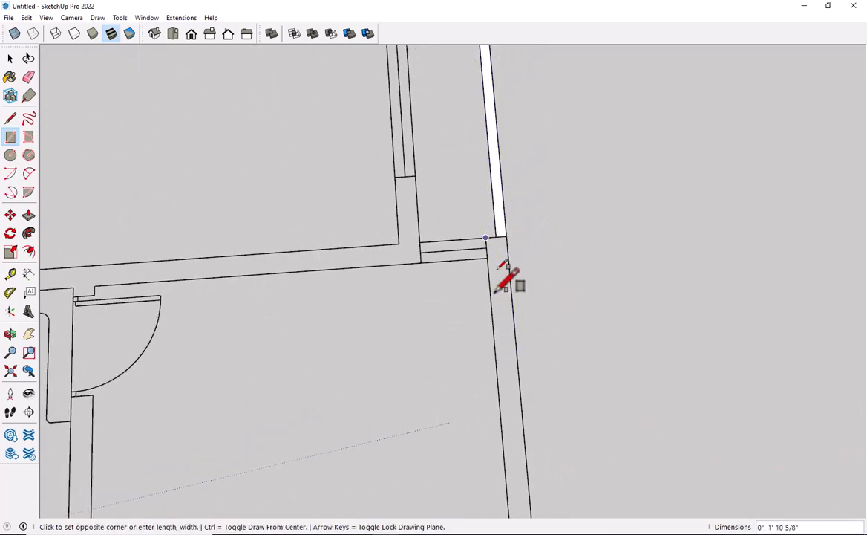
pyautogui.scroll(-3, 509, 338)
pyautogui.scroll(3, 499, 355)
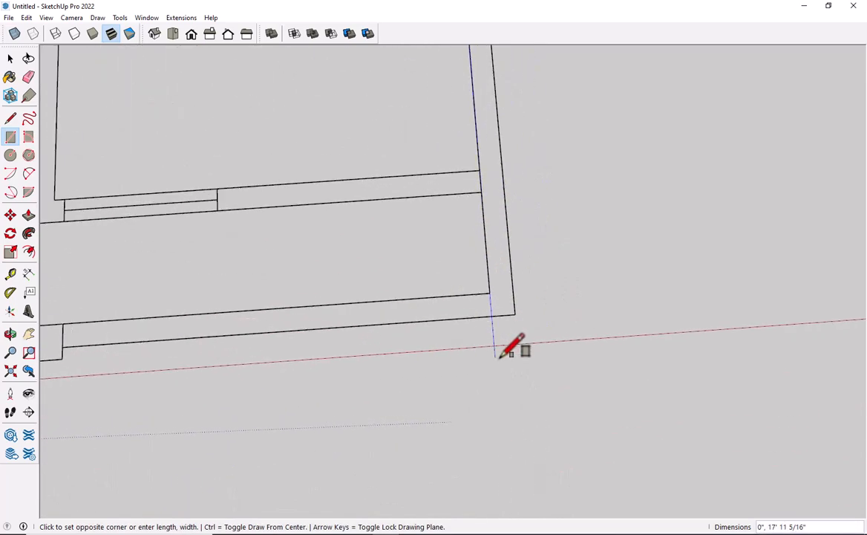
pyautogui.click(515, 314)
# Step: Draw rectangles over the plan's lower outer wall, about 13' 7 1/2" by 9", and over the 1' 1 1/2" square column at its left end
pyautogui.scroll(-3, 439, 331)
pyautogui.moveTo(448, 340); pyautogui.dragTo(594, 319, button='middle')
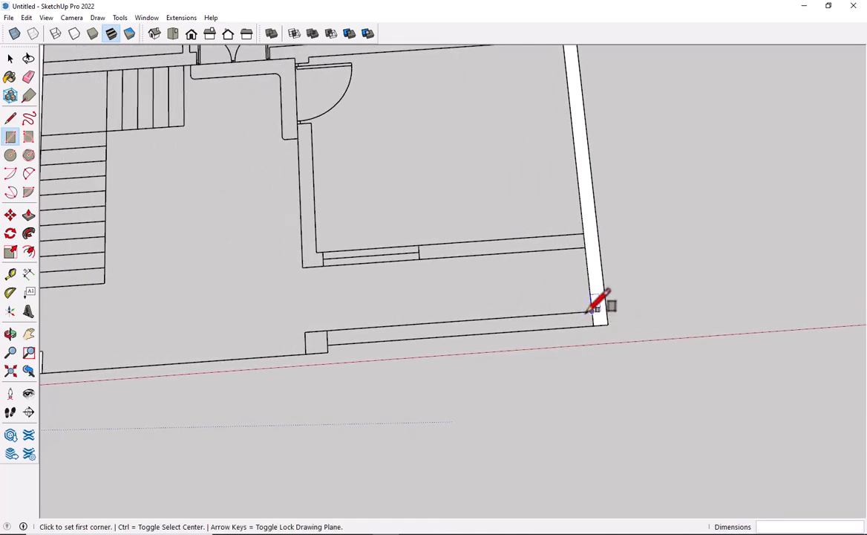
pyautogui.click(592, 311)
pyautogui.click(327, 344)
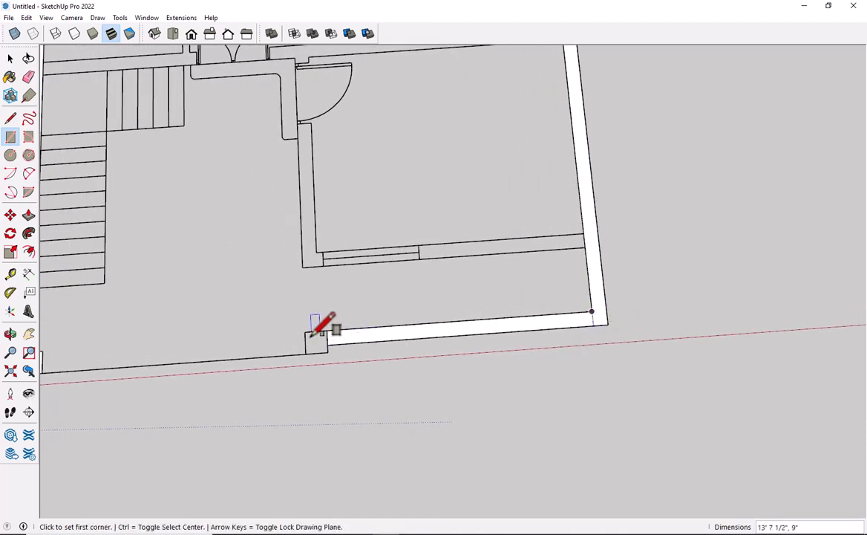
pyautogui.click(306, 332)
pyautogui.click(327, 352)
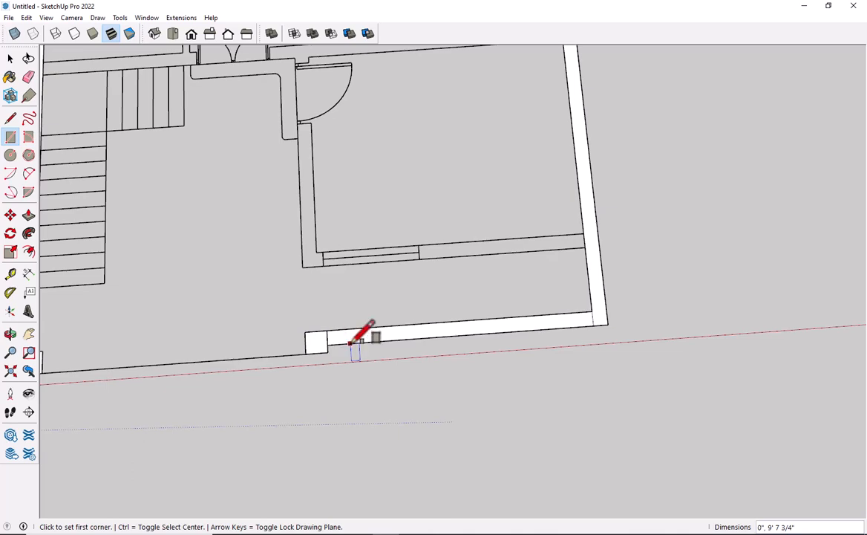
pyautogui.click(305, 332)
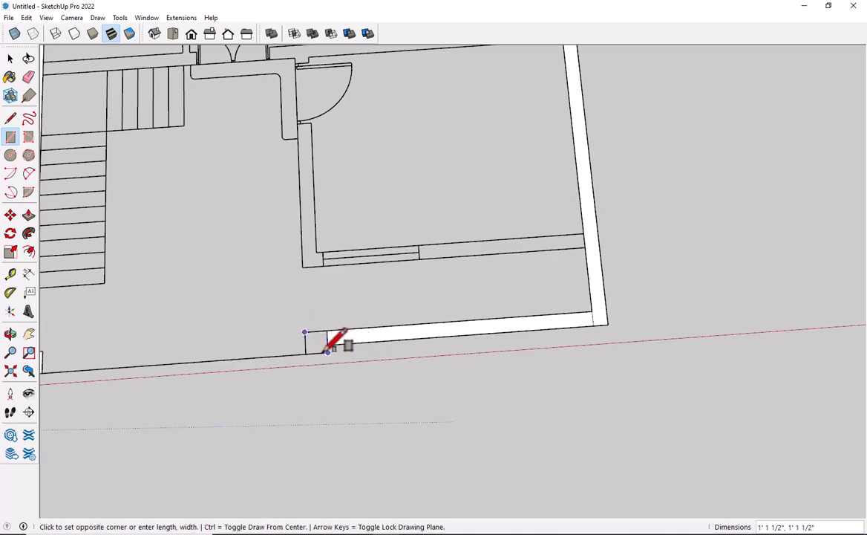
pyautogui.click(329, 351)
pyautogui.press('space')
pyautogui.scroll(-7, 327, 345)
pyautogui.keyDown('shift'); pyautogui.moveTo(325, 345); pyautogui.dragTo(332, 377, button='middle'); pyautogui.keyUp('shift')
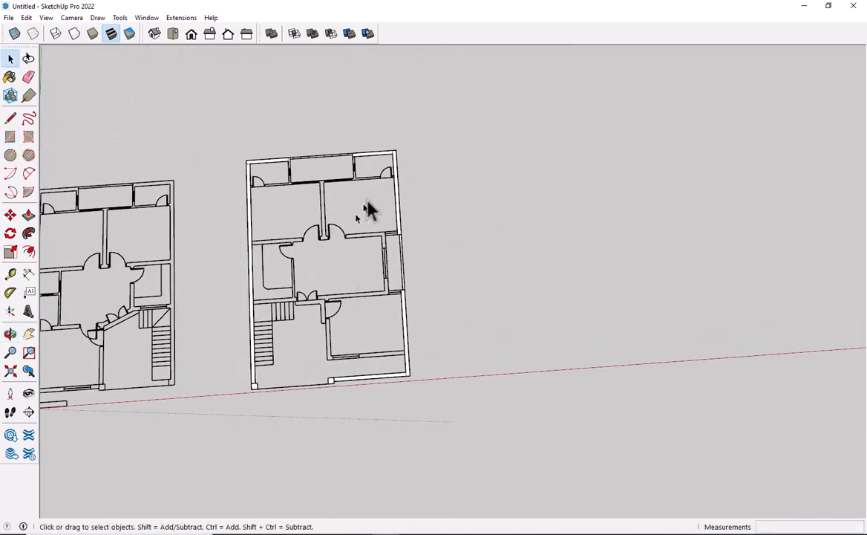
pyautogui.scroll(6, 400, 155)
pyautogui.scroll(2, 382, 141)
pyautogui.press('p')
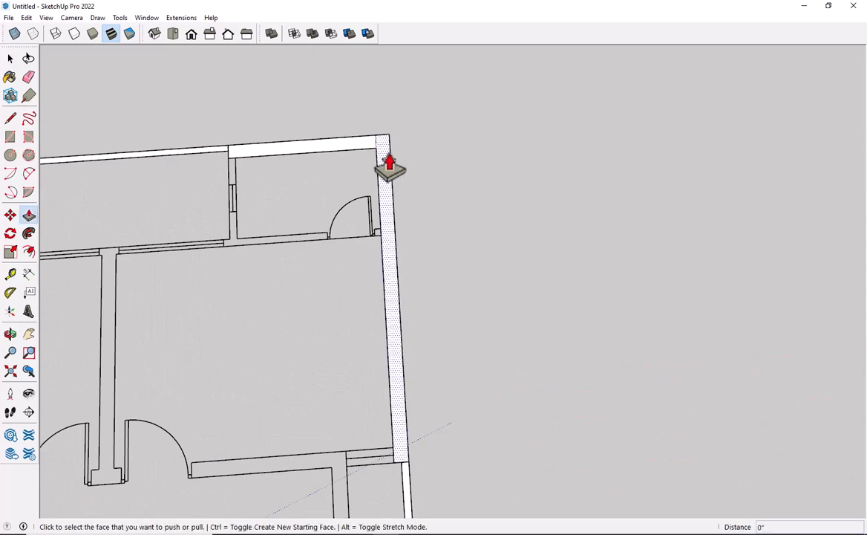
pyautogui.click(388, 170)
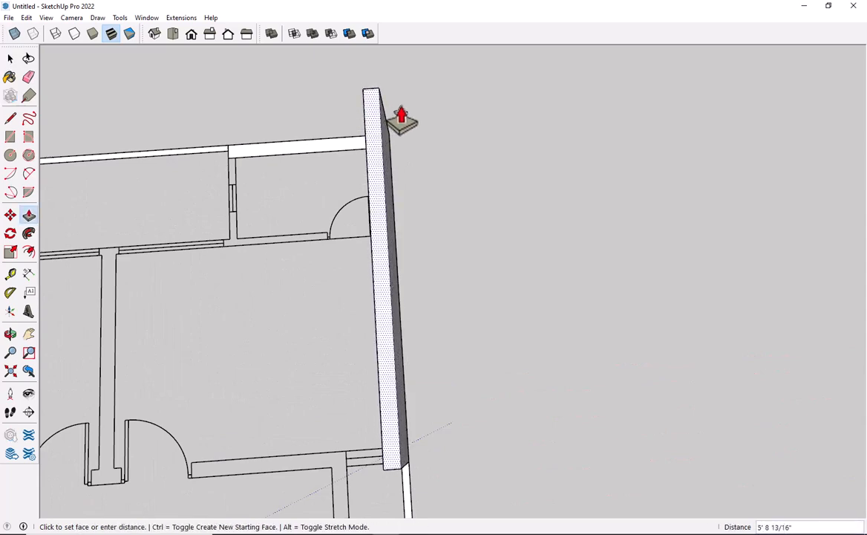
pyautogui.press('space')
# Step: Extrude the upper thick section of the second plan's right outer wall 11' upward with Push/Pull
pyautogui.scroll(-4, 277, 239)
pyautogui.moveTo(449, 177); pyautogui.dragTo(304, 286, button='middle')
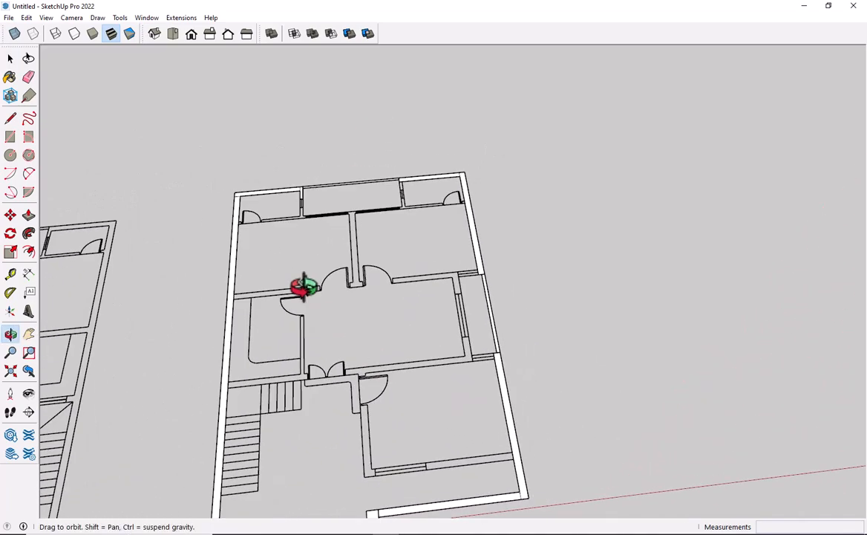
pyautogui.scroll(1, 404, 233)
pyautogui.keyDown('shift'); pyautogui.moveTo(403, 233); pyautogui.dragTo(433, 368, button='middle'); pyautogui.keyUp('shift')
pyautogui.scroll(5, 518, 256)
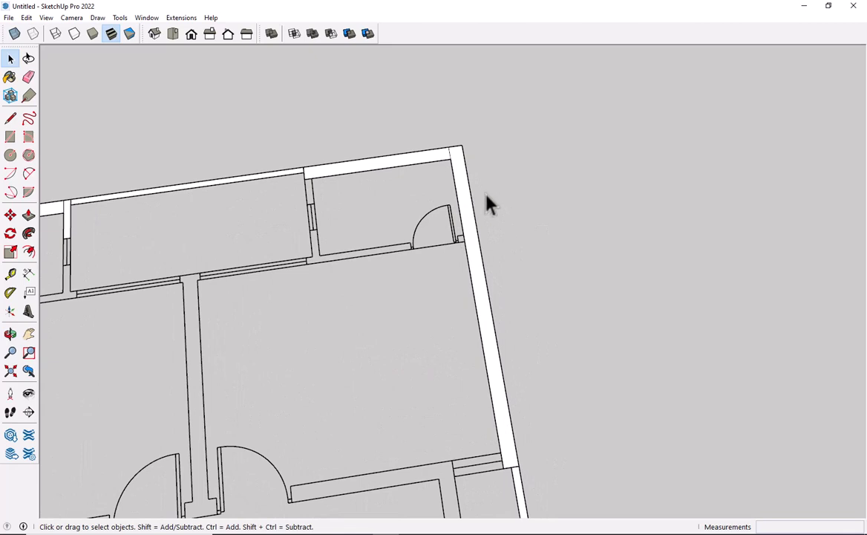
pyautogui.press('p')
pyautogui.click(470, 212)
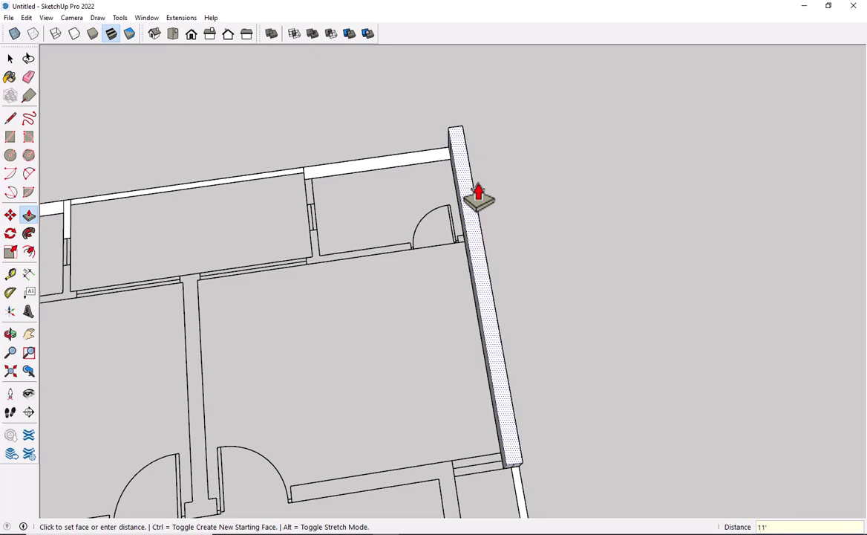
pyautogui.doubleClick(478, 194)
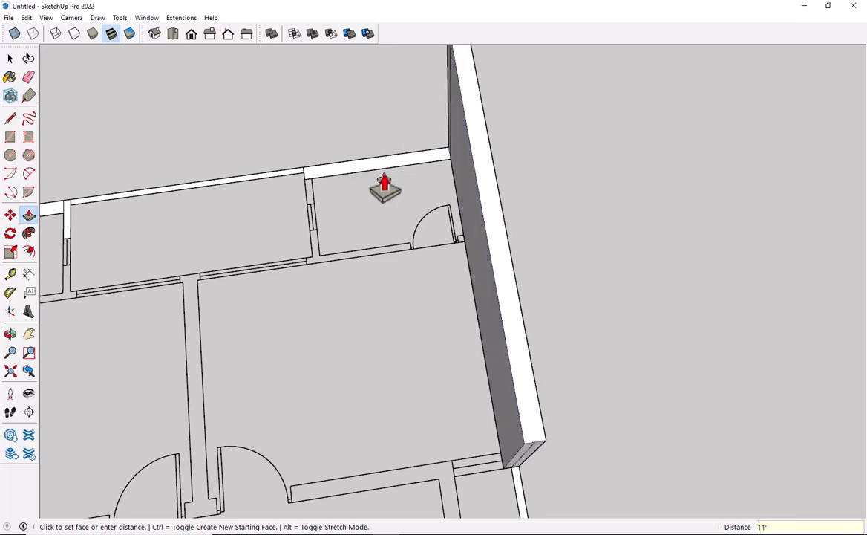
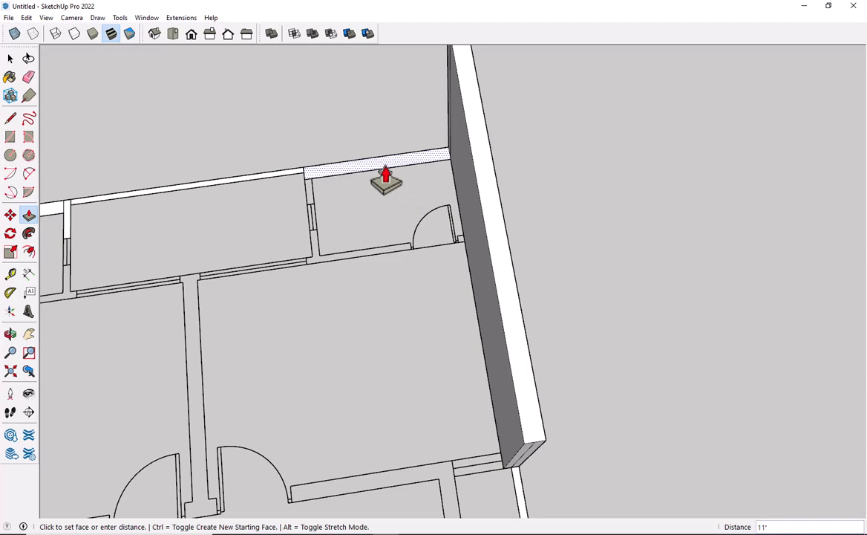
# Step: Extrude the three wall sections along the plan's upper edge and the short stub beside the upper-left room 11'
pyautogui.doubleClick(385, 176)
pyautogui.moveTo(383, 178); pyautogui.dragTo(582, 264, button='middle')
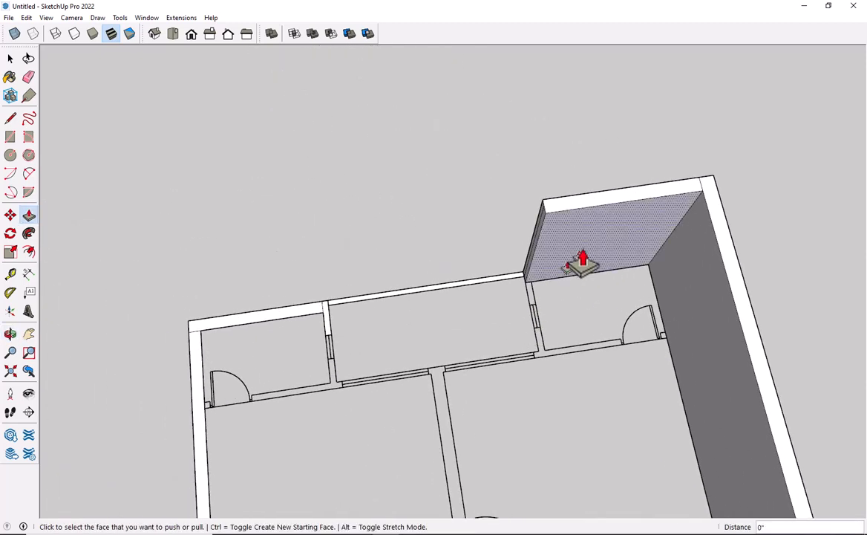
pyautogui.scroll(2, 470, 286)
pyautogui.doubleClick(484, 294)
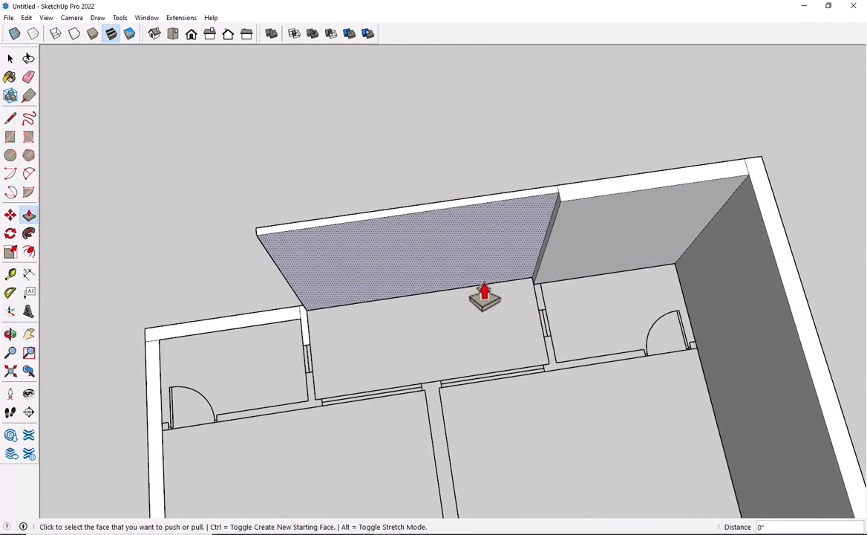
pyautogui.doubleClick(291, 326)
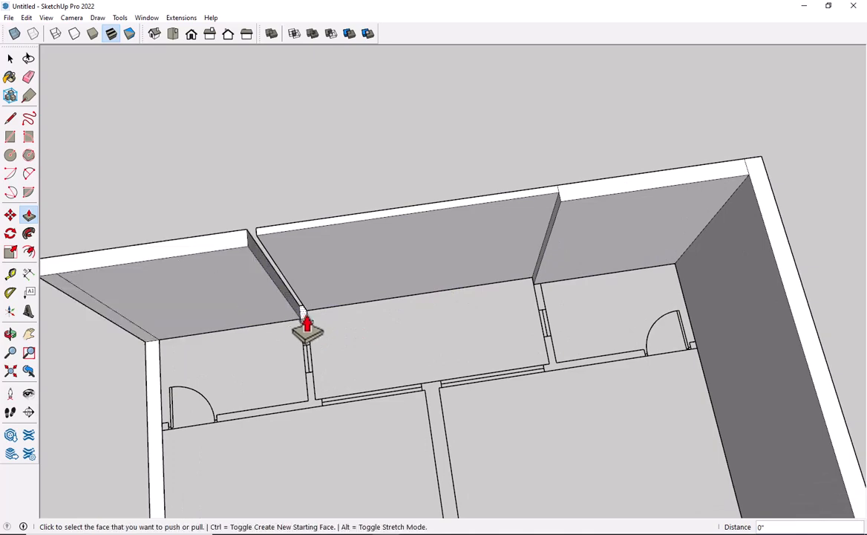
# Step: Push/Pull the plan's long left outer wall up 11' to match the height of the upper walls
pyautogui.scroll(-2, 219, 362)
pyautogui.moveTo(220, 363); pyautogui.dragTo(440, 275, button='middle')
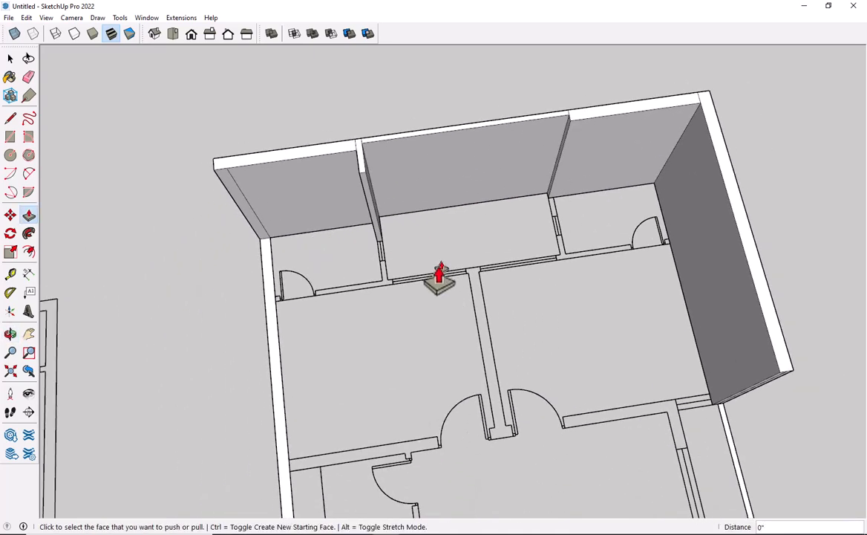
pyautogui.scroll(2, 441, 278)
pyautogui.moveTo(523, 287); pyautogui.dragTo(552, 341, button='middle')
pyautogui.press('p')
pyautogui.click(318, 237)
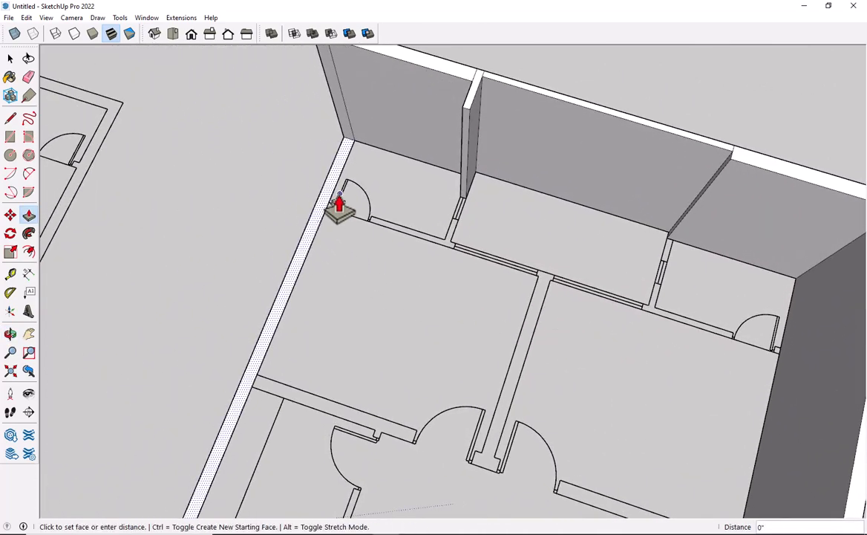
pyautogui.moveTo(310, 194); pyautogui.dragTo(257, 208, button='middle')
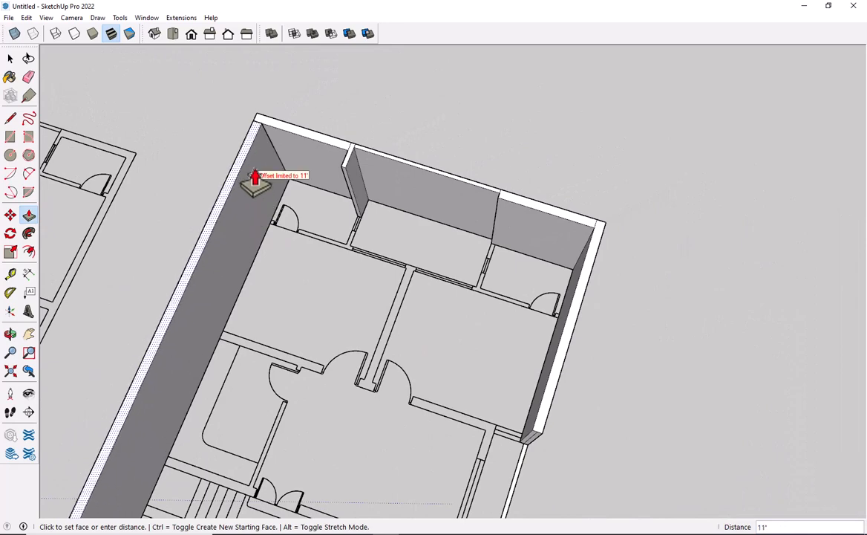
pyautogui.click(289, 133)
# Step: Push/Pull the corner column at the lower end of the left wall up 11', level with that wall
pyautogui.scroll(-5, 290, 135)
pyautogui.keyDown('shift'); pyautogui.moveTo(280, 272); pyautogui.dragTo(324, 198, button='middle'); pyautogui.keyUp('shift')
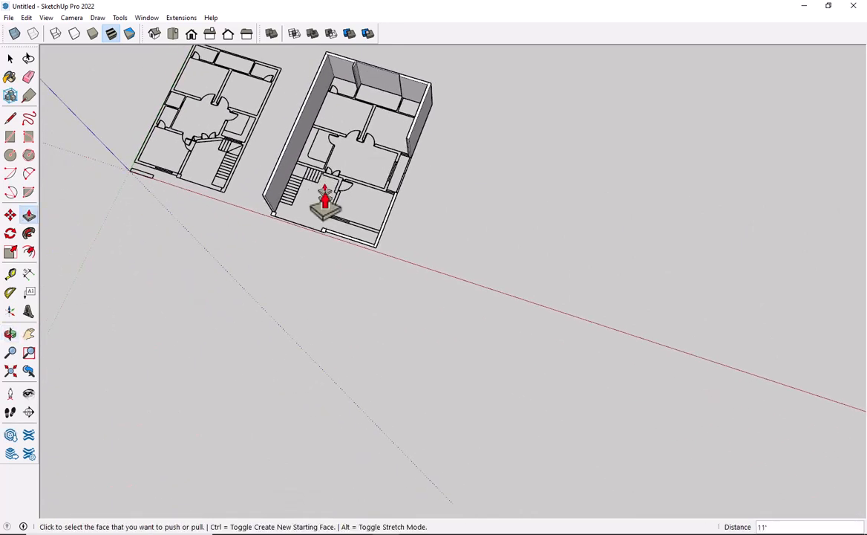
pyautogui.scroll(5, 260, 196)
pyautogui.click(296, 245)
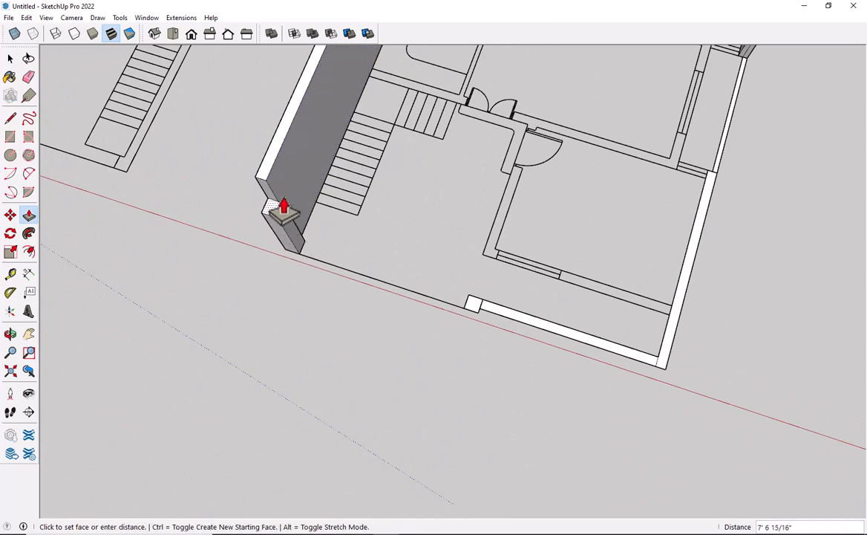
pyautogui.click(275, 173)
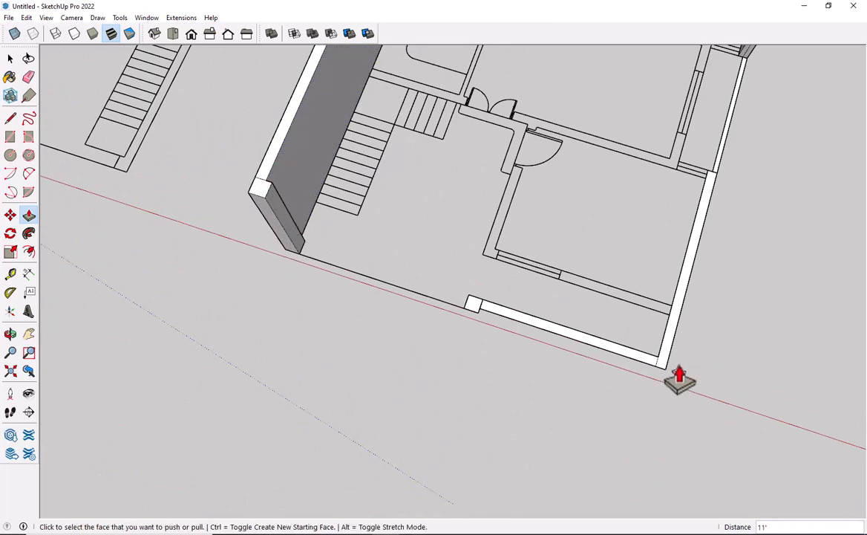
# Step: Extrude the thin middle section and the thick lower section of the right outer wall 11'
pyautogui.keyDown('shift'); pyautogui.moveTo(679, 373); pyautogui.dragTo(525, 497, button='middle'); pyautogui.keyUp('shift')
pyautogui.scroll(4, 598, 217)
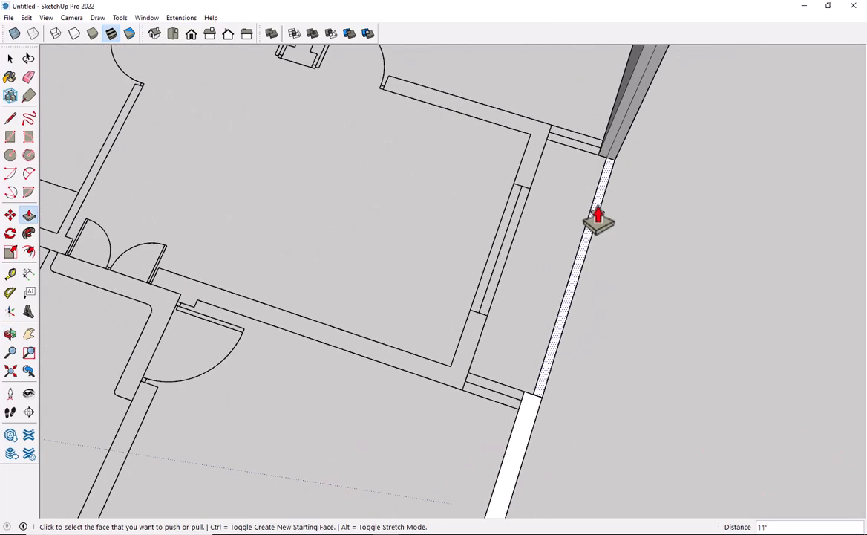
pyautogui.doubleClick(598, 217)
pyautogui.scroll(-5, 598, 217)
pyautogui.scroll(4, 575, 288)
pyautogui.scroll(-5, 573, 301)
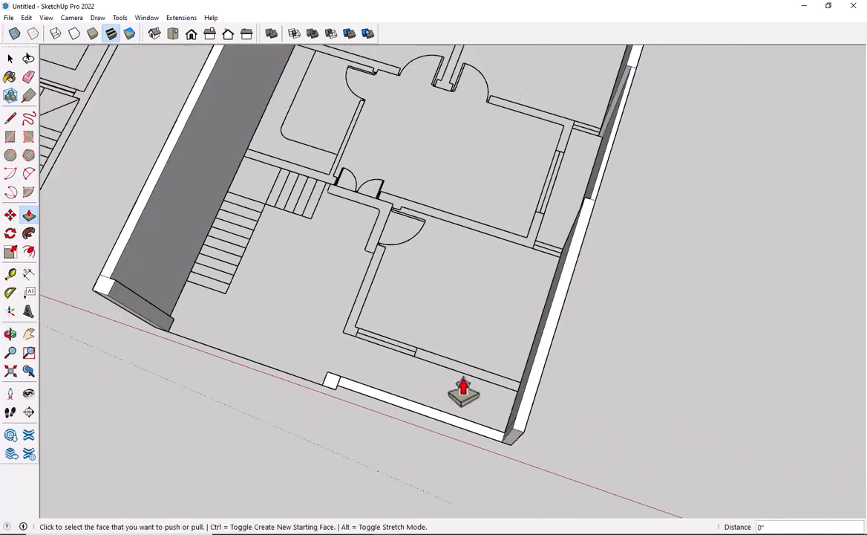
# Step: Extrude the lower outer wall between the square column and the lower-right corner 7' upward
pyautogui.scroll(2, 465, 392)
pyautogui.click(449, 413)
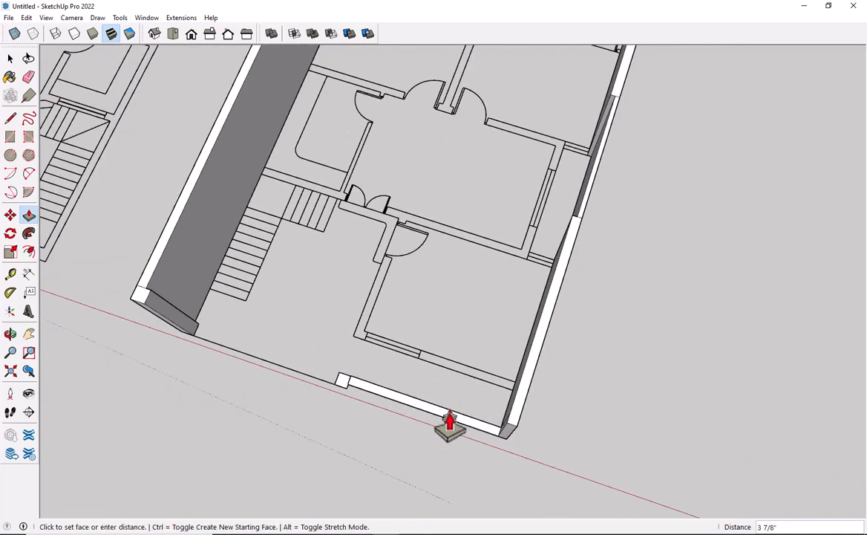
pyautogui.scroll(5, 449, 420)
pyautogui.moveTo(449, 421); pyautogui.dragTo(581, 242, button='middle')
pyautogui.scroll(-4, 516, 305)
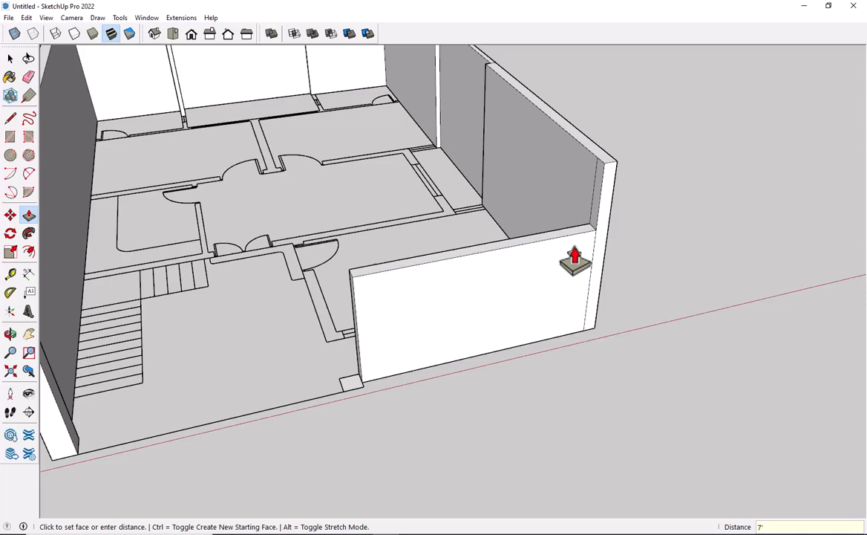
pyautogui.click(575, 260)
pyautogui.press('space')
# Step: Raise the top of the lower outer wall another 4', level with the adjoining right wall
pyautogui.scroll(-5, 584, 251)
pyautogui.moveTo(539, 271); pyautogui.dragTo(478, 283, button='middle')
pyautogui.scroll(5, 498, 304)
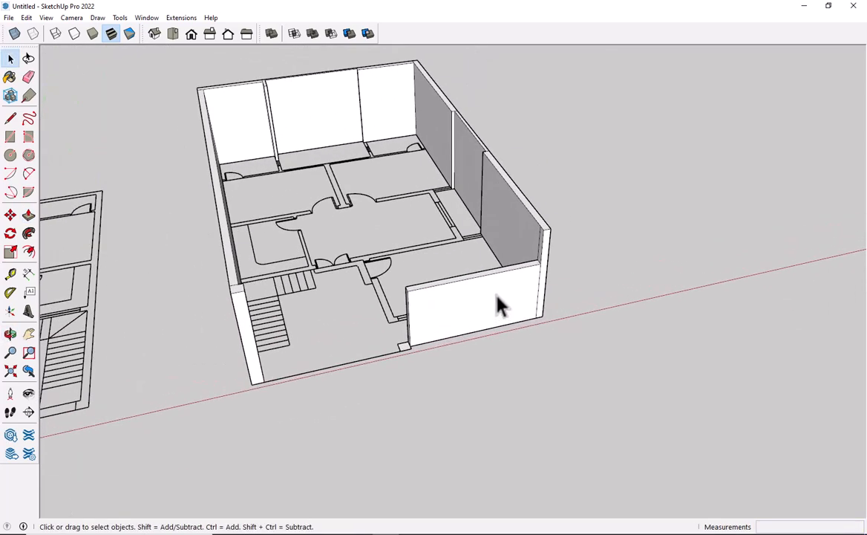
pyautogui.scroll(2, 484, 315)
pyautogui.scroll(4, 484, 316)
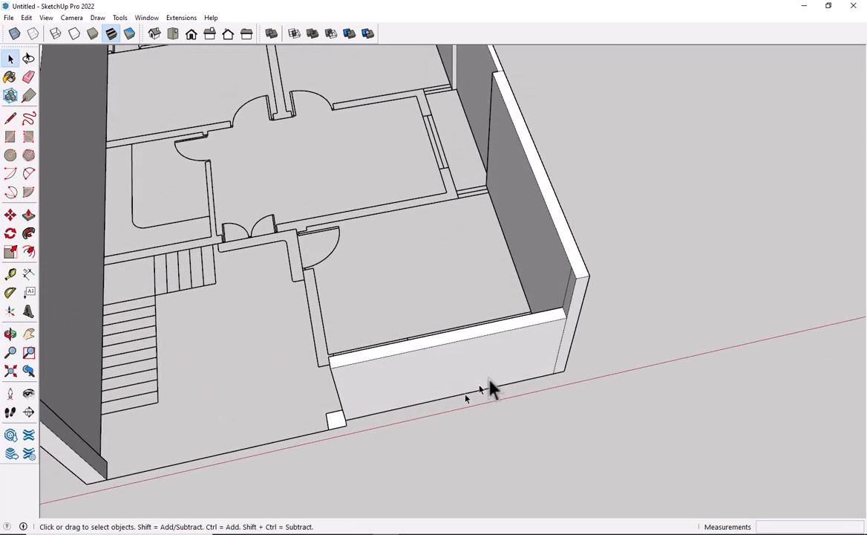
pyautogui.press('p')
pyautogui.click(565, 303)
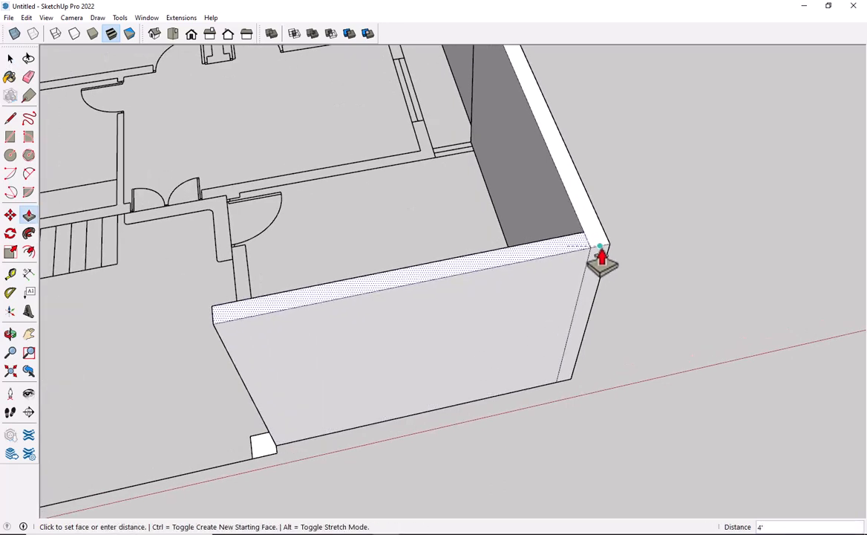
pyautogui.click(602, 248)
# Step: Extrude the square column at the lower wall's free end up to the top of that wall
pyautogui.doubleClick(262, 448)
pyautogui.click(253, 413)
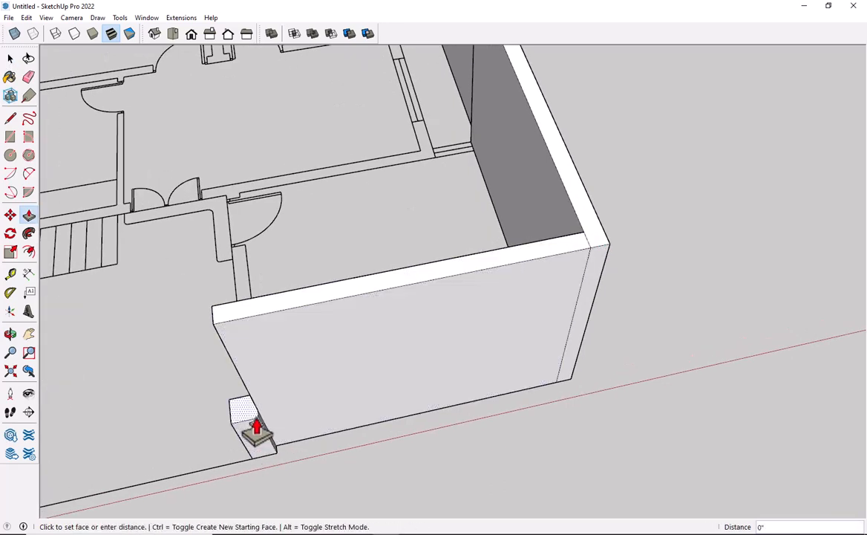
pyautogui.click(295, 307)
pyautogui.press('space')
pyautogui.scroll(-5, 267, 338)
pyautogui.keyDown('shift'); pyautogui.moveTo(224, 355); pyautogui.dragTo(339, 455, button='middle'); pyautogui.keyUp('shift')
pyautogui.scroll(-3, 389, 290)
pyautogui.moveTo(389, 290); pyautogui.dragTo(525, 269, button='middle')
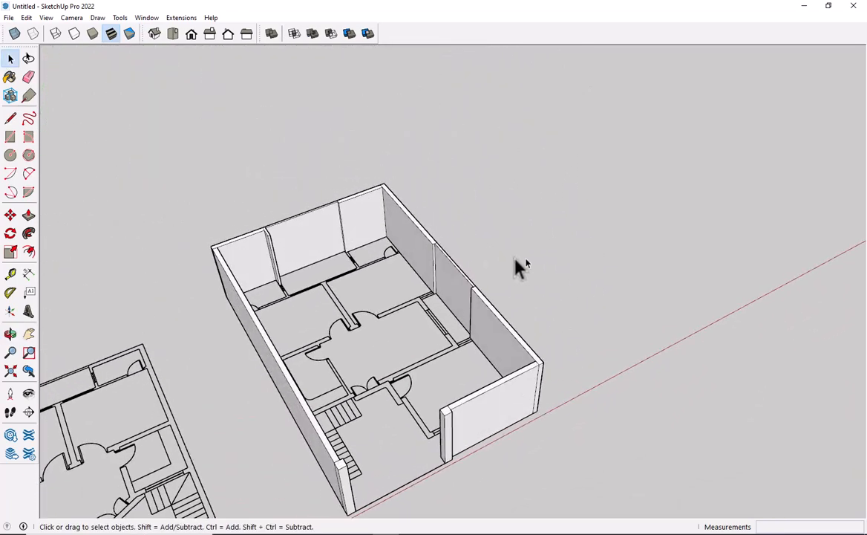
pyautogui.moveTo(545, 354); pyautogui.dragTo(276, 308, button='middle')
pyautogui.scroll(1, 312, 297)
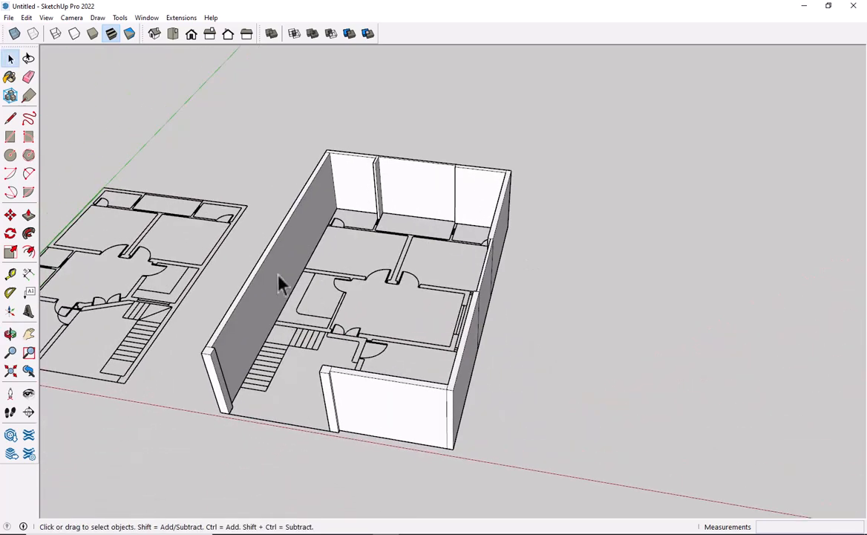
# Step: Select all the connected outer wall geometry and combine it into one group
pyautogui.click(280, 287)
pyautogui.moveTo(281, 367); pyautogui.dragTo(328, 386, button='middle')
pyautogui.scroll(4, 375, 316)
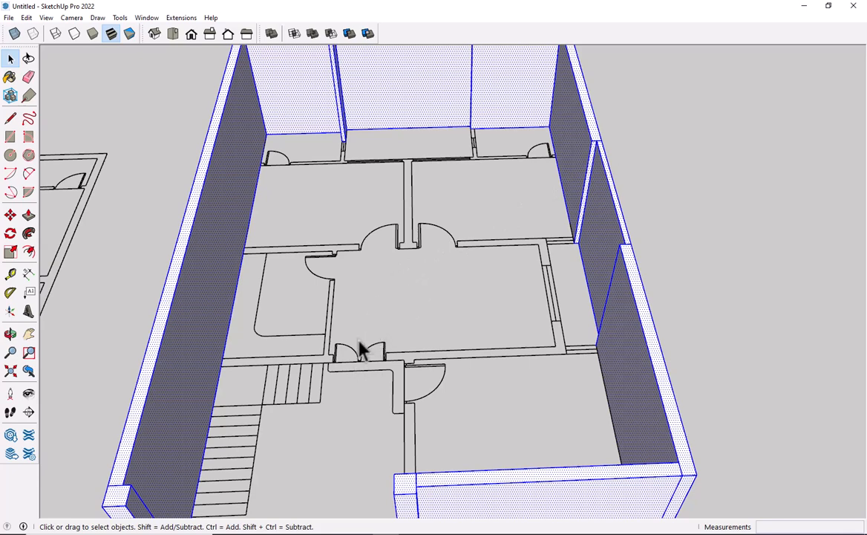
pyautogui.rightClick(178, 313)
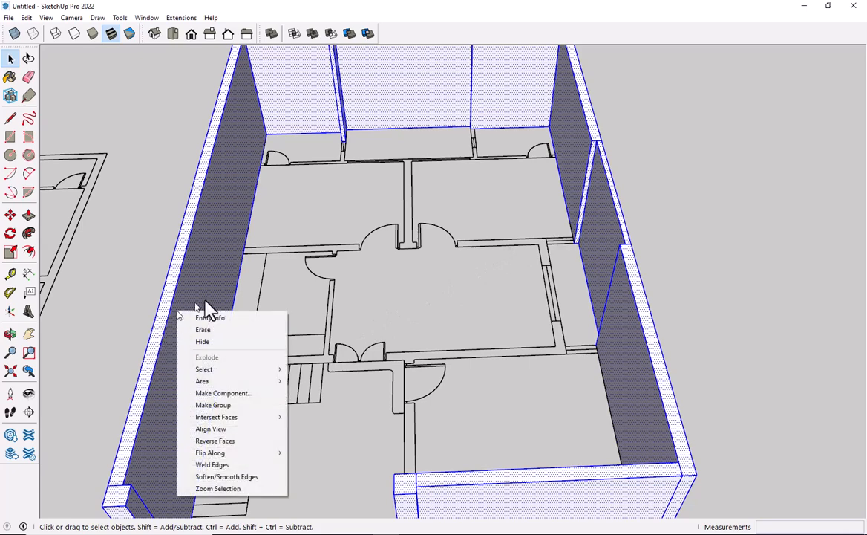
pyautogui.click(213, 405)
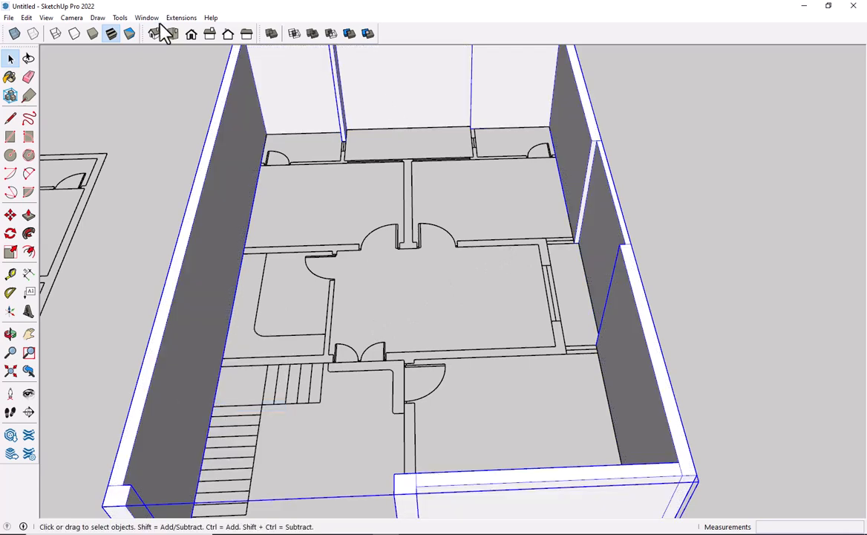
# Step: Display the Default Tray and collapse its Materials section, keeping the Outliner expanded
pyautogui.click(181, 17)
pyautogui.moveTo(146, 17)
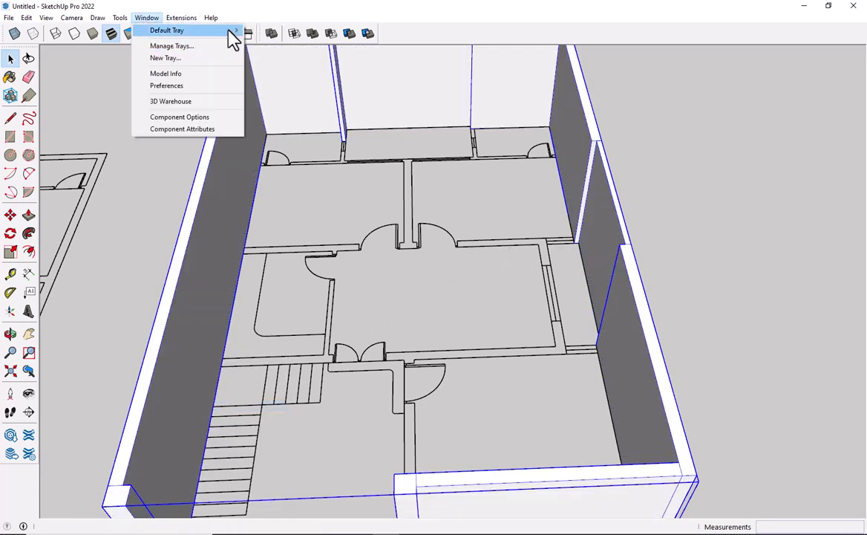
pyautogui.moveTo(230, 33)
pyautogui.click(265, 31)
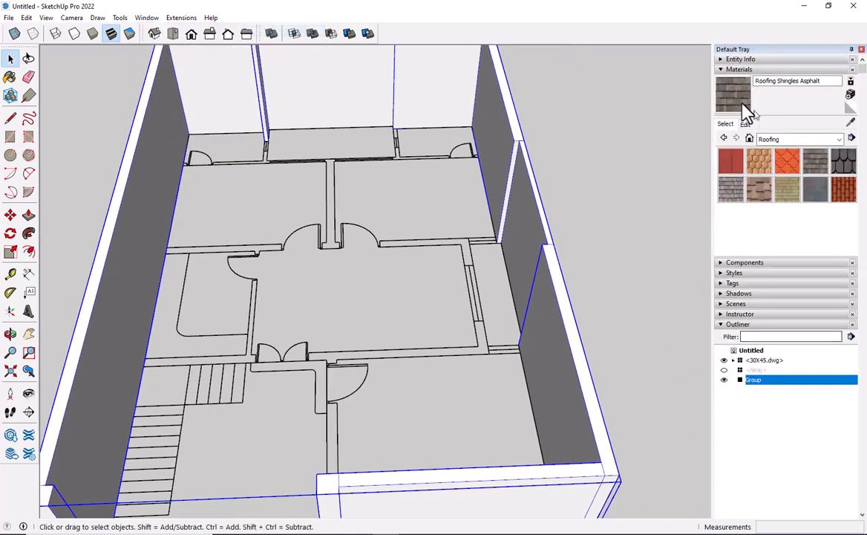
pyautogui.click(724, 69)
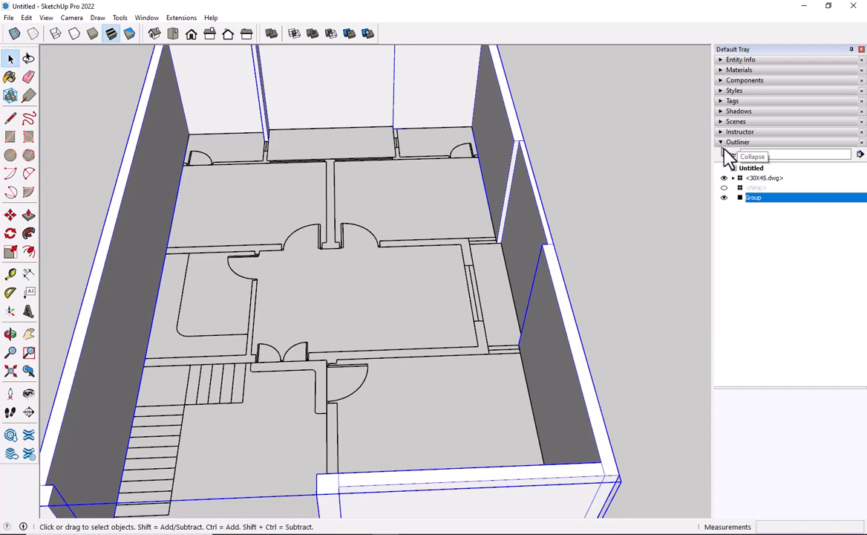
pyautogui.click(147, 19)
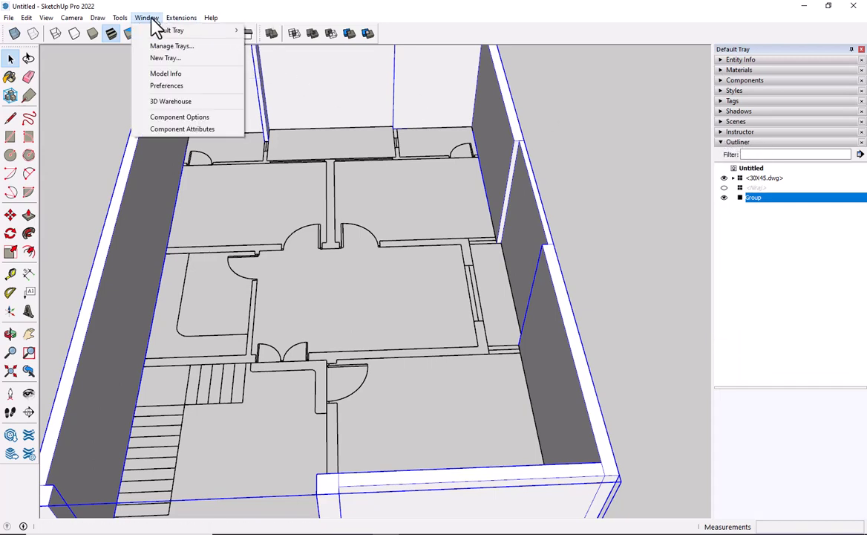
pyautogui.moveTo(221, 32)
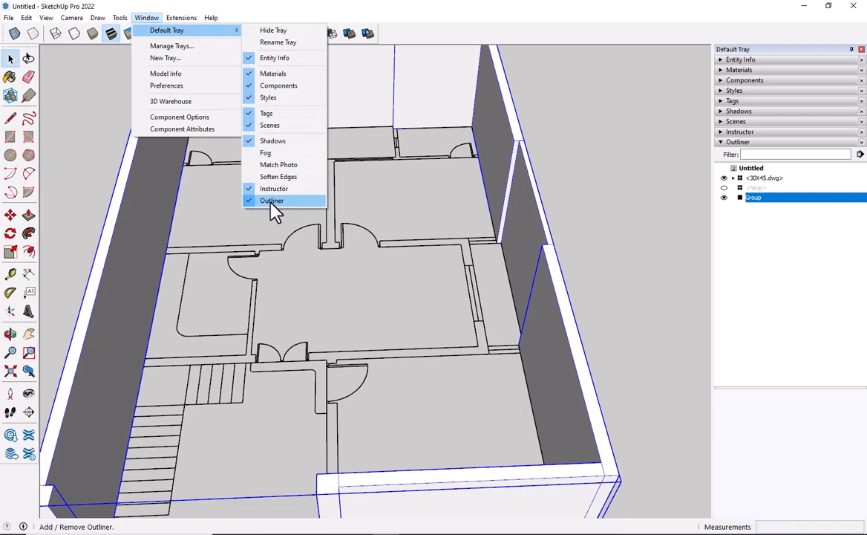
pyautogui.click(444, 6)
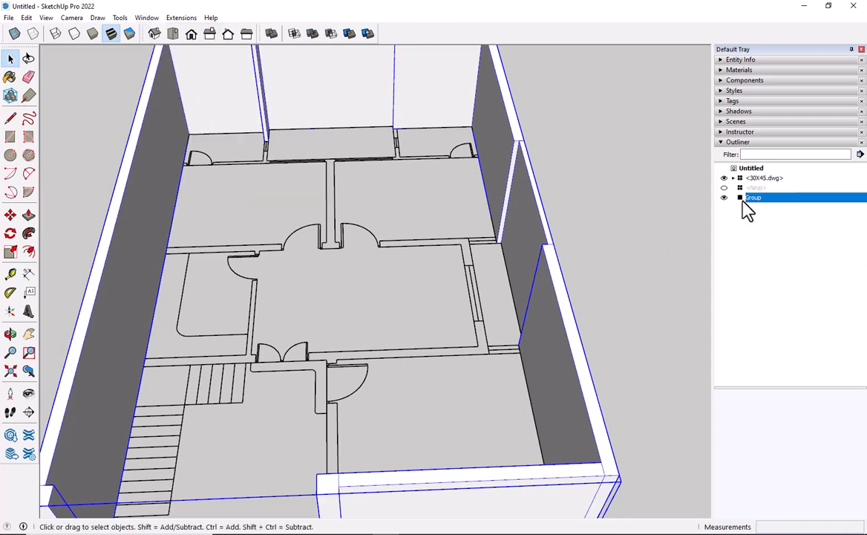
# Step: Rename the outer wall group as outeRWALLS in the Outliner
pyautogui.click(648, 243)
pyautogui.click(557, 351)
pyautogui.click(600, 286)
pyautogui.click(562, 349)
pyautogui.press('BackSpace')
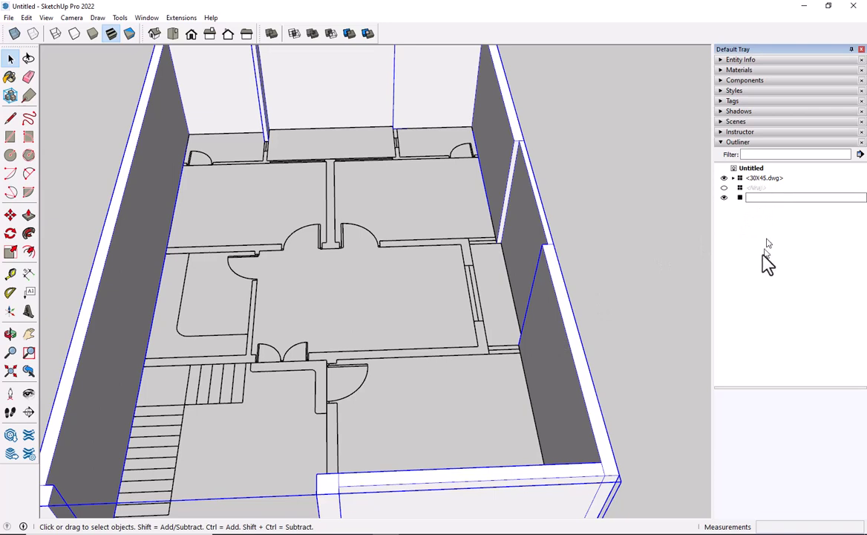
pyautogui.click(764, 254)
pyautogui.doubleClick(762, 198)
pyautogui.click(753, 342)
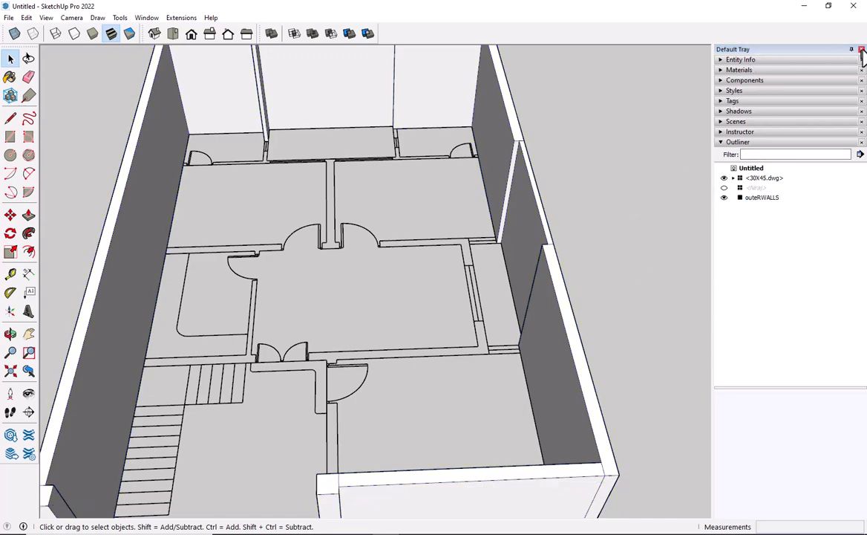
# Step: Toggle the outeRWALLS group's visibility off and back on through the Outliner
pyautogui.scroll(-3, 677, 155)
pyautogui.moveTo(677, 155); pyautogui.dragTo(414, 196, button='middle')
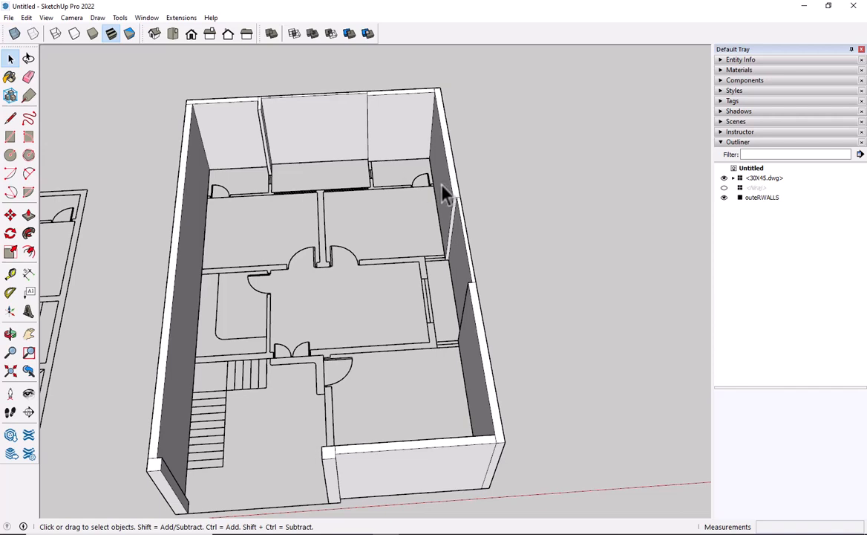
pyautogui.click(425, 173)
pyautogui.click(455, 160)
pyautogui.click(446, 158)
pyautogui.click(724, 198)
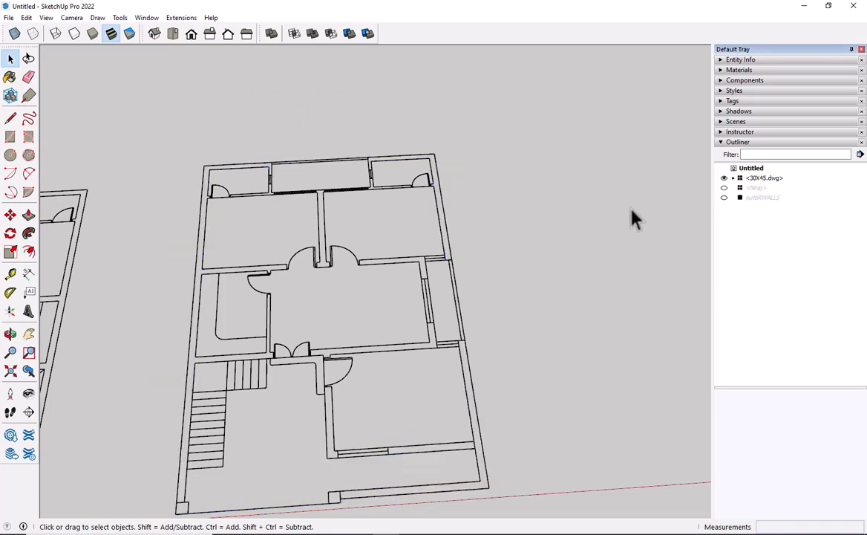
pyautogui.click(724, 198)
# Step: Hide the outeRWALLS group to expose the floor plan lines underneath
pyautogui.click(451, 188)
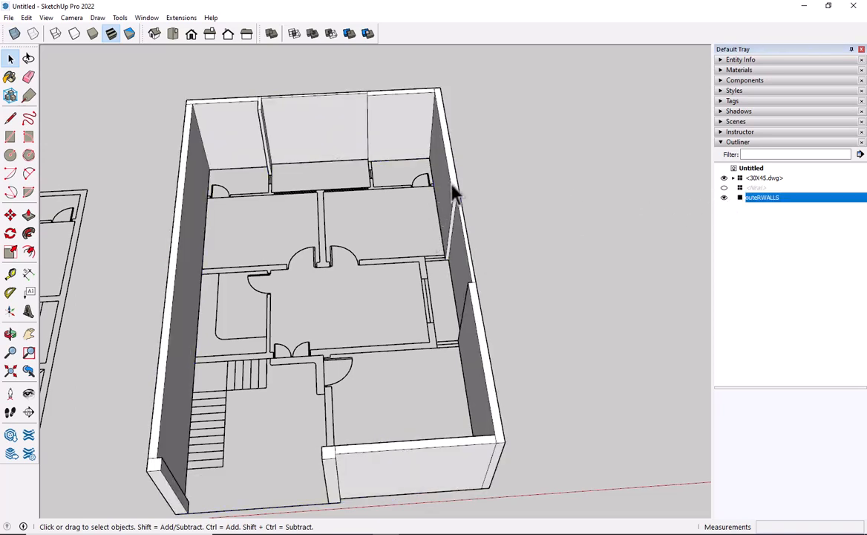
pyautogui.rightClick(451, 185)
pyautogui.click(499, 215)
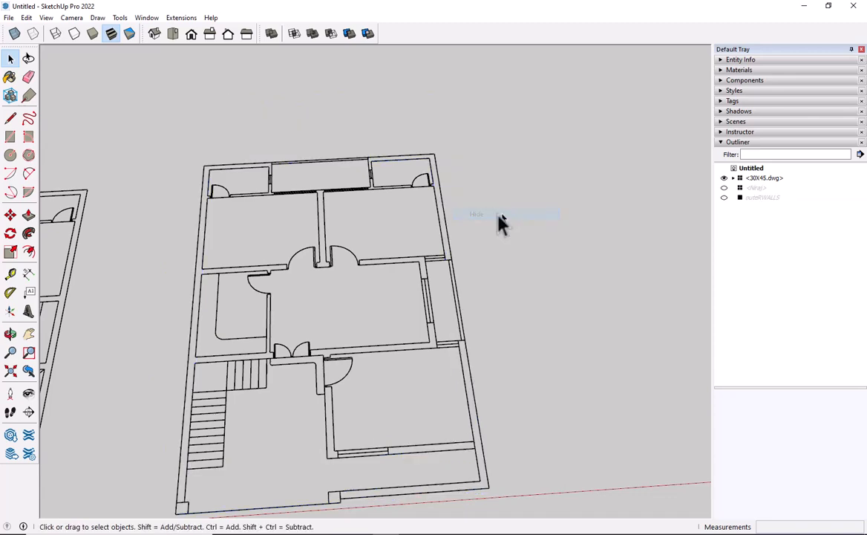
# Step: Trace the 4" by 4 1/2" wall stub between the upper-right small room's door and the outer wall with a rectangle
pyautogui.moveTo(412, 215); pyautogui.dragTo(484, 267, button='middle')
pyautogui.scroll(8, 348, 184)
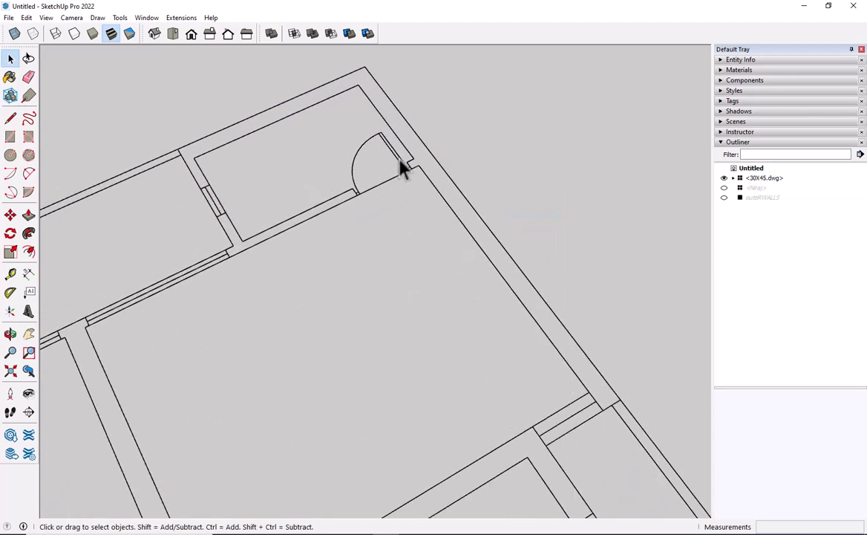
pyautogui.moveTo(406, 174); pyautogui.dragTo(368, 252, button='middle')
pyautogui.press('r')
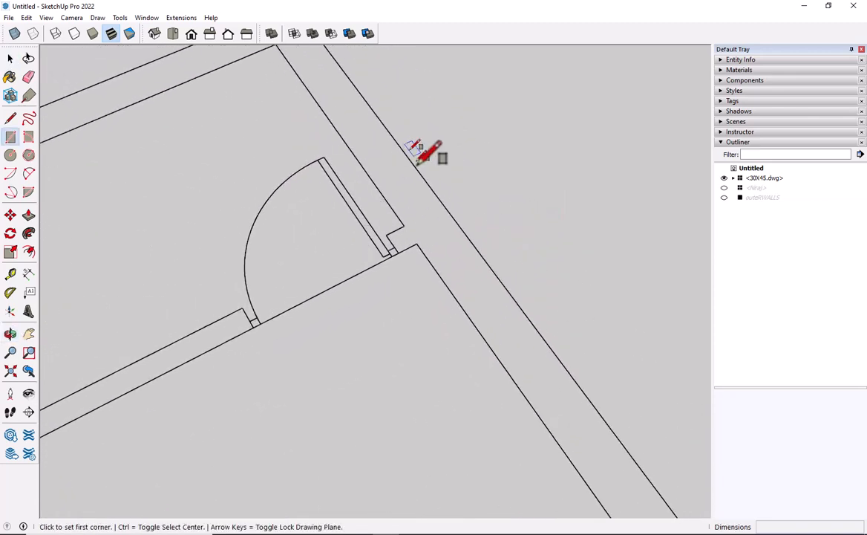
pyautogui.click(403, 225)
pyautogui.click(398, 251)
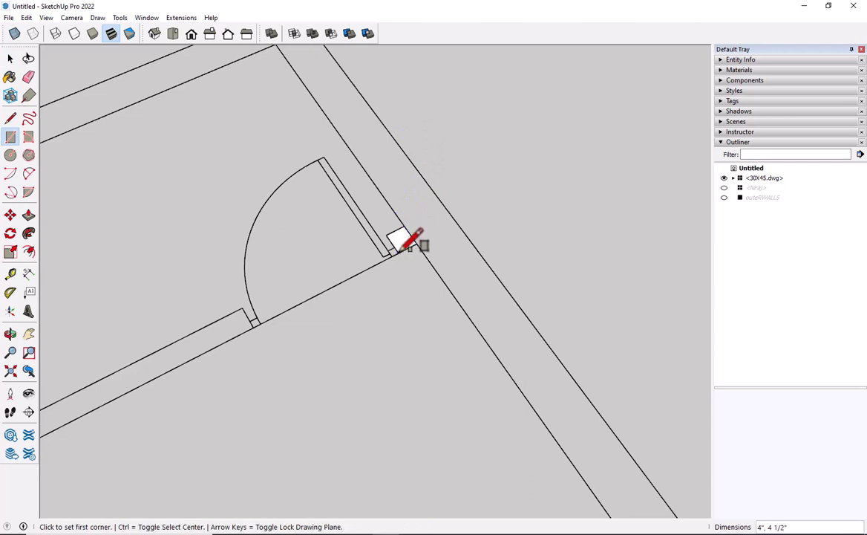
# Step: Trace the upper-right small room's 5' 6" by 4 1/2" lower wall and the 1' 6" side wall section below its window
pyautogui.scroll(-3, 354, 252)
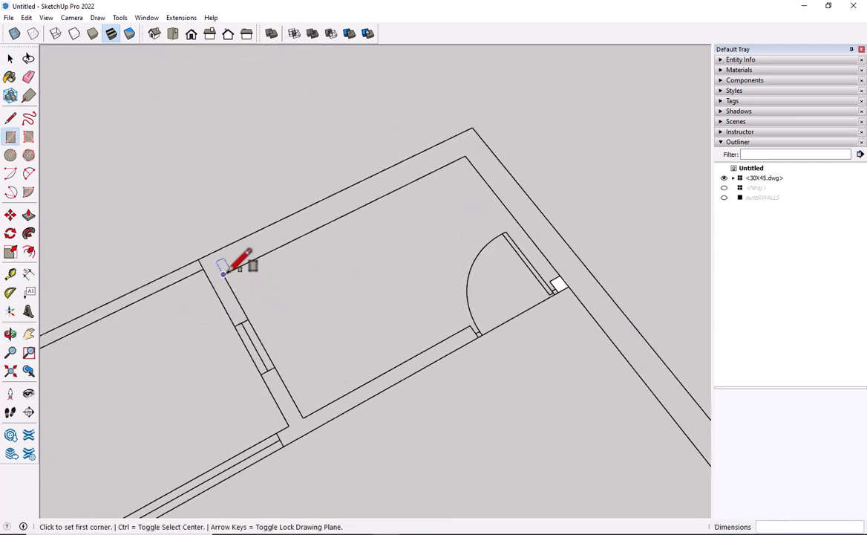
pyautogui.click(223, 274)
pyautogui.press('Escape')
pyautogui.scroll(3, 546, 321)
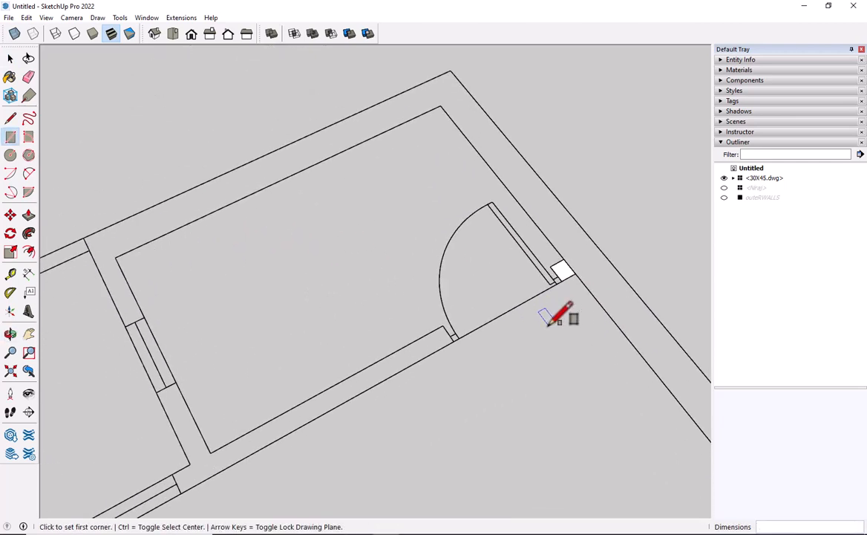
pyautogui.click(434, 325)
pyautogui.click(148, 505)
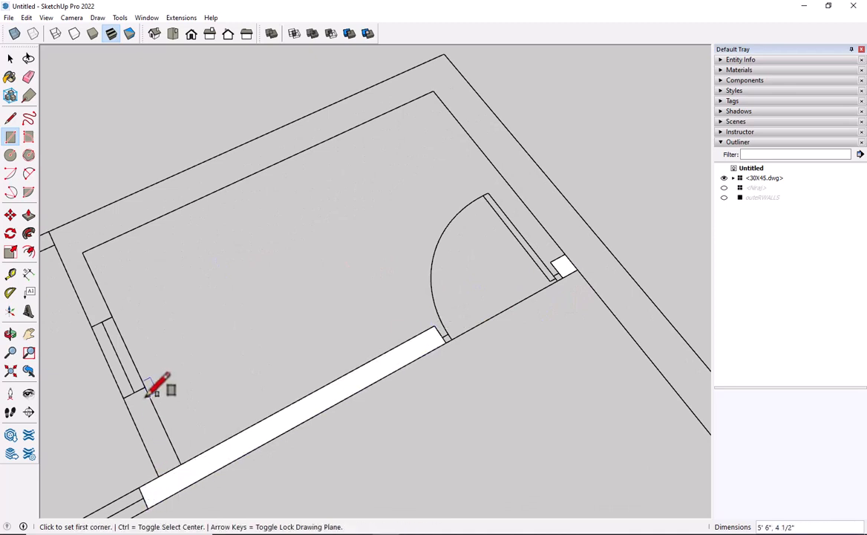
pyautogui.click(126, 399)
pyautogui.click(185, 456)
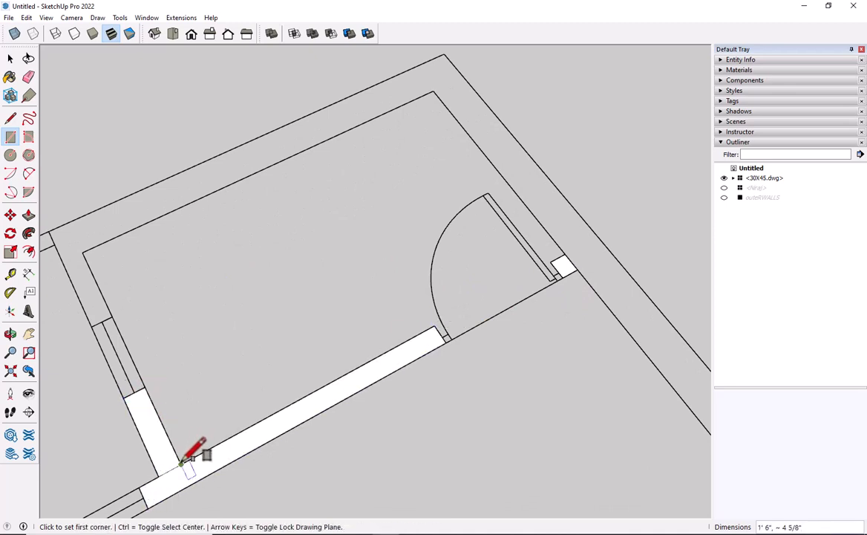
# Step: Trace the short side wall section below the window of the upper-left small room with a rectangle
pyautogui.scroll(-2, 184, 459)
pyautogui.scroll(-2, 404, 287)
pyautogui.keyDown('shift'); pyautogui.moveTo(199, 381); pyautogui.dragTo(329, 294, button='middle'); pyautogui.keyUp('shift')
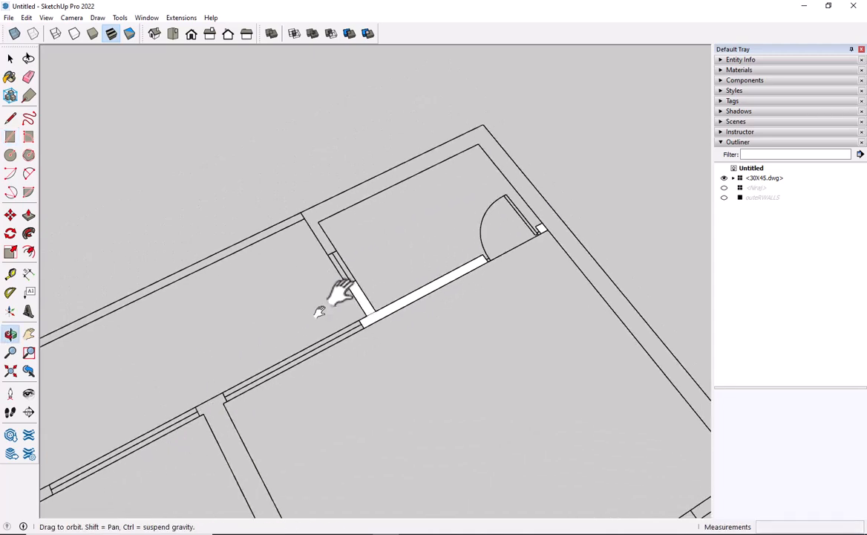
pyautogui.scroll(2, 155, 296)
pyautogui.scroll(3, 159, 378)
pyautogui.scroll(1, 157, 382)
pyautogui.click(151, 332)
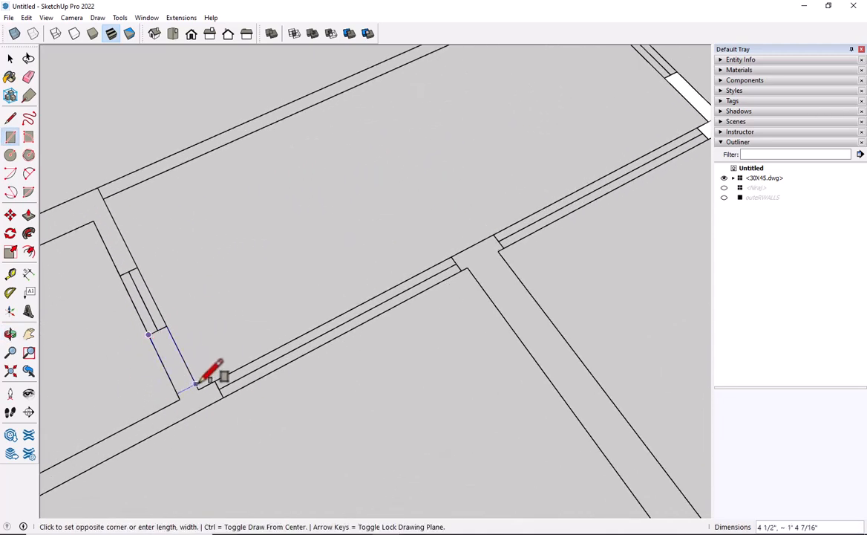
pyautogui.click(195, 386)
# Step: Trace the upper-left small room's 5' 6" by 4 1/2" lower wall and the small wall stub across its doorway
pyautogui.scroll(-3, 188, 417)
pyautogui.keyDown('shift'); pyautogui.moveTo(187, 416); pyautogui.dragTo(460, 282, button='middle'); pyautogui.keyUp('shift')
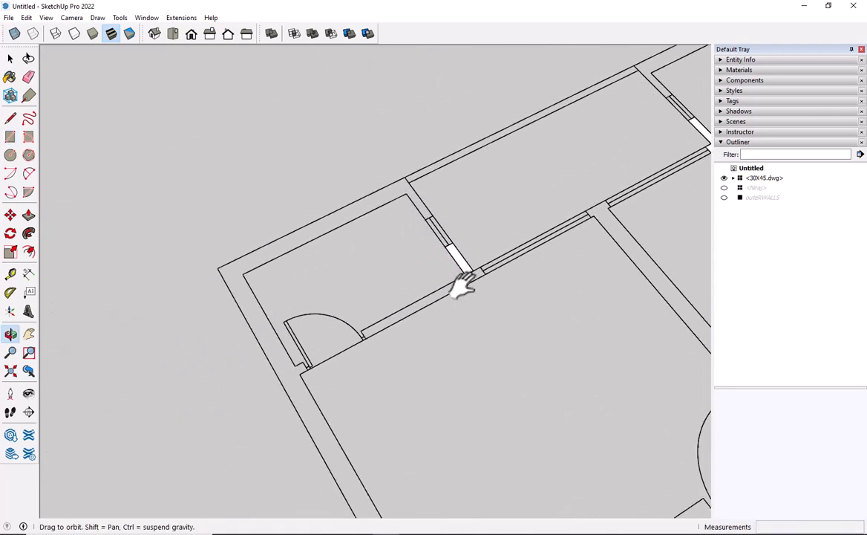
pyautogui.scroll(3, 365, 327)
pyautogui.click(361, 353)
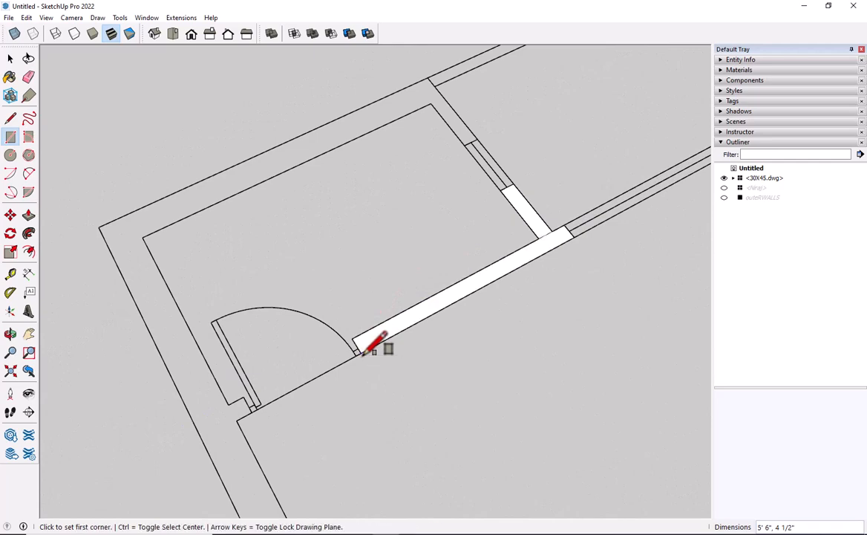
pyautogui.click(228, 404)
pyautogui.click(251, 413)
pyautogui.scroll(-5, 252, 411)
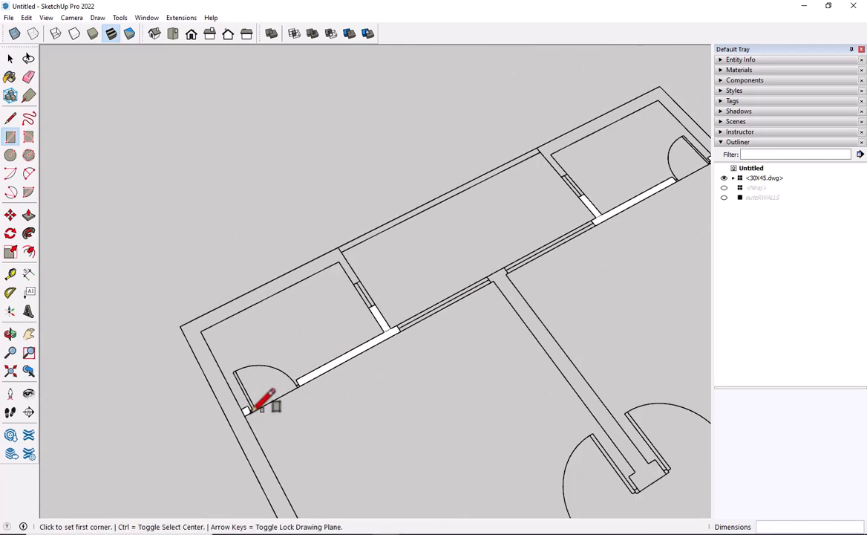
# Step: Trace the short wall piece between the two wide windows, at the head of the partition dividing the upper rooms
pyautogui.keyDown('shift'); pyautogui.moveTo(461, 402); pyautogui.dragTo(373, 358, button='middle'); pyautogui.keyUp('shift')
pyautogui.scroll(4, 304, 312)
pyautogui.scroll(3, 234, 300)
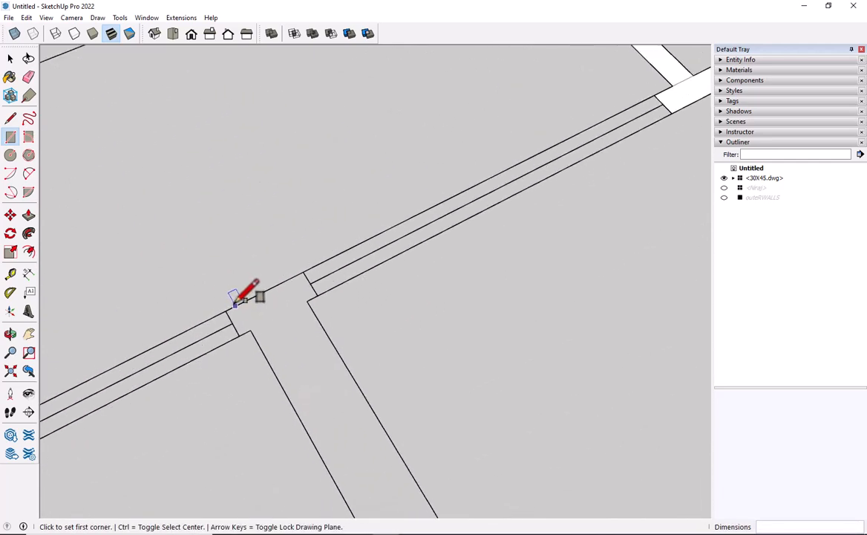
pyautogui.click(226, 310)
pyautogui.click(318, 296)
# Step: Trace the partition between the two upper rooms, about 11' by 9", and the wider wall piece at its door end
pyautogui.click(251, 331)
pyautogui.scroll(-5, 251, 331)
pyautogui.keyDown('shift'); pyautogui.moveTo(251, 331); pyautogui.dragTo(178, 190, button='middle'); pyautogui.keyUp('shift')
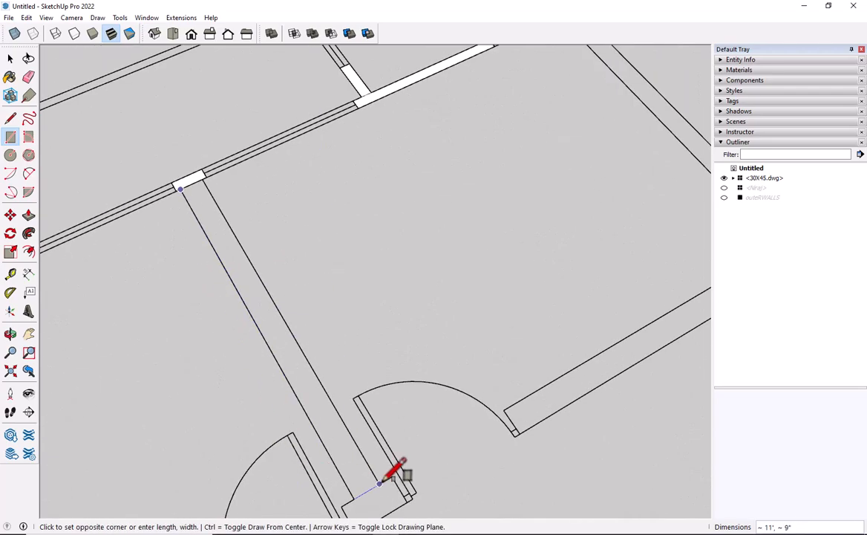
pyautogui.click(382, 480)
pyautogui.keyDown('shift'); pyautogui.moveTo(381, 481); pyautogui.dragTo(246, 291, button='middle'); pyautogui.keyUp('shift')
pyautogui.scroll(1, 212, 324)
pyautogui.click(207, 309)
pyautogui.click(286, 303)
# Step: Trace the wall between the upper-right room and the central room, plus the wall sections beside the central room's right window
pyautogui.click(280, 346)
pyautogui.click(433, 284)
pyautogui.click(438, 268)
pyautogui.click(460, 325)
pyautogui.scroll(-6, 491, 366)
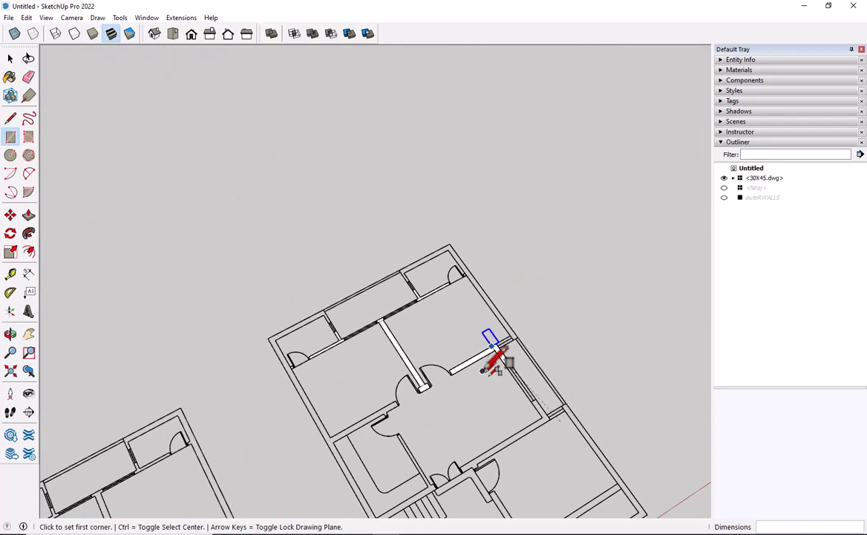
pyautogui.click(453, 327)
pyautogui.click(511, 380)
# Step: Trace the central room's lower wall, including the 1' 4 1/2" by 9" section at the double door and the junction piece beside it
pyautogui.click(508, 224)
pyautogui.click(253, 384)
pyautogui.click(188, 441)
pyautogui.click(260, 349)
pyautogui.click(259, 349)
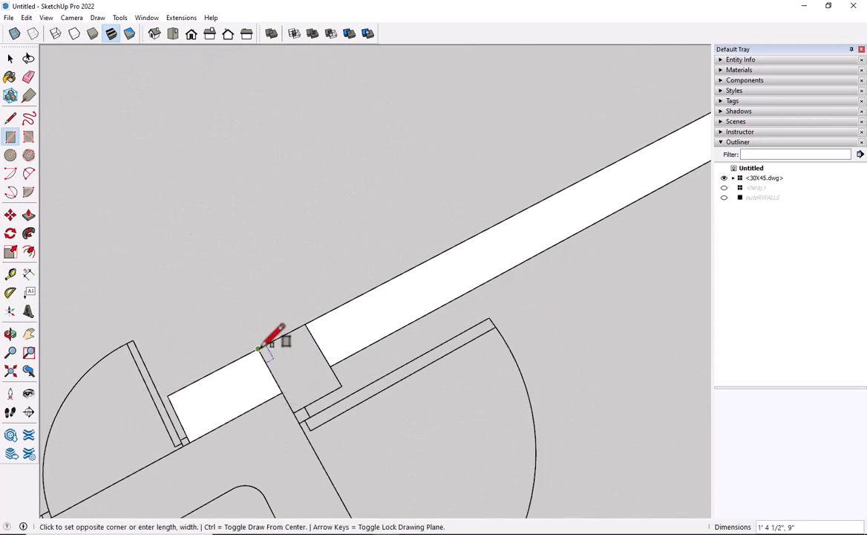
pyautogui.click(341, 384)
# Step: Trace the wall below the upper-left room and the short stub at the adjoining kitchen doorway
pyautogui.scroll(-6, 343, 384)
pyautogui.click(71, 377)
pyautogui.click(351, 261)
pyautogui.scroll(6, 294, 289)
pyautogui.click(306, 287)
pyautogui.click(354, 295)
# Step: Trace the thin wall between the kitchen and the central room with a rectangle
pyautogui.scroll(-10, 340, 353)
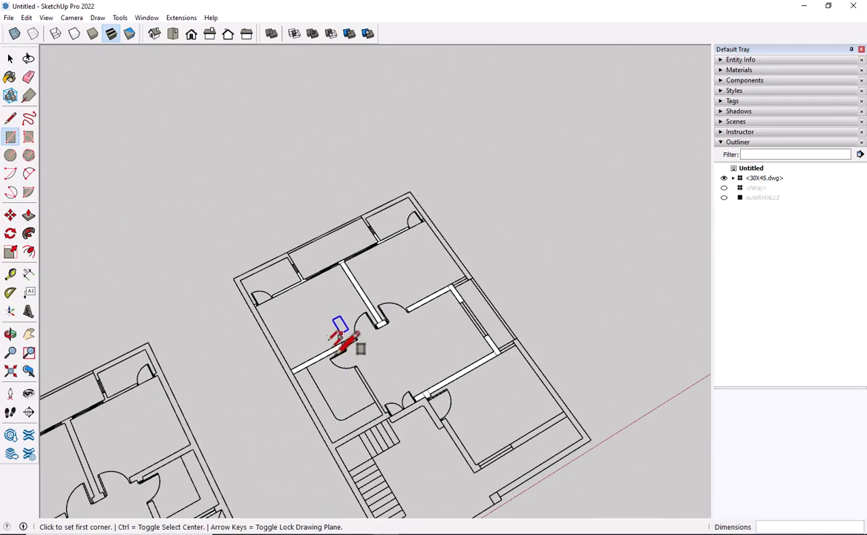
pyautogui.scroll(6, 385, 405)
pyautogui.click(263, 195)
pyautogui.click(387, 374)
# Step: Trace the 8' 4 1/2" by 9" wall between the kitchen and the staircase with a rectangle
pyautogui.click(401, 368)
pyautogui.scroll(-5, 291, 447)
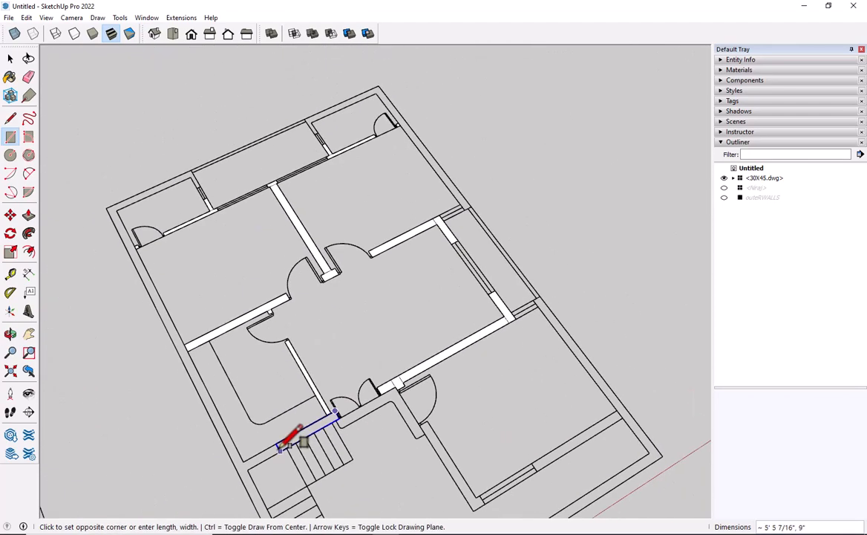
pyautogui.keyDown('shift'); pyautogui.moveTo(299, 433); pyautogui.dragTo(331, 346, button='middle'); pyautogui.keyUp('shift')
pyautogui.scroll(6, 312, 364)
pyautogui.click(232, 422)
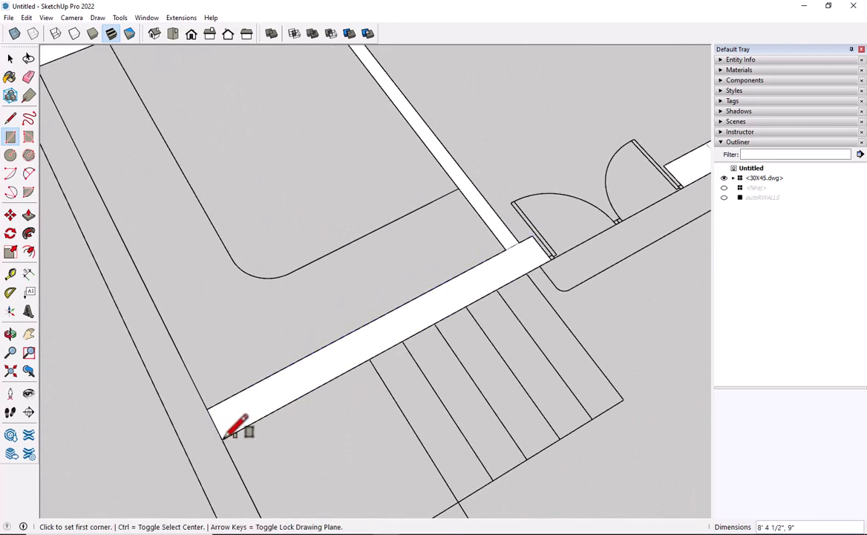
pyautogui.scroll(-6, 434, 398)
pyautogui.scroll(-1, 422, 401)
pyautogui.scroll(8, 372, 421)
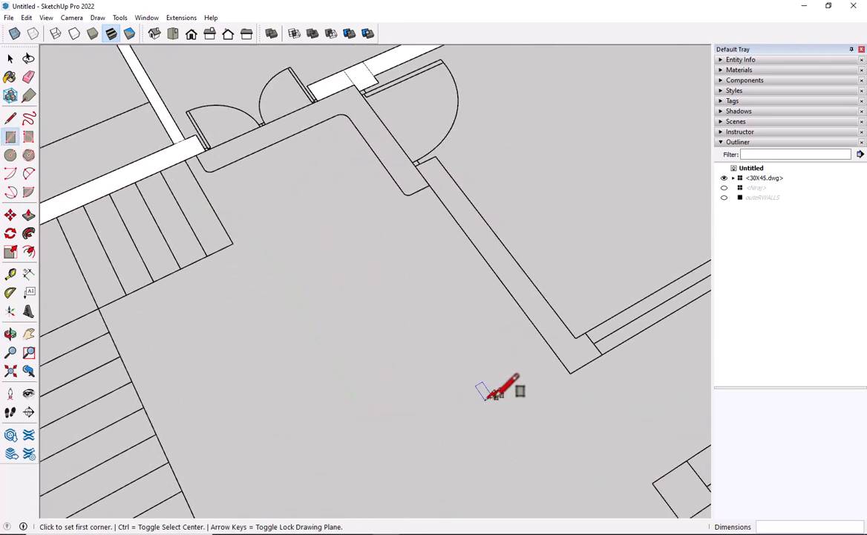
# Step: Trace the 9" by 7' 11" wall between the lower-right room's door and window, plus the adjoining 9" by 4" piece beside the window
pyautogui.scroll(-1, 484, 396)
pyautogui.keyDown('shift'); pyautogui.moveTo(462, 395); pyautogui.dragTo(386, 271, button='middle'); pyautogui.keyUp('shift')
pyautogui.scroll(4, 307, 224)
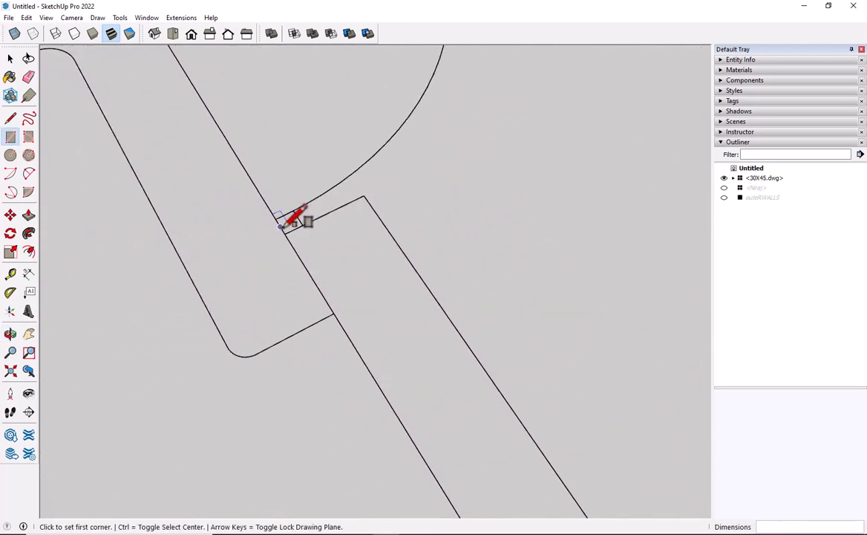
pyautogui.click(364, 193)
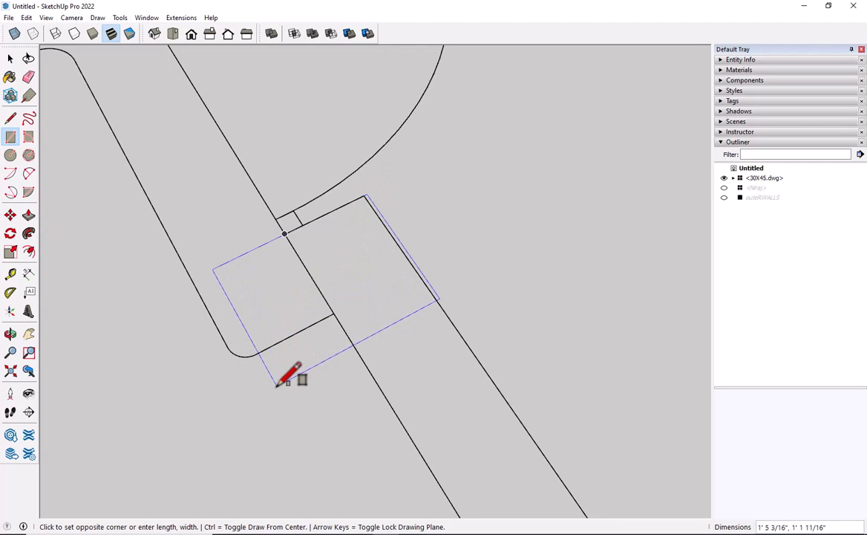
pyautogui.press('Escape')
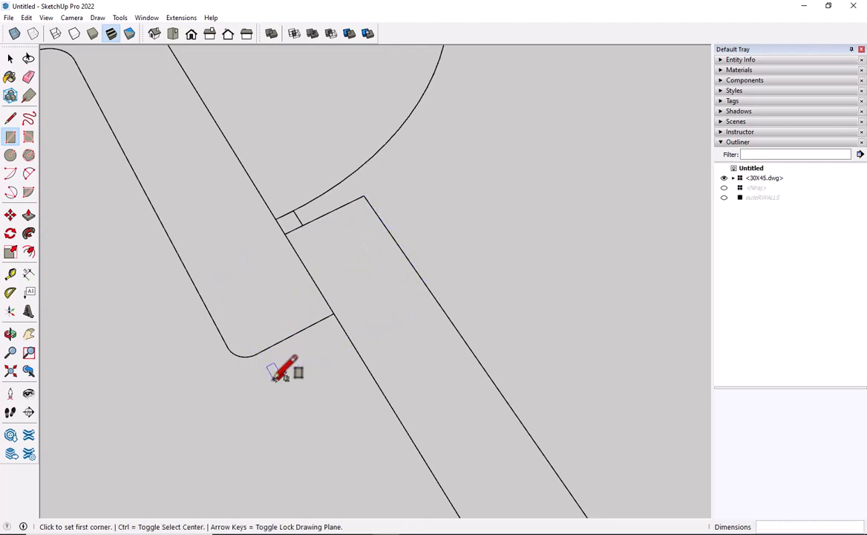
pyautogui.click(363, 192)
pyautogui.scroll(-5, 367, 204)
pyautogui.scroll(6, 401, 310)
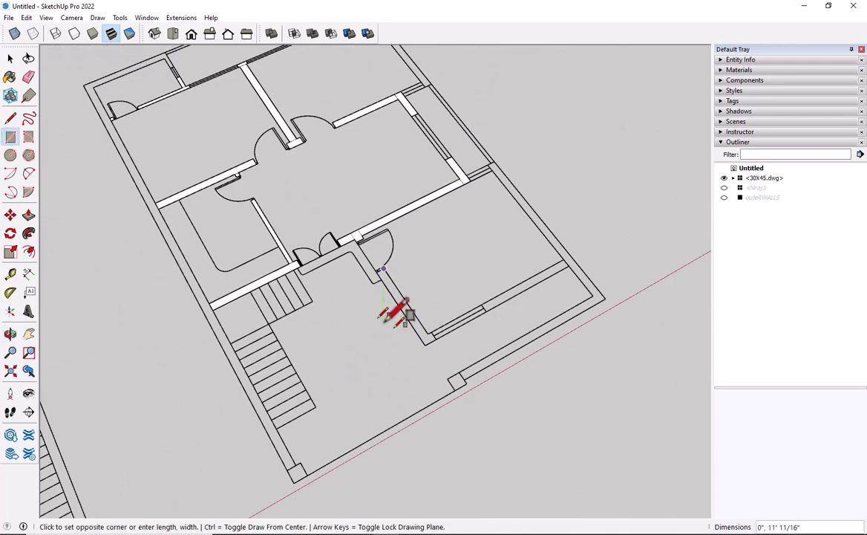
pyautogui.scroll(3, 315, 248)
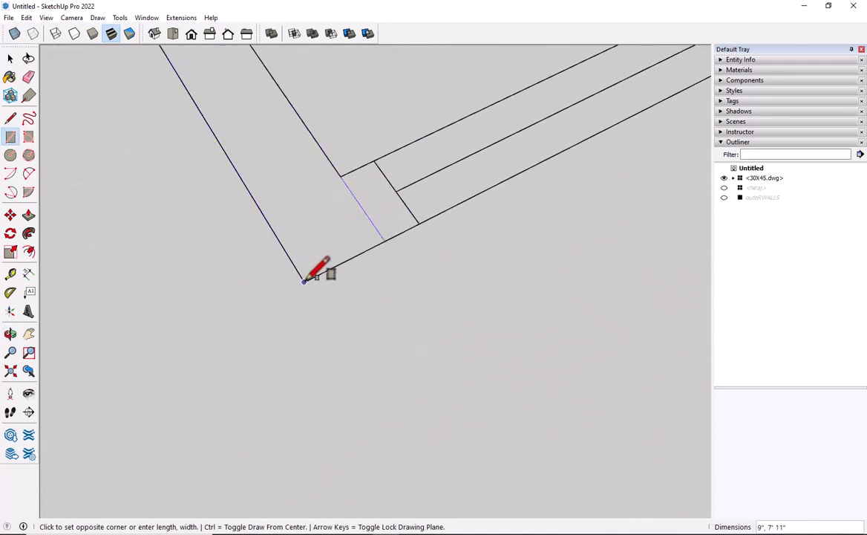
pyautogui.click(303, 280)
pyautogui.click(342, 175)
pyautogui.click(419, 221)
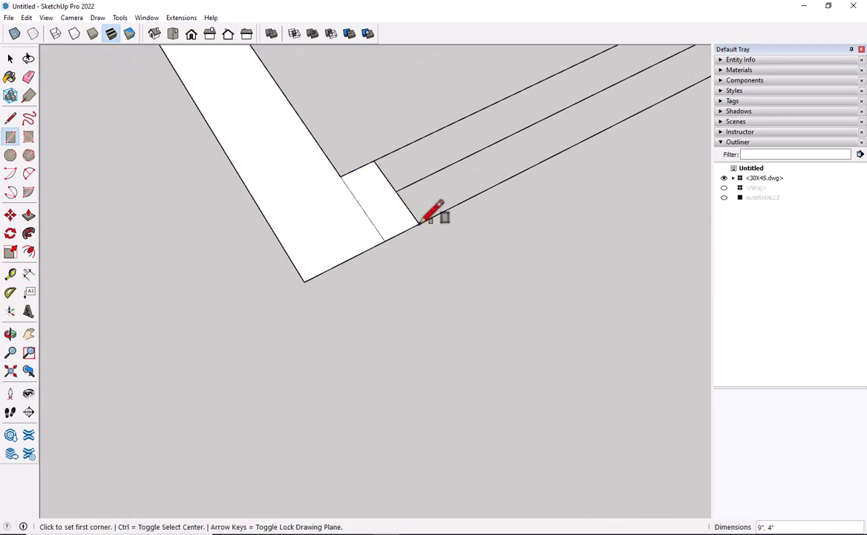
# Step: Trace the wall from the far end of the lower-right room's window to the outer wall with a rectangle
pyautogui.scroll(-3, 436, 237)
pyautogui.scroll(1, 352, 325)
pyautogui.scroll(-3, 470, 312)
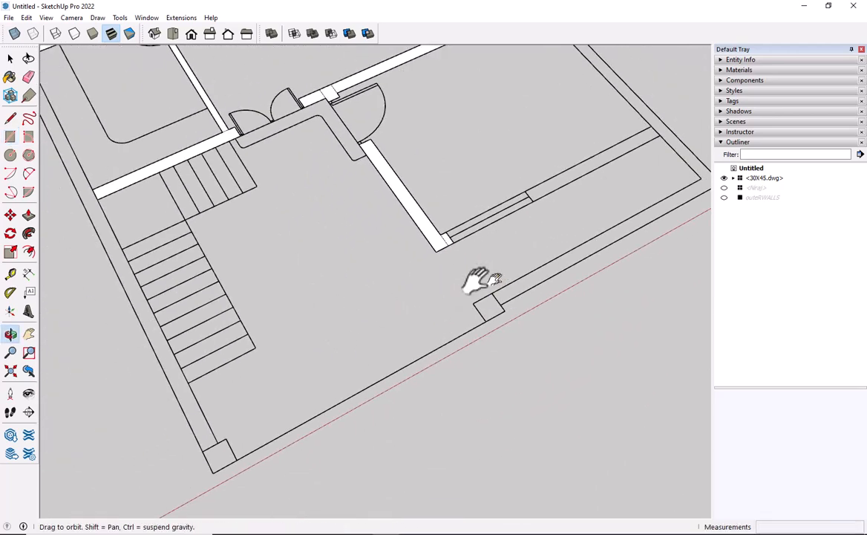
pyautogui.keyDown('shift'); pyautogui.moveTo(480, 283); pyautogui.dragTo(254, 438, button='middle'); pyautogui.keyUp('shift')
pyautogui.scroll(4, 293, 378)
pyautogui.click(336, 271)
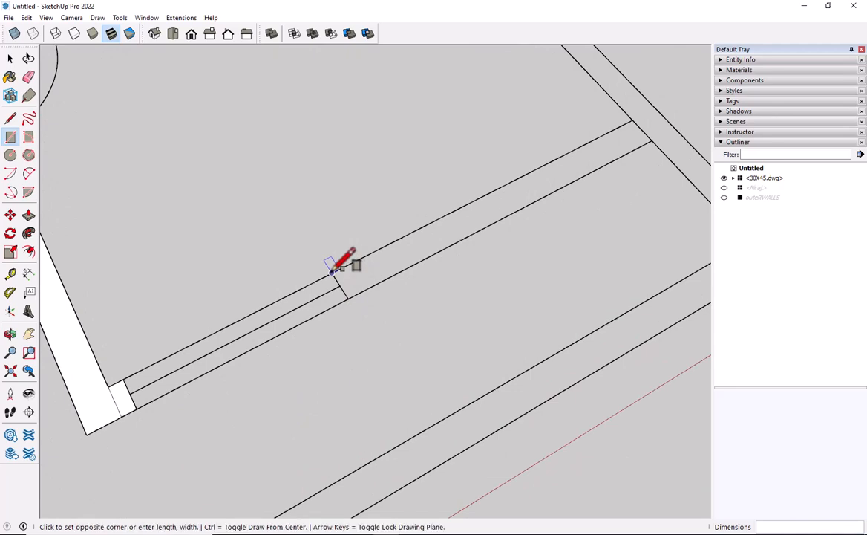
pyautogui.click(651, 139)
pyautogui.scroll(-4, 653, 139)
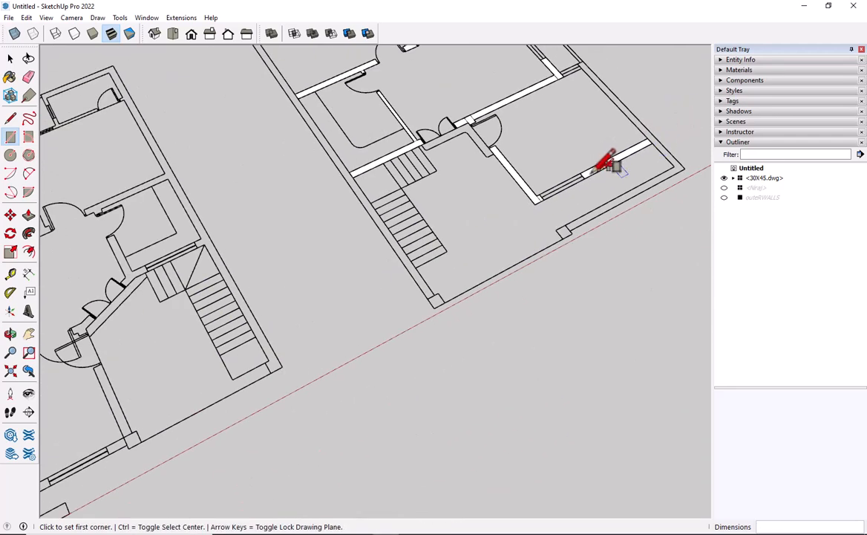
pyautogui.press('space')
# Step: Extrude the small wall stub beside the door of the upper-right corner room up 11'
pyautogui.scroll(-3, 482, 197)
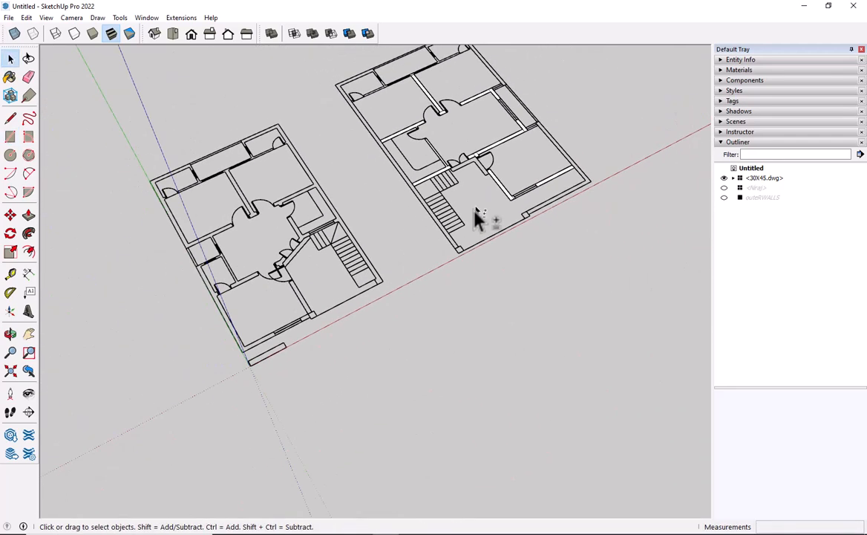
pyautogui.keyDown('shift'); pyautogui.moveTo(475, 210); pyautogui.dragTo(386, 344, button='middle'); pyautogui.keyUp('shift')
pyautogui.scroll(2, 303, 188)
pyautogui.scroll(4, 308, 197)
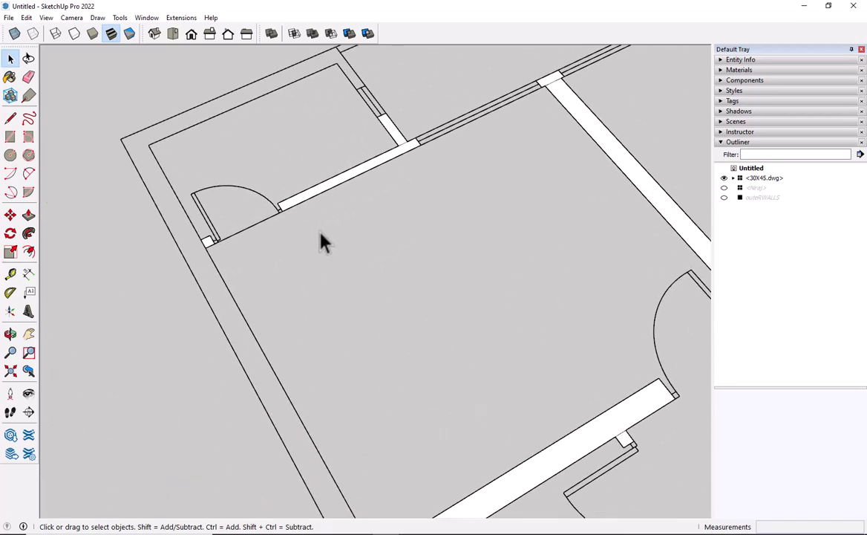
pyautogui.scroll(-3, 323, 242)
pyautogui.moveTo(343, 289); pyautogui.dragTo(590, 100, button='middle')
pyautogui.scroll(3, 583, 93)
pyautogui.keyDown('shift'); pyautogui.moveTo(499, 133); pyautogui.dragTo(471, 199, button='middle'); pyautogui.keyUp('shift')
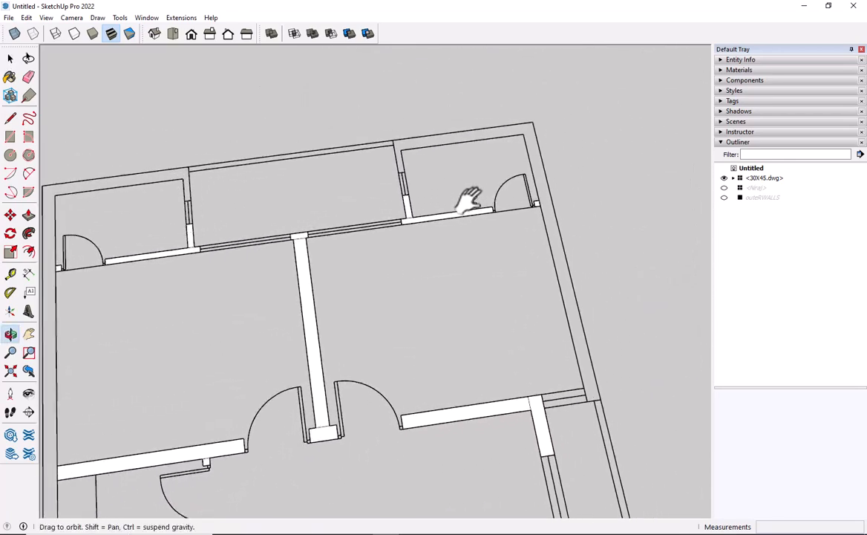
pyautogui.scroll(1, 472, 198)
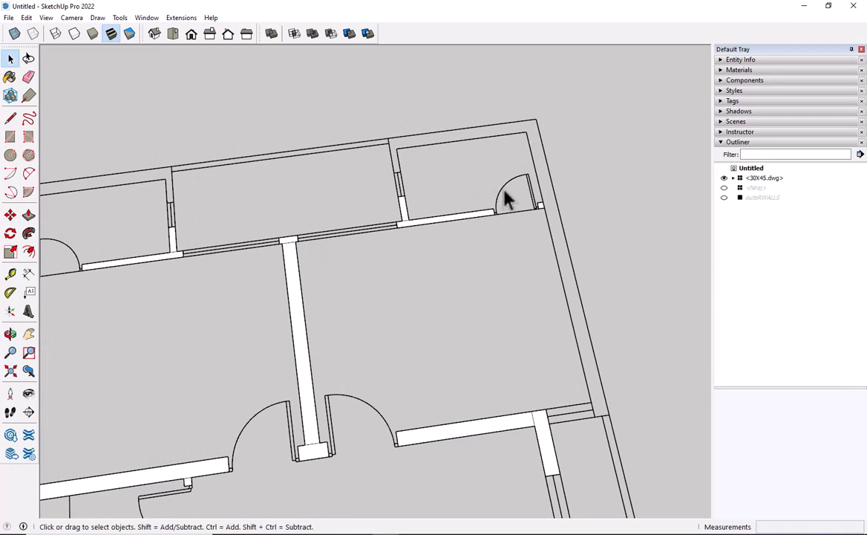
pyautogui.press('p')
pyautogui.click(545, 217)
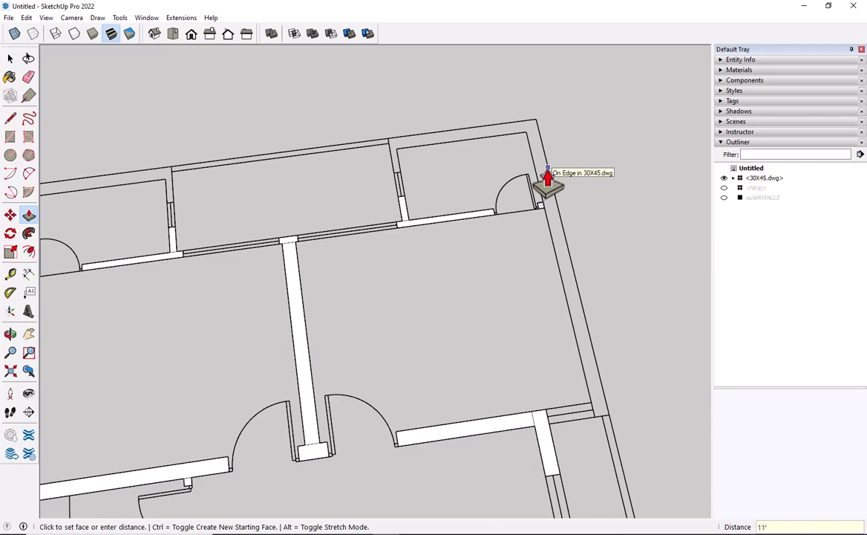
pyautogui.press('Return')
# Step: Extrude the upper-right corner room's two inner wall pieces and the dividing wall between the large upper rooms up 11'
pyautogui.scroll(4, 409, 219)
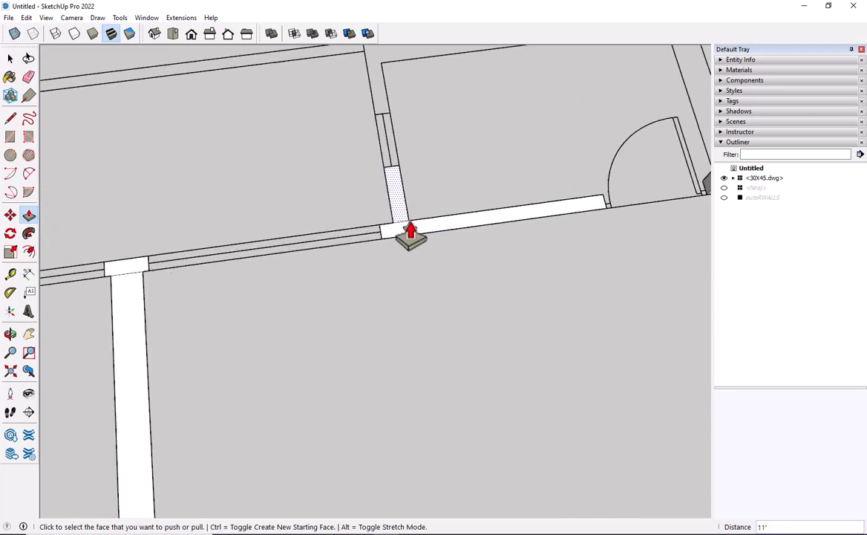
pyautogui.doubleClick(402, 199)
pyautogui.doubleClick(473, 226)
pyautogui.scroll(-3, 307, 225)
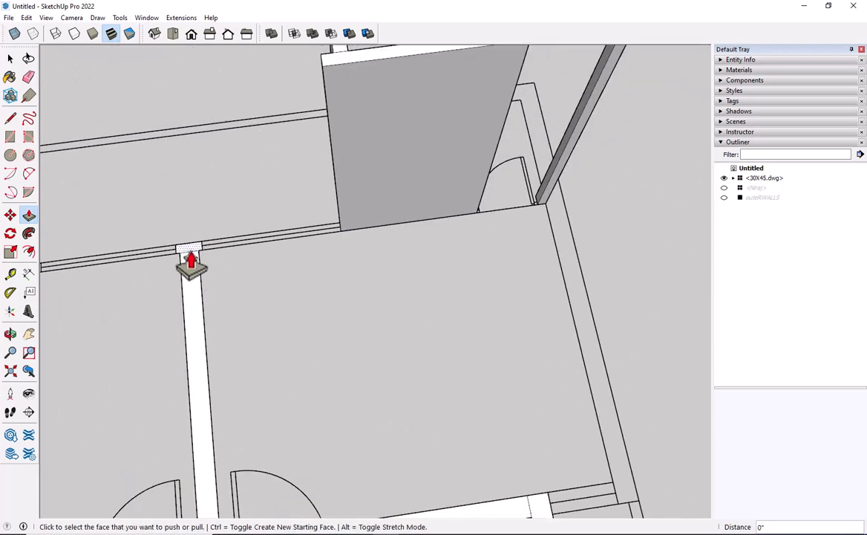
pyautogui.doubleClick(191, 256)
pyautogui.scroll(-3, 184, 287)
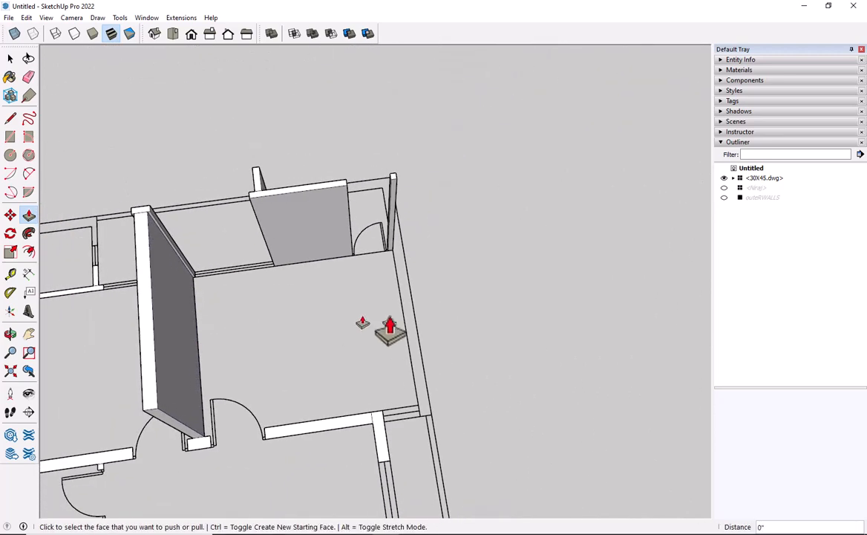
# Step: Extrude the upper-left corner room's stub beside the window and its lower wall by the same 11'
pyautogui.keyDown('shift'); pyautogui.moveTo(390, 316); pyautogui.dragTo(451, 306, button='middle'); pyautogui.keyUp('shift')
pyautogui.scroll(4, 286, 267)
pyautogui.doubleClick(284, 273)
pyautogui.doubleClick(225, 321)
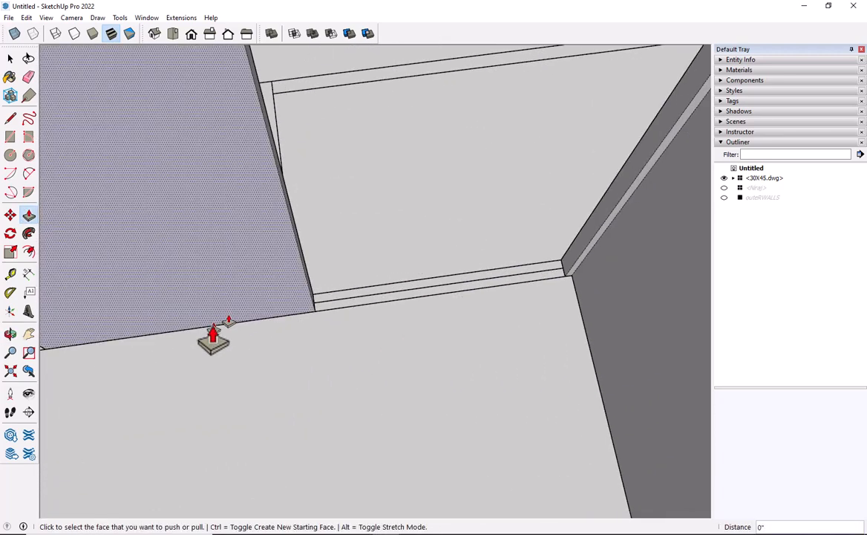
# Step: Raise the small wall face beside the corner-room door to the same height as the other raised walls
pyautogui.scroll(-4, 214, 327)
pyautogui.keyDown('shift'); pyautogui.moveTo(213, 339); pyautogui.dragTo(445, 320, button='middle'); pyautogui.keyUp('shift')
pyautogui.scroll(4, 352, 319)
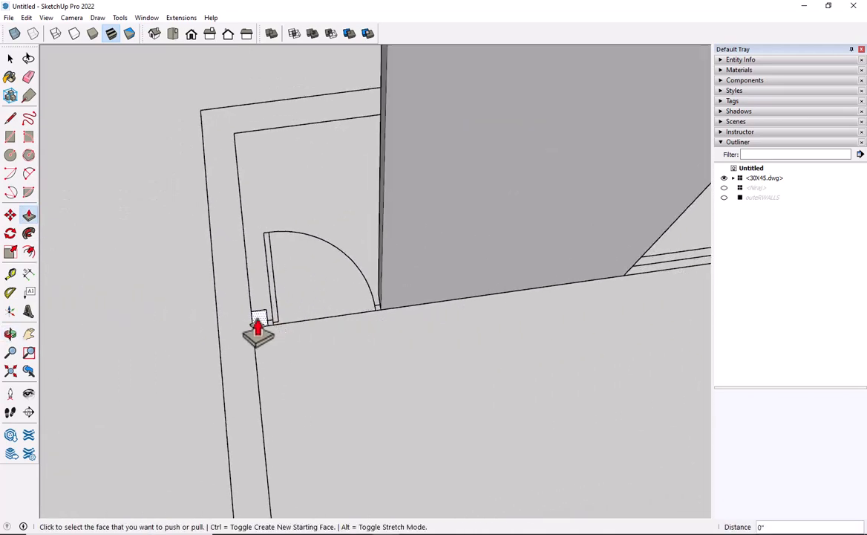
pyautogui.doubleClick(258, 332)
# Step: Raise the central room's wall sections beside the window and the short stub by the door to match the existing wall height
pyautogui.scroll(-4, 184, 377)
pyautogui.moveTo(185, 377); pyautogui.dragTo(651, 334, button='middle')
pyautogui.scroll(3, 652, 335)
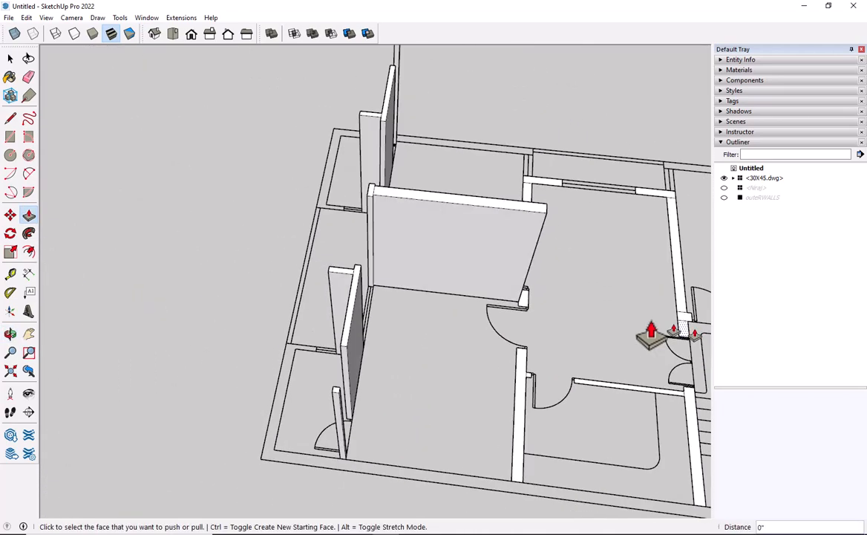
pyautogui.moveTo(501, 318); pyautogui.dragTo(190, 239, button='middle')
pyautogui.scroll(3, 189, 239)
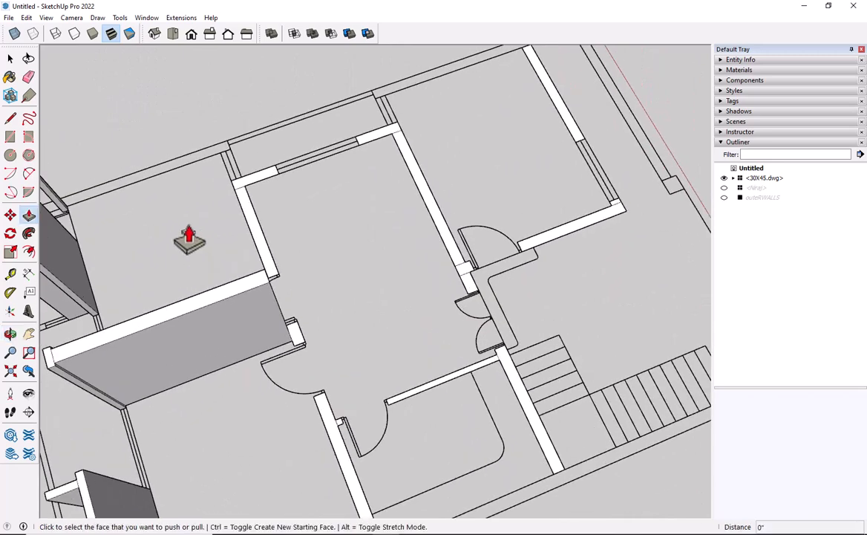
pyautogui.scroll(3, 189, 239)
pyautogui.doubleClick(290, 246)
pyautogui.doubleClick(477, 106)
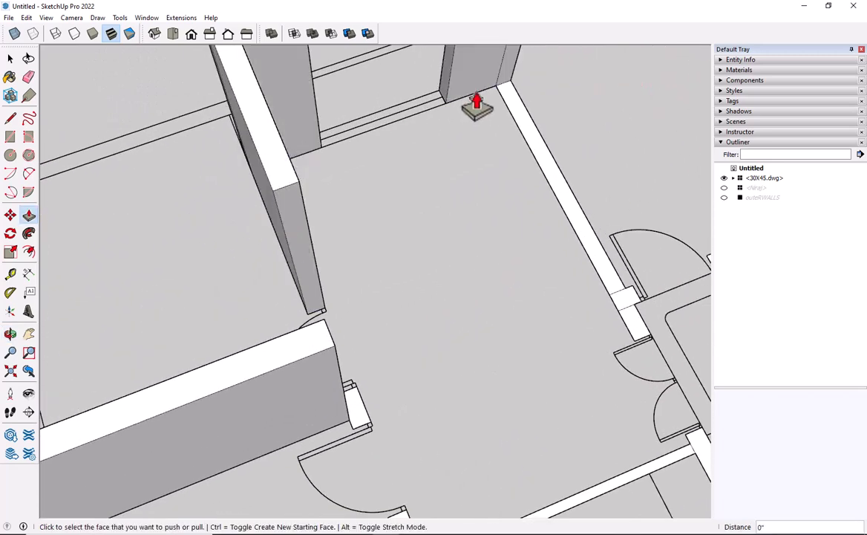
pyautogui.doubleClick(516, 126)
pyautogui.doubleClick(359, 420)
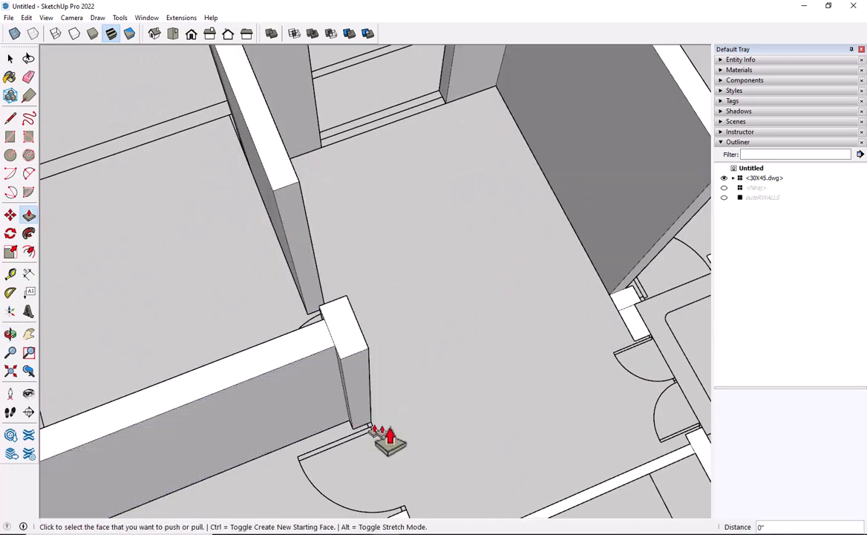
# Step: Raise the wall stub by the small double door and the wall past the neighbouring single door to the same height
pyautogui.scroll(-4, 435, 444)
pyautogui.keyDown('shift'); pyautogui.moveTo(436, 443); pyautogui.dragTo(204, 279, button='middle'); pyautogui.keyUp('shift')
pyautogui.scroll(4, 370, 225)
pyautogui.doubleClick(348, 229)
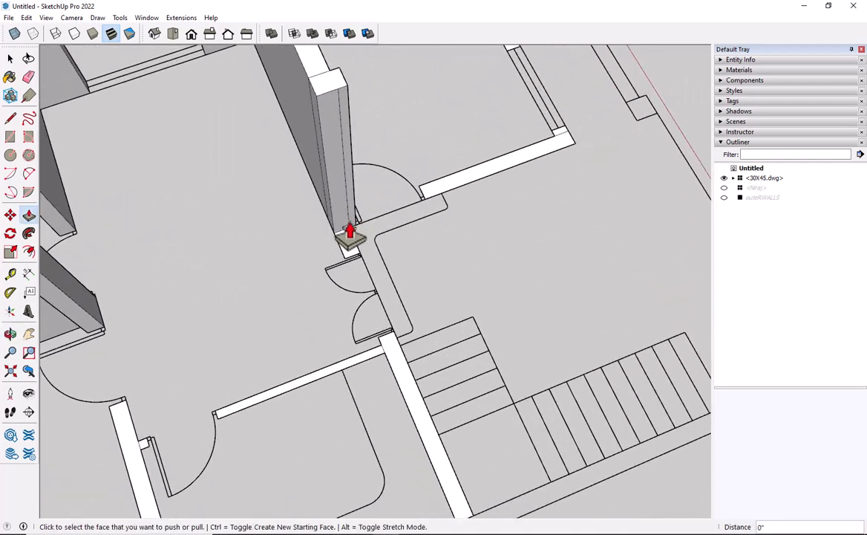
pyautogui.doubleClick(460, 189)
# Step: Raise the wall beside the staircase and the remaining flat wall sections around the adjoining rooms to the same height
pyautogui.scroll(-2, 524, 213)
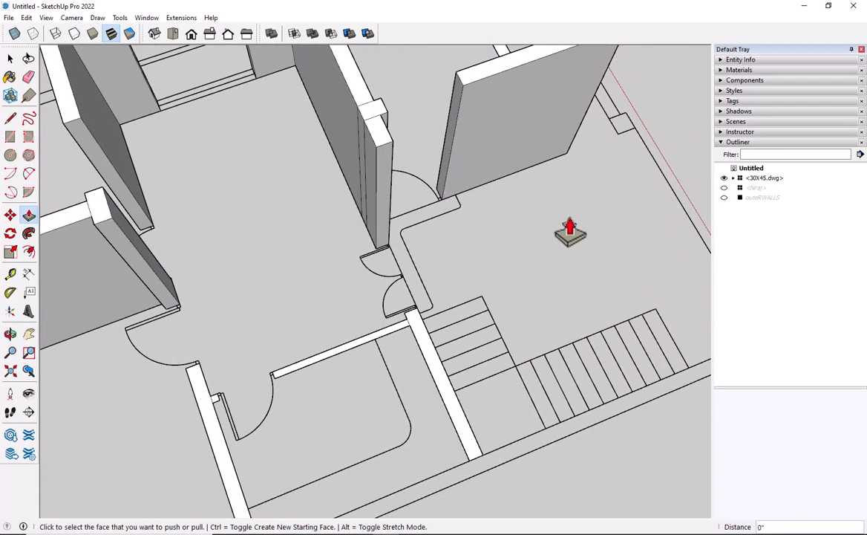
pyautogui.scroll(-2, 358, 288)
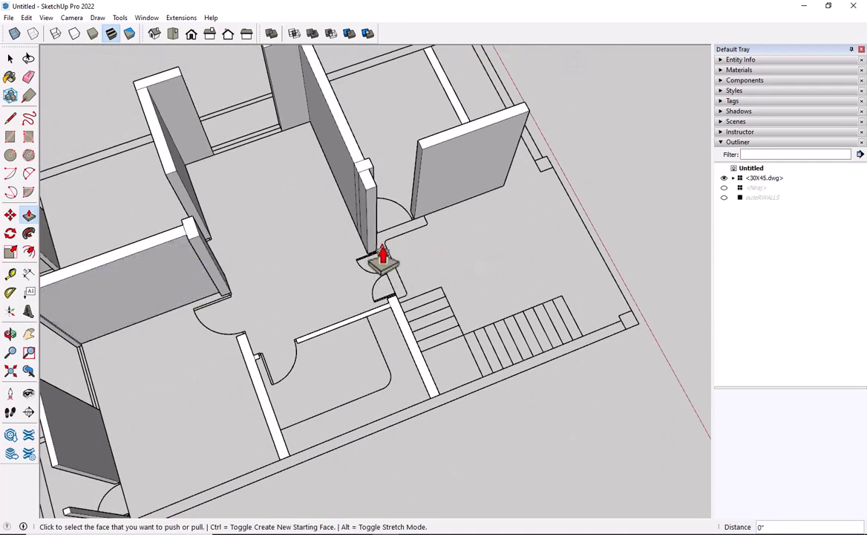
pyautogui.moveTo(383, 252); pyautogui.dragTo(668, 320, button='middle')
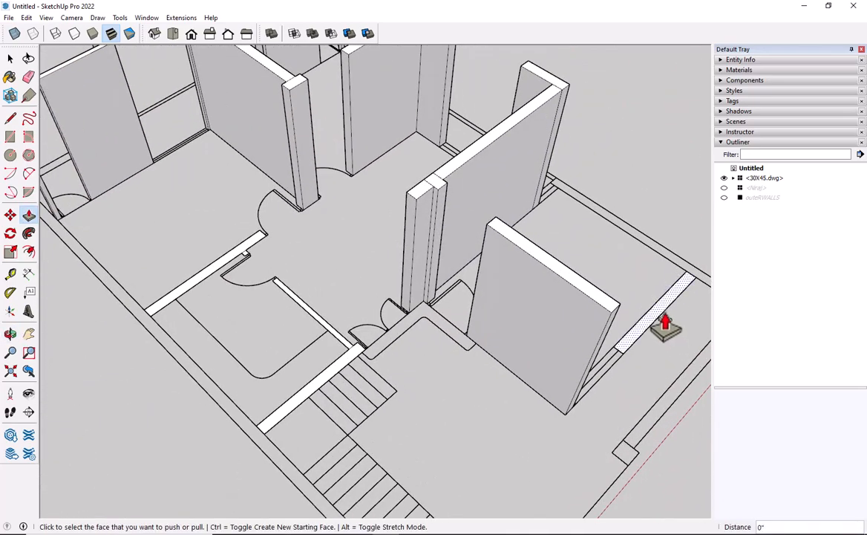
pyautogui.doubleClick(341, 380)
pyautogui.moveTo(305, 332); pyautogui.dragTo(360, 368, button='middle')
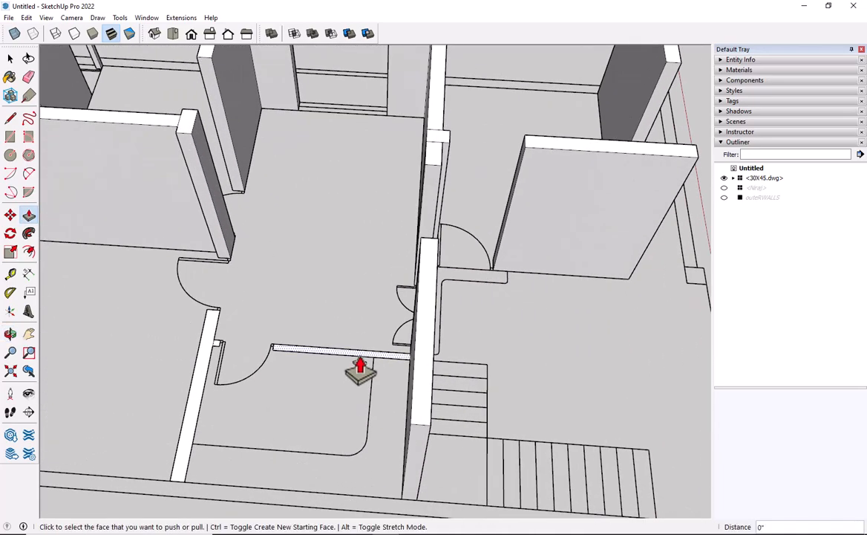
pyautogui.doubleClick(220, 359)
pyautogui.press('space')
# Step: Raise the small leftover wall face beside the window opening to match the adjoining wall
pyautogui.scroll(-5, 337, 361)
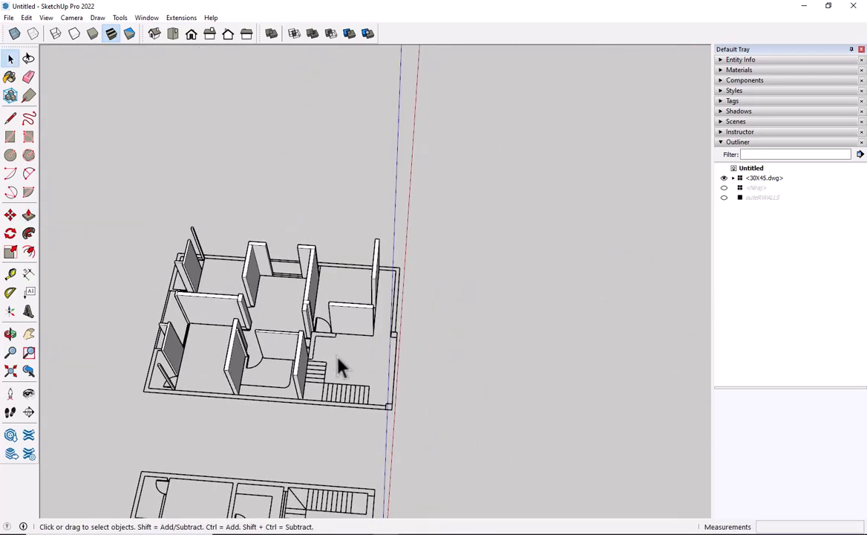
pyautogui.moveTo(338, 359); pyautogui.dragTo(101, 301, button='middle')
pyautogui.scroll(5, 415, 286)
pyautogui.moveTo(250, 316); pyautogui.dragTo(186, 382, button='middle')
pyautogui.scroll(5, 223, 380)
pyautogui.press('p')
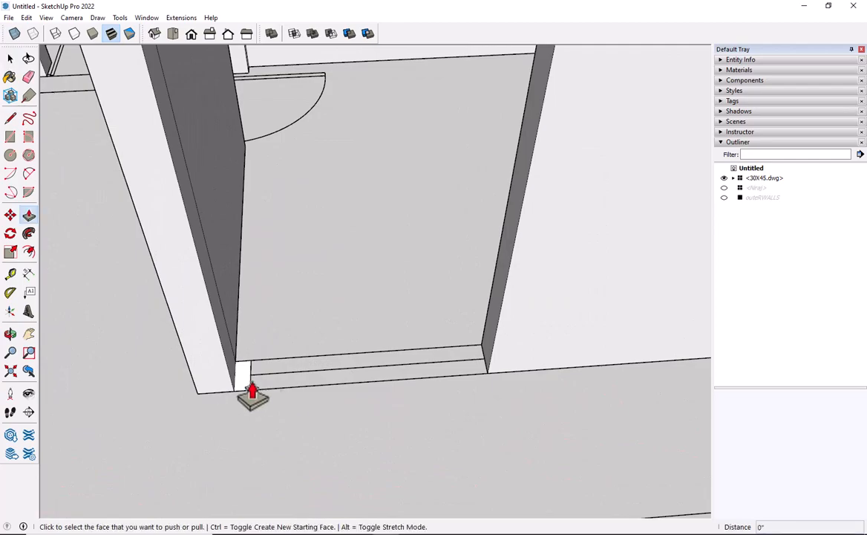
pyautogui.press('space')
# Step: Examine the raised interior walls and door openings from several sides
pyautogui.scroll(-5, 252, 387)
pyautogui.moveTo(252, 387); pyautogui.dragTo(401, 482, button='middle')
pyautogui.scroll(4, 253, 339)
pyautogui.keyDown('shift'); pyautogui.moveTo(253, 339); pyautogui.dragTo(542, 370, button='middle'); pyautogui.keyUp('shift')
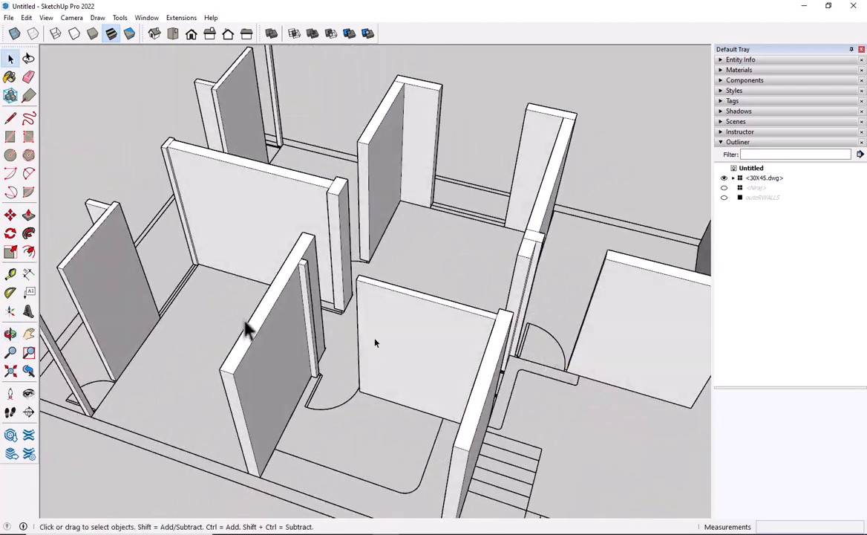
pyautogui.scroll(4, 185, 331)
pyautogui.keyDown('shift'); pyautogui.moveTo(176, 337); pyautogui.dragTo(611, 377, button='middle'); pyautogui.keyUp('shift')
pyautogui.scroll(2, 222, 291)
pyautogui.moveTo(219, 292); pyautogui.dragTo(141, 304, button='middle')
pyautogui.keyDown('shift'); pyautogui.moveTo(486, 293); pyautogui.dragTo(617, 376, button='middle'); pyautogui.keyUp('shift')
pyautogui.scroll(2, 223, 347)
pyautogui.moveTo(204, 346); pyautogui.dragTo(416, 345, button='middle')
pyautogui.moveTo(261, 347); pyautogui.dragTo(561, 354, button='middle')
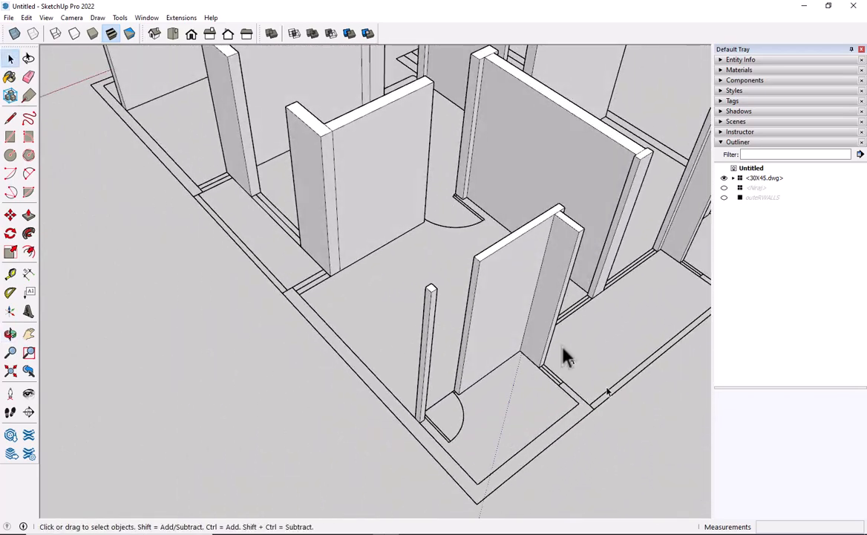
# Step: Try to place a horizontal guide about 1' below the top edge of the wall end at the corner-room door
pyautogui.scroll(3, 450, 314)
pyautogui.moveTo(450, 314)
pyautogui.mouseDown(button='middle')
pyautogui.moveTo(357, 283)
pyautogui.moveTo(450, 306)
pyautogui.mouseUp(button='middle')
pyautogui.scroll(2, 446, 290)
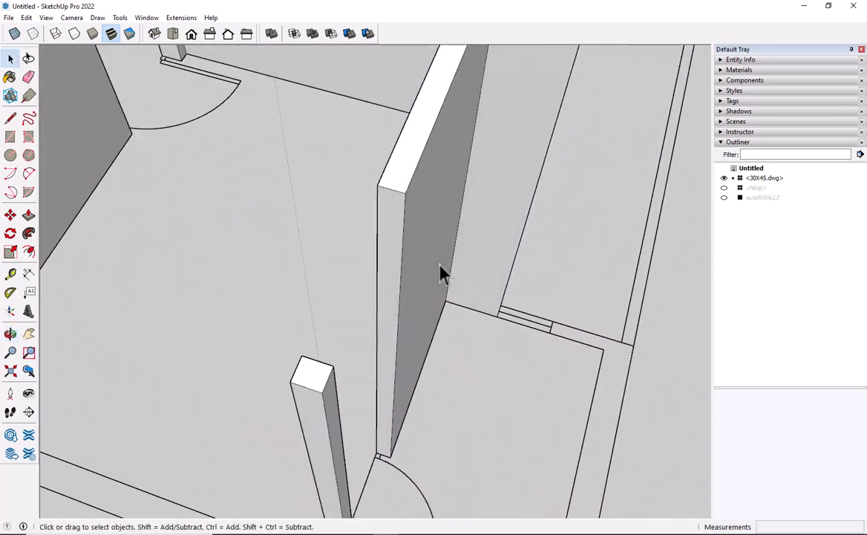
pyautogui.moveTo(401, 254); pyautogui.dragTo(369, 221, button='middle')
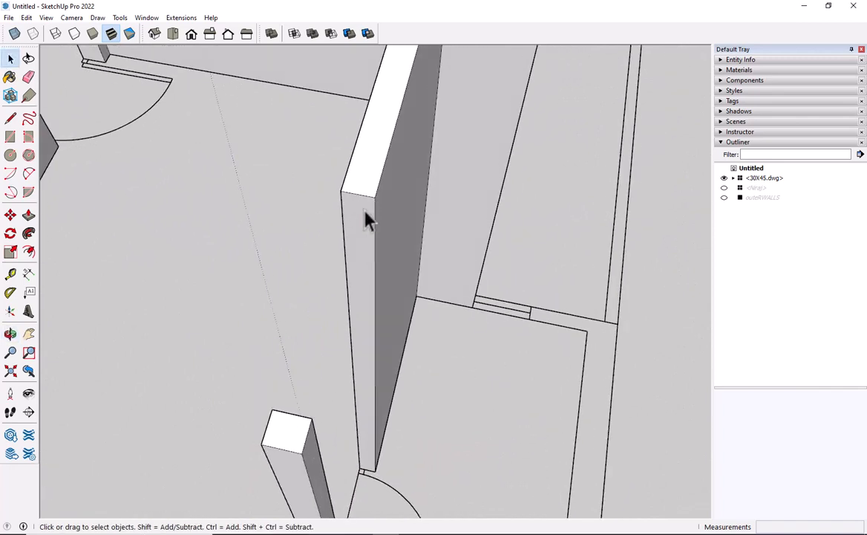
pyautogui.press('t')
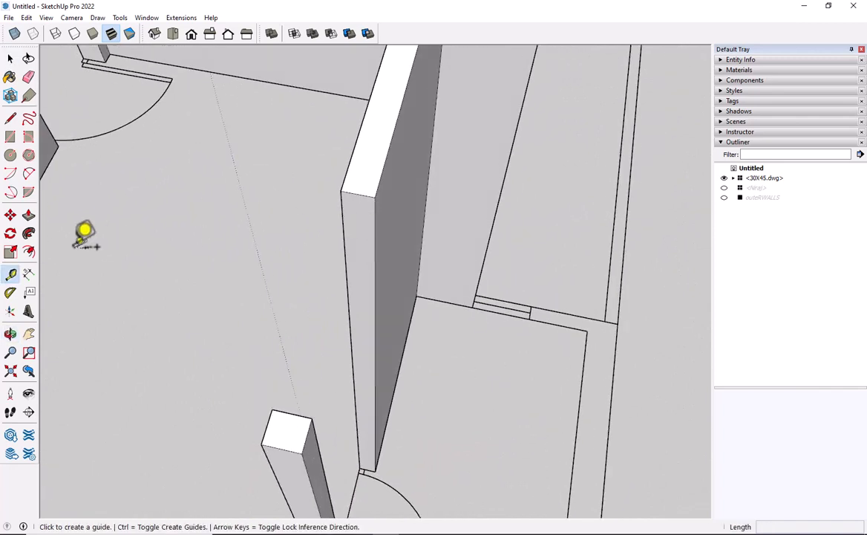
pyautogui.press('space')
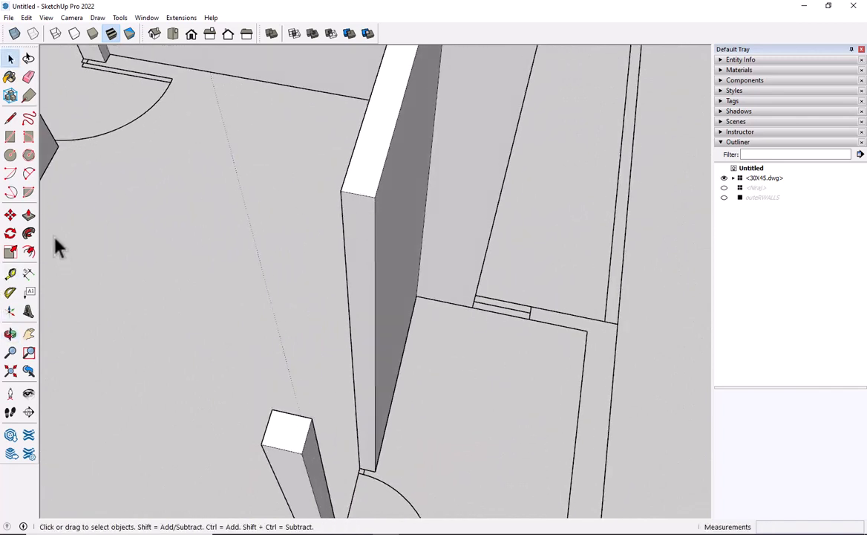
pyautogui.press('t')
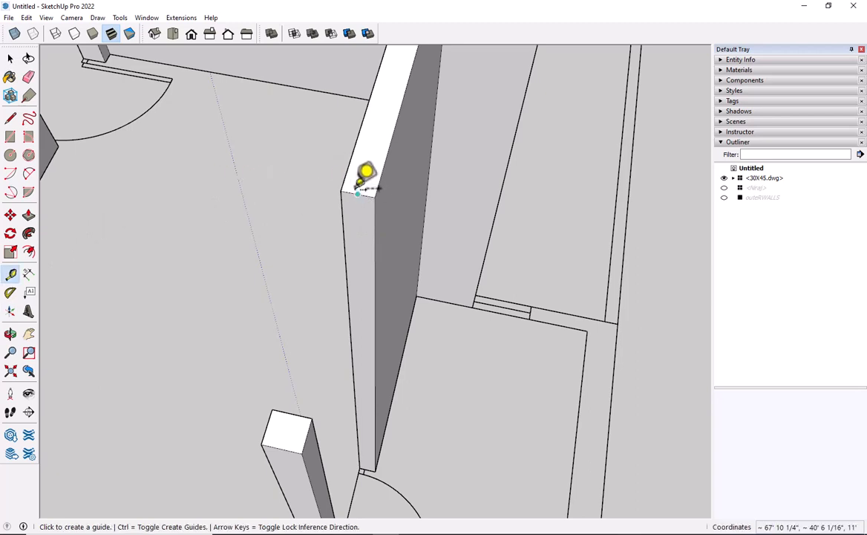
pyautogui.click(358, 191)
pyautogui.press('Escape')
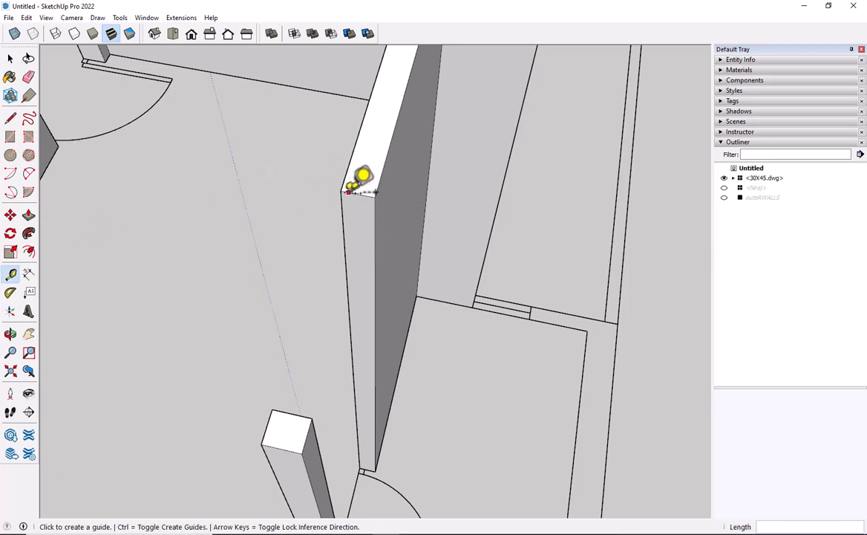
pyautogui.click(359, 191)
pyautogui.press('Escape')
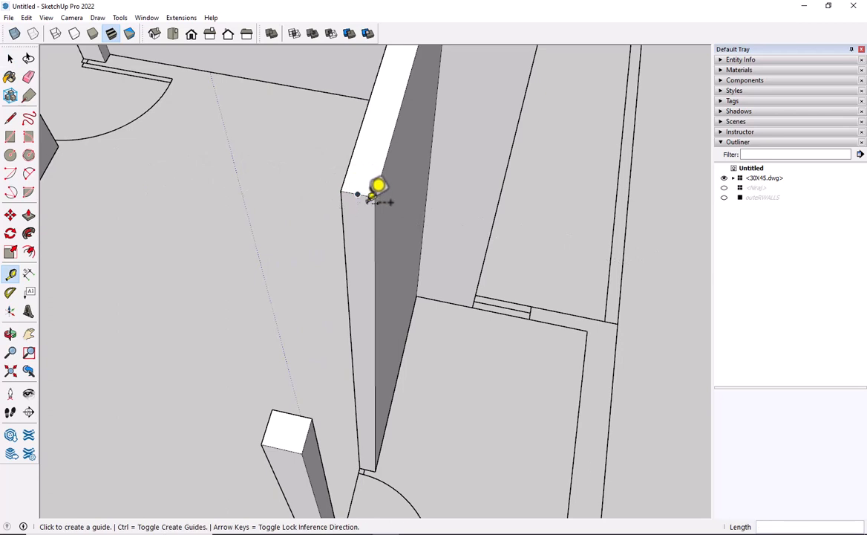
pyautogui.click(357, 193)
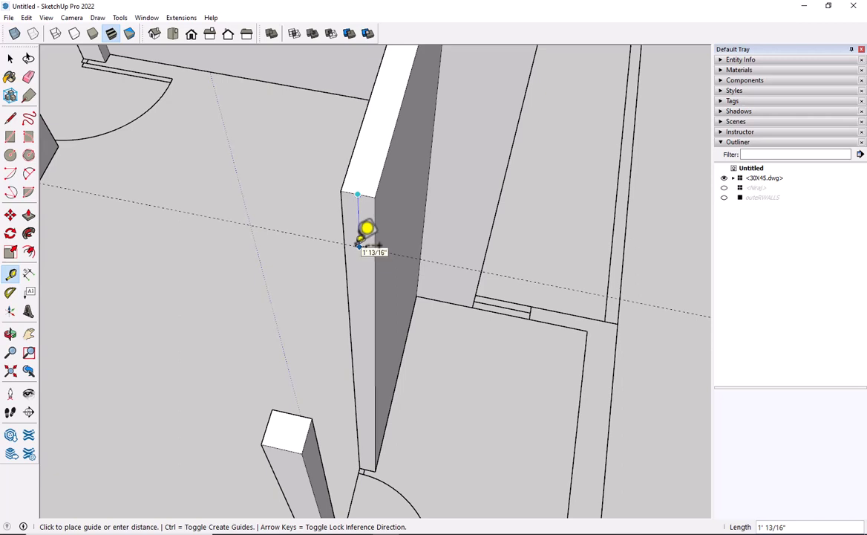
pyautogui.click(358, 246)
# Step: Place a guide 7' above the bottom edge of the wall end at the corner-room door
pyautogui.scroll(4, 377, 454)
pyautogui.click(378, 481)
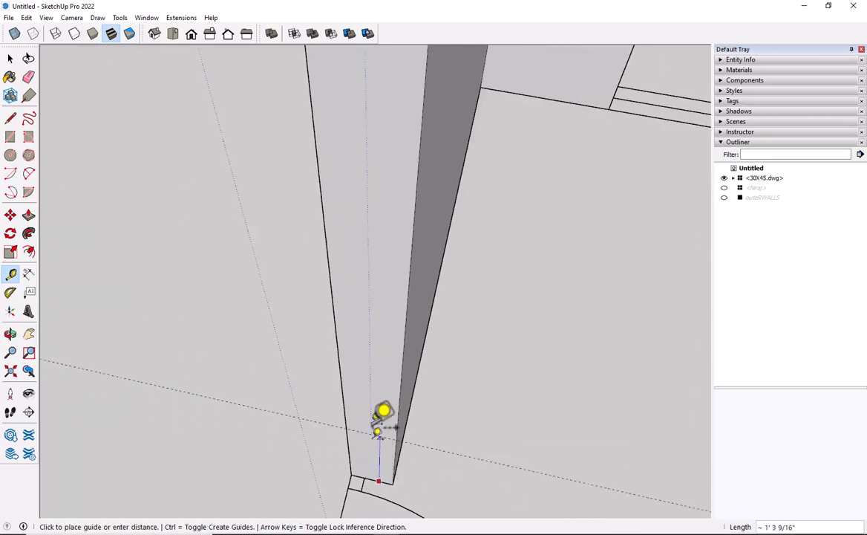
pyautogui.write("7'")
pyautogui.press('Return')
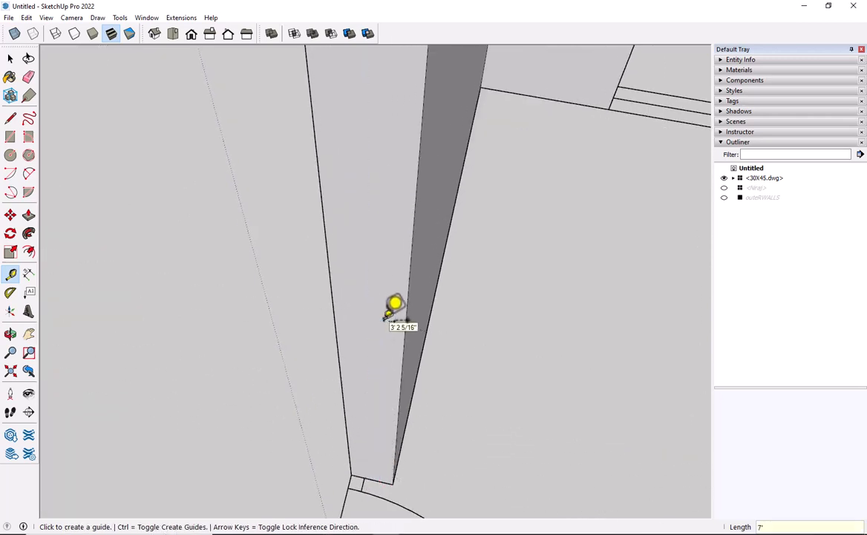
pyautogui.scroll(-4, 407, 303)
pyautogui.scroll(4, 405, 234)
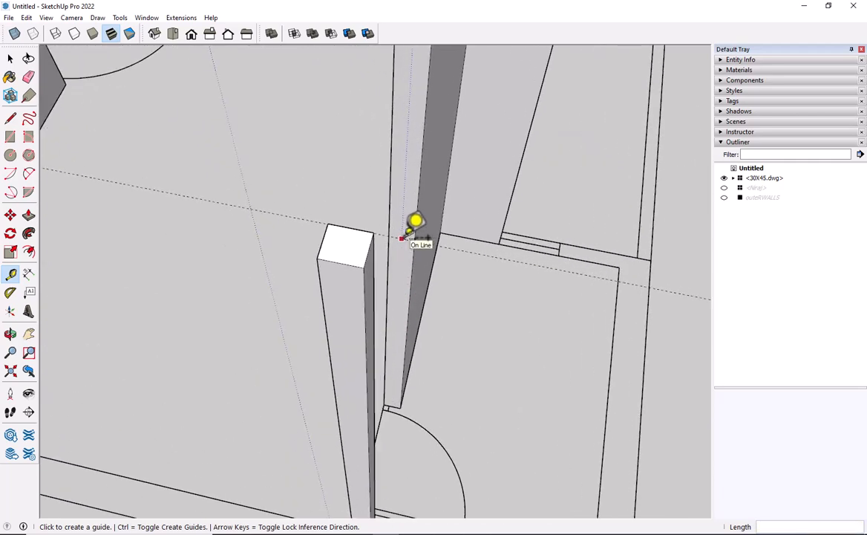
pyautogui.keyDown('shift'); pyautogui.moveTo(402, 238); pyautogui.dragTo(388, 299, button='middle'); pyautogui.keyUp('shift')
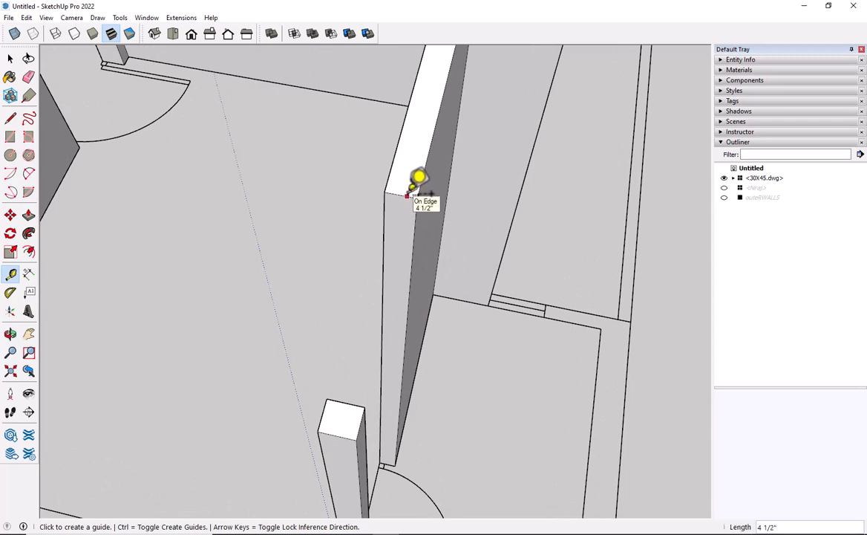
# Step: Try to place a guide offset 4' from the wall end's top edge
pyautogui.click(407, 195)
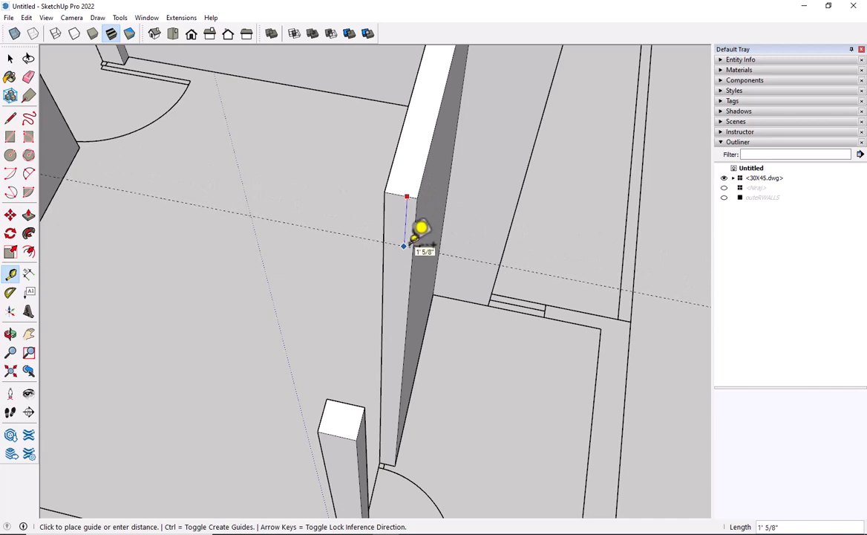
pyautogui.write("4'")
pyautogui.press('Return')
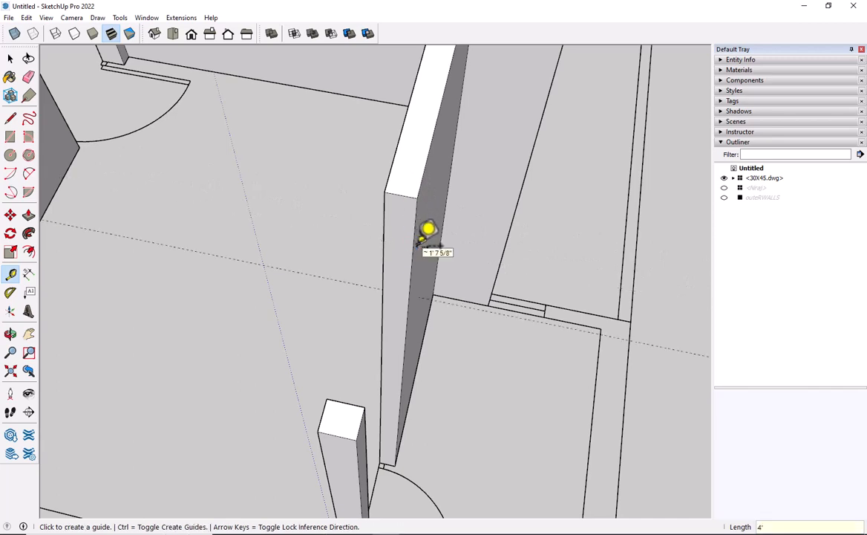
# Step: Place a guide 4' below the wall end's top edge and draw a line across the end face along it
pyautogui.click(401, 195)
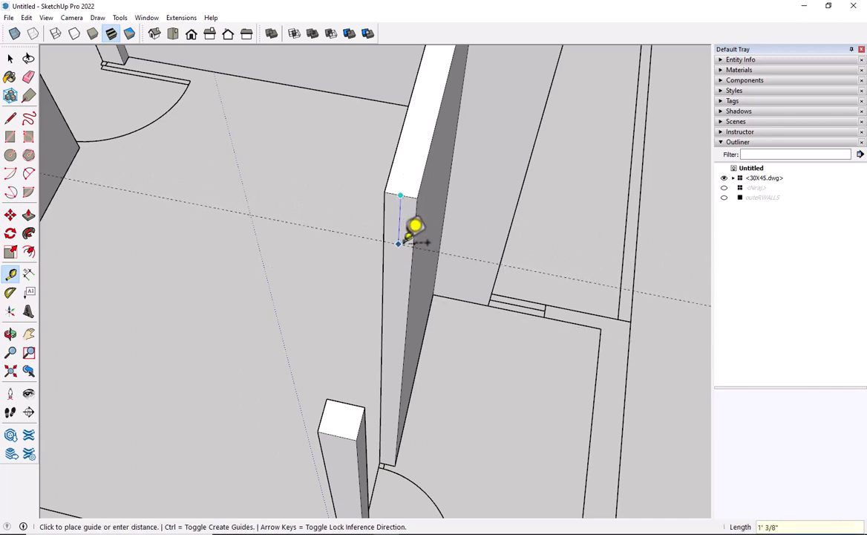
pyautogui.write("4'")
pyautogui.press('Return')
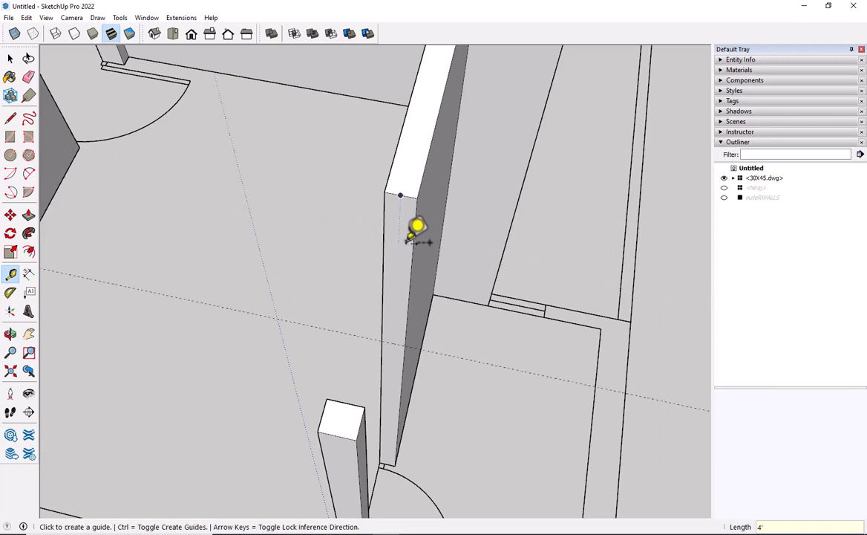
pyautogui.press('l')
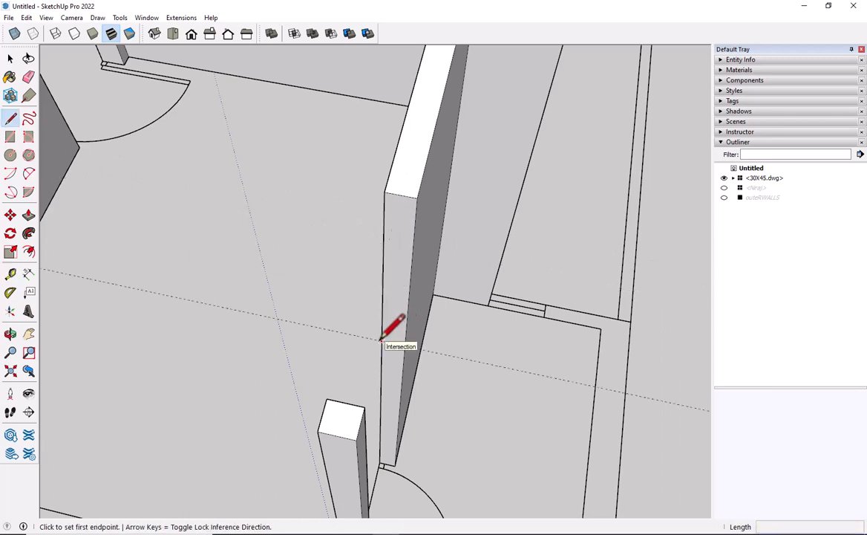
pyautogui.click(382, 341)
pyautogui.click(406, 344)
# Step: Push/Pull the upper part of the wall end 2' 6" across the door opening to the opposite pillar
pyautogui.press('p')
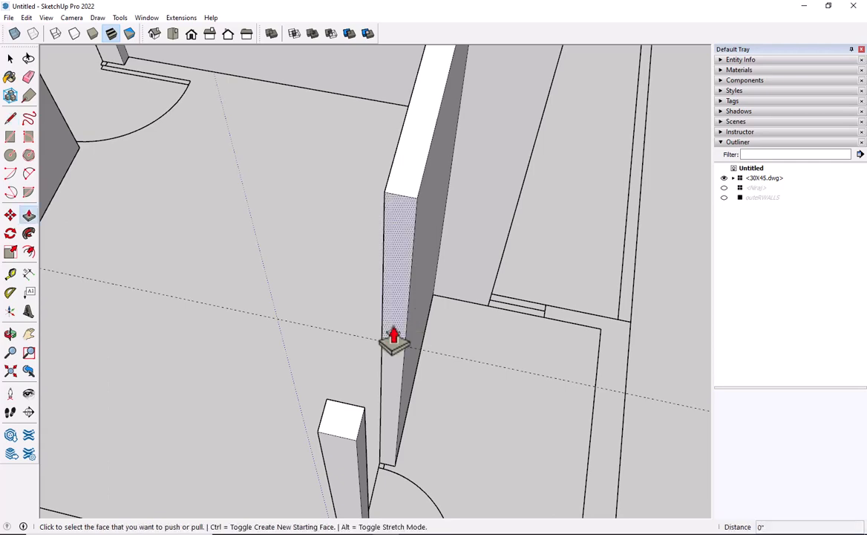
pyautogui.click(392, 301)
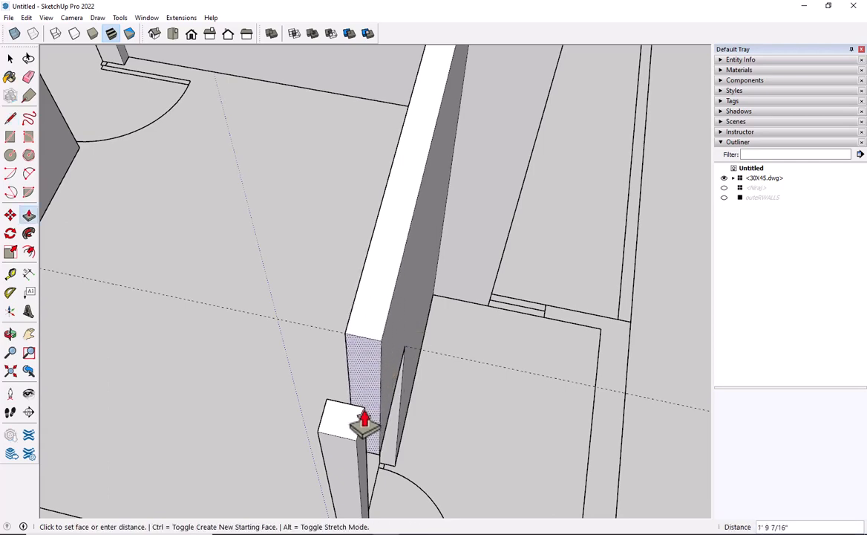
pyautogui.scroll(-1, 363, 429)
pyautogui.moveTo(363, 429); pyautogui.dragTo(277, 386, button='middle')
pyautogui.click(277, 375)
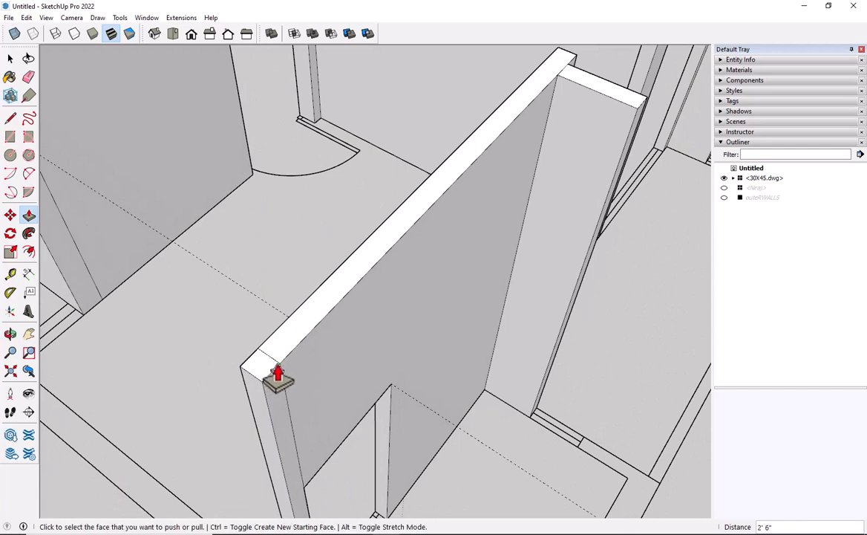
# Step: Erase the leftover seam lines on the wall above the door opening and the construction guides around it
pyautogui.press('space')
pyautogui.press('e')
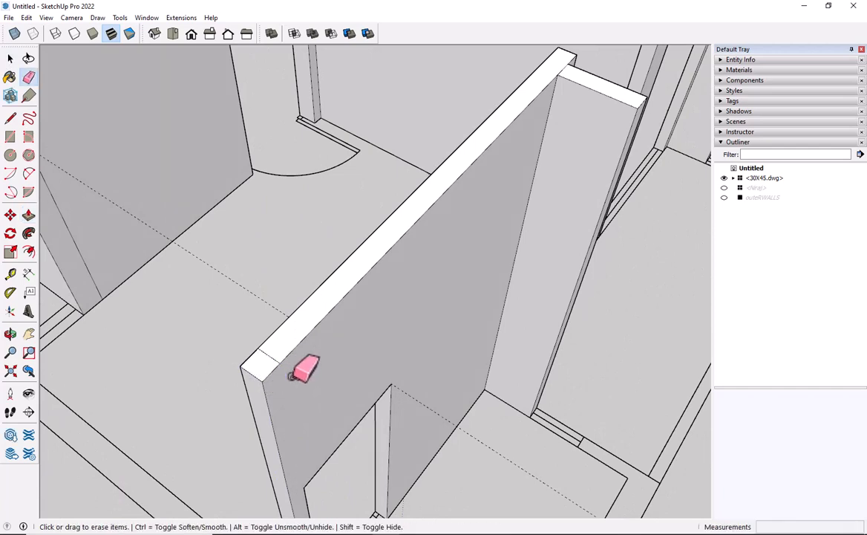
pyautogui.press('space')
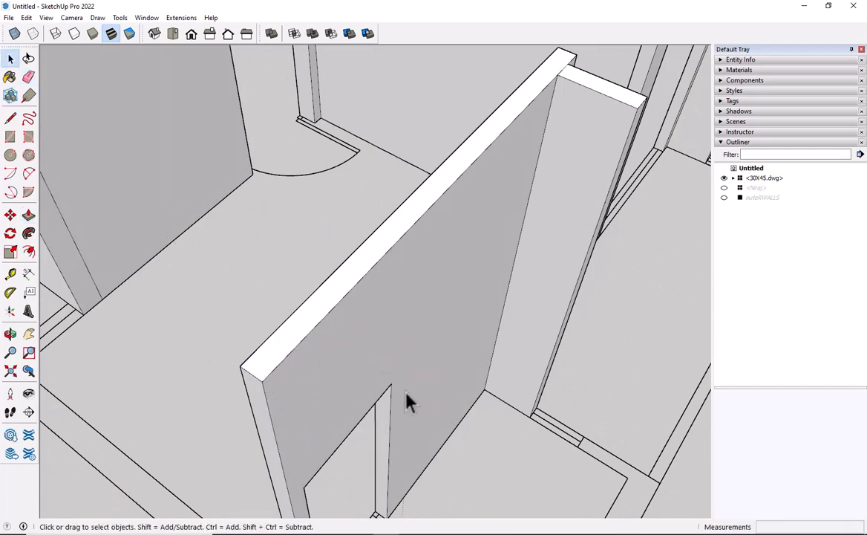
# Step: Place a guide 12" above the bottom edge of the narrow wall end beside the window opening
pyautogui.scroll(-5, 406, 401)
pyautogui.moveTo(406, 401); pyautogui.dragTo(258, 333, button='middle')
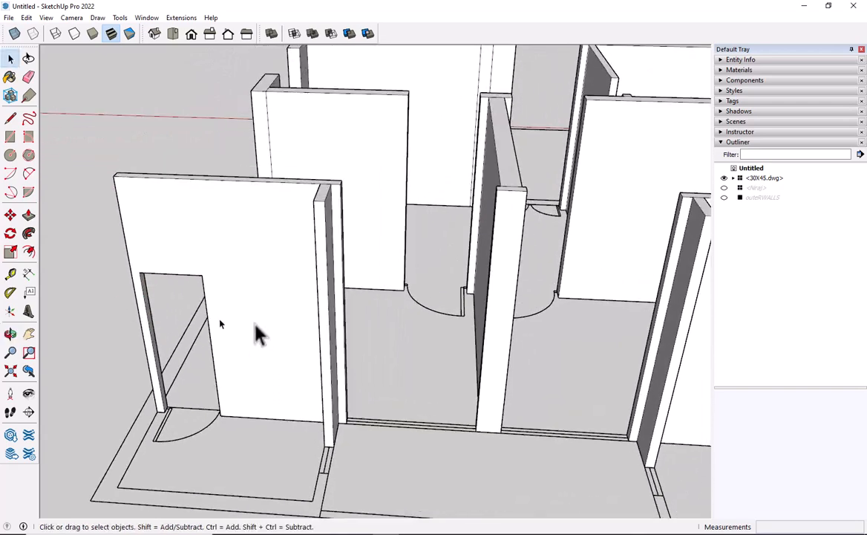
pyautogui.scroll(3, 496, 369)
pyautogui.moveTo(494, 361); pyautogui.dragTo(306, 400, button='middle')
pyautogui.scroll(2, 336, 411)
pyautogui.scroll(3, 260, 364)
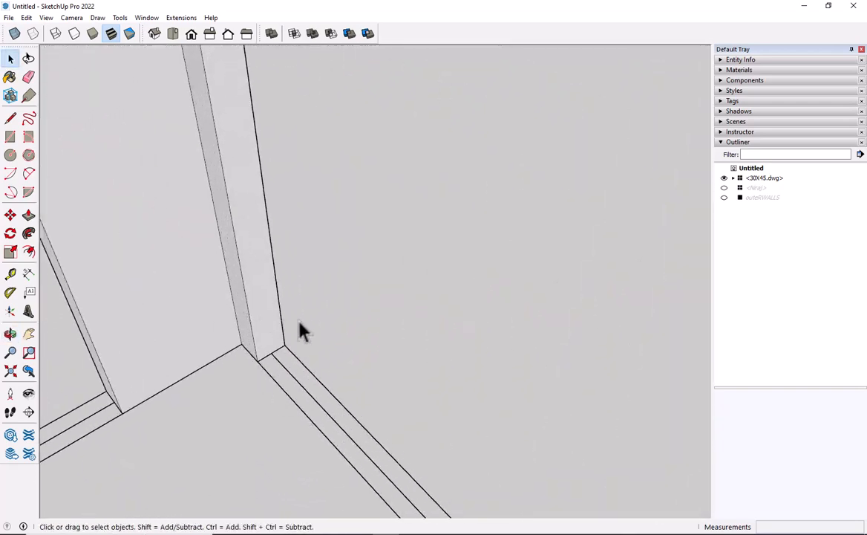
pyautogui.press('t')
pyautogui.click(264, 355)
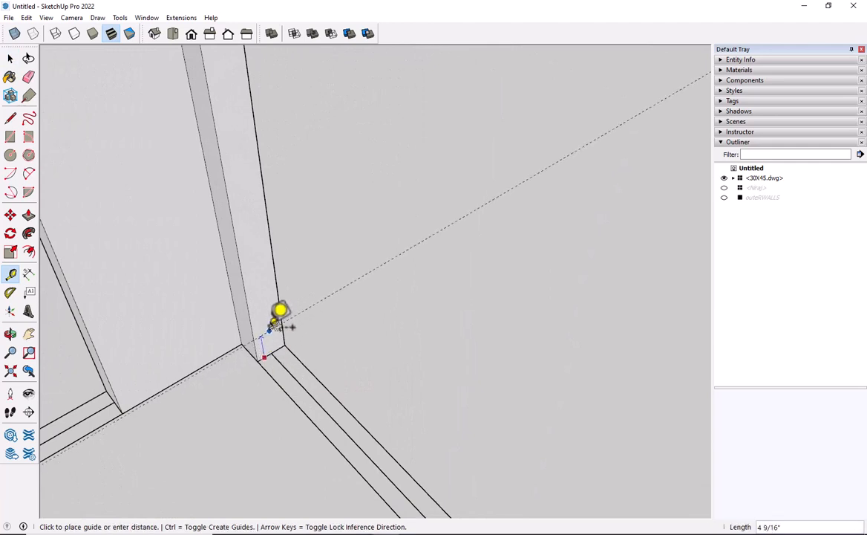
pyautogui.click(270, 322)
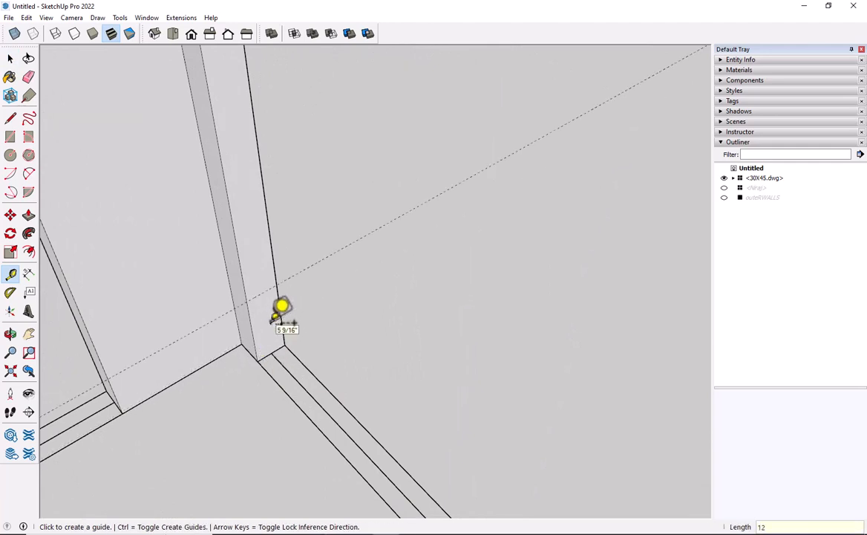
# Step: Place a second guide 6' above the 12" guide on the narrow wall end
pyautogui.click(267, 290)
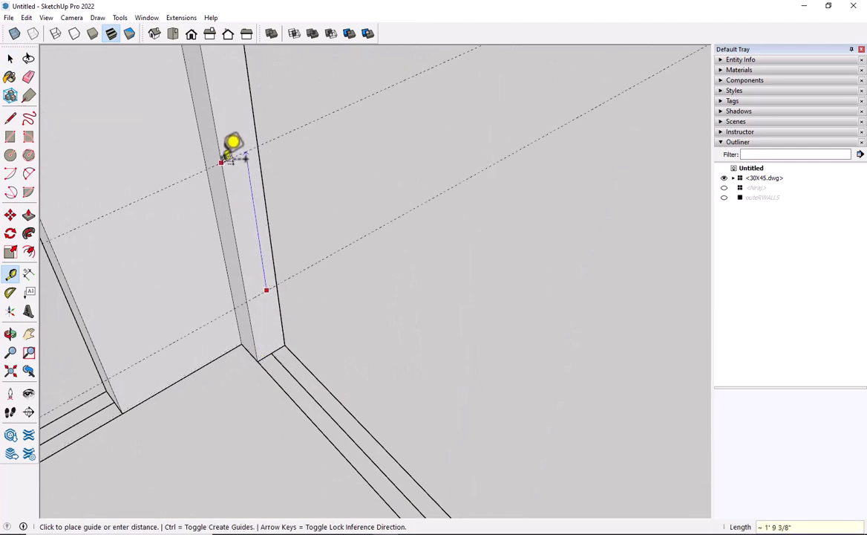
pyautogui.moveTo(223, 160); pyautogui.dragTo(308, 389, button='middle')
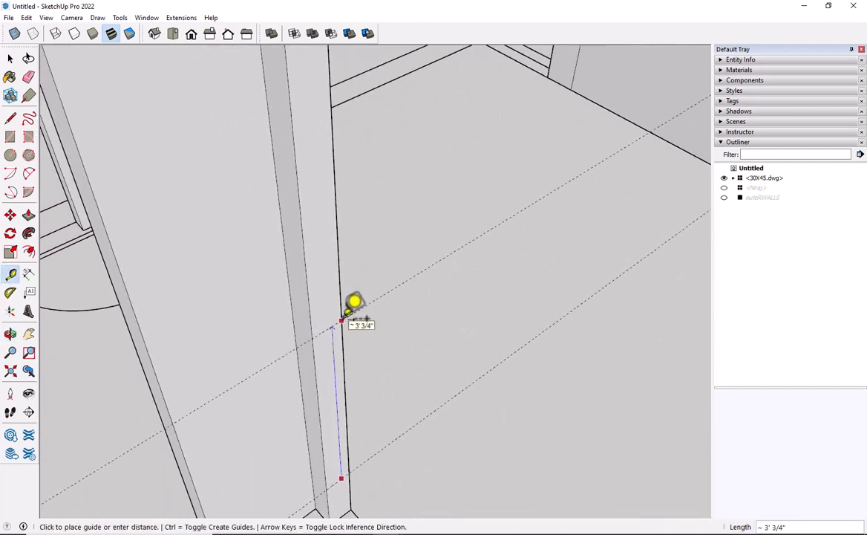
pyautogui.write("6'")
pyautogui.press('Return')
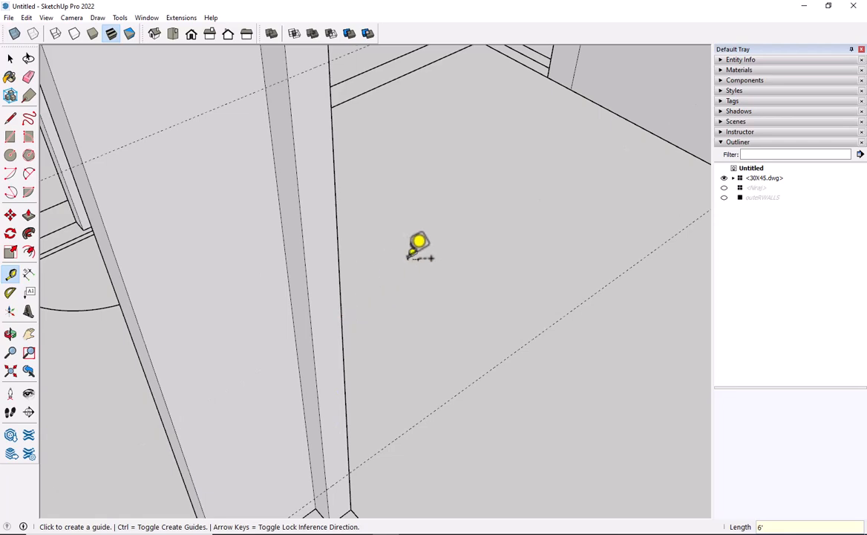
# Step: Draw lines across the narrow wall end along the upper guide and the lower guide
pyautogui.press('l')
pyautogui.click(288, 80)
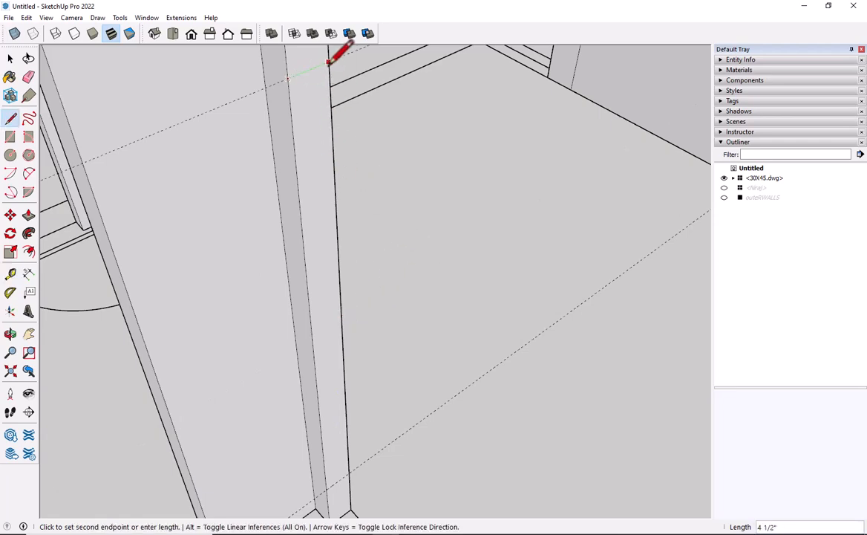
pyautogui.click(329, 64)
pyautogui.scroll(-5, 369, 310)
pyautogui.scroll(4, 343, 355)
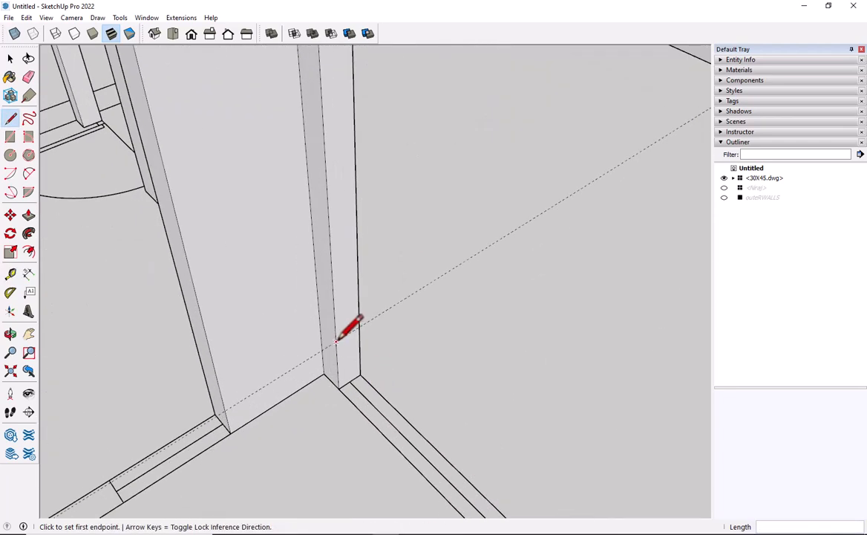
pyautogui.click(338, 338)
pyautogui.click(357, 320)
pyautogui.scroll(-3, 359, 329)
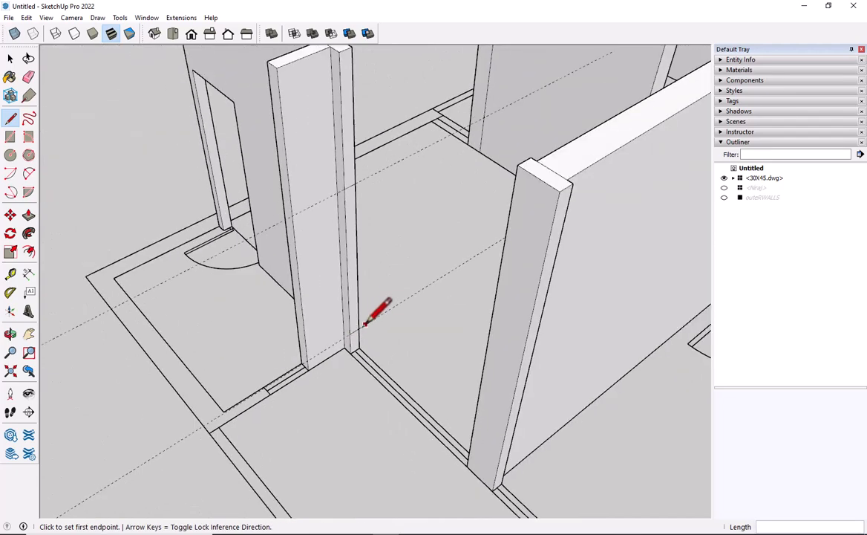
# Step: Push/Pull the upper part and the low base part of the wall end across the window opening to the opposite wall
pyautogui.press('p')
pyautogui.click(349, 199)
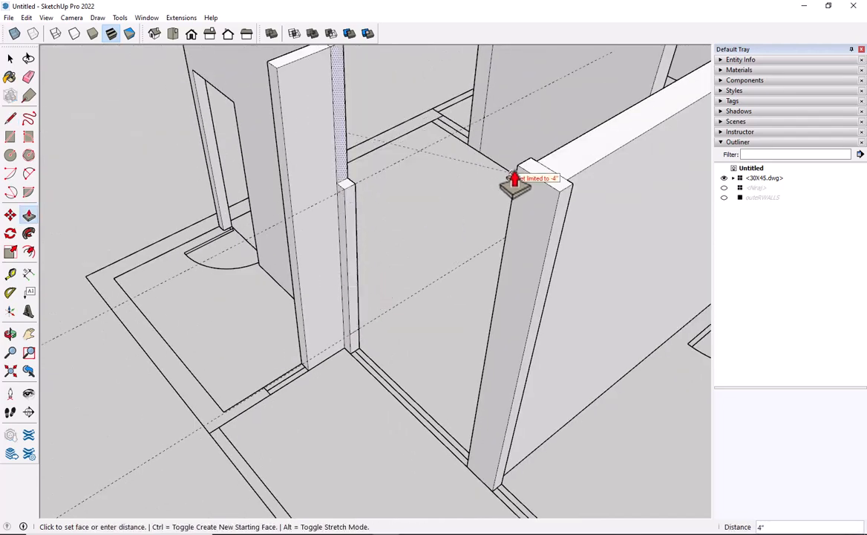
pyautogui.click(515, 176)
pyautogui.doubleClick(358, 346)
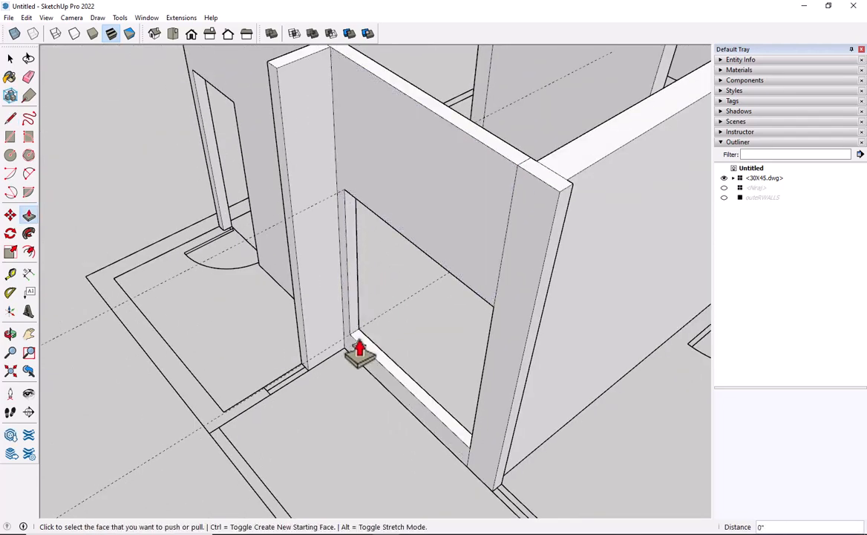
# Step: Erase the guides and the leftover seam lines around the new window opening
pyautogui.press('space')
pyautogui.press('e')
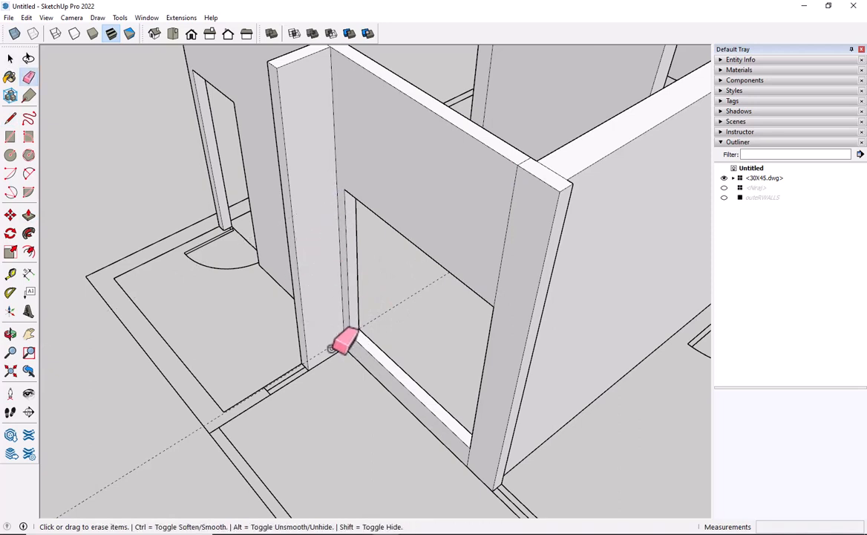
pyautogui.press('space')
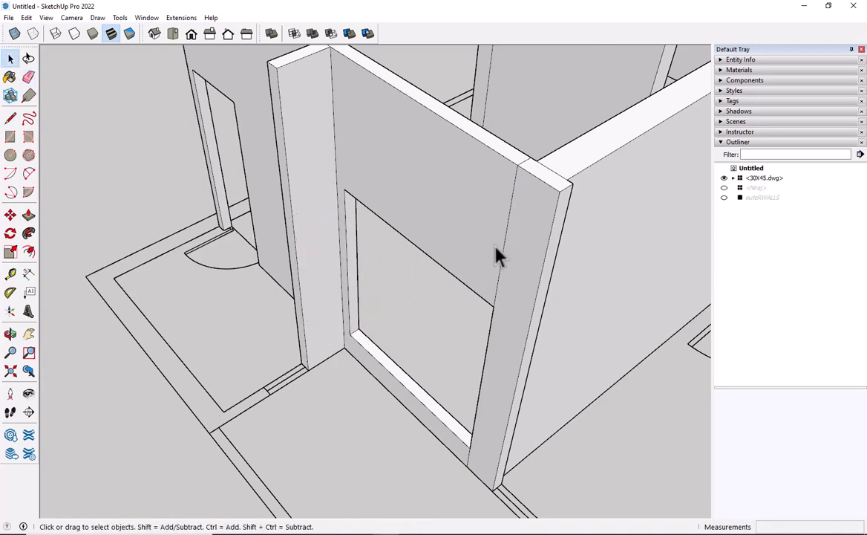
pyautogui.press('e')
pyautogui.click(519, 169)
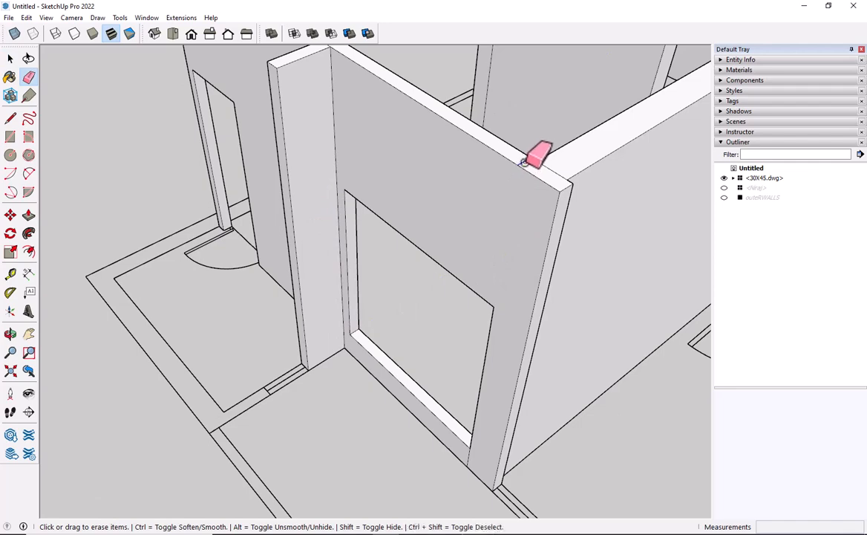
pyautogui.press('space')
pyautogui.scroll(-3, 288, 319)
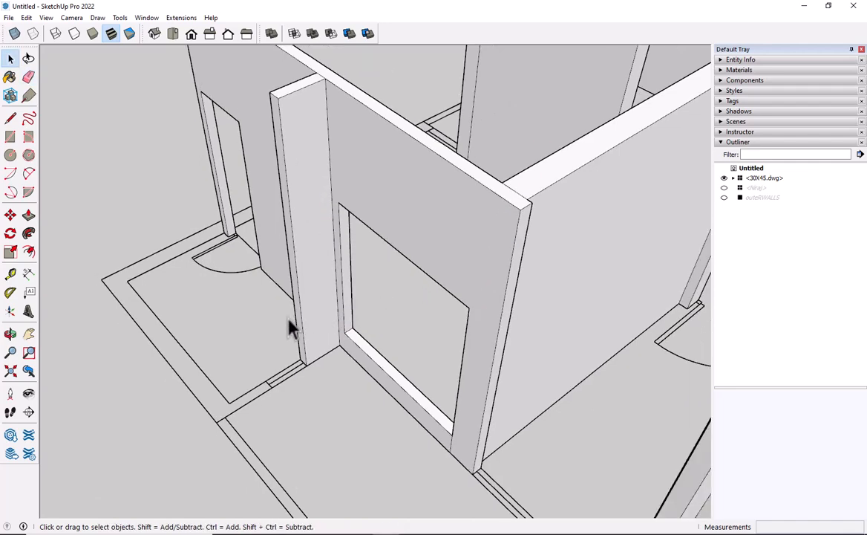
pyautogui.moveTo(289, 319)
pyautogui.mouseDown(button='middle')
pyautogui.moveTo(399, 372)
pyautogui.moveTo(399, 385)
pyautogui.mouseUp(button='middle')
pyautogui.keyDown('shift'); pyautogui.moveTo(302, 298); pyautogui.dragTo(347, 391, button='middle'); pyautogui.keyUp('shift')
pyautogui.scroll(3, 364, 431)
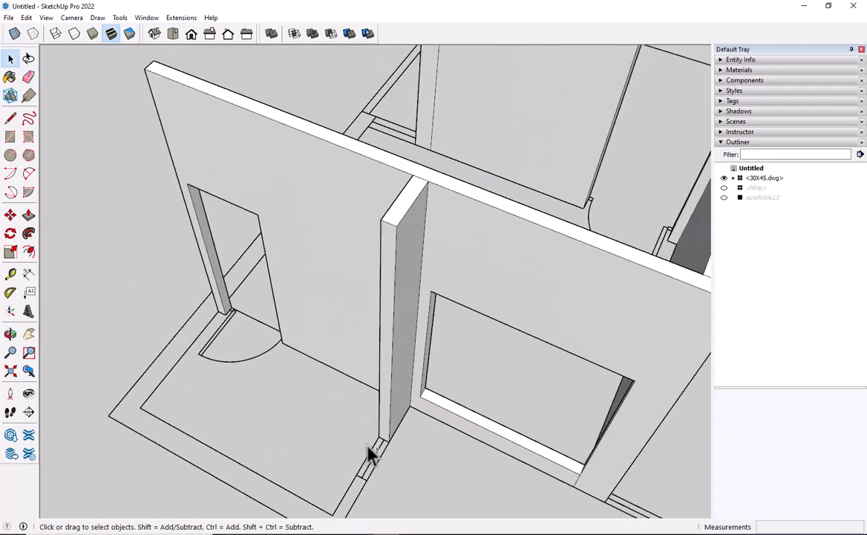
pyautogui.scroll(2, 360, 248)
pyautogui.scroll(2, 369, 246)
pyautogui.press('t')
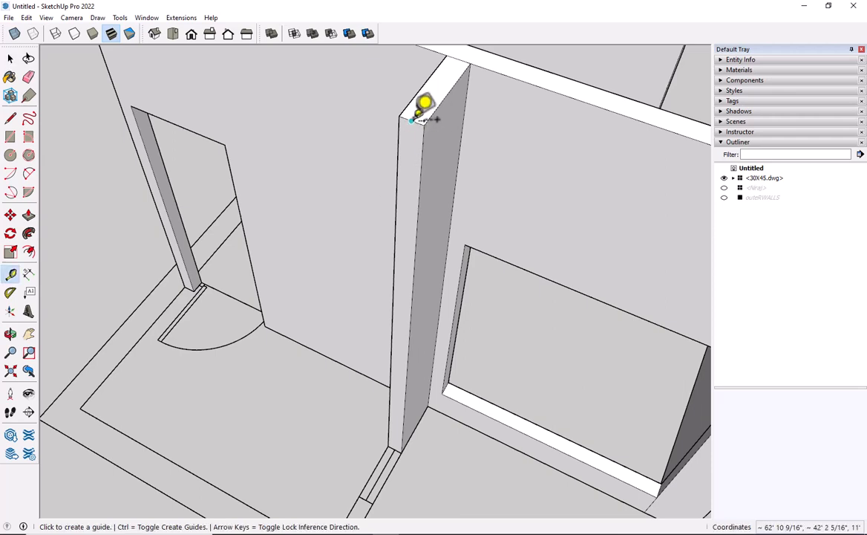
pyautogui.click(410, 119)
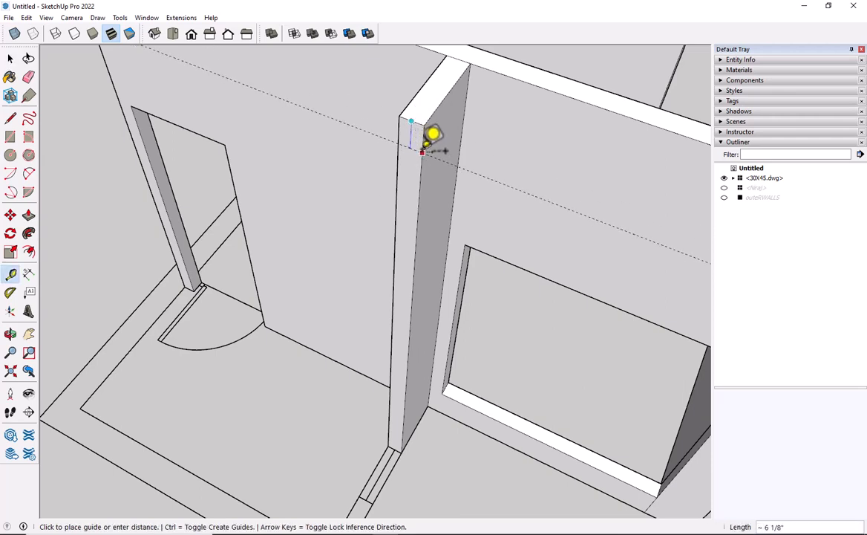
pyautogui.click(422, 152)
# Step: Place a guide 7' above the bottom edge of the short partition wall's end face
pyautogui.scroll(2, 405, 416)
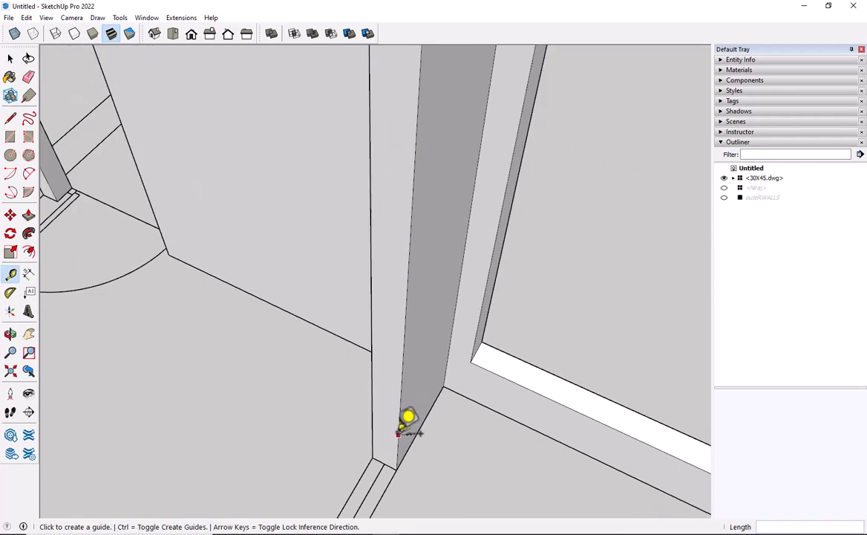
pyautogui.scroll(1, 392, 458)
pyautogui.click(371, 461)
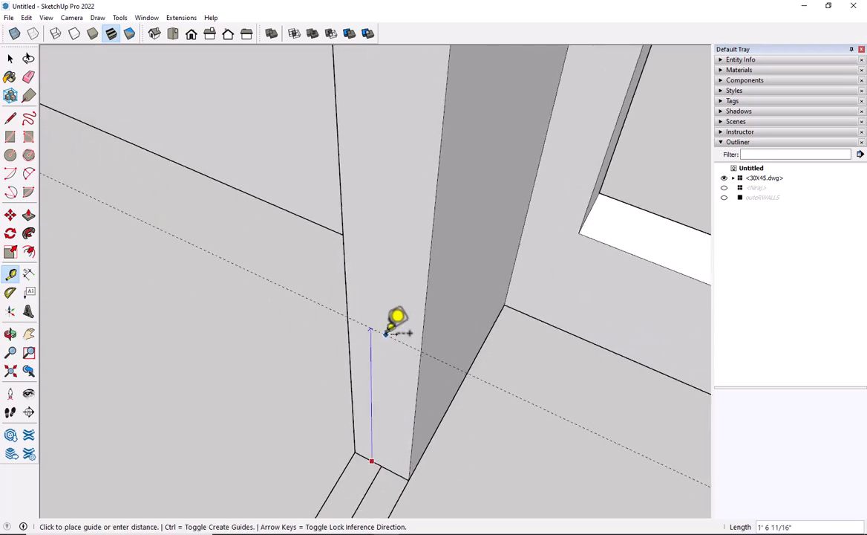
pyautogui.write('7')
pyautogui.press('Return')
# Step: Place another guide 2' above the 7' guide on the short partition wall's end face
pyautogui.moveTo(397, 325); pyautogui.dragTo(386, 378, button='middle')
pyautogui.click(372, 285)
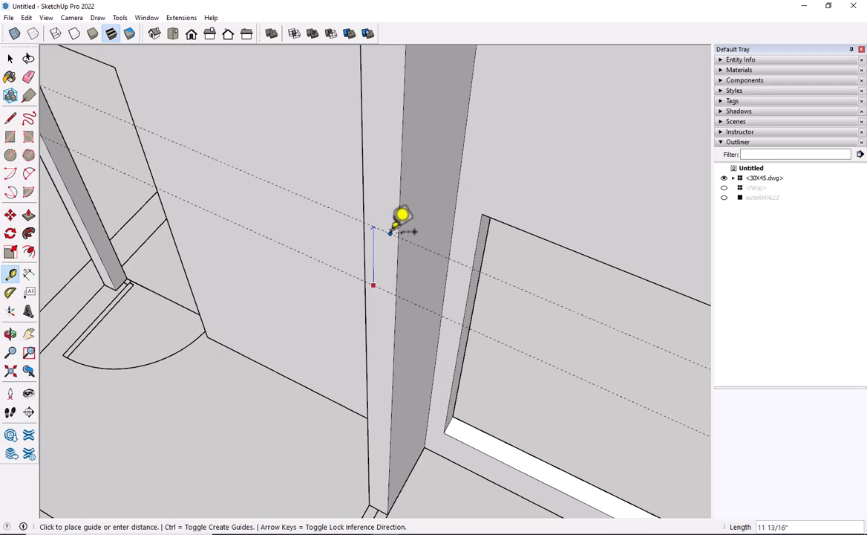
pyautogui.write('2')
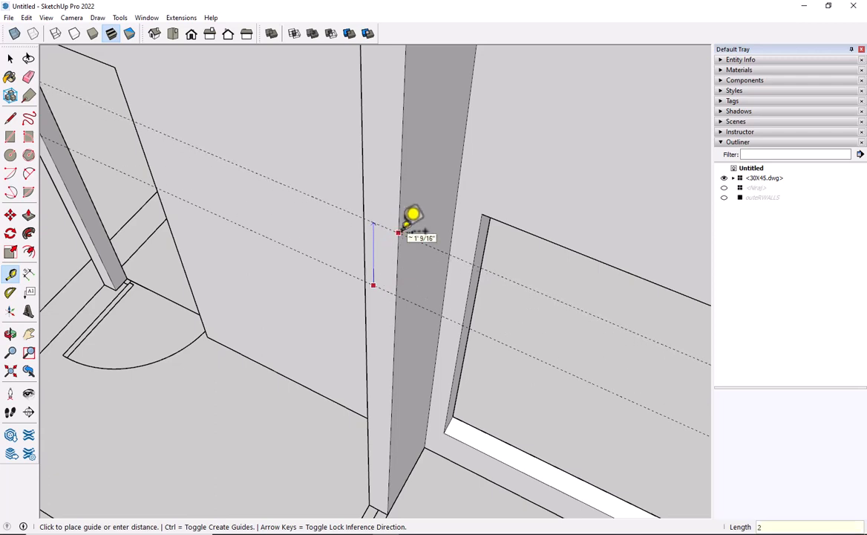
pyautogui.write("'")
pyautogui.press('Return')
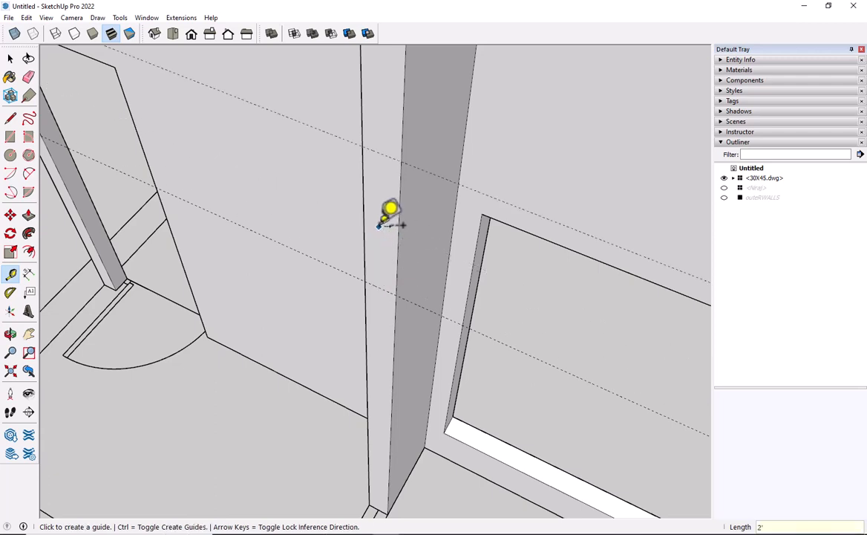
# Step: Draw lines across the short partition wall's end face along both guides
pyautogui.press('l')
pyautogui.click(362, 145)
pyautogui.click(401, 160)
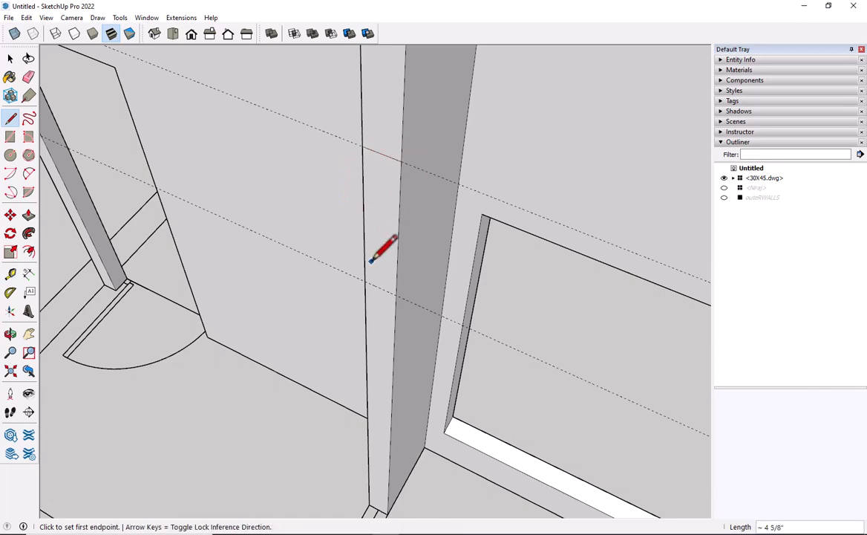
pyautogui.click(365, 280)
pyautogui.click(400, 293)
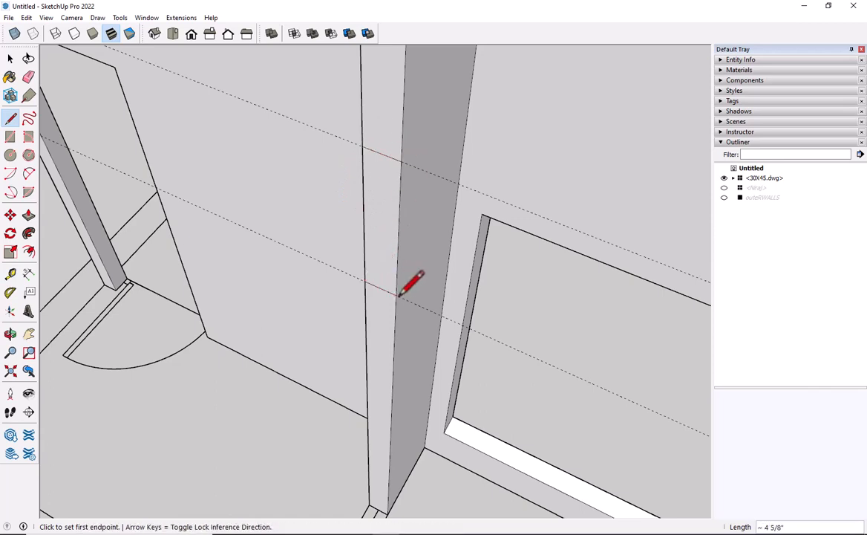
pyautogui.press('space')
# Step: Push/Pull the upper and lower parts of the partition's end 1' 6" to the window symbol's end, leaving the middle band open
pyautogui.moveTo(406, 290); pyautogui.dragTo(391, 209, button='middle')
pyautogui.press('p')
pyautogui.click(391, 190)
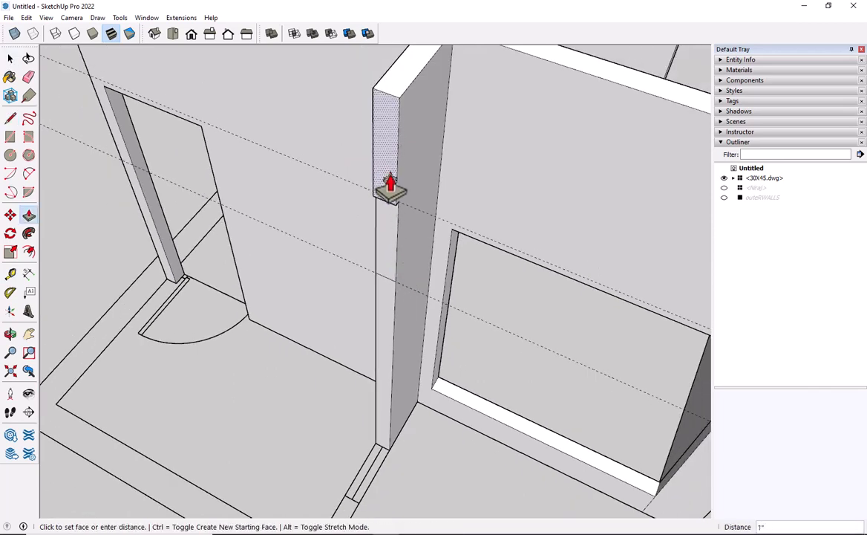
pyautogui.moveTo(362, 459); pyautogui.dragTo(410, 362, button='middle')
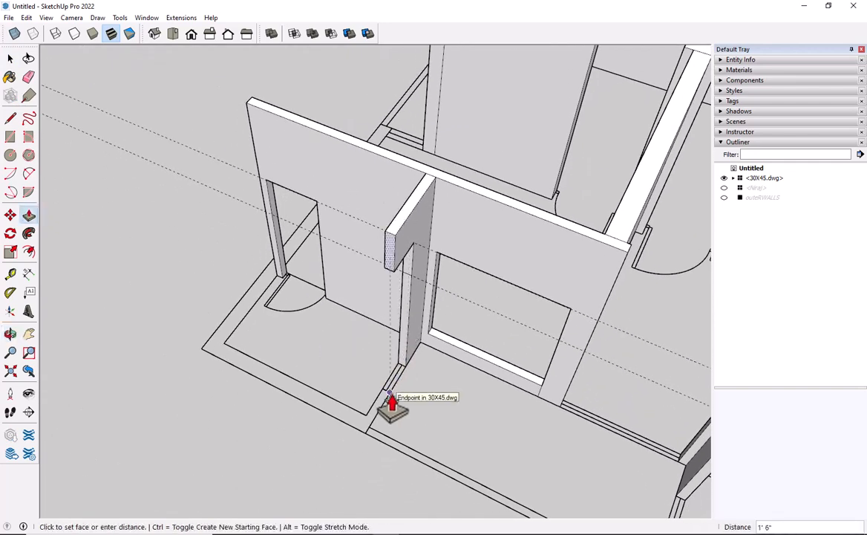
pyautogui.click(391, 404)
pyautogui.moveTo(411, 345); pyautogui.dragTo(297, 357, button='middle')
pyautogui.press('space')
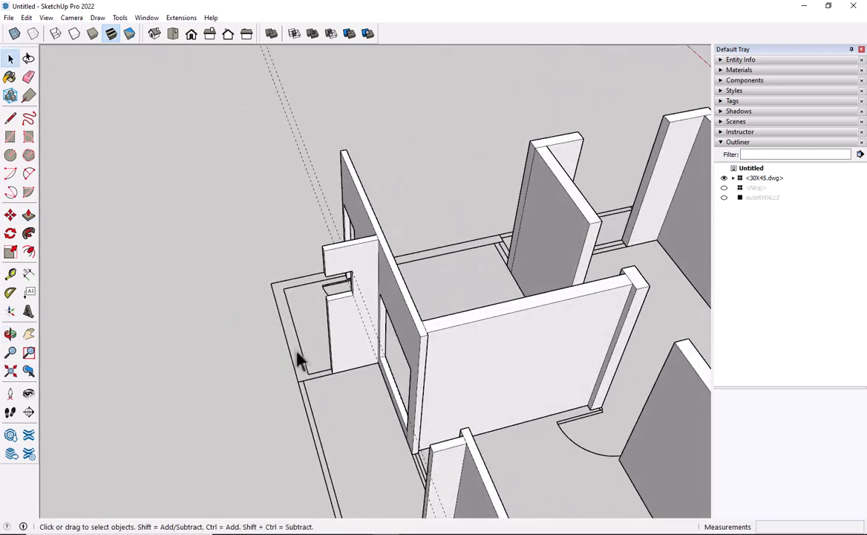
# Step: Show the outeRWALLS group and draw a rectangle over the remaining gap between the short partition wall and the outer wall
pyautogui.click(724, 198)
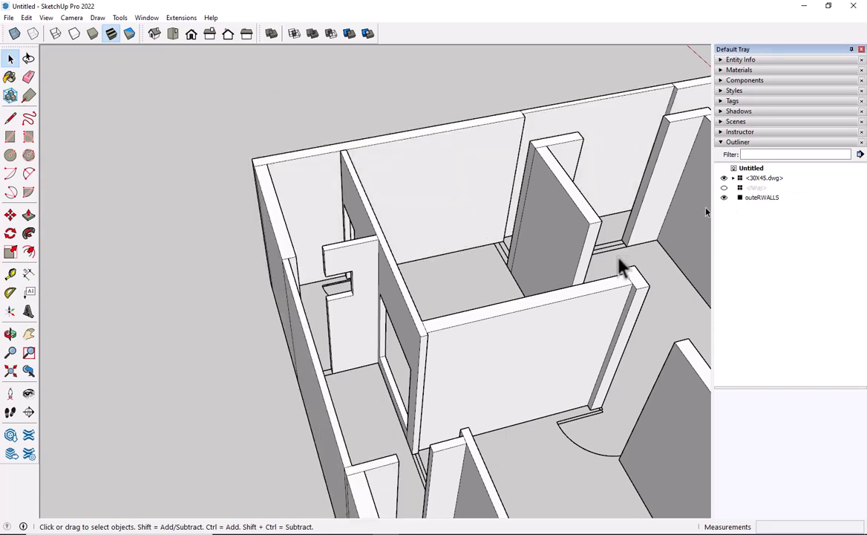
pyautogui.scroll(1, 382, 358)
pyautogui.moveTo(382, 358); pyautogui.dragTo(362, 383, button='middle')
pyautogui.scroll(5, 366, 382)
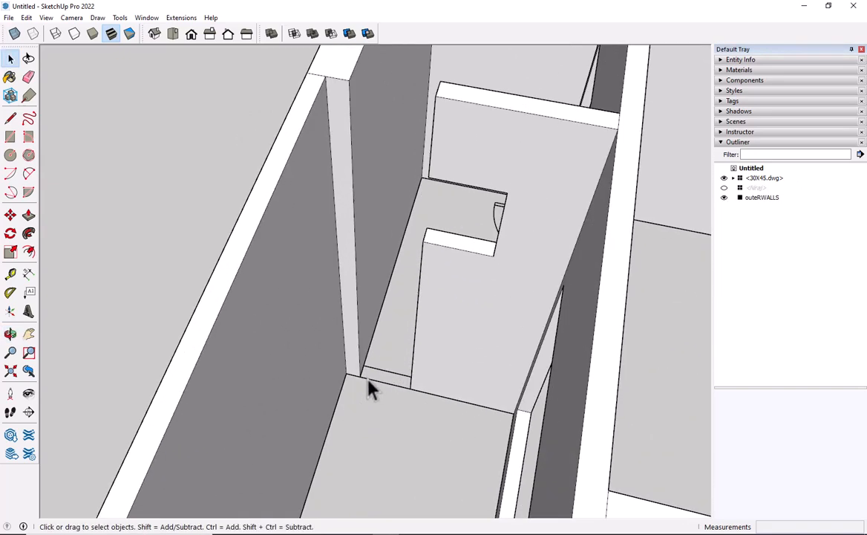
pyautogui.press('r')
pyautogui.click(363, 365)
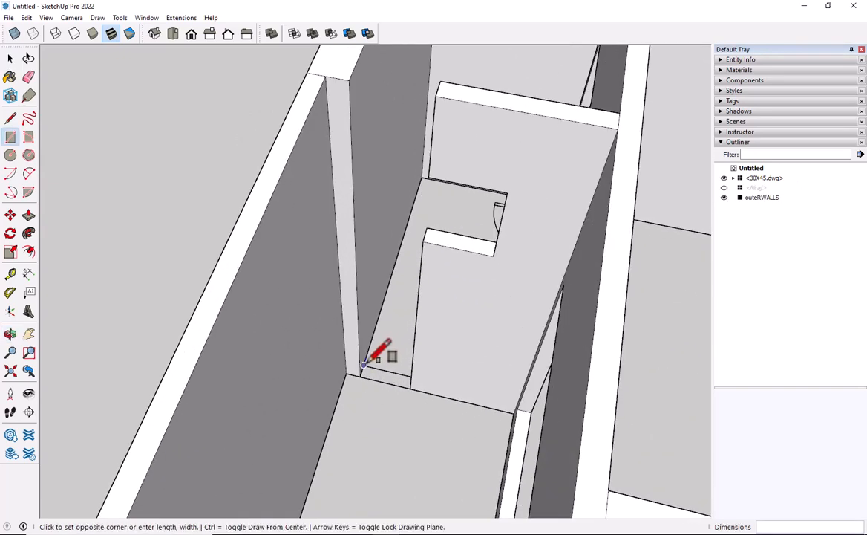
pyautogui.click(411, 387)
pyautogui.press('space')
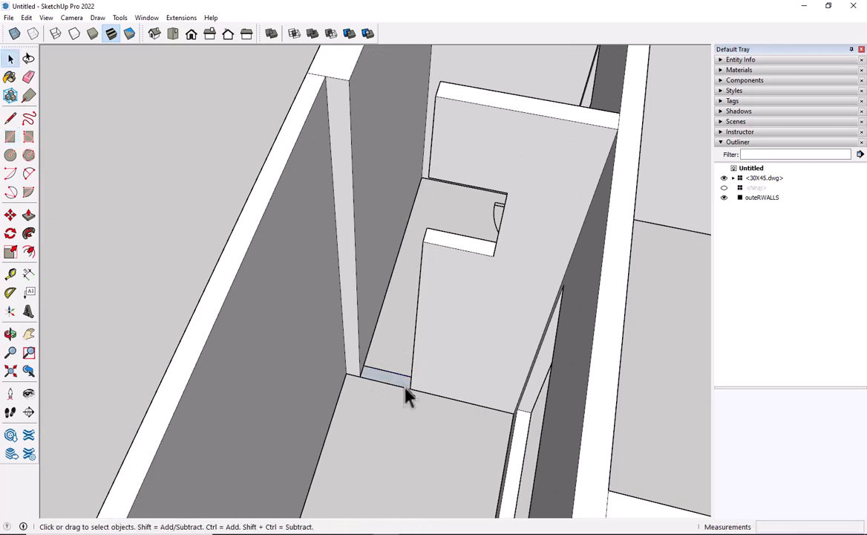
# Step: Push/Pull the rectangle between the short partition wall and the outer wall up to the wall's full height
pyautogui.press('p')
pyautogui.click(403, 381)
pyautogui.click(437, 112)
pyautogui.press('space')
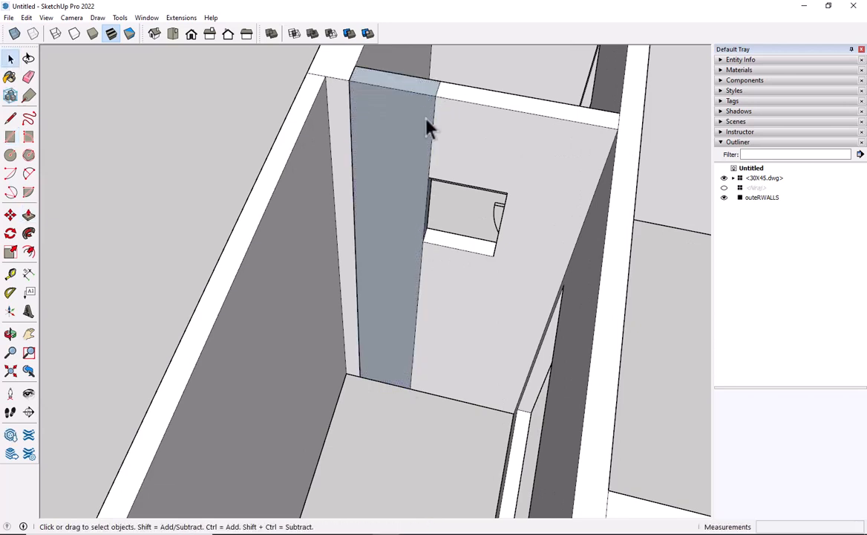
# Step: Erase the seam lines left on the top and both sides of the joined partition wall
pyautogui.press('e')
pyautogui.click(434, 129)
pyautogui.click(437, 87)
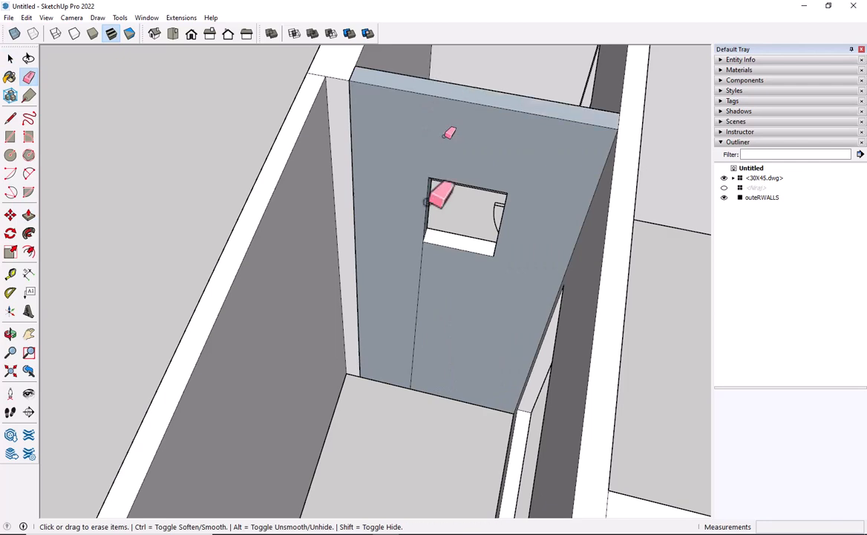
pyautogui.click(416, 317)
pyautogui.scroll(-3, 436, 195)
pyautogui.moveTo(431, 200); pyautogui.dragTo(193, 286, button='middle')
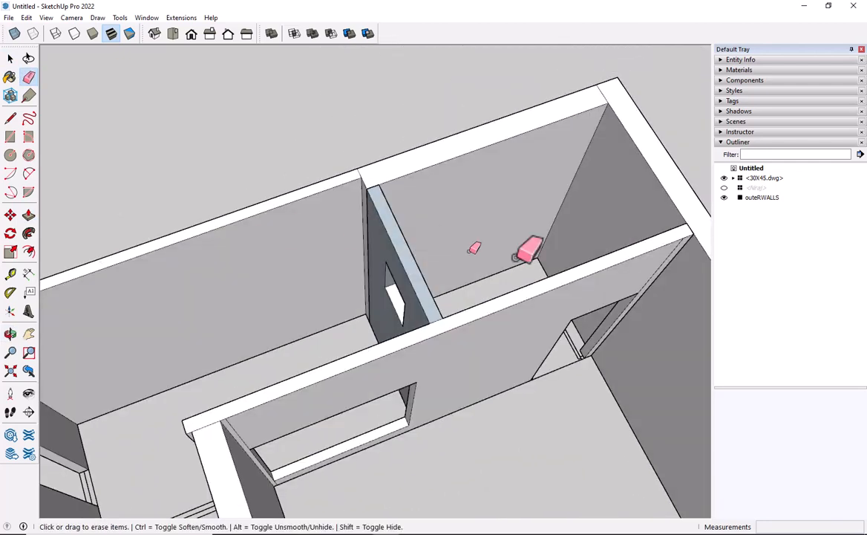
pyautogui.moveTo(551, 267)
pyautogui.mouseDown(button='middle')
pyautogui.moveTo(338, 275)
pyautogui.moveTo(275, 229)
pyautogui.mouseUp(button='middle')
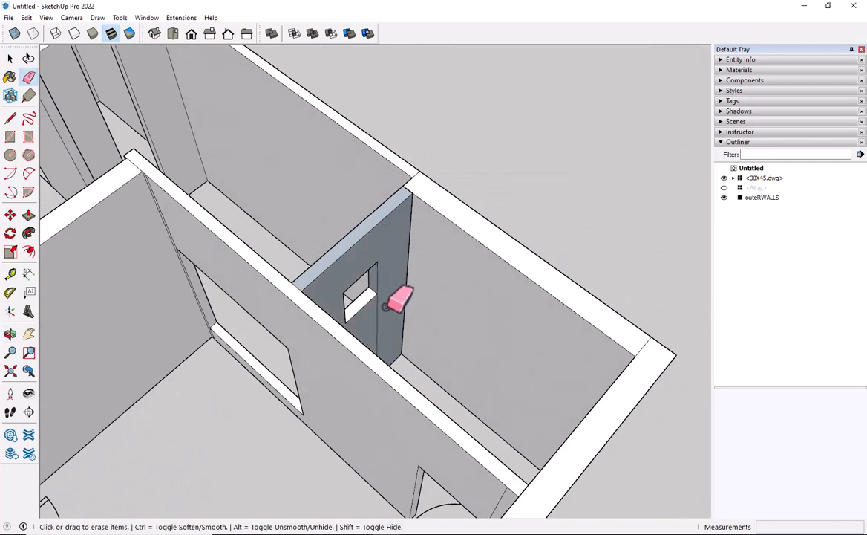
pyautogui.press('space')
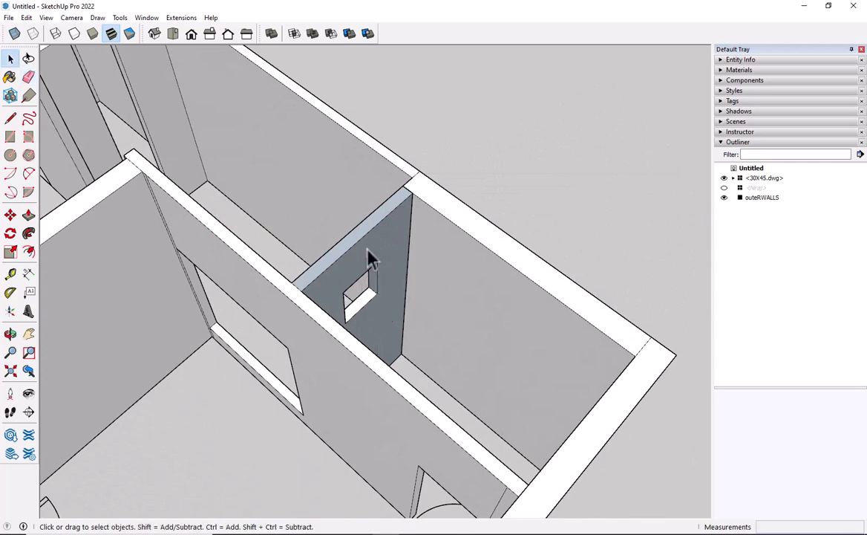
# Step: Select the joined partition wall's top and side faces and reverse them
pyautogui.scroll(-2, 371, 256)
pyautogui.moveTo(354, 253); pyautogui.dragTo(441, 281, button='middle')
pyautogui.scroll(2, 387, 230)
pyautogui.scroll(1, 436, 226)
pyautogui.keyDown('shift'); pyautogui.click(441, 224); pyautogui.keyUp('shift')
pyautogui.scroll(-1, 441, 224)
pyautogui.keyDown('shift'); pyautogui.click(505, 219); pyautogui.keyUp('shift')
pyautogui.scroll(-2, 556, 236)
pyautogui.rightClick(443, 272)
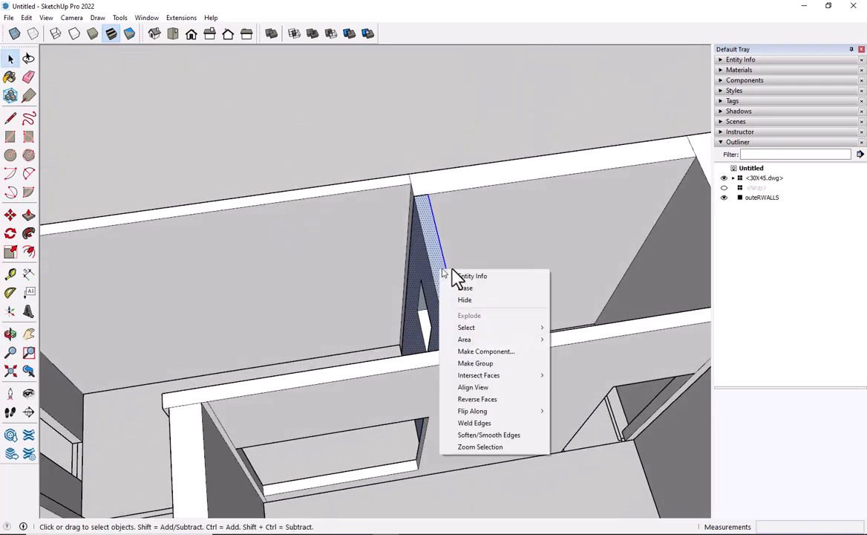
pyautogui.click(498, 399)
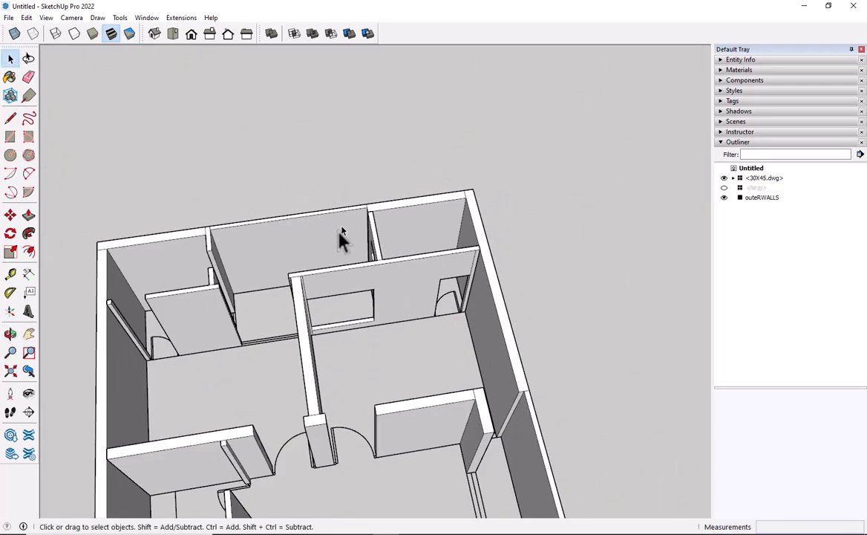
# Step: Examine the completed partition and its square opening, along with the wall at the nearby corner room
pyautogui.moveTo(341, 232); pyautogui.dragTo(616, 126, button='middle')
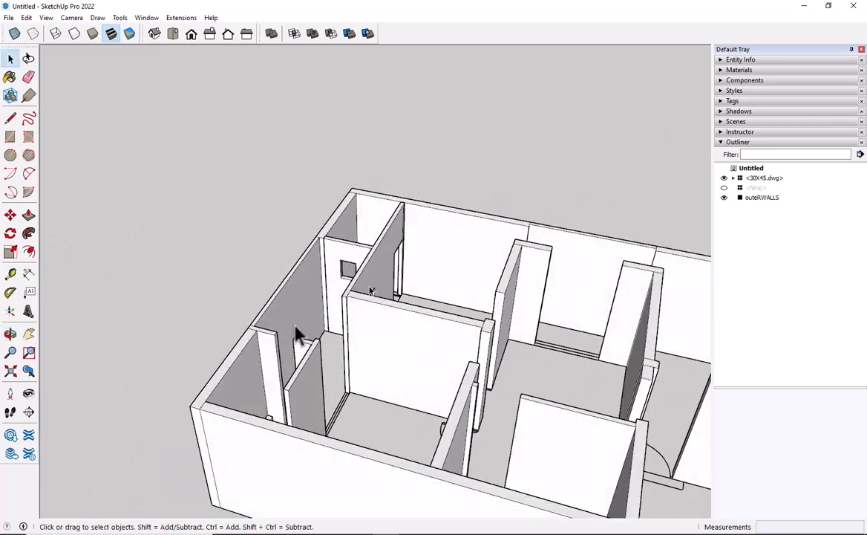
pyautogui.scroll(2, 297, 327)
pyautogui.moveTo(296, 328); pyautogui.dragTo(464, 372, button='middle')
pyautogui.scroll(2, 346, 260)
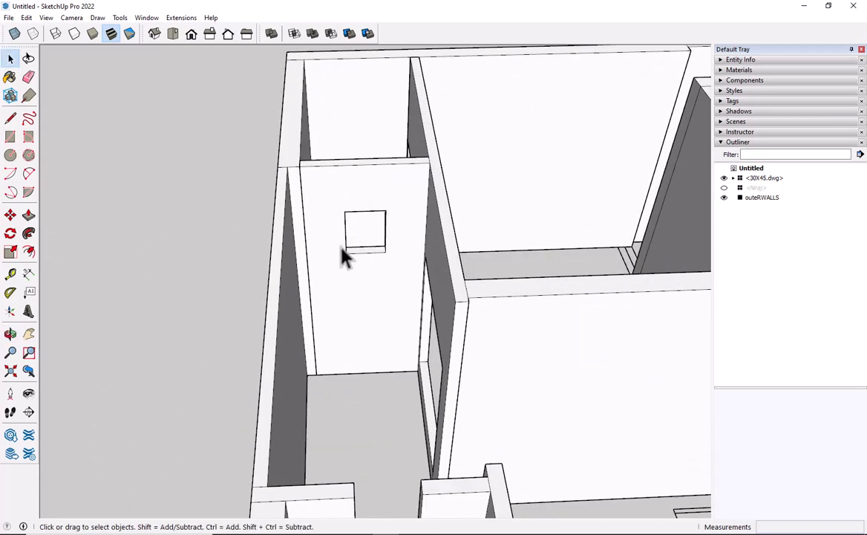
pyautogui.scroll(-3, 386, 316)
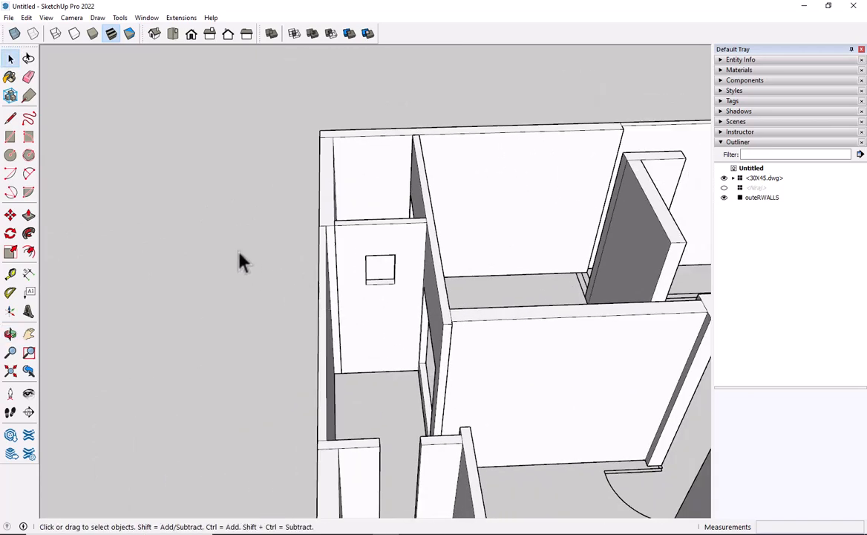
pyautogui.scroll(-1, 493, 410)
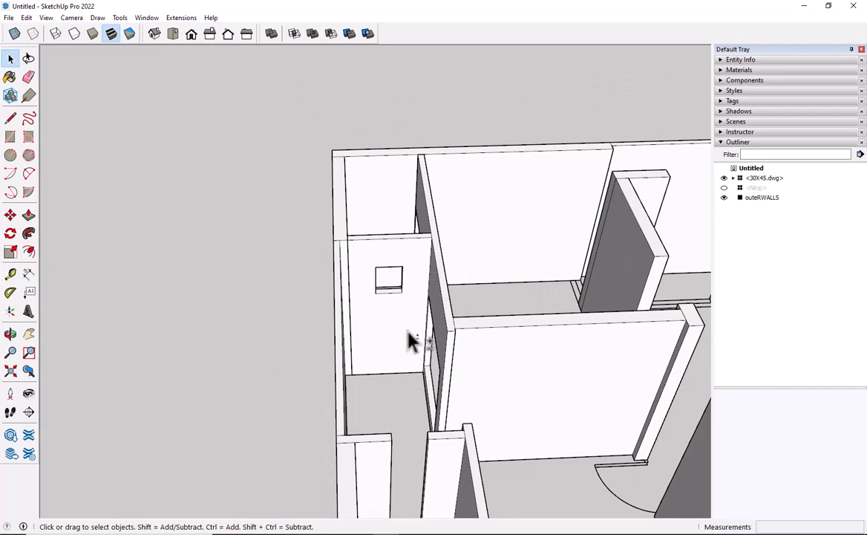
pyautogui.scroll(-3, 401, 401)
pyautogui.moveTo(396, 426); pyautogui.dragTo(430, 323, button='middle')
pyautogui.scroll(3, 534, 412)
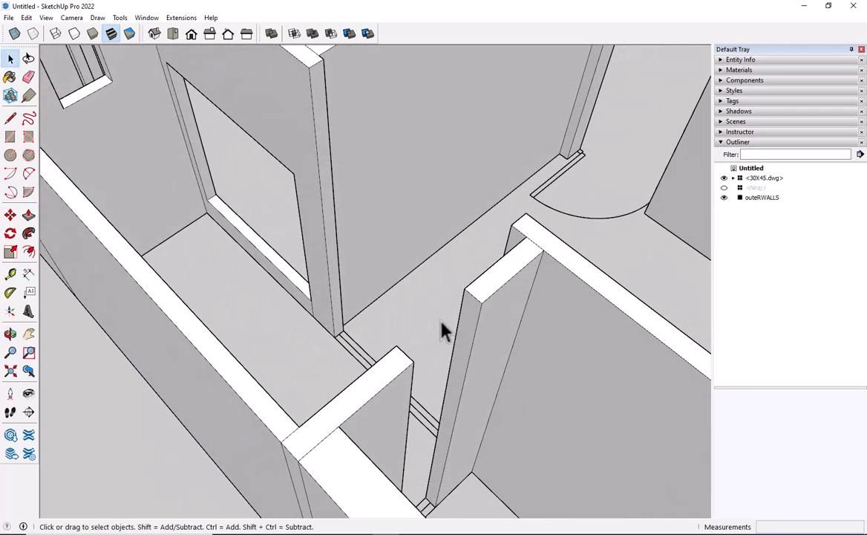
# Step: Place a guide at 7' on the end face of the corner room's partition and hide the outeRWALLS group
pyautogui.press('t')
pyautogui.scroll(1, 425, 453)
pyautogui.click(482, 255)
pyautogui.write("7'")
pyautogui.press('Return')
pyautogui.scroll(3, 424, 448)
pyautogui.click(531, 101)
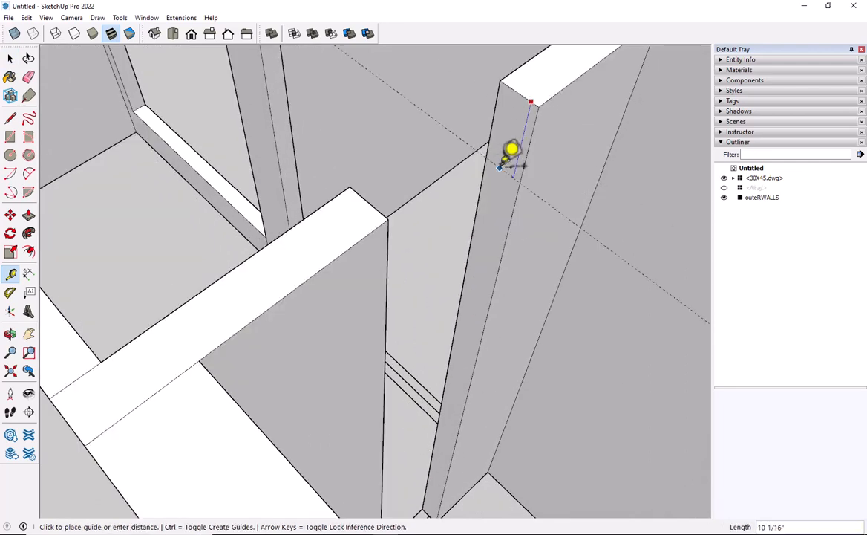
pyautogui.press('Escape')
pyautogui.scroll(-2, 416, 460)
pyautogui.moveTo(416, 461); pyautogui.dragTo(410, 486, button='middle')
pyautogui.click(410, 485)
pyautogui.scroll(4, 408, 475)
pyautogui.click(478, 336)
pyautogui.scroll(-4, 493, 252)
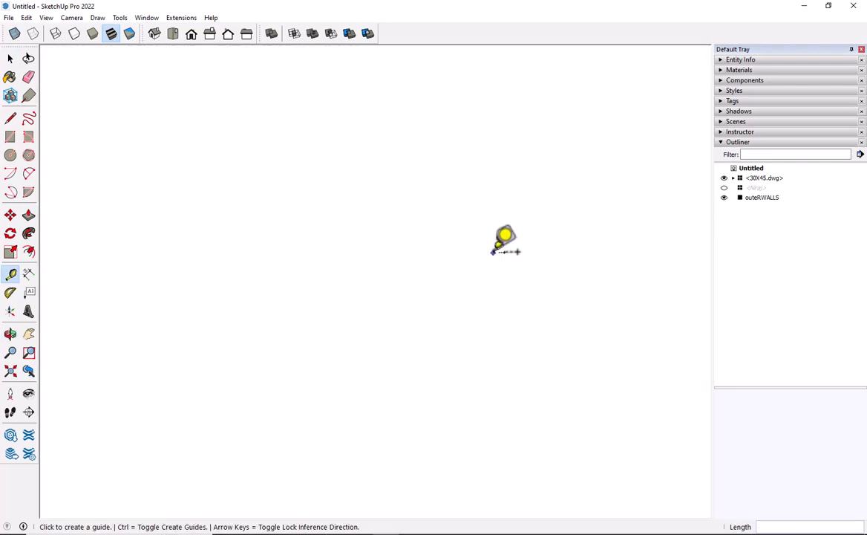
pyautogui.scroll(-4, 492, 253)
pyautogui.scroll(3, 463, 254)
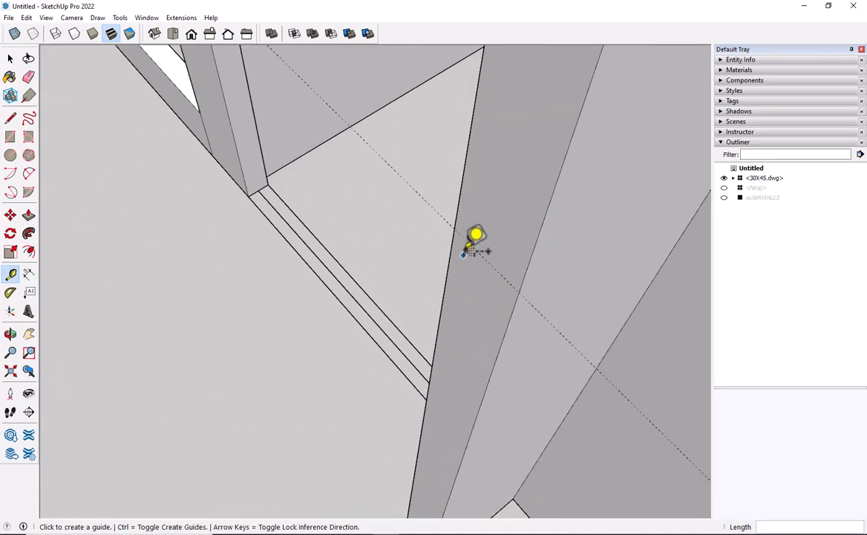
# Step: Place another guide 2' above the 7' guide on the corner room partition's end face
pyautogui.click(470, 244)
pyautogui.write("2'")
pyautogui.press('Return')
pyautogui.scroll(-5, 497, 134)
pyautogui.moveTo(495, 250); pyautogui.dragTo(489, 222, button='middle')
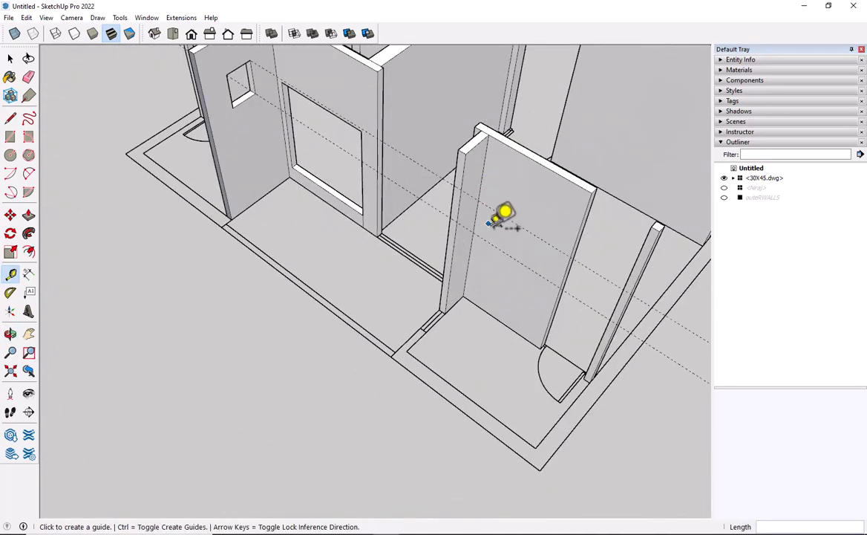
# Step: Split the corner room partition's end face along both guides and Push/Pull its upper and lower parts outward, leaving the middle band open
pyautogui.scroll(4, 479, 192)
pyautogui.press('l')
pyautogui.press('space')
pyautogui.scroll(-4, 524, 177)
pyautogui.press('p')
pyautogui.click(496, 282)
pyautogui.click(450, 392)
pyautogui.doubleClick(528, 146)
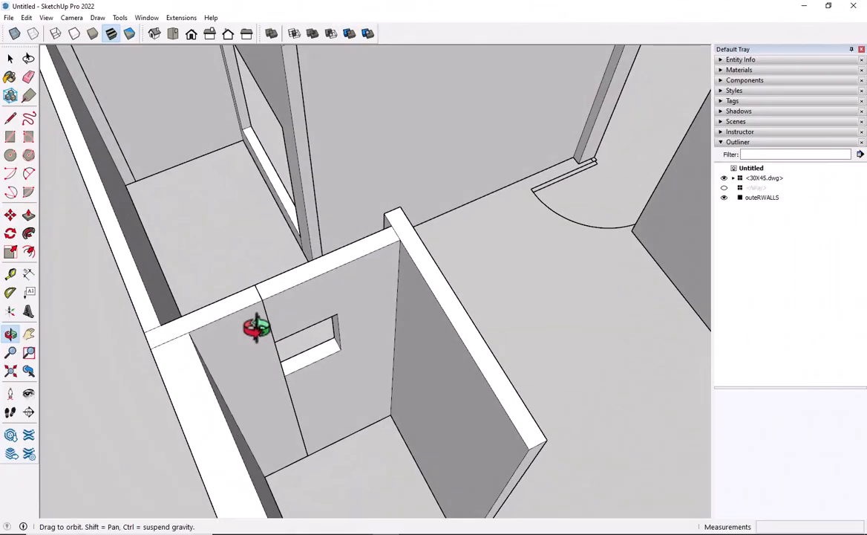
# Step: Examine the seam beside the corner room partition's opening and compare it with the finished first partition
pyautogui.scroll(3, 271, 311)
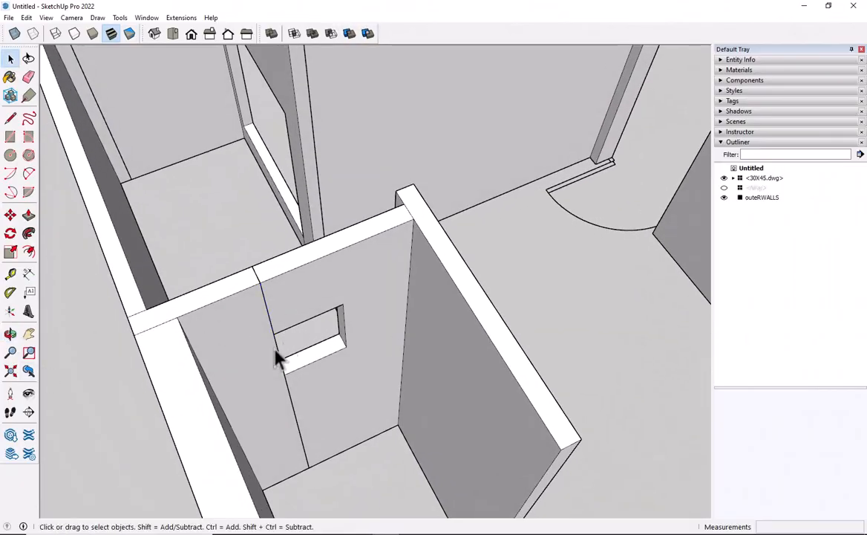
pyautogui.click(241, 310)
pyautogui.click(357, 282)
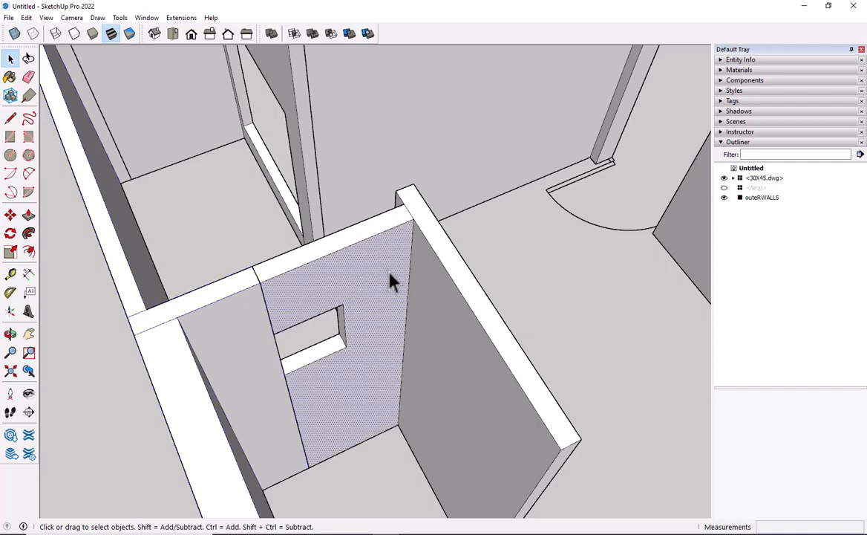
pyautogui.keyDown('shift'); pyautogui.moveTo(354, 246); pyautogui.dragTo(378, 269, button='middle'); pyautogui.keyUp('shift')
pyautogui.scroll(2, 369, 304)
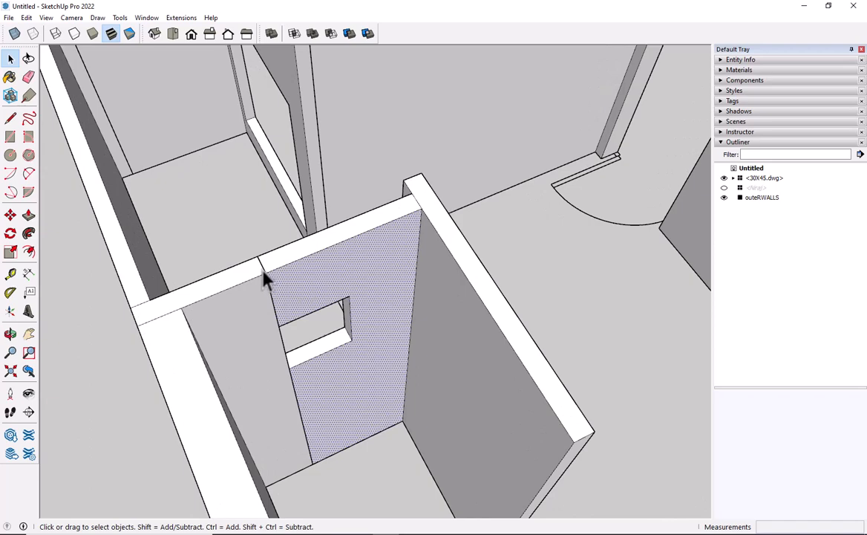
pyautogui.moveTo(271, 291); pyautogui.dragTo(184, 72, button='middle')
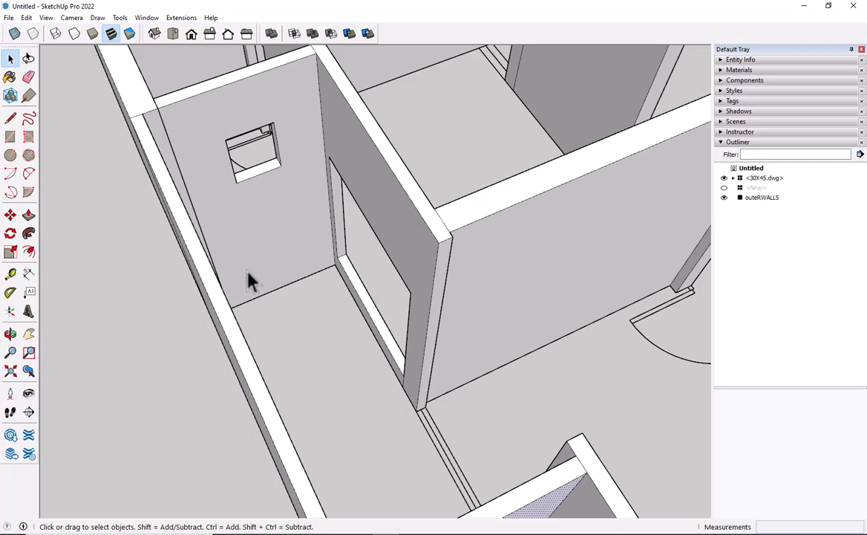
pyautogui.scroll(-7, 248, 273)
pyautogui.keyDown('shift'); pyautogui.moveTo(313, 300); pyautogui.dragTo(257, 272, button='middle'); pyautogui.keyUp('shift')
pyautogui.scroll(7, 256, 272)
pyautogui.scroll(-1, 221, 298)
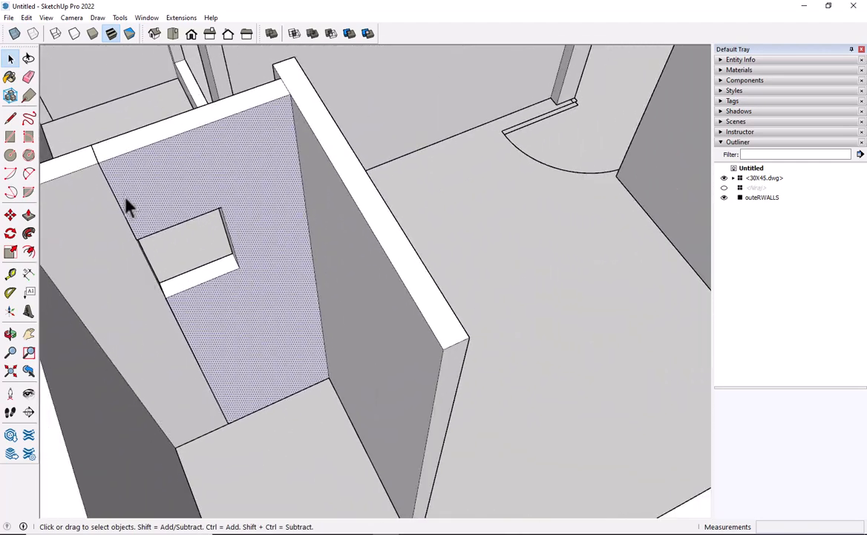
pyautogui.scroll(1, 108, 195)
pyautogui.scroll(-4, 199, 210)
pyautogui.moveTo(151, 220); pyautogui.dragTo(204, 236, button='middle')
pyautogui.scroll(3, 190, 239)
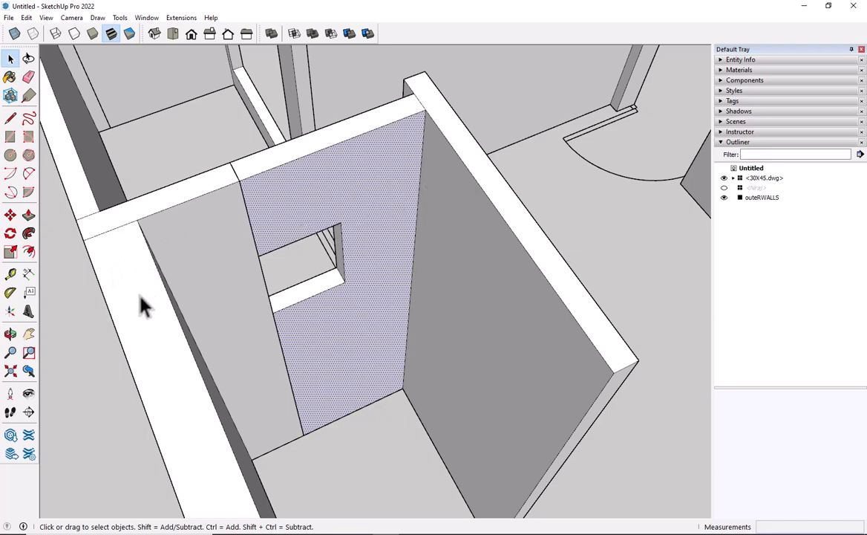
pyautogui.moveTo(143, 306)
pyautogui.mouseDown(button='middle')
pyautogui.moveTo(130, 335)
pyautogui.moveTo(151, 335)
pyautogui.moveTo(160, 306)
pyautogui.mouseUp(button='middle')
# Step: Open the outeRWALLS group and Push/Pull the top of the filler piece beside the corner room partition 11' down to the floor
pyautogui.click(159, 308)
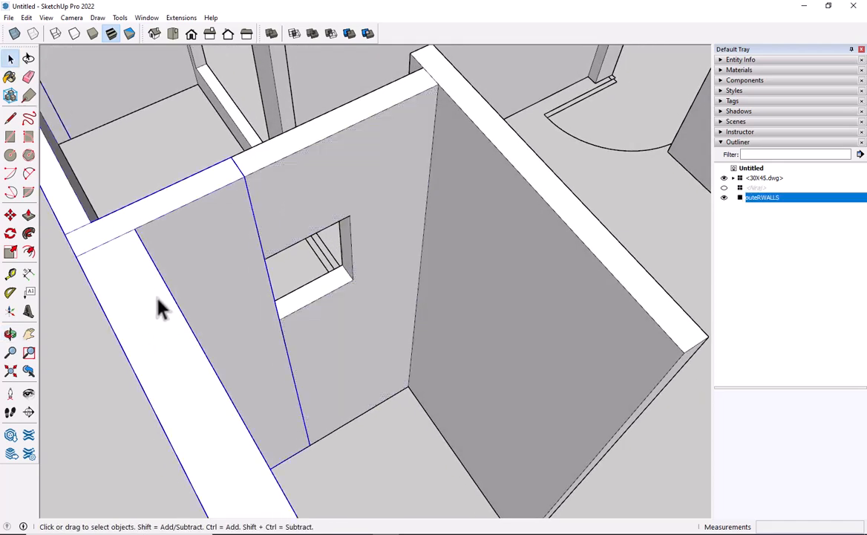
pyautogui.doubleClick(158, 310)
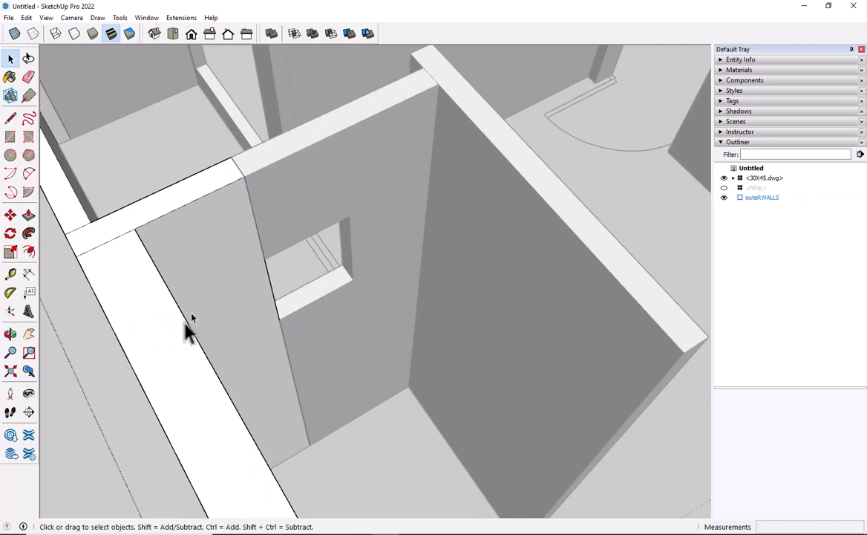
pyautogui.scroll(1, 185, 324)
pyautogui.press('f')
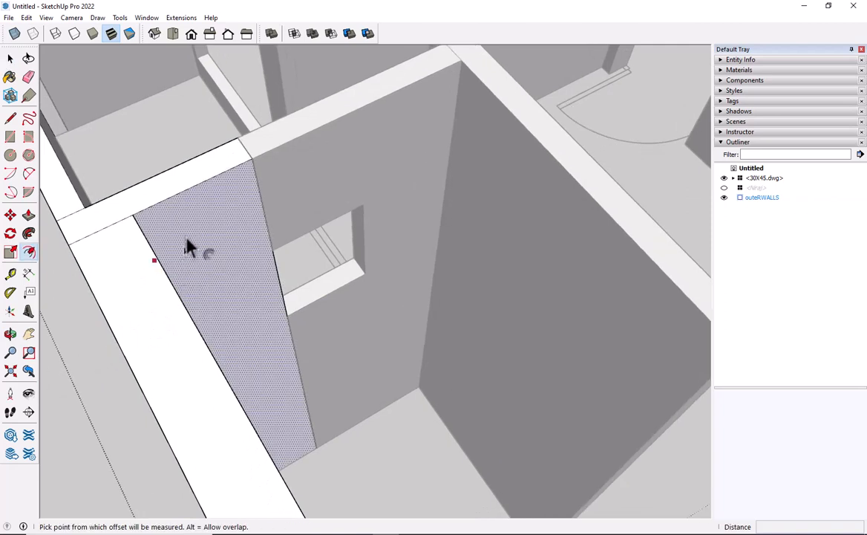
pyautogui.press('p')
pyautogui.click(180, 191)
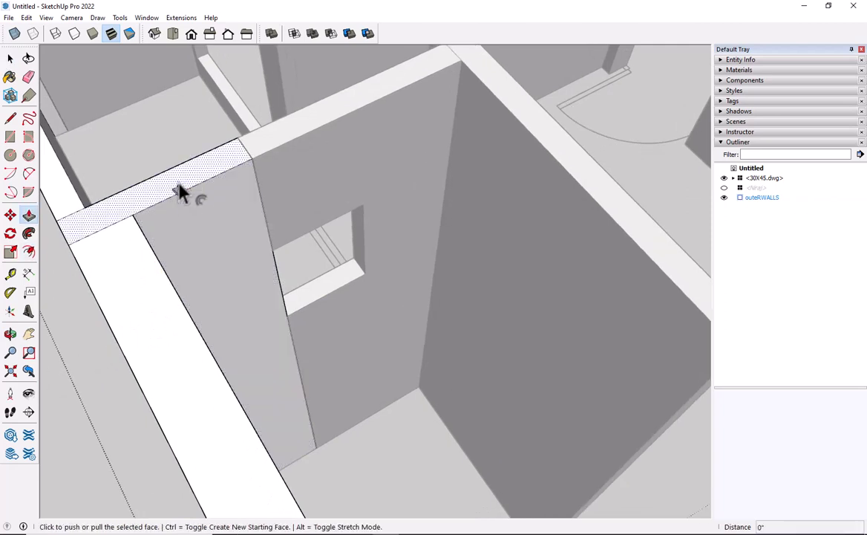
pyautogui.click(180, 192)
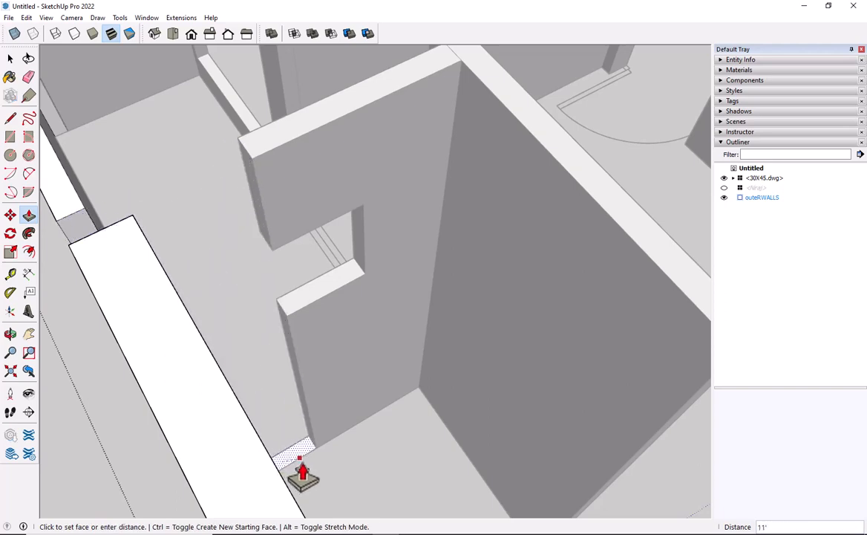
pyautogui.click(303, 469)
pyautogui.scroll(-2, 304, 471)
pyautogui.moveTo(201, 480); pyautogui.dragTo(390, 481, button='middle')
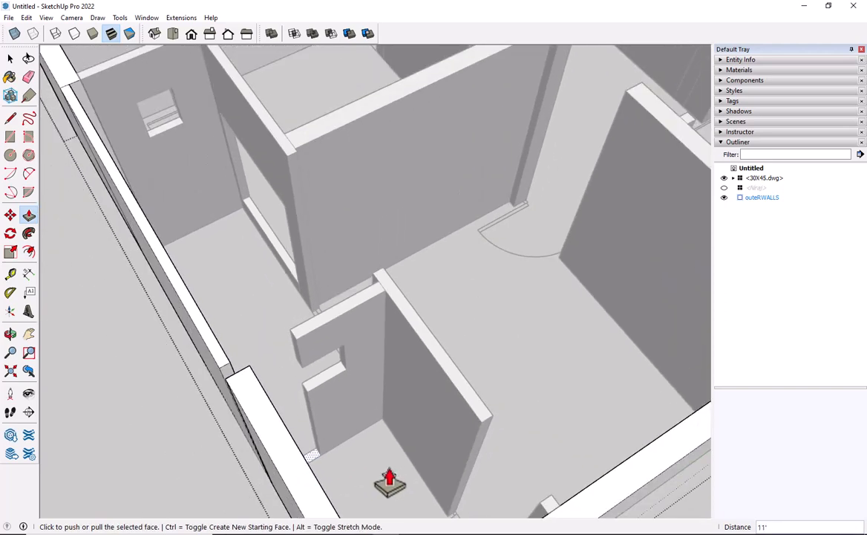
pyautogui.moveTo(274, 484); pyautogui.dragTo(331, 438, button='middle')
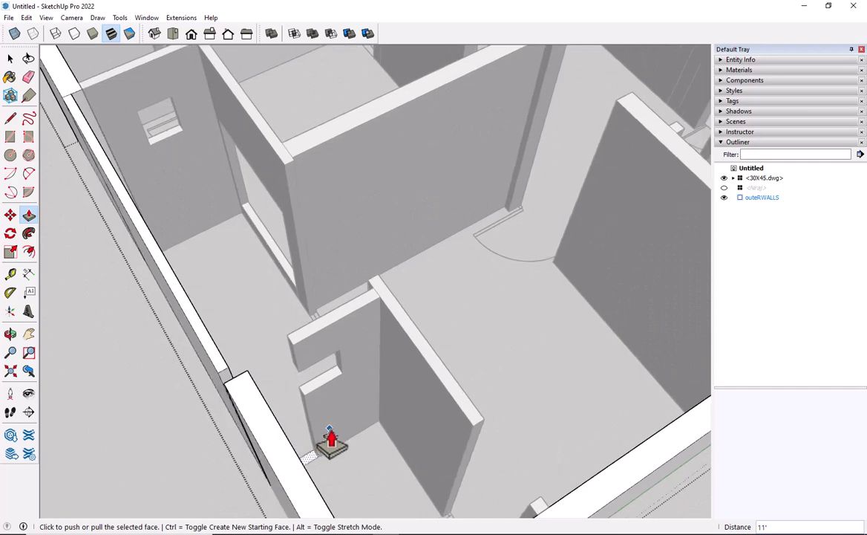
pyautogui.scroll(1, 397, 478)
pyautogui.moveTo(325, 491)
pyautogui.mouseDown(button='middle')
pyautogui.moveTo(309, 471)
pyautogui.moveTo(336, 465)
pyautogui.moveTo(281, 475)
pyautogui.mouseUp(button='middle')
pyautogui.scroll(3, 252, 465)
pyautogui.press('e')
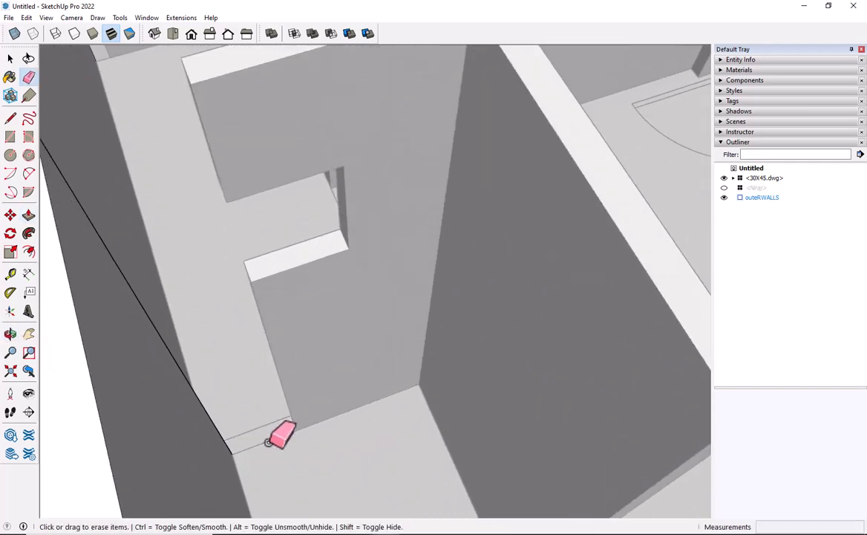
pyautogui.press('space')
# Step: Push/Pull the thick outer wall's end face across the gap to meet the adjoining thinner outer wall
pyautogui.moveTo(223, 412)
pyautogui.mouseDown(button='middle')
pyautogui.moveTo(193, 401)
pyautogui.moveTo(465, 459)
pyautogui.moveTo(382, 457)
pyautogui.mouseUp(button='middle')
pyautogui.scroll(2, 382, 457)
pyautogui.scroll(2, 411, 429)
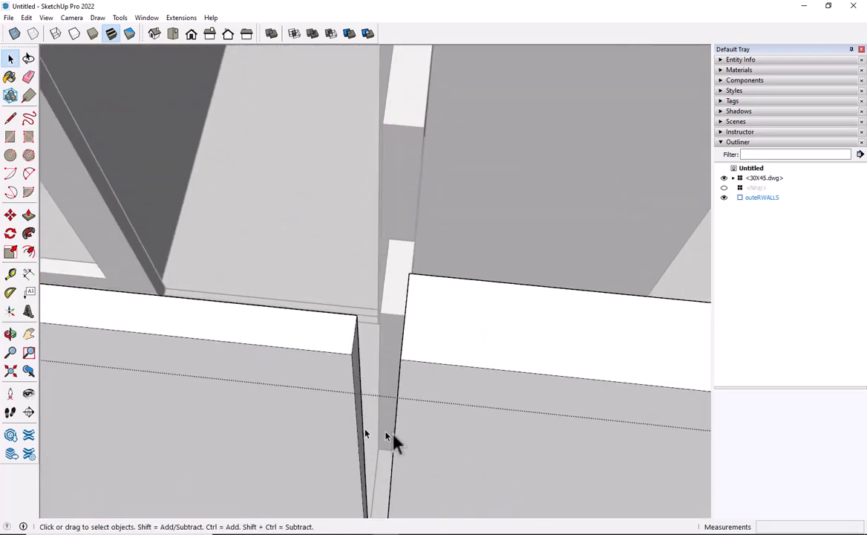
pyautogui.scroll(2, 483, 449)
pyautogui.moveTo(445, 455); pyautogui.dragTo(510, 418, button='middle')
pyautogui.press('p')
pyautogui.click(474, 387)
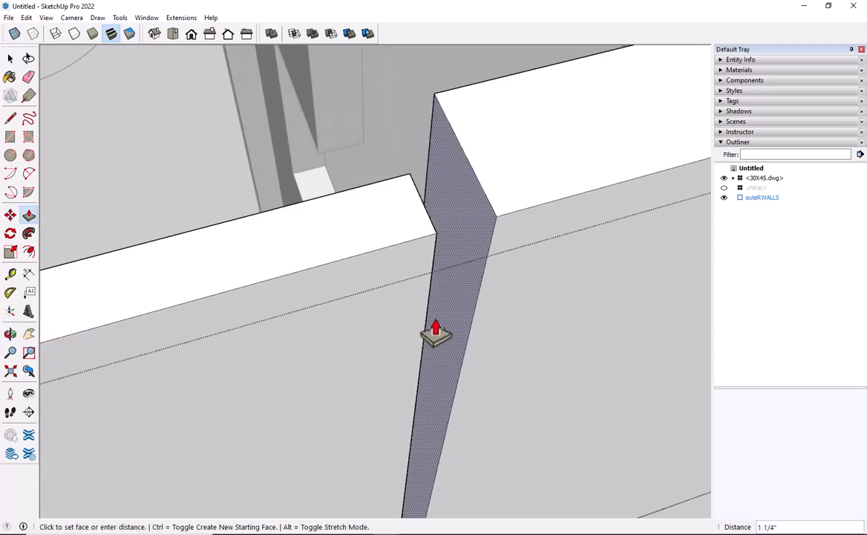
pyautogui.click(435, 260)
# Step: Erase the seam lines on the top and outer face where the two outer wall sections meet
pyautogui.press('space')
pyautogui.press('e')
pyautogui.moveTo(421, 230); pyautogui.dragTo(450, 218)
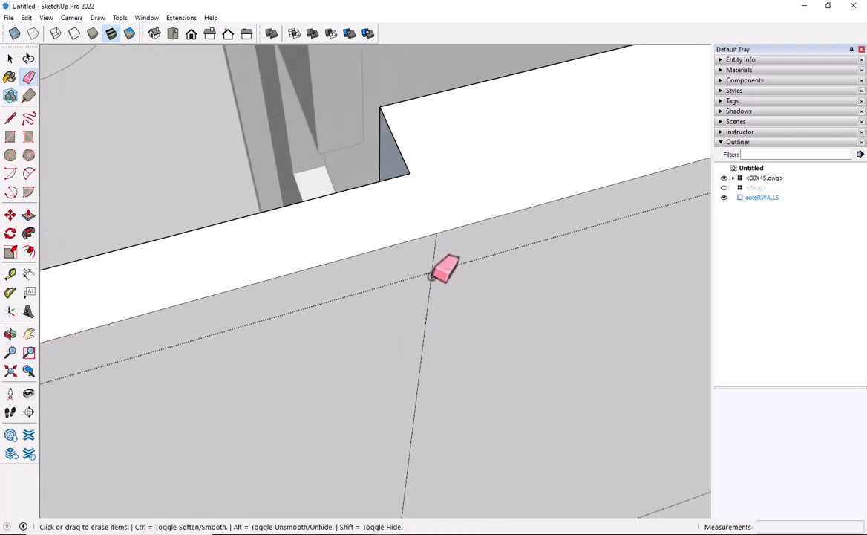
pyautogui.moveTo(431, 275); pyautogui.dragTo(450, 272)
pyautogui.press('space')
pyautogui.scroll(-1, 450, 272)
pyautogui.moveTo(455, 282); pyautogui.dragTo(180, 372, button='middle')
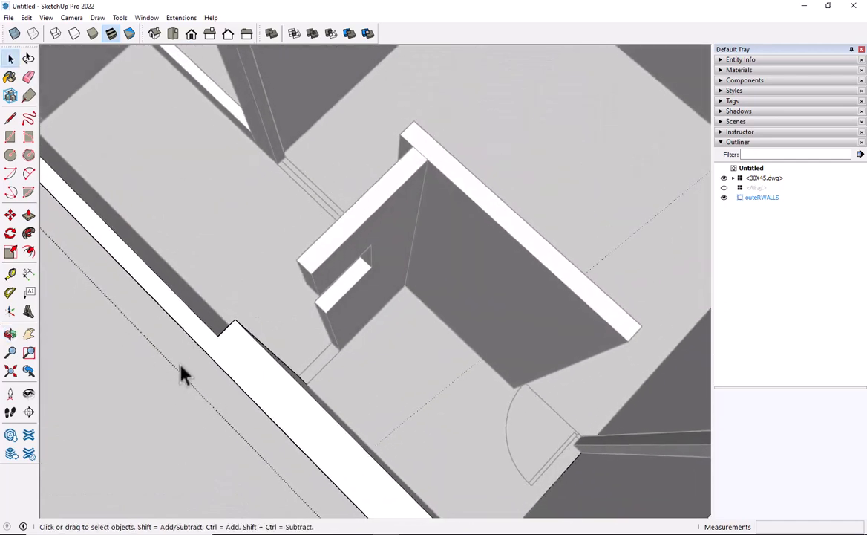
# Step: Draw a 1'6" by 4 1/2" rectangle across the gap between the outer wall and the corner room partition, and Push/Pull it 11'
pyautogui.scroll(2, 353, 380)
pyautogui.moveTo(349, 372); pyautogui.dragTo(329, 310, button='middle')
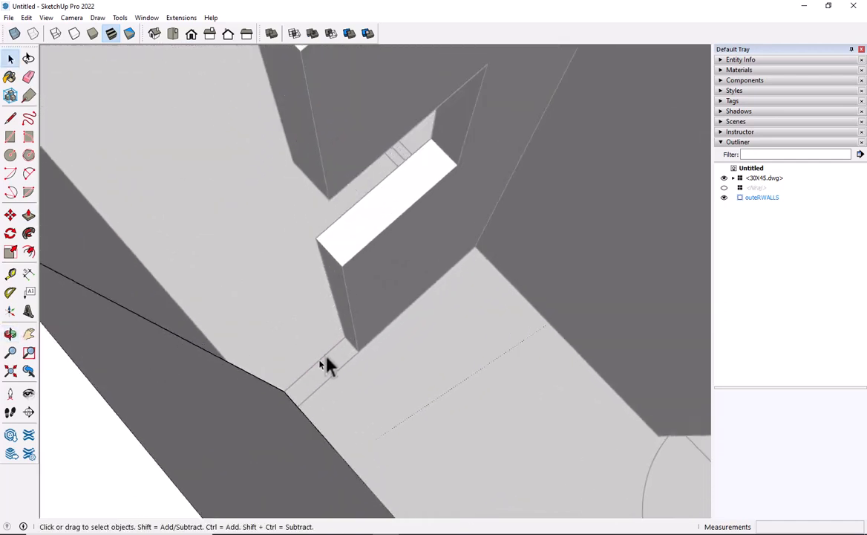
pyautogui.scroll(-3, 260, 436)
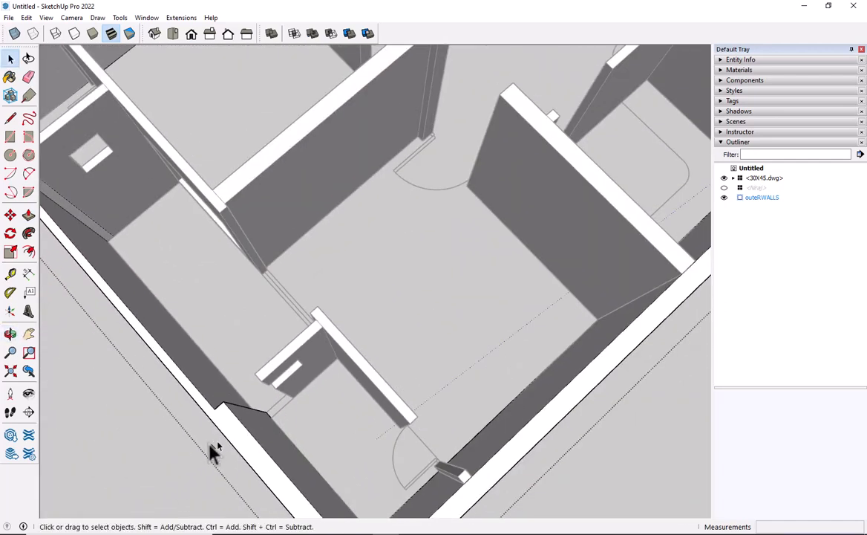
pyautogui.scroll(6, 170, 455)
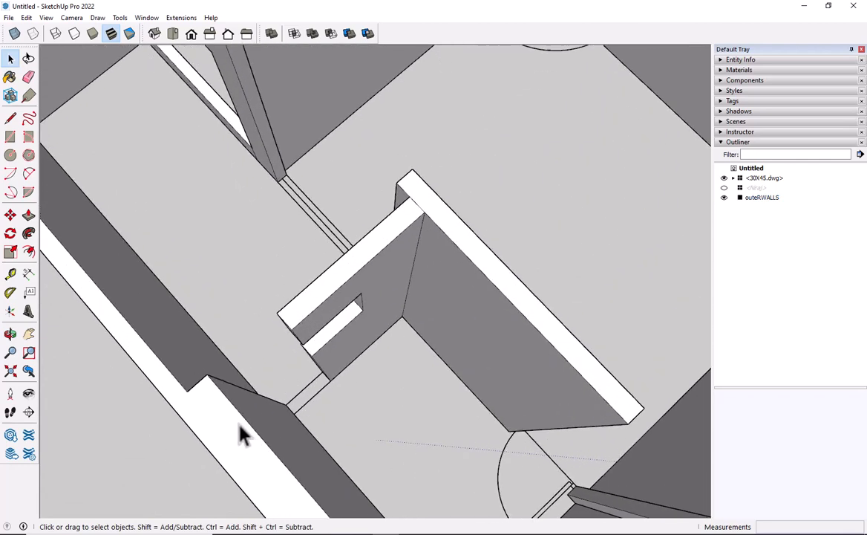
pyautogui.press('r')
pyautogui.click(294, 400)
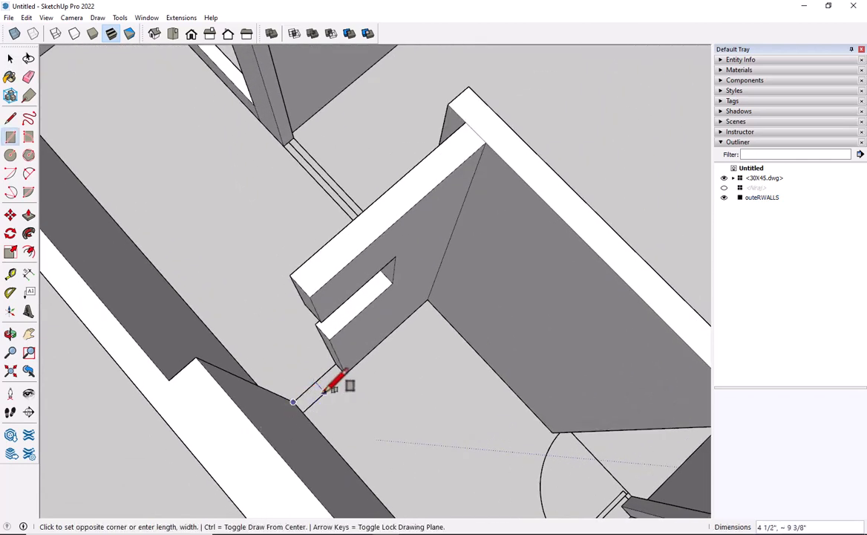
pyautogui.click(346, 370)
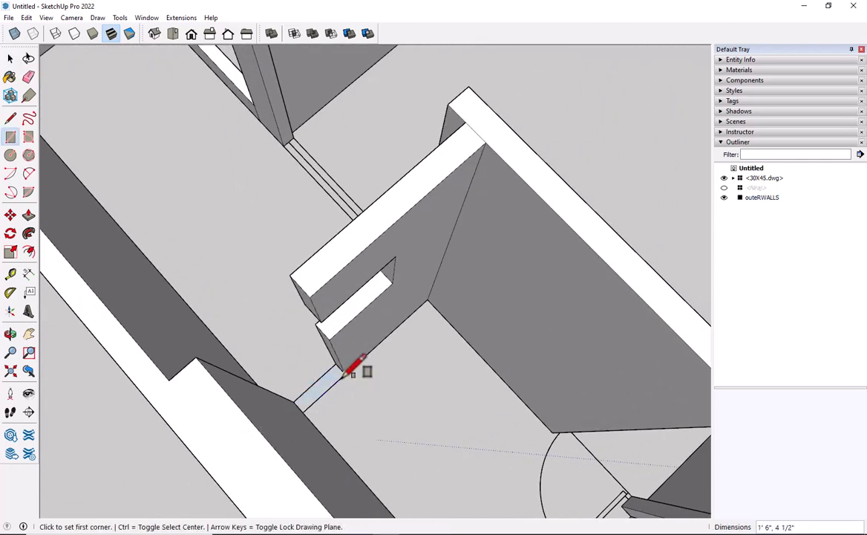
pyautogui.press('p')
pyautogui.click(330, 388)
pyautogui.click(326, 291)
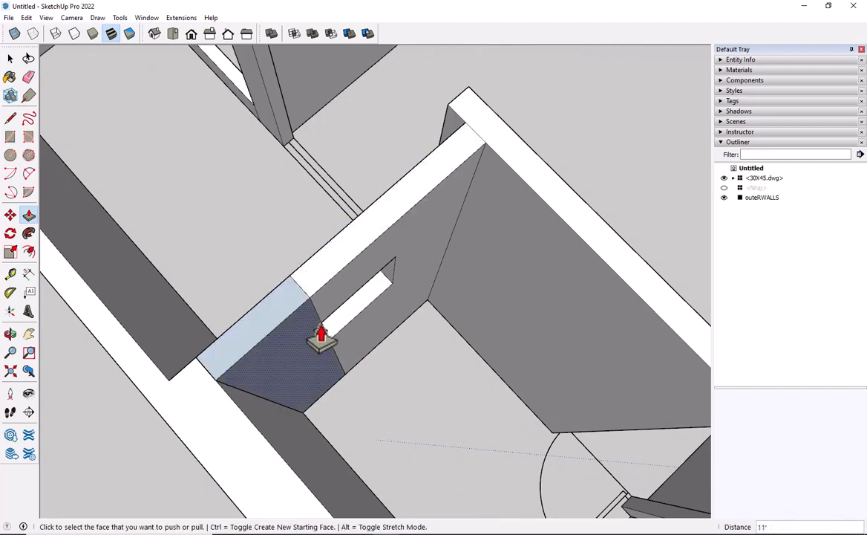
# Step: Erase the vertical seam beside the ventilator opening and reverse the orientation of the merged partition face
pyautogui.moveTo(321, 338)
pyautogui.mouseDown(button='middle')
pyautogui.moveTo(325, 395)
pyautogui.moveTo(246, 294)
pyautogui.moveTo(169, 308)
pyautogui.moveTo(189, 375)
pyautogui.mouseUp(button='middle')
pyautogui.press('r')
pyautogui.press('e')
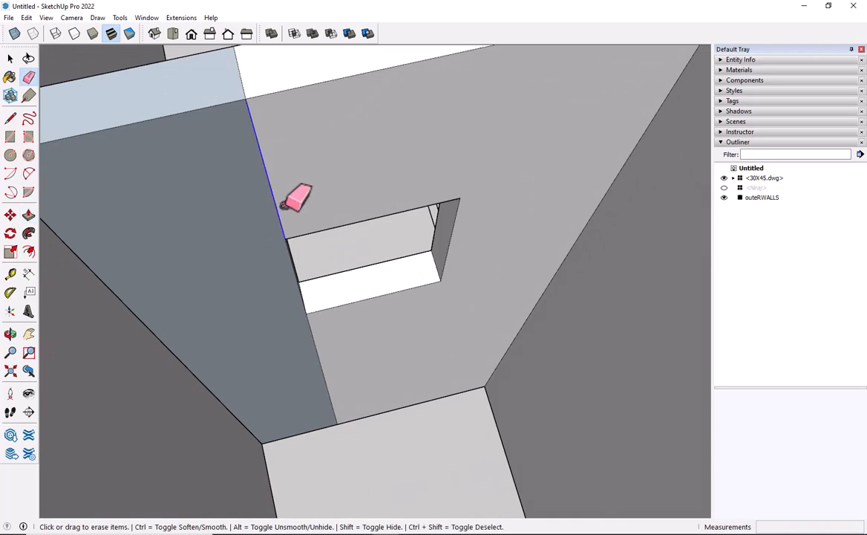
pyautogui.click(282, 205)
pyautogui.press('space')
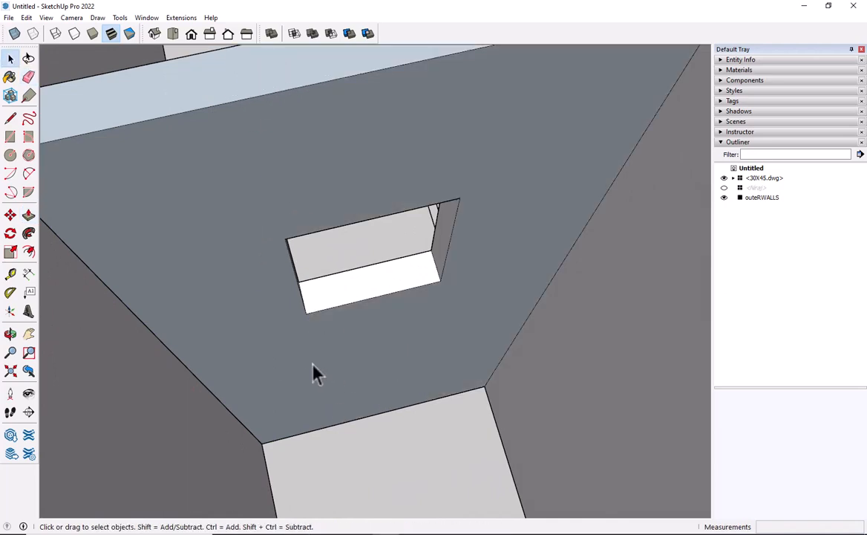
pyautogui.rightClick(311, 364)
pyautogui.click(377, 471)
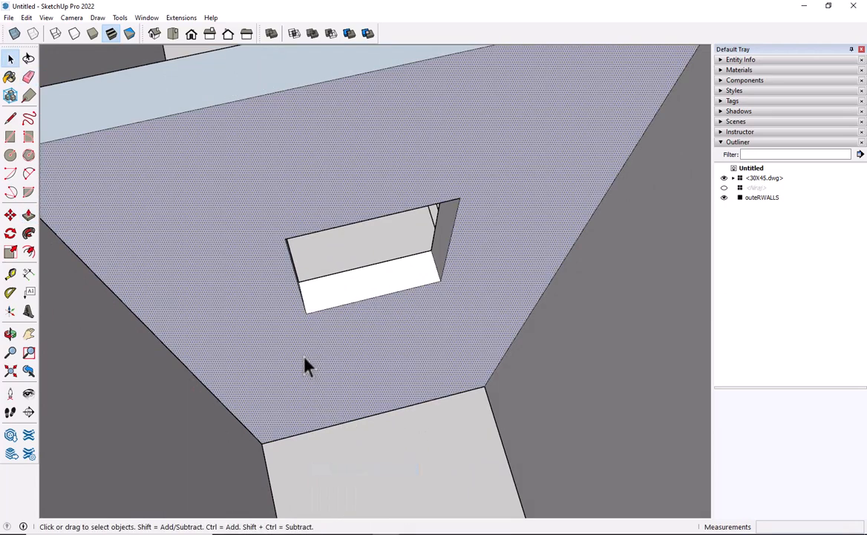
# Step: Try to erase the seam on top where the ventilator partition meets the adjoining perpendicular wall
pyautogui.scroll(-3, 306, 364)
pyautogui.keyDown('shift'); pyautogui.moveTo(411, 362); pyautogui.dragTo(501, 327, button='middle'); pyautogui.keyUp('shift')
pyautogui.scroll(4, 512, 308)
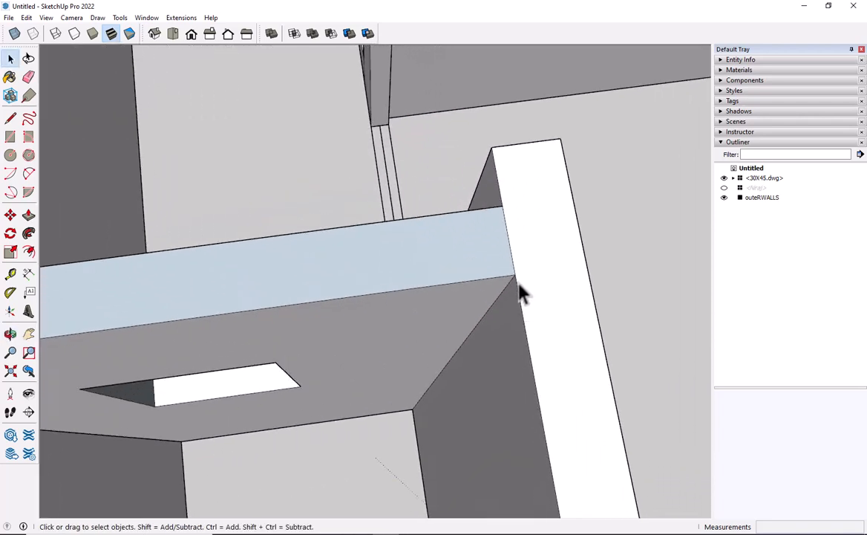
pyautogui.press('e')
pyautogui.click(512, 249)
pyautogui.press('space')
pyautogui.scroll(-3, 403, 259)
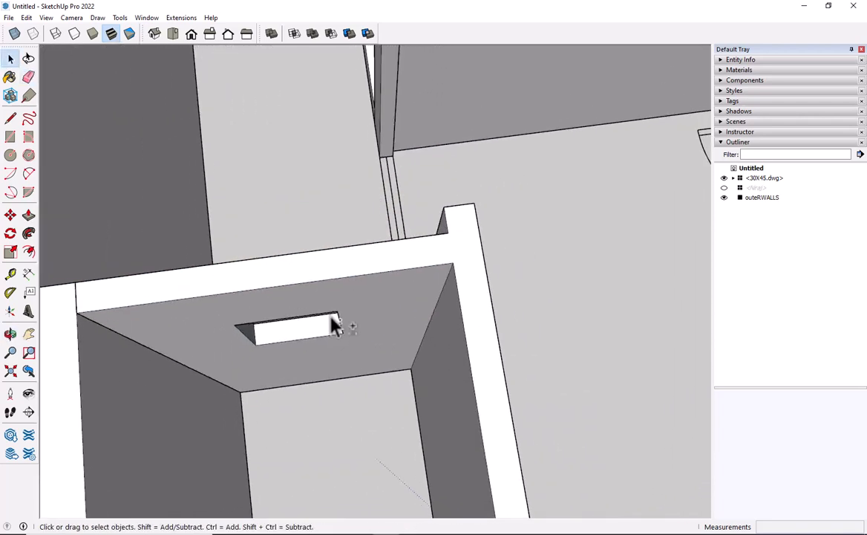
pyautogui.scroll(-2, 420, 301)
pyautogui.scroll(5, 138, 300)
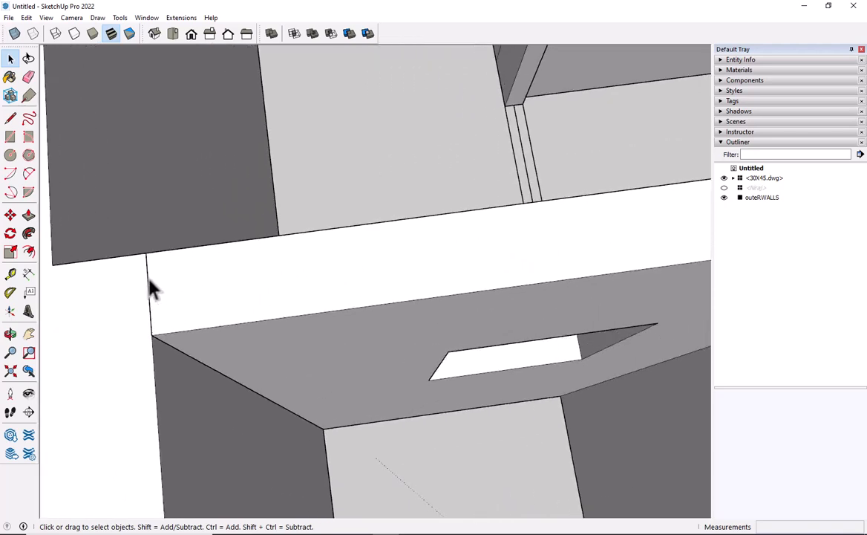
pyautogui.moveTo(146, 293); pyautogui.dragTo(122, 320, button='middle')
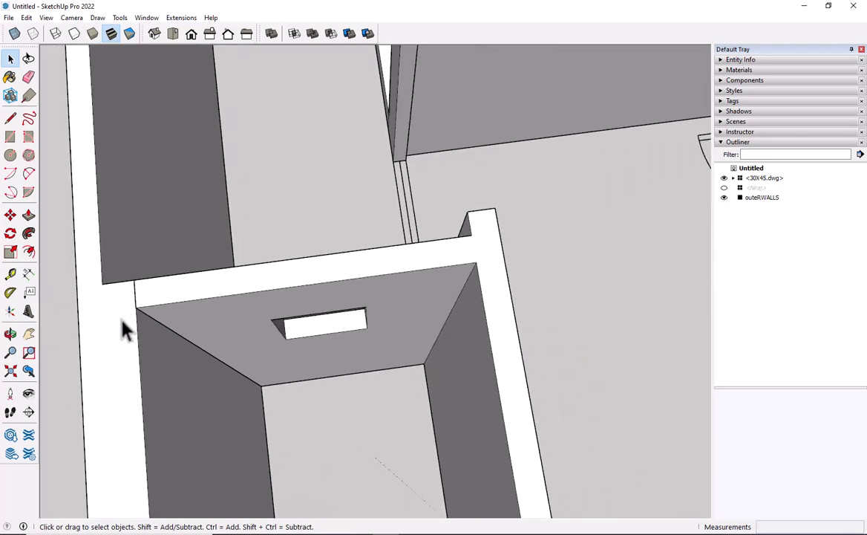
# Step: Place a guide 4' below the top edge on the end face of the corner room wall at its doorway
pyautogui.scroll(-3, 220, 303)
pyautogui.moveTo(228, 344); pyautogui.dragTo(210, 402, button='middle')
pyautogui.scroll(3, 247, 353)
pyautogui.scroll(3, 232, 397)
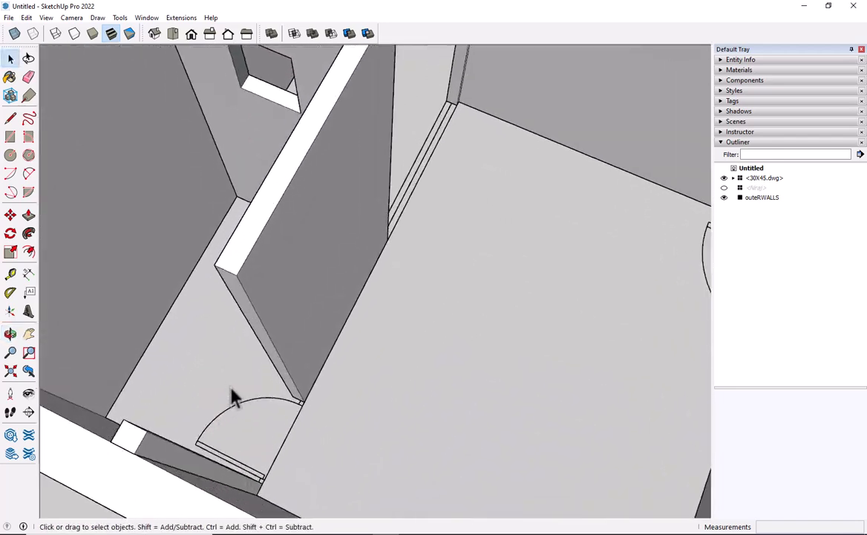
pyautogui.press('t')
pyautogui.click(225, 269)
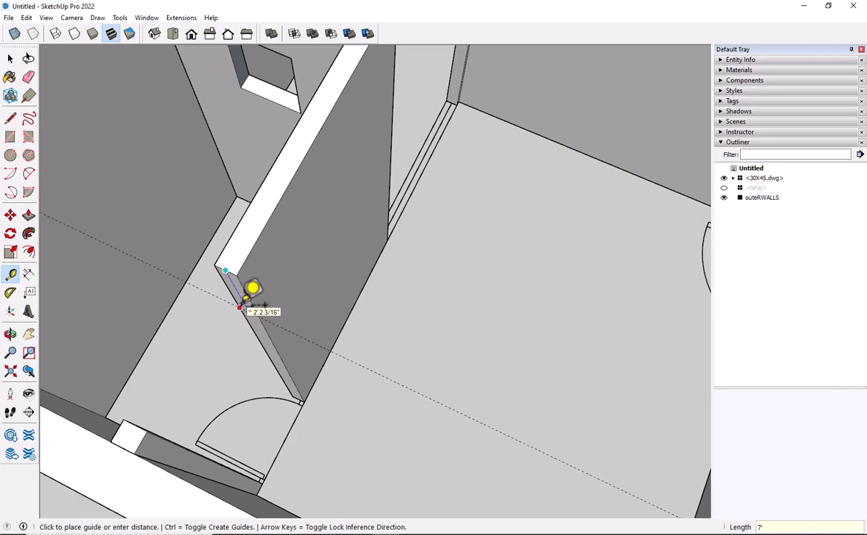
pyautogui.press('Return')
pyautogui.click(226, 269)
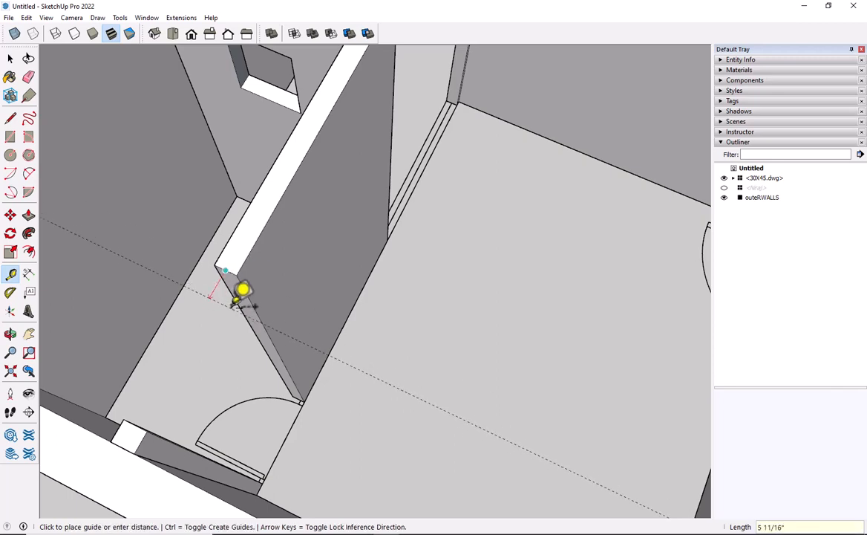
pyautogui.scroll(1, 240, 303)
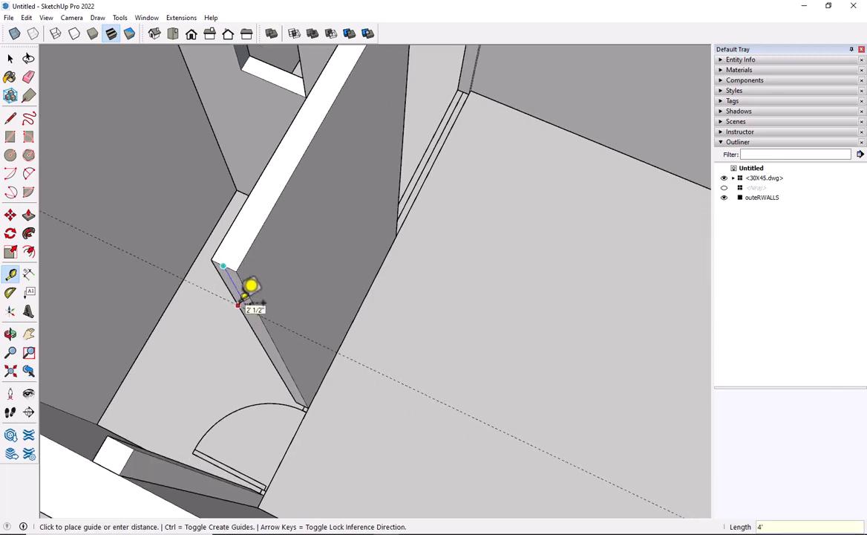
pyautogui.write("4'")
pyautogui.press('Return')
# Step: Draw a line across the wall's end face along the guide and Push/Pull the upper part 2'6" over the doorway
pyautogui.scroll(1, 242, 312)
pyautogui.press('l')
pyautogui.scroll(1, 236, 329)
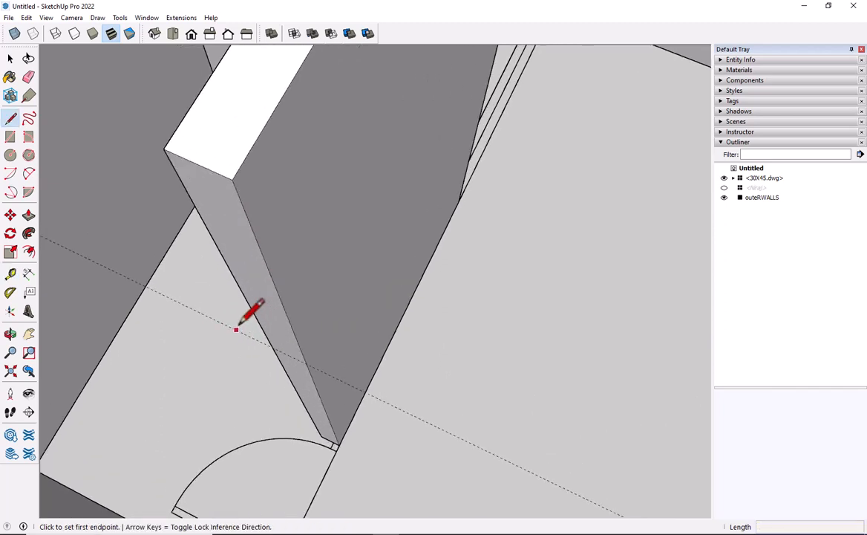
pyautogui.click(273, 345)
pyautogui.click(306, 363)
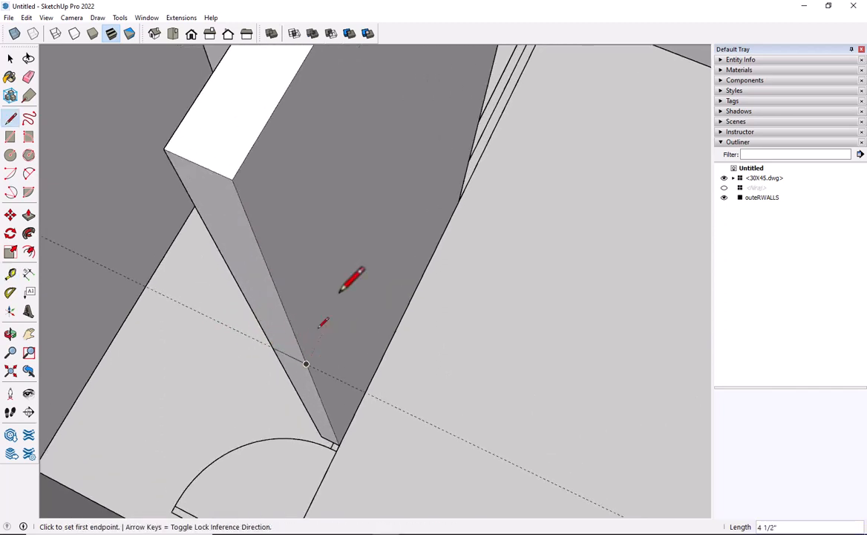
pyautogui.press('p')
pyautogui.click(265, 303)
pyautogui.scroll(-4, 253, 392)
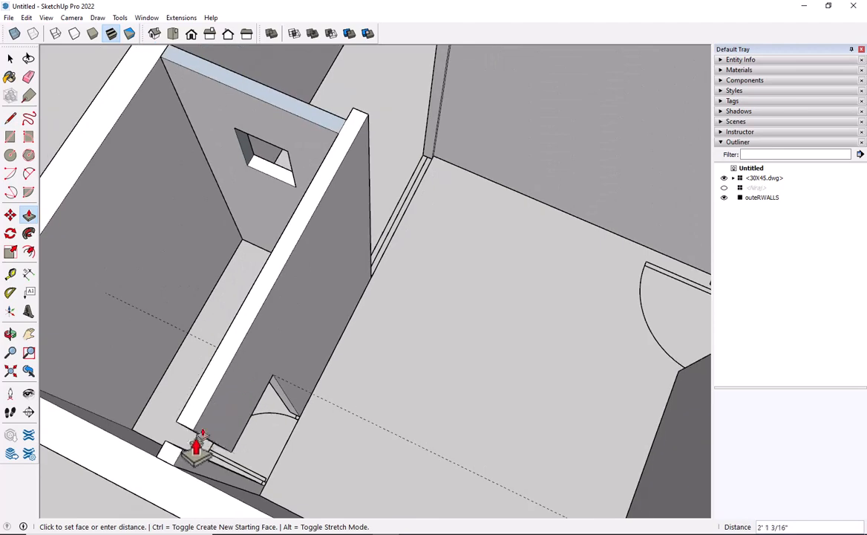
pyautogui.click(182, 459)
pyautogui.scroll(-3, 234, 418)
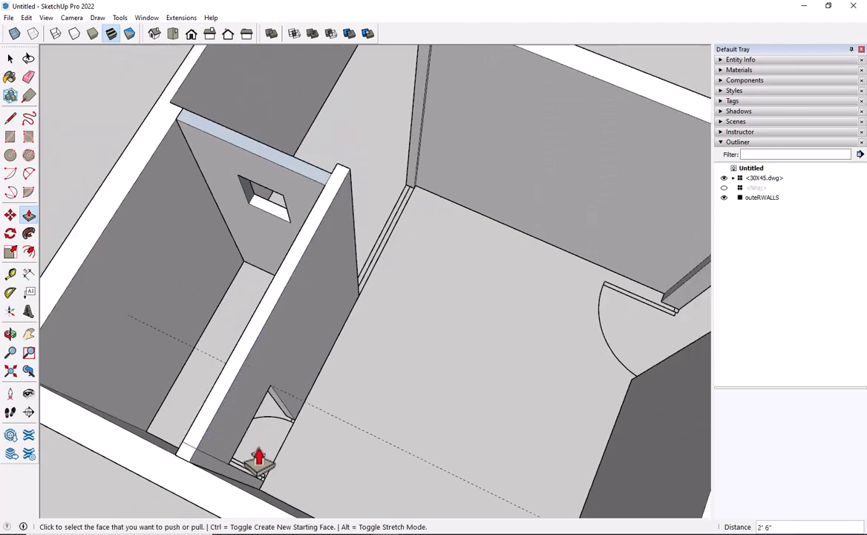
# Step: Erase the leftover guide at the head of the corner room's door opening
pyautogui.scroll(1, 315, 416)
pyautogui.press('space')
pyautogui.press('e')
pyautogui.press('space')
pyautogui.scroll(-3, 430, 393)
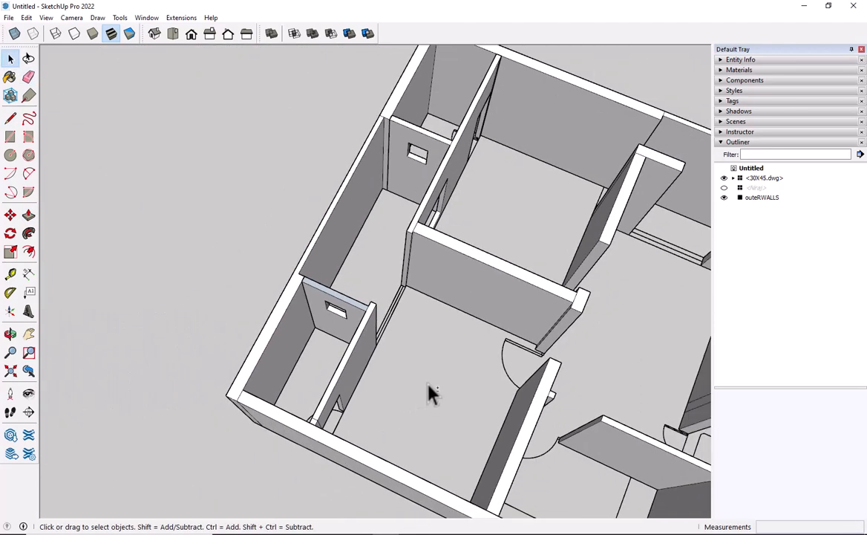
# Step: Place a guide 12" above the floor on the wall end beside the window opening and draw a line across the face along it
pyautogui.scroll(8, 373, 349)
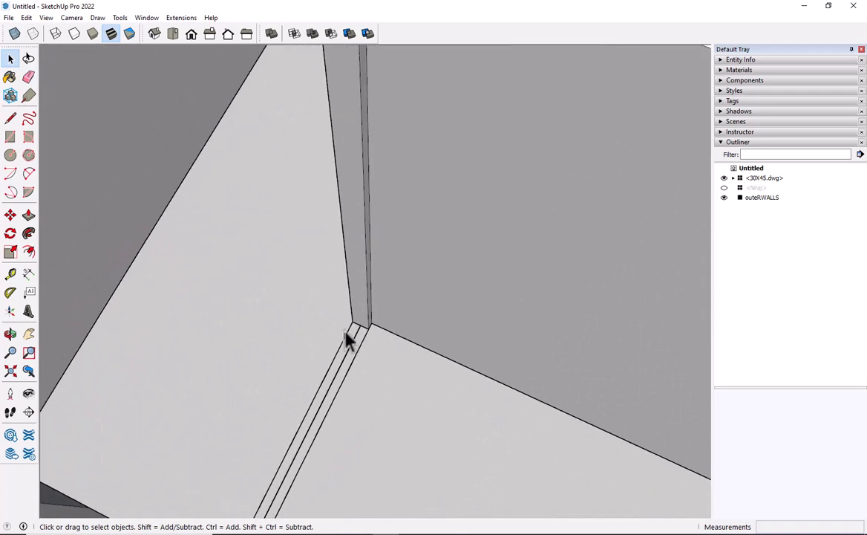
pyautogui.press('t')
pyautogui.scroll(1, 364, 320)
pyautogui.click(370, 324)
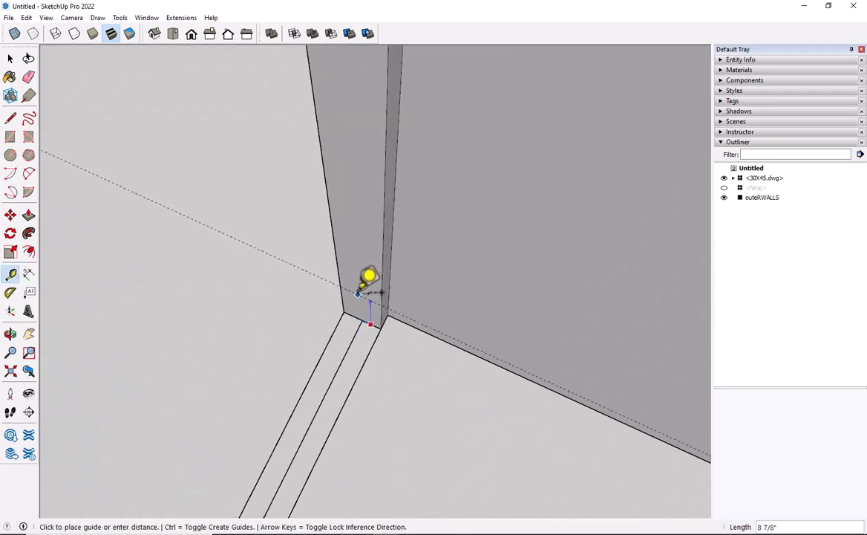
pyautogui.press('Return')
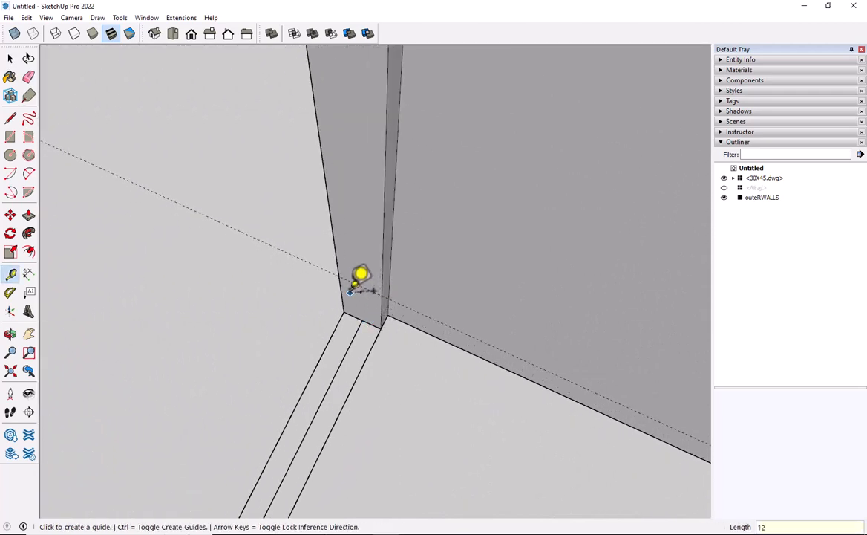
pyautogui.press('l')
pyautogui.click(338, 276)
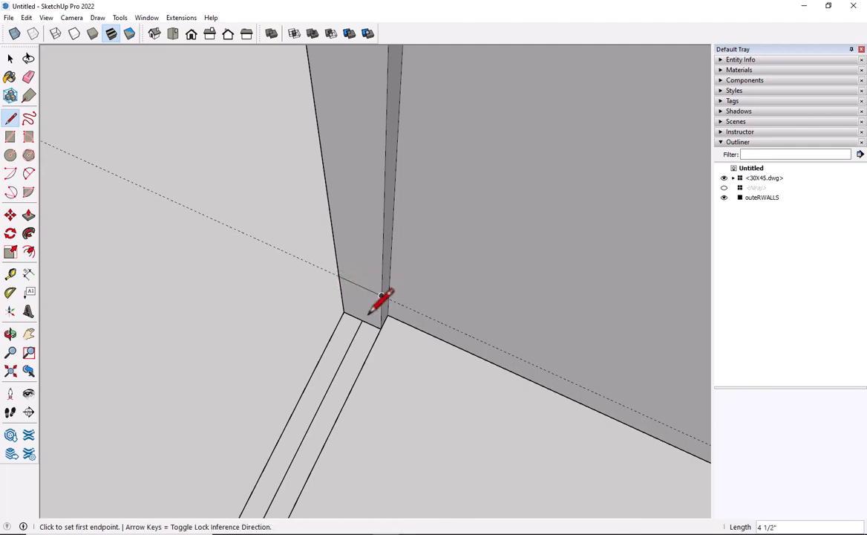
# Step: Place a second guide 6' above the sill line and draw the window head line across the wall's end face
pyautogui.press('space')
pyautogui.press('t')
pyautogui.click(380, 280)
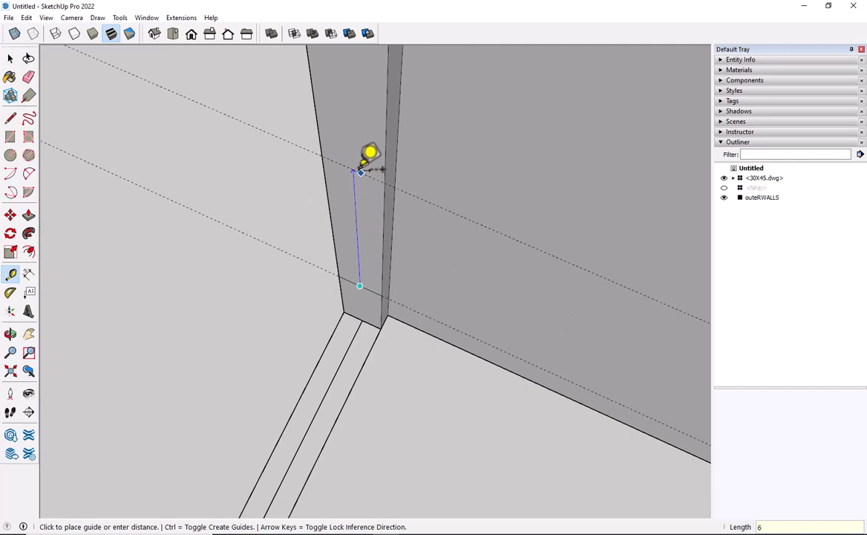
pyautogui.click(360, 171)
pyautogui.press('space')
pyautogui.moveTo(315, 169); pyautogui.dragTo(284, 144, button='middle')
pyautogui.press('l')
pyautogui.scroll(4, 293, 134)
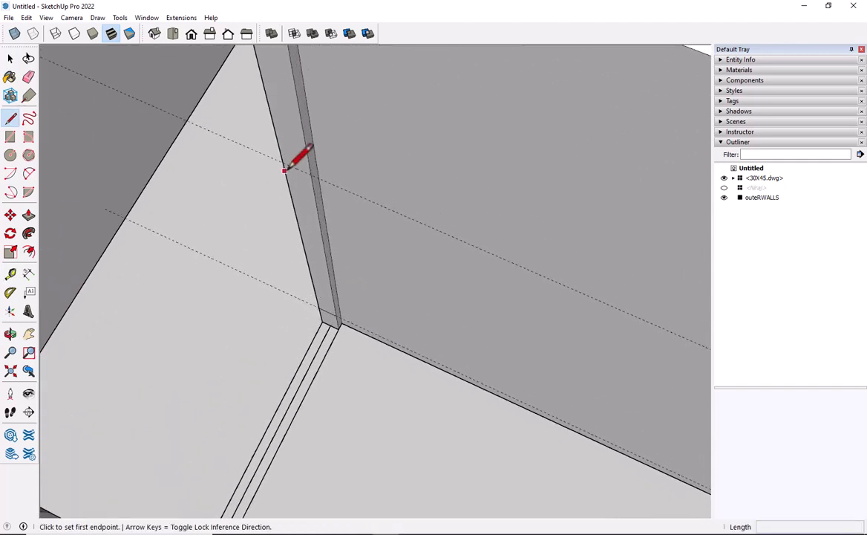
pyautogui.click(282, 162)
pyautogui.press('space')
# Step: Push/Pull the end face's portions below the sill line and above the head line about 5'3 1/4" across to the opposite wall
pyautogui.press('p')
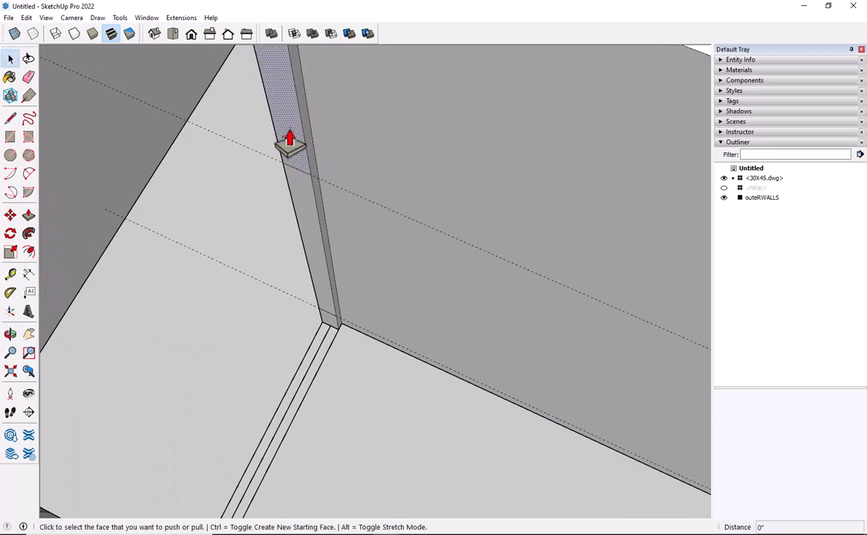
pyautogui.scroll(-2, 294, 140)
pyautogui.click(326, 290)
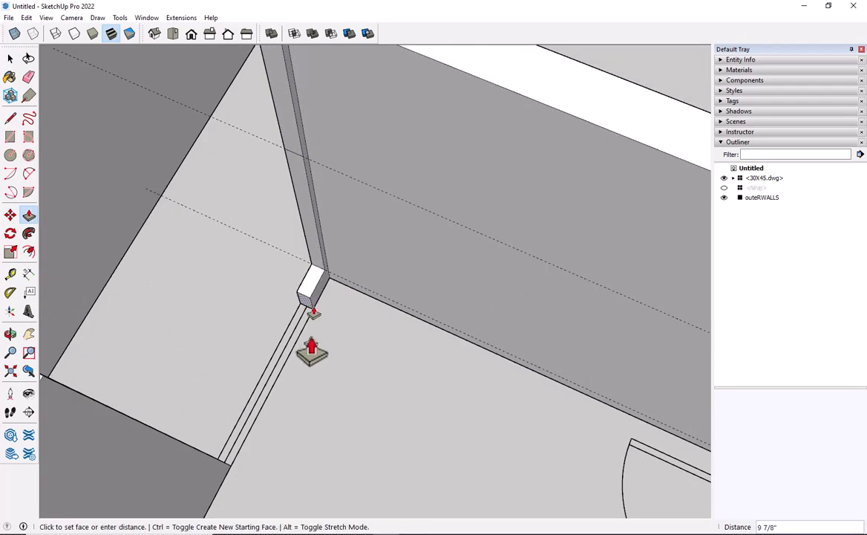
pyautogui.click(217, 468)
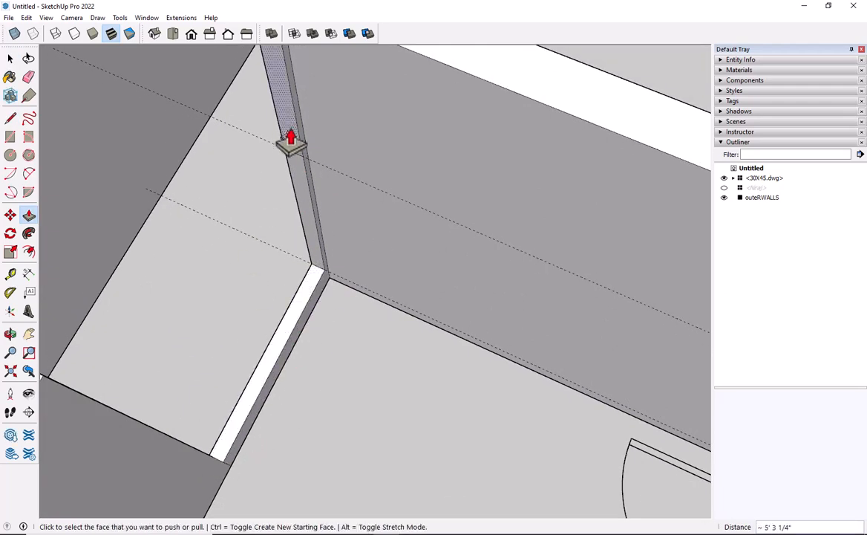
pyautogui.scroll(-3, 294, 137)
# Step: Erase the sill and head guides around the new window opening
pyautogui.press('e')
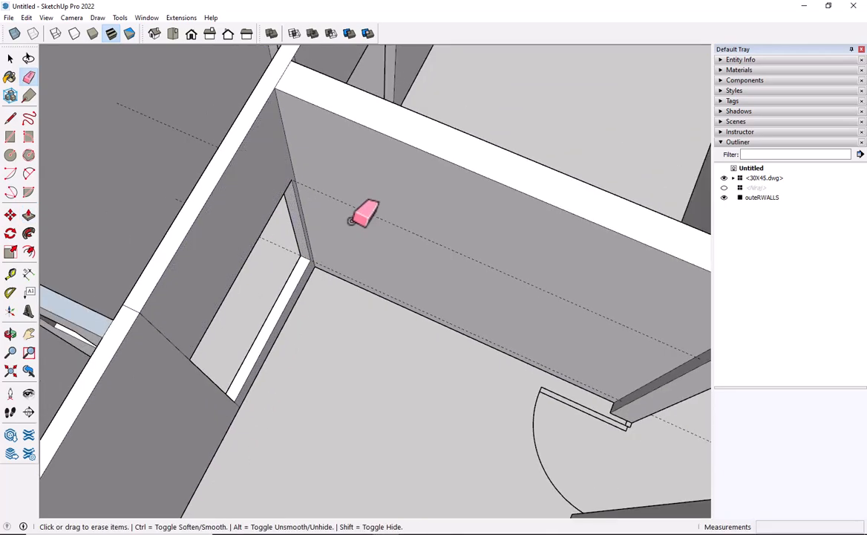
pyautogui.scroll(3, 324, 268)
pyautogui.press('space')
pyautogui.scroll(-5, 321, 283)
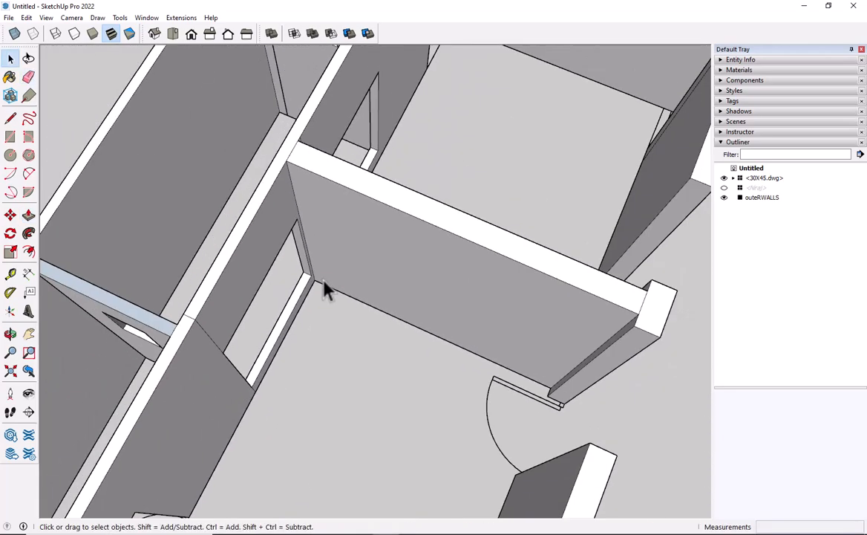
# Step: Erase the seam above the window opening where the new wall portion joins the corner room wall
pyautogui.moveTo(321, 286)
pyautogui.mouseDown(button='middle')
pyautogui.moveTo(147, 223)
pyautogui.moveTo(176, 220)
pyautogui.mouseUp(button='middle')
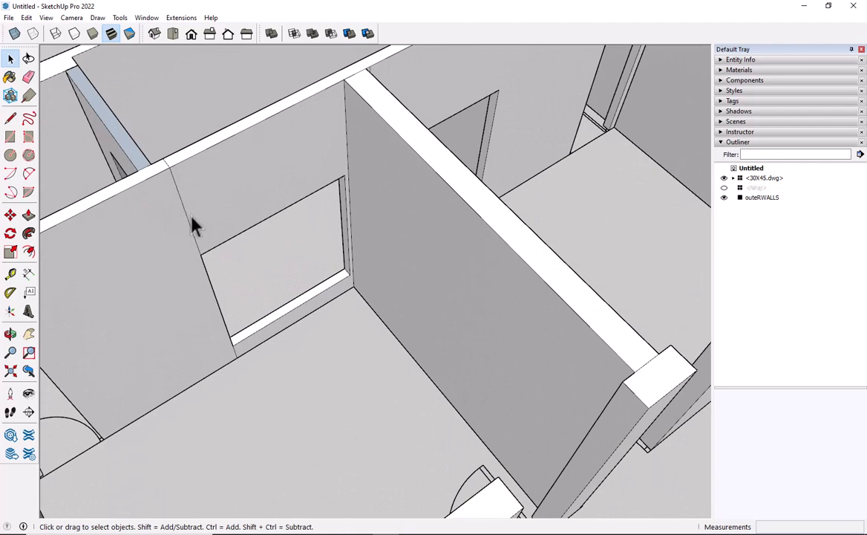
pyautogui.press('e')
pyautogui.moveTo(184, 219); pyautogui.dragTo(169, 165)
pyautogui.press('space')
pyautogui.scroll(-5, 193, 178)
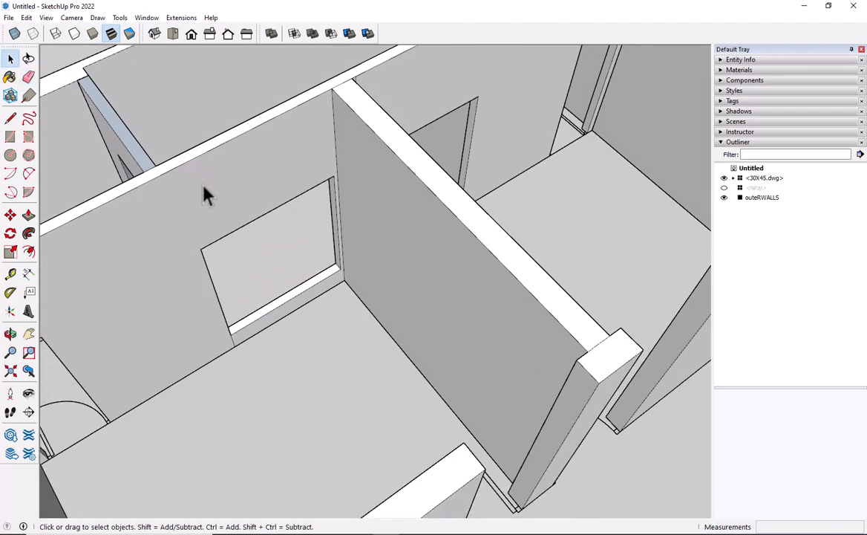
# Step: Place a guide 4' below the top of the wall's end face at the inner door and draw the door head line along it
pyautogui.scroll(6, 334, 287)
pyautogui.moveTo(214, 311); pyautogui.dragTo(325, 304, button='middle')
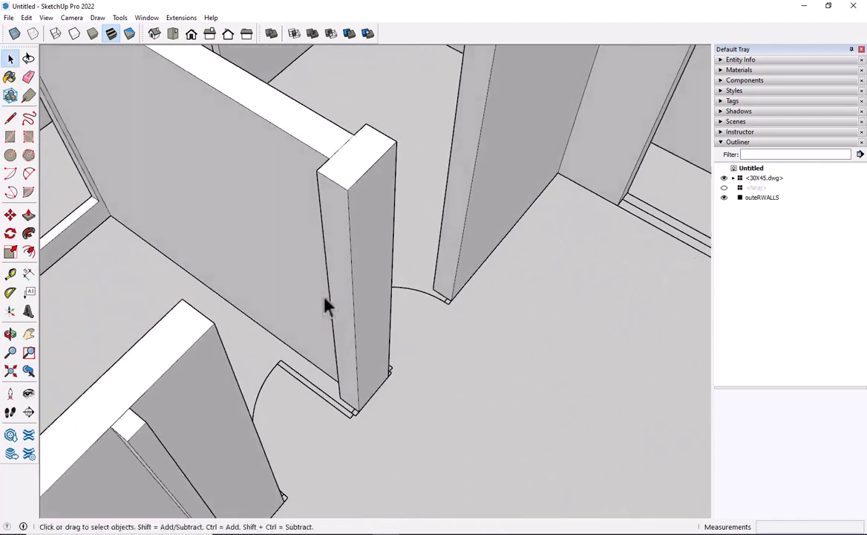
pyautogui.press('t')
pyautogui.click(331, 181)
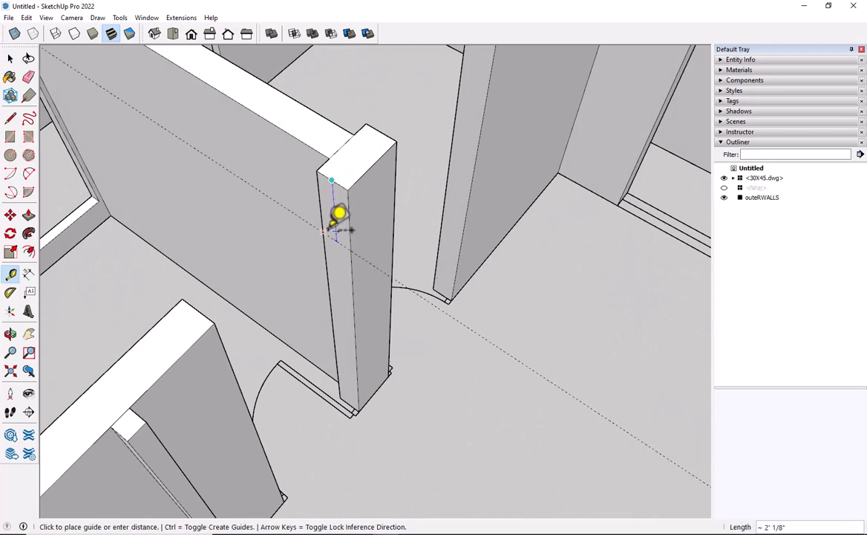
pyautogui.write('4')
pyautogui.press('Return')
pyautogui.scroll(3, 353, 291)
pyautogui.press('l')
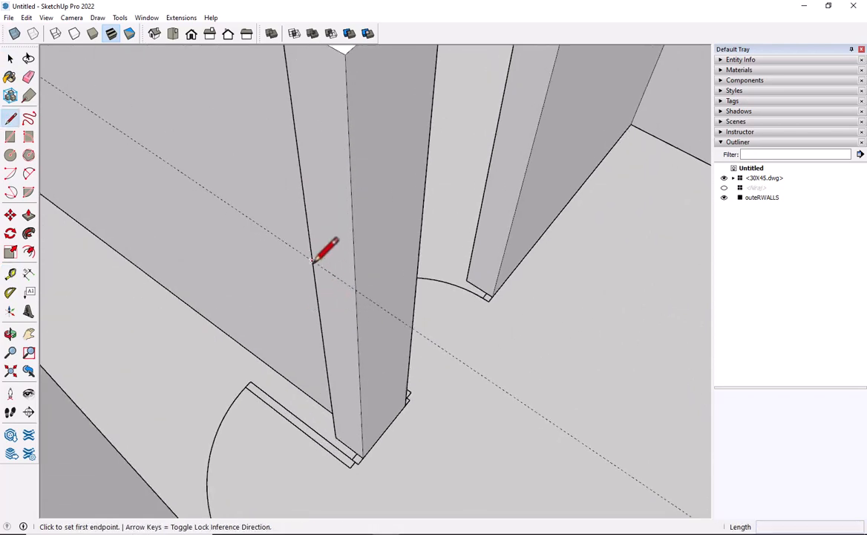
pyautogui.click(355, 290)
# Step: Push/Pull the end face above the head line 3' 6" across the door opening to the opposite wall
pyautogui.press('p')
pyautogui.click(332, 227)
pyautogui.click(117, 448)
pyautogui.scroll(-5, 175, 387)
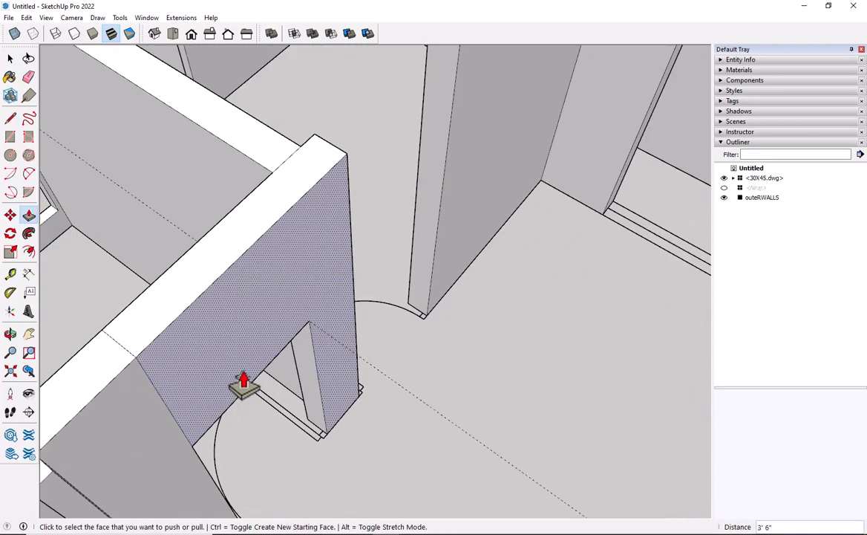
# Step: Place a guide below the top of the adjacent doorway's wall end and draw the head line across its end face
pyautogui.scroll(3, 334, 293)
pyautogui.press('t')
pyautogui.click(308, 171)
pyautogui.click(320, 155)
pyautogui.write('9')
pyautogui.press('Return')
pyautogui.press('l')
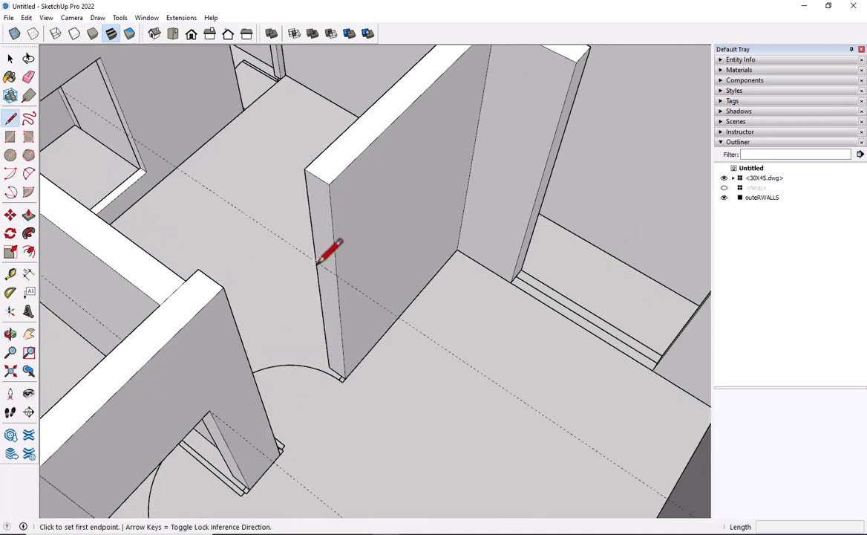
# Step: Push/Pull the upper part of this wall end 3' 6" to bridge the second doorway
pyautogui.press('p')
pyautogui.click(317, 243)
pyautogui.click(232, 300)
pyautogui.scroll(-5, 233, 300)
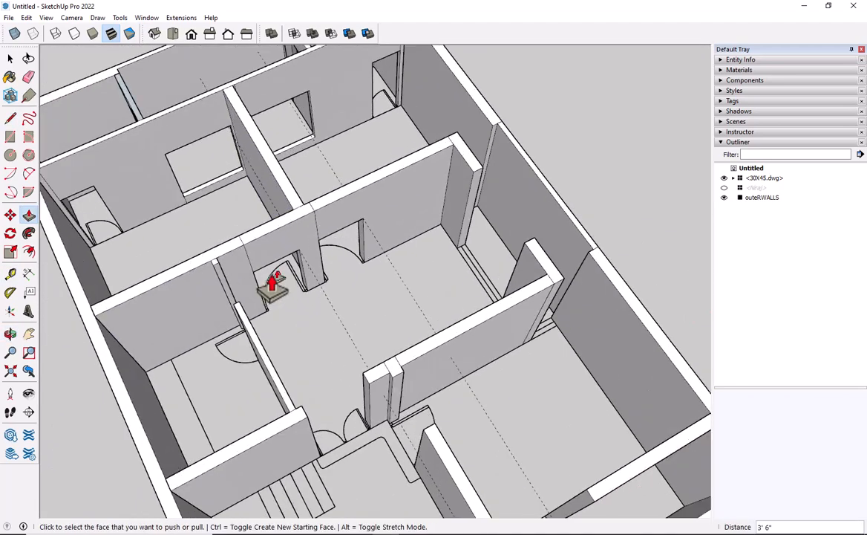
# Step: Place a guide 4' below the top of the short thin wall stub and draw the door head line across its end face
pyautogui.scroll(6, 272, 285)
pyautogui.press('t')
pyautogui.click(78, 196)
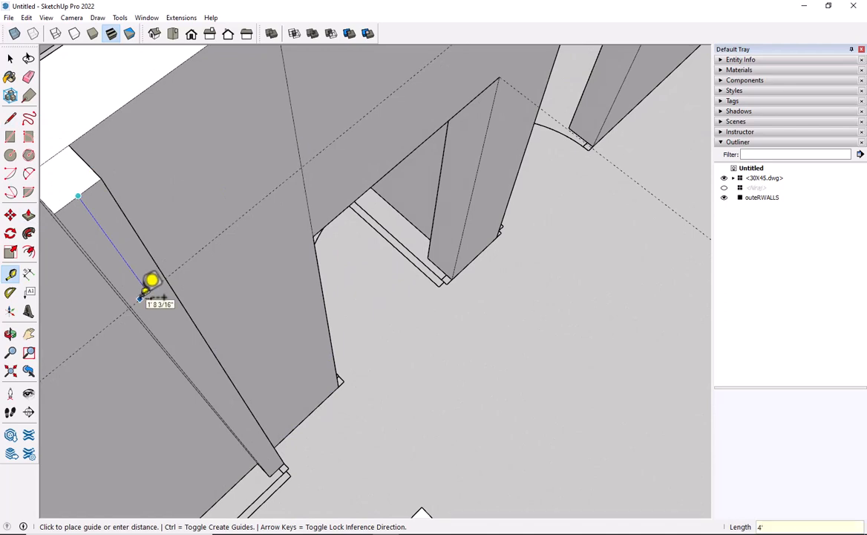
pyautogui.press('Return')
pyautogui.press('l')
pyautogui.click(191, 378)
# Step: Push/Pull the stub's portion above the head line over the doorway to meet the facing thin wall
pyautogui.press('p')
pyautogui.click(184, 347)
pyautogui.scroll(-3, 201, 355)
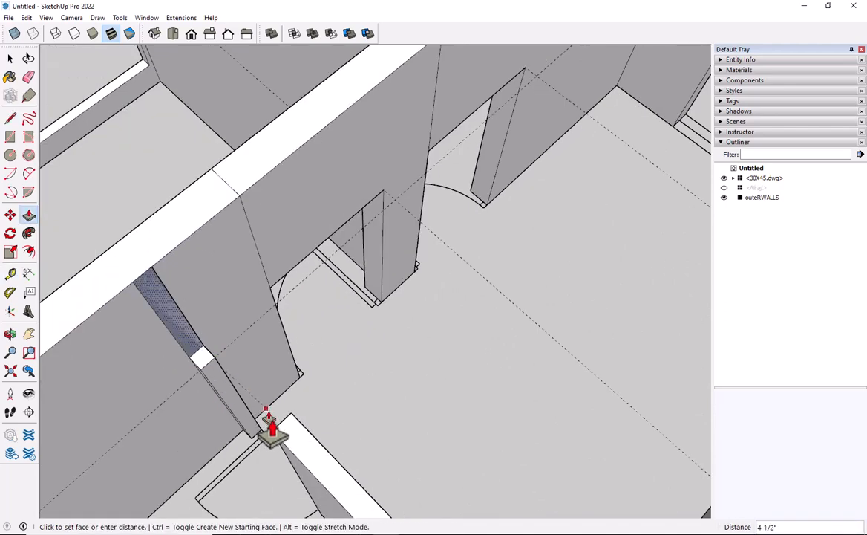
pyautogui.click(285, 429)
pyautogui.scroll(-4, 285, 427)
# Step: Place a sill guide and a window head guide above it on the end face of the hall's outer side wall
pyautogui.keyDown('shift'); pyautogui.moveTo(285, 427); pyautogui.dragTo(313, 379, button='middle'); pyautogui.keyUp('shift')
pyautogui.scroll(4, 539, 178)
pyautogui.keyDown('shift'); pyautogui.moveTo(539, 179); pyautogui.dragTo(389, 231, button='middle'); pyautogui.keyUp('shift')
pyautogui.press('t')
pyautogui.scroll(5, 362, 297)
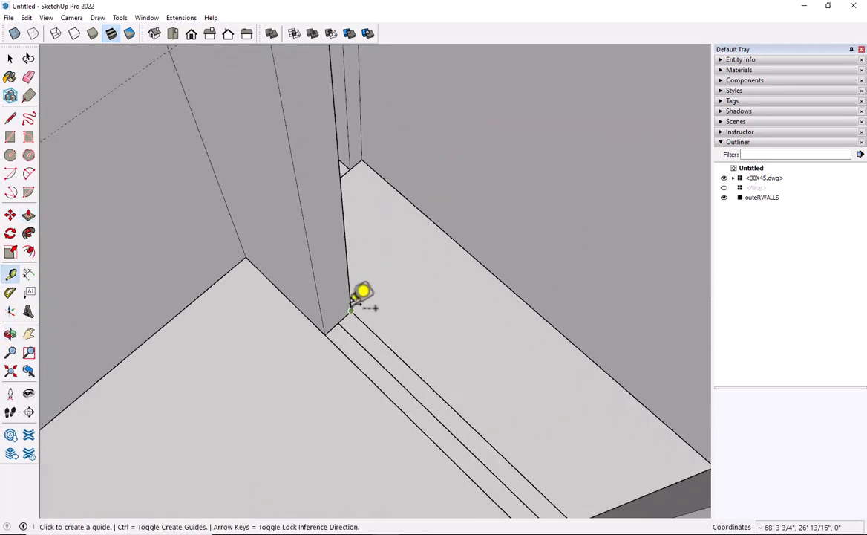
pyautogui.click(350, 308)
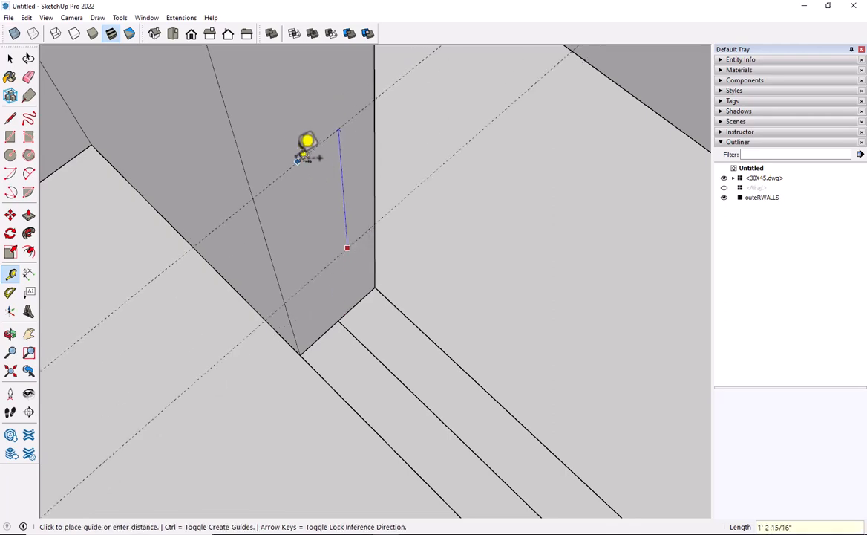
pyautogui.press('Return')
# Step: Draw the sill and head lines across the hall wall's end face along the two guides
pyautogui.press('l')
pyautogui.click(284, 303)
pyautogui.click(375, 224)
pyautogui.scroll(-2, 318, 188)
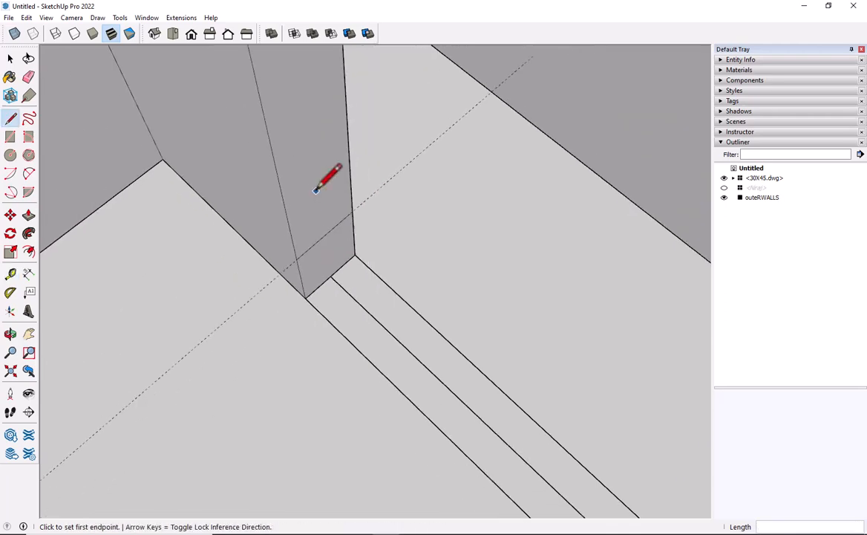
pyautogui.keyDown('shift'); pyautogui.moveTo(318, 189); pyautogui.dragTo(355, 382, button='middle'); pyautogui.keyUp('shift')
pyautogui.click(416, 51)
pyautogui.scroll(-3, 334, 168)
pyautogui.keyDown('shift'); pyautogui.moveTo(333, 168); pyautogui.dragTo(309, 191, button='middle'); pyautogui.keyUp('shift')
# Step: Push/Pull the end face's portions above the head line and below the sill line across to the opposite wall, leaving the window opening
pyautogui.press('p')
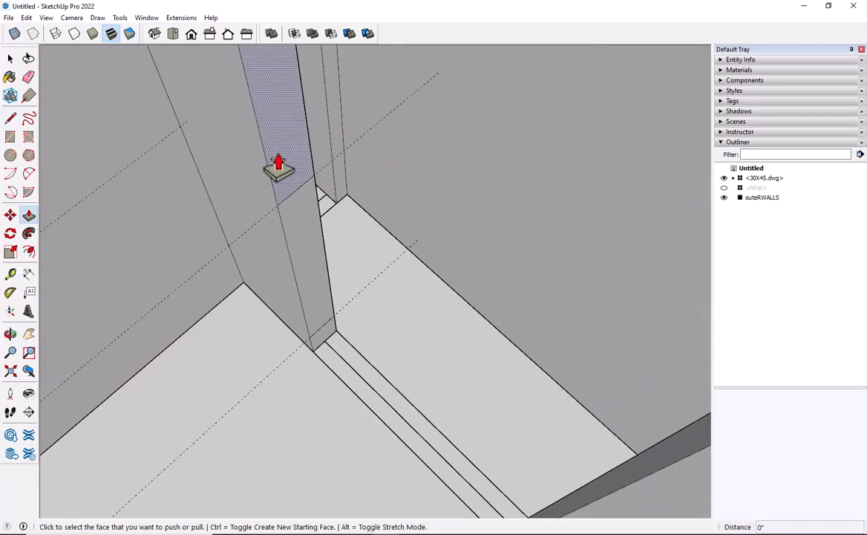
pyautogui.click(279, 168)
pyautogui.scroll(-2, 579, 402)
pyautogui.click(652, 419)
pyautogui.scroll(-5, 412, 434)
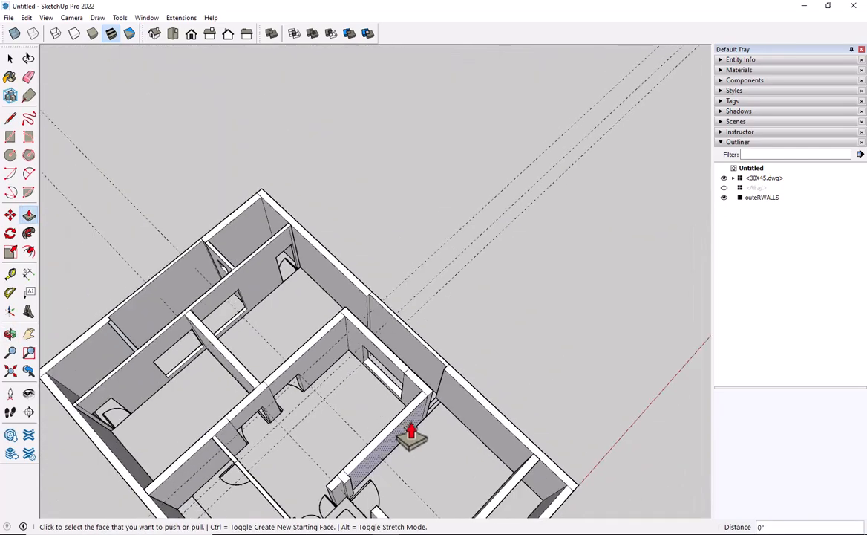
# Step: Place a guide 4' below the top of the wall end at the entrance doorway near the stairs and draw the head line across it
pyautogui.scroll(5, 355, 360)
pyautogui.scroll(3, 449, 275)
pyautogui.press('t')
pyautogui.click(480, 146)
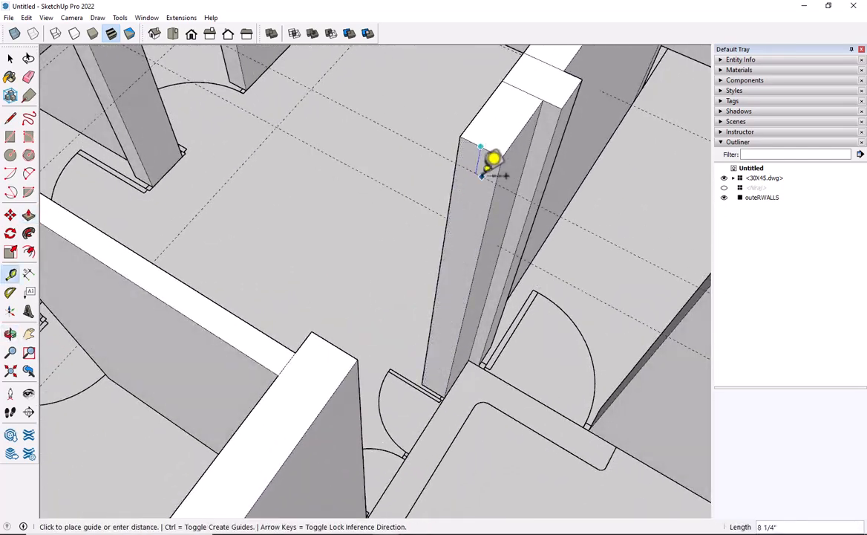
pyautogui.write("'")
pyautogui.press('Return')
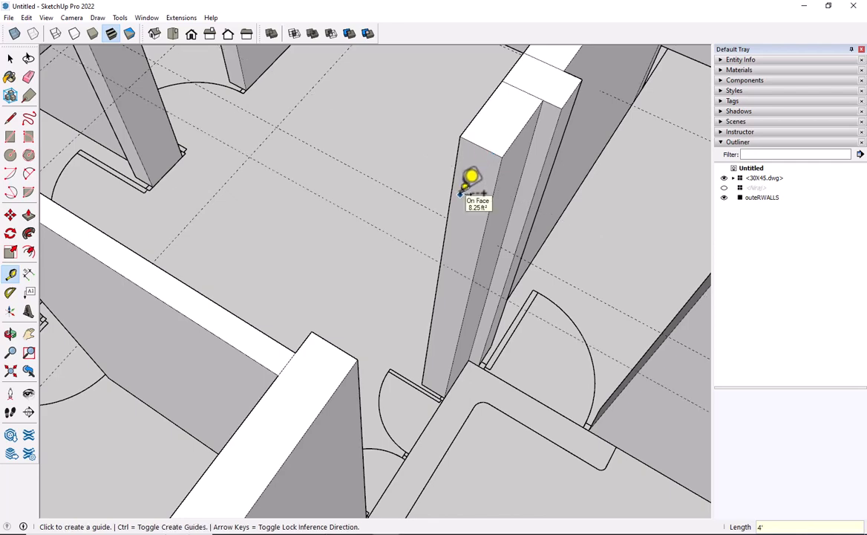
pyautogui.press('l')
pyautogui.click(442, 265)
pyautogui.click(473, 282)
# Step: Push/Pull the wall end above the head line across the entrance doorway to the facing wall
pyautogui.press('p')
pyautogui.click(461, 247)
pyautogui.click(355, 362)
# Step: Place a guide 4' below the top of the adjoining wall stub beside the entrance and draw a 9" head line across its face
pyautogui.moveTo(355, 371); pyautogui.dragTo(310, 217, button='middle')
pyautogui.press('t')
pyautogui.click(326, 178)
pyautogui.write("4'")
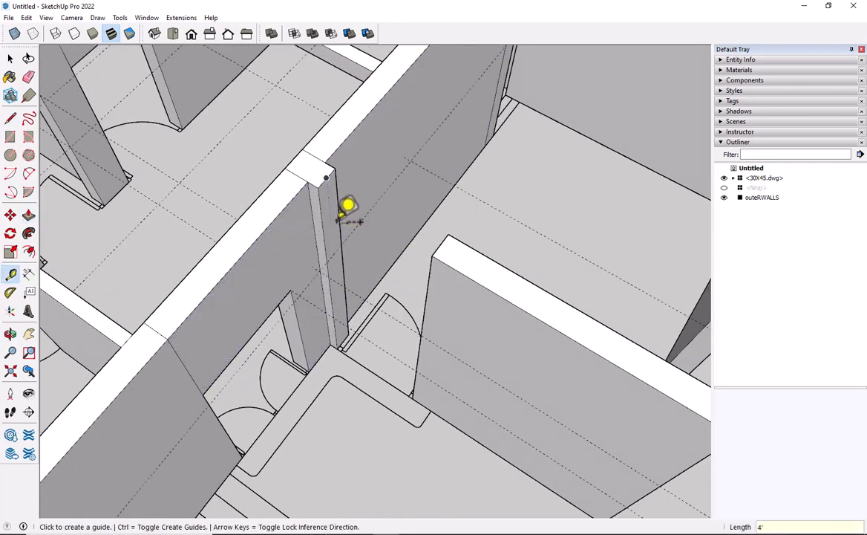
pyautogui.press('Return')
pyautogui.scroll(1, 332, 241)
pyautogui.press('l')
pyautogui.click(324, 264)
pyautogui.click(340, 245)
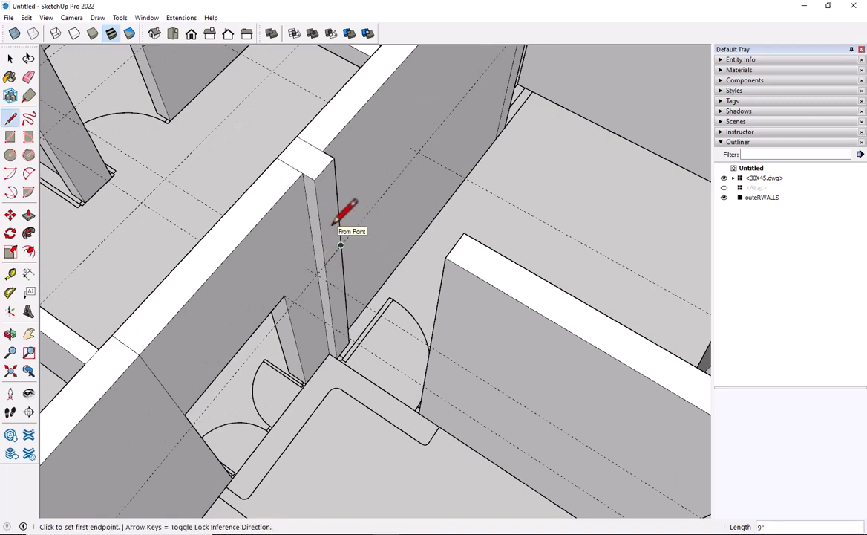
# Step: Push/Pull the stub's face above the head line over the front room's doorway to the facing wall
pyautogui.press('p')
pyautogui.click(345, 204)
pyautogui.click(450, 269)
# Step: Erase the remaining guides and the vertical seams above the new door openings
pyautogui.press('space')
pyautogui.press('e')
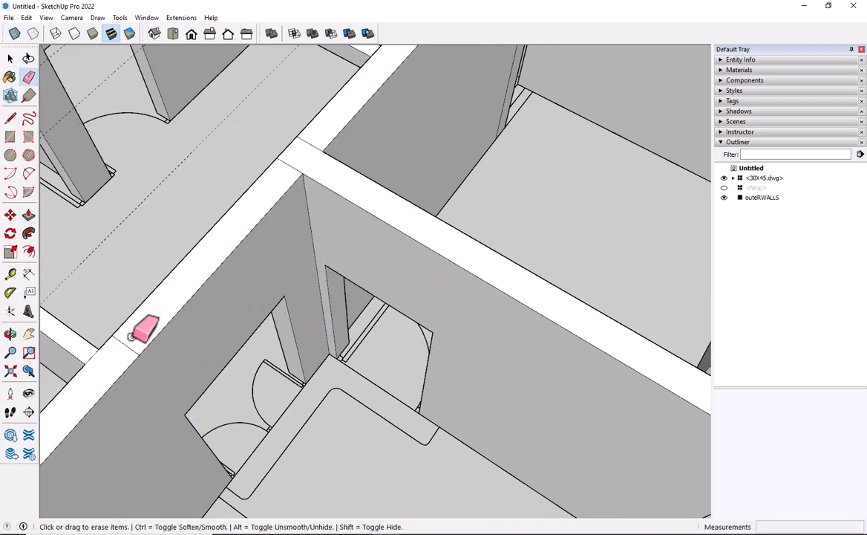
pyautogui.moveTo(130, 336); pyautogui.dragTo(242, 225, button='middle')
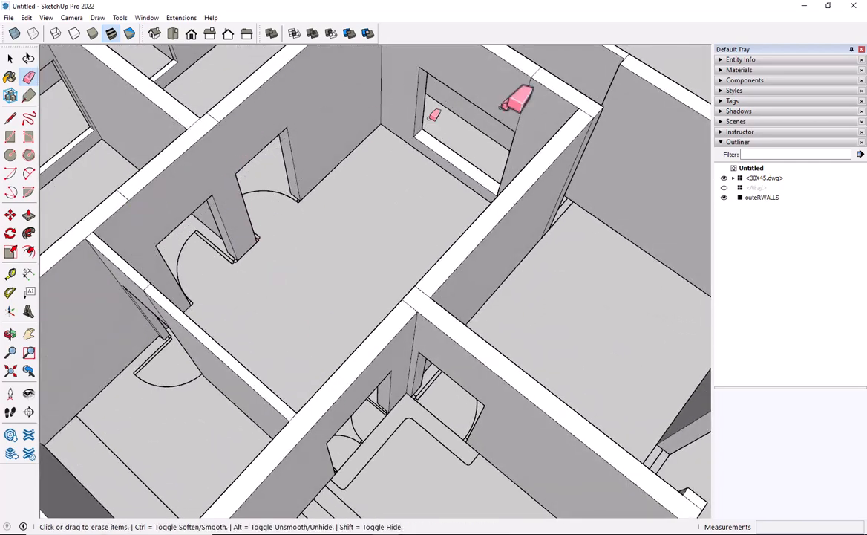
pyautogui.moveTo(131, 363)
pyautogui.mouseDown(button='middle')
pyautogui.moveTo(304, 303)
pyautogui.moveTo(349, 175)
pyautogui.moveTo(165, 226)
pyautogui.moveTo(457, 79)
pyautogui.mouseUp(button='middle')
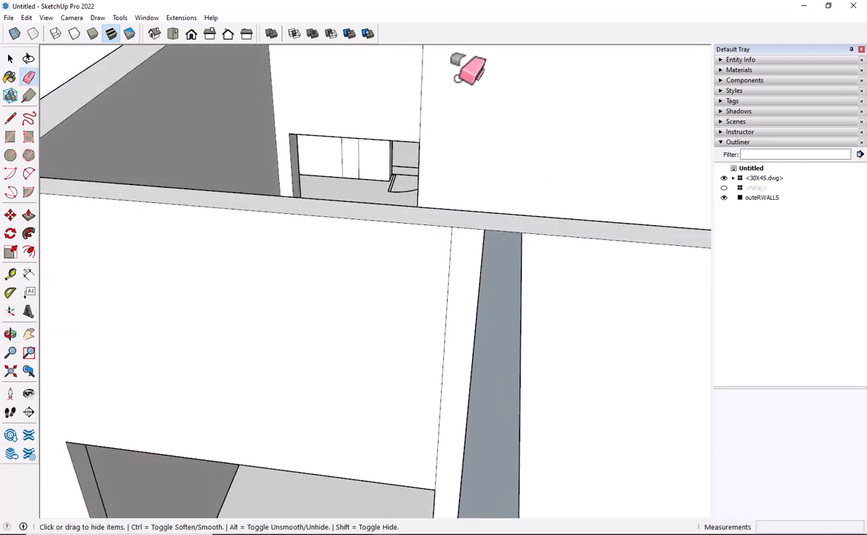
# Step: Open the outer walls group for editing and remove the vertical seam on its rear outer face
pyautogui.scroll(-5, 393, 141)
pyautogui.moveTo(159, 230); pyautogui.dragTo(226, 281, button='middle')
pyautogui.click(138, 291)
pyautogui.hotkey('ctrl', 'z')
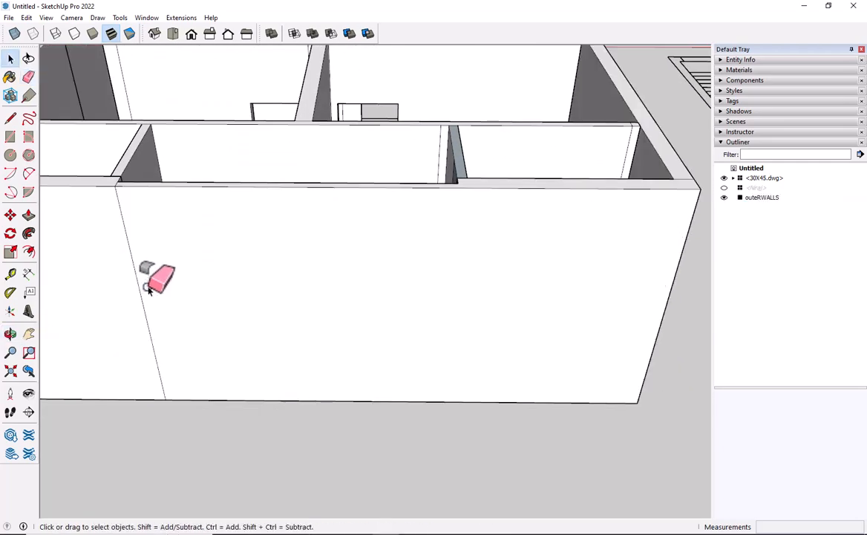
pyautogui.press('e')
pyautogui.press('space')
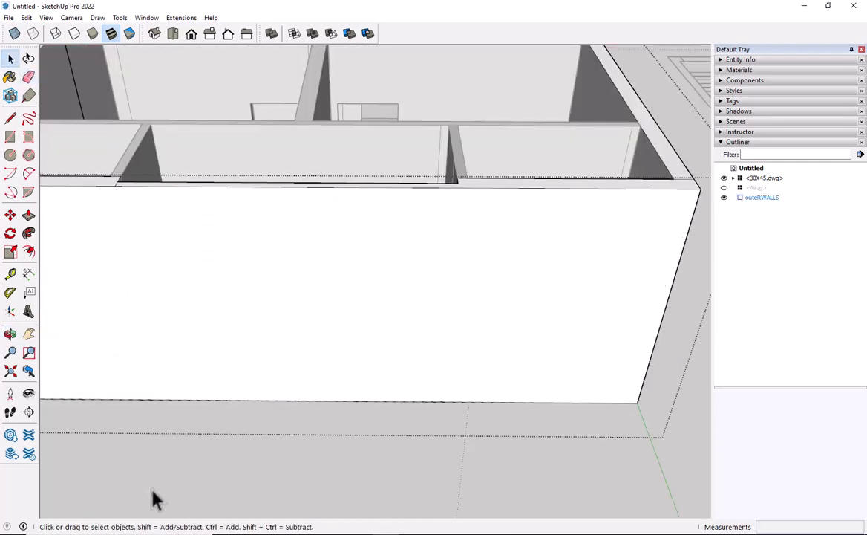
# Step: Place a sill guide on the front room wall's end face and a second guide 6' above it for the window head
pyautogui.scroll(-8, 221, 333)
pyautogui.moveTo(205, 300)
pyautogui.mouseDown(button='middle')
pyautogui.moveTo(316, 352)
pyautogui.moveTo(188, 412)
pyautogui.moveTo(571, 358)
pyautogui.moveTo(631, 265)
pyautogui.moveTo(685, 371)
pyautogui.mouseUp(button='middle')
pyautogui.scroll(3, 188, 412)
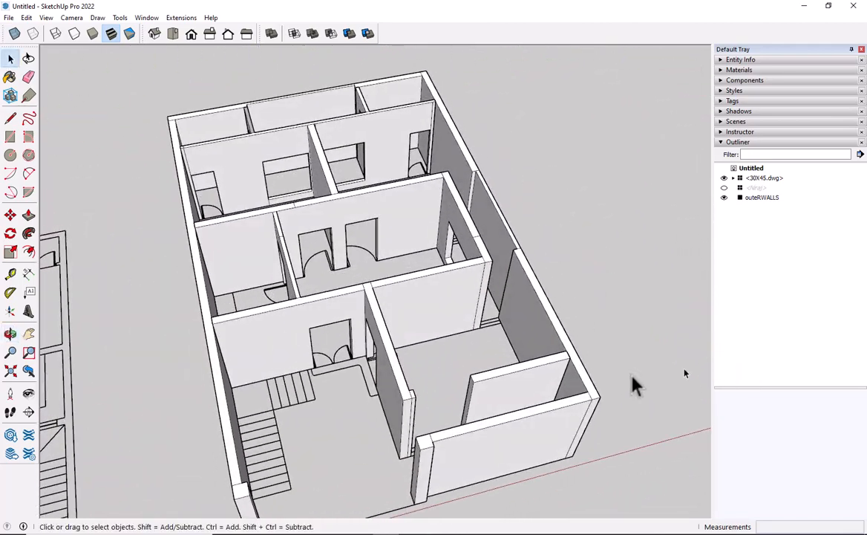
pyautogui.scroll(4, 499, 405)
pyautogui.moveTo(373, 453); pyautogui.dragTo(562, 407, button='middle')
pyautogui.scroll(5, 562, 416)
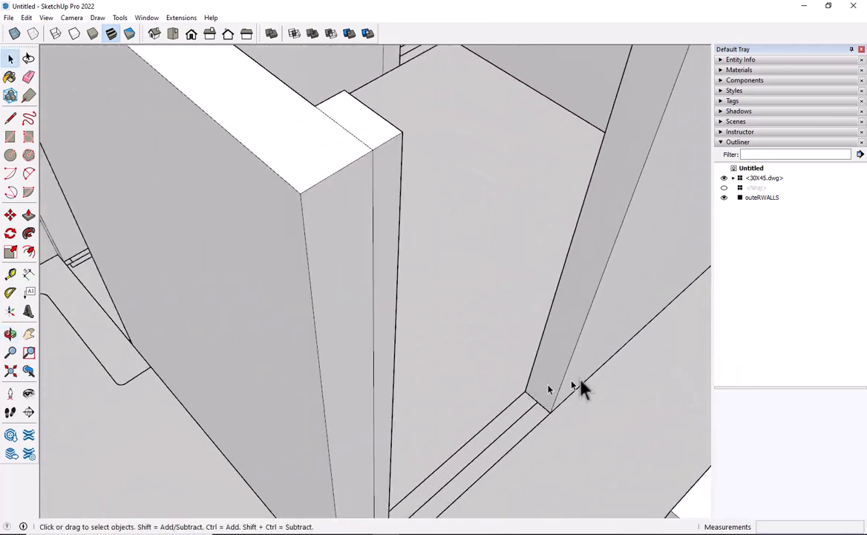
pyautogui.press('t')
pyautogui.scroll(3, 557, 390)
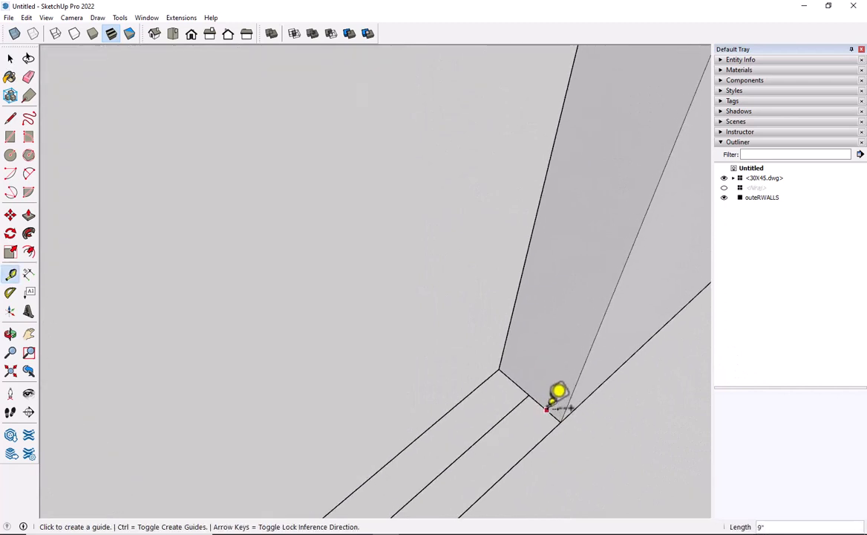
pyautogui.click(546, 410)
pyautogui.click(552, 336)
pyautogui.click(552, 336)
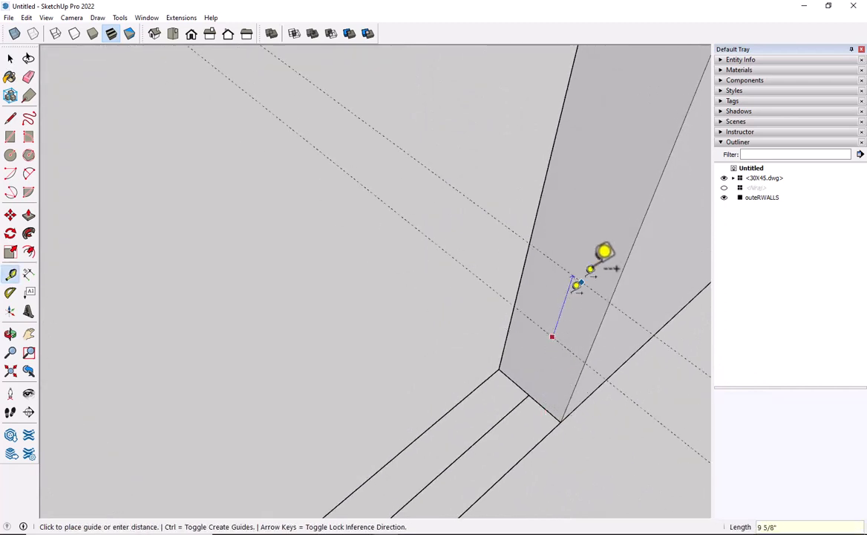
pyautogui.press('Return')
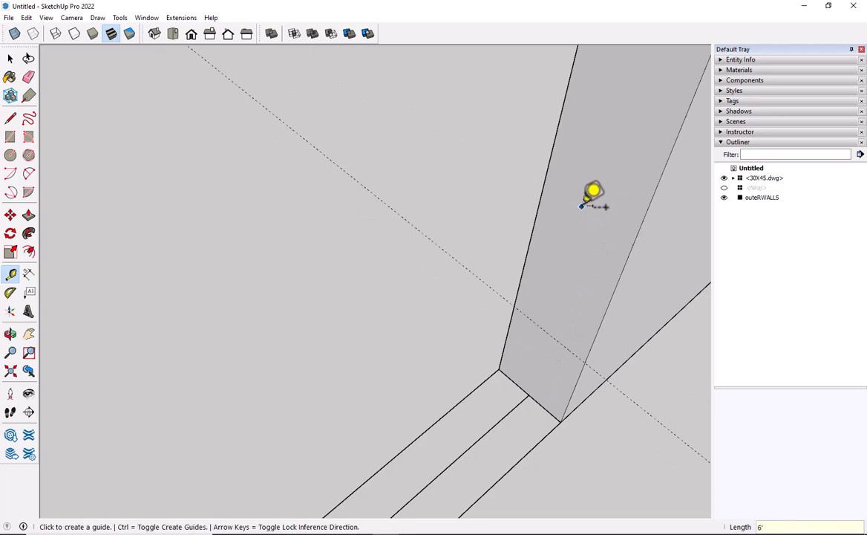
# Step: Draw the window's sill and head lines, 9" long, across the front room wall's end face along the guides
pyautogui.scroll(-1, 582, 217)
pyautogui.press('l')
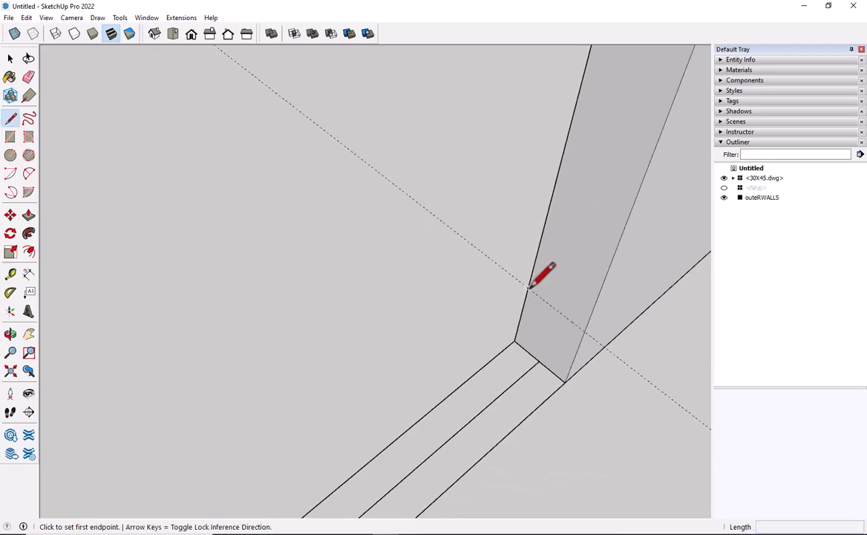
pyautogui.click(527, 287)
pyautogui.press('Escape')
pyautogui.moveTo(573, 292); pyautogui.dragTo(514, 310, button='middle')
pyautogui.click(541, 225)
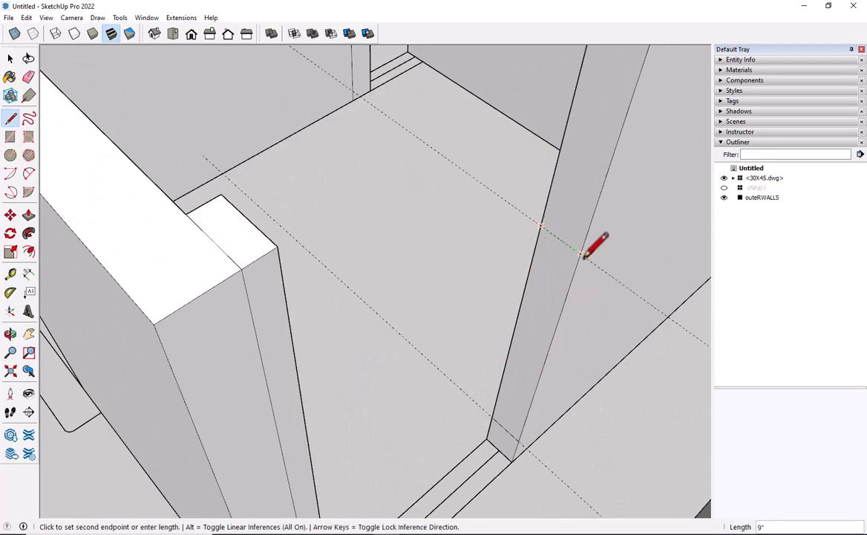
pyautogui.click(581, 254)
# Step: Push/Pull the end face's portions above the head line and below the sill line across to the corner wall
pyautogui.press('p')
pyautogui.click(577, 239)
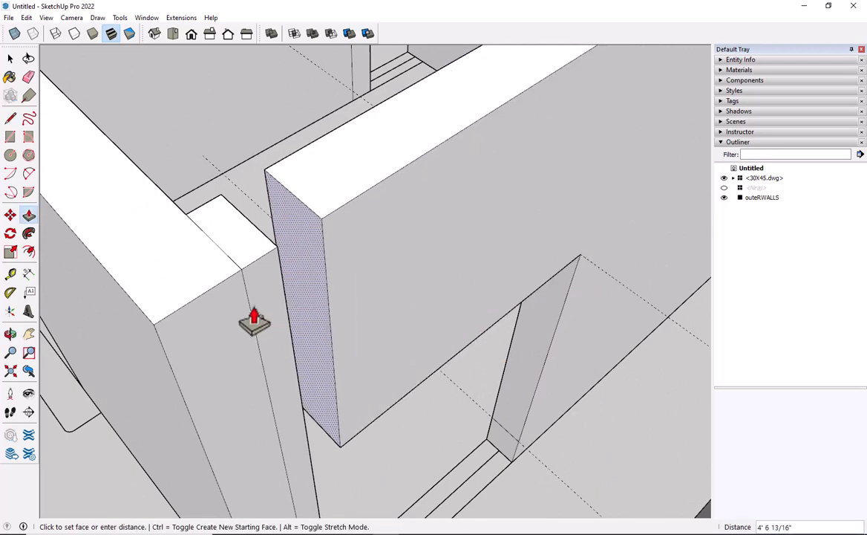
pyautogui.click(279, 272)
pyautogui.doubleClick(507, 450)
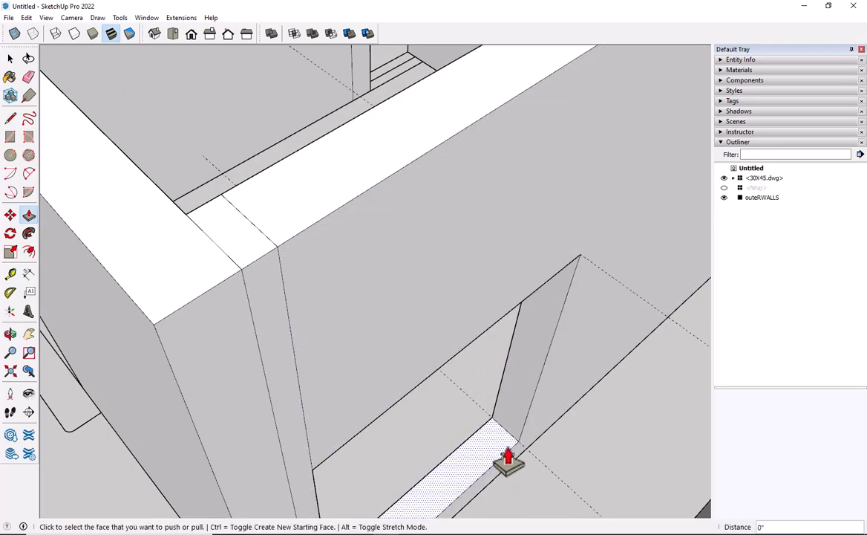
# Step: Erase the seams where the front window wall meets the corner wall and the guides around its opening
pyautogui.press('space')
pyautogui.press('e')
pyautogui.moveTo(282, 365)
pyautogui.mouseDown()
pyautogui.moveTo(297, 347)
pyautogui.moveTo(246, 246)
pyautogui.mouseUp()
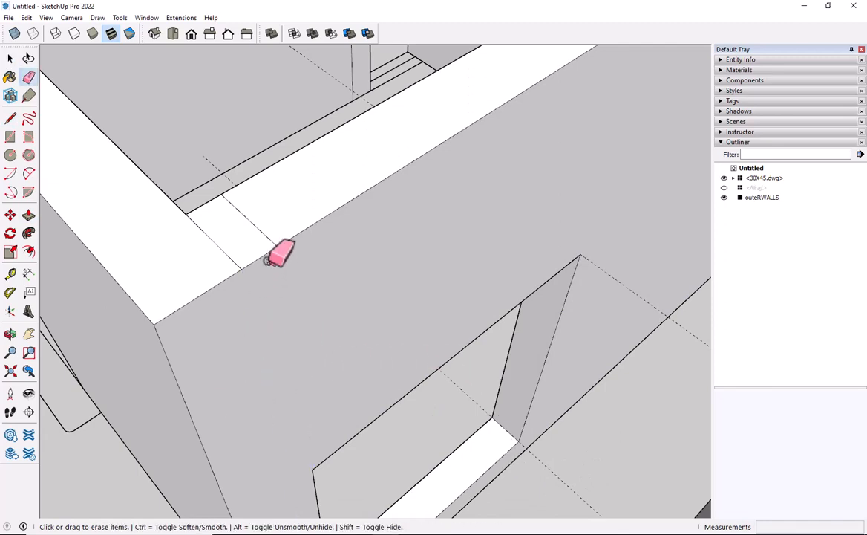
pyautogui.moveTo(189, 225)
pyautogui.mouseDown()
pyautogui.moveTo(256, 192)
pyautogui.moveTo(198, 292)
pyautogui.mouseUp()
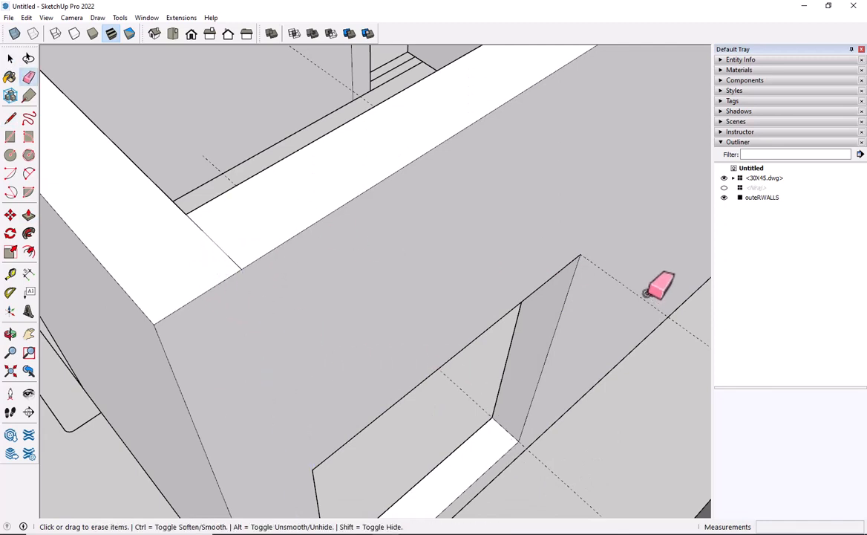
pyautogui.moveTo(644, 294); pyautogui.dragTo(525, 395)
pyautogui.click(460, 397)
# Step: Group all the connected interior wall geometry and name the group INNER WALLS
pyautogui.press('space')
pyautogui.scroll(-6, 462, 437)
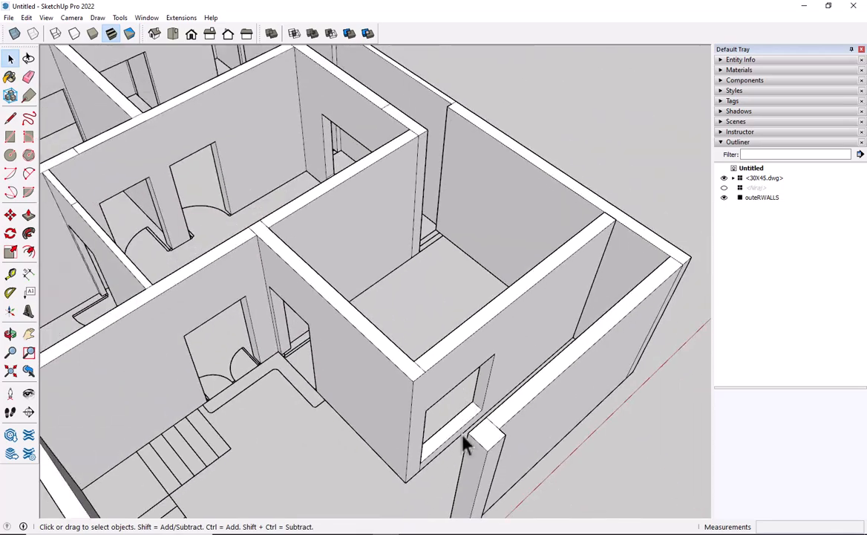
pyautogui.moveTo(462, 437)
pyautogui.mouseDown(button='middle')
pyautogui.moveTo(424, 455)
pyautogui.moveTo(468, 448)
pyautogui.moveTo(339, 478)
pyautogui.moveTo(426, 480)
pyautogui.moveTo(401, 318)
pyautogui.mouseUp(button='middle')
pyautogui.tripleClick(406, 324)
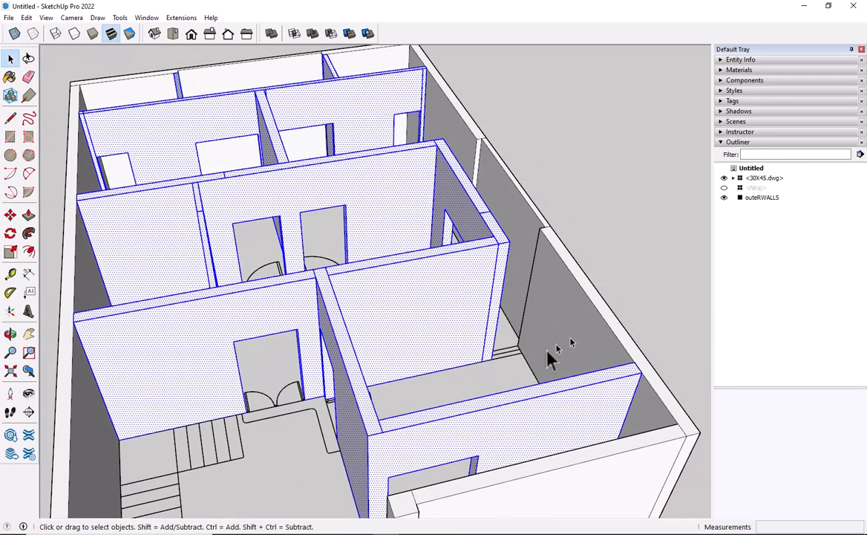
pyautogui.rightClick(378, 294)
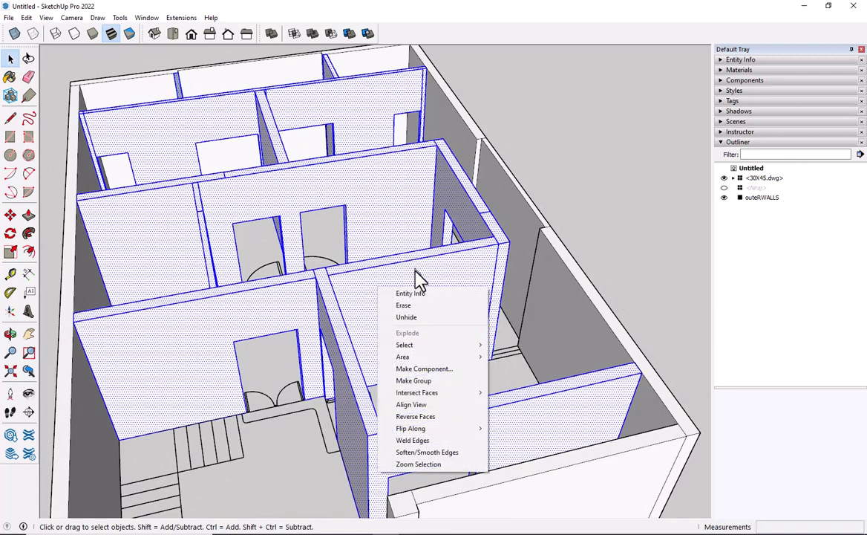
pyautogui.click(416, 381)
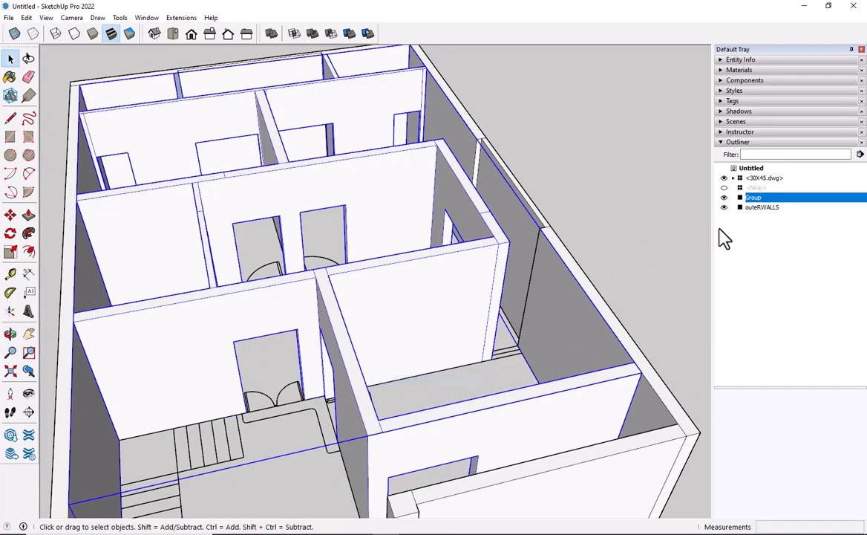
pyautogui.doubleClick(754, 197)
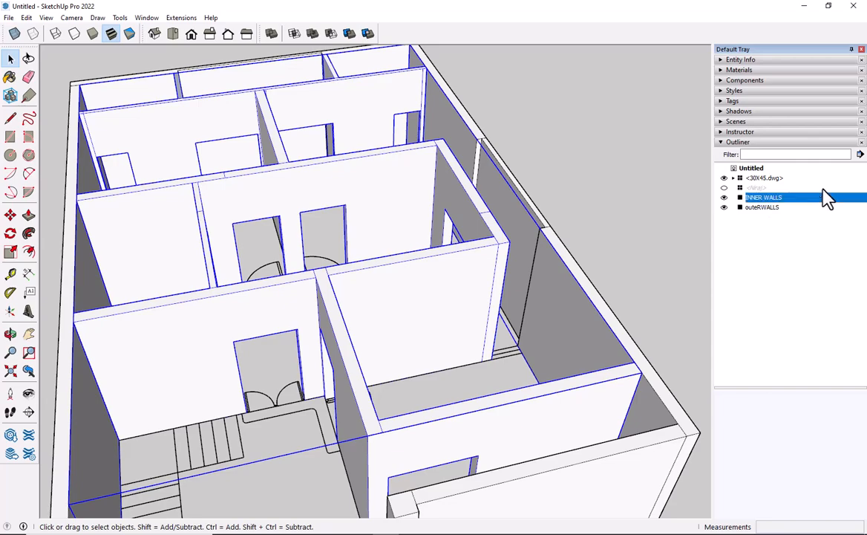
pyautogui.click(564, 152)
# Step: Draw a 30' by 45' 4 1/2" rectangle across the underside of the building's outer footprint
pyautogui.moveTo(523, 111); pyautogui.dragTo(505, 305, button='middle')
pyautogui.moveTo(508, 267); pyautogui.dragTo(224, 159, button='middle')
pyautogui.press('r')
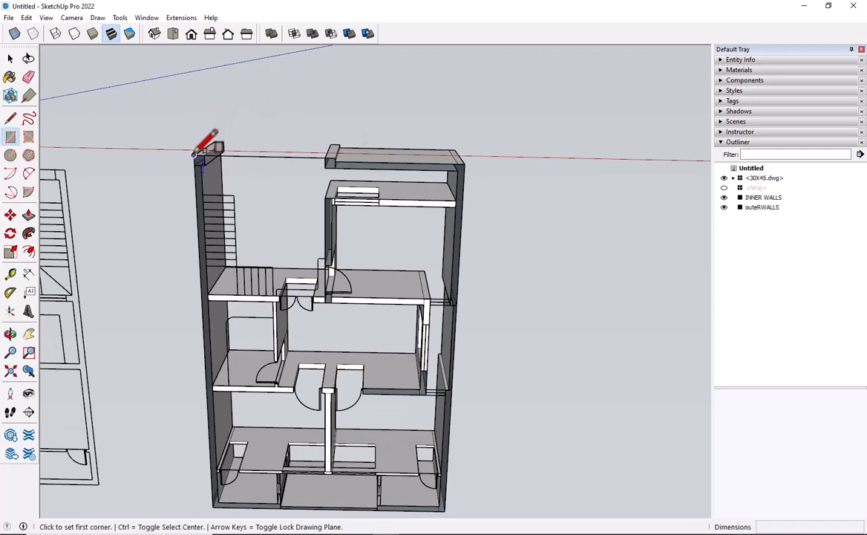
pyautogui.click(194, 155)
pyautogui.click(445, 509)
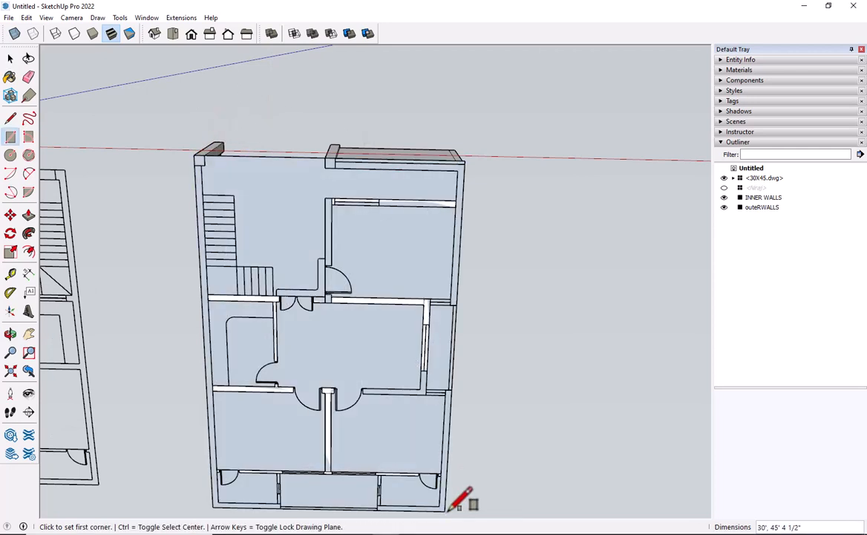
pyautogui.press('space')
# Step: Push/Pull the footprint face about 1' 9" downward to form a plinth under the walls
pyautogui.click(399, 395)
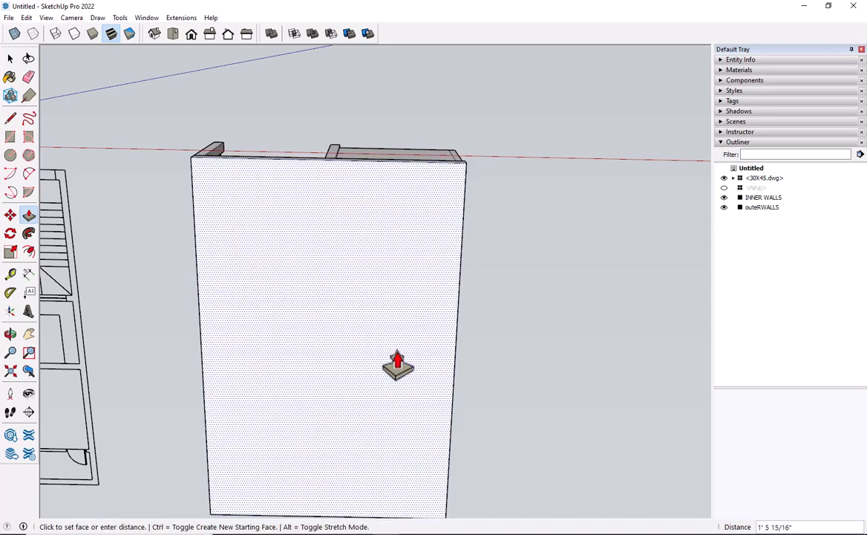
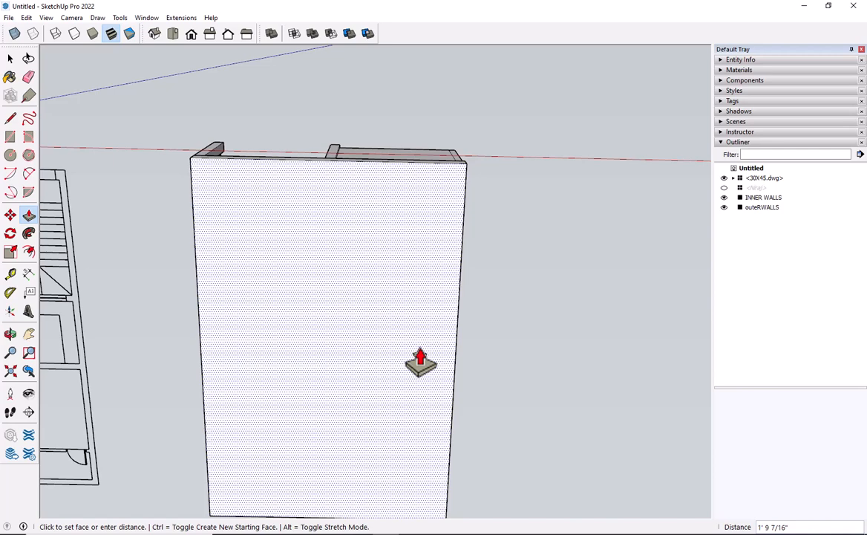
pyautogui.click(421, 362)
pyautogui.press('space')
pyautogui.scroll(-3, 345, 172)
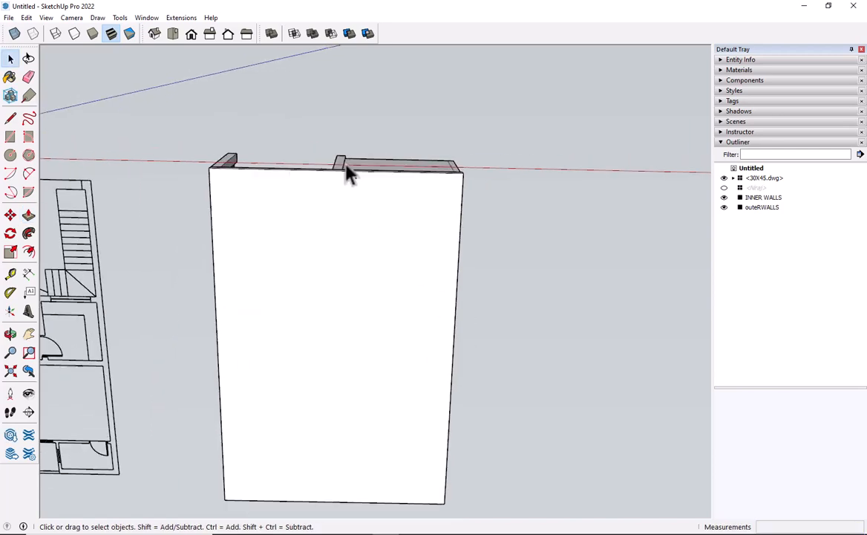
# Step: Select the plinth's connected faces and edges and make them a group
pyautogui.moveTo(345, 169); pyautogui.dragTo(348, 526, button='middle')
pyautogui.scroll(5, 367, 320)
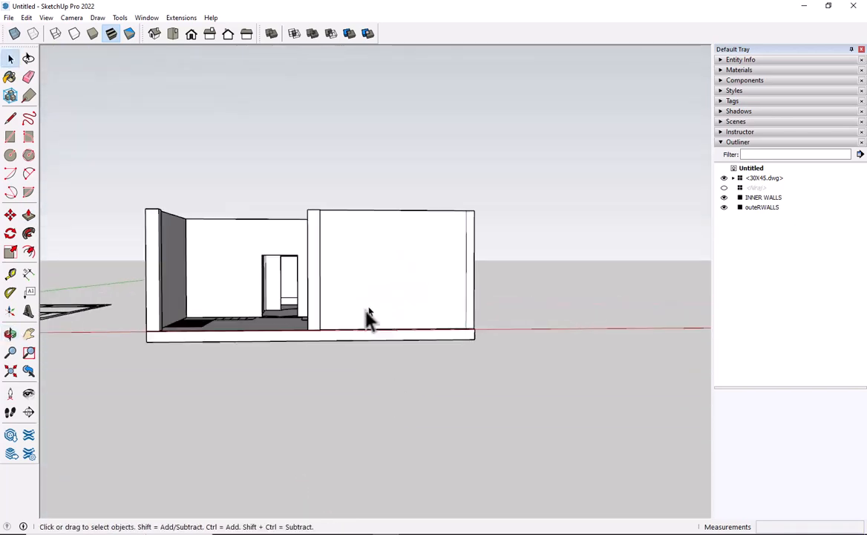
pyautogui.moveTo(362, 300); pyautogui.dragTo(394, 369, button='middle')
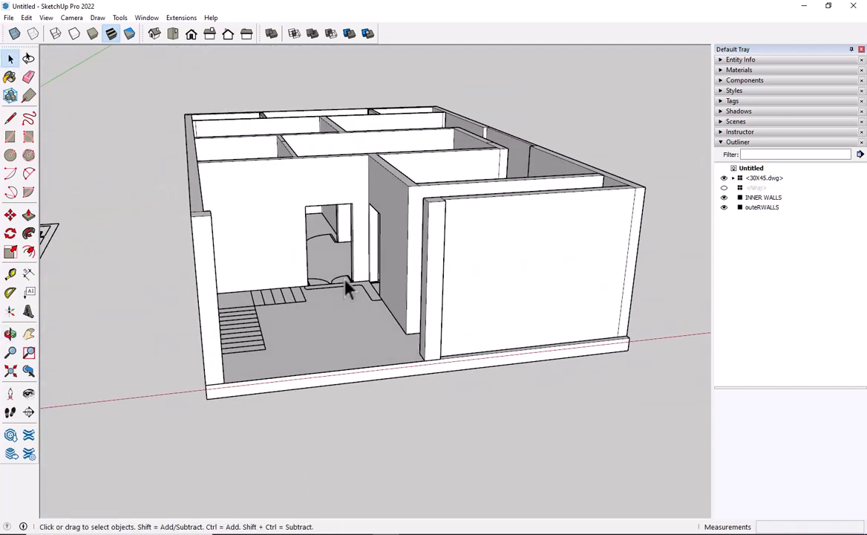
pyautogui.scroll(4, 345, 289)
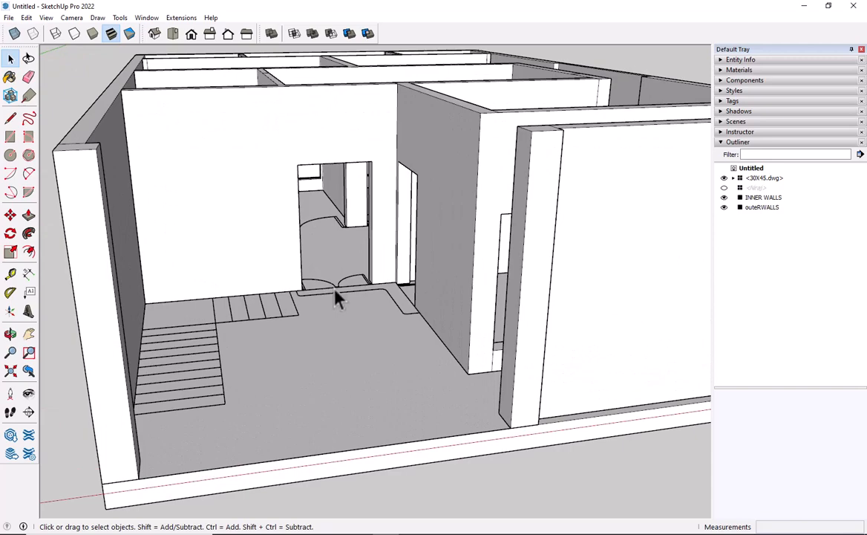
pyautogui.scroll(-5, 349, 338)
pyautogui.moveTo(329, 381)
pyautogui.mouseDown(button='middle')
pyautogui.moveTo(358, 333)
pyautogui.moveTo(313, 381)
pyautogui.mouseUp(button='middle')
pyautogui.scroll(3, 313, 380)
pyautogui.click(319, 364)
pyautogui.rightClick(319, 364)
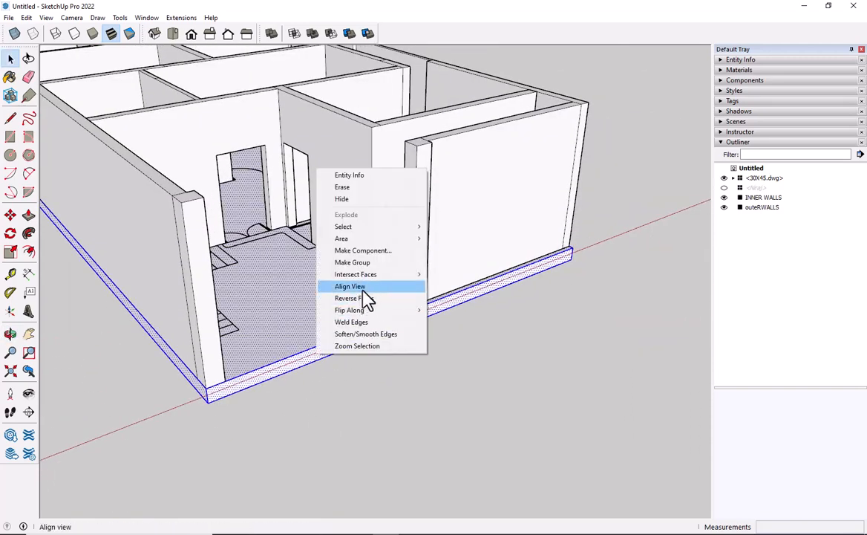
pyautogui.click(364, 262)
pyautogui.moveTo(364, 268); pyautogui.dragTo(358, 391, button='middle')
pyautogui.click(358, 391)
# Step: Draw a rectangle on the plinth's front face between the gate opening's pillar and the outer corner
pyautogui.press('r')
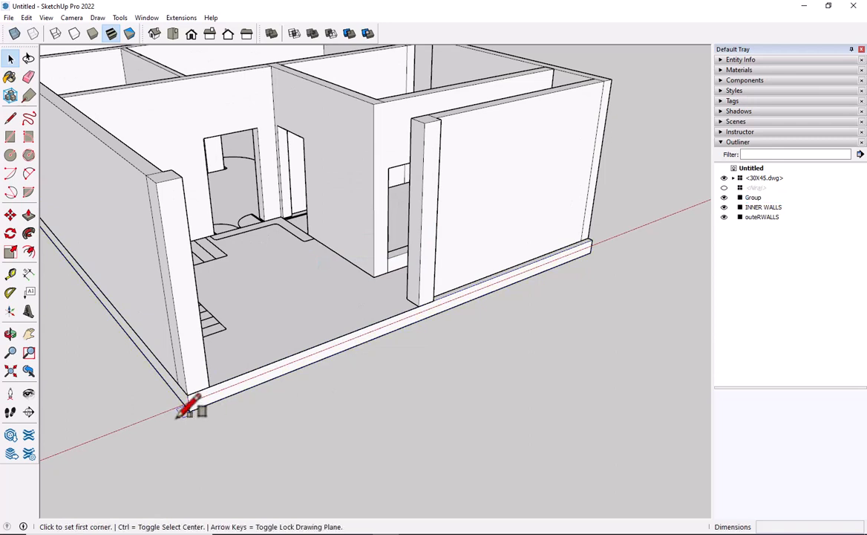
pyautogui.click(187, 394)
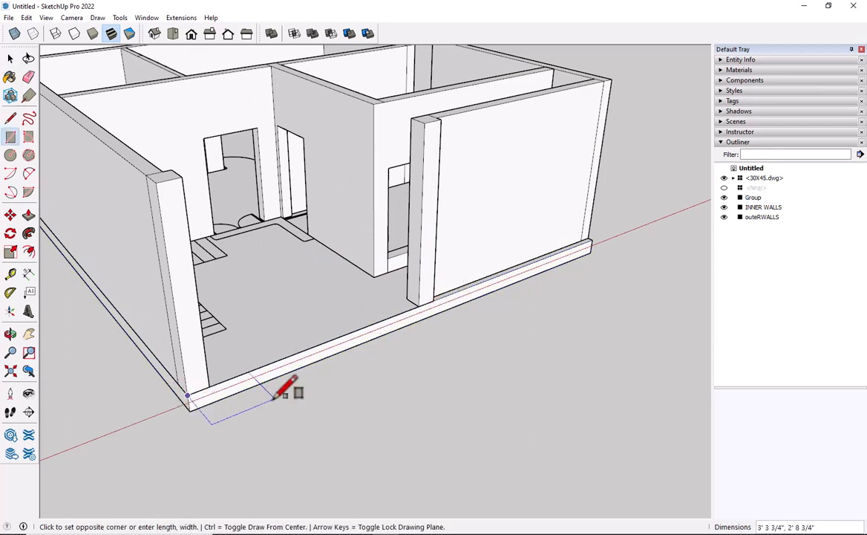
pyautogui.press('Escape')
pyautogui.click(433, 301)
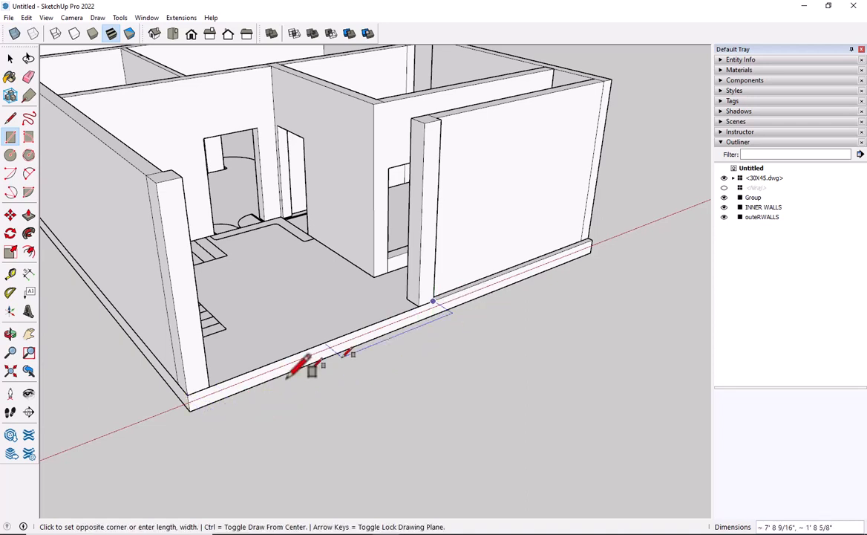
pyautogui.click(189, 410)
# Step: Push/Pull the rectangle on the plinth's front face 6' outward to form the ramp block
pyautogui.press('p')
pyautogui.click(277, 395)
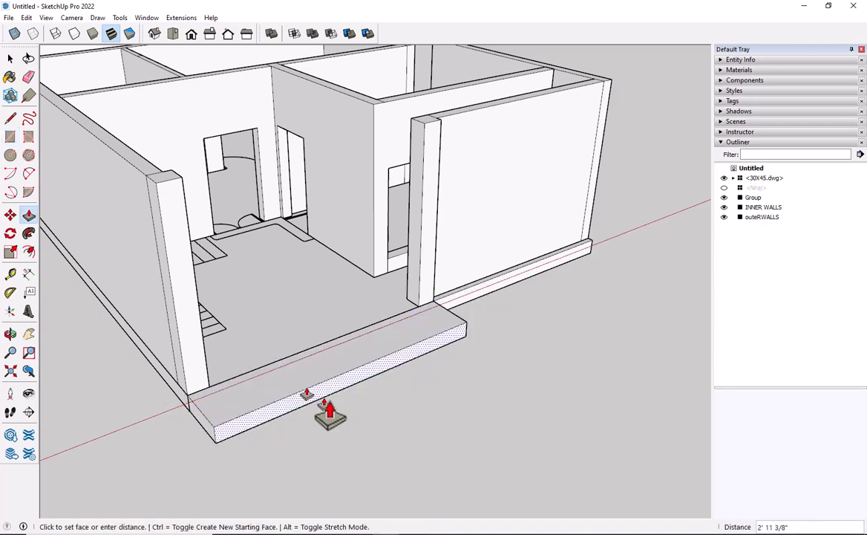
pyautogui.press('Return')
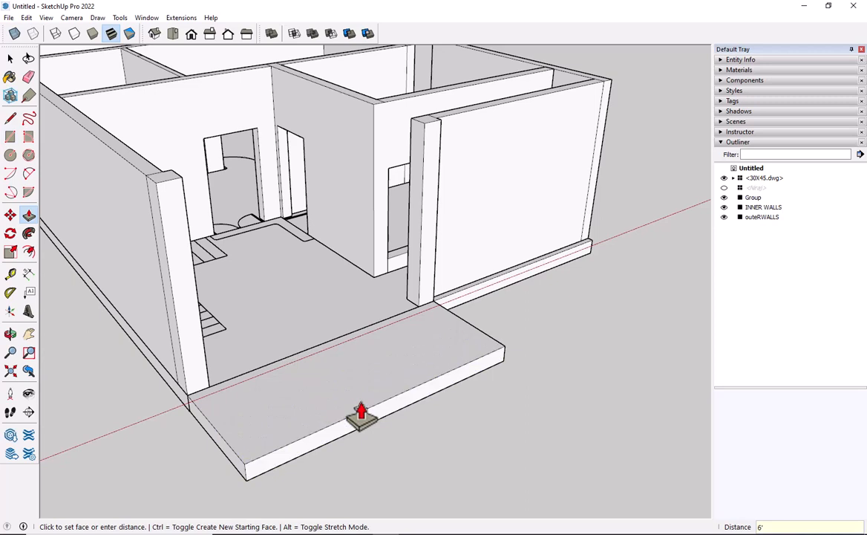
pyautogui.doubleClick(384, 412)
pyautogui.press('space')
pyautogui.hotkey('ctrl', 'z')
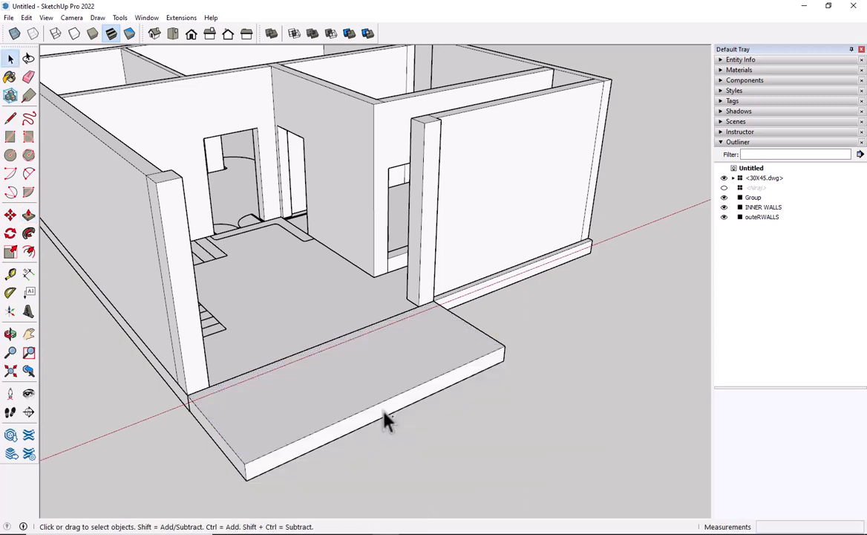
# Step: Scale the ramp block's outer end face down to its bottom edge so the top slopes to the ground
pyautogui.click(384, 413)
pyautogui.press('s')
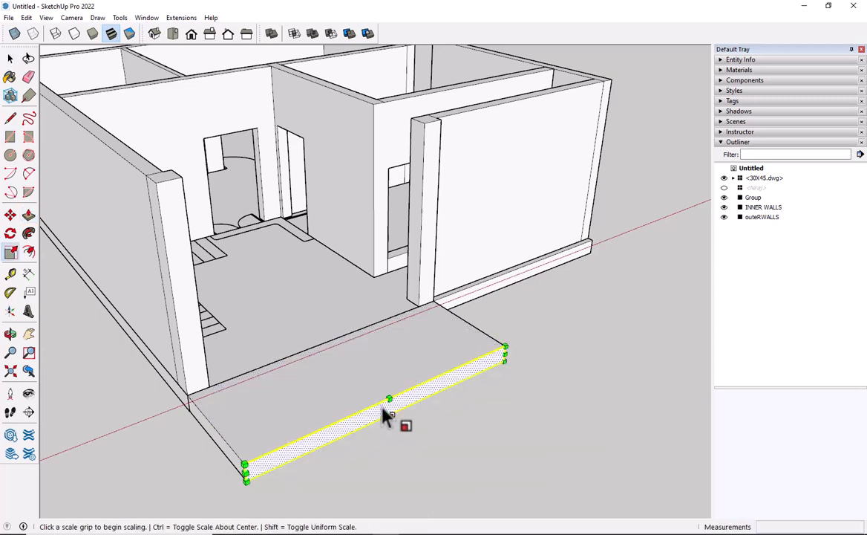
pyautogui.click(385, 405)
pyautogui.click(394, 410)
pyautogui.press('space')
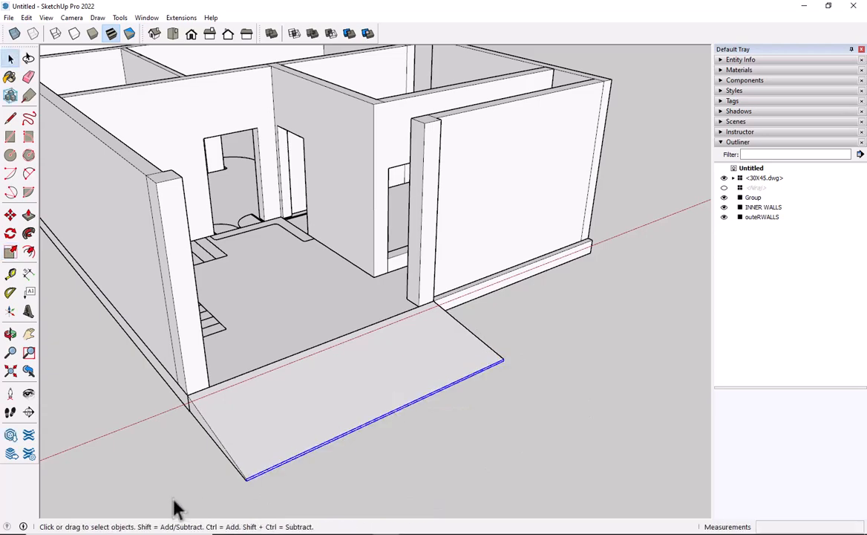
pyautogui.click(174, 496)
# Step: Examine the sloped entrance ramp and the grouped walls from around the front of the house
pyautogui.scroll(-2, 176, 493)
pyautogui.moveTo(327, 462); pyautogui.dragTo(412, 438, button='middle')
pyautogui.moveTo(253, 479); pyautogui.dragTo(152, 462, button='middle')
pyautogui.scroll(-1, 153, 462)
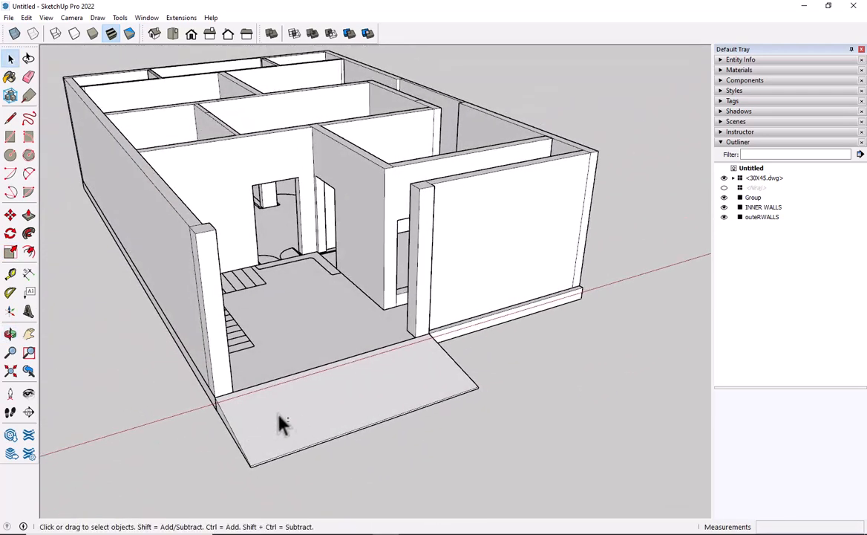
pyautogui.keyDown('shift'); pyautogui.moveTo(277, 411); pyautogui.dragTo(214, 496, button='middle'); pyautogui.keyUp('shift')
pyautogui.scroll(-4, 215, 496)
pyautogui.keyDown('shift'); pyautogui.moveTo(316, 450); pyautogui.dragTo(137, 475, button='middle'); pyautogui.keyUp('shift')
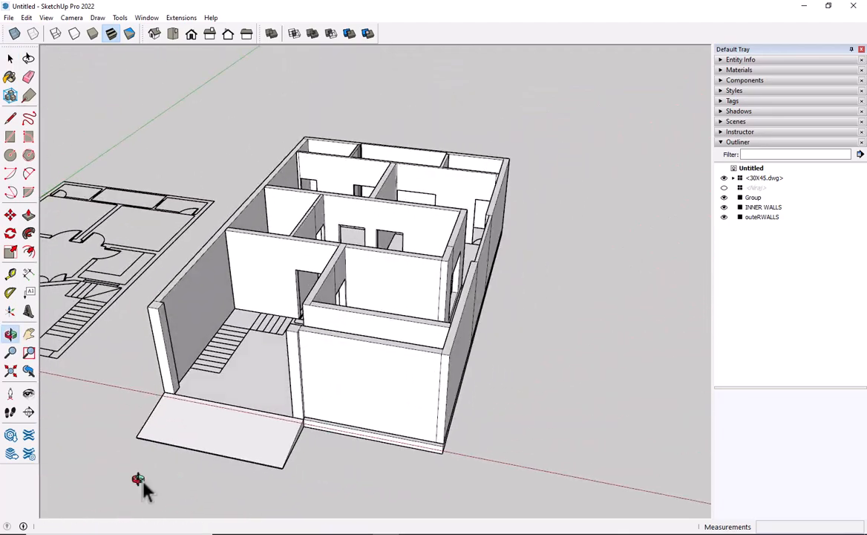
# Step: Draw a rectangle over the first tread of the short stair flight beside the main door
pyautogui.scroll(4, 236, 342)
pyautogui.moveTo(241, 444)
pyautogui.mouseDown(button='middle')
pyautogui.moveTo(239, 510)
pyautogui.moveTo(248, 456)
pyautogui.mouseUp(button='middle')
pyautogui.scroll(3, 290, 273)
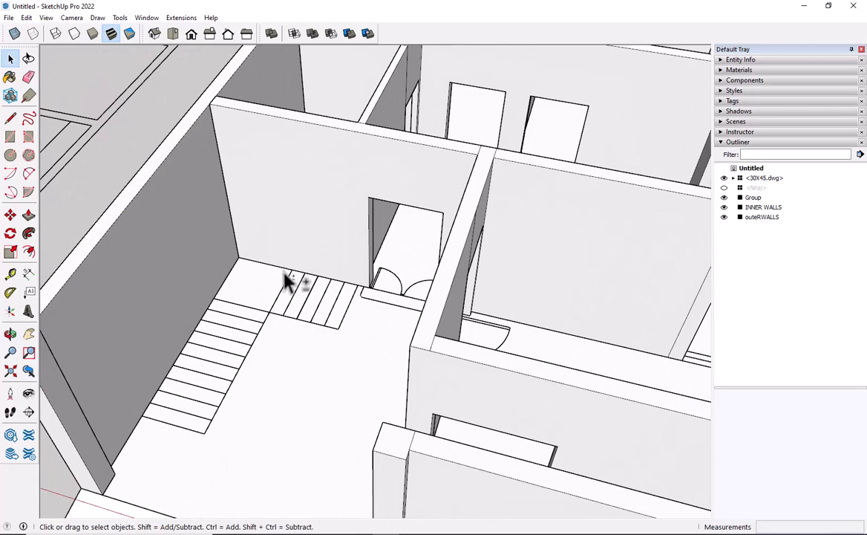
pyautogui.keyDown('shift'); pyautogui.moveTo(284, 272); pyautogui.dragTo(274, 379, button='middle'); pyautogui.keyUp('shift')
pyautogui.scroll(1, 289, 384)
pyautogui.keyDown('shift'); pyautogui.moveTo(292, 412); pyautogui.dragTo(247, 419, button='middle'); pyautogui.keyUp('shift')
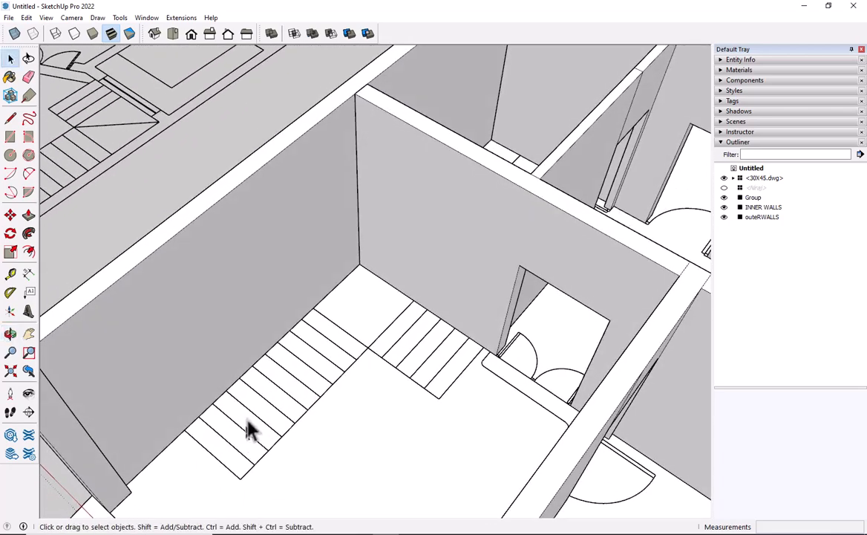
pyautogui.scroll(1, 433, 366)
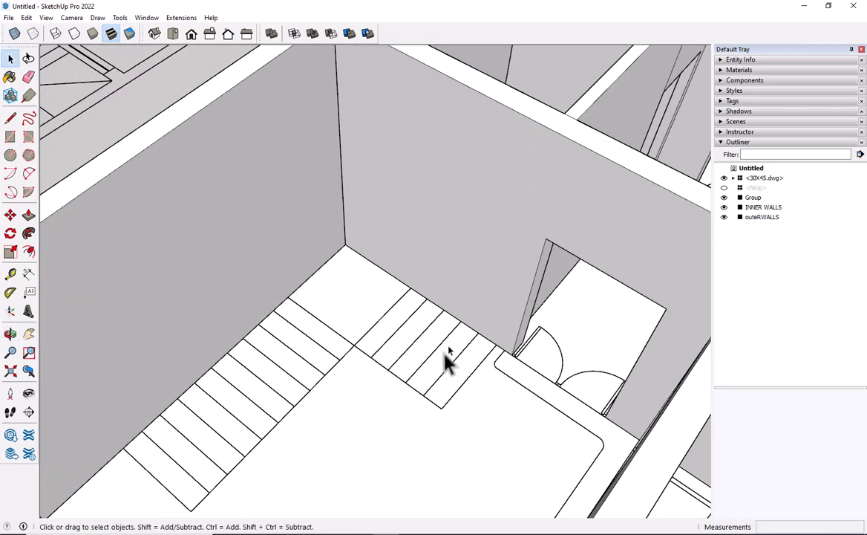
pyautogui.press('r')
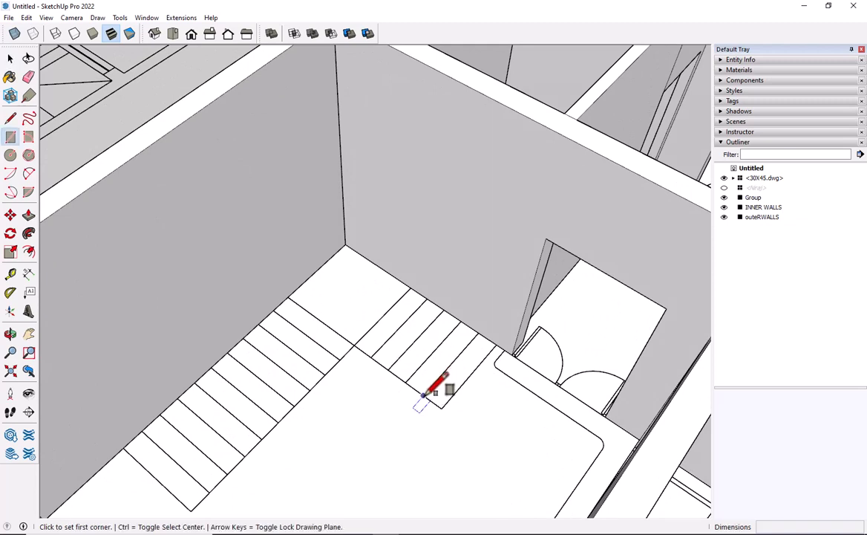
pyautogui.click(424, 394)
pyautogui.press('space')
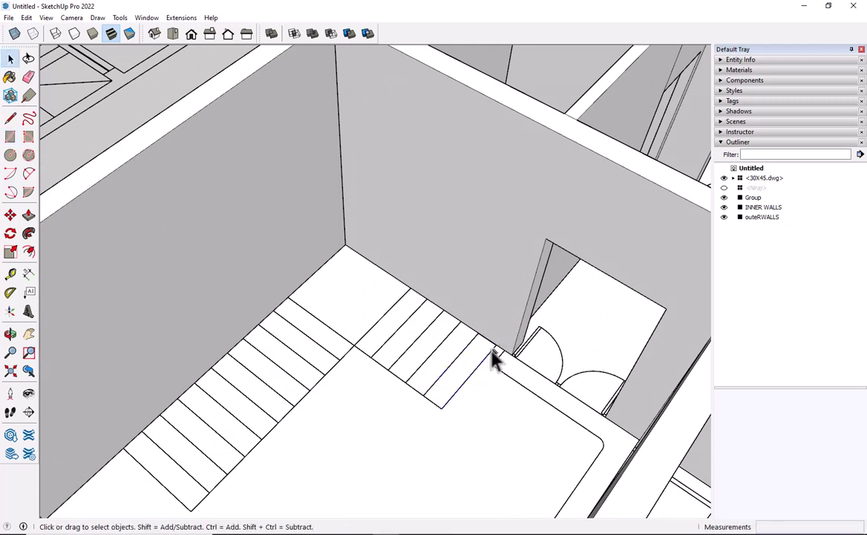
# Step: Push/Pull the first tread's rectangle up 10" to form a solid step
pyautogui.press('p')
pyautogui.click(476, 369)
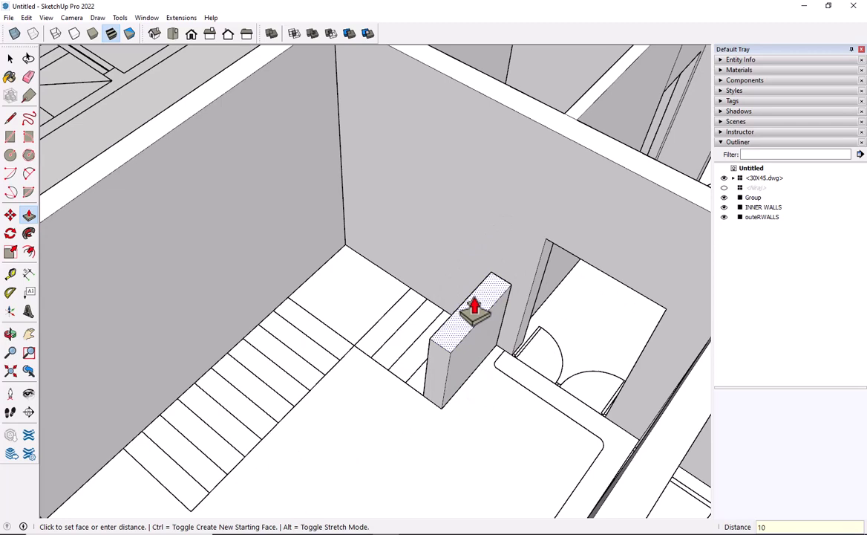
pyautogui.write('10')
pyautogui.press('Return')
pyautogui.press('space')
# Step: Select the whole first stair step and make it a group
pyautogui.moveTo(494, 297); pyautogui.dragTo(459, 363, button='middle')
pyautogui.click(459, 362)
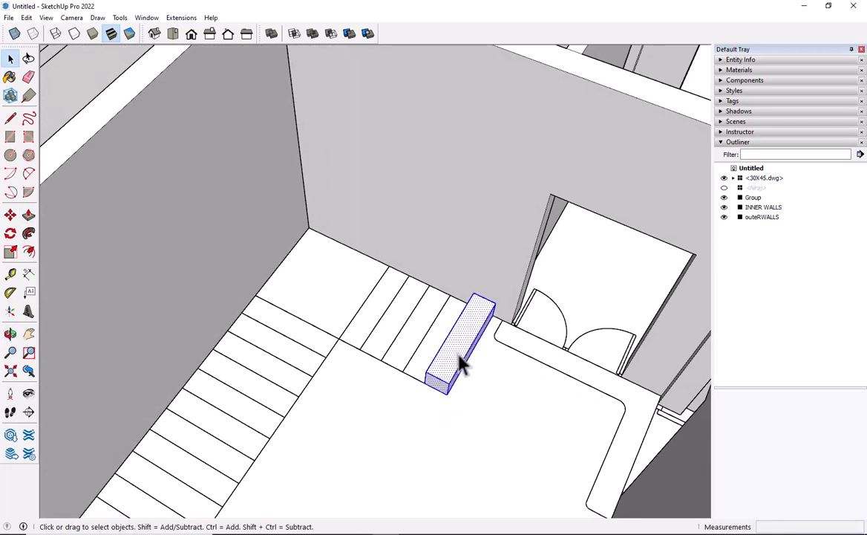
pyautogui.rightClick(459, 362)
pyautogui.click(509, 258)
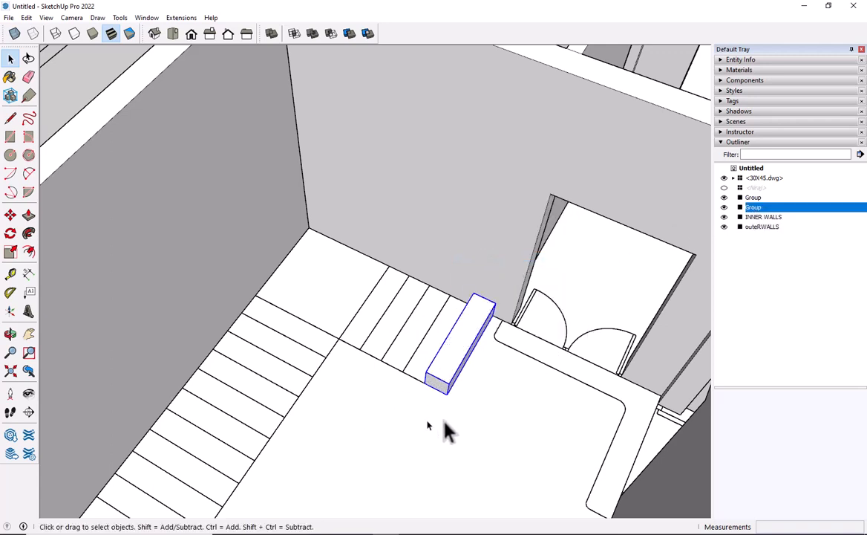
# Step: Copy the first step one tread along and one riser up, and array it as 4 copies along the short flight
pyautogui.moveTo(446, 431); pyautogui.dragTo(507, 329, button='middle')
pyautogui.press('m')
pyautogui.press('ctrl')
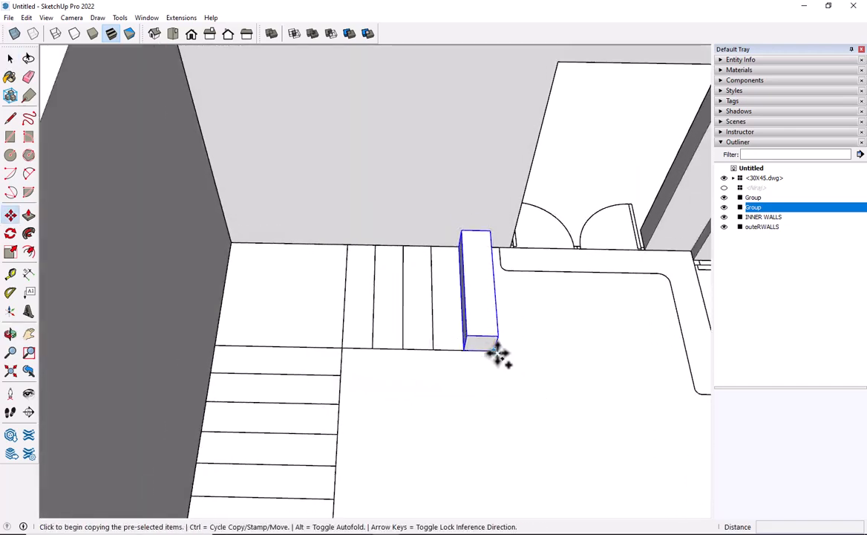
pyautogui.click(495, 352)
pyautogui.click(470, 334)
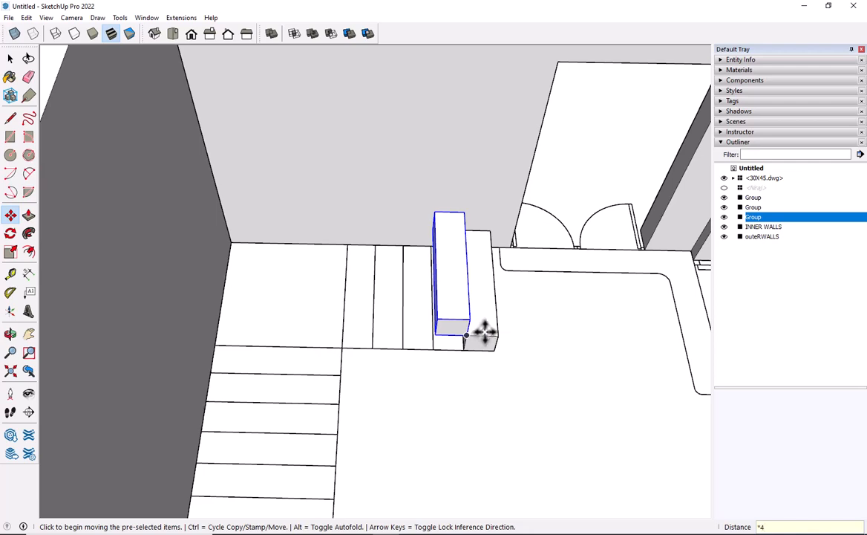
pyautogui.write('*4')
pyautogui.press('Return')
pyautogui.press('space')
# Step: Draw a rectangle over the stair landing in the corner and Push/Pull it up 10"
pyautogui.moveTo(497, 341); pyautogui.dragTo(426, 267, button='middle')
pyautogui.press('r')
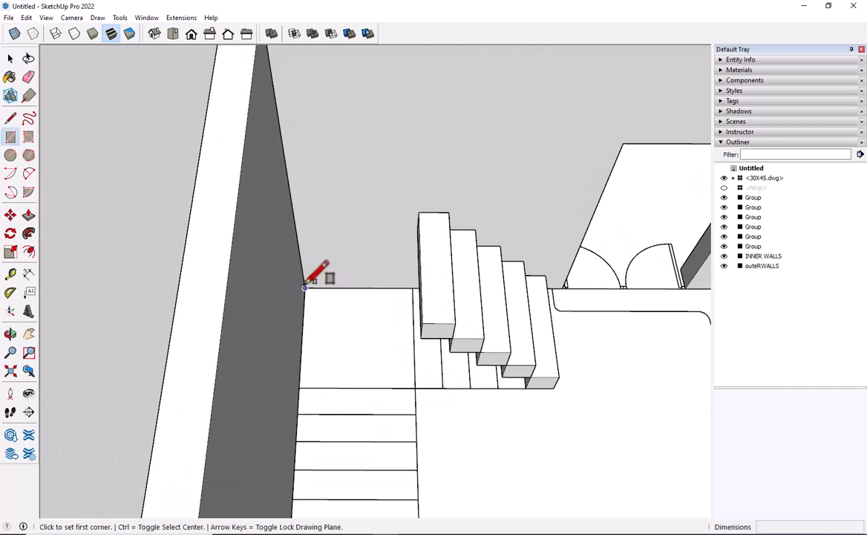
pyautogui.click(305, 287)
pyautogui.press('Escape')
pyautogui.press('space')
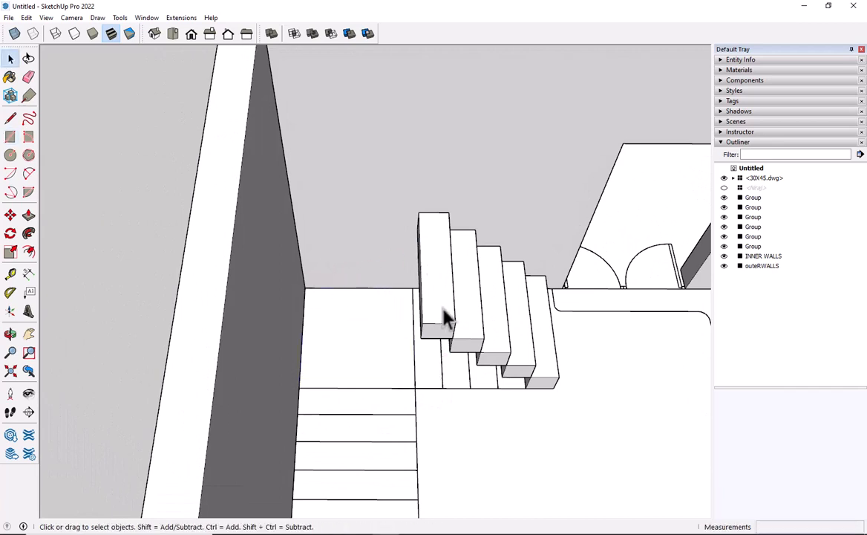
pyautogui.press('p')
pyautogui.click(381, 353)
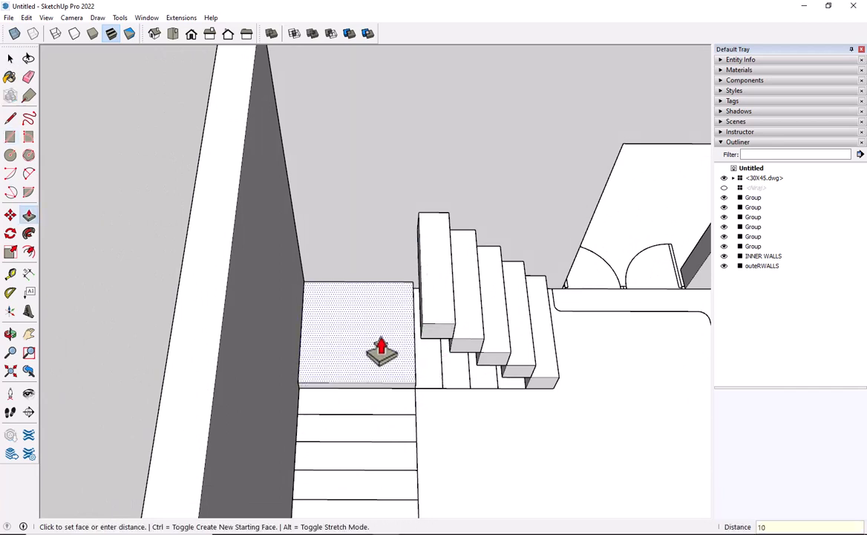
pyautogui.click(381, 351)
# Step: Select the whole landing block and make it a group
pyautogui.press('space')
pyautogui.click(381, 345)
pyautogui.rightClick(380, 338)
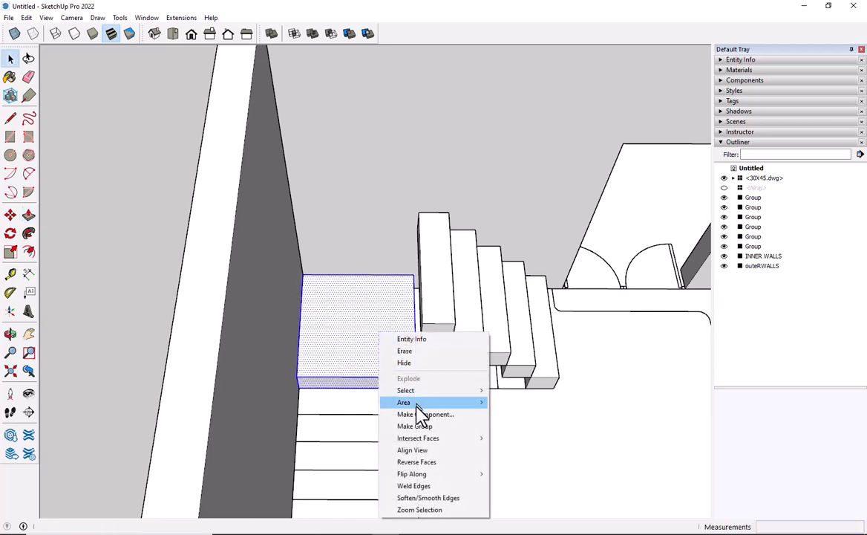
pyautogui.click(414, 426)
# Step: Move the landing group up by its inner front corner so it rests on top of the short flight's last step
pyautogui.press('m')
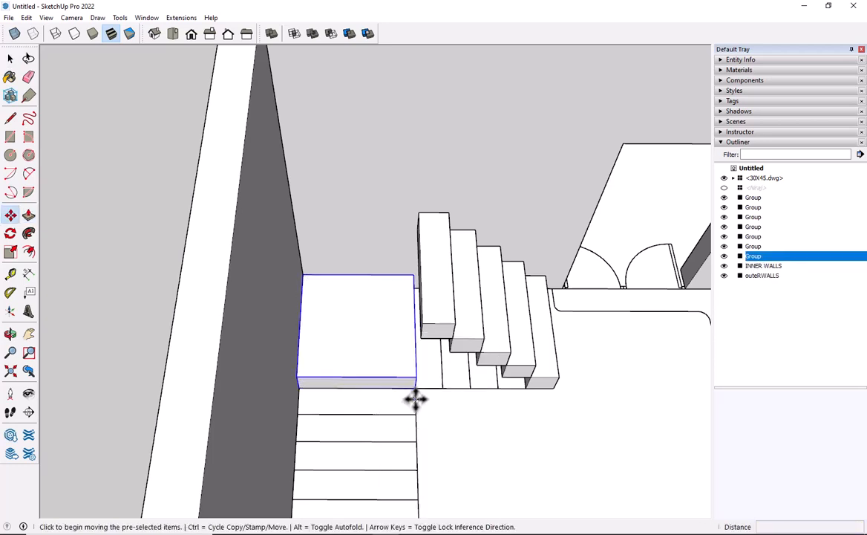
pyautogui.press('ctrl')
pyautogui.click(415, 386)
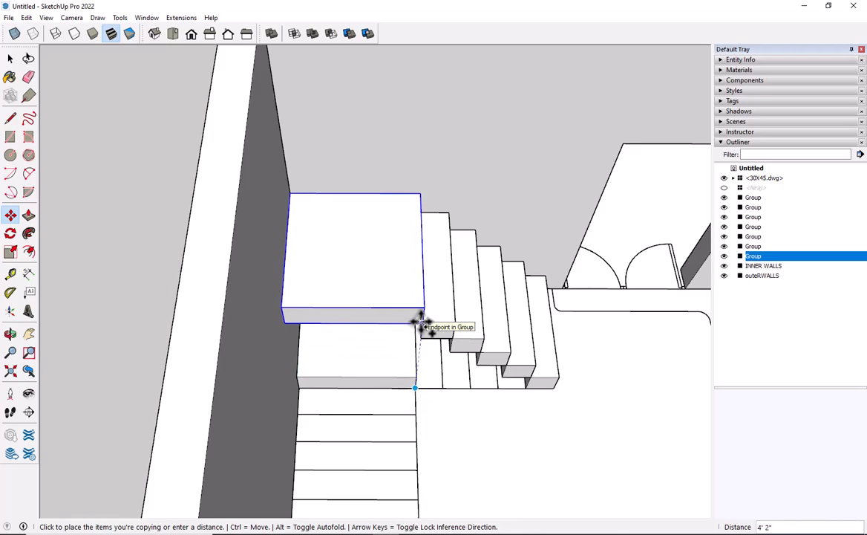
pyautogui.click(422, 319)
pyautogui.press('space')
pyautogui.moveTo(427, 334); pyautogui.dragTo(178, 300, button='middle')
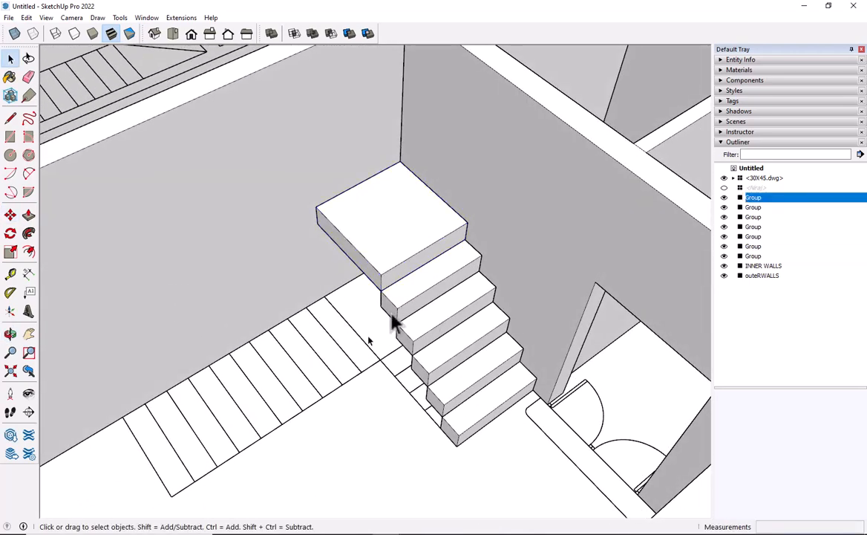
pyautogui.keyDown('ctrl'); pyautogui.click(434, 337); pyautogui.keyUp('ctrl')
pyautogui.keyDown('ctrl'); pyautogui.click(439, 355); pyautogui.keyUp('ctrl')
pyautogui.keyDown('ctrl'); pyautogui.click(479, 398); pyautogui.keyUp('ctrl')
pyautogui.keyDown('ctrl'); pyautogui.click(481, 416); pyautogui.keyUp('ctrl')
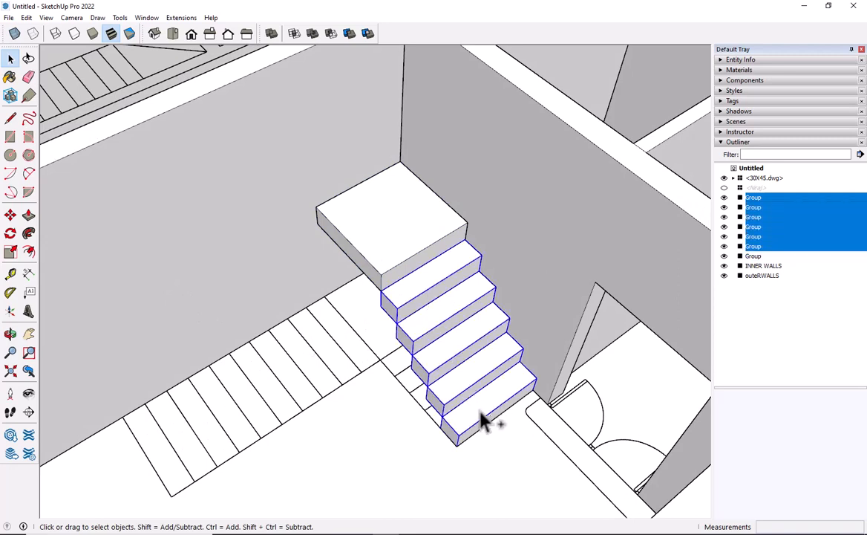
pyautogui.press('m')
pyautogui.click(456, 446)
pyautogui.press('ctrl')
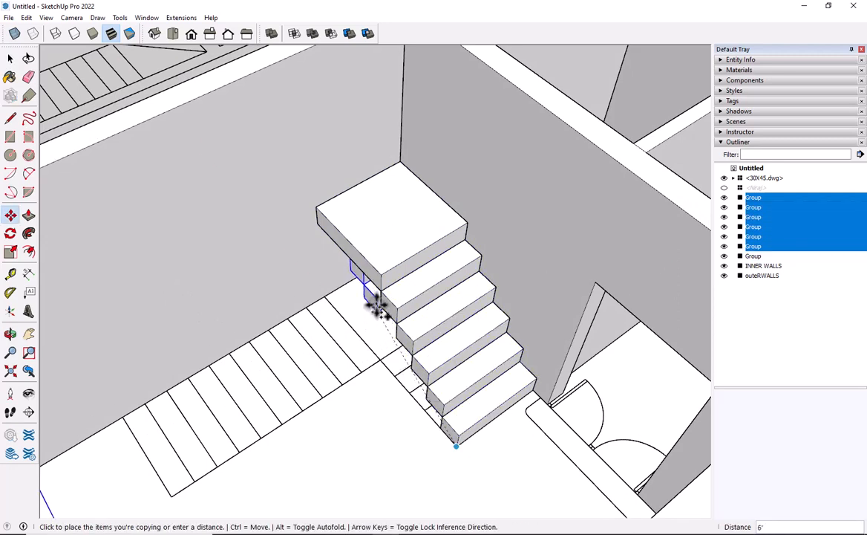
pyautogui.press('Escape')
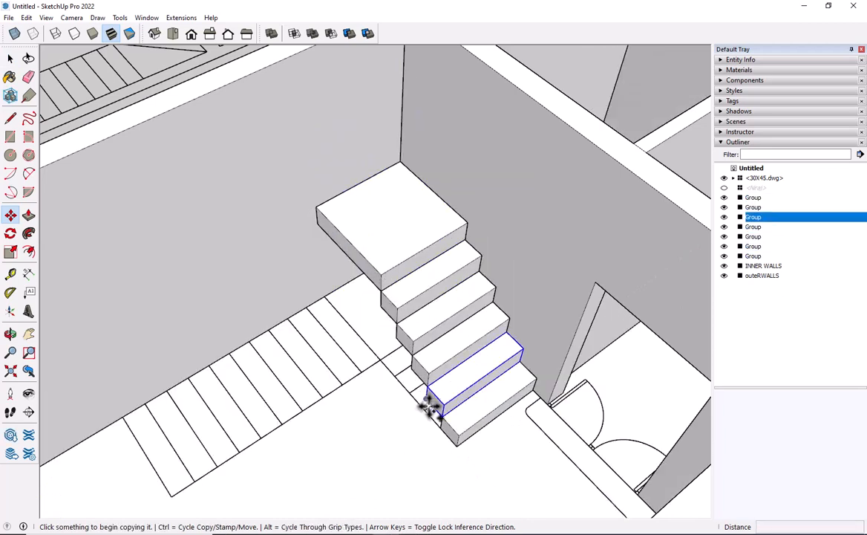
# Step: Select the short flight's five steps and copy them from the bottom step's front corner to the landing's top corner
pyautogui.press('space')
pyautogui.click(459, 421)
pyautogui.keyDown('ctrl'); pyautogui.click(470, 367); pyautogui.keyUp('ctrl')
pyautogui.keyDown('ctrl'); pyautogui.click(456, 329); pyautogui.keyUp('ctrl')
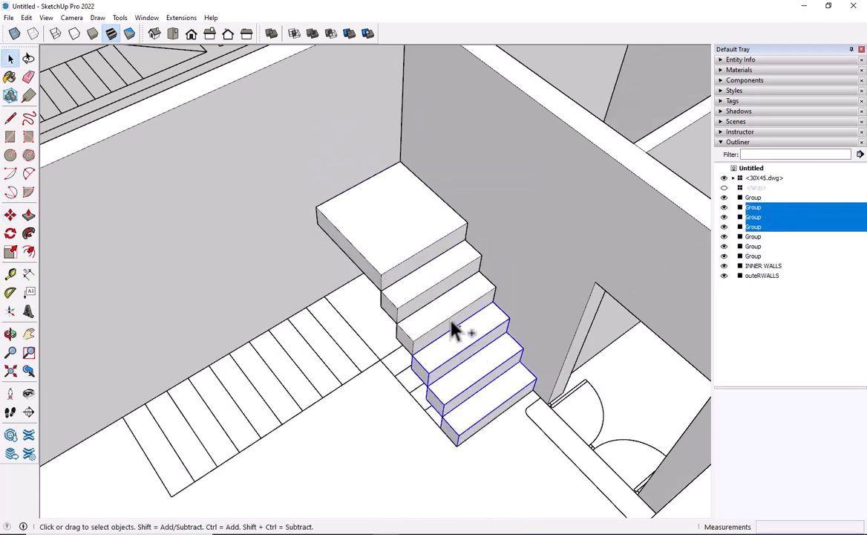
pyautogui.keyDown('ctrl'); pyautogui.click(449, 303); pyautogui.keyUp('ctrl')
pyautogui.keyDown('ctrl'); pyautogui.click(443, 279); pyautogui.keyUp('ctrl')
pyautogui.press('m')
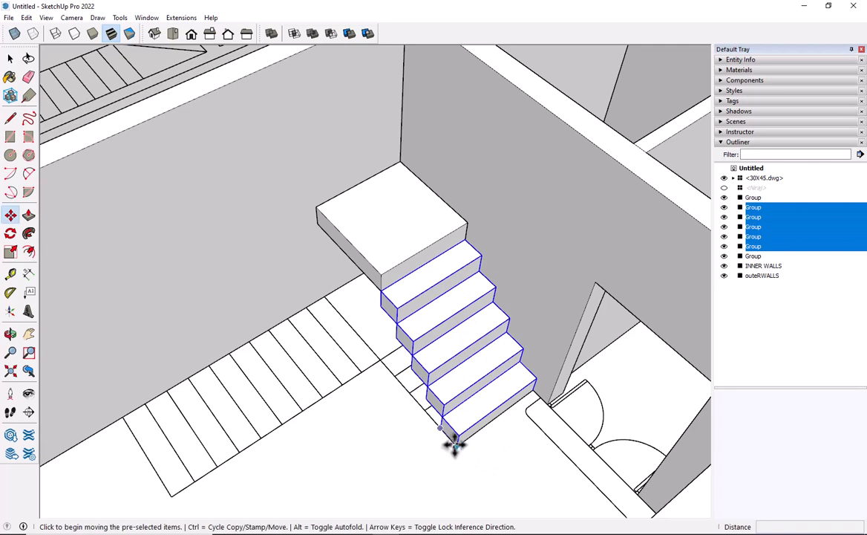
pyautogui.click(456, 446)
pyautogui.press('ctrl')
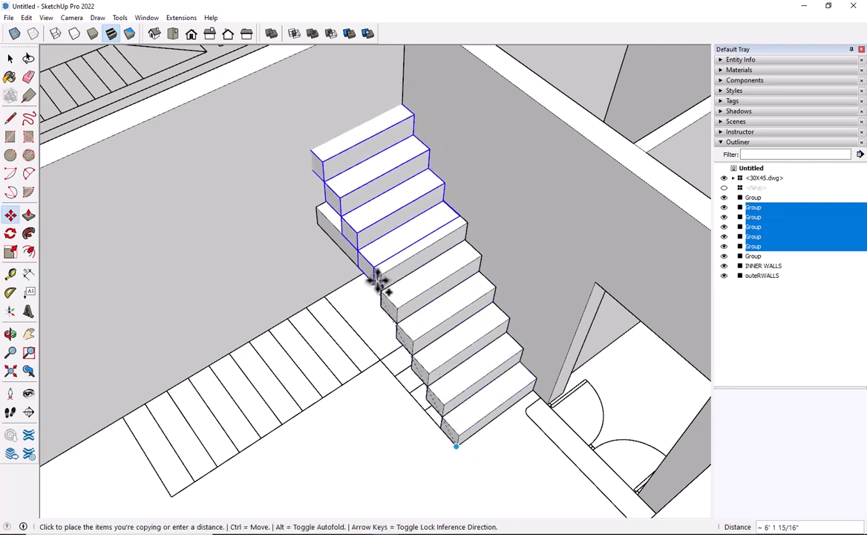
pyautogui.click(381, 275)
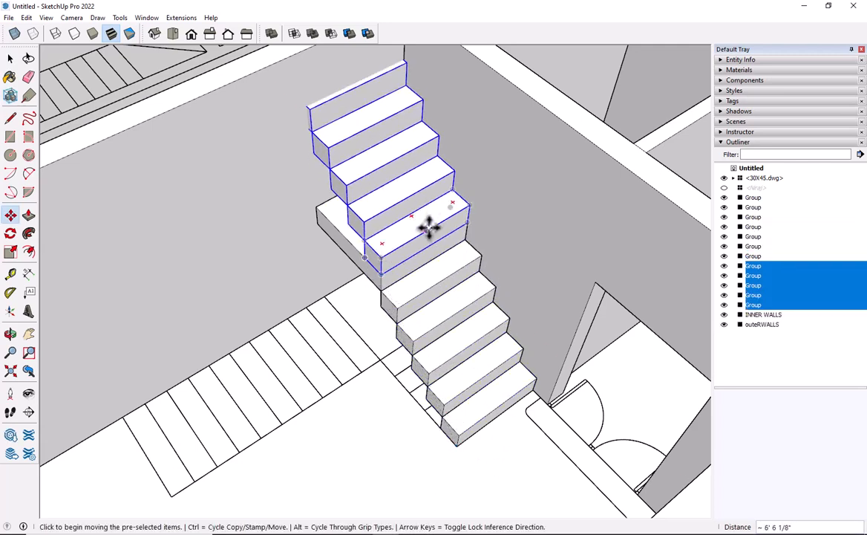
# Step: Rotate the copied five-step flight 90° so it climbs in the direction of the long flight
pyautogui.press('q')
pyautogui.moveTo(427, 231); pyautogui.dragTo(399, 371, button='middle')
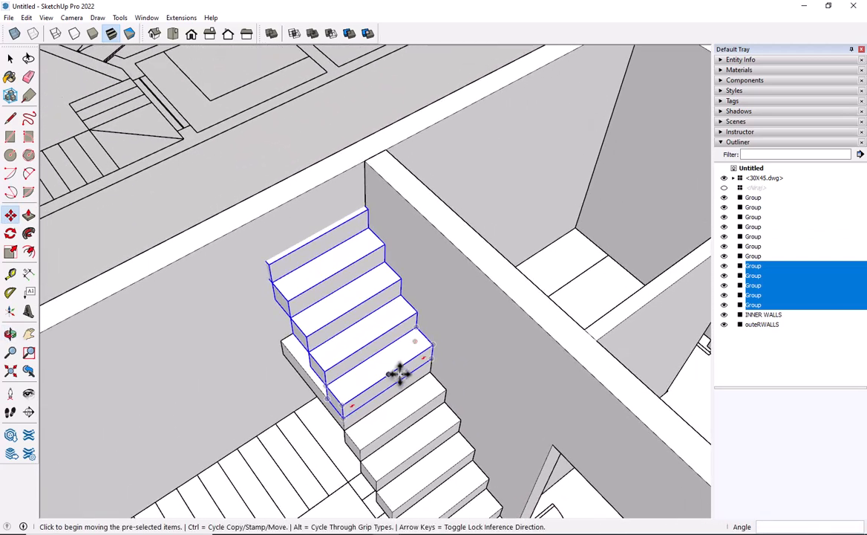
pyautogui.click(387, 369)
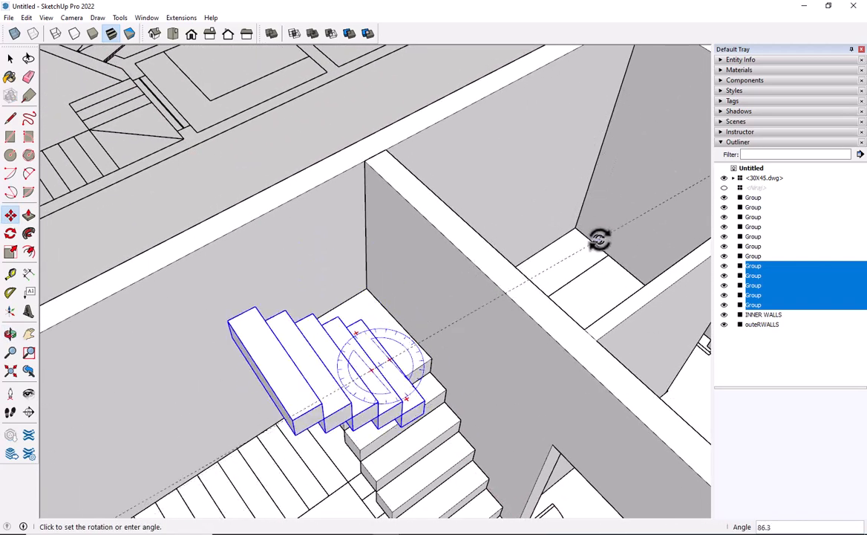
pyautogui.click(690, 154)
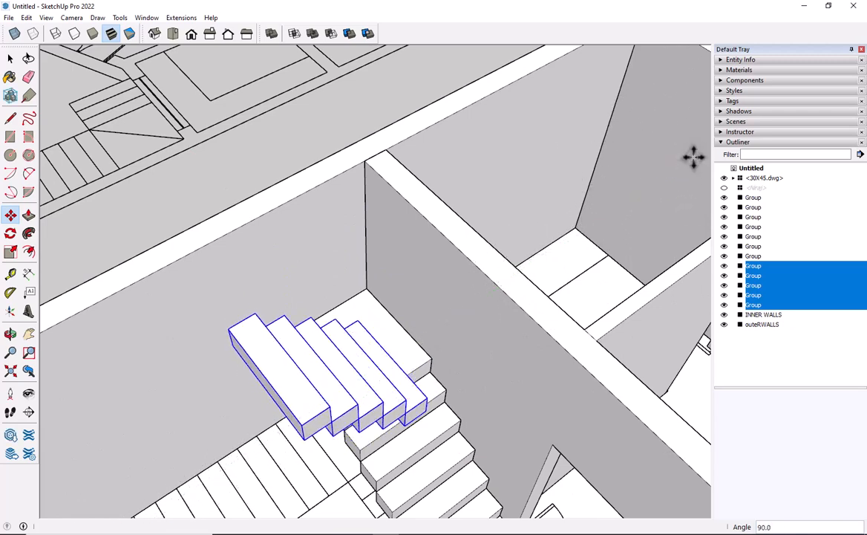
# Step: Move the rotated five-step flight against the landing's edge so it starts over the long flight
pyautogui.press('m')
pyautogui.moveTo(428, 387); pyautogui.dragTo(383, 387, button='middle')
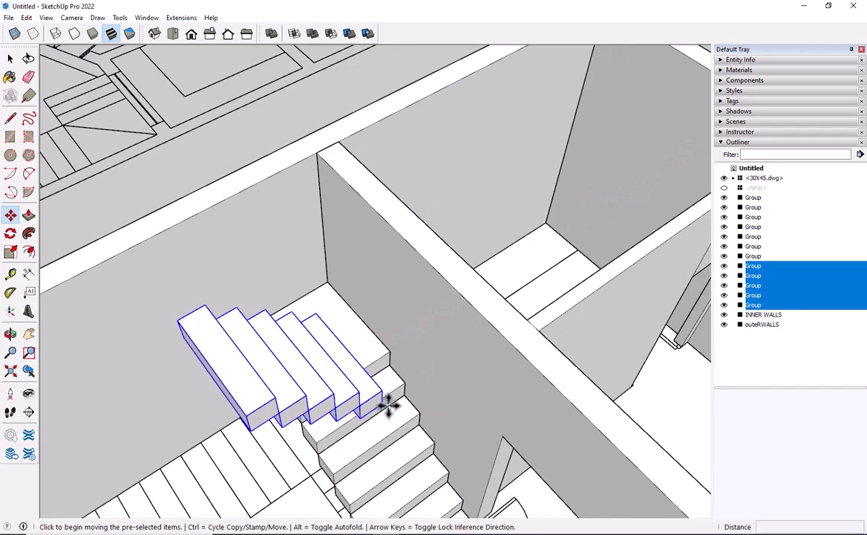
pyautogui.click(387, 399)
pyautogui.click(304, 409)
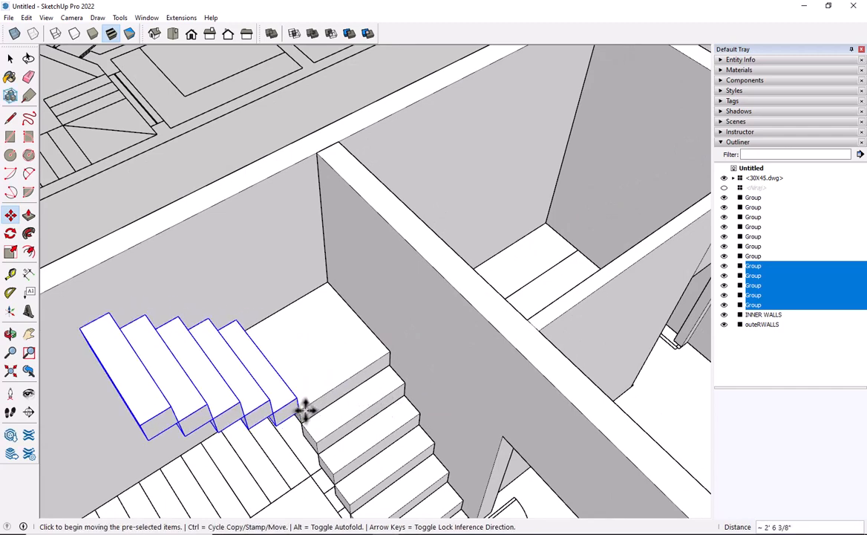
# Step: Copy the upper three steps of the second flight onto its top end to continue the climb
pyautogui.moveTo(302, 406); pyautogui.dragTo(359, 298, button='middle')
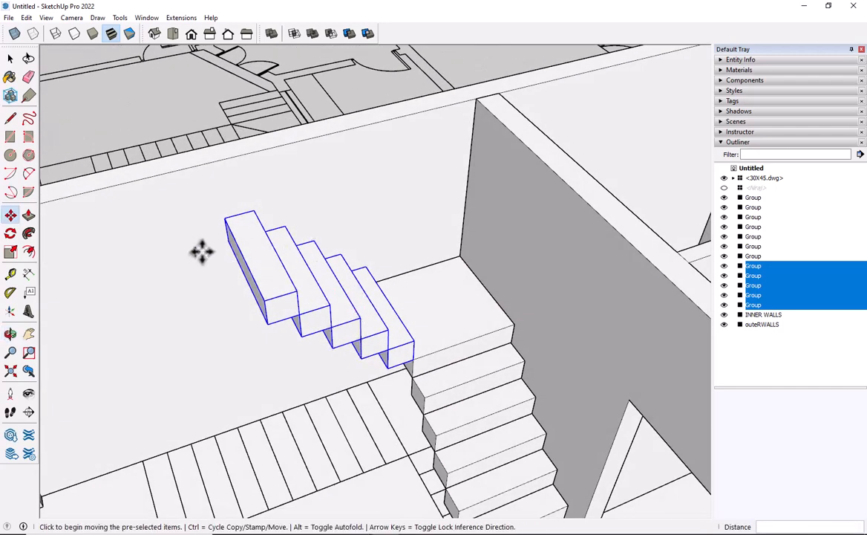
pyautogui.press('space')
pyautogui.click(163, 70)
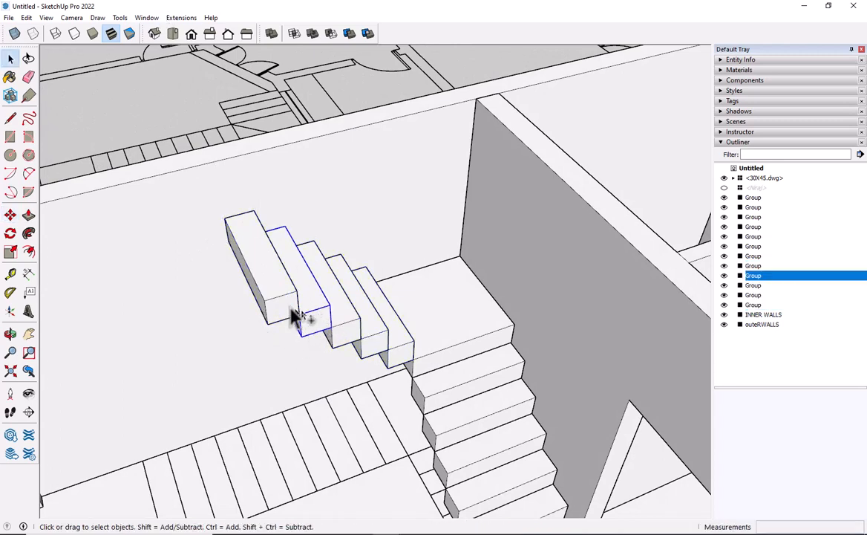
pyautogui.keyDown('ctrl'); pyautogui.click(355, 336); pyautogui.keyUp('ctrl')
pyautogui.press('m')
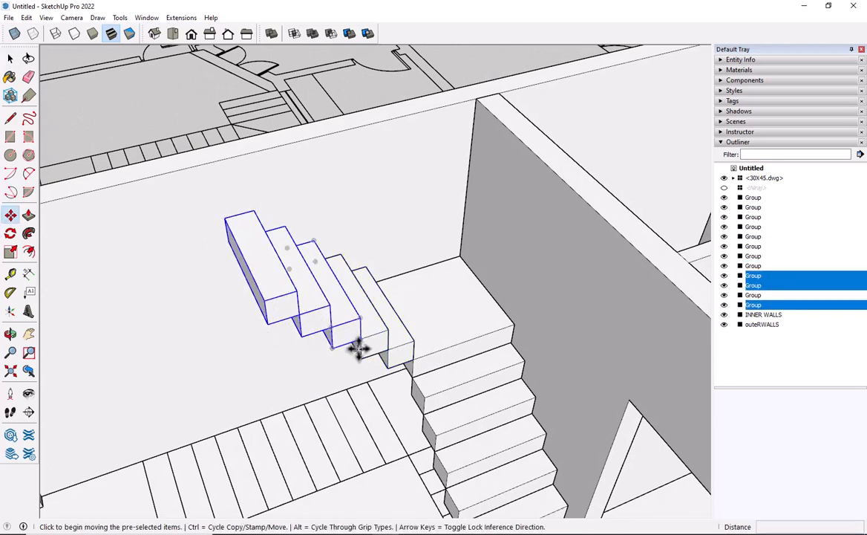
pyautogui.press('ctrl')
pyautogui.click(359, 337)
pyautogui.click(272, 299)
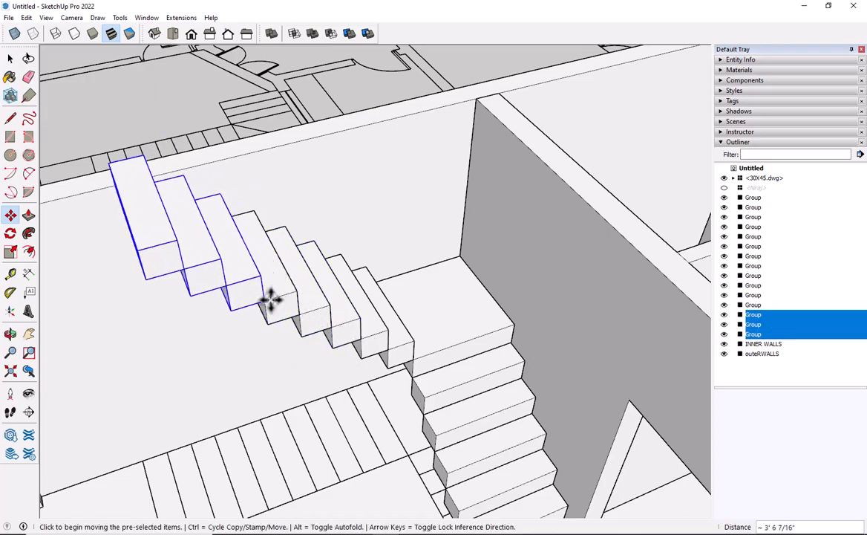
pyautogui.press('space')
# Step: Draw a roof rectangle across the wall tops from the rear outer corner to the diagonally opposite front corner
pyautogui.scroll(-2, 197, 394)
pyautogui.moveTo(196, 390); pyautogui.dragTo(358, 476, button='middle')
pyautogui.click(138, 357)
pyautogui.scroll(-5, 253, 326)
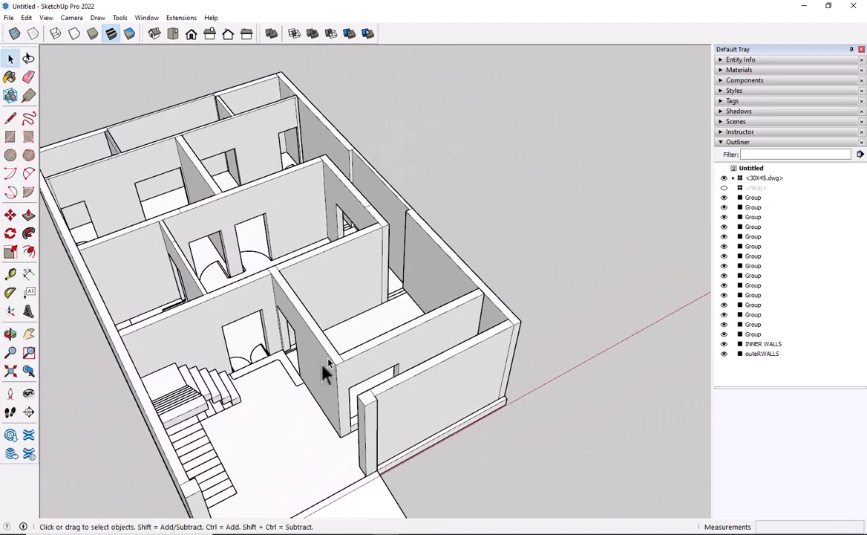
pyautogui.moveTo(327, 371); pyautogui.dragTo(349, 419, button='middle')
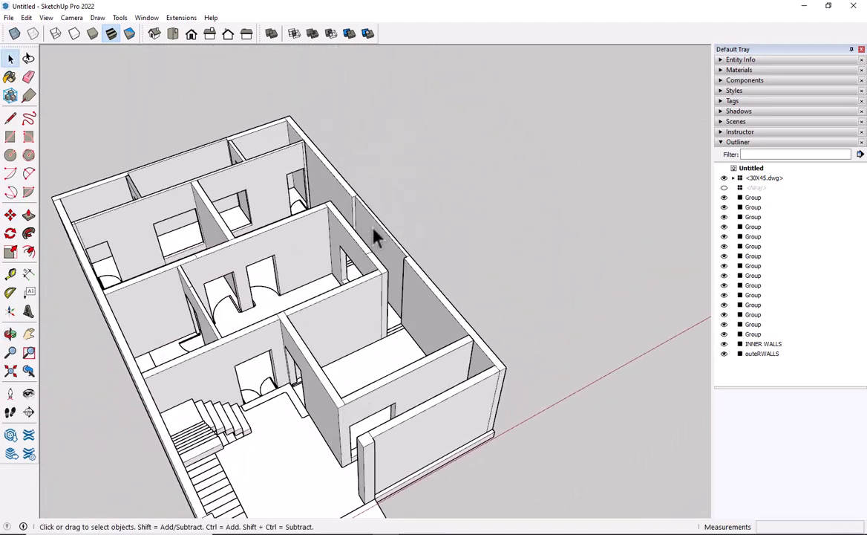
pyautogui.press('r')
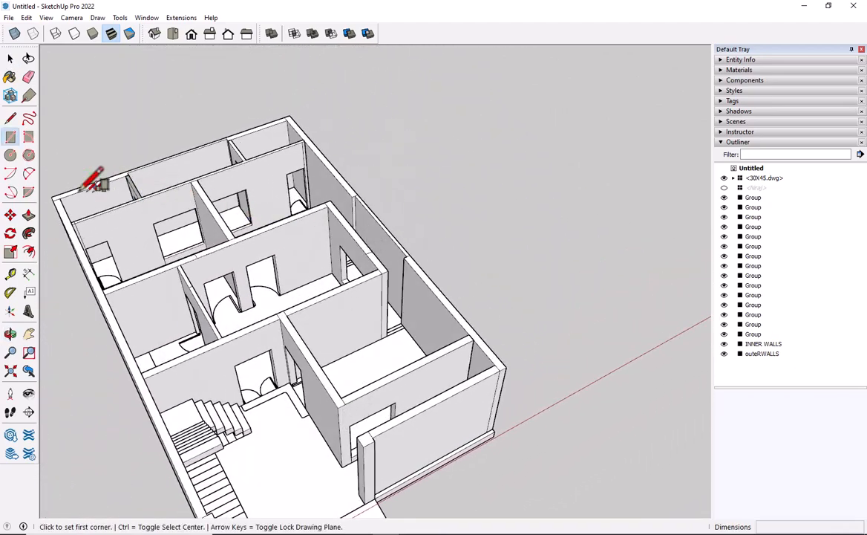
pyautogui.click(51, 196)
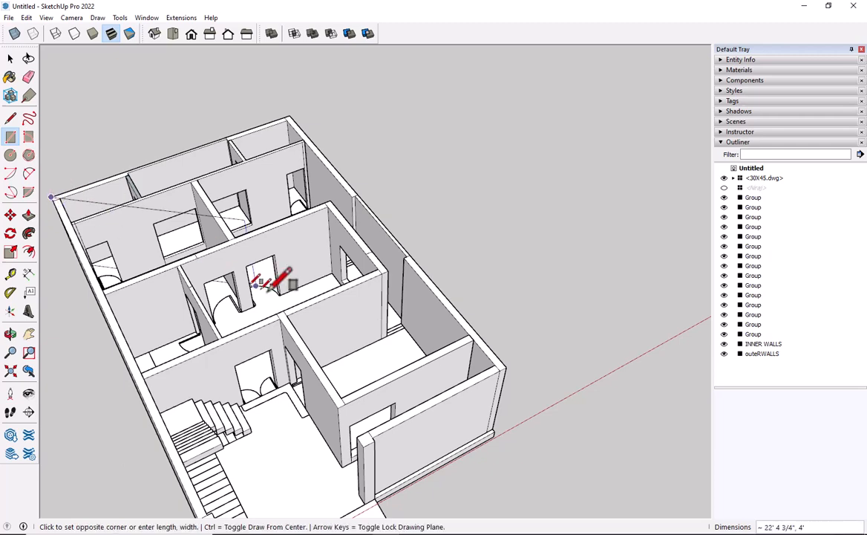
pyautogui.click(507, 366)
# Step: Push/Pull the roof rectangle up 4" to form the slab
pyautogui.moveTo(497, 359); pyautogui.dragTo(325, 345, button='middle')
pyautogui.press('p')
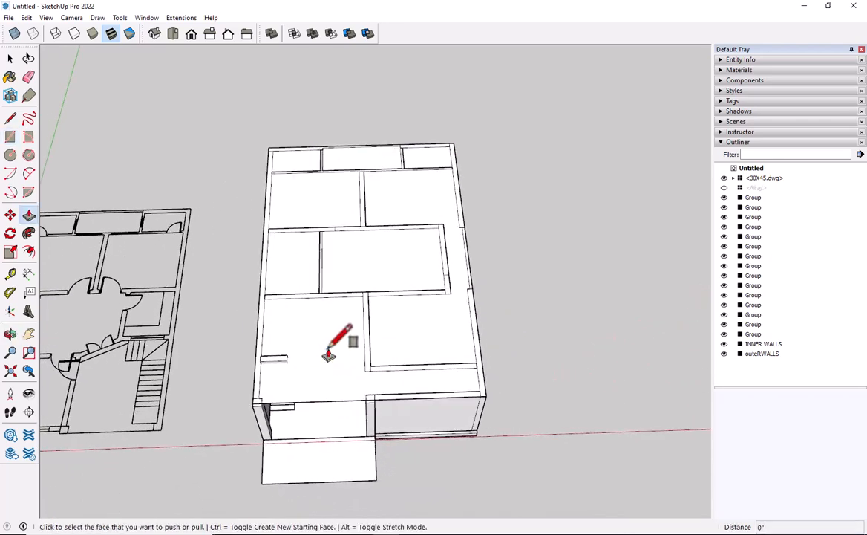
pyautogui.click(329, 358)
pyautogui.click(329, 358)
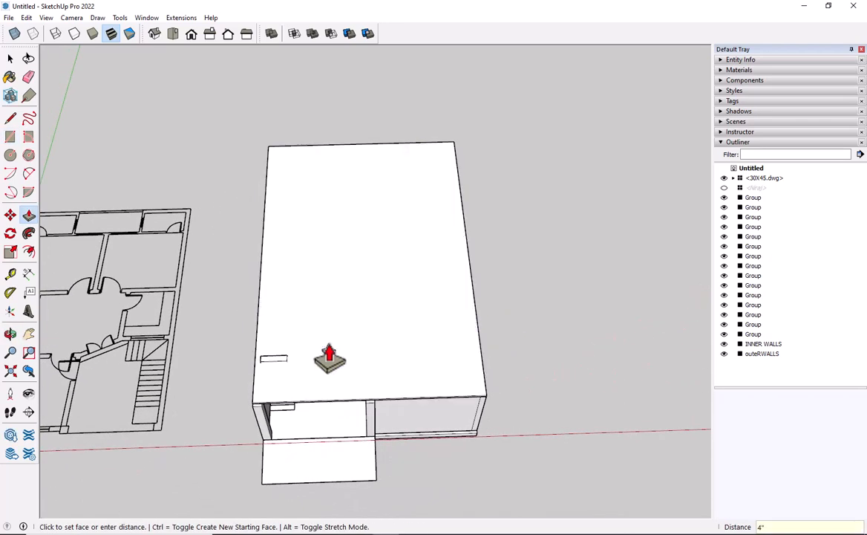
pyautogui.press('space')
pyautogui.moveTo(220, 391); pyautogui.dragTo(296, 403, button='middle')
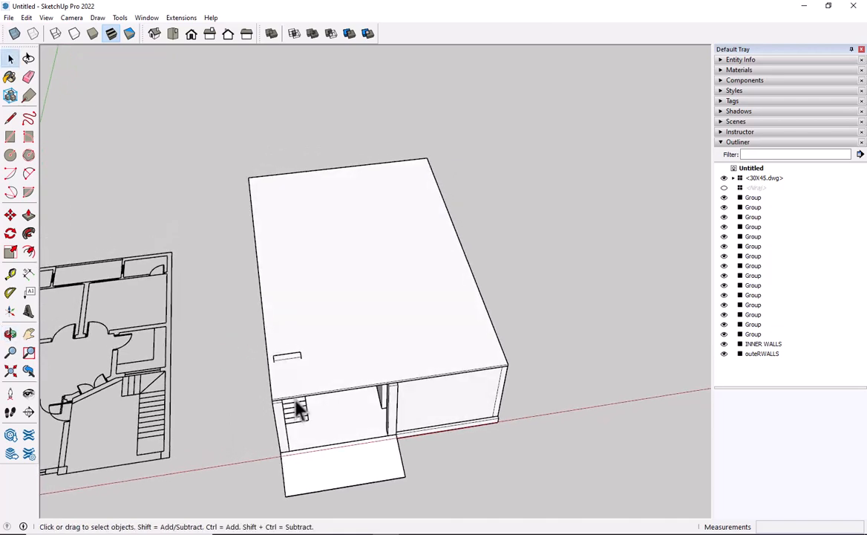
pyautogui.scroll(3, 297, 382)
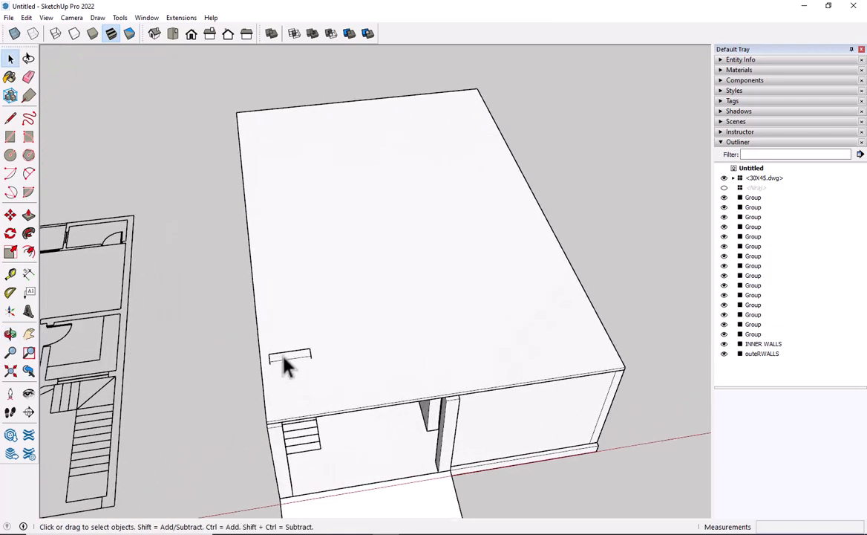
pyautogui.scroll(1, 293, 372)
pyautogui.moveTo(302, 371); pyautogui.dragTo(312, 462, button='middle')
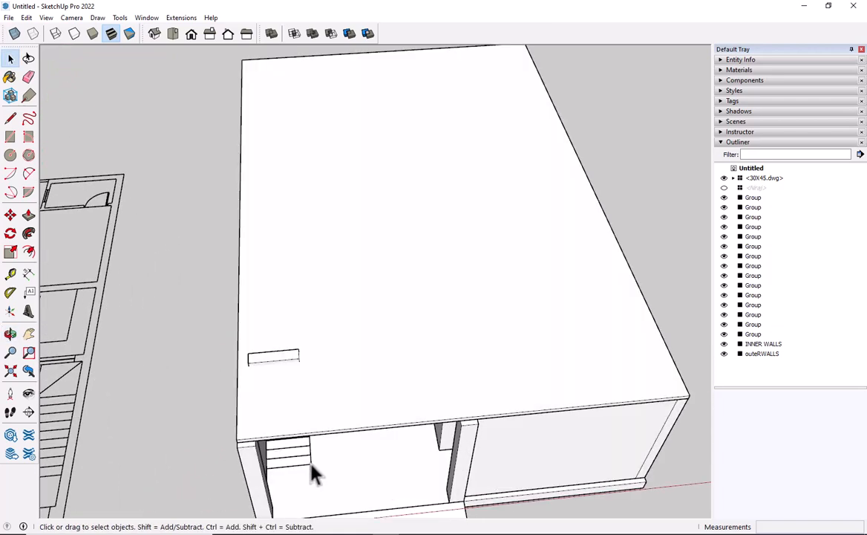
pyautogui.click(312, 461)
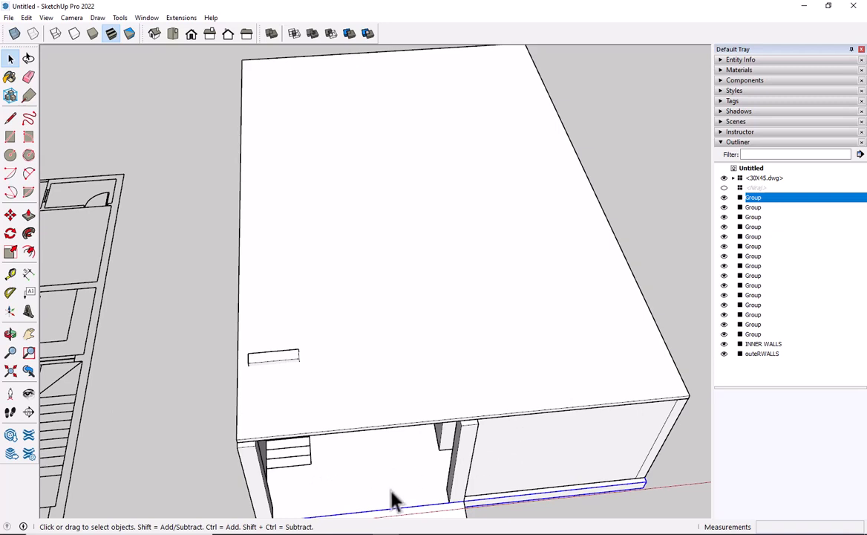
pyautogui.keyDown('shift'); pyautogui.moveTo(394, 502); pyautogui.dragTo(445, 445, button='middle'); pyautogui.keyUp('shift')
pyautogui.press('m')
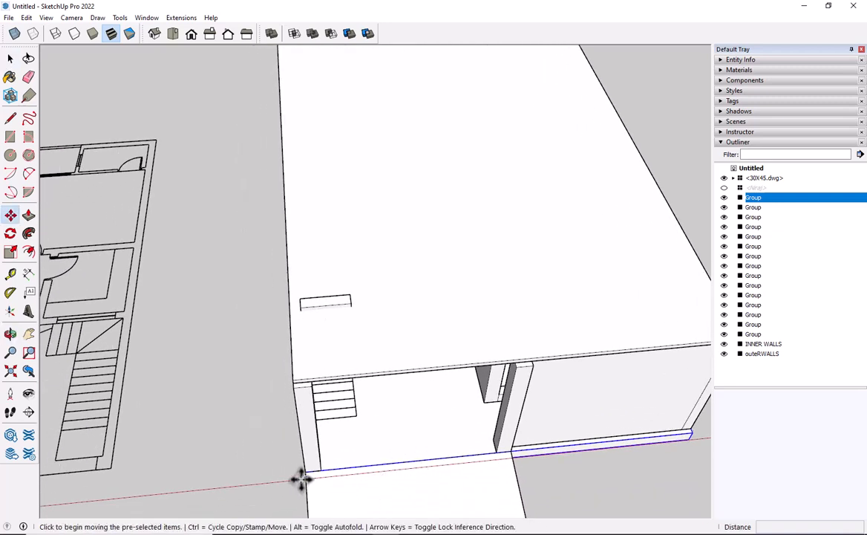
pyautogui.click(304, 472)
pyautogui.press('ctrl')
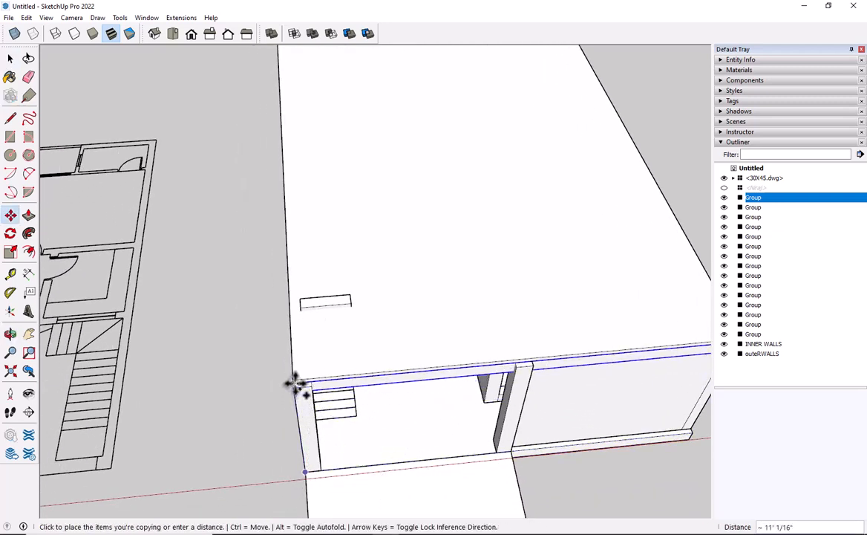
pyautogui.press('Escape')
pyautogui.scroll(-3, 223, 422)
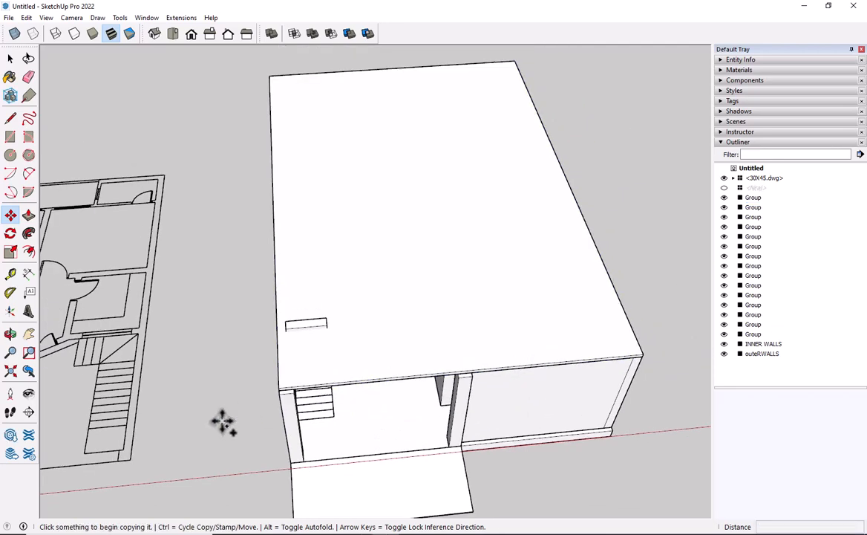
# Step: Copy the imported 30X45.dwg plan vertically from the plinth's rear corner up to the matching top corner of the roof slab
pyautogui.moveTo(222, 421); pyautogui.dragTo(743, 377, button='middle')
pyautogui.press('space')
pyautogui.scroll(-4, 285, 414)
pyautogui.keyDown('shift'); pyautogui.moveTo(301, 418); pyautogui.dragTo(657, 338, button='middle'); pyautogui.keyUp('shift')
pyautogui.click(757, 179)
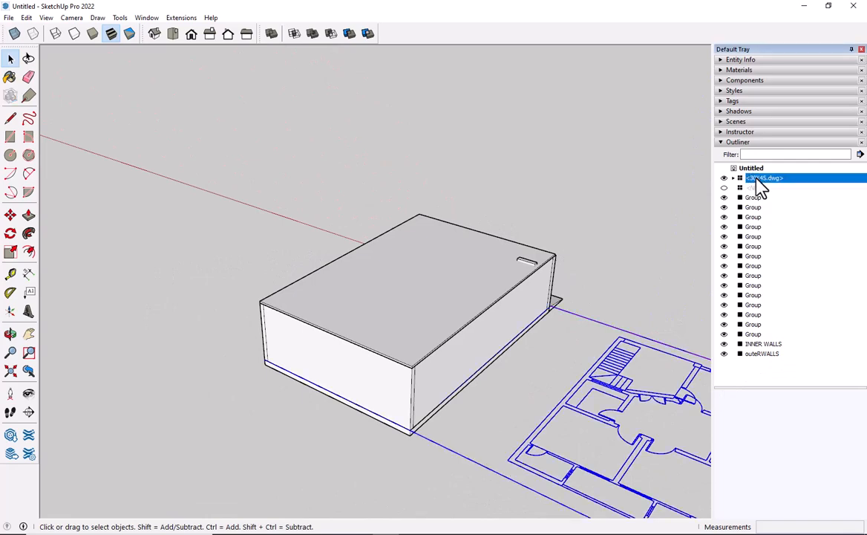
pyautogui.moveTo(457, 409); pyautogui.dragTo(329, 408, button='middle')
pyautogui.scroll(3, 345, 368)
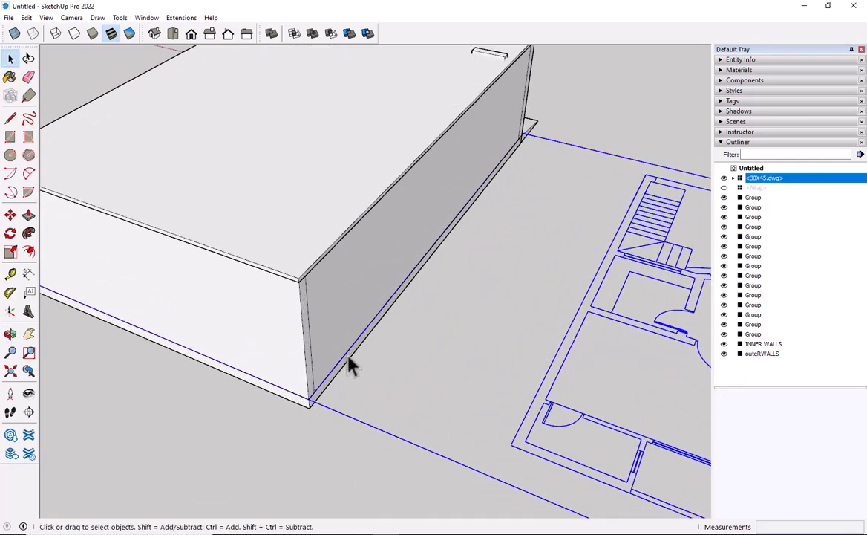
pyautogui.scroll(2, 345, 368)
pyautogui.press('m')
pyautogui.scroll(1, 307, 388)
pyautogui.press('ctrl')
pyautogui.click(312, 410)
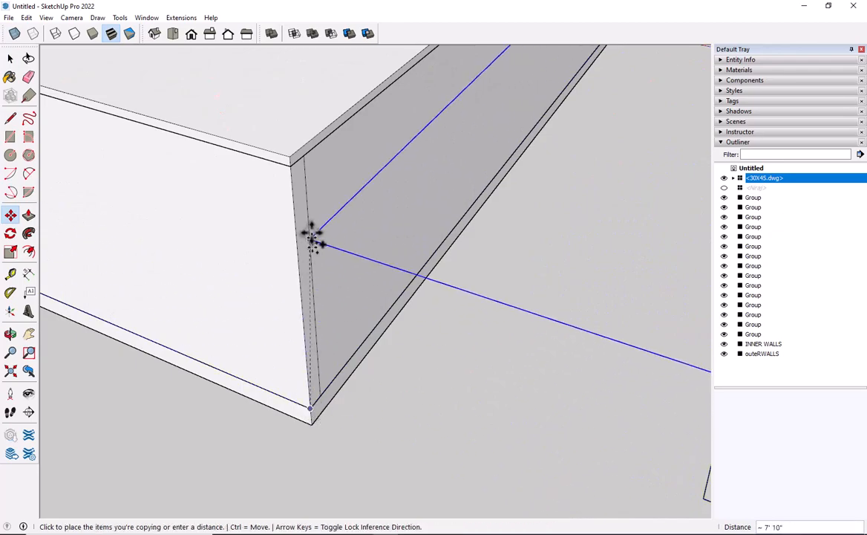
pyautogui.click(292, 159)
pyautogui.press('space')
pyautogui.scroll(-5, 437, 291)
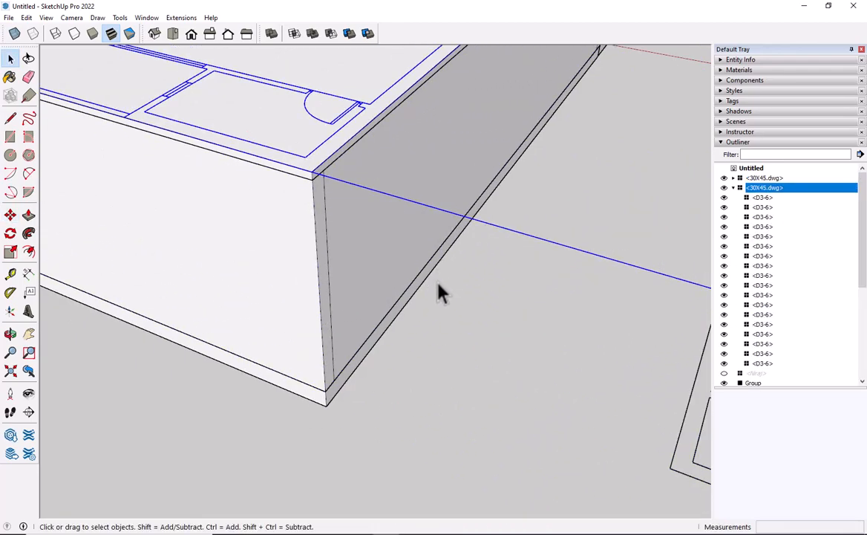
# Step: Draw a 7' 8" by 3' 6" rectangle on the roof slab over the plan's landing and short stair flight
pyautogui.moveTo(449, 306); pyautogui.dragTo(533, 293, button='middle')
pyautogui.scroll(3, 624, 304)
pyautogui.moveTo(618, 300); pyautogui.dragTo(106, 393, button='middle')
pyautogui.scroll(5, 349, 390)
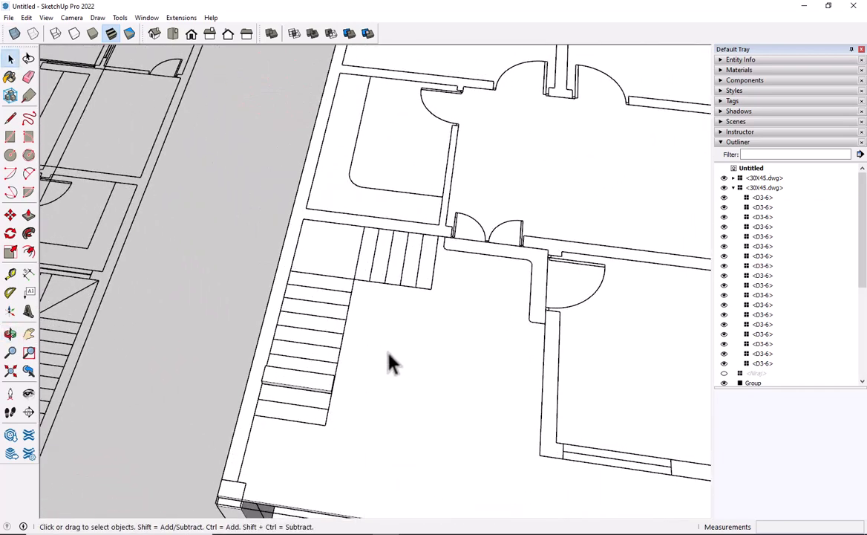
pyautogui.keyDown('shift'); pyautogui.moveTo(388, 353); pyautogui.dragTo(303, 303, button='middle'); pyautogui.keyUp('shift')
pyautogui.click(321, 312)
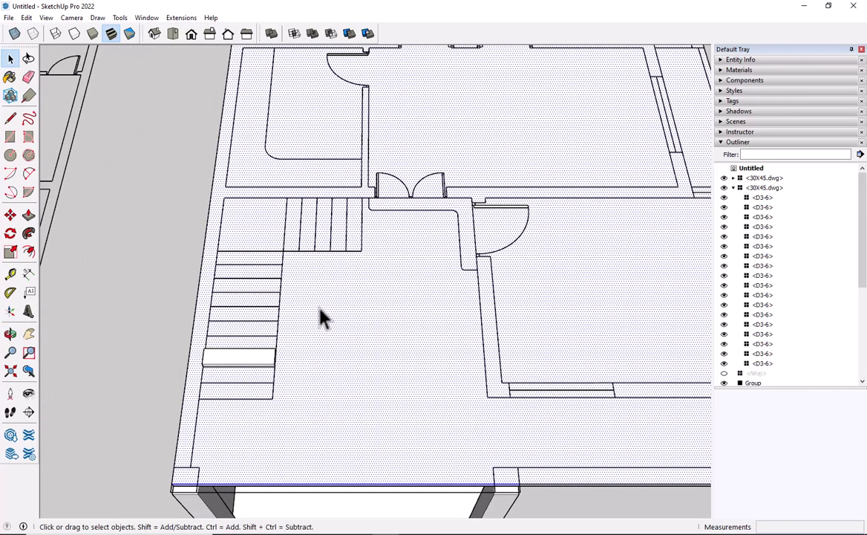
pyautogui.scroll(-3, 271, 391)
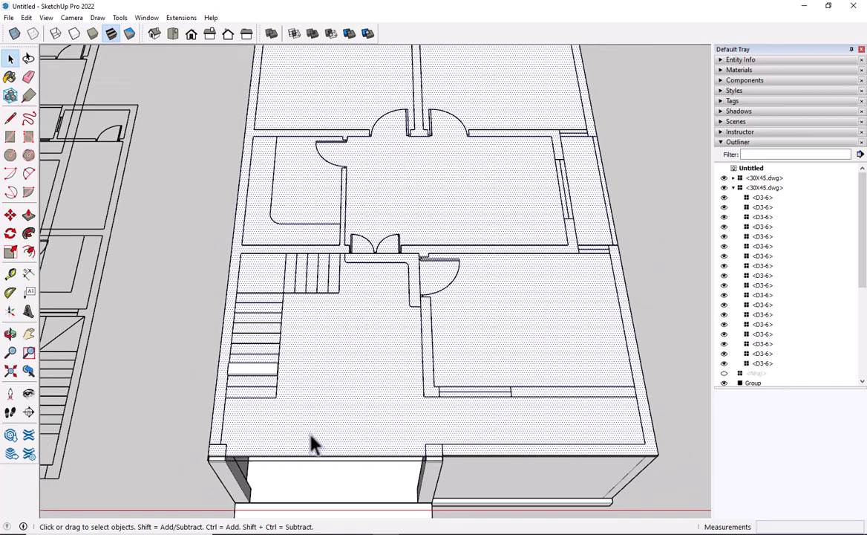
pyautogui.moveTo(309, 445); pyautogui.dragTo(316, 351, button='middle')
pyautogui.scroll(3, 316, 332)
pyautogui.scroll(3, 316, 351)
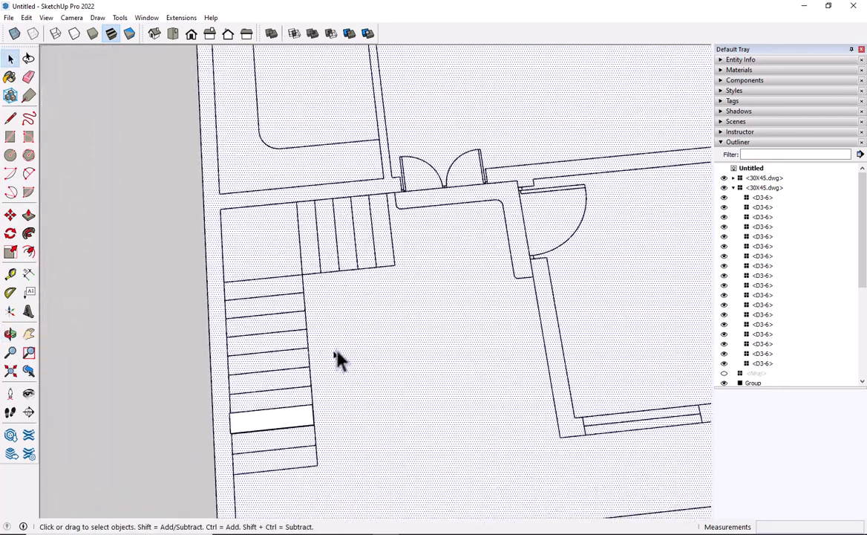
pyautogui.press('r')
pyautogui.click(220, 208)
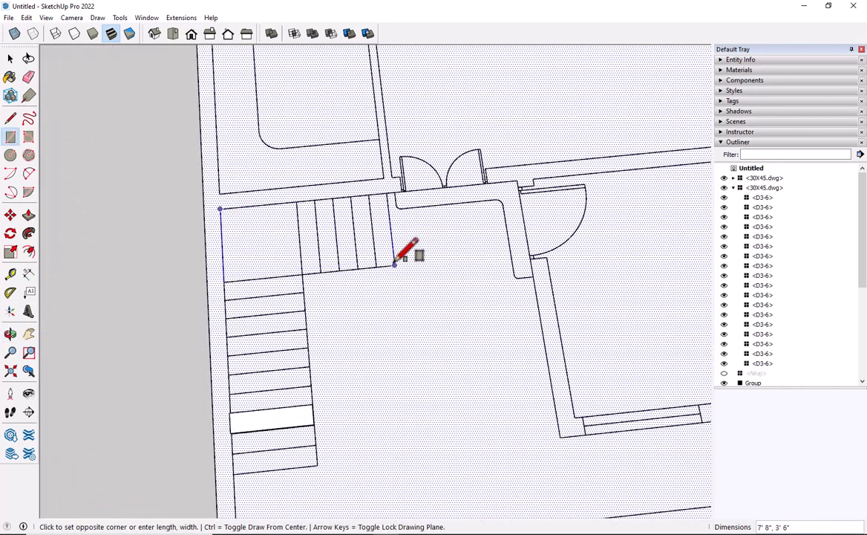
pyautogui.click(394, 264)
# Step: Draw a rectangle about 6' 8" by 3' 6" on the slab over the long flight, from the landing to the top step's front edge
pyautogui.click(226, 283)
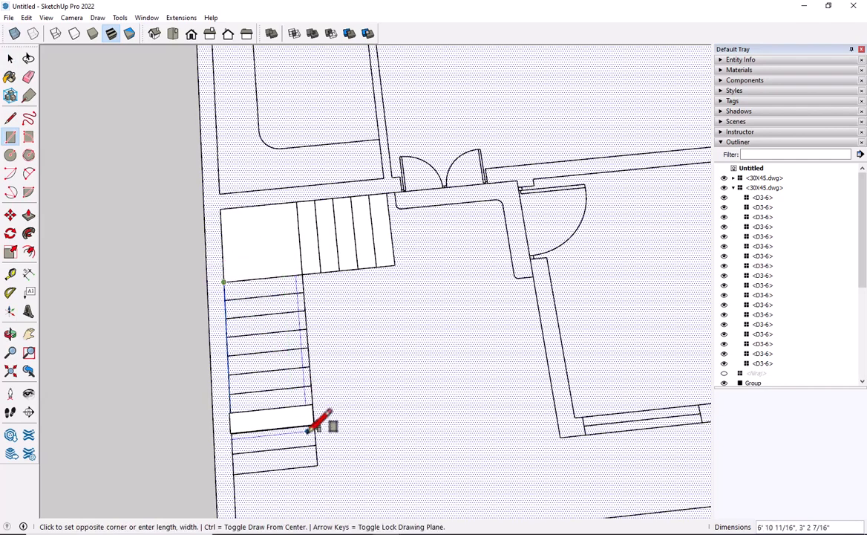
pyautogui.scroll(2, 313, 426)
pyautogui.moveTo(315, 429); pyautogui.dragTo(223, 334, button='middle')
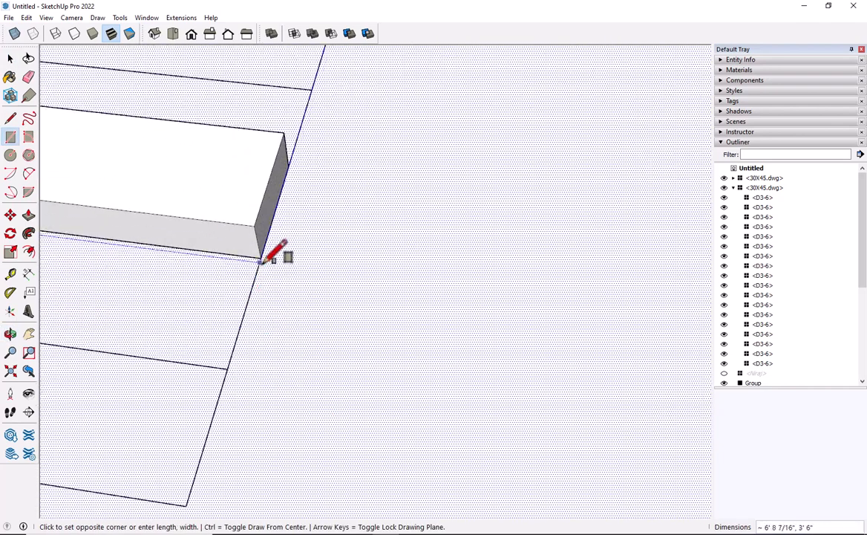
pyautogui.click(265, 258)
pyautogui.scroll(-2, 271, 275)
pyautogui.moveTo(279, 292); pyautogui.dragTo(410, 494, button='middle')
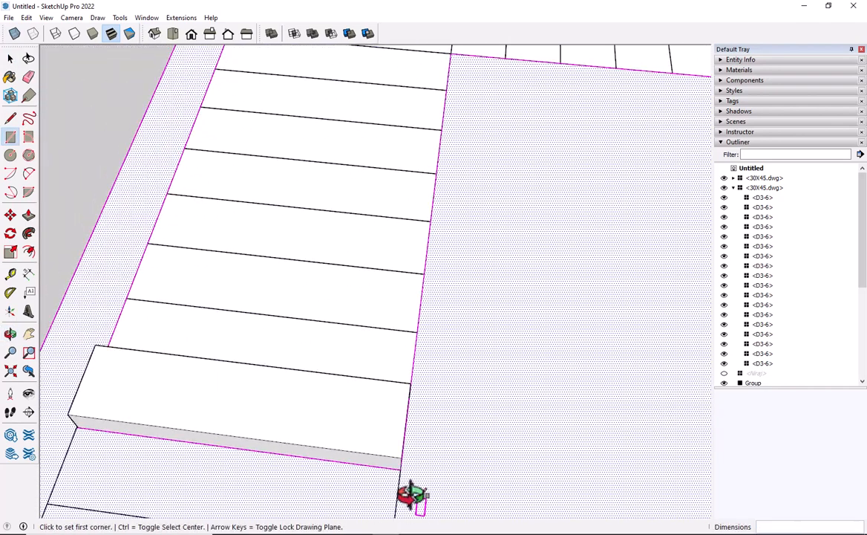
# Step: Push/Pull the long-flight rectangle and the landing rectangle down 4" through the slab to cut the L-shaped stair opening
pyautogui.press('space')
pyautogui.click(318, 278)
pyautogui.scroll(-2, 322, 283)
pyautogui.moveTo(321, 284); pyautogui.dragTo(400, 401, button='middle')
pyautogui.scroll(1, 400, 399)
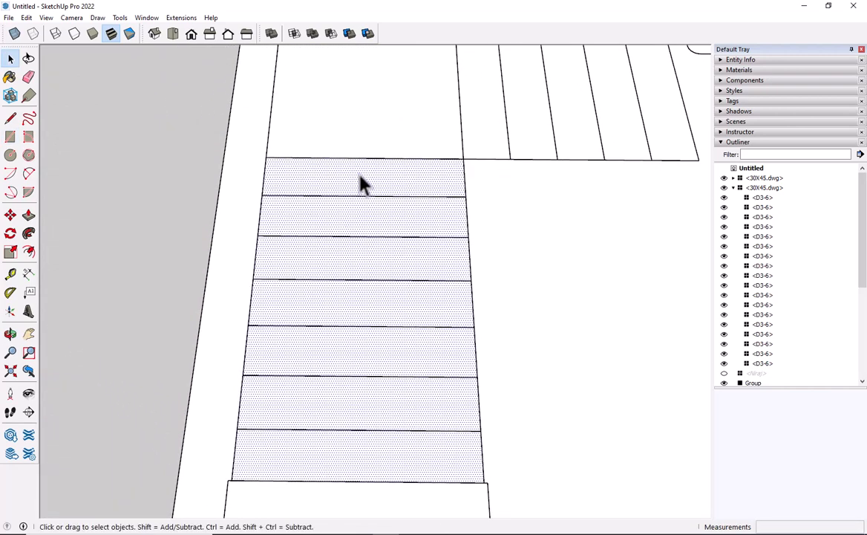
pyautogui.scroll(-1, 377, 184)
pyautogui.moveTo(377, 184); pyautogui.dragTo(369, 239, button='middle')
pyautogui.press('p')
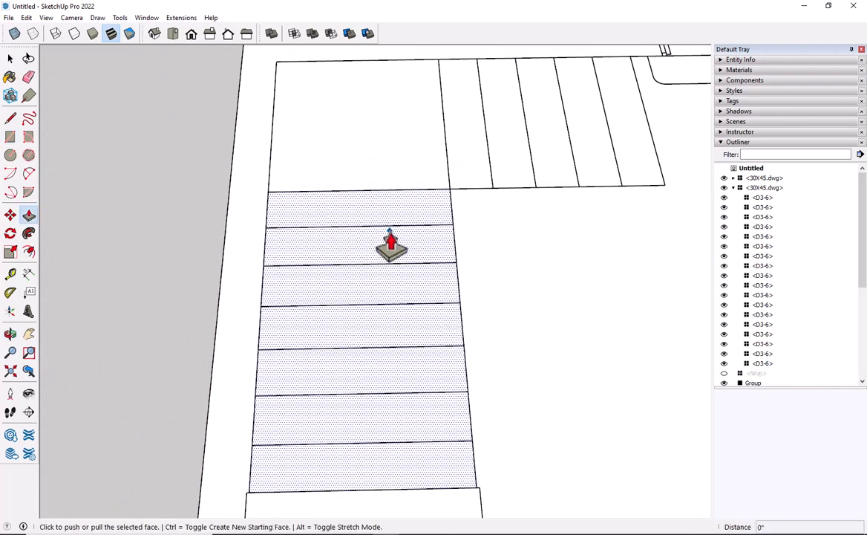
pyautogui.click(388, 247)
pyautogui.click(365, 290)
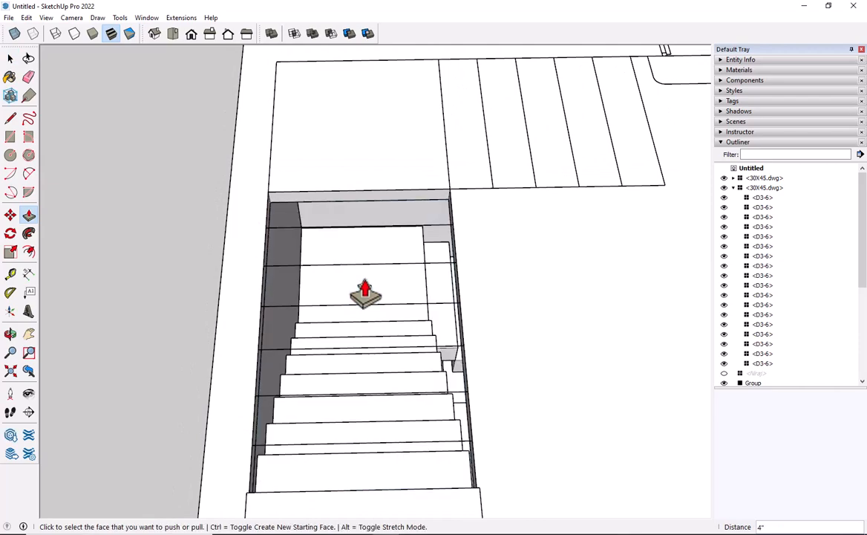
pyautogui.click(405, 165)
pyautogui.click(334, 190)
pyautogui.press('space')
# Step: Hide the copied 30X45.dwg plan lying on the roof slab
pyautogui.scroll(-3, 342, 230)
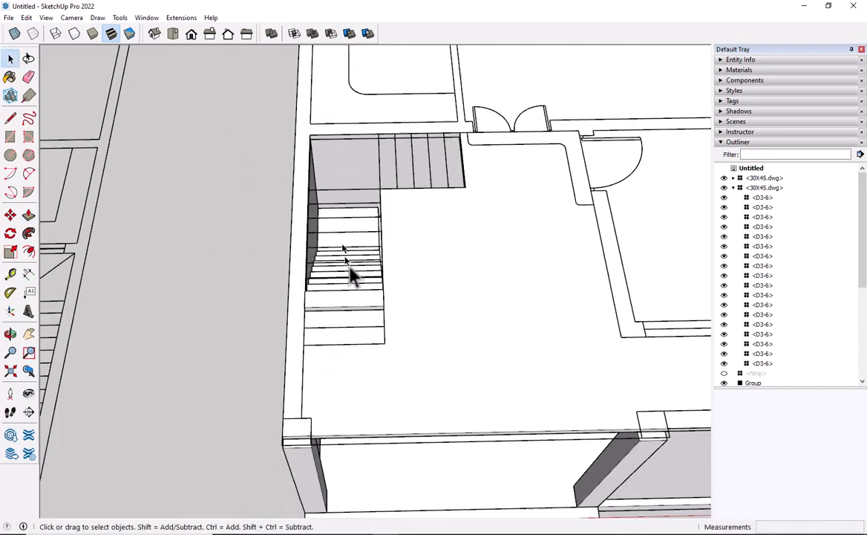
pyautogui.moveTo(351, 271); pyautogui.dragTo(206, 223, button='middle')
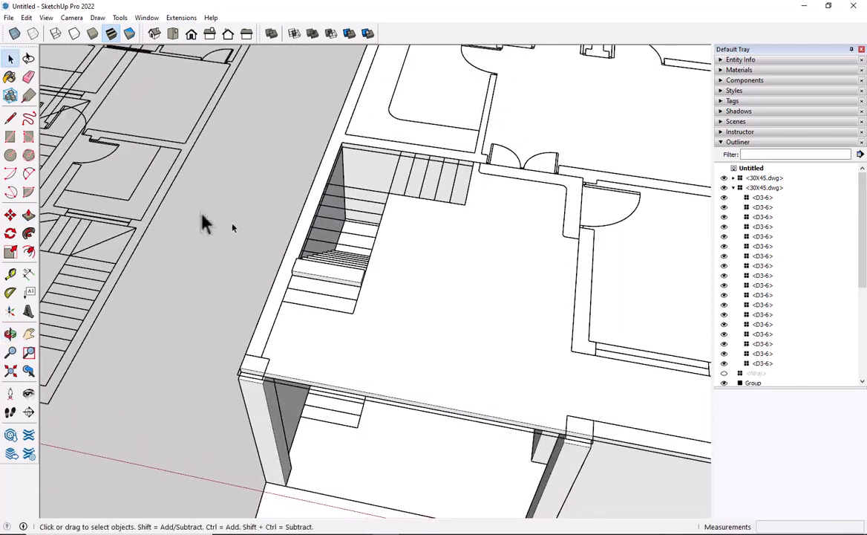
pyautogui.click(86, 108)
pyautogui.click(731, 188)
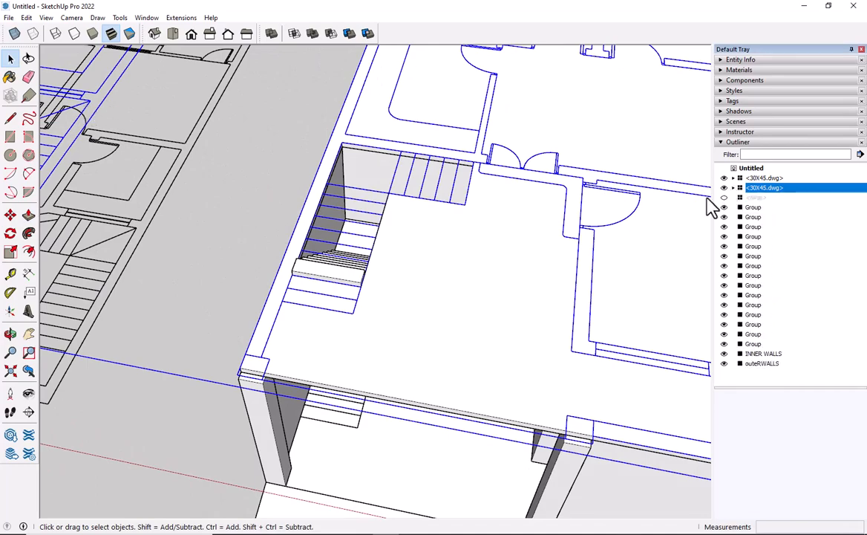
pyautogui.click(724, 188)
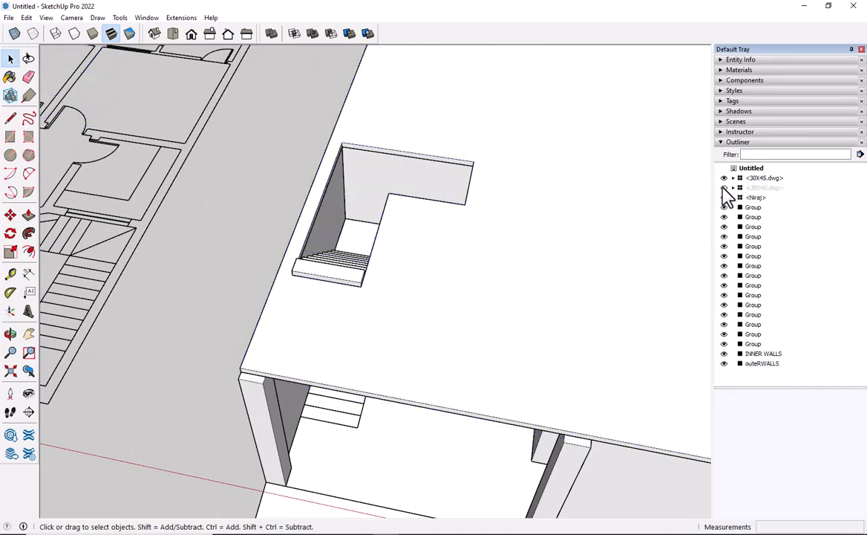
# Step: Make the roof slab with its stair opening a group, and hide that group to expose the rooms
pyautogui.moveTo(487, 214); pyautogui.dragTo(328, 363, button='middle')
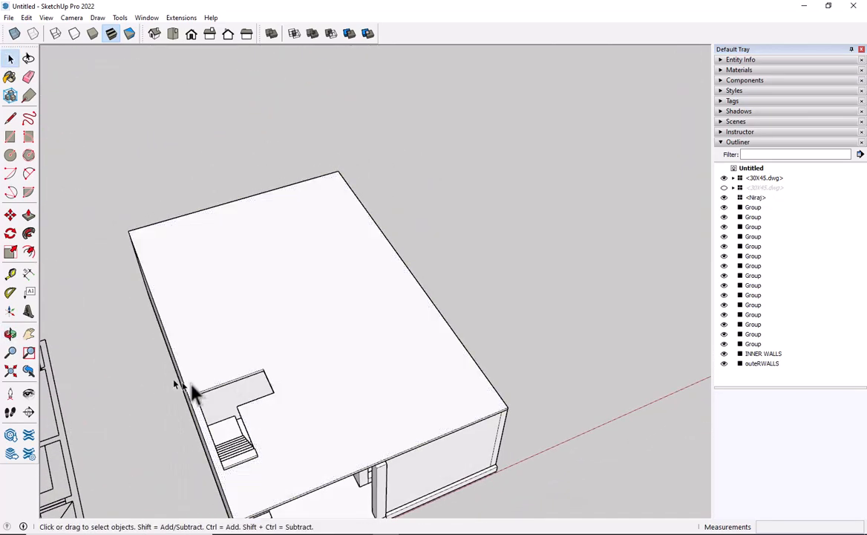
pyautogui.keyDown('shift'); pyautogui.moveTo(194, 387); pyautogui.dragTo(268, 404, button='middle'); pyautogui.keyUp('shift')
pyautogui.scroll(4, 271, 405)
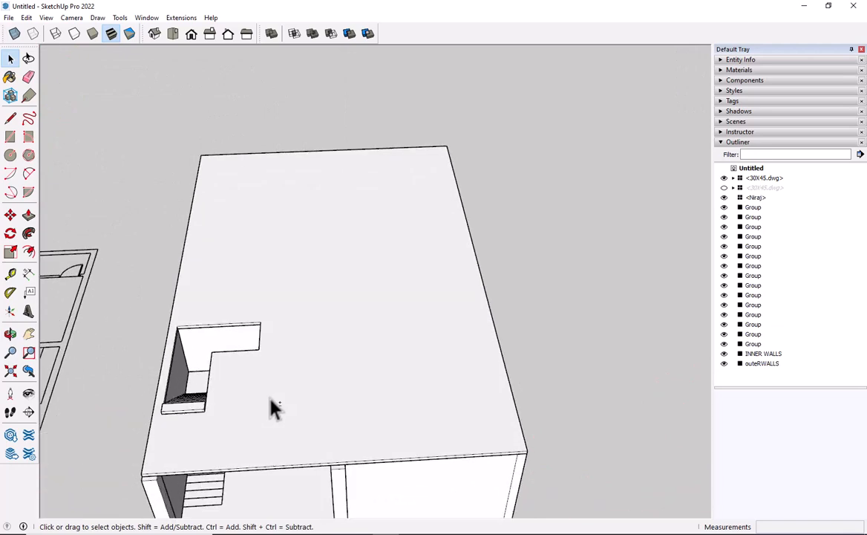
pyautogui.click(354, 340)
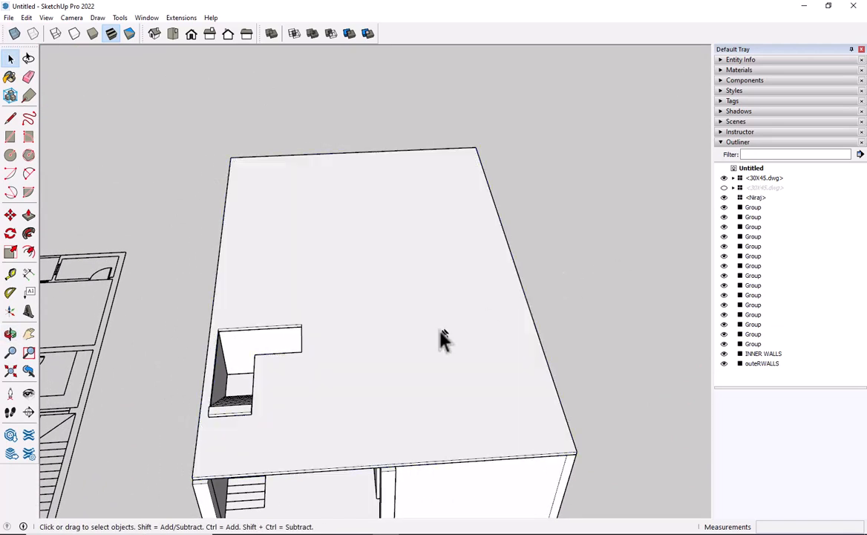
pyautogui.click(440, 339)
pyautogui.rightClick(488, 298)
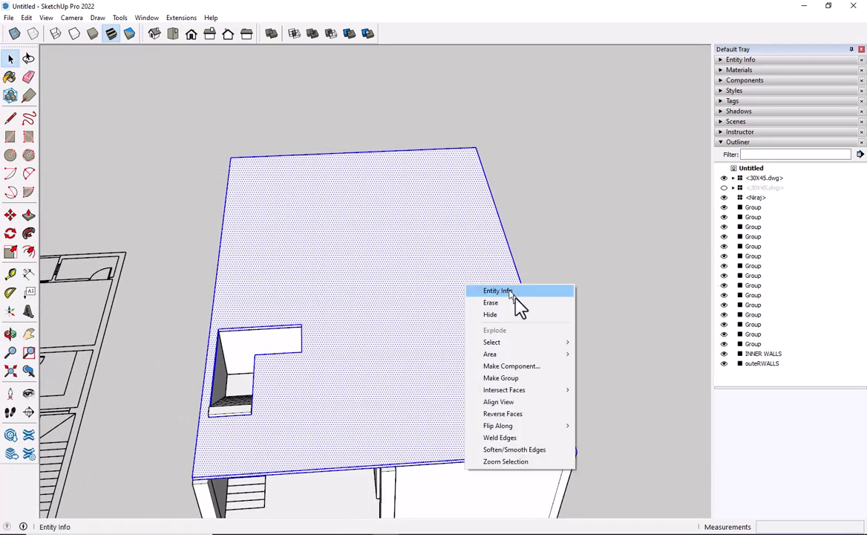
pyautogui.click(514, 379)
pyautogui.moveTo(486, 368); pyautogui.dragTo(407, 367, button='middle')
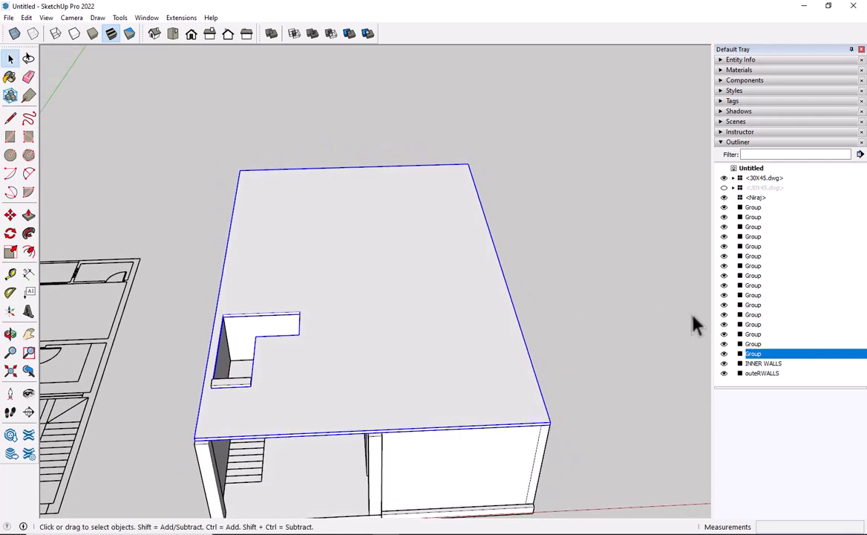
pyautogui.click(724, 353)
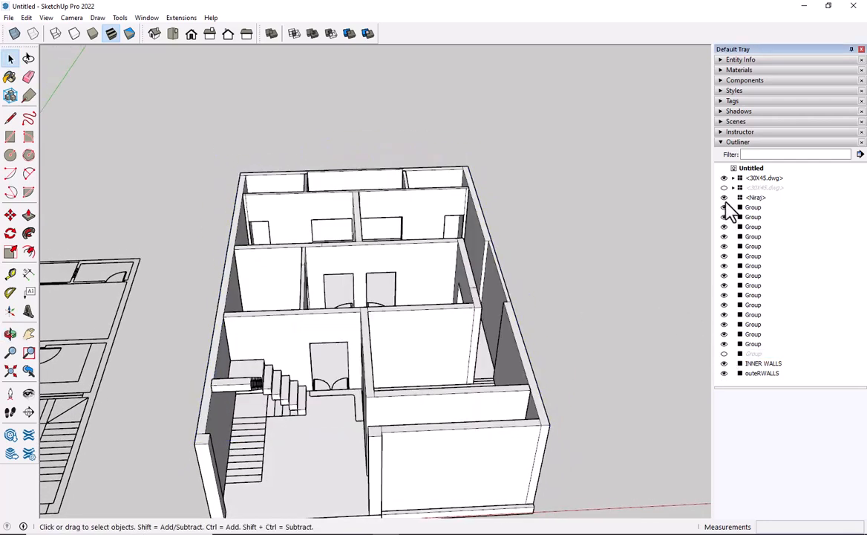
# Step: Make one group of all the staircase's step groups on both flights, together with the landing
pyautogui.click(753, 277)
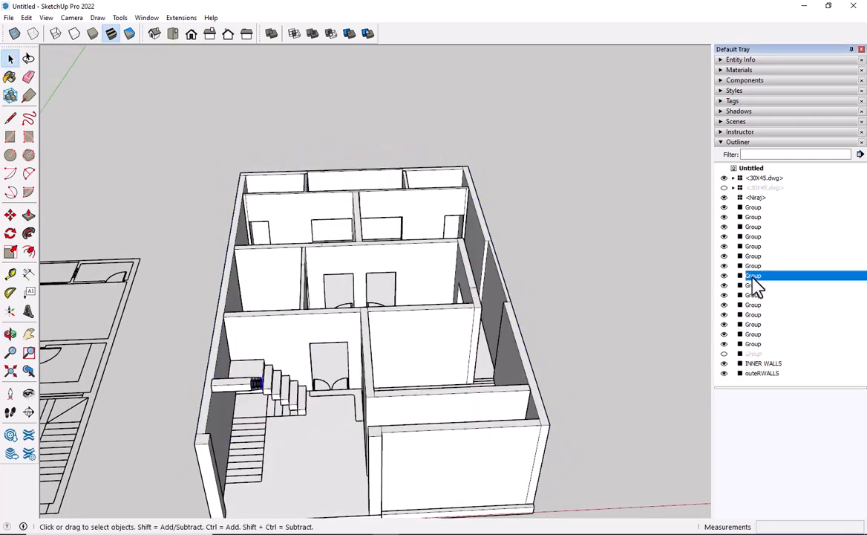
pyautogui.moveTo(411, 425); pyautogui.dragTo(251, 394, button='middle')
pyautogui.click(742, 238)
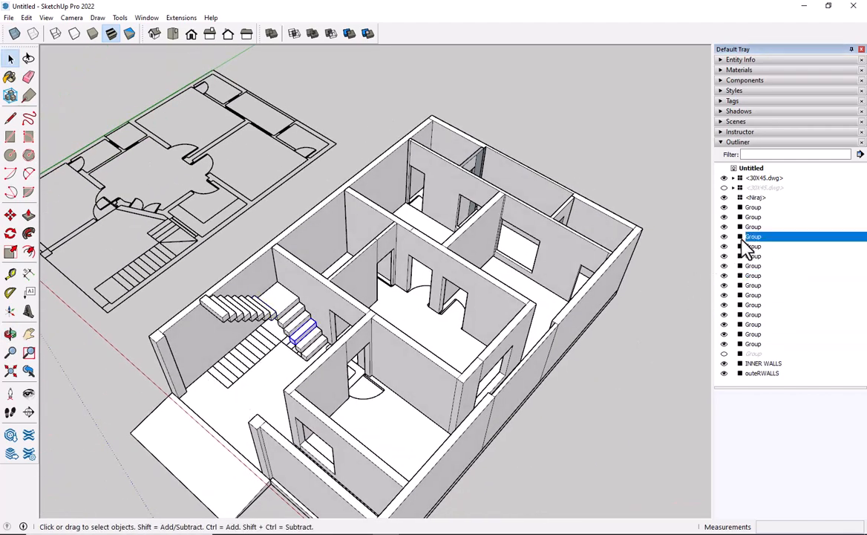
pyautogui.scroll(3, 247, 320)
pyautogui.click(174, 332)
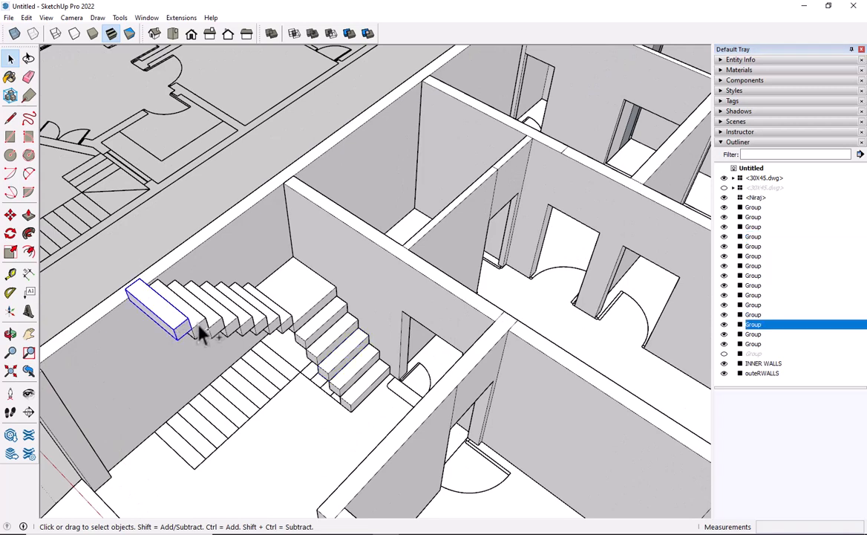
pyautogui.keyDown('ctrl'); pyautogui.click(199, 329); pyautogui.keyUp('ctrl')
pyautogui.keyDown('ctrl'); pyautogui.click(219, 329); pyautogui.keyUp('ctrl')
pyautogui.keyDown('ctrl'); pyautogui.click(239, 332); pyautogui.keyUp('ctrl')
pyautogui.keyDown('ctrl'); pyautogui.click(259, 334); pyautogui.keyUp('ctrl')
pyautogui.keyDown('ctrl'); pyautogui.click(288, 328); pyautogui.keyUp('ctrl')
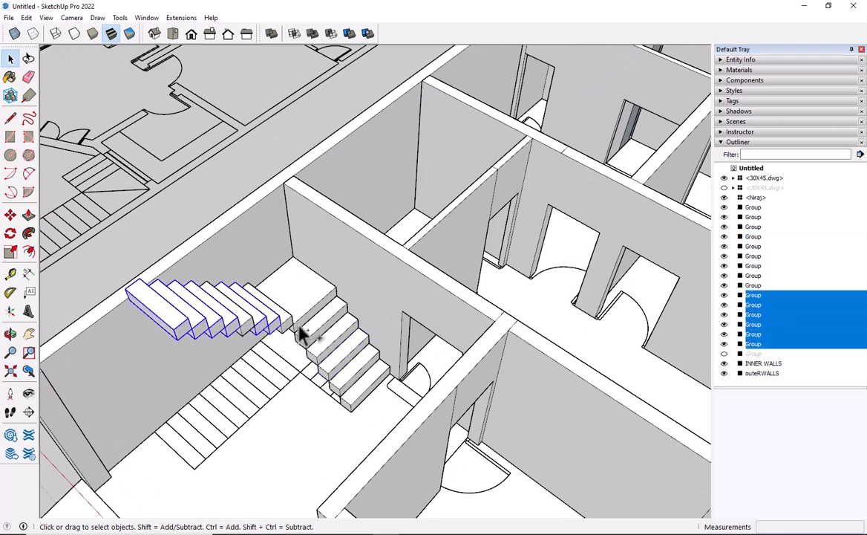
pyautogui.keyDown('ctrl'); pyautogui.click(297, 329); pyautogui.keyUp('ctrl')
pyautogui.keyDown('ctrl'); pyautogui.click(295, 328); pyautogui.keyUp('ctrl')
pyautogui.keyDown('ctrl'); pyautogui.click(320, 349); pyautogui.keyUp('ctrl')
pyautogui.keyDown('ctrl'); pyautogui.click(326, 350); pyautogui.keyUp('ctrl')
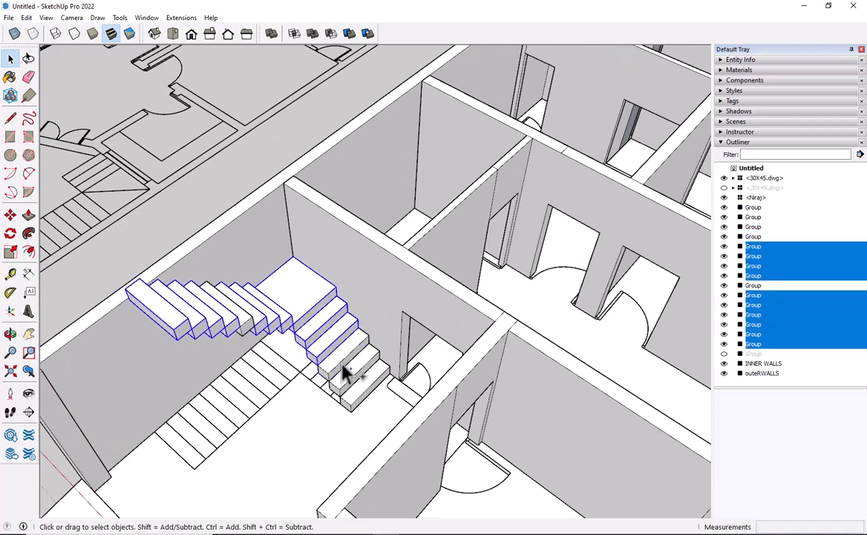
pyautogui.keyDown('ctrl'); pyautogui.click(340, 361); pyautogui.keyUp('ctrl')
pyautogui.keyDown('ctrl'); pyautogui.click(347, 372); pyautogui.keyUp('ctrl')
pyautogui.keyDown('ctrl'); pyautogui.click(356, 389); pyautogui.keyUp('ctrl')
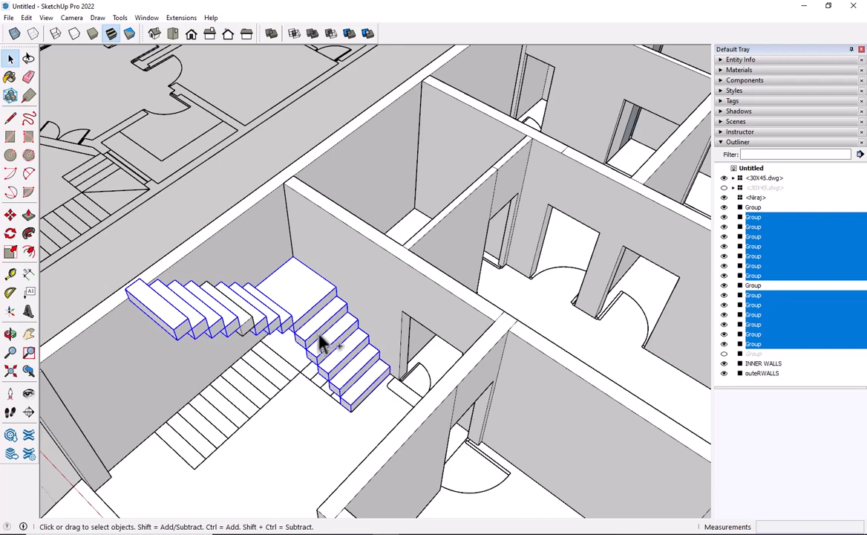
pyautogui.keyDown('ctrl'); pyautogui.click(251, 334); pyautogui.keyUp('ctrl')
pyautogui.scroll(1, 297, 337)
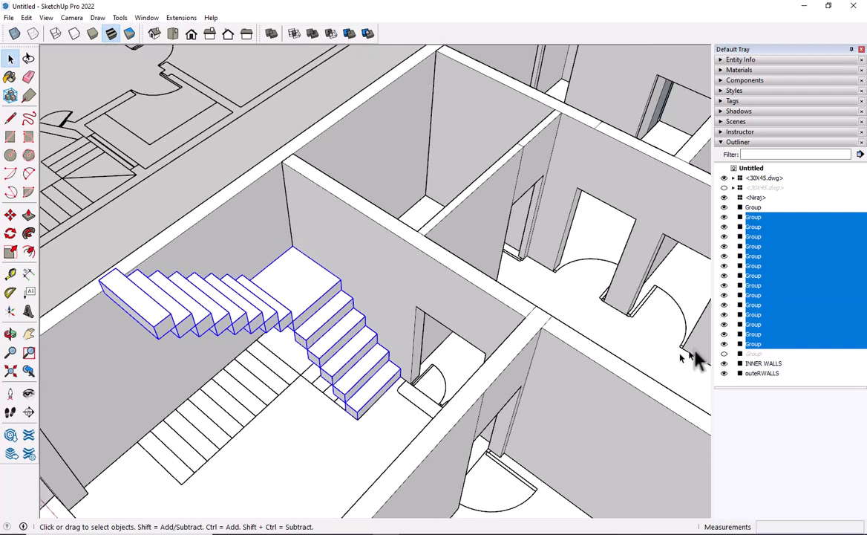
pyautogui.rightClick(330, 318)
pyautogui.click(377, 414)
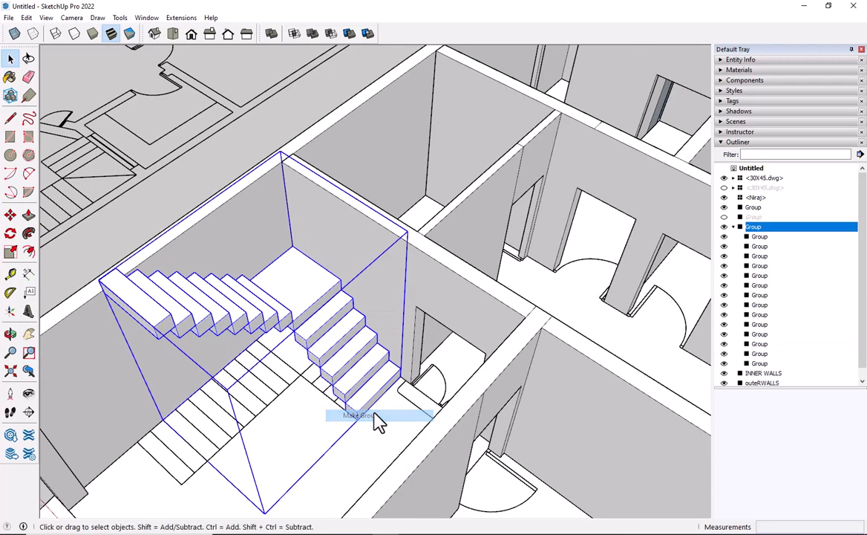
# Step: Collapse the new staircase group in the model hierarchy and rename it STAIRS
pyautogui.click(733, 227)
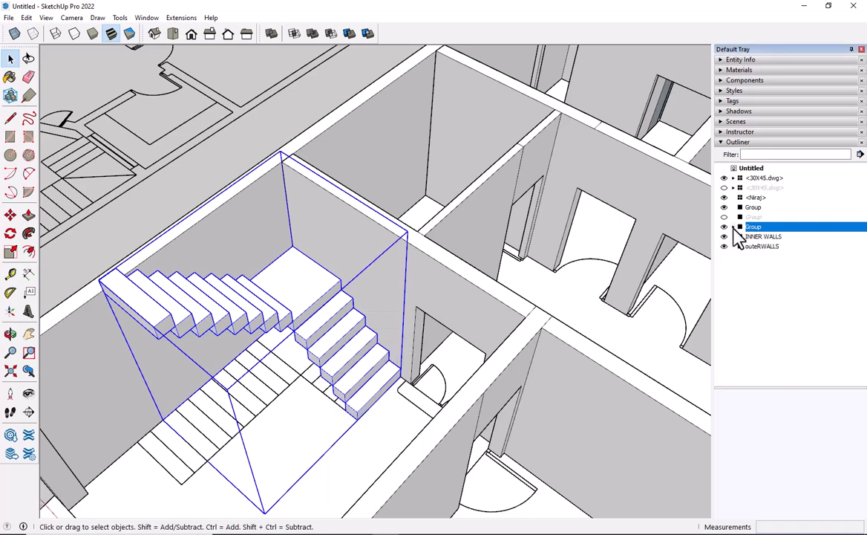
pyautogui.doubleClick(763, 227)
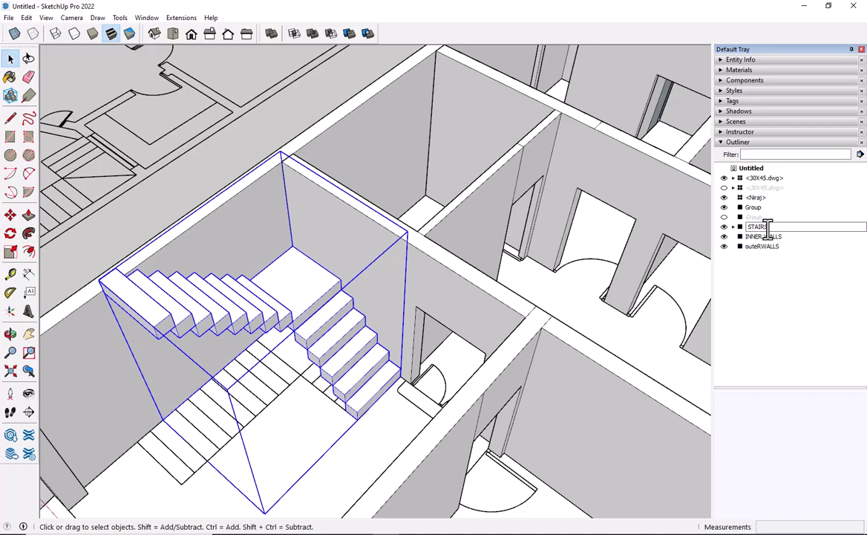
pyautogui.click(327, 102)
pyautogui.scroll(-5, 361, 171)
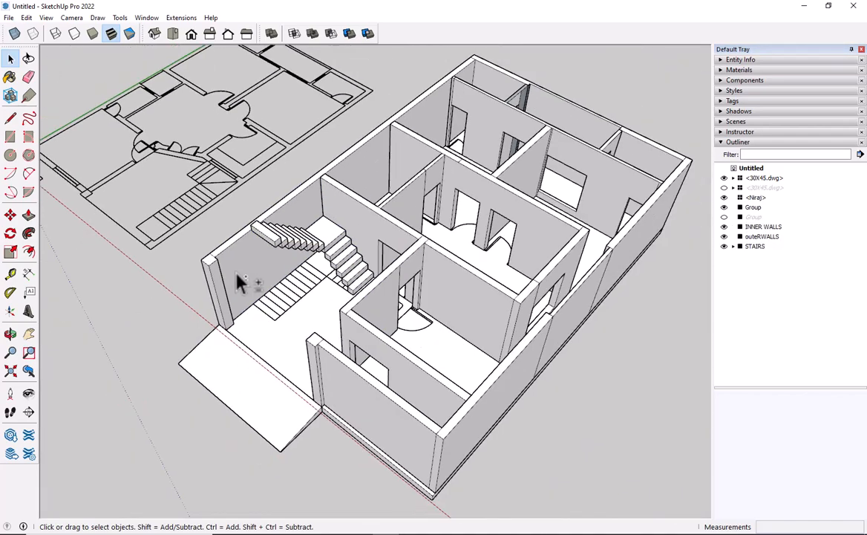
# Step: Erase the stray seam line beside the doorway header on the central room's wall, inside the INNER WALLS group
pyautogui.moveTo(236, 273); pyautogui.dragTo(247, 340, button='middle')
pyautogui.scroll(3, 285, 227)
pyautogui.scroll(-3, 286, 227)
pyautogui.moveTo(286, 226); pyautogui.dragTo(230, 345, button='middle')
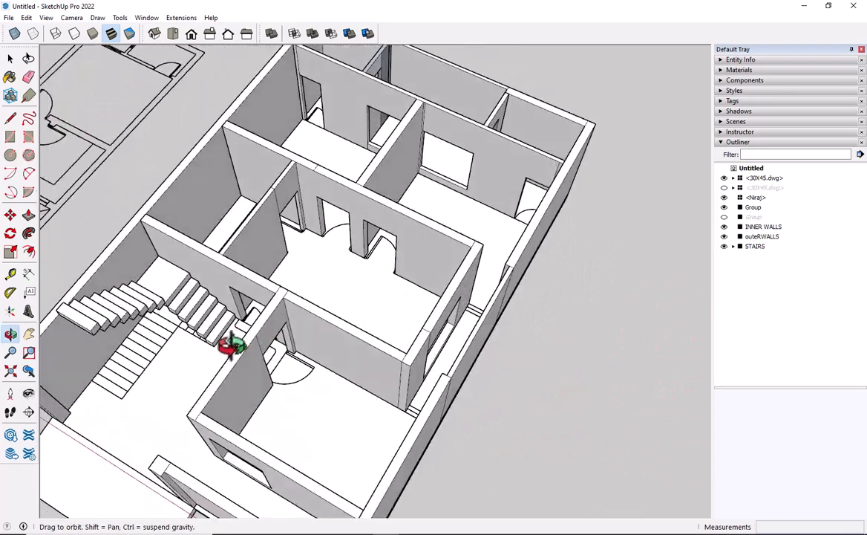
pyautogui.scroll(5, 310, 170)
pyautogui.scroll(4, 312, 170)
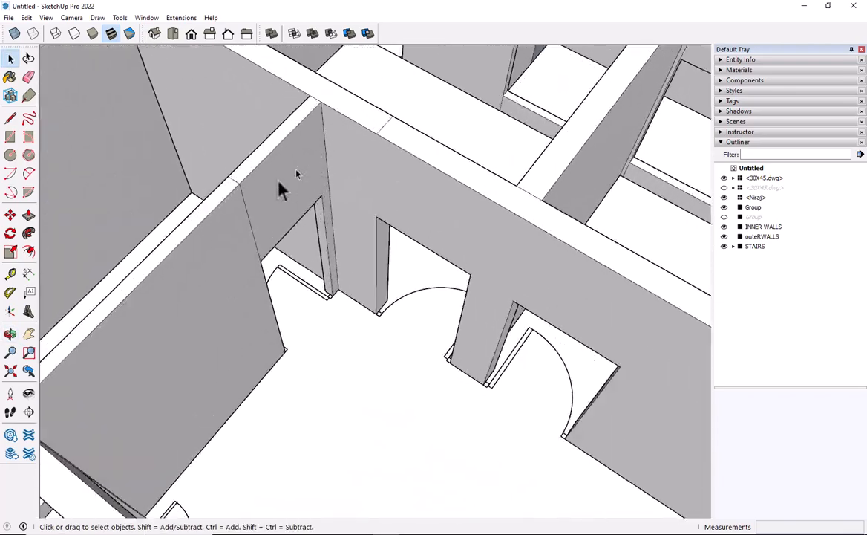
pyautogui.click(242, 213)
pyautogui.press('e')
pyautogui.moveTo(239, 204); pyautogui.dragTo(247, 199)
pyautogui.press('space')
pyautogui.scroll(-8, 236, 208)
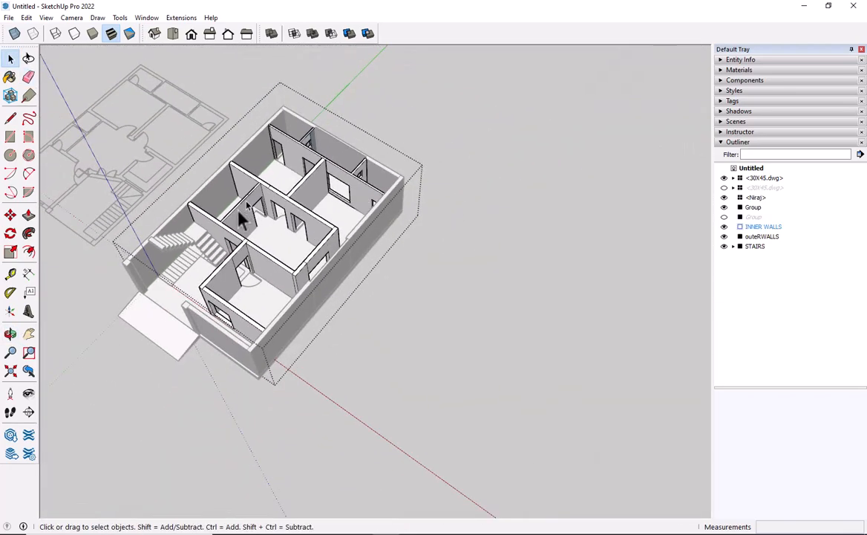
# Step: Examine the house's rooms, inner walls and staircase from several angles
pyautogui.moveTo(236, 208)
pyautogui.mouseDown(button='middle')
pyautogui.moveTo(297, 219)
pyautogui.moveTo(380, 216)
pyautogui.mouseUp(button='middle')
pyautogui.moveTo(623, 185); pyautogui.dragTo(358, 257, button='middle')
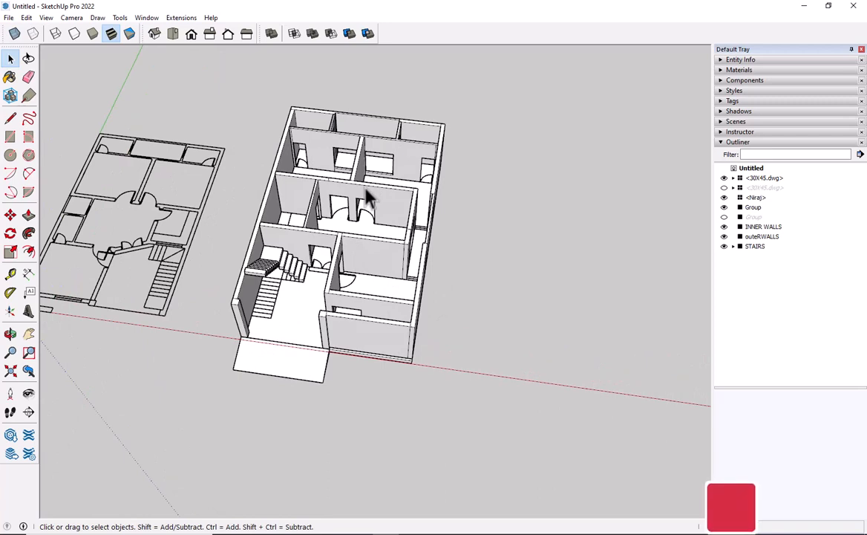
pyautogui.scroll(1, 484, 167)
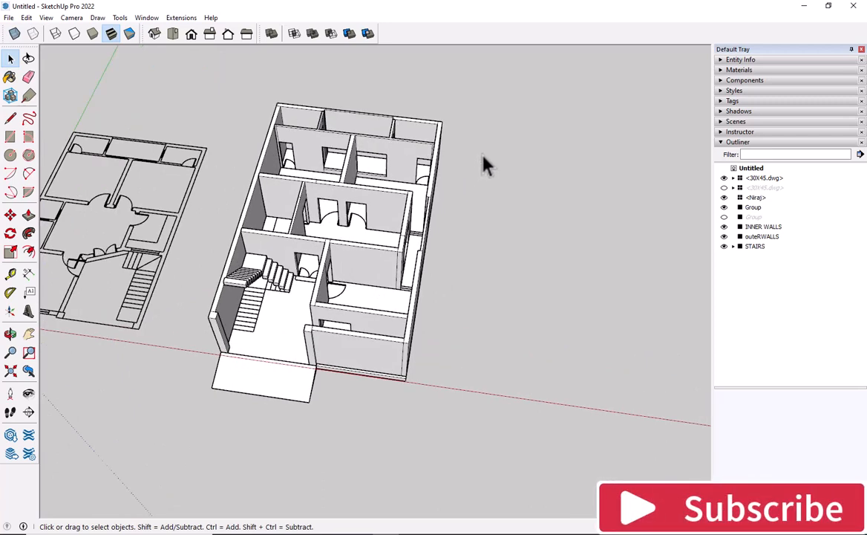
pyautogui.scroll(-1, 483, 156)
pyautogui.scroll(3, 382, 188)
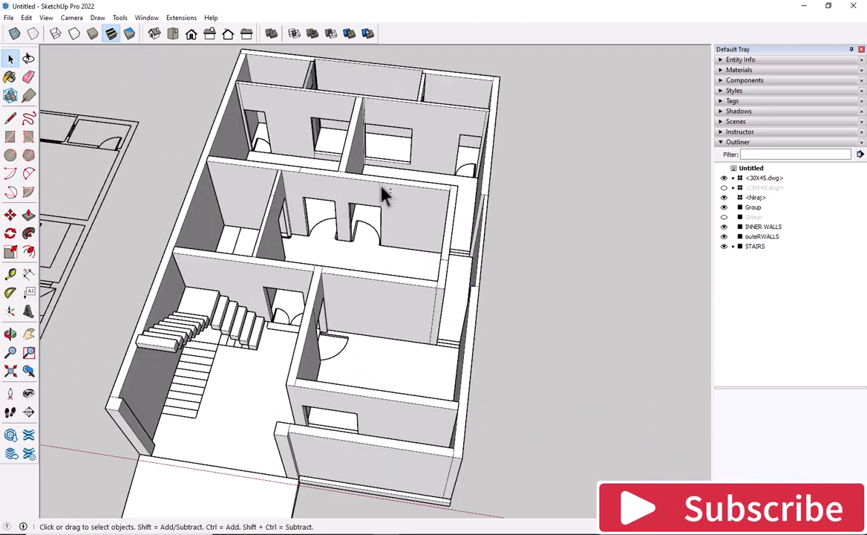
pyautogui.moveTo(382, 189); pyautogui.dragTo(302, 213, button='middle')
pyautogui.scroll(1, 231, 274)
pyautogui.scroll(-1, 232, 276)
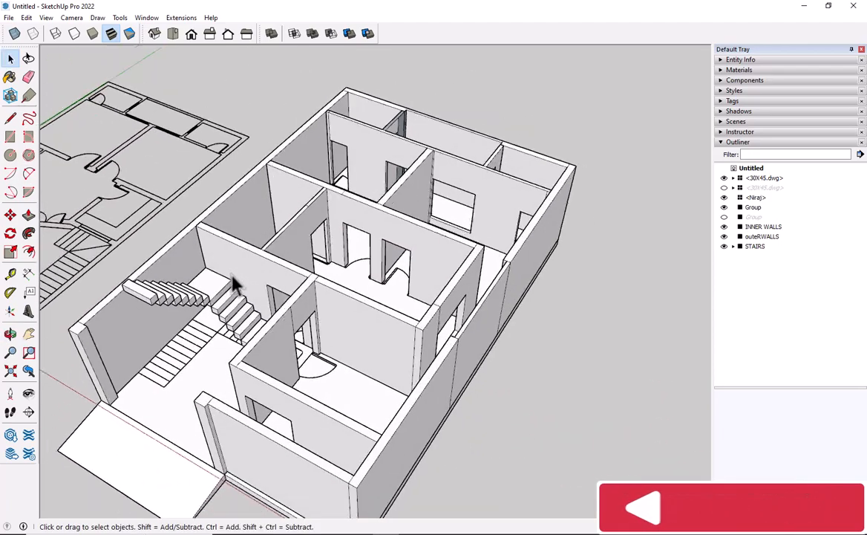
pyautogui.scroll(3, 271, 290)
pyautogui.scroll(-3, 427, 351)
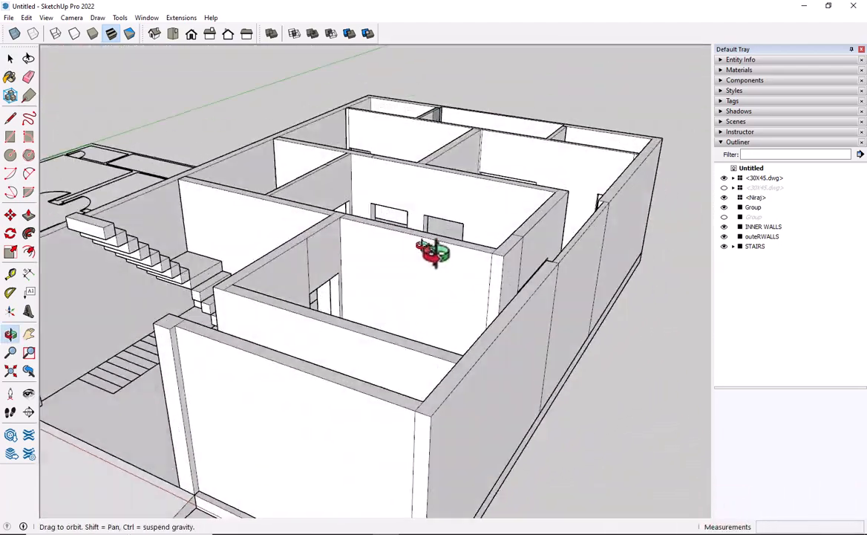